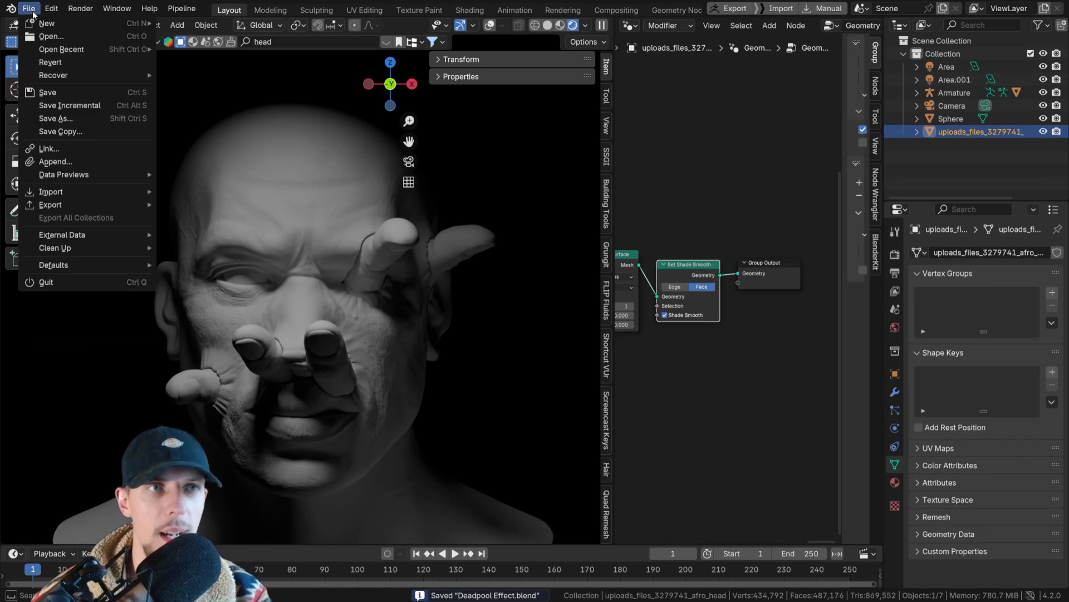
# Start a new General file and delete the default cube
pyautogui.moveTo(139, 22)
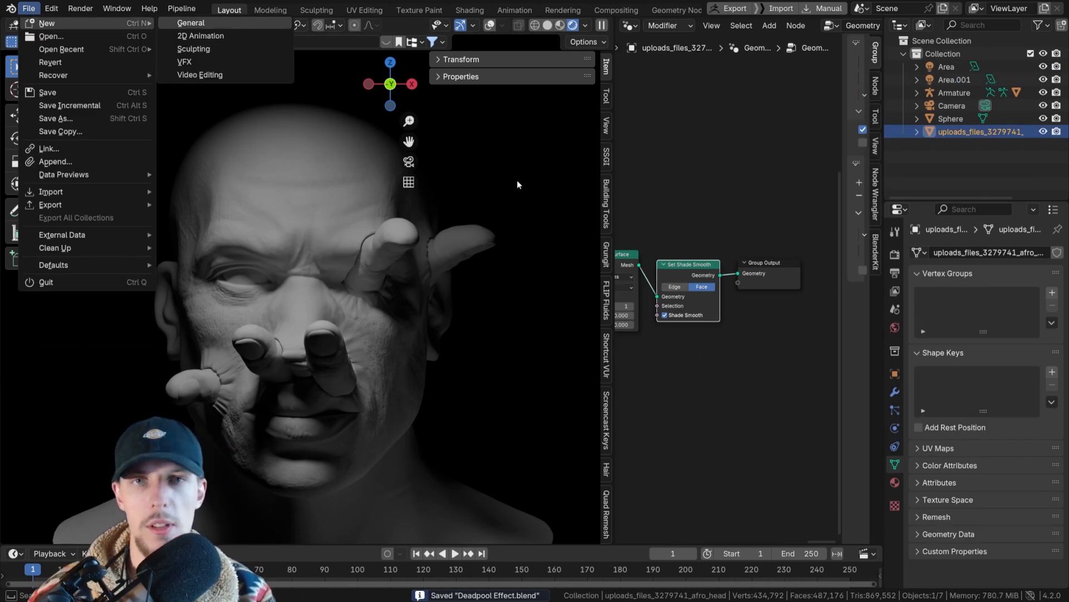
pyautogui.scroll(3, 536, 209)
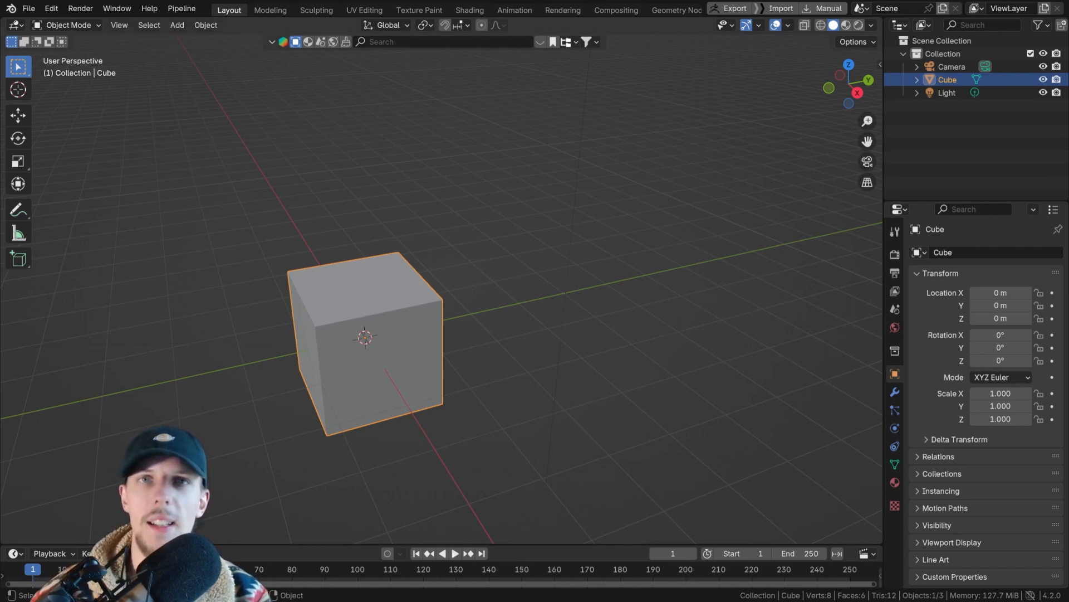
pyautogui.hotkey('alt', 'a')
pyautogui.click(316, 353)
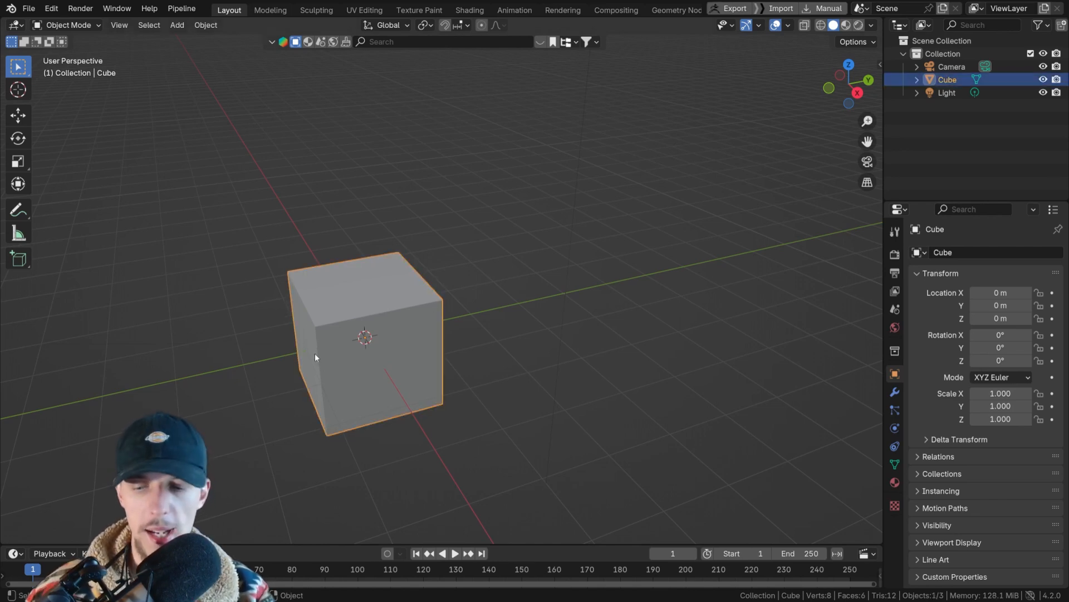
pyautogui.press('Delete')
# Add a Monkey mesh to the empty scene
pyautogui.hotkey('shift', 'a')
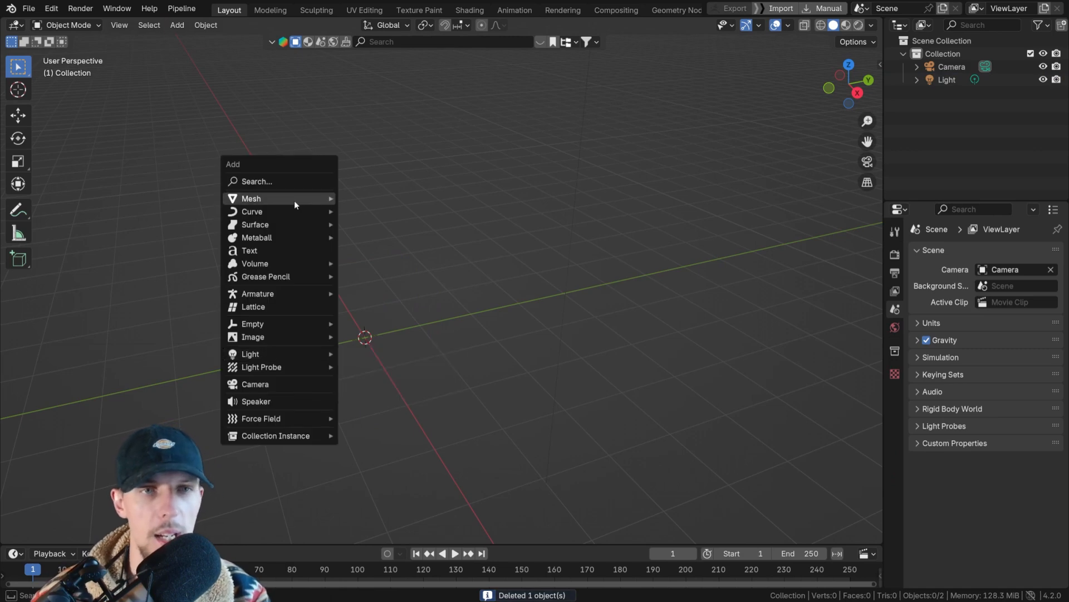
pyautogui.moveTo(334, 200)
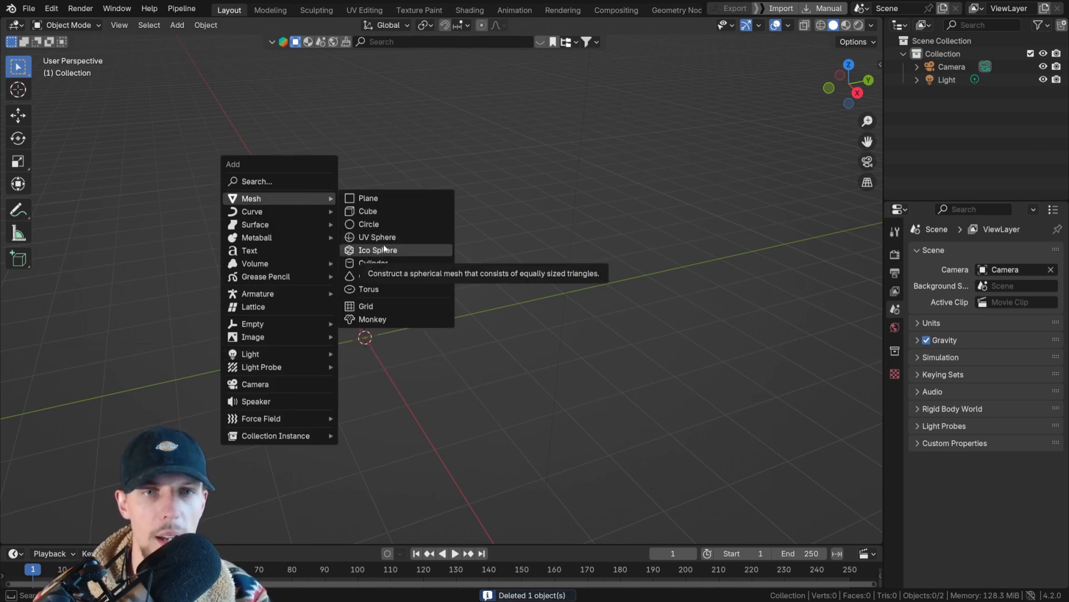
pyautogui.click(382, 319)
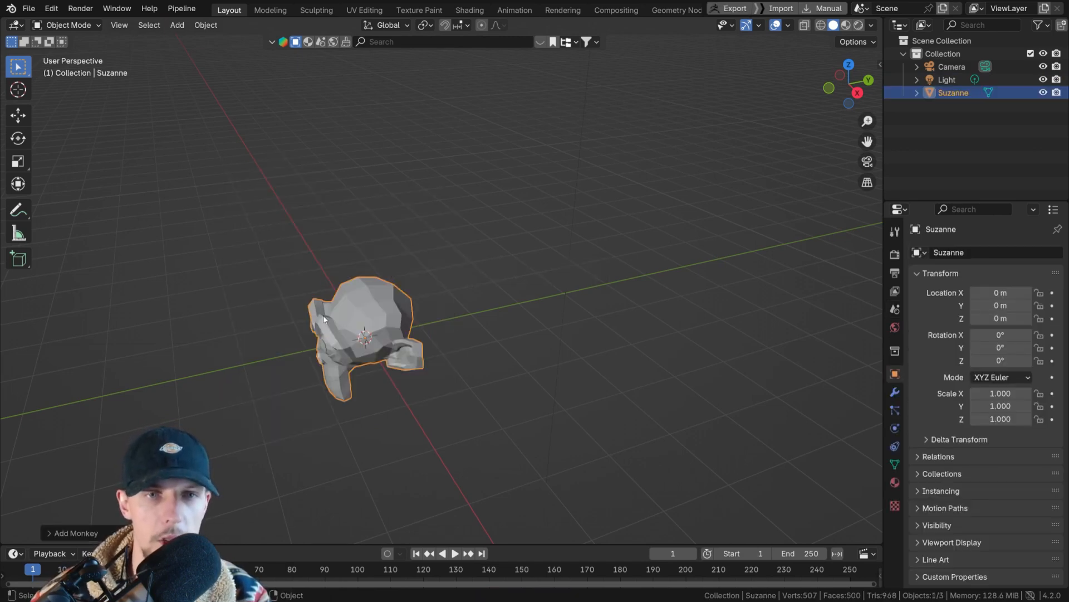
pyautogui.scroll(4, 383, 319)
pyautogui.moveTo(385, 319); pyautogui.dragTo(556, 312, button='middle')
pyautogui.keyDown('shift'); pyautogui.moveTo(339, 372); pyautogui.dragTo(393, 267, button='middle'); pyautogui.keyUp('shift')
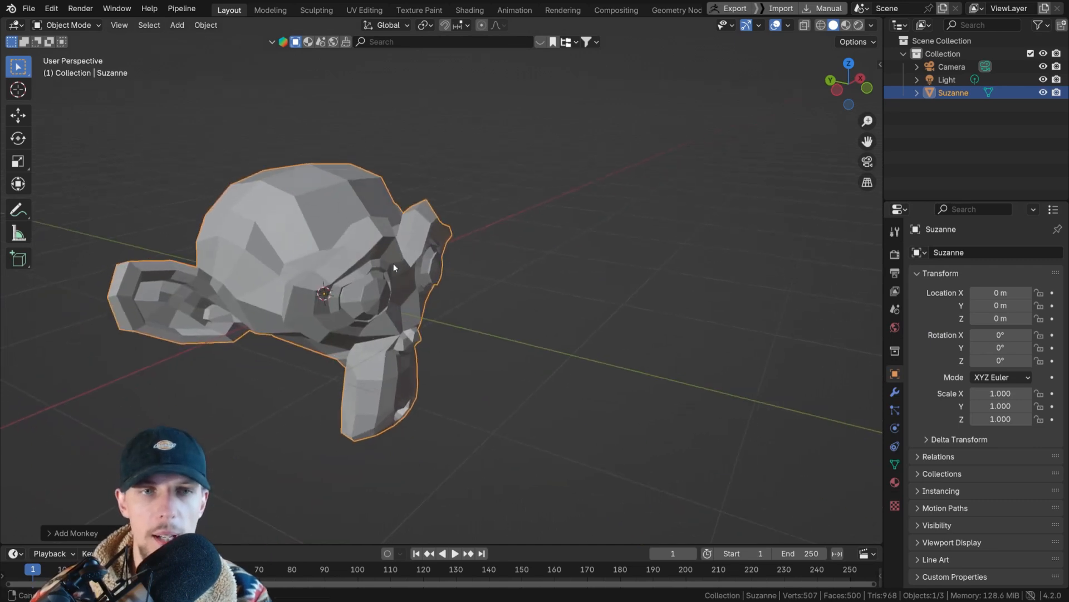
pyautogui.scroll(-2, 394, 267)
# Add a Subdivision Surface modifier to the monkey head
pyautogui.click(895, 392)
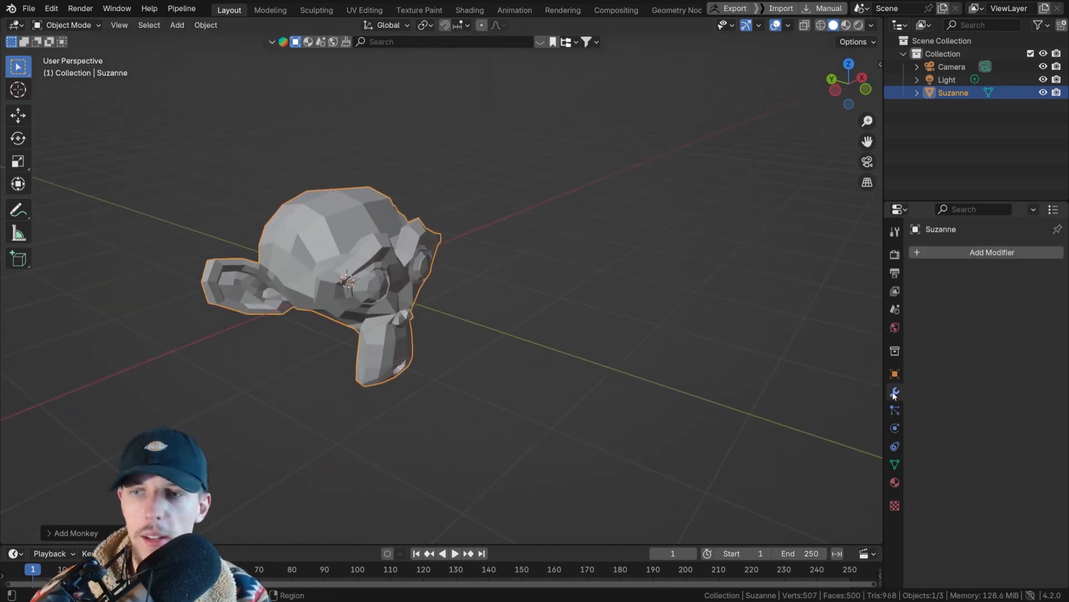
pyautogui.click(945, 253)
pyautogui.click(945, 254)
pyautogui.hotkey('ctrl', 'z')
pyautogui.click(945, 253)
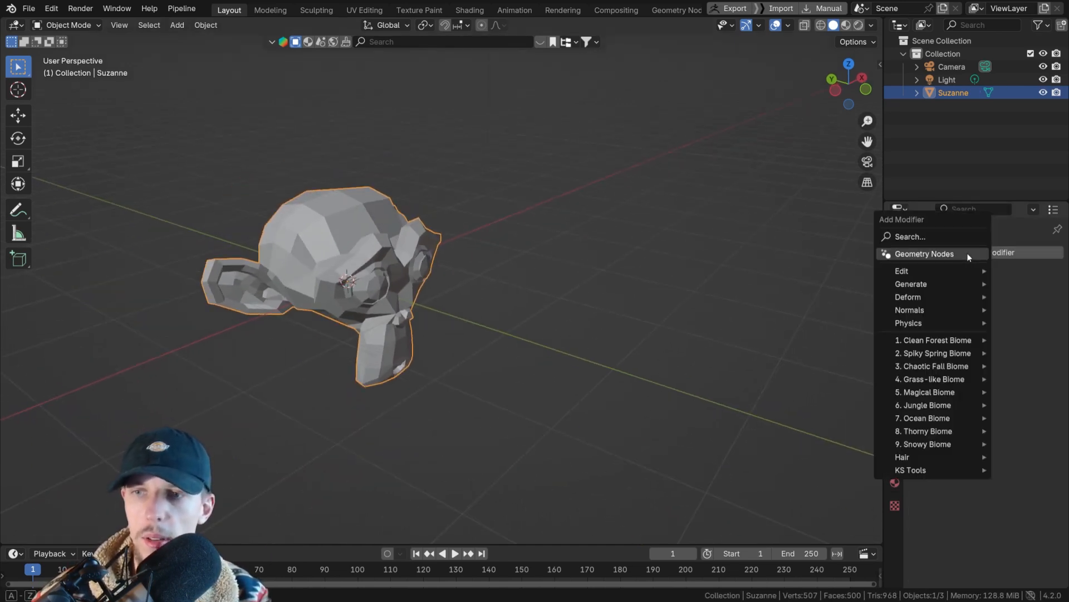
pyautogui.write('s')
pyautogui.click(862, 264)
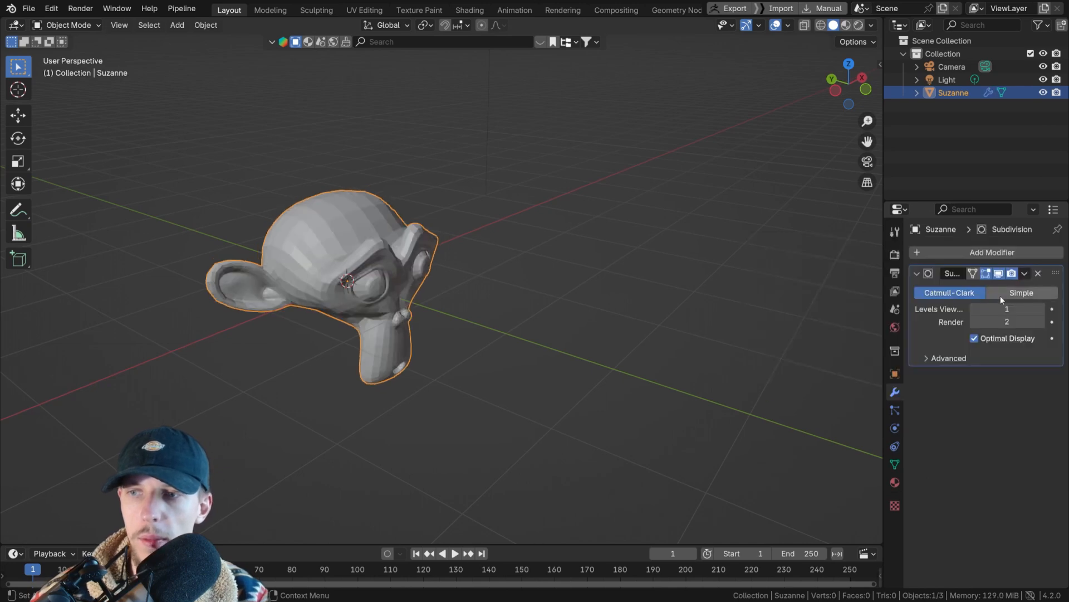
# Set the Subdivision modifier's viewport and render levels to 3
pyautogui.doubleClick(998, 308)
pyautogui.write('3')
pyautogui.press('Tab')
pyautogui.write('3')
pyautogui.press('Return')
pyautogui.scroll(2, 402, 251)
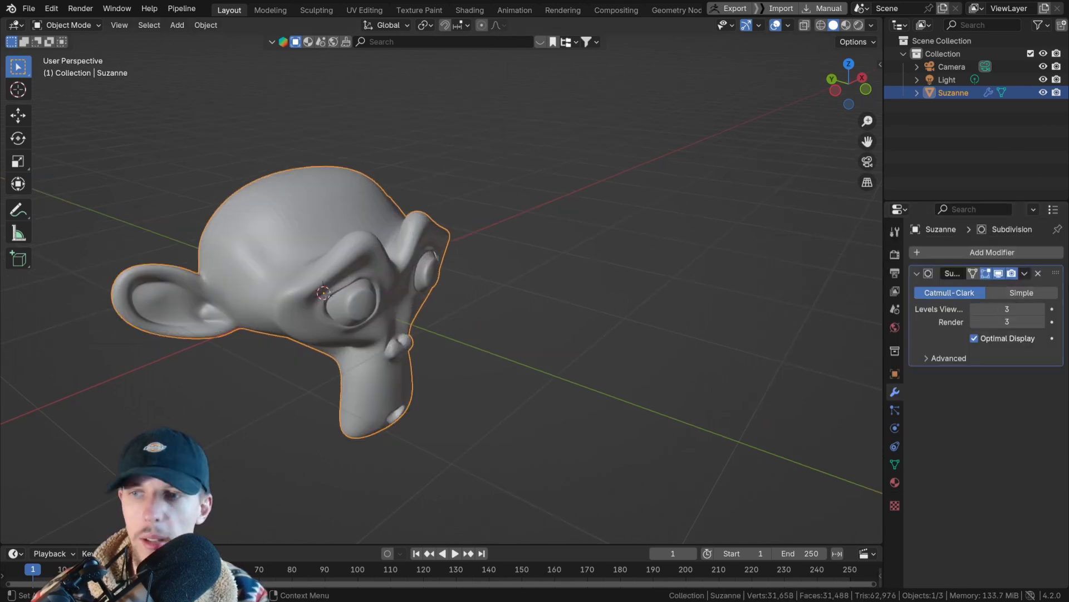
# Raise the Subdivision modifier's viewport and render levels to 4
pyautogui.click(1001, 309)
pyautogui.write('4')
pyautogui.press('Tab')
pyautogui.write('4')
pyautogui.press('Return')
# Apply smooth shading to the monkey head
pyautogui.rightClick(571, 253)
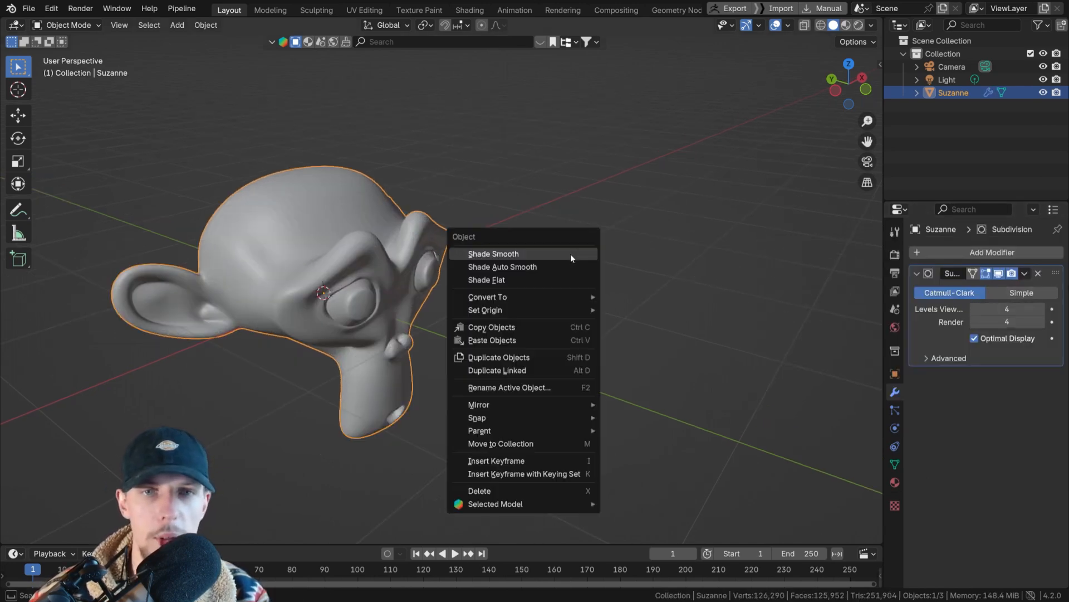
pyautogui.click(569, 253)
pyautogui.moveTo(568, 253); pyautogui.dragTo(356, 267, button='middle')
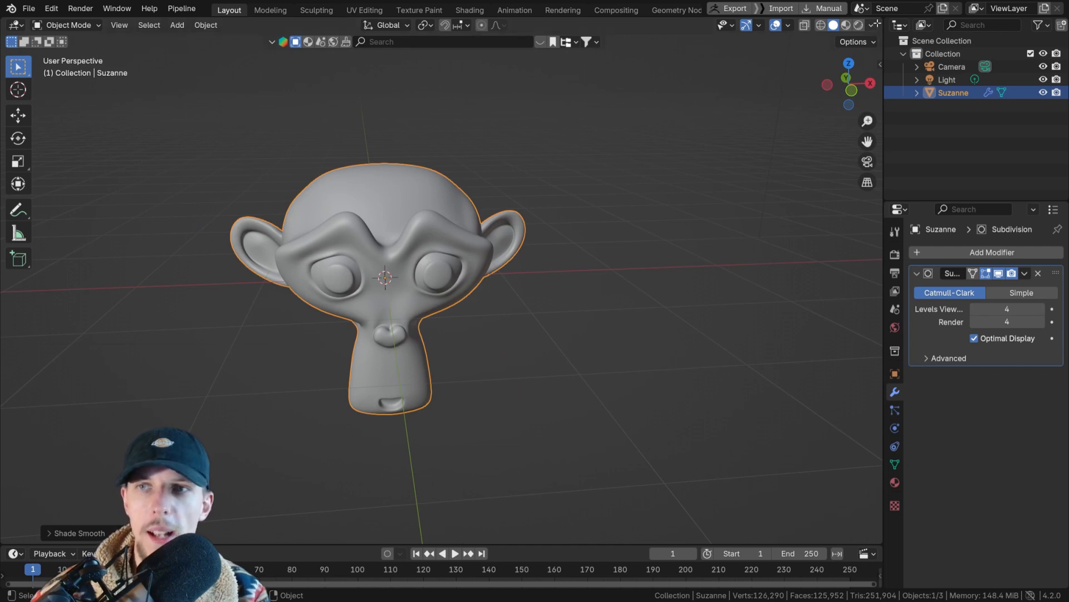
# Split the 3D viewport vertically and turn the new area into a Geometry Node Editor with its sidebar hidden
pyautogui.moveTo(879, 21); pyautogui.dragTo(392, 34)
pyautogui.click(408, 25)
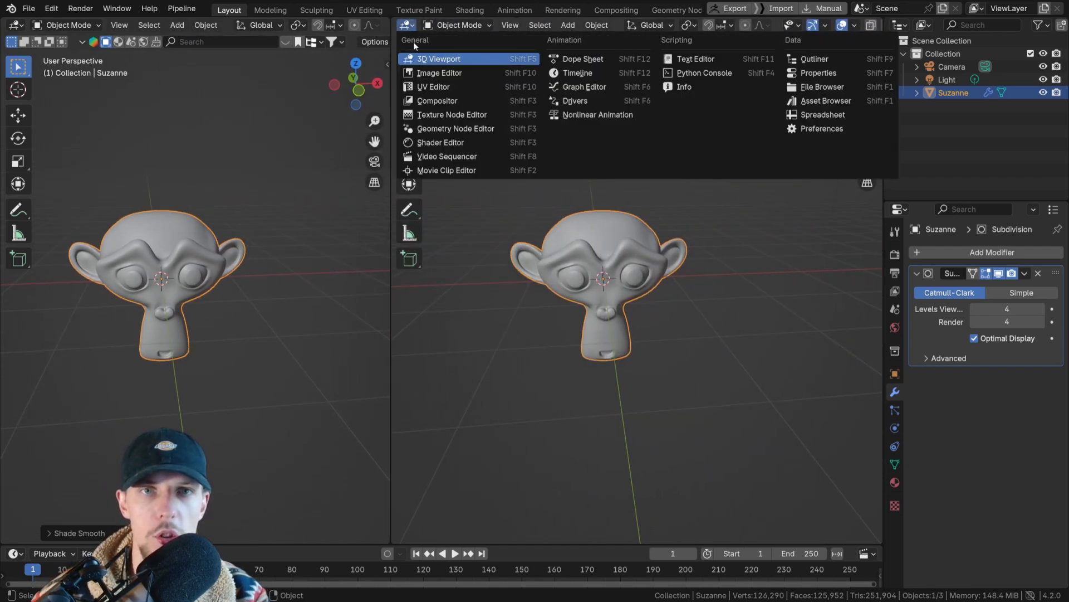
pyautogui.click(446, 128)
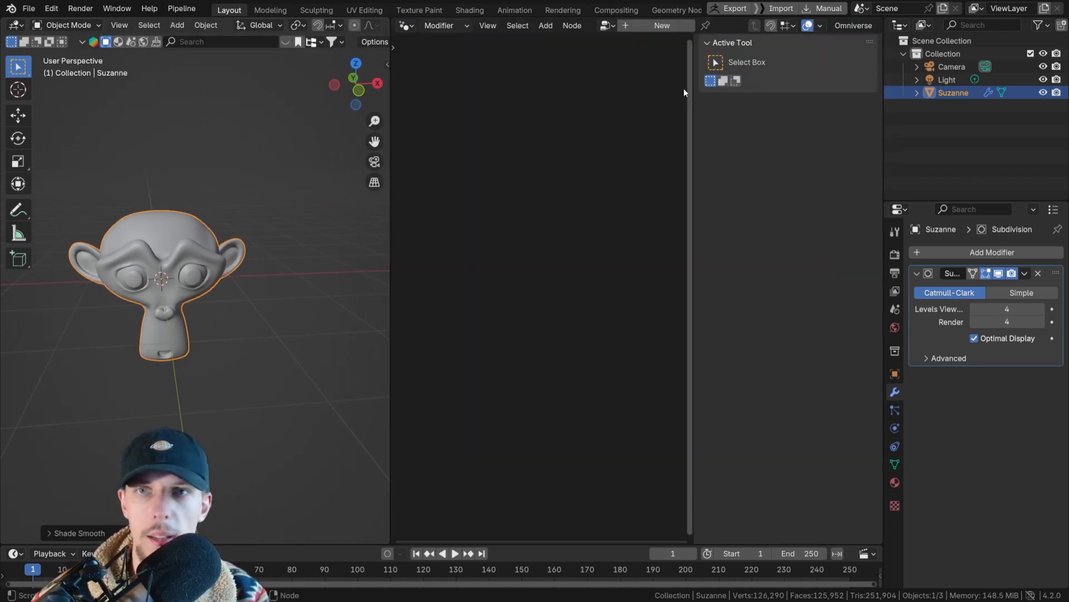
pyautogui.press('n')
# Change the Screencast Keys overlay colour to pink in the 3D viewport
pyautogui.press('n')
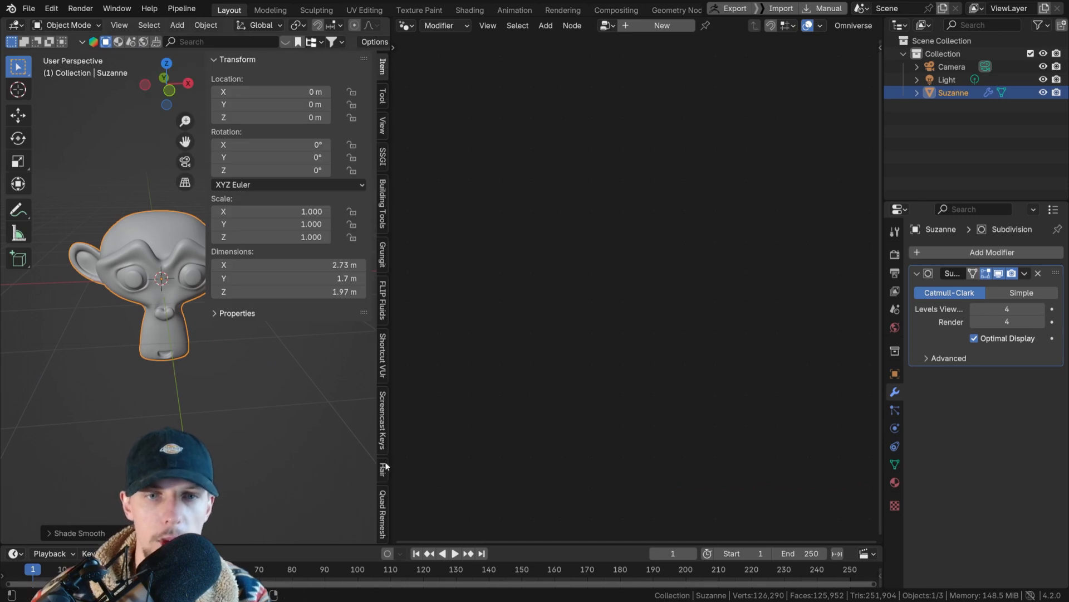
pyautogui.click(383, 423)
pyautogui.click(241, 92)
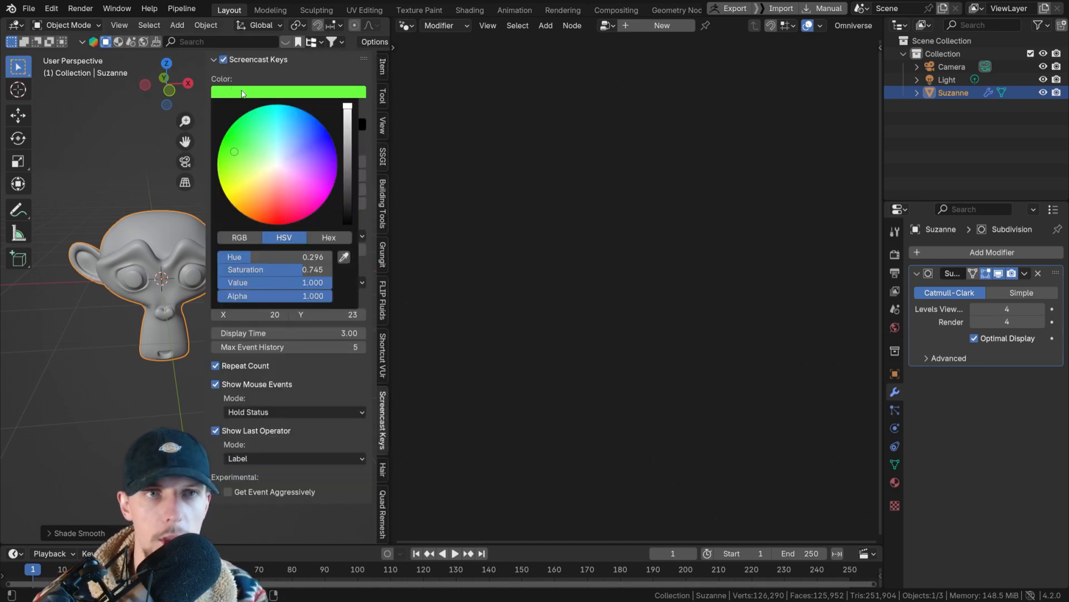
pyautogui.moveTo(282, 183); pyautogui.dragTo(301, 199)
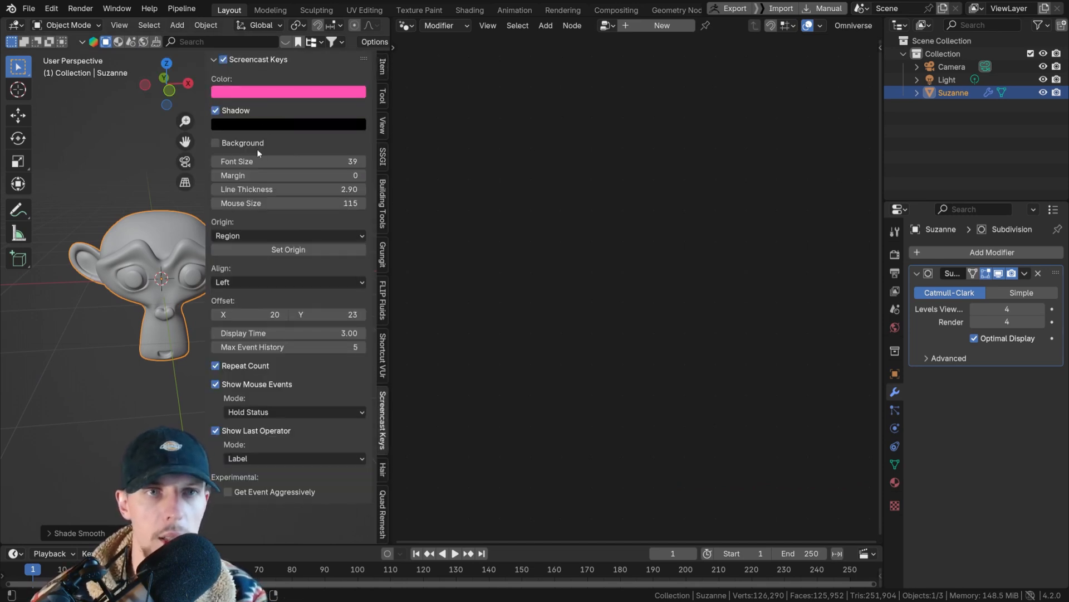
pyautogui.click(213, 60)
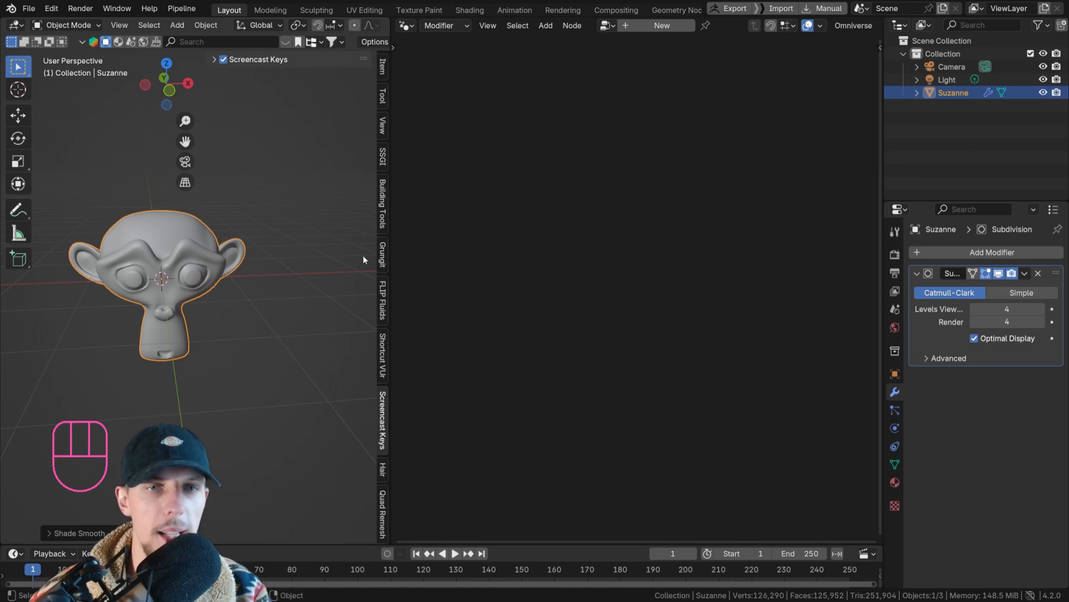
# Widen the 3D viewport and increase the X offset of the Screencast Keys overlay
pyautogui.moveTo(389, 278); pyautogui.dragTo(486, 279)
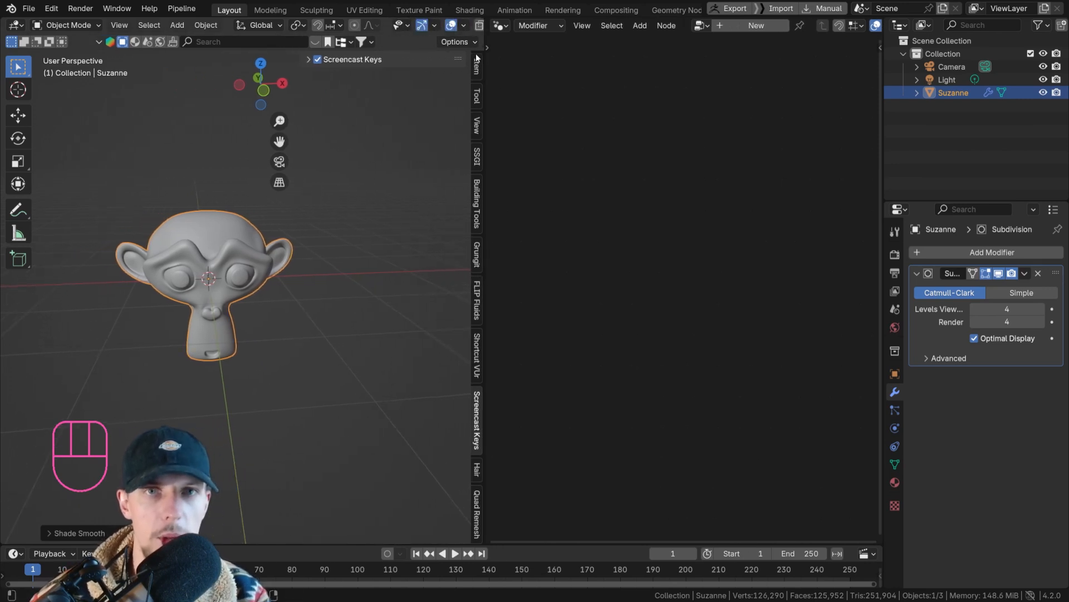
pyautogui.click(309, 59)
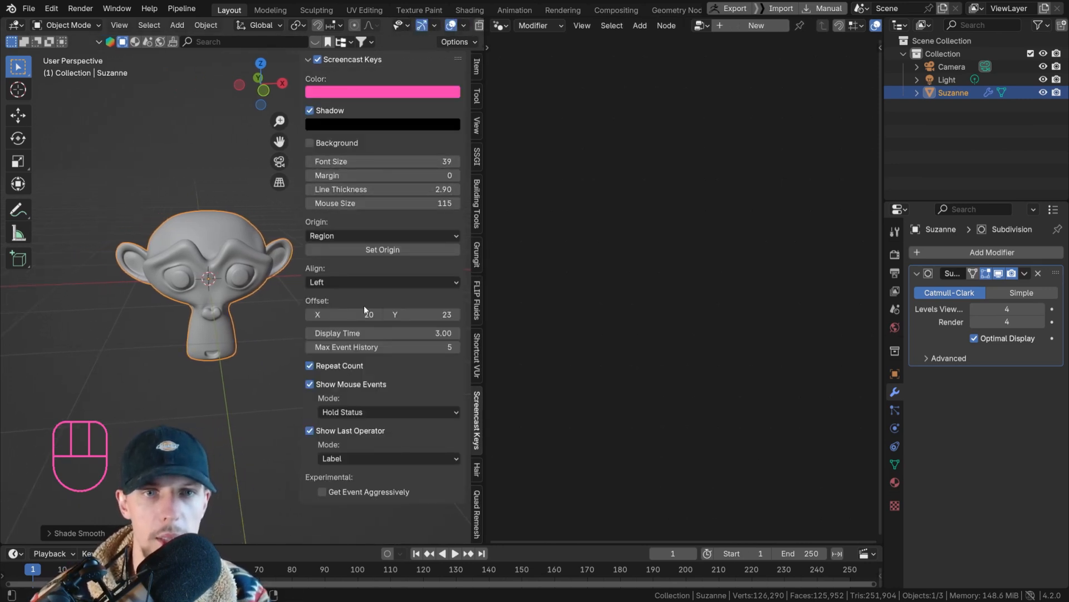
pyautogui.moveTo(344, 315); pyautogui.dragTo(424, 315)
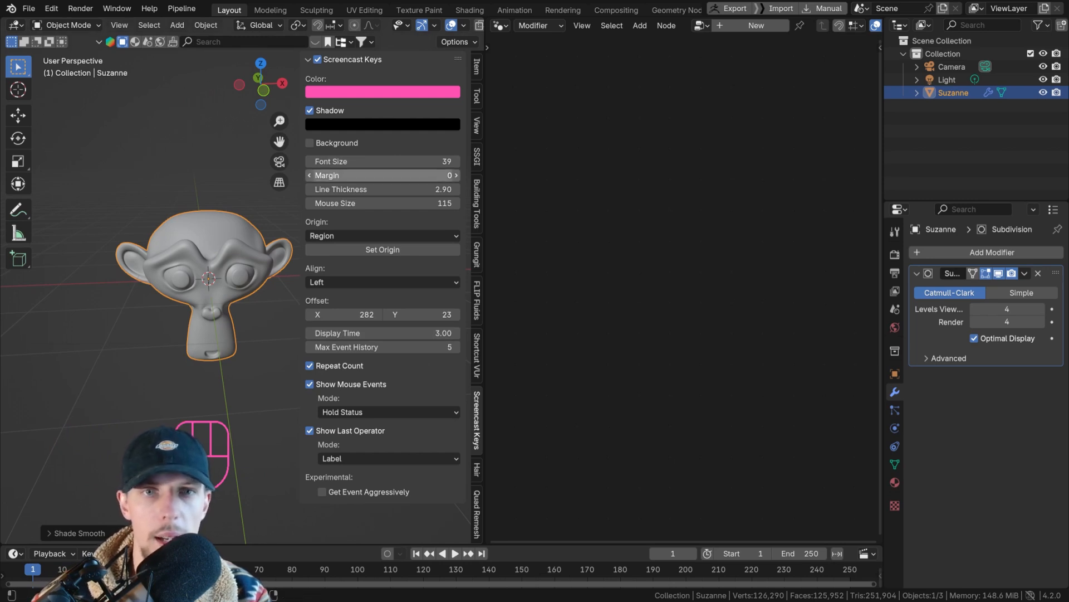
pyautogui.moveTo(357, 314); pyautogui.dragTo(404, 314)
pyautogui.press('n')
pyautogui.press('m')
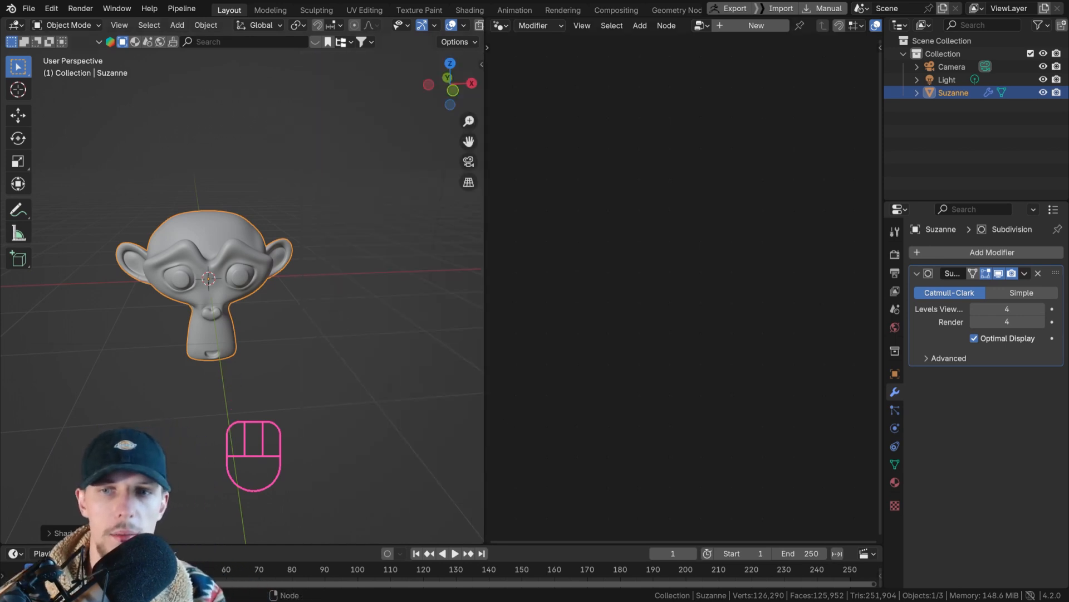
# Create a new Geometry Nodes modifier on the monkey head
pyautogui.click(379, 274)
pyautogui.click(734, 25)
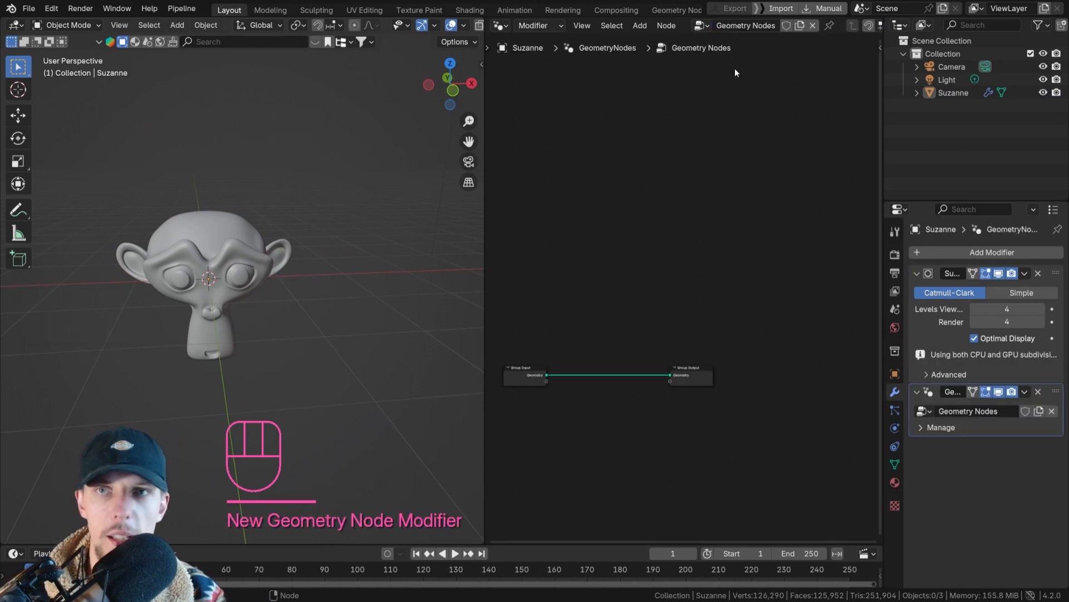
pyautogui.scroll(4, 714, 299)
pyautogui.hotkey('shift', 'a')
pyautogui.moveTo(717, 297)
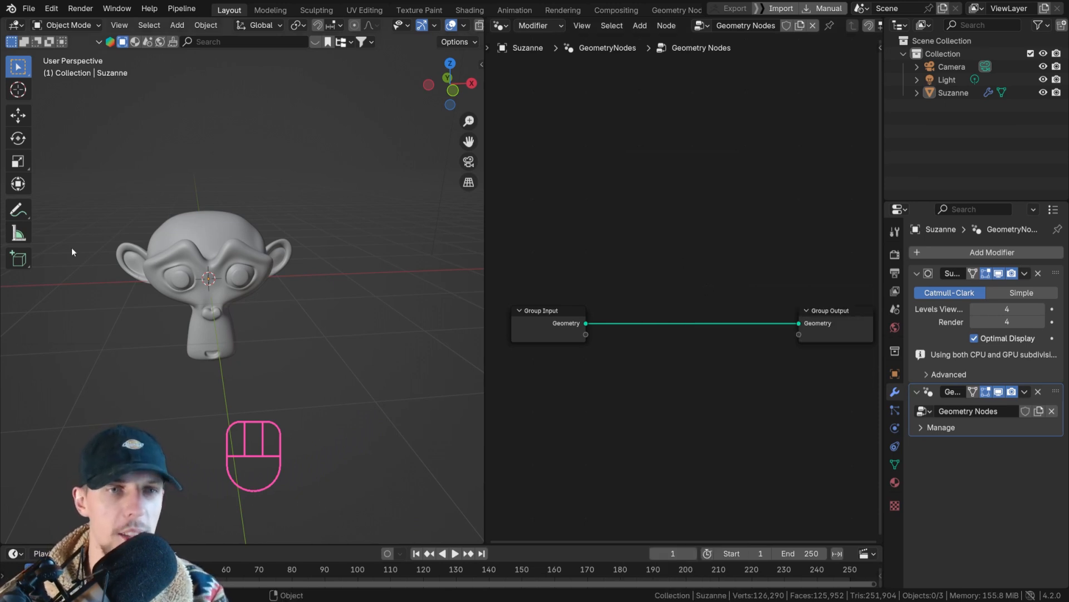
# Import the hand model from an FBX file
pyautogui.scroll(3, 201, 245)
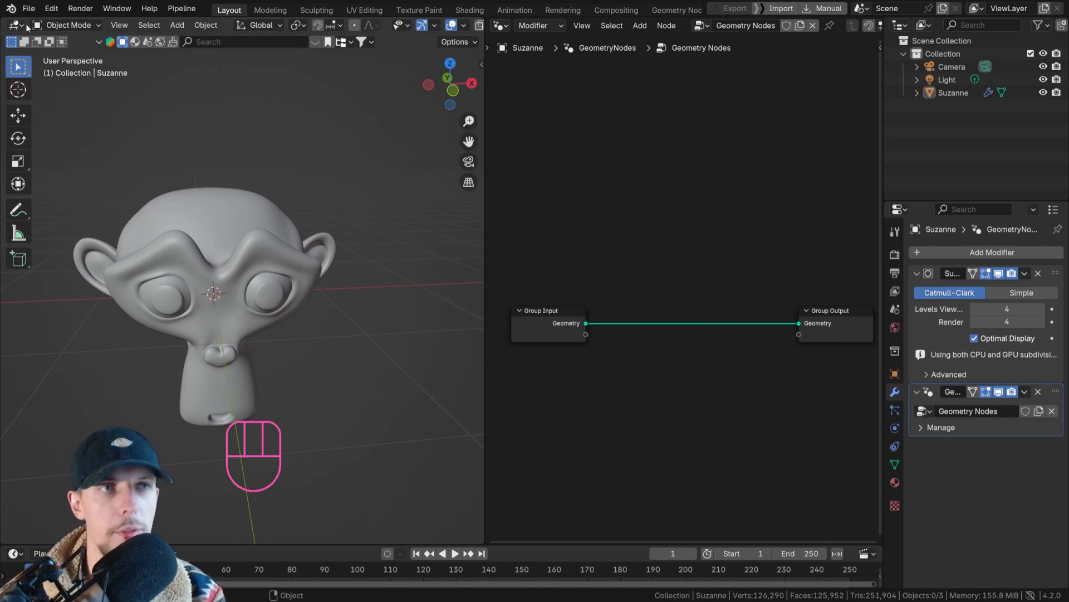
pyautogui.moveTo(28, 9); pyautogui.dragTo(113, 198)
pyautogui.moveTo(113, 195)
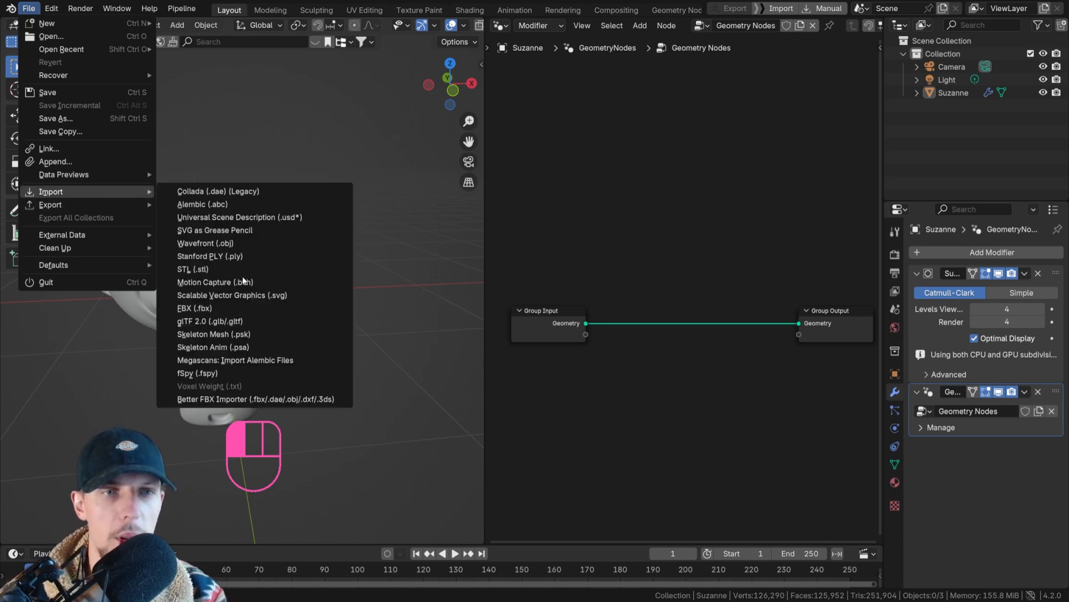
pyautogui.click(243, 308)
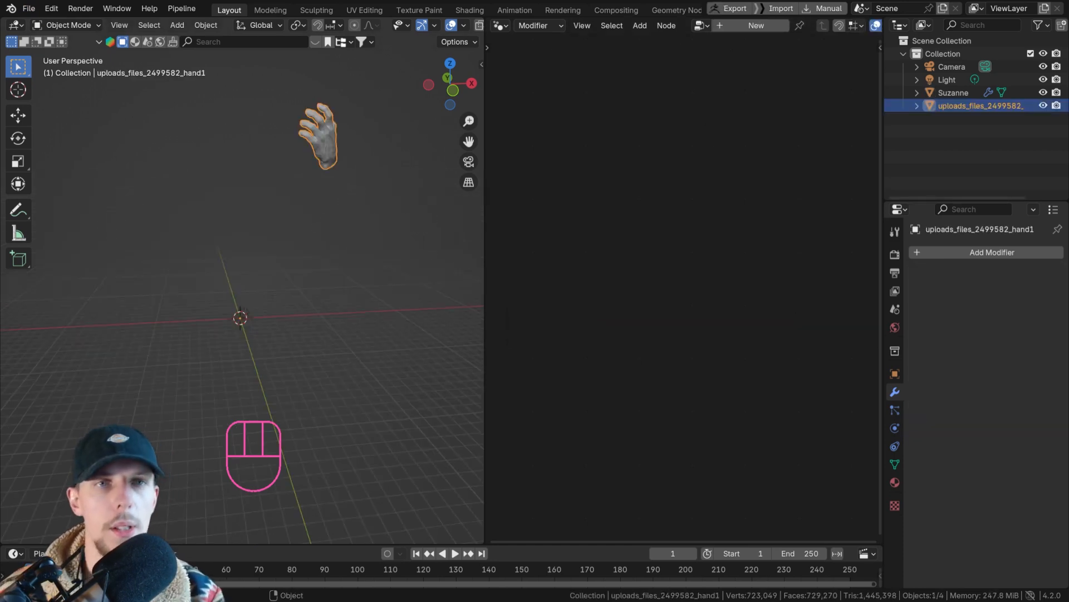
# Scale the oversized imported hand down to a small fraction of its size
pyautogui.press('s')
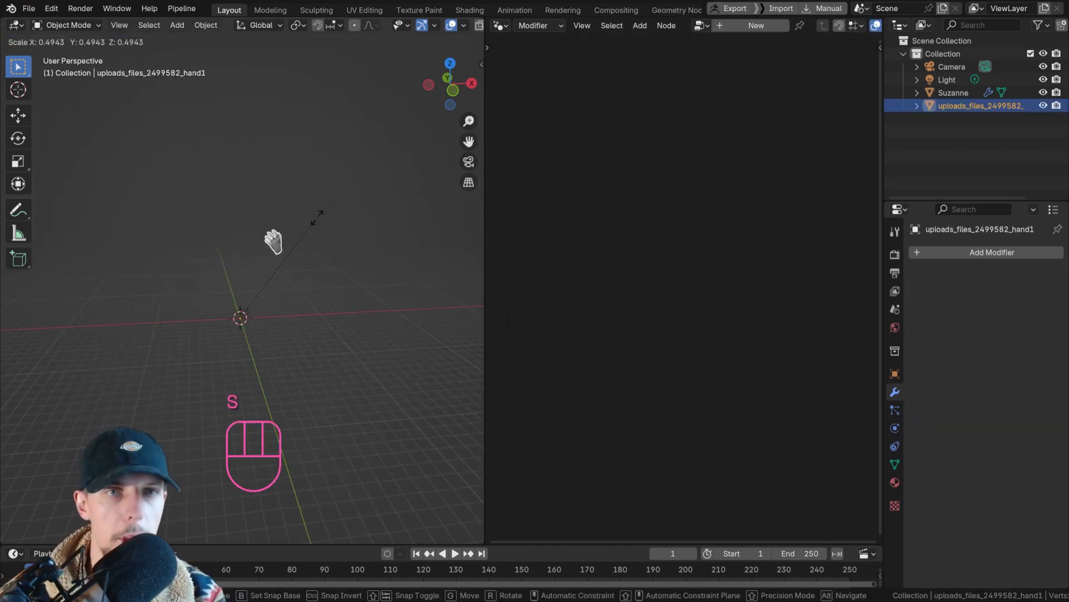
pyautogui.click(222, 313)
pyautogui.scroll(2, 364, 161)
pyautogui.press('s')
pyautogui.click(300, 254)
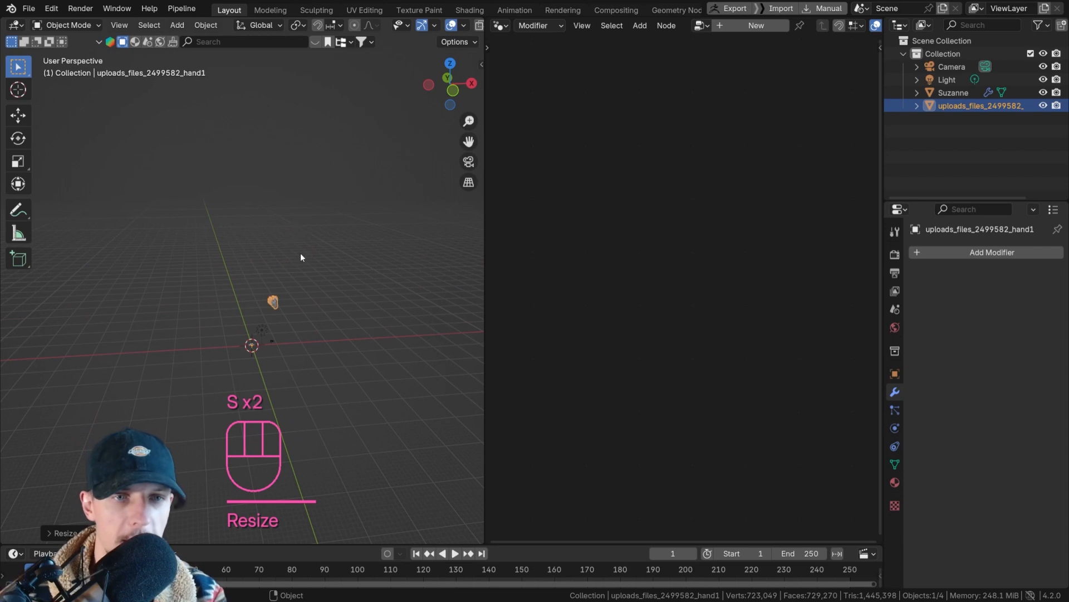
# Shrink the hand further in front orthographic view until it is smaller than the monkey head
pyautogui.press('KP_1')
pyautogui.press('KP_3')
pyautogui.press('KP_1')
pyautogui.scroll(-5, 300, 254)
pyautogui.keyDown('shift'); pyautogui.moveTo(296, 315); pyautogui.dragTo(282, 199, button='middle'); pyautogui.keyUp('shift')
pyautogui.scroll(4, 362, 296)
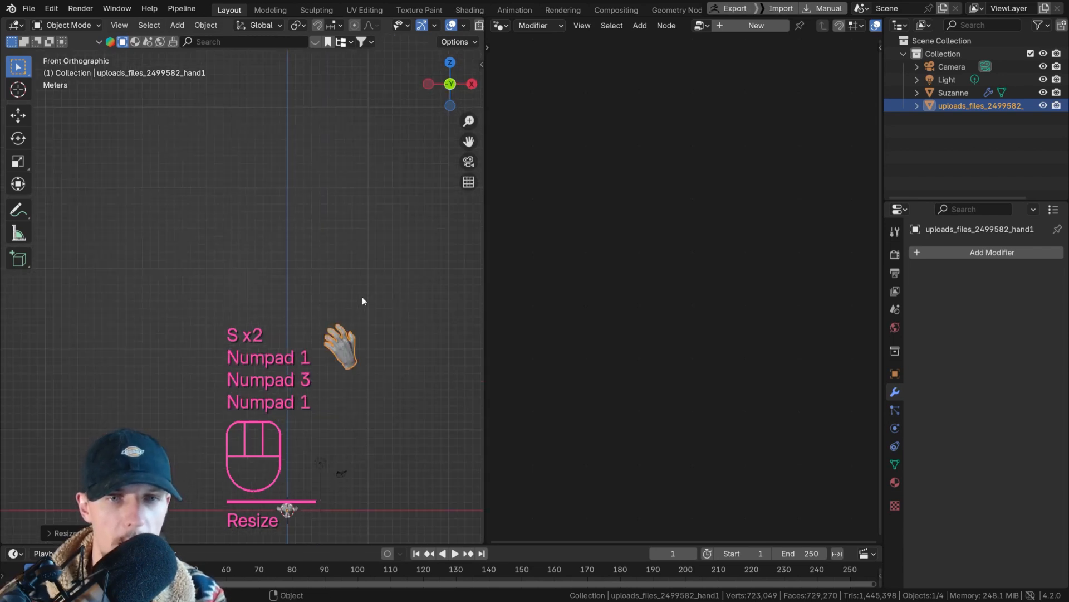
pyautogui.press('s')
pyautogui.click(329, 424)
pyautogui.keyDown('shift'); pyautogui.moveTo(260, 444); pyautogui.dragTo(301, 218, button='middle'); pyautogui.keyUp('shift')
pyautogui.scroll(6, 309, 234)
pyautogui.press('s')
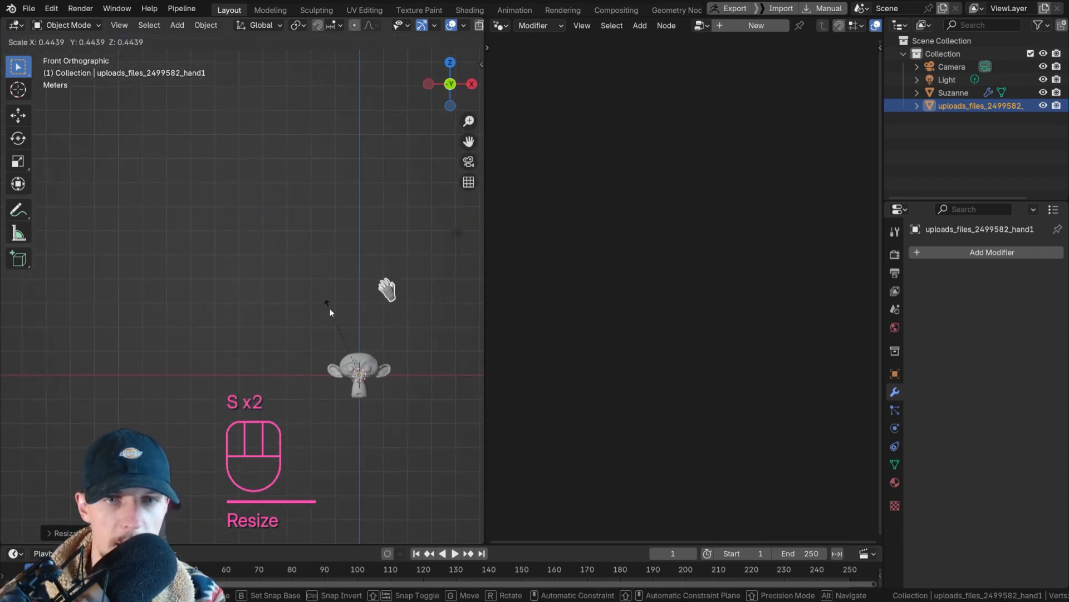
pyautogui.click(329, 308)
# Enlarge the 3D viewport and move the hand onto the upper part of the monkey head in front view
pyautogui.moveTo(487, 276); pyautogui.dragTo(659, 390)
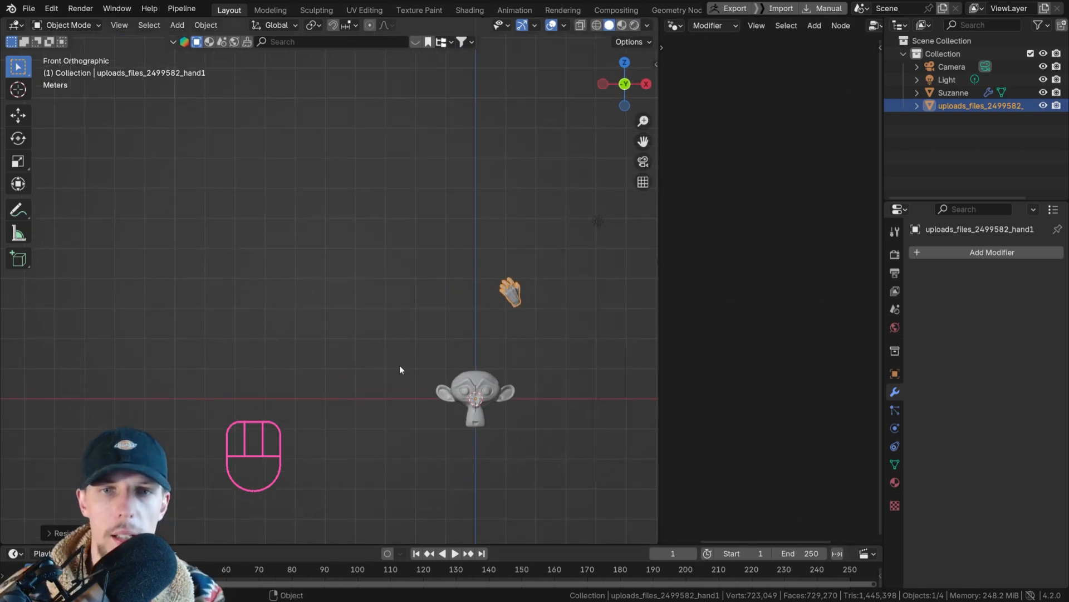
pyautogui.scroll(2, 401, 370)
pyautogui.keyDown('shift'); pyautogui.moveTo(483, 357); pyautogui.dragTo(350, 307, button='middle'); pyautogui.keyUp('shift')
pyautogui.press('g')
pyautogui.scroll(3, 390, 346)
pyautogui.press('s')
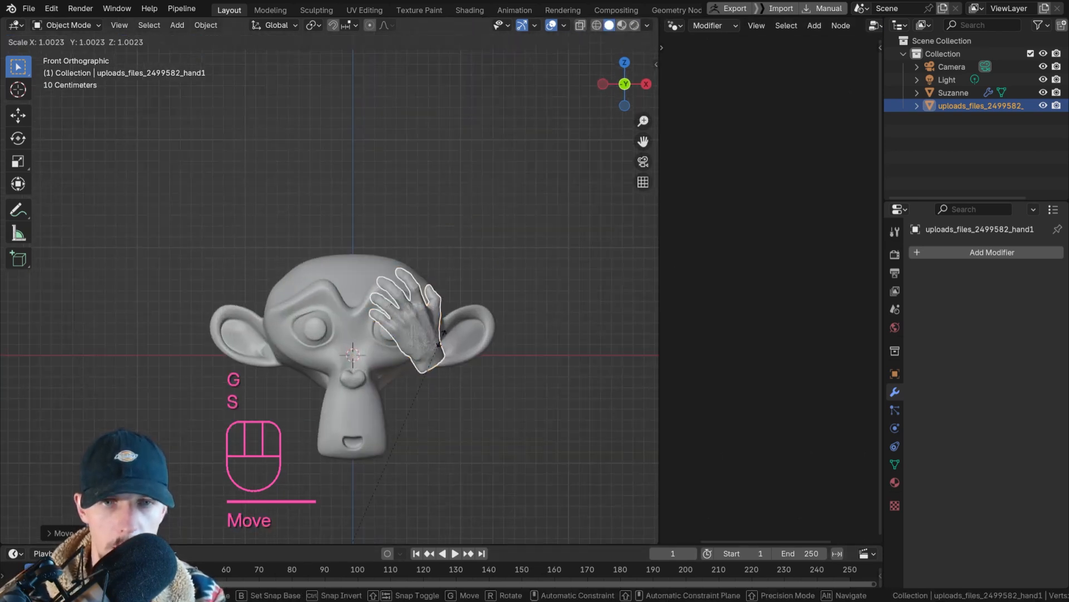
pyautogui.press('g')
pyautogui.click(458, 299)
# Reset the origin of the hand object with Set Origin
pyautogui.rightClick(457, 299)
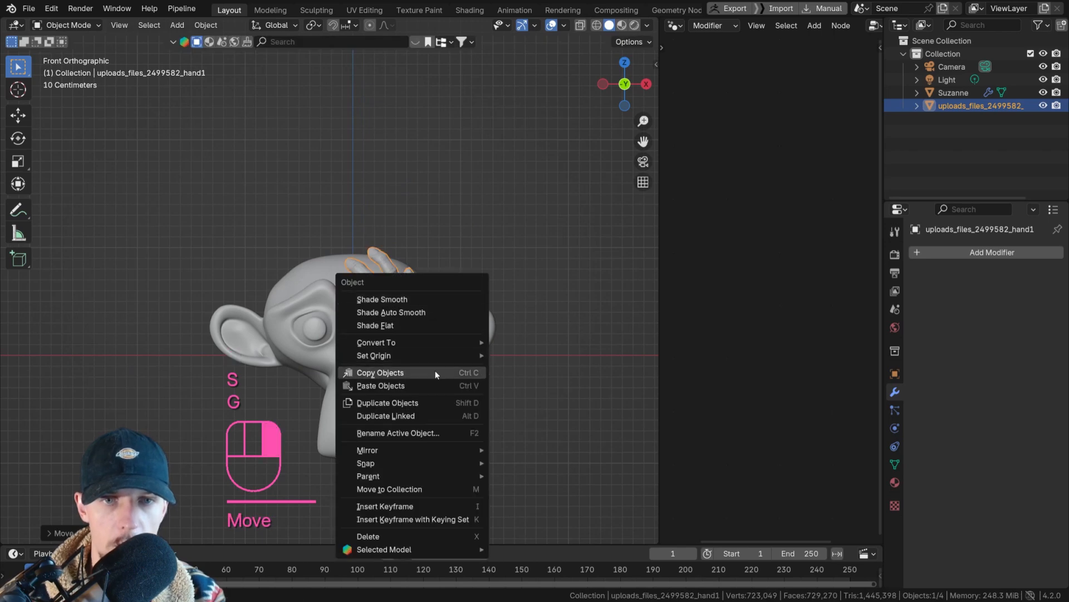
pyautogui.moveTo(430, 353)
pyautogui.click(590, 368)
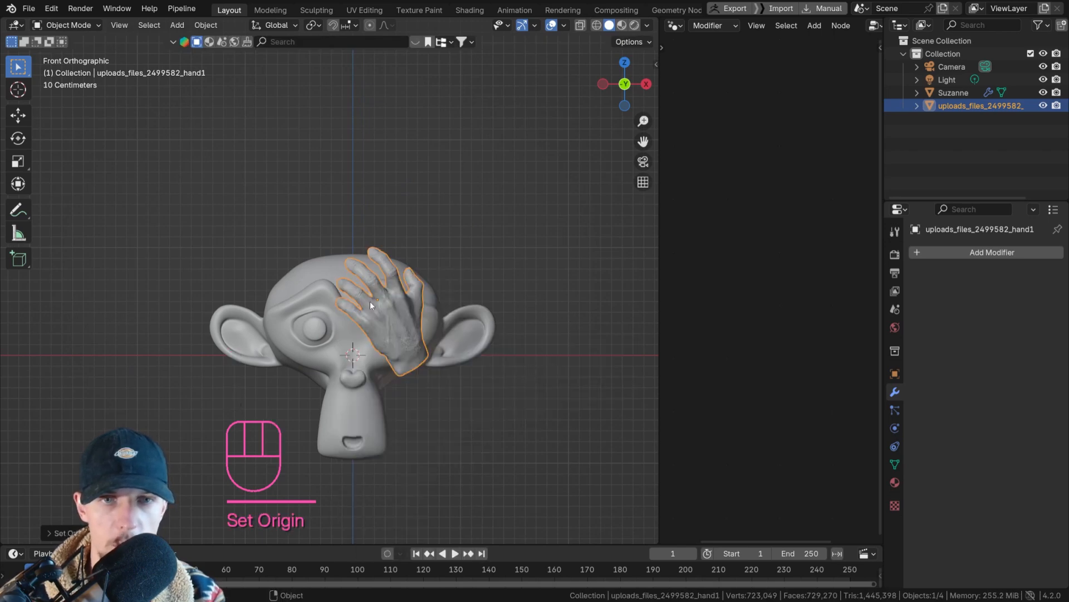
# Enlarge the hand and move it over the middle of the monkey's face in front view
pyautogui.scroll(3, 390, 312)
pyautogui.press('s')
pyautogui.click(562, 301)
pyautogui.press('g')
pyautogui.click(546, 382)
pyautogui.scroll(-2, 409, 341)
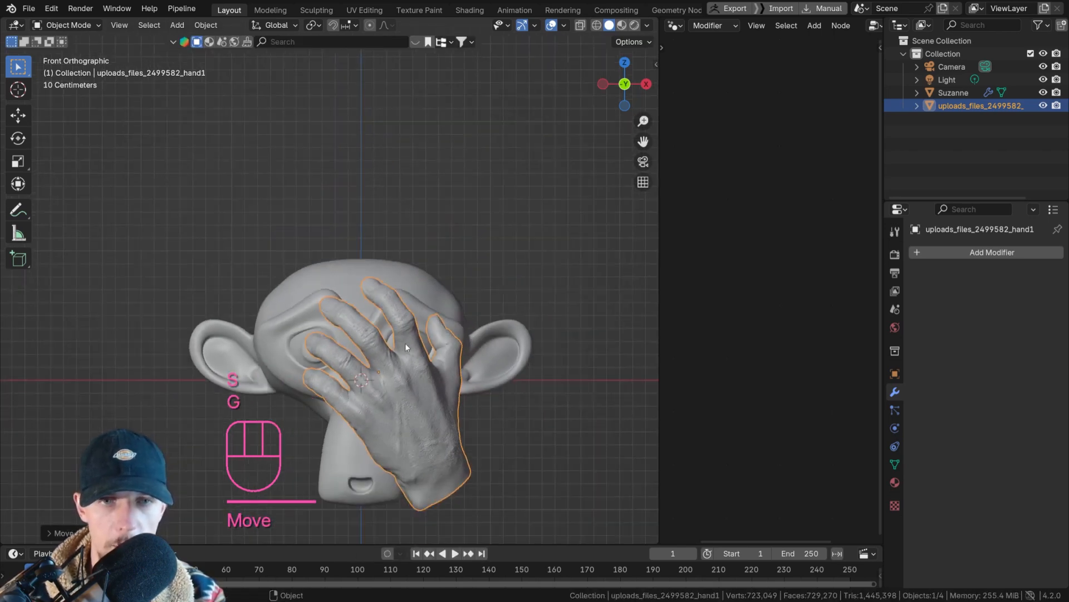
# Inspect the density of the hand's mesh up close in Edit Mode, then return to Object Mode
pyautogui.keyDown('shift'); pyautogui.moveTo(413, 356); pyautogui.dragTo(385, 304, button='middle'); pyautogui.keyUp('shift')
pyautogui.scroll(4, 387, 302)
pyautogui.press('Tab')
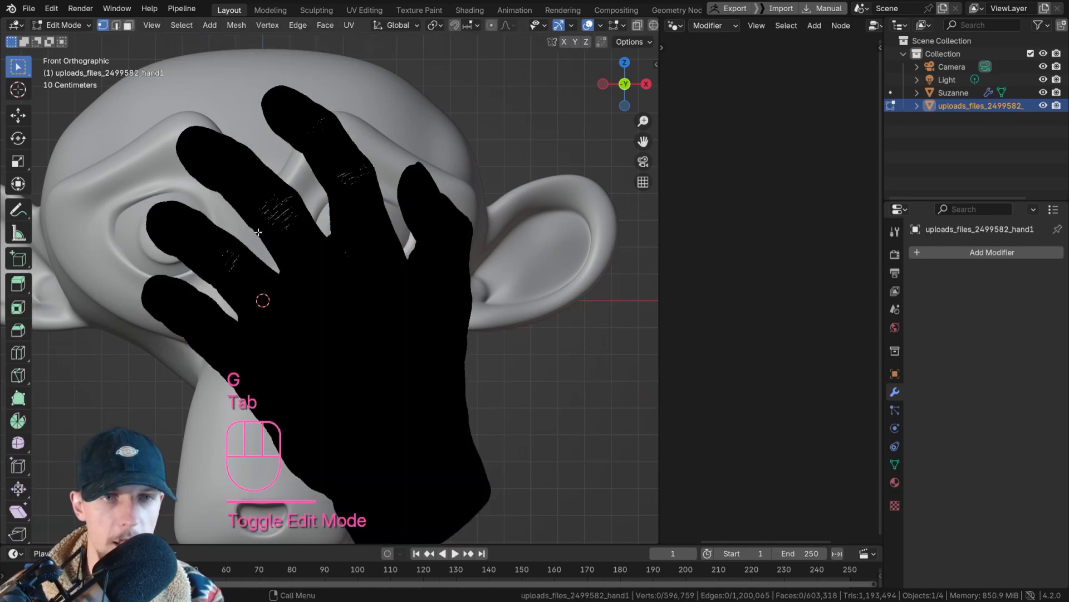
pyautogui.scroll(4, 309, 246)
pyautogui.scroll(5, 328, 191)
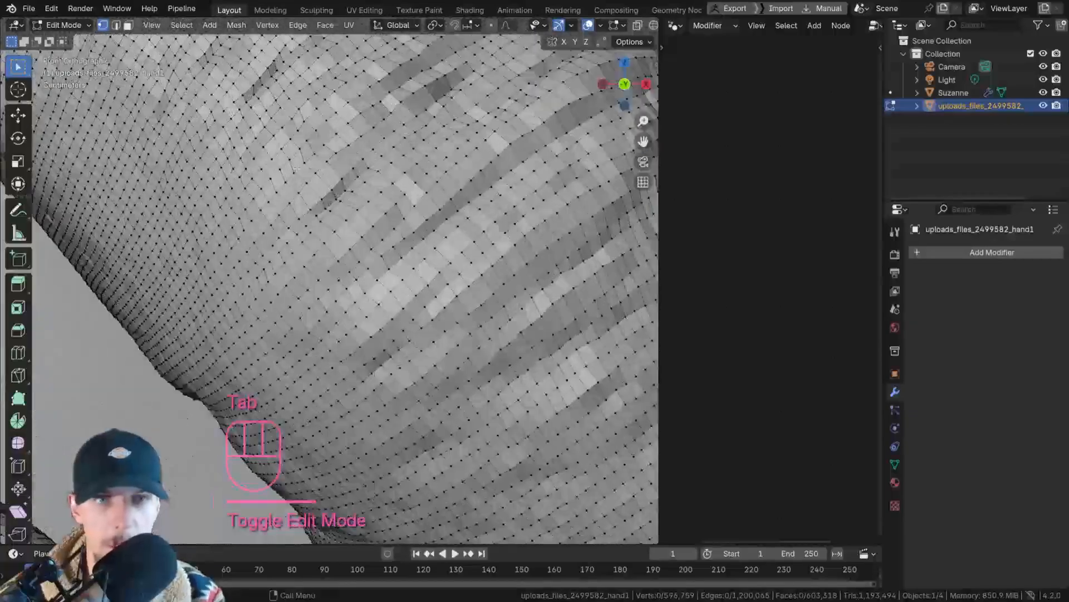
pyautogui.press('Tab')
pyautogui.scroll(-8, 328, 192)
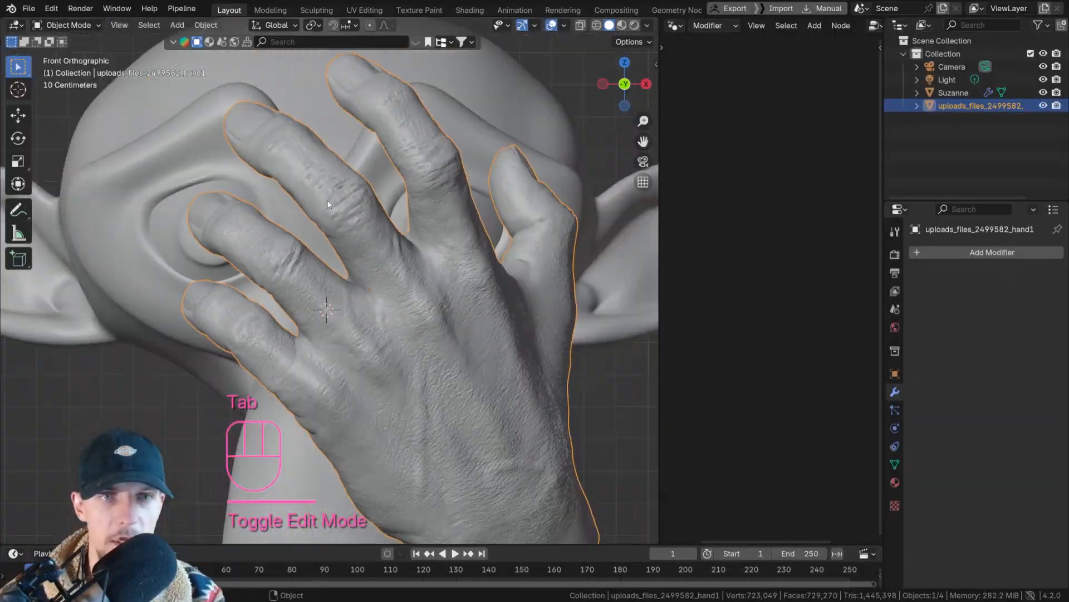
# Apply Shade Auto Smooth to the hand and add a Decimate modifier to it
pyautogui.rightClick(413, 266)
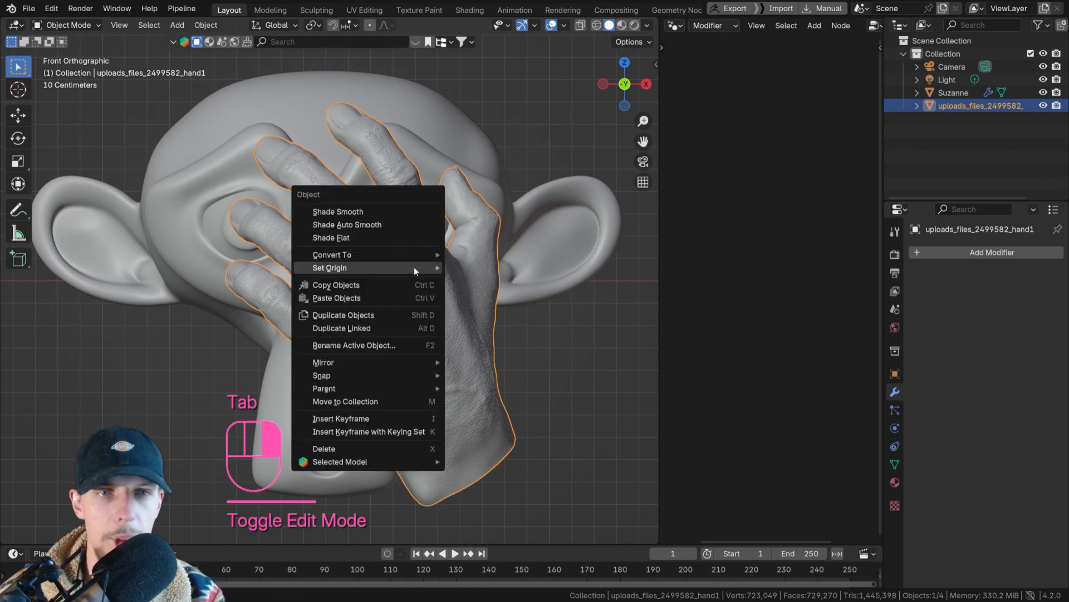
pyautogui.click(405, 225)
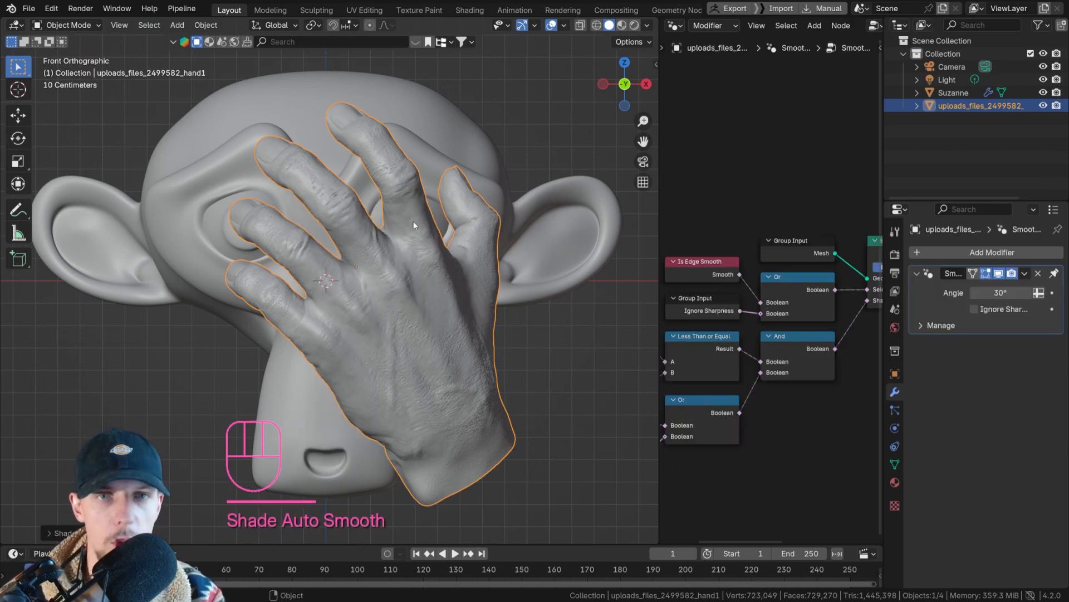
pyautogui.click(962, 253)
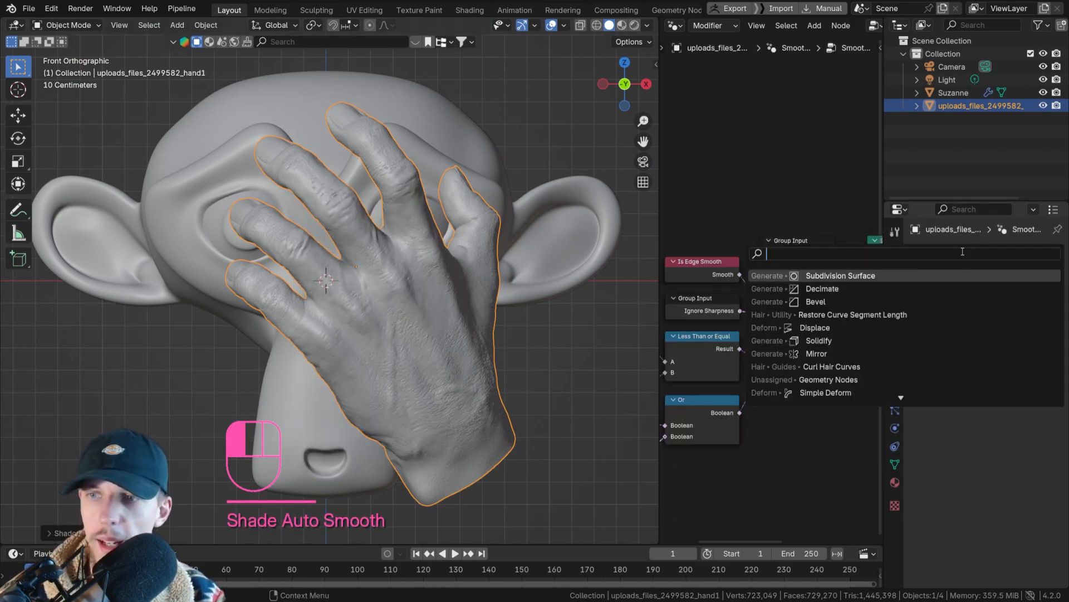
pyautogui.write('de')
pyautogui.press('Return')
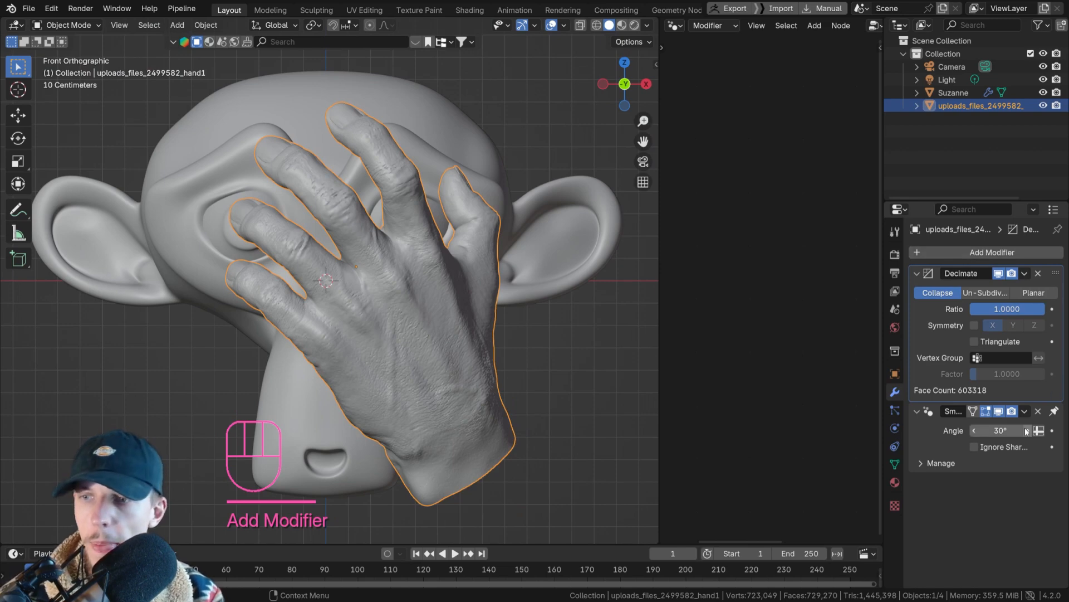
# Switch the Decimate modifier to Un-Subdivide with 2 iterations and apply it to the hand
pyautogui.moveTo(881, 327); pyautogui.dragTo(767, 328)
pyautogui.click(939, 295)
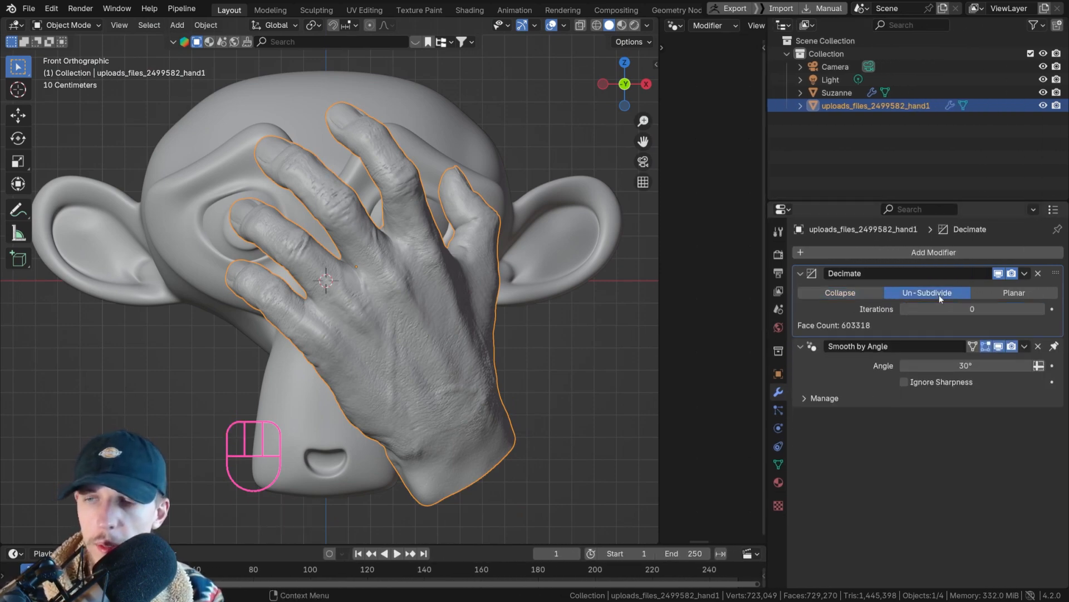
pyautogui.click(1043, 308)
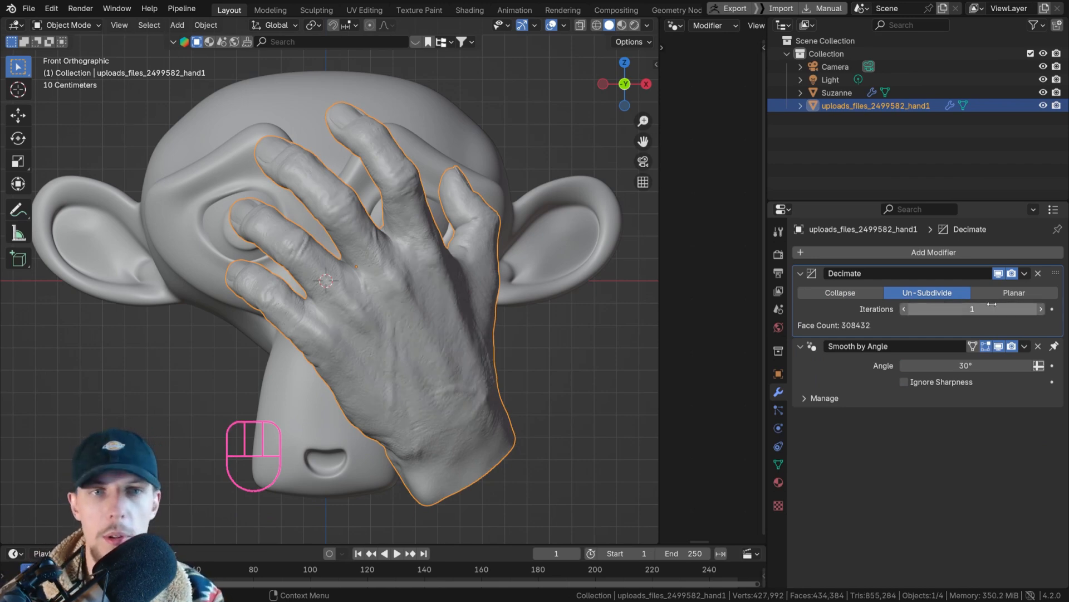
pyautogui.click(1042, 308)
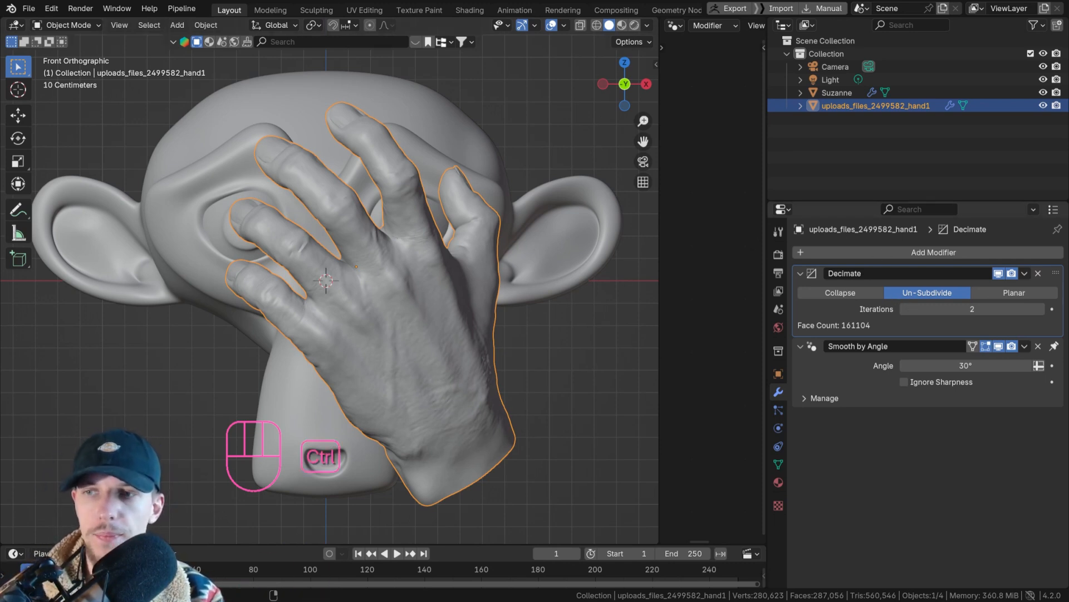
pyautogui.hotkey('ctrl', 'a')
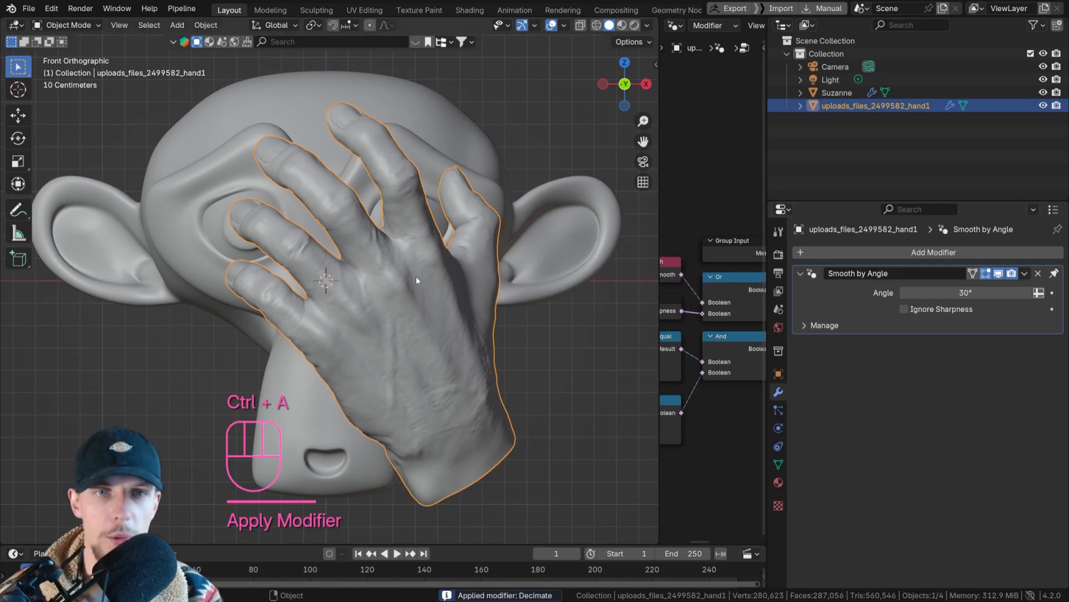
pyautogui.press('Tab')
pyautogui.scroll(5, 416, 276)
pyautogui.press('Tab')
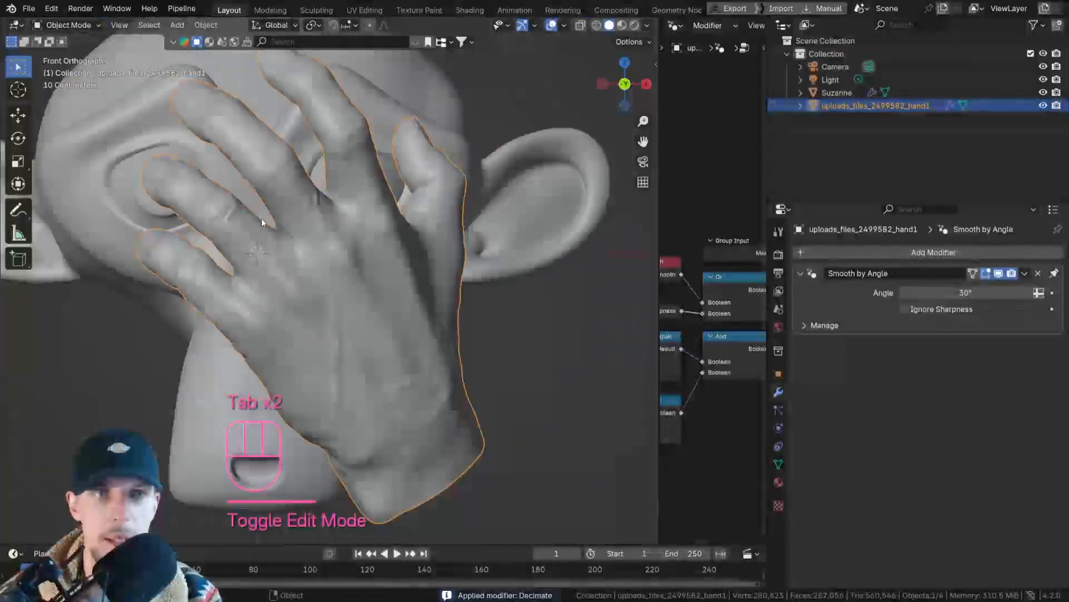
# Move the hand along the Y axis and rotate it so its fingers point forward out of the monkey's face
pyautogui.moveTo(317, 249); pyautogui.dragTo(504, 263, button='middle')
pyautogui.scroll(-4, 382, 242)
pyautogui.press('g')
pyautogui.press('y')
pyautogui.press('r')
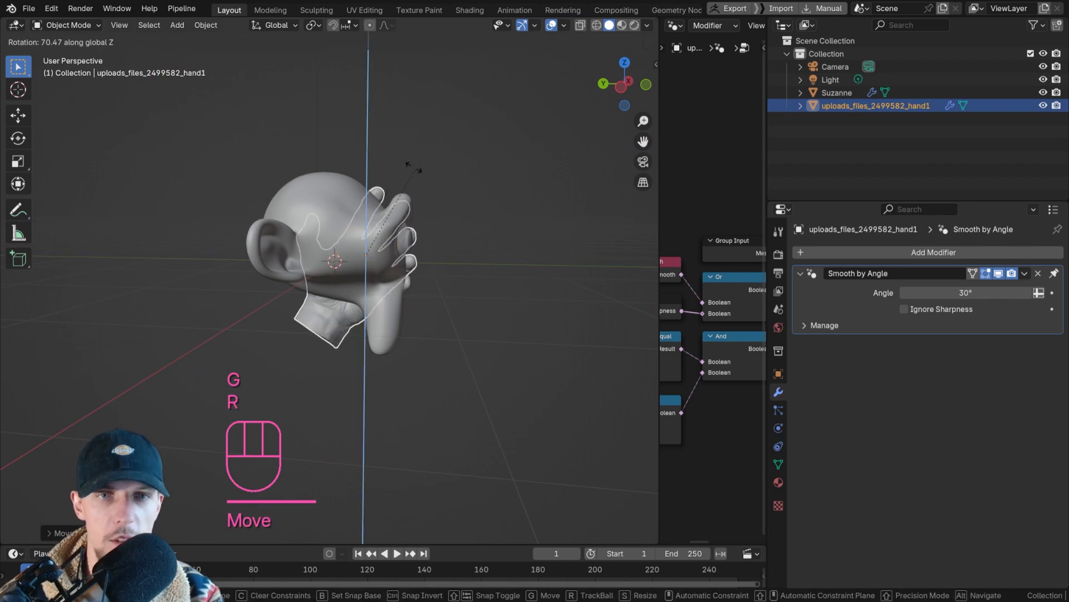
pyautogui.press('r')
pyautogui.click(405, 259)
# Rotate and shift the hand in front view so its fingertips emerge between the monkey's eyes and nose
pyautogui.press('KP_1')
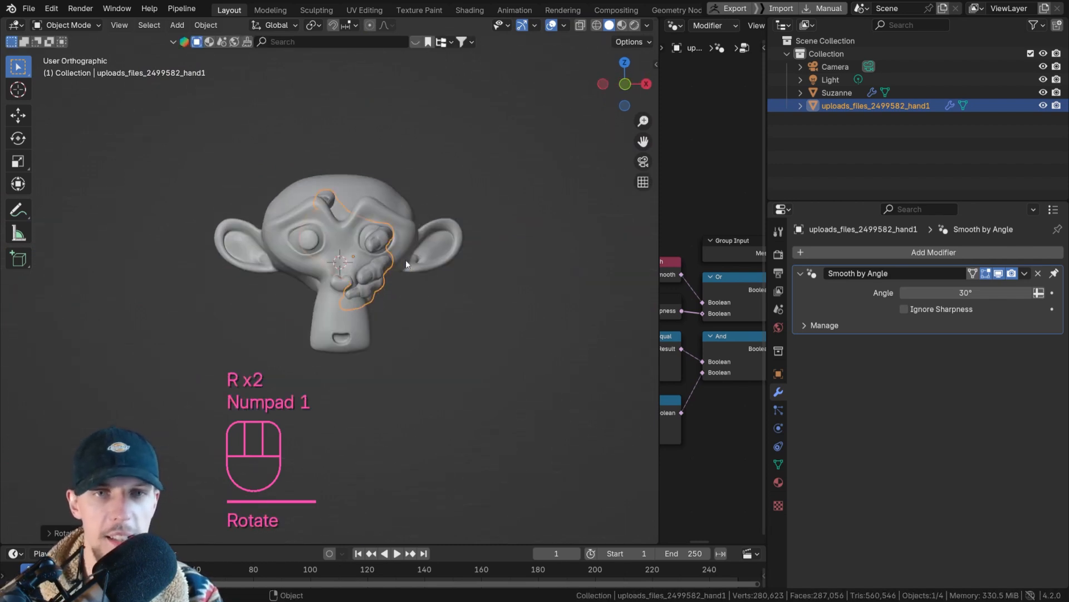
pyautogui.press('r')
pyautogui.press('r')
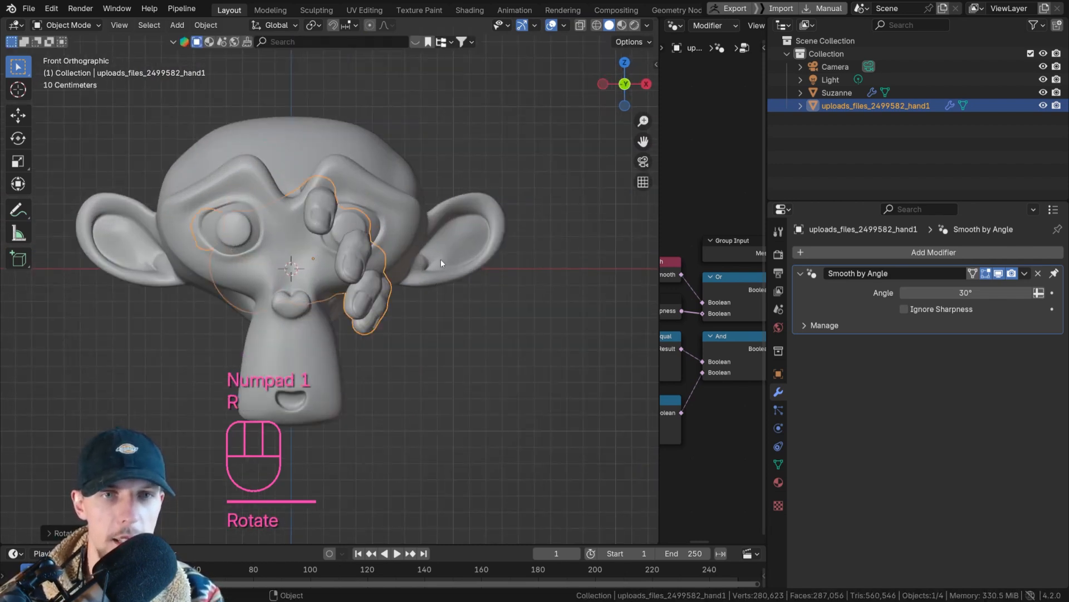
pyautogui.click(372, 297)
pyautogui.press('r')
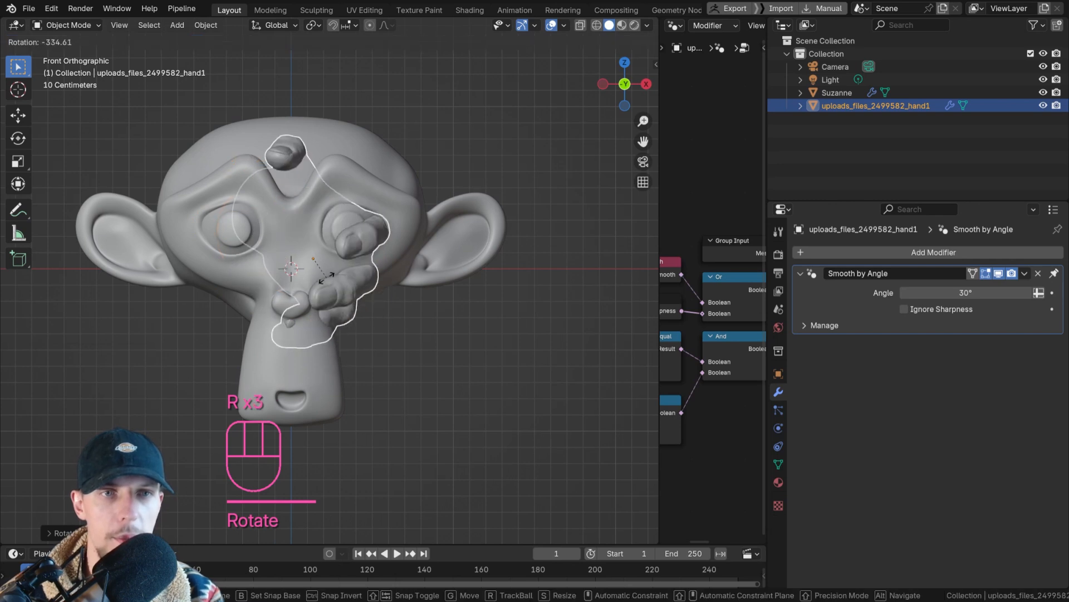
pyautogui.press('g')
pyautogui.press('g')
pyautogui.press('r')
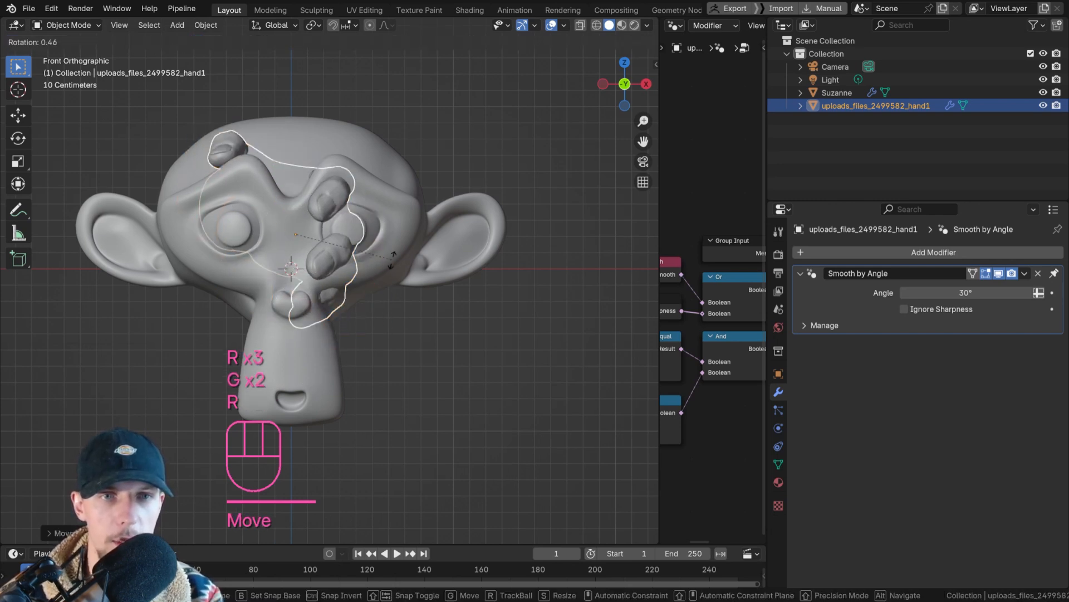
pyautogui.click(367, 296)
# Tilt and reposition the hand from a side view so the fingers protrude from the front of the face
pyautogui.moveTo(342, 217); pyautogui.dragTo(251, 235, button='middle')
pyautogui.press('r')
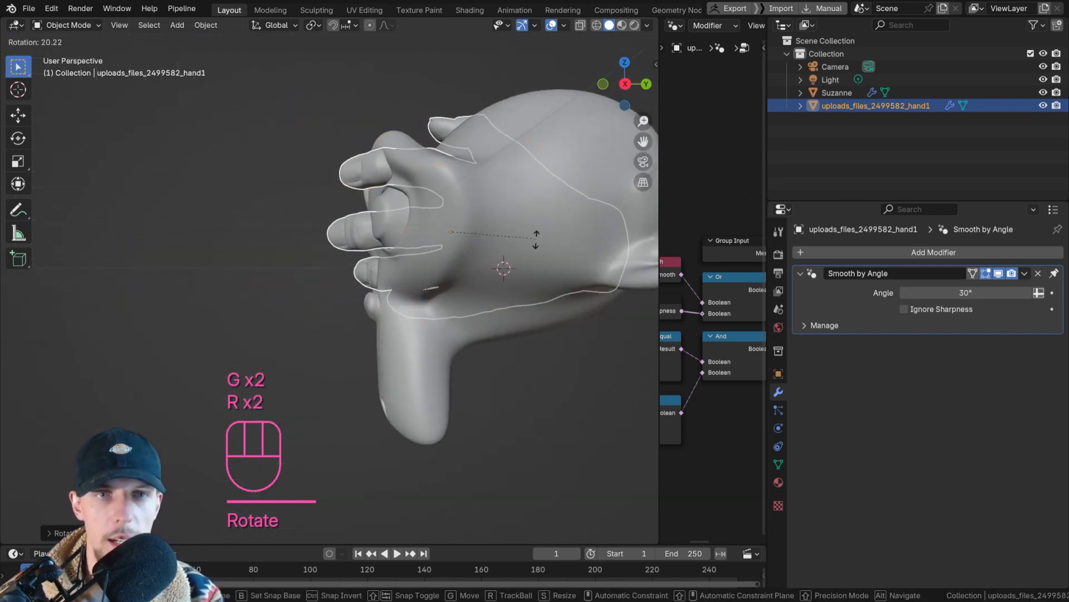
pyautogui.click(543, 250)
pyautogui.press('g')
pyautogui.click(522, 252)
# Readjust the hand in front view so the fingers slant diagonally across the face and the thumb reaches the forehead
pyautogui.press('KP_1')
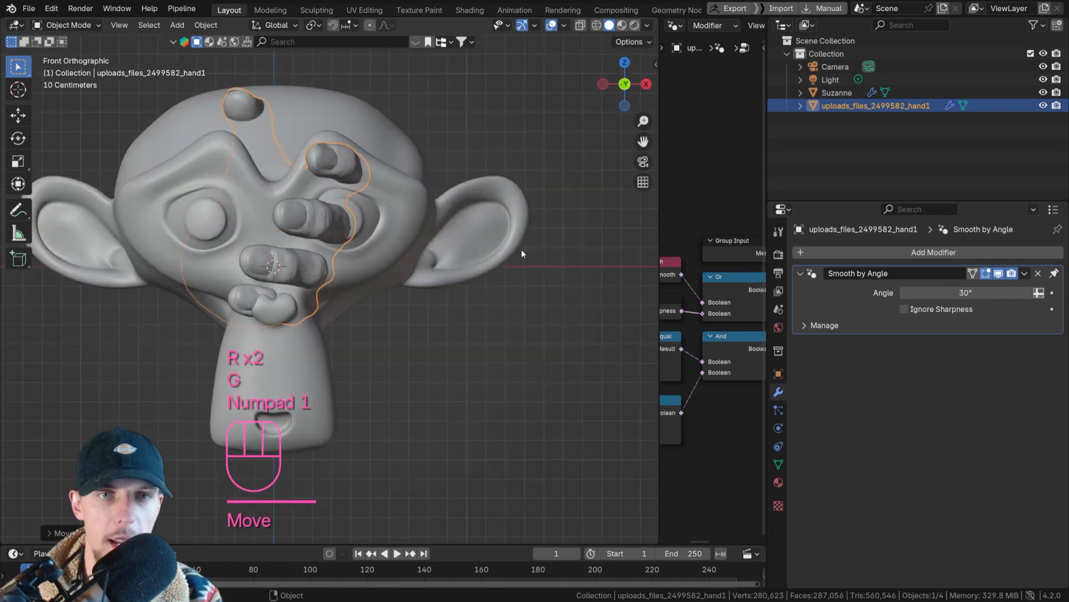
pyautogui.press('g')
pyautogui.click(368, 242)
pyautogui.press('r')
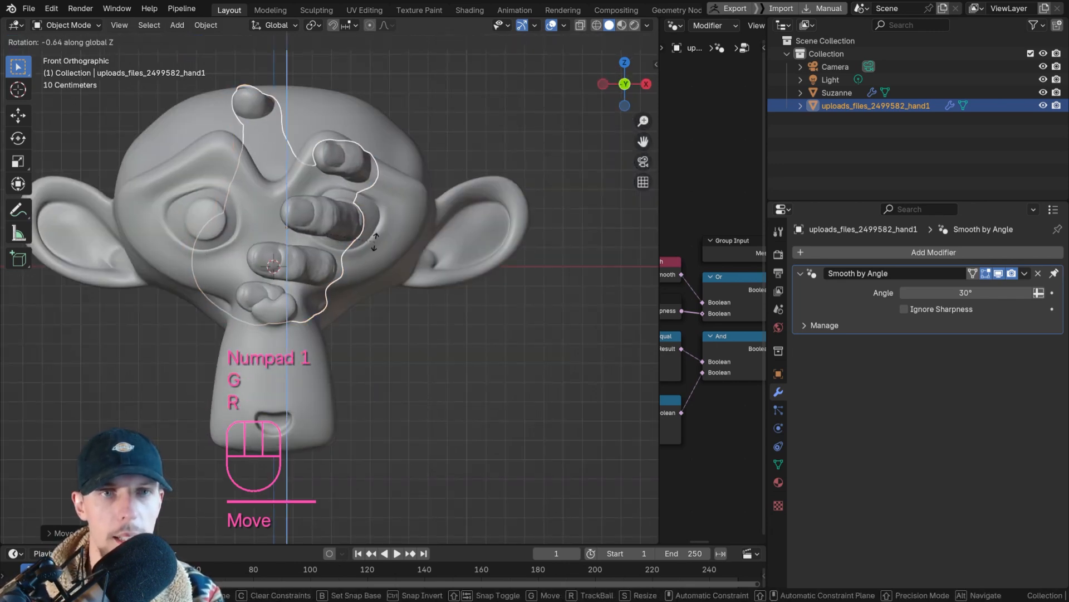
pyautogui.click(390, 229)
pyautogui.press('r')
pyautogui.press('r')
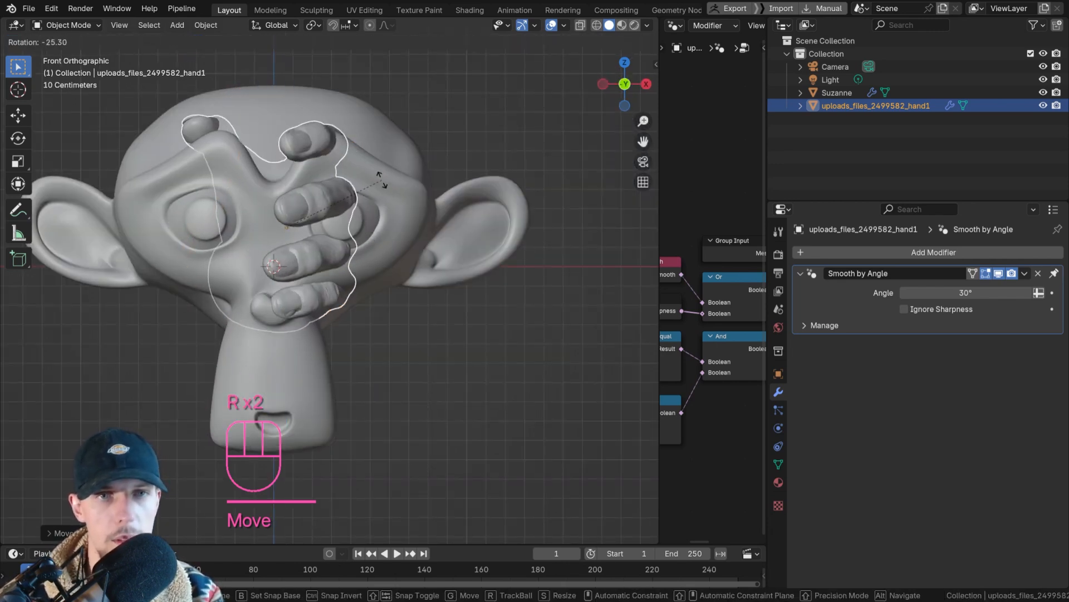
pyautogui.click(390, 252)
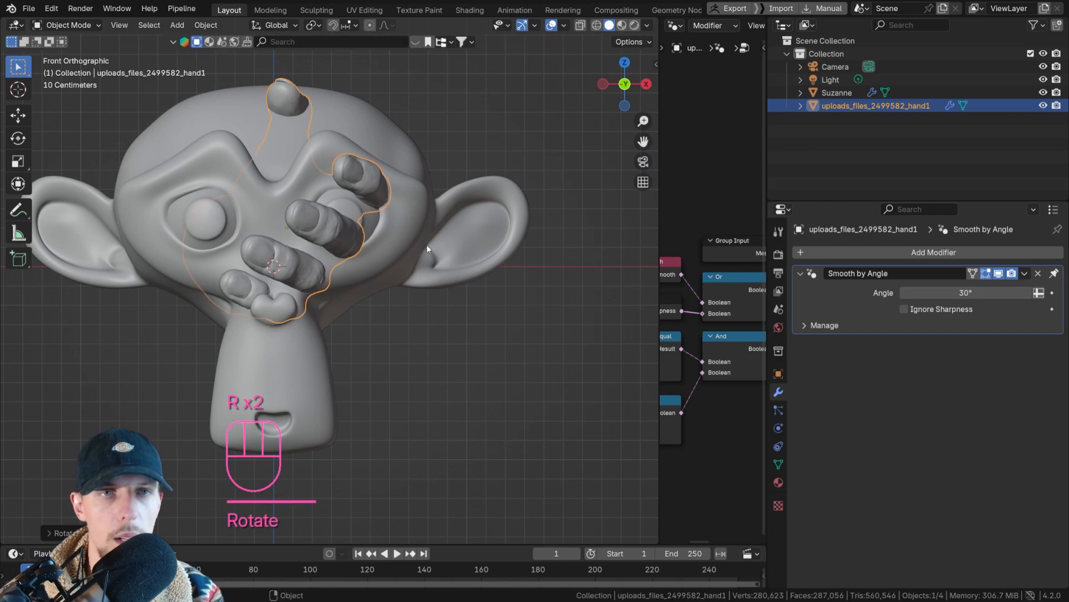
# Scale the hand up slightly and nudge it so the thumb pokes out of the top of the head
pyautogui.press('s')
pyautogui.click(441, 257)
pyautogui.press('s')
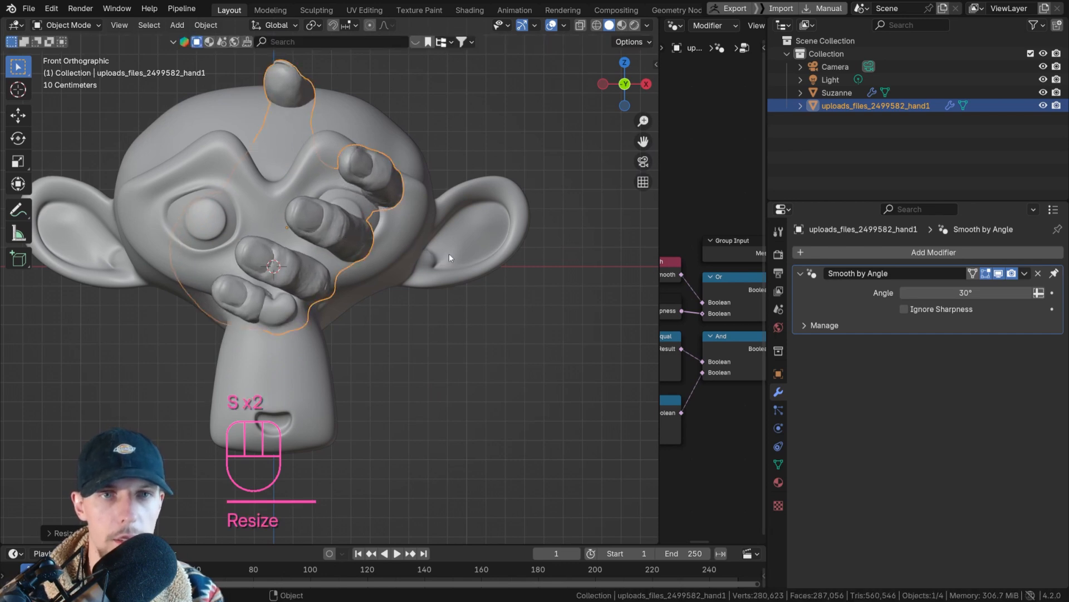
pyautogui.press('g')
pyautogui.press('s')
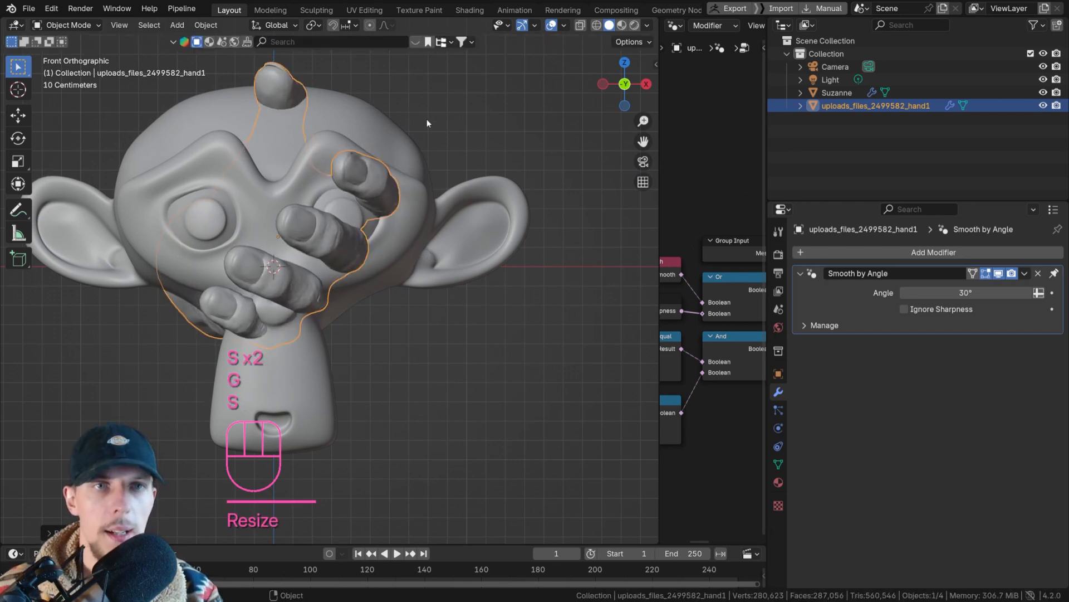
# Select the monkey head, widen the node editor around its Geometry Nodes tree, and save the file
pyautogui.moveTo(661, 73); pyautogui.dragTo(484, 73)
pyautogui.click(281, 165)
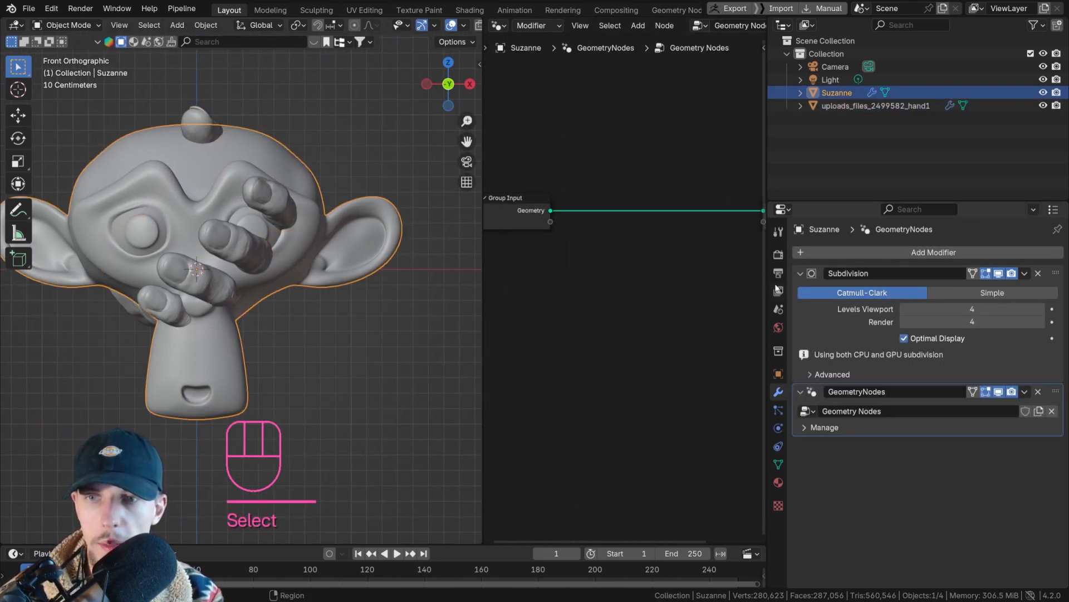
pyautogui.moveTo(766, 290); pyautogui.dragTo(896, 291)
pyautogui.press('Home')
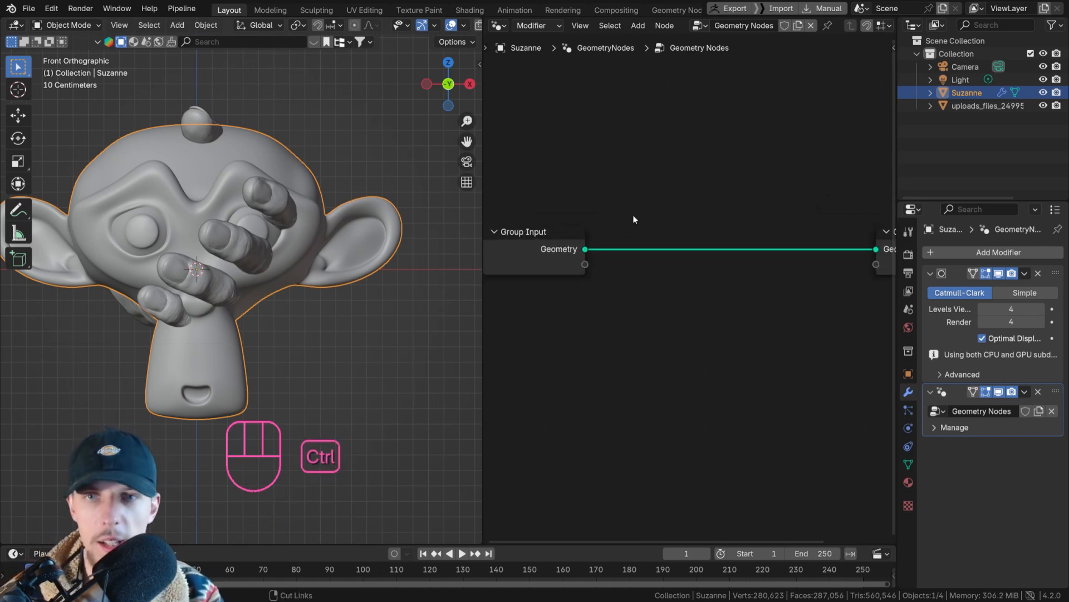
pyautogui.hotkey('ctrl', 's')
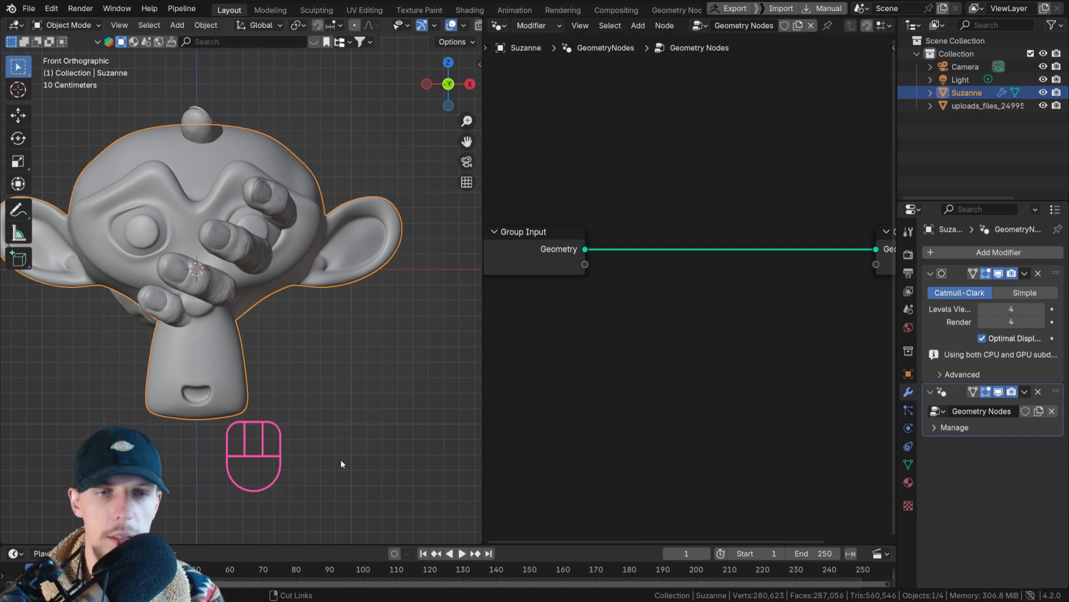
# Add an Object Info node referencing the hand object to the node tree and place it below Group Input
pyautogui.scroll(4, 279, 347)
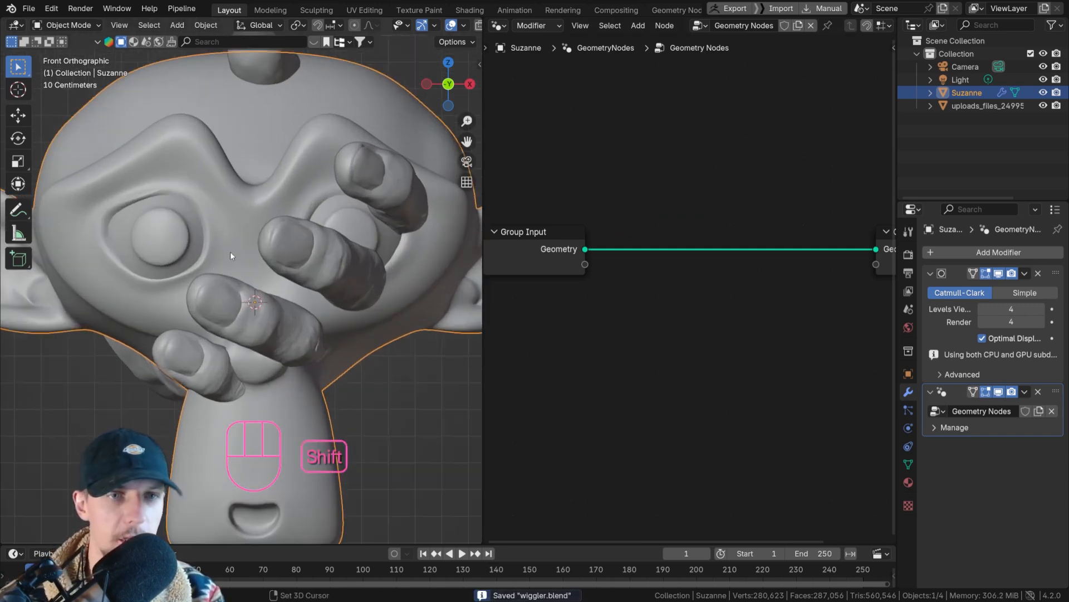
pyautogui.keyDown('shift'); pyautogui.moveTo(229, 251); pyautogui.dragTo(255, 277, button='middle'); pyautogui.keyUp('shift')
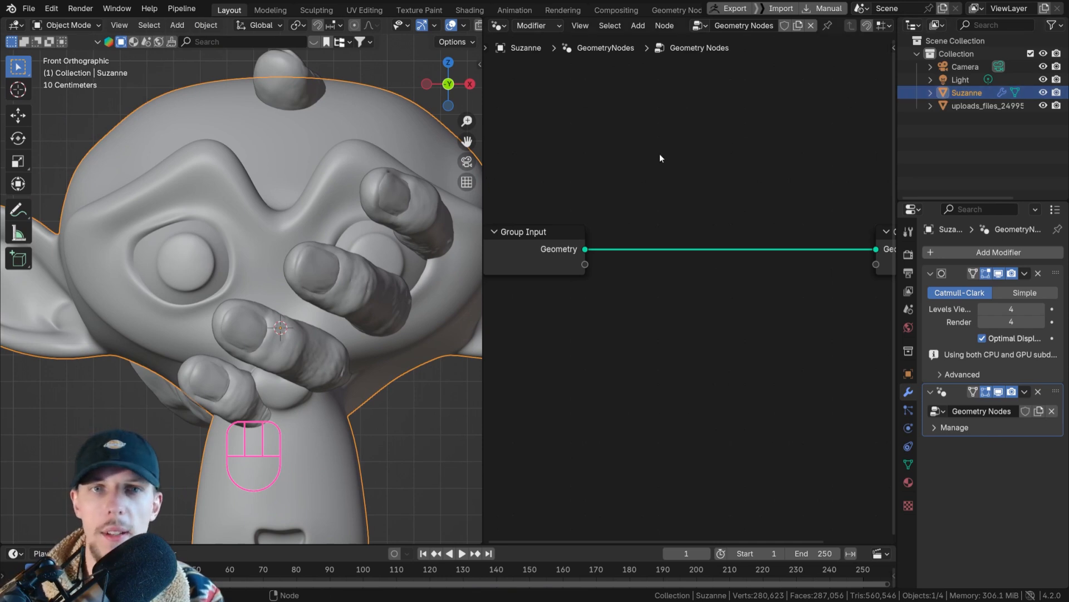
pyautogui.click(996, 106)
pyautogui.moveTo(996, 106); pyautogui.dragTo(640, 178)
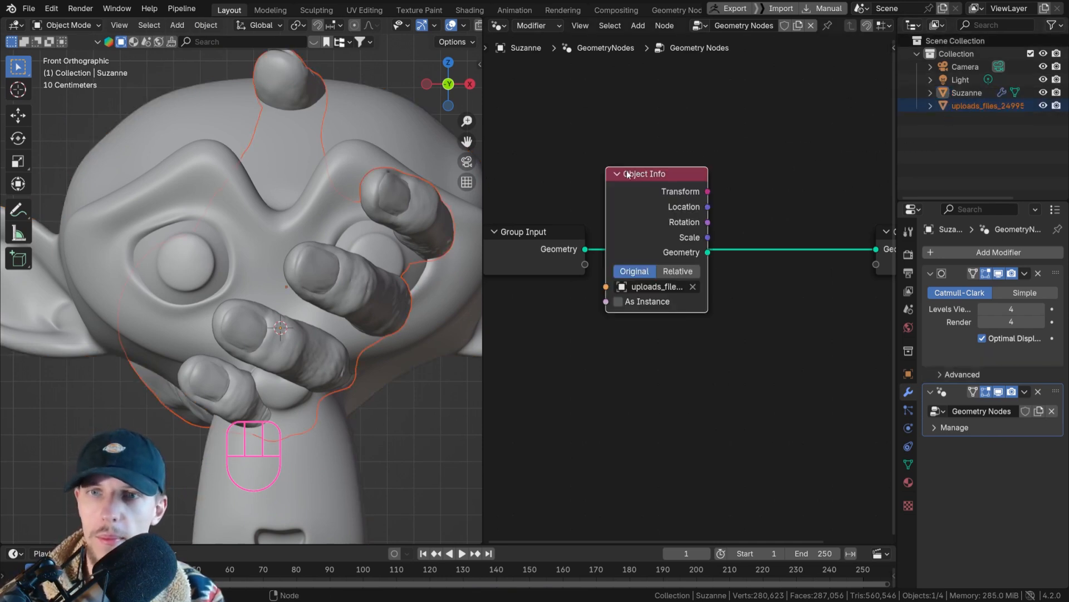
pyautogui.press('g')
pyautogui.scroll(-2, 636, 276)
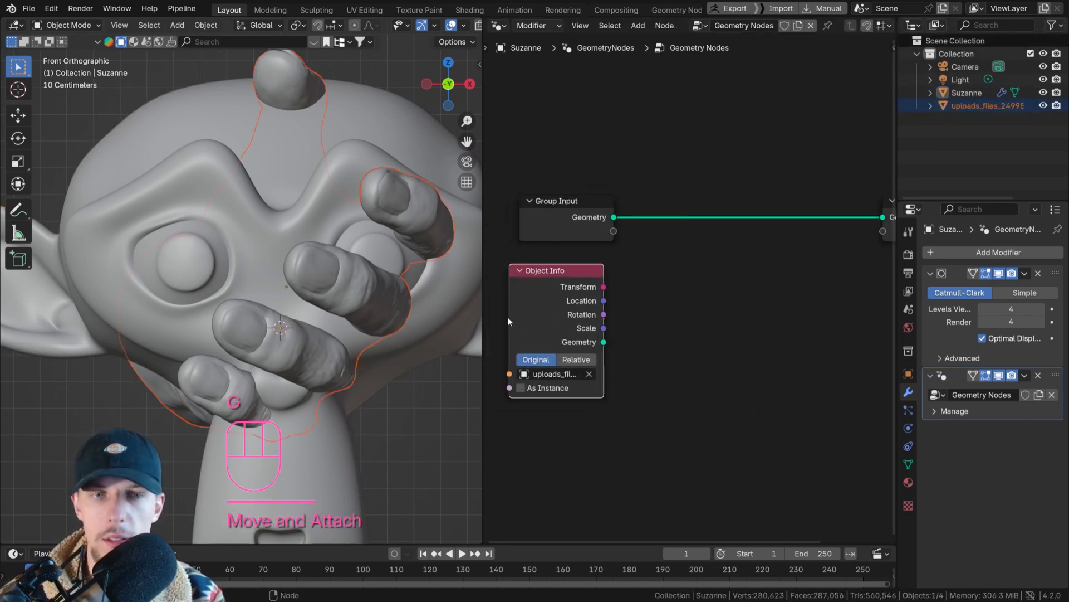
pyautogui.scroll(-3, 339, 278)
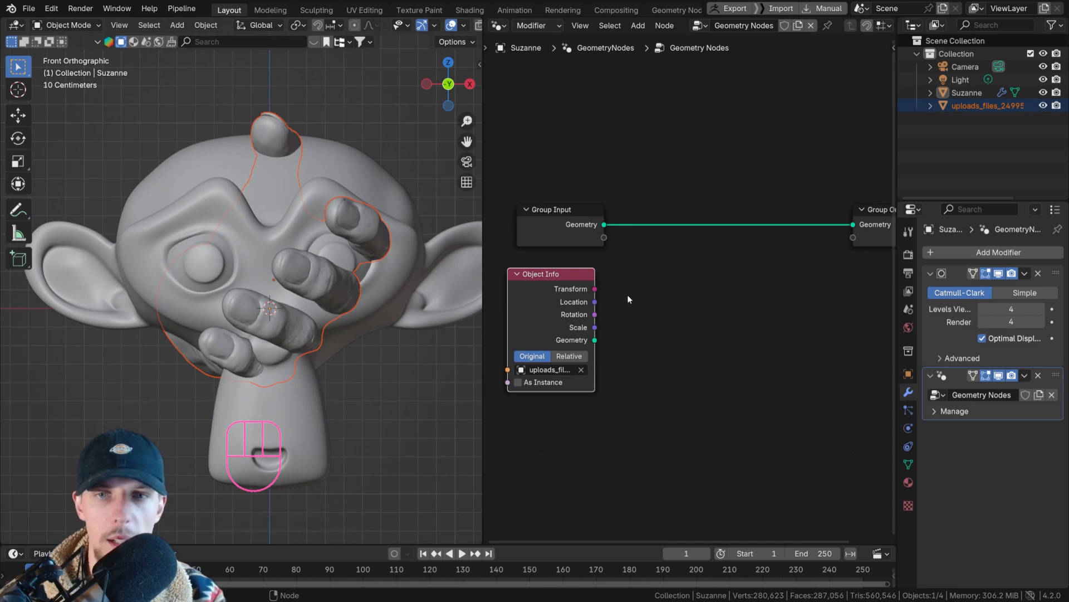
# Link the Object Info geometry to the Group Output and set Object Info to Relative
pyautogui.moveTo(595, 340); pyautogui.dragTo(853, 225)
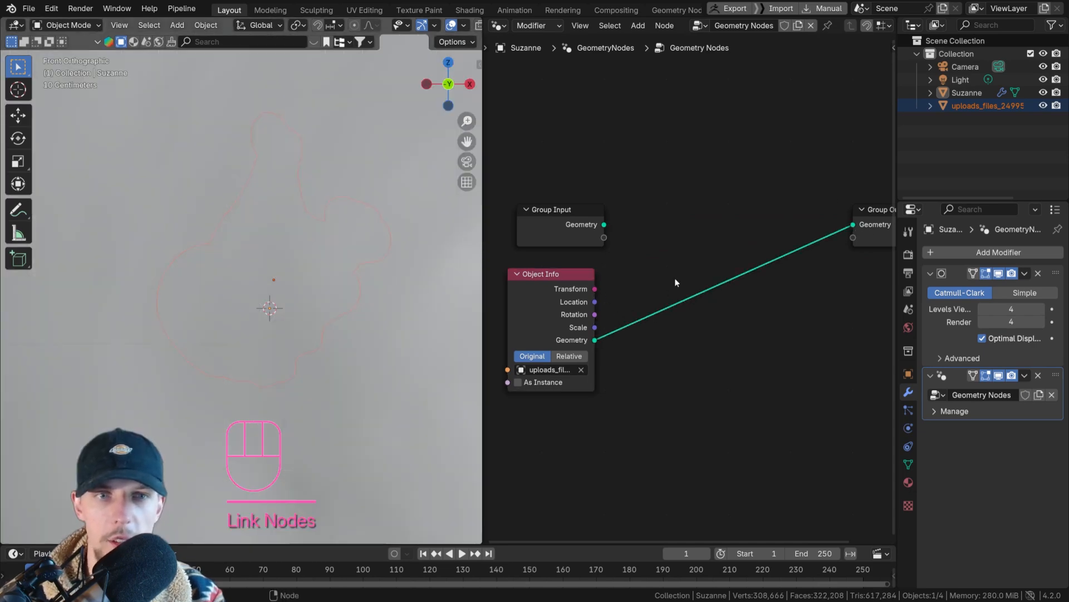
pyautogui.scroll(-7, 252, 304)
pyautogui.scroll(5, 264, 292)
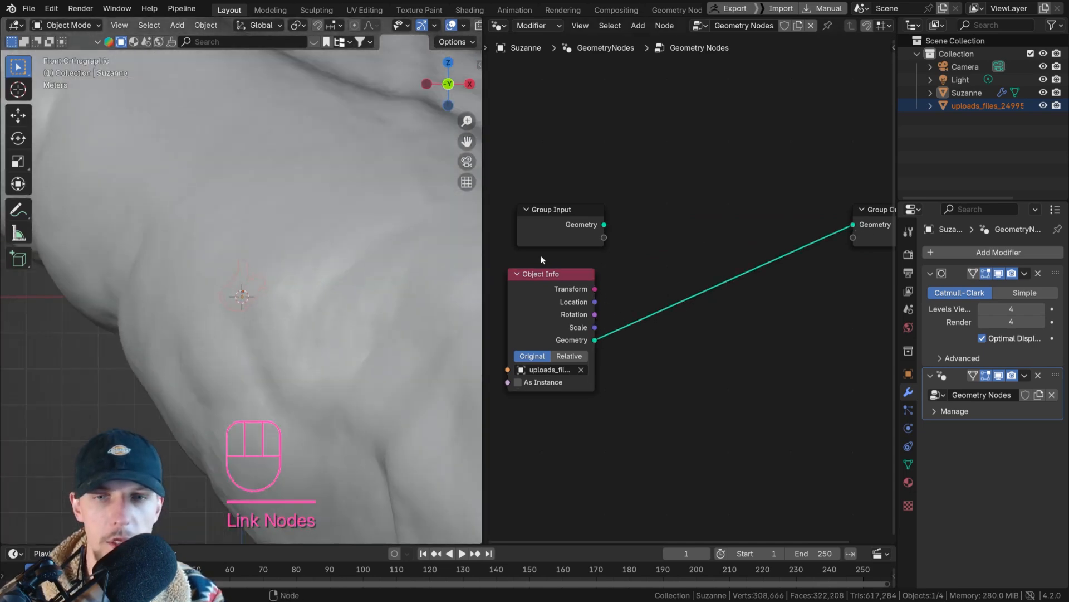
pyautogui.click(586, 356)
pyautogui.scroll(4, 273, 307)
pyautogui.keyDown('shift'); pyautogui.moveTo(295, 312); pyautogui.dragTo(356, 220, button='middle'); pyautogui.keyUp('shift')
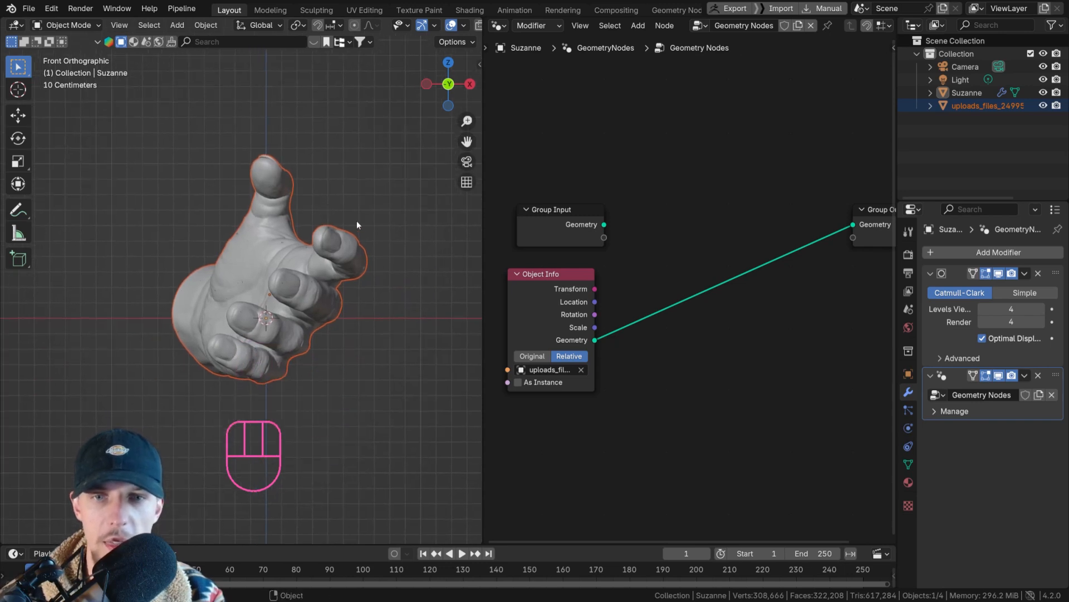
# Reconnect the Group Input geometry to the Group Output, nudge the Object Info node, and deselect the hand
pyautogui.moveTo(605, 225); pyautogui.dragTo(855, 224)
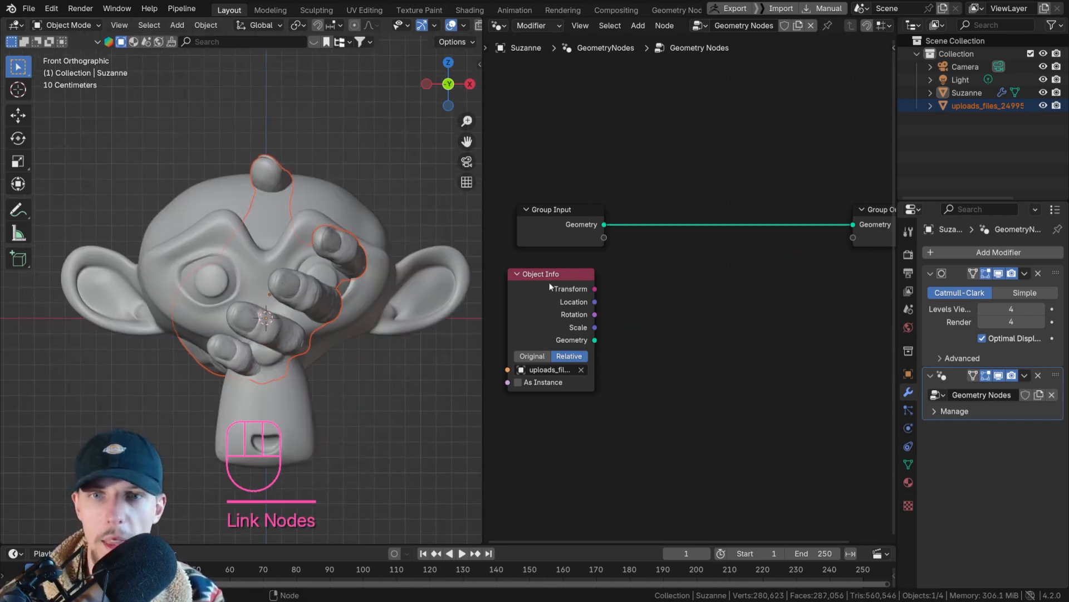
pyautogui.moveTo(557, 289); pyautogui.dragTo(562, 295)
pyautogui.moveTo(708, 266); pyautogui.dragTo(693, 261, button='middle')
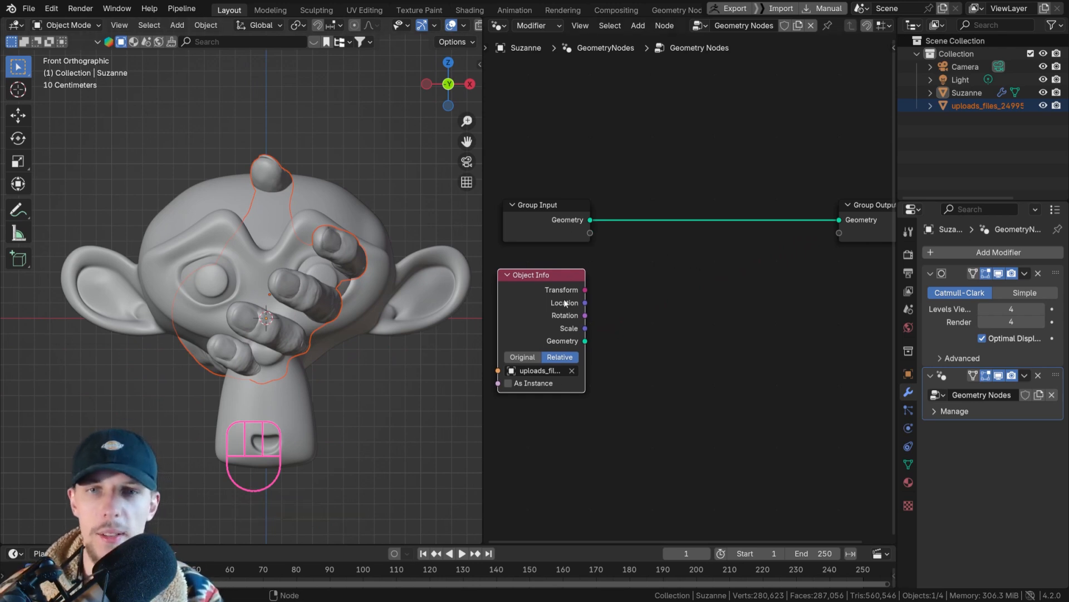
pyautogui.click(394, 176)
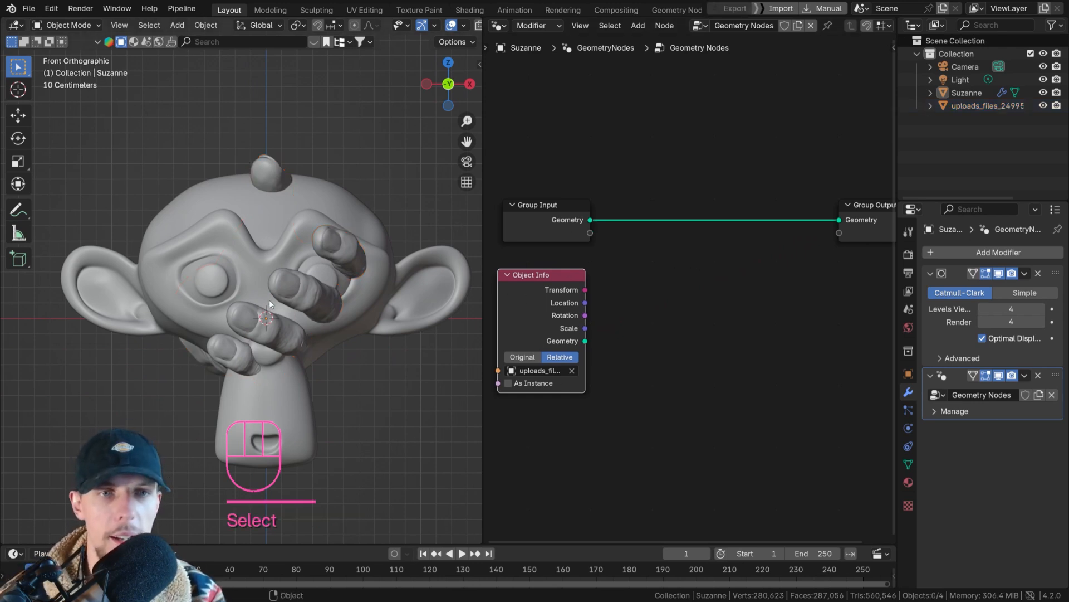
pyautogui.scroll(2, 244, 300)
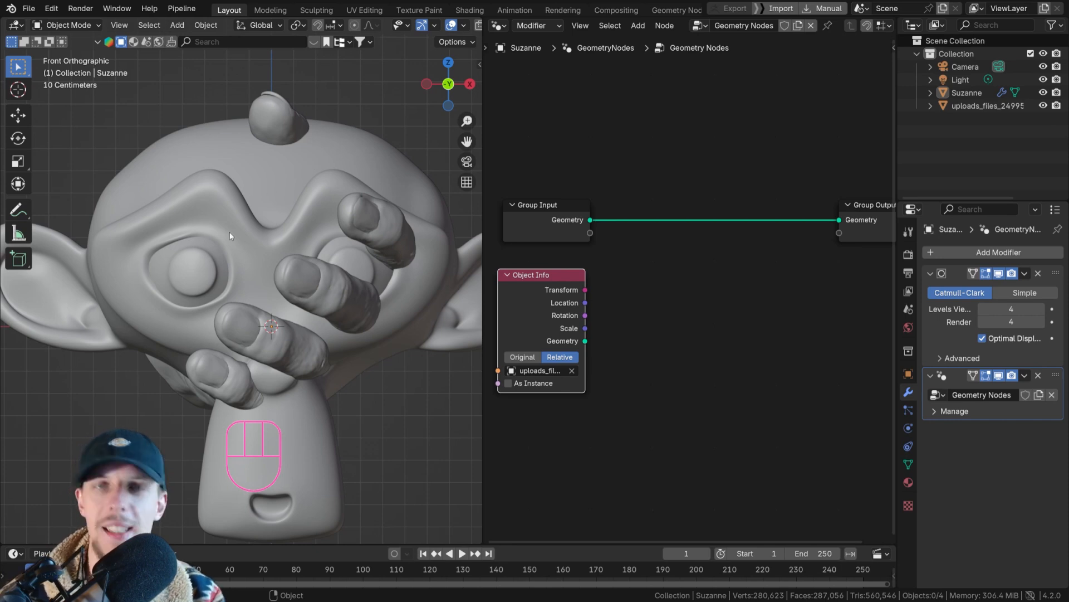
# Add a Geometry Proximity node fed by the Object Info geometry and place it beside Object Info
pyautogui.moveTo(585, 341); pyautogui.dragTo(720, 322)
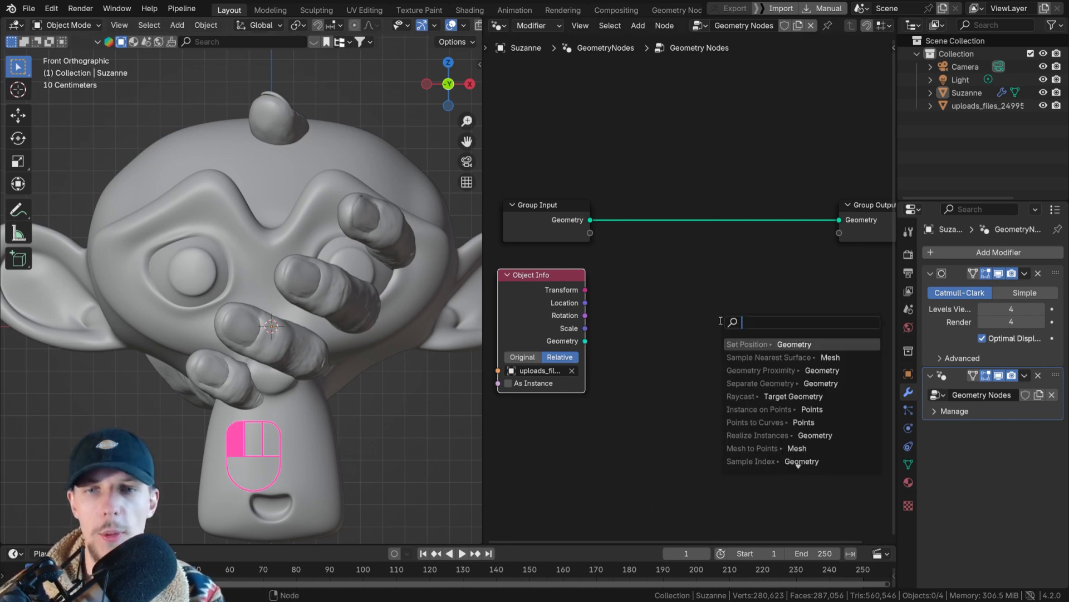
pyautogui.write('geometry prox')
pyautogui.press('Return')
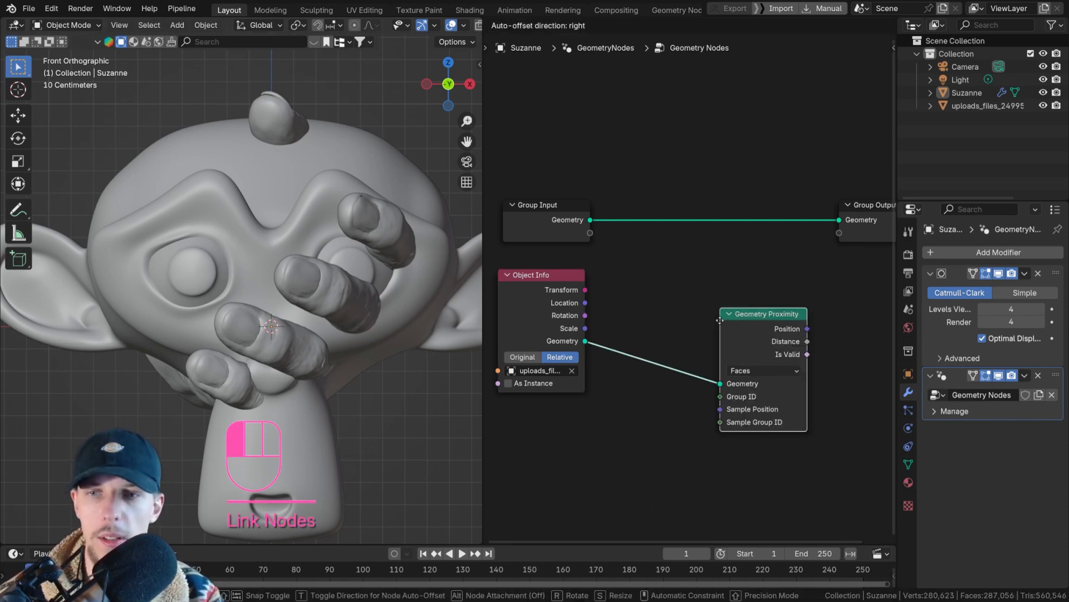
pyautogui.moveTo(727, 312); pyautogui.dragTo(684, 312, button='middle')
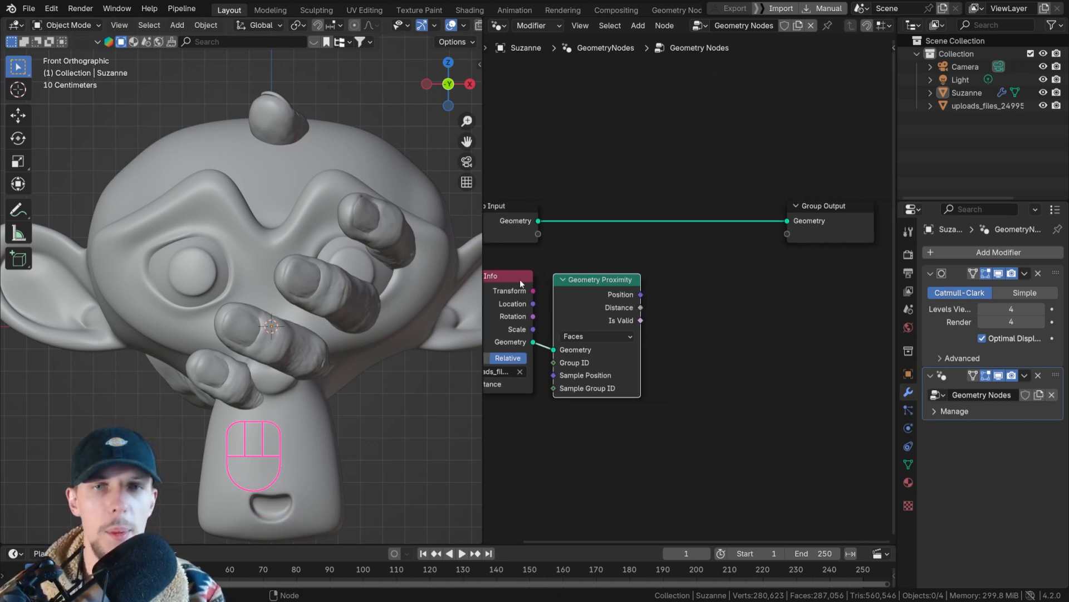
pyautogui.scroll(-1, 347, 212)
pyautogui.keyDown('shift'); pyautogui.moveTo(347, 211); pyautogui.dragTo(337, 198, button='middle'); pyautogui.keyUp('shift')
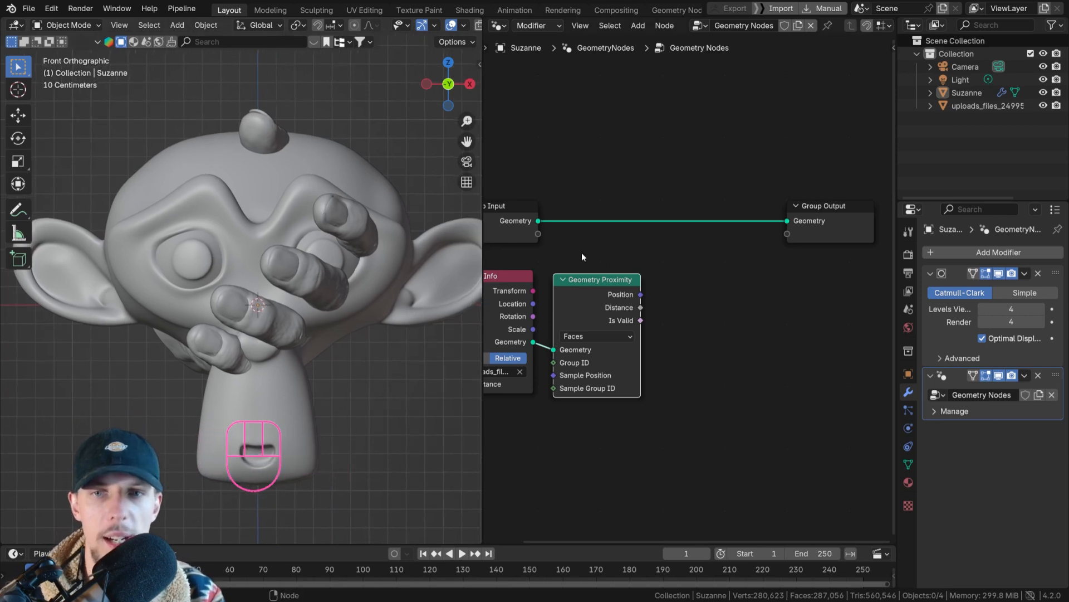
pyautogui.moveTo(582, 252); pyautogui.dragTo(613, 252, button='middle')
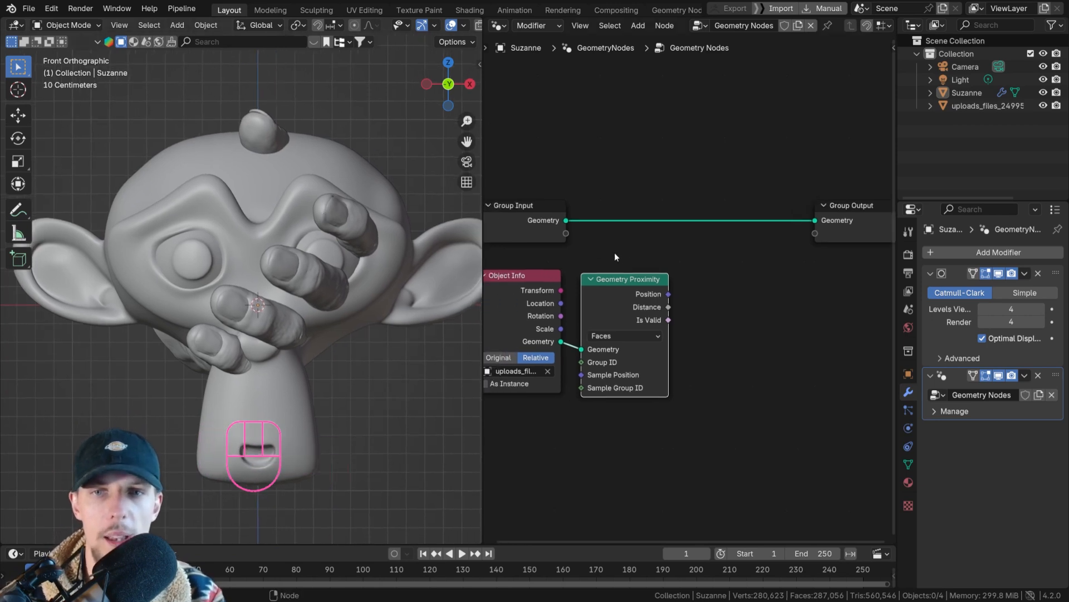
# Attach a Viewer to the Group Input geometry, preview Geometry Proximity's Distance on the head, and save the file
pyautogui.keyDown('ctrl'); pyautogui.keyDown('shift'); pyautogui.click(537, 206); pyautogui.keyUp('shift'); pyautogui.keyUp('ctrl')
pyautogui.moveTo(669, 218); pyautogui.dragTo(818, 132)
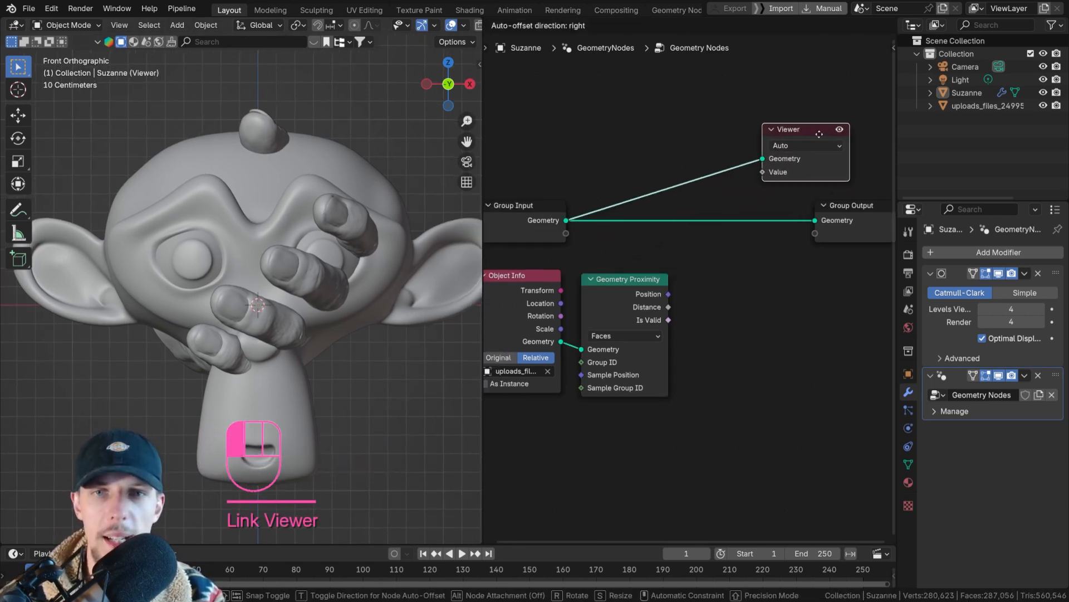
pyautogui.moveTo(647, 252); pyautogui.dragTo(628, 223, button='middle')
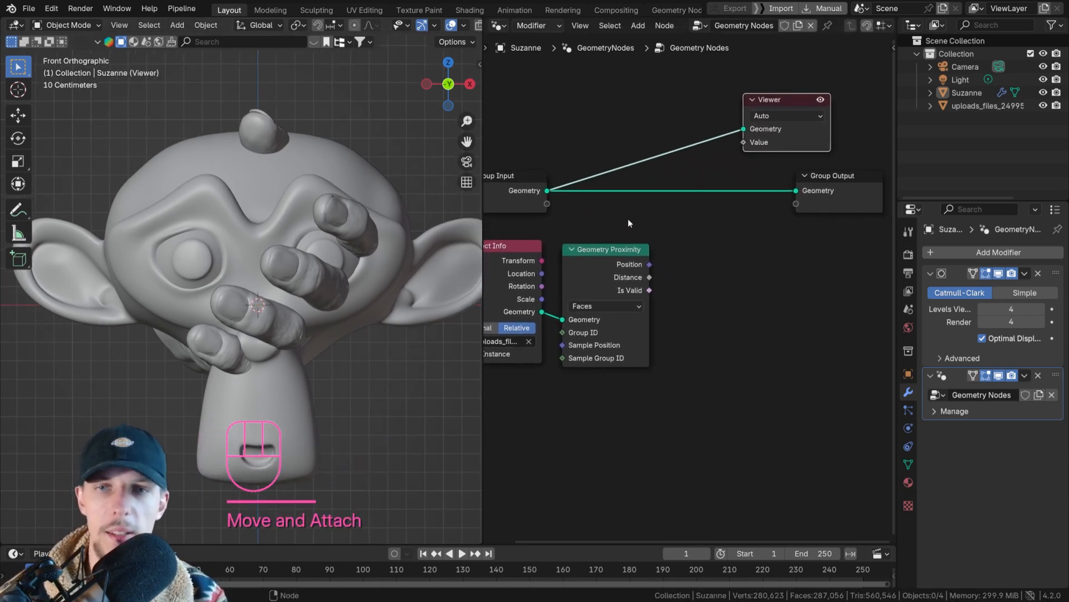
pyautogui.keyDown('ctrl'); pyautogui.keyDown('shift'); pyautogui.click(620, 251); pyautogui.keyUp('shift'); pyautogui.keyUp('ctrl')
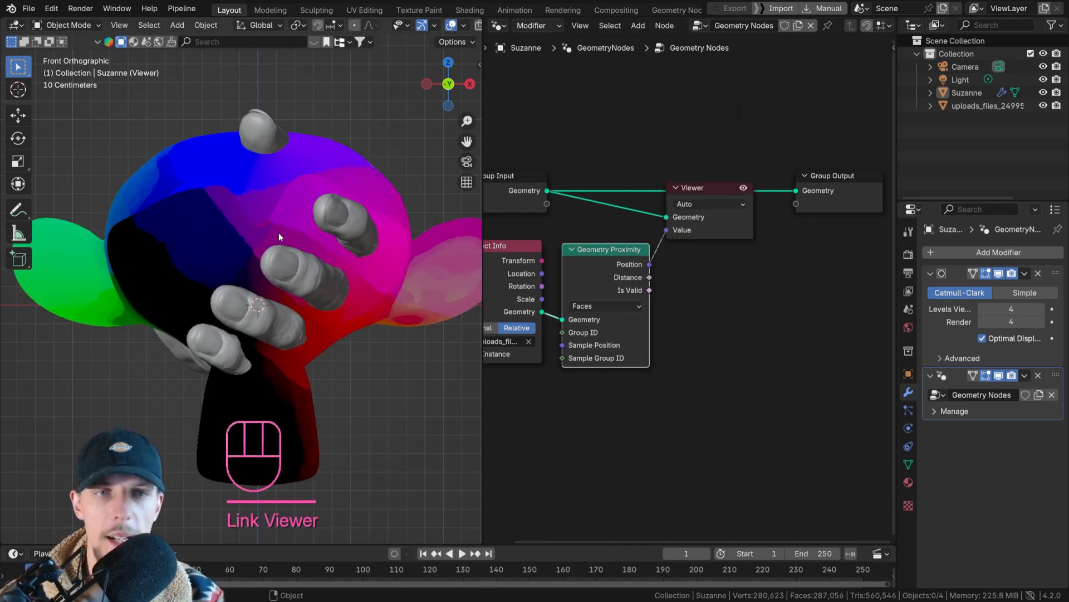
pyautogui.keyDown('ctrl'); pyautogui.keyDown('shift'); pyautogui.click(617, 257); pyautogui.keyUp('shift'); pyautogui.keyUp('ctrl')
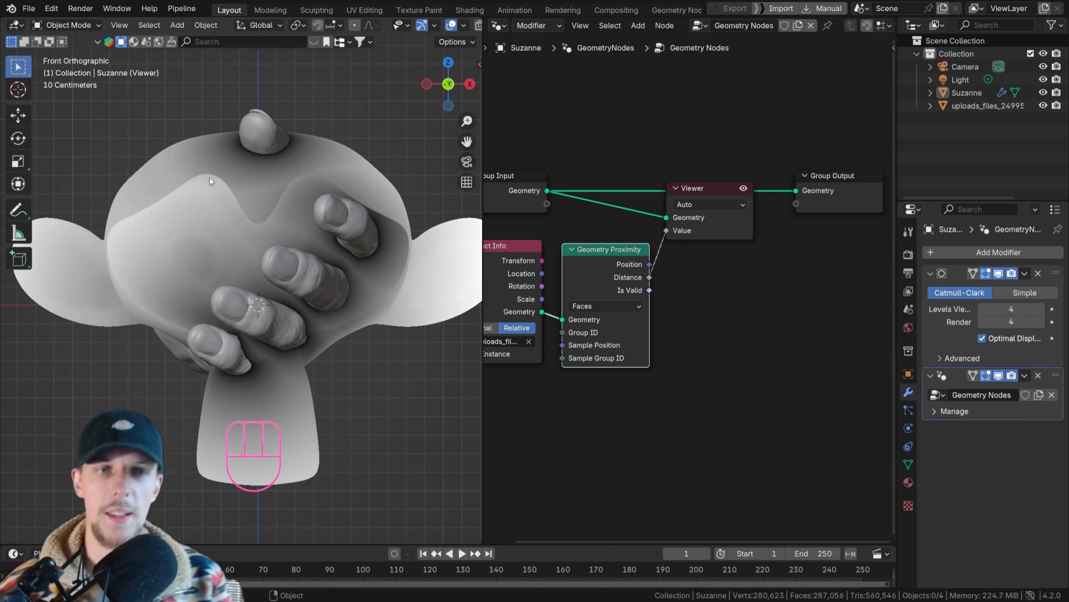
pyautogui.hotkey('ctrl', 's')
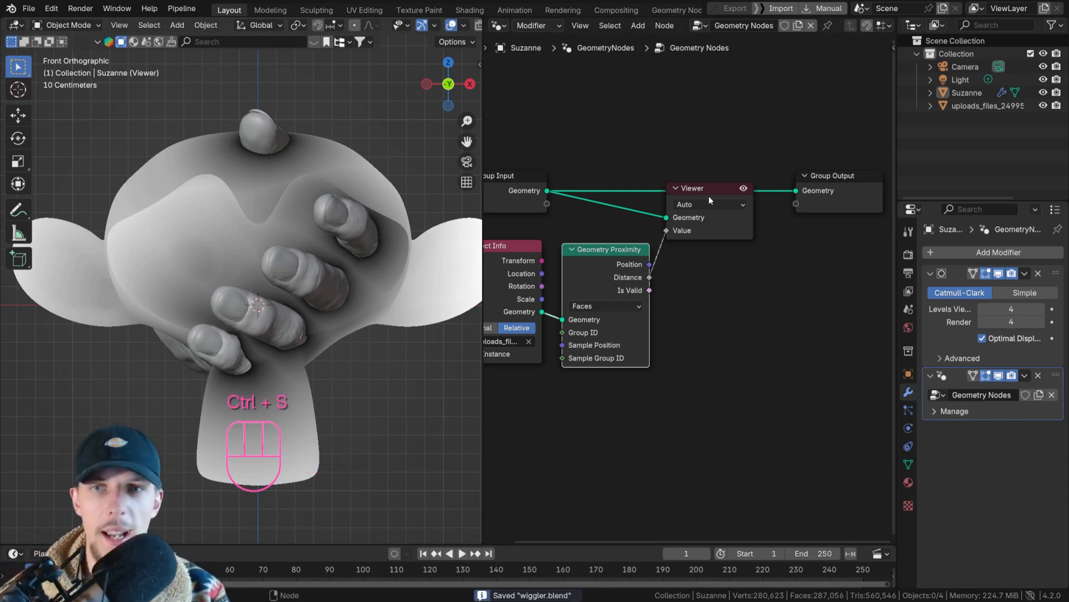
# Spread out the Viewer and Group Output nodes so the Viewer sits clear below the main geometry link
pyautogui.moveTo(731, 236); pyautogui.dragTo(795, 305)
pyautogui.moveTo(834, 204); pyautogui.dragTo(914, 175)
pyautogui.scroll(-3, 806, 245)
pyautogui.moveTo(806, 246); pyautogui.dragTo(721, 216, button='middle')
pyautogui.moveTo(757, 287); pyautogui.dragTo(668, 233)
pyautogui.press('g')
pyautogui.click(702, 206)
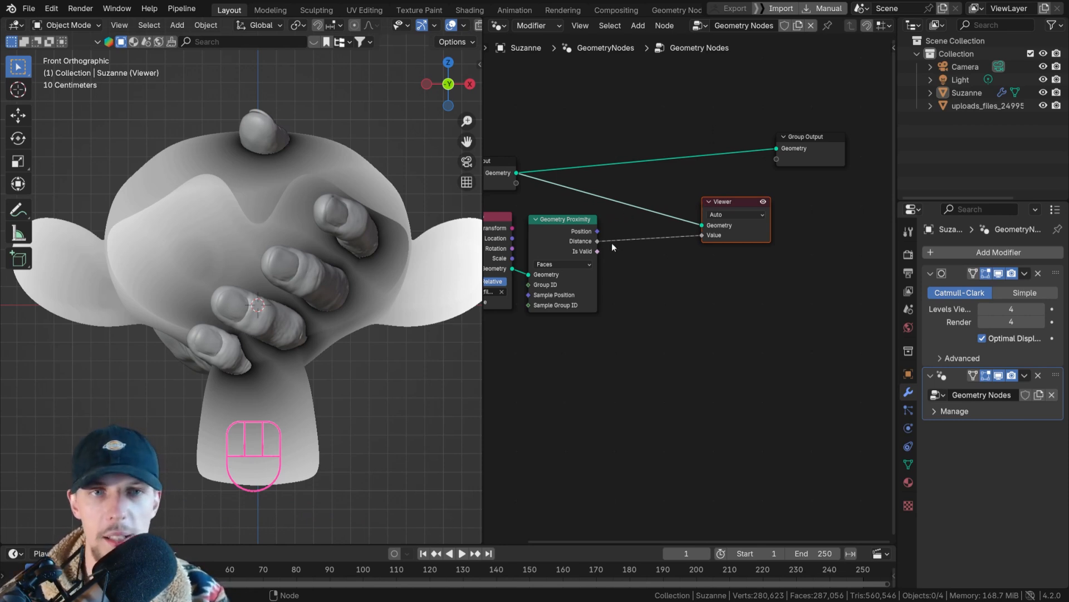
pyautogui.moveTo(685, 237); pyautogui.dragTo(656, 208, button='middle')
pyautogui.moveTo(549, 171); pyautogui.dragTo(633, 162, button='middle')
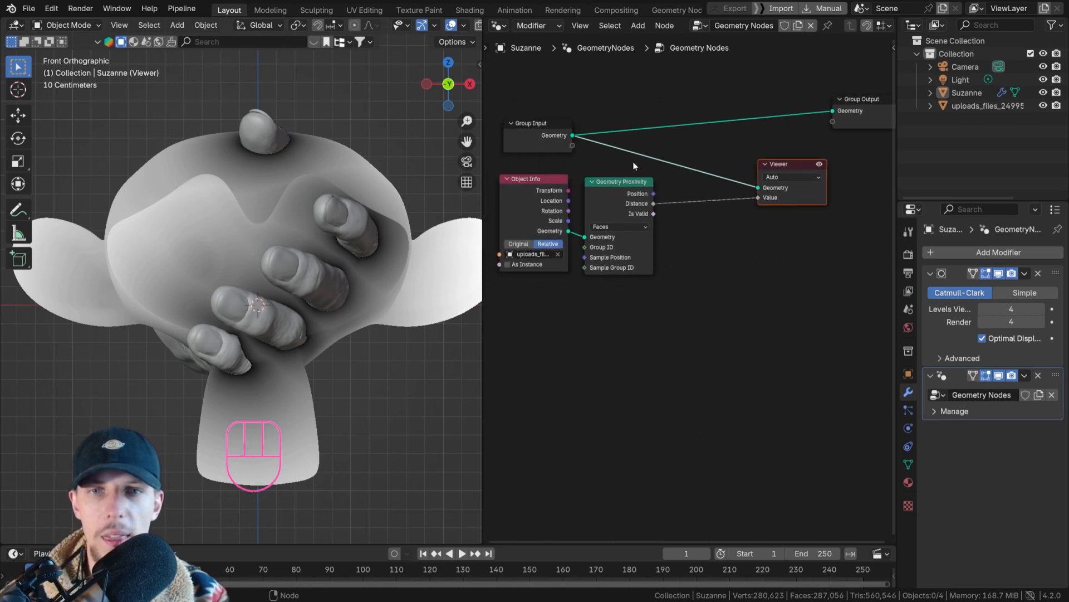
pyautogui.moveTo(736, 155); pyautogui.dragTo(689, 188, button='middle')
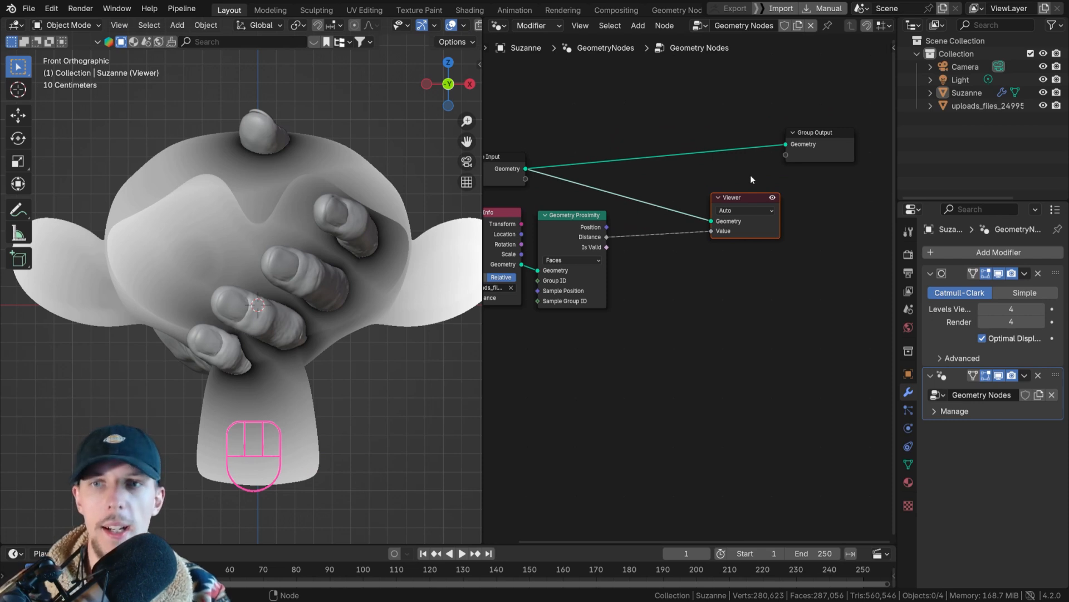
# Add a Set Position node and insert it into the geometry link between Group Input and Group Output
pyautogui.hotkey('shift', 'a')
pyautogui.write('set')
pyautogui.press('Down')
pyautogui.press('Return')
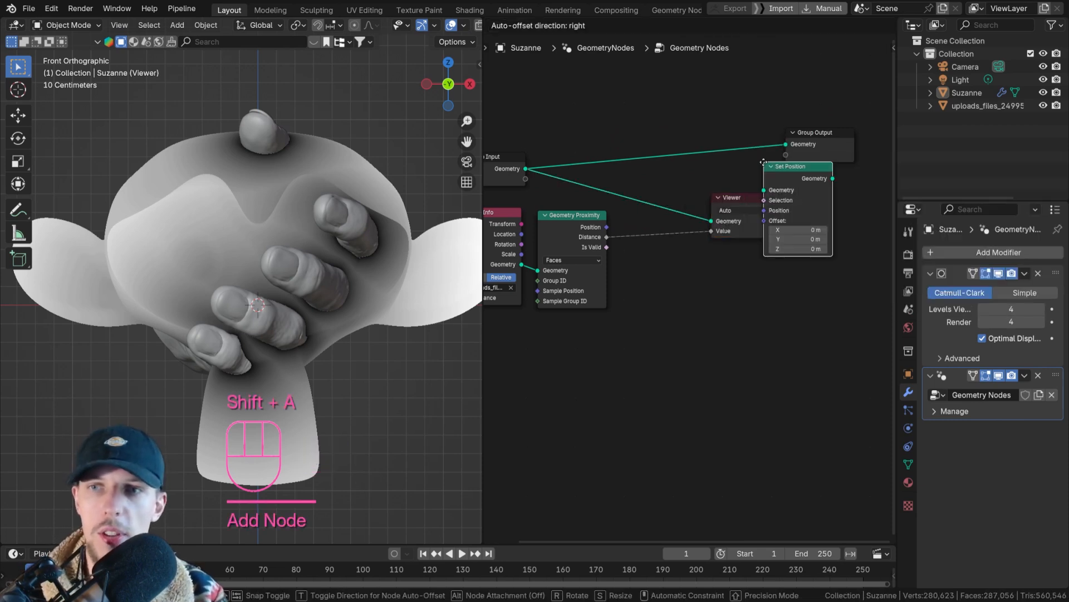
pyautogui.click(740, 121)
pyautogui.press('g')
pyautogui.click(702, 114)
# Move the Set Position and Group Output nodes together, farther from Group Input, to free up space
pyautogui.moveTo(664, 98); pyautogui.dragTo(806, 174)
pyautogui.scroll(-2, 806, 175)
pyautogui.scroll(-1, 806, 177)
pyautogui.moveTo(806, 177); pyautogui.dragTo(750, 178, button='middle')
pyautogui.press('g')
pyautogui.click(835, 188)
pyautogui.click(672, 136)
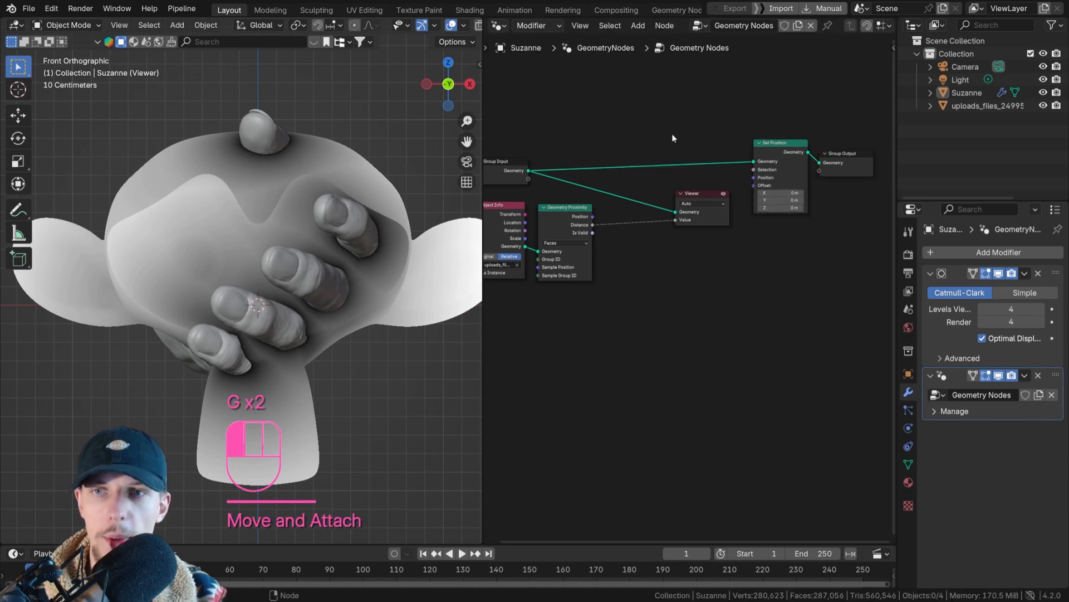
# Place the Viewer closer to Geometry Proximity and shift Set Position slightly down beside the Group Output
pyautogui.scroll(3, 677, 143)
pyautogui.click(720, 211)
pyautogui.press('g')
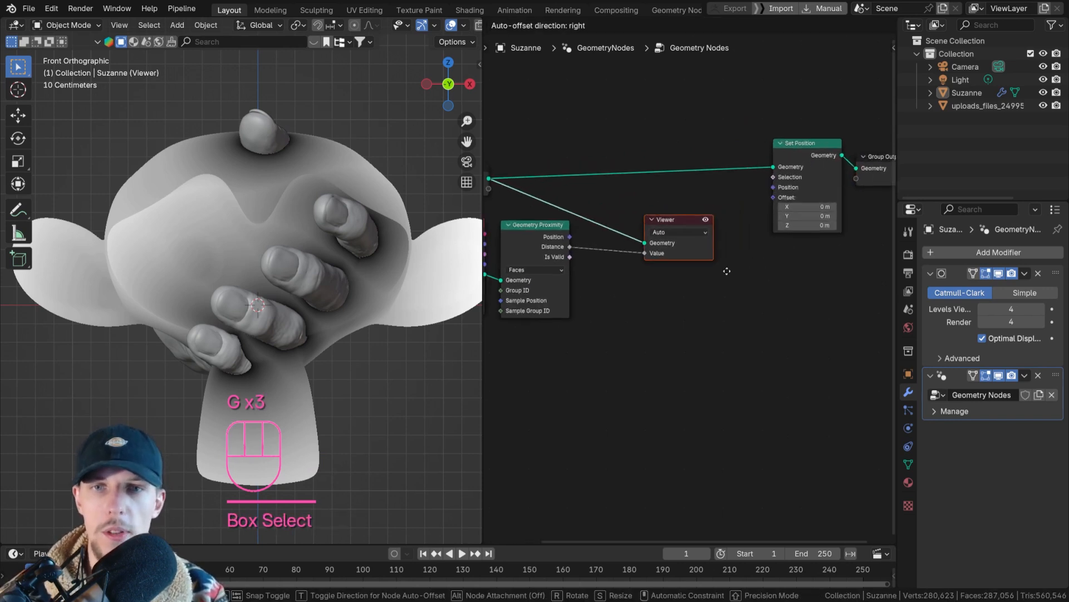
pyautogui.click(668, 217)
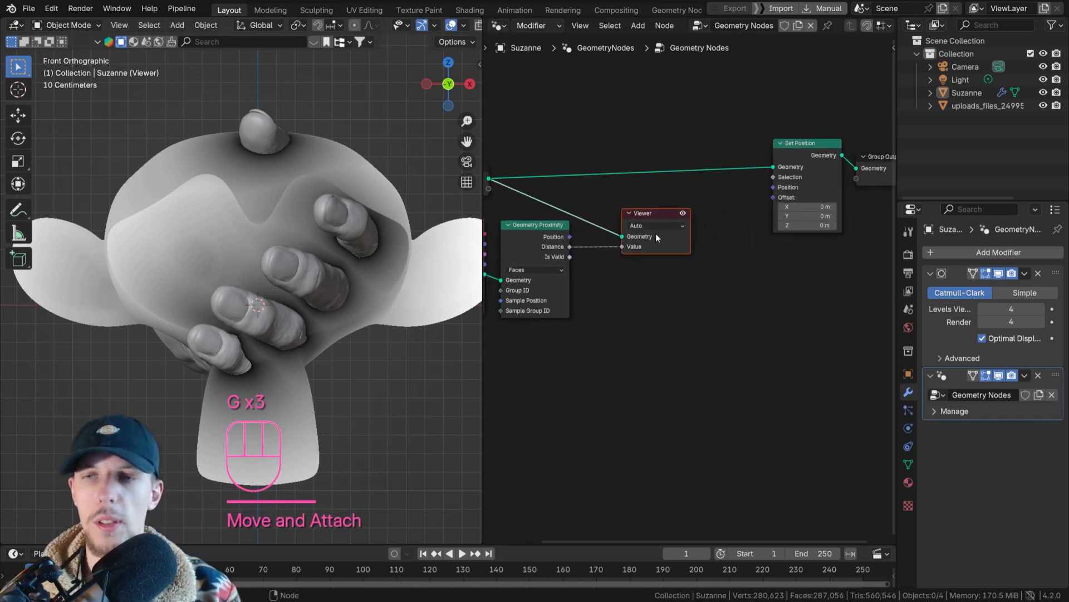
pyautogui.moveTo(656, 235)
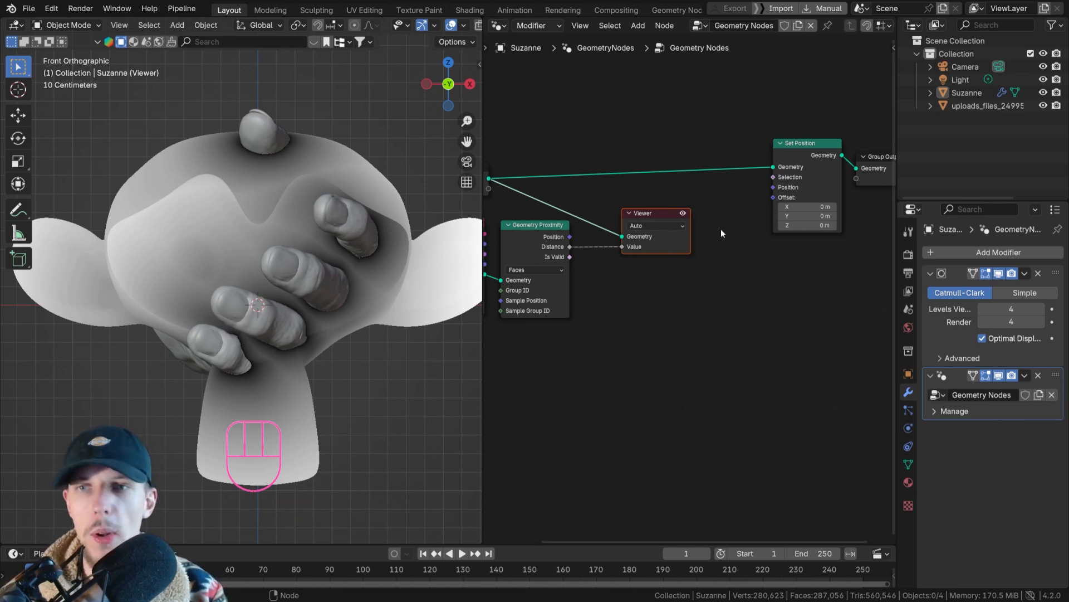
pyautogui.moveTo(725, 226); pyautogui.dragTo(719, 176, button='middle')
pyautogui.moveTo(773, 134); pyautogui.dragTo(736, 155, button='middle')
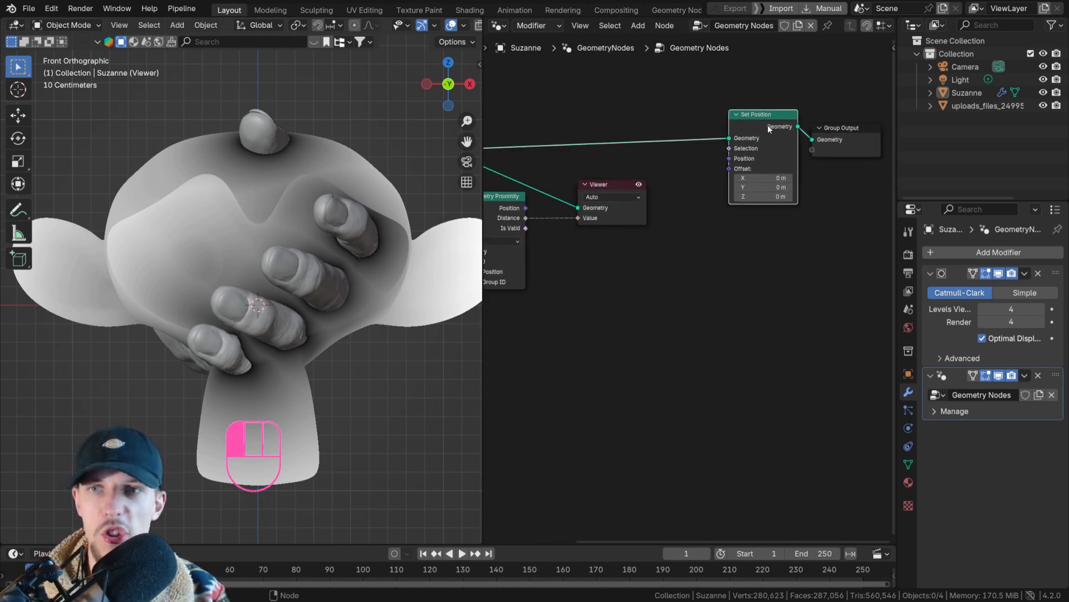
pyautogui.moveTo(767, 125); pyautogui.dragTo(771, 143)
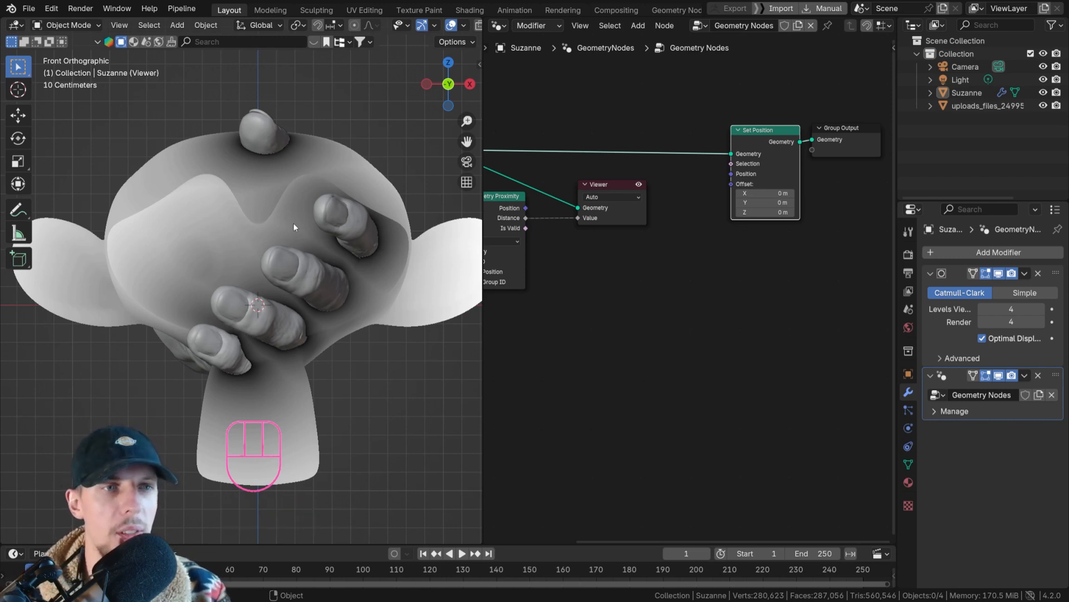
# Annotate the spot where a finger leaves the face with a curve and arrows from the skin towards the finger
pyautogui.moveTo(270, 192); pyautogui.dragTo(345, 222, button='middle')
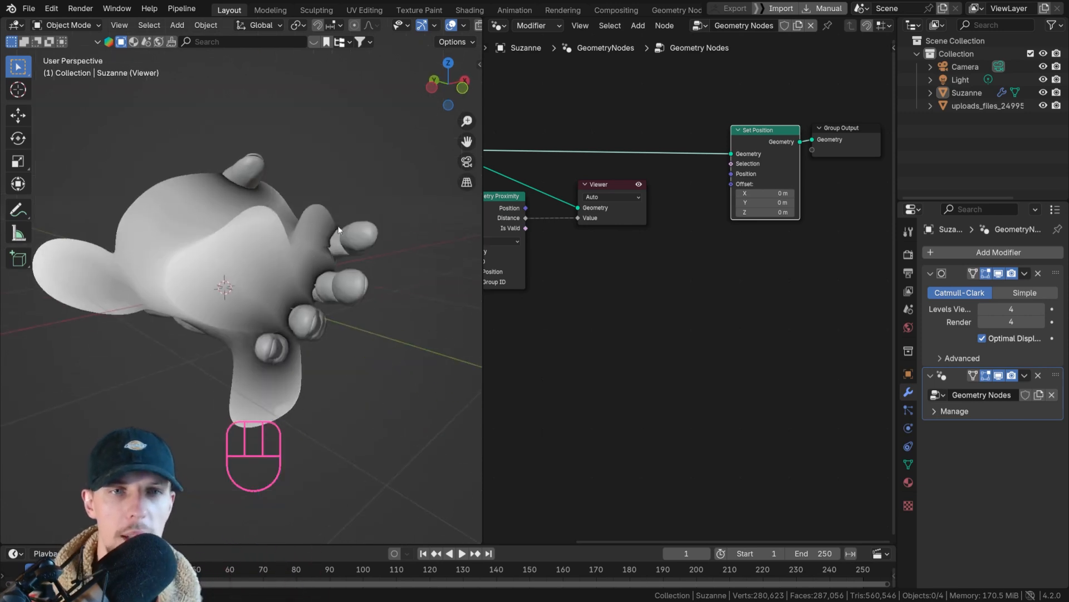
pyautogui.scroll(5, 355, 223)
pyautogui.scroll(6, 211, 213)
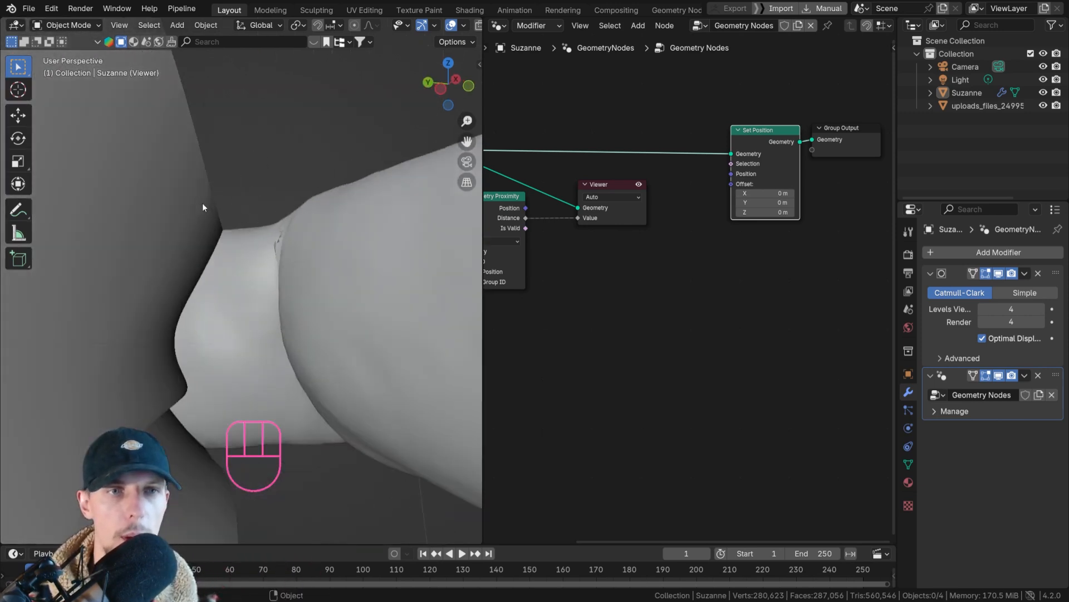
pyautogui.moveTo(199, 142)
pyautogui.mouseDown()
pyautogui.moveTo(226, 181)
pyautogui.moveTo(279, 211)
pyautogui.moveTo(262, 229)
pyautogui.moveTo(281, 206)
pyautogui.moveTo(244, 194)
pyautogui.moveTo(201, 144)
pyautogui.mouseUp()
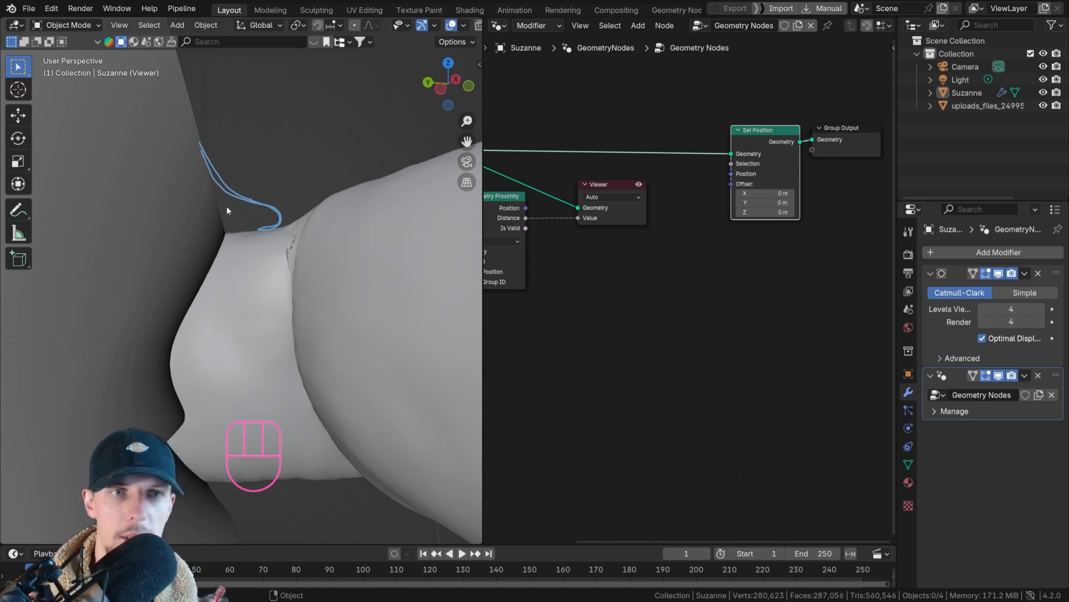
pyautogui.moveTo(211, 188)
pyautogui.mouseDown()
pyautogui.moveTo(312, 167)
pyautogui.moveTo(275, 166)
pyautogui.moveTo(291, 180)
pyautogui.moveTo(277, 164)
pyautogui.moveTo(278, 202)
pyautogui.moveTo(303, 210)
pyautogui.moveTo(279, 215)
pyautogui.moveTo(300, 208)
pyautogui.mouseUp()
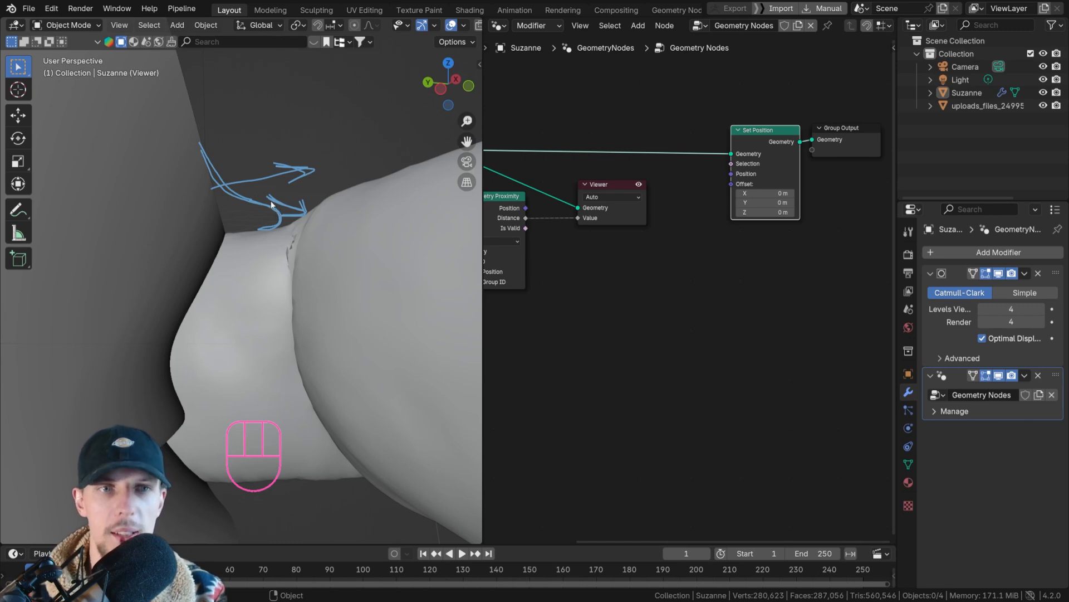
# Erase the annotations around the finger and return the model to front view
pyautogui.moveTo(326, 214)
pyautogui.mouseDown(button='right')
pyautogui.moveTo(318, 152)
pyautogui.moveTo(312, 232)
pyautogui.moveTo(303, 215)
pyautogui.moveTo(252, 229)
pyautogui.moveTo(333, 160)
pyautogui.moveTo(183, 160)
pyautogui.moveTo(228, 173)
pyautogui.mouseUp(button='right')
pyautogui.scroll(-6, 251, 222)
pyautogui.moveTo(282, 233); pyautogui.dragTo(212, 234, button='middle')
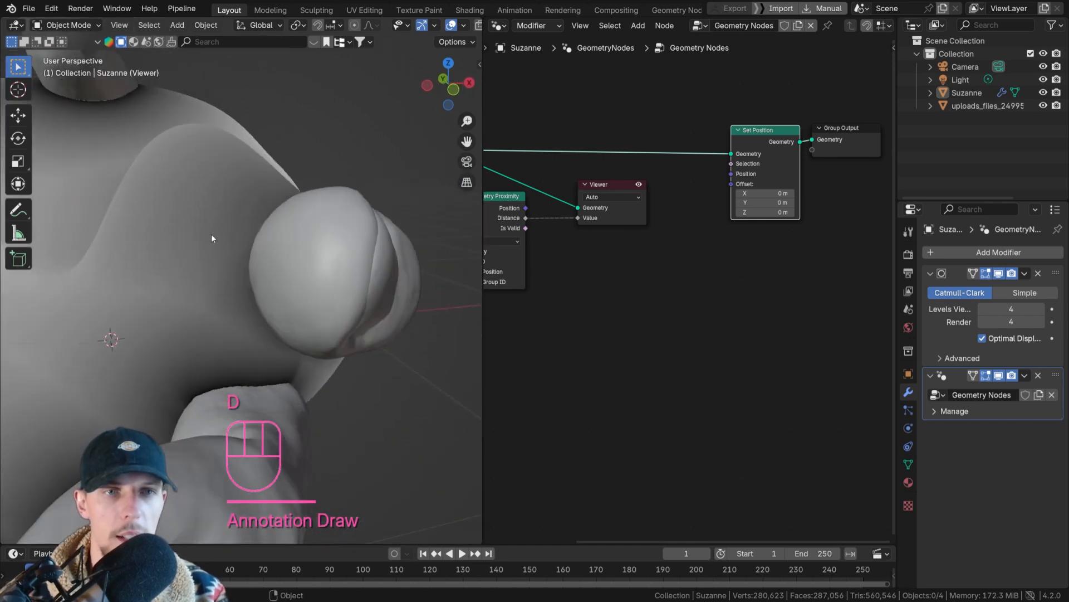
pyautogui.scroll(-2, 300, 254)
pyautogui.moveTo(284, 259); pyautogui.dragTo(195, 264, button='middle')
pyautogui.moveTo(345, 282); pyautogui.dragTo(293, 165, button='middle')
pyautogui.press('KP_1')
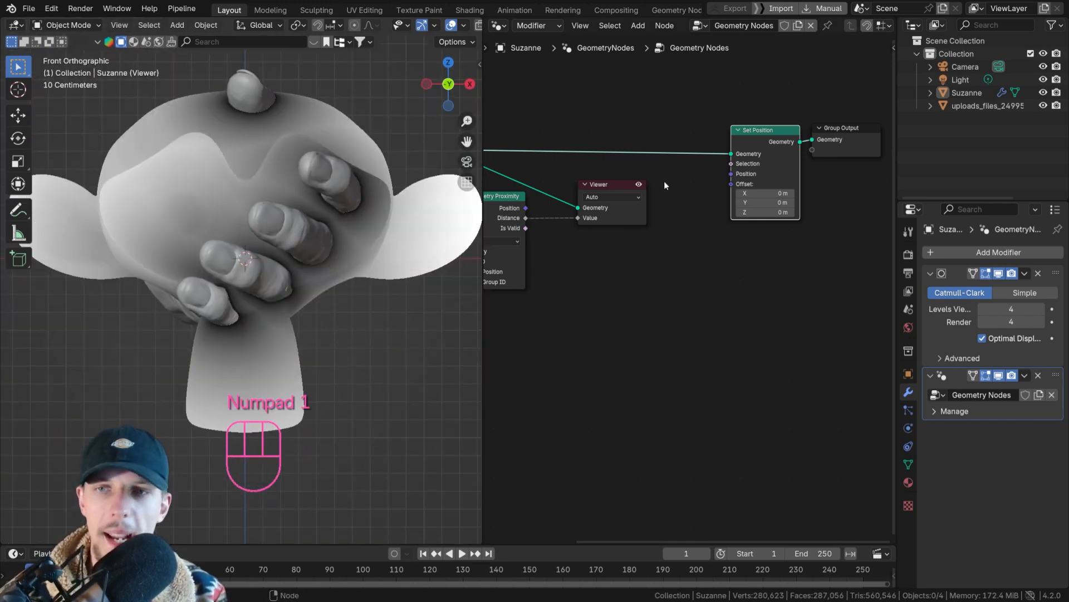
pyautogui.scroll(1, 715, 178)
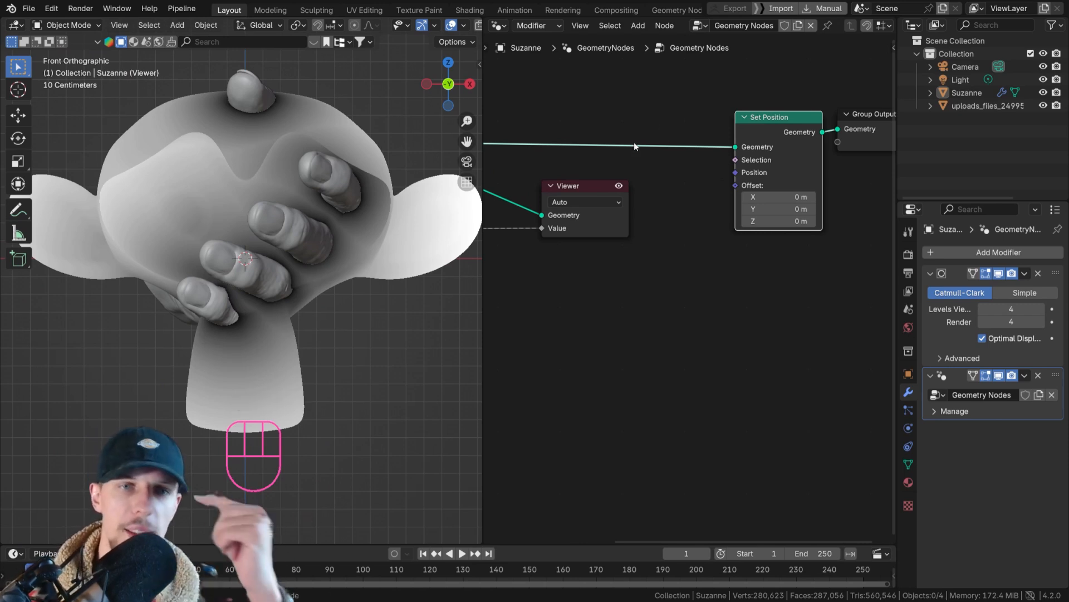
pyautogui.moveTo(644, 210); pyautogui.dragTo(697, 199, button='middle')
pyautogui.scroll(-1, 692, 205)
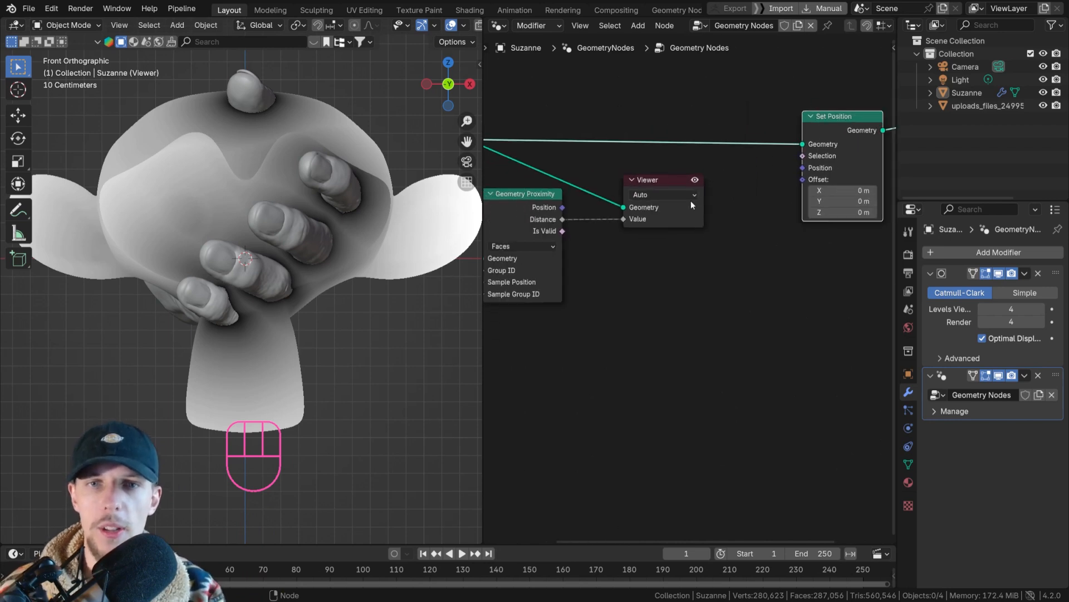
# Add a Normal node and connect its output to the Offset input of Set Position
pyautogui.scroll(2, 732, 202)
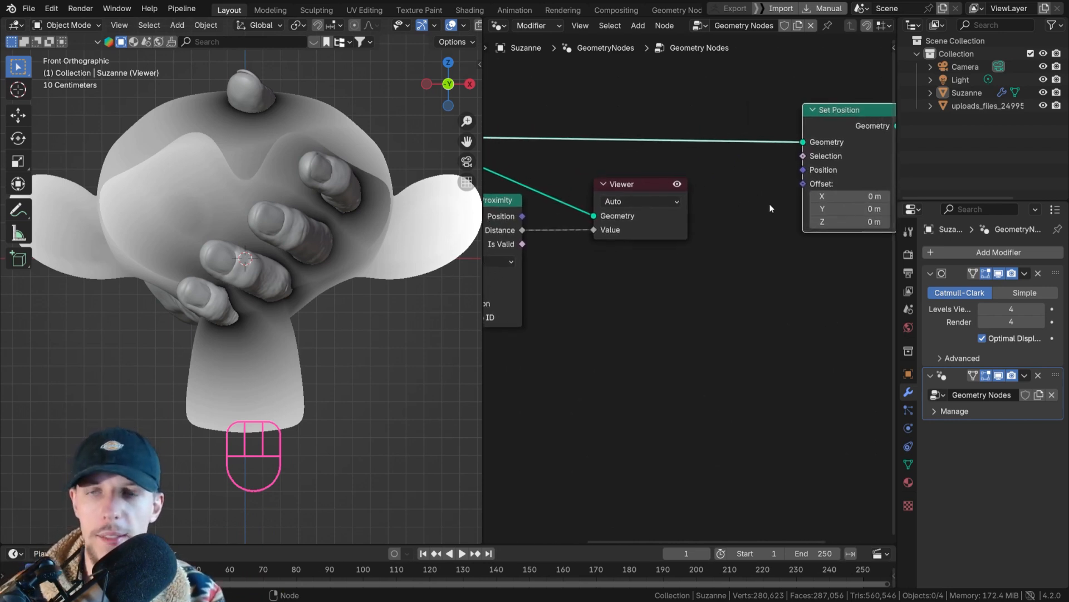
pyautogui.hotkey('shift', 'a')
pyautogui.write('n')
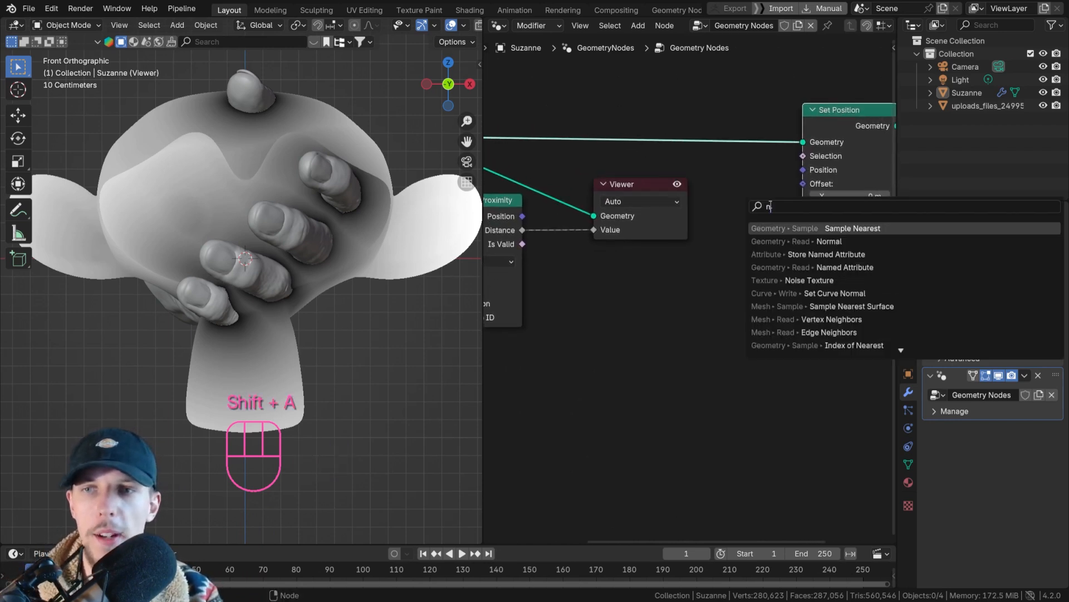
pyautogui.write('ormal')
pyautogui.press('Return')
pyautogui.click(632, 259)
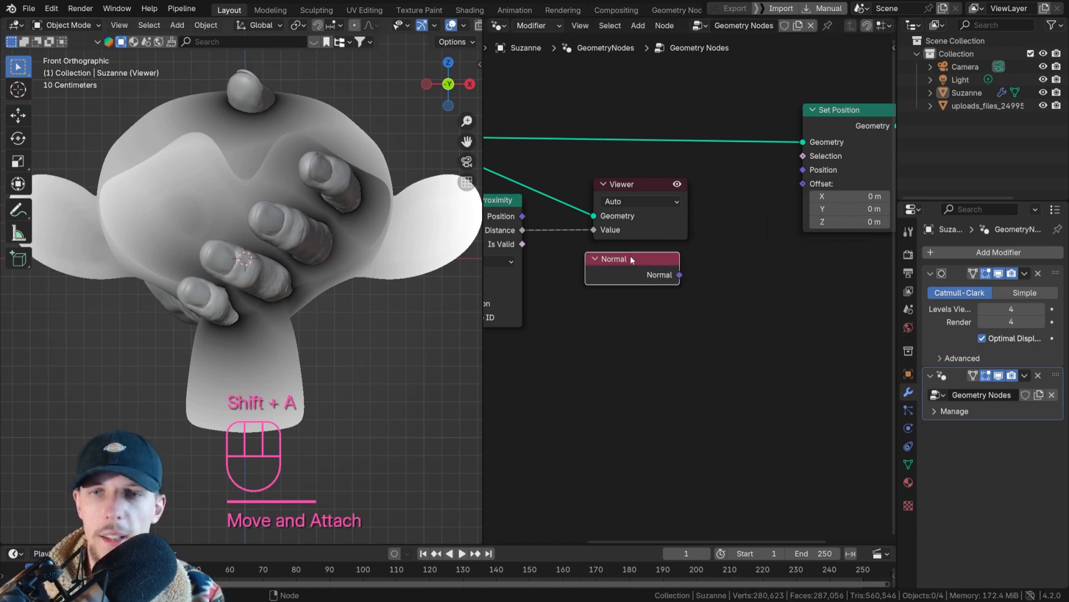
pyautogui.moveTo(632, 259); pyautogui.dragTo(577, 246, button='middle')
pyautogui.moveTo(624, 260); pyautogui.dragTo(743, 177)
# Delete the Viewer node and move the Normal node up beside Geometry Proximity
pyautogui.scroll(-2, 728, 217)
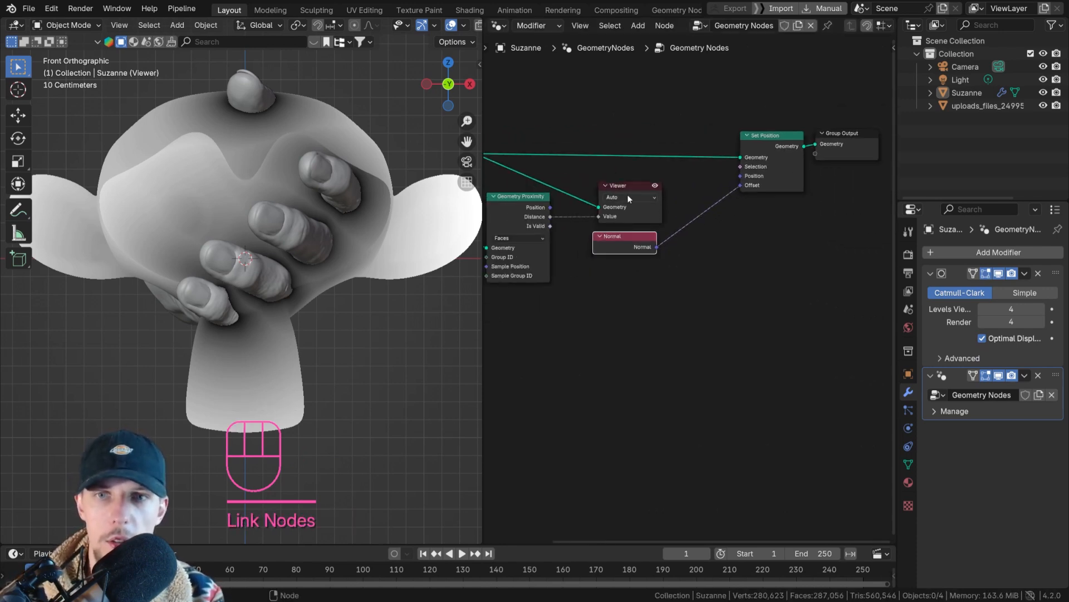
pyautogui.click(653, 189)
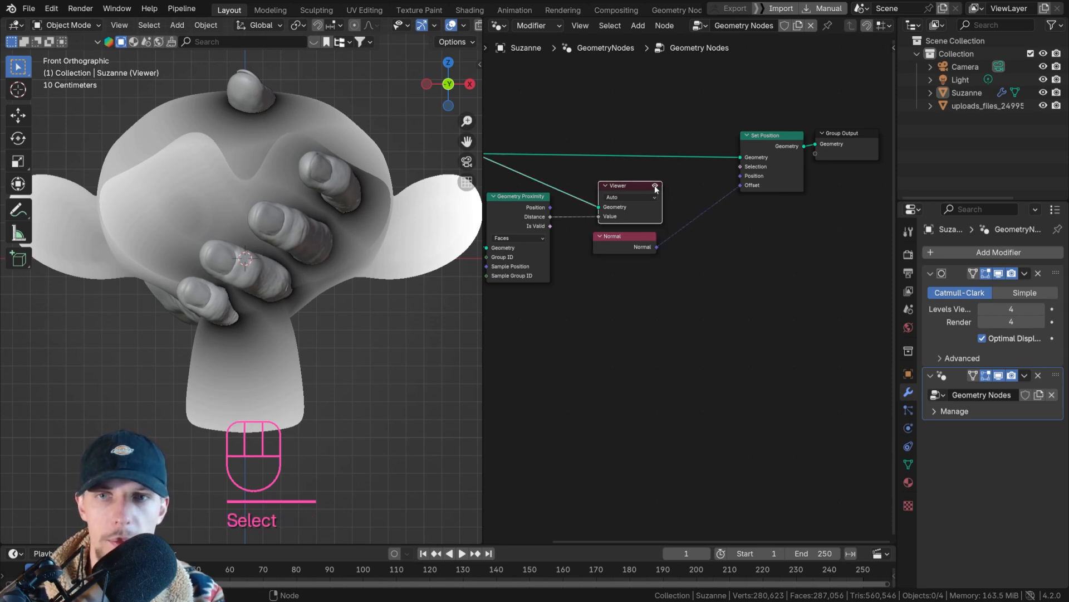
pyautogui.scroll(1, 658, 190)
pyautogui.hotkey('ctrl', 'x')
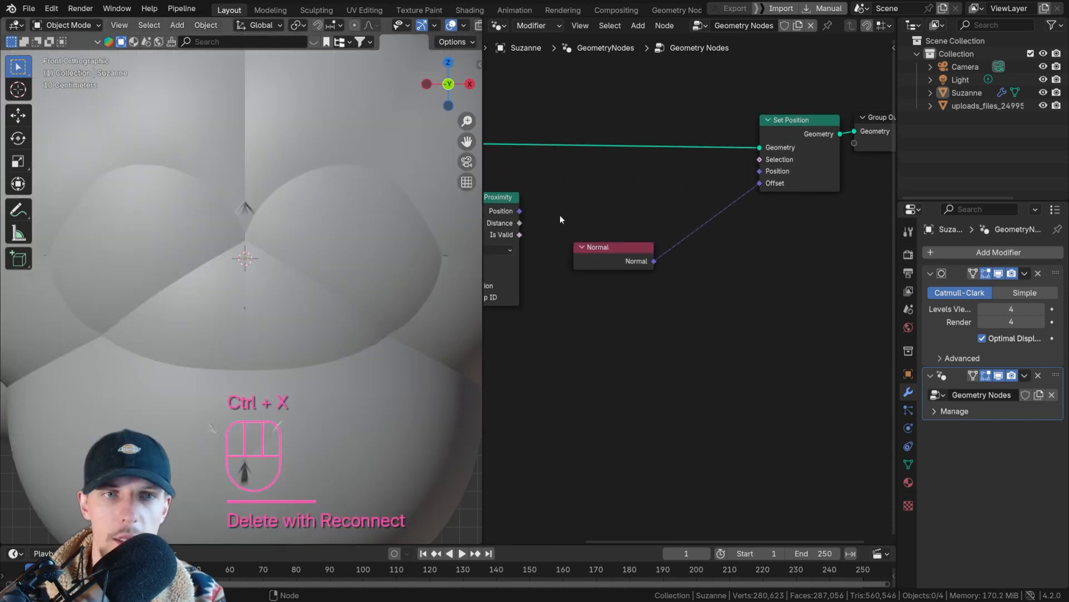
pyautogui.moveTo(633, 241); pyautogui.dragTo(617, 209)
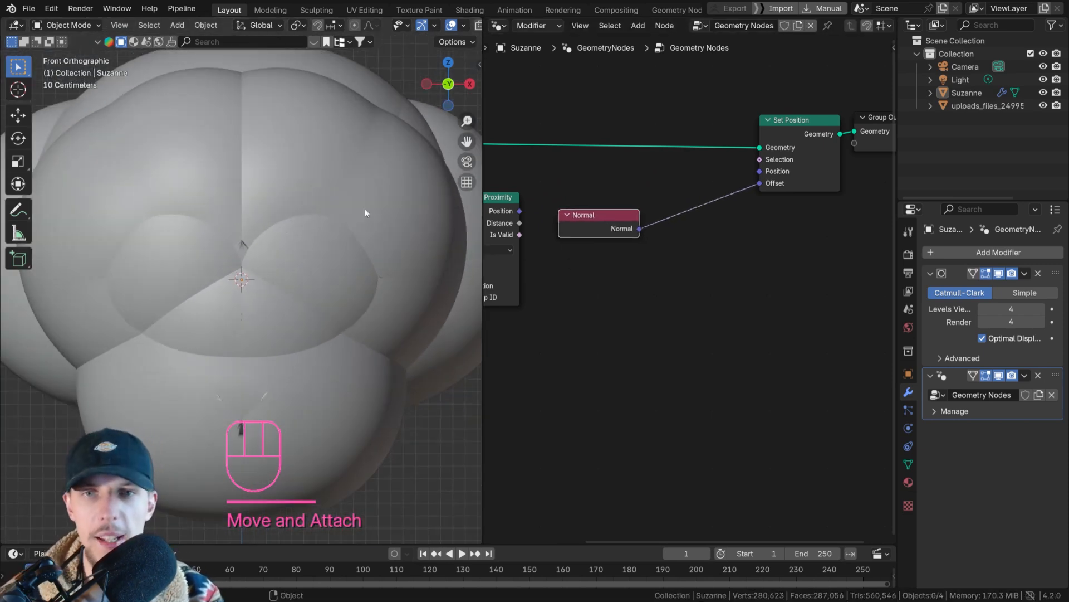
pyautogui.press('g')
pyautogui.click(599, 216)
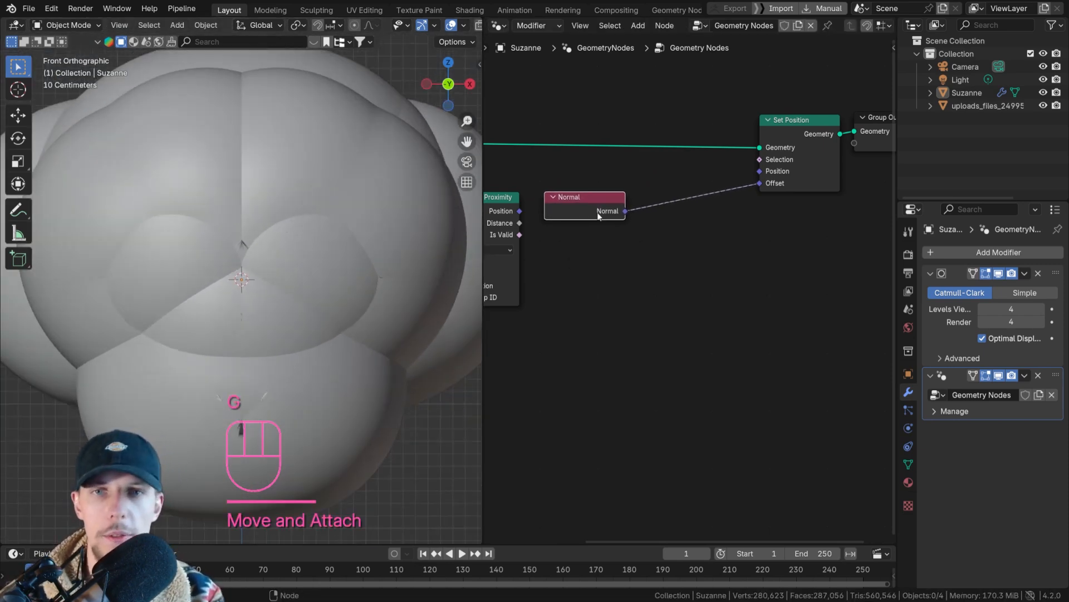
# Insert a Vector Math node set to Scale between Normal and the Offset of Set Position
pyautogui.scroll(1, 590, 209)
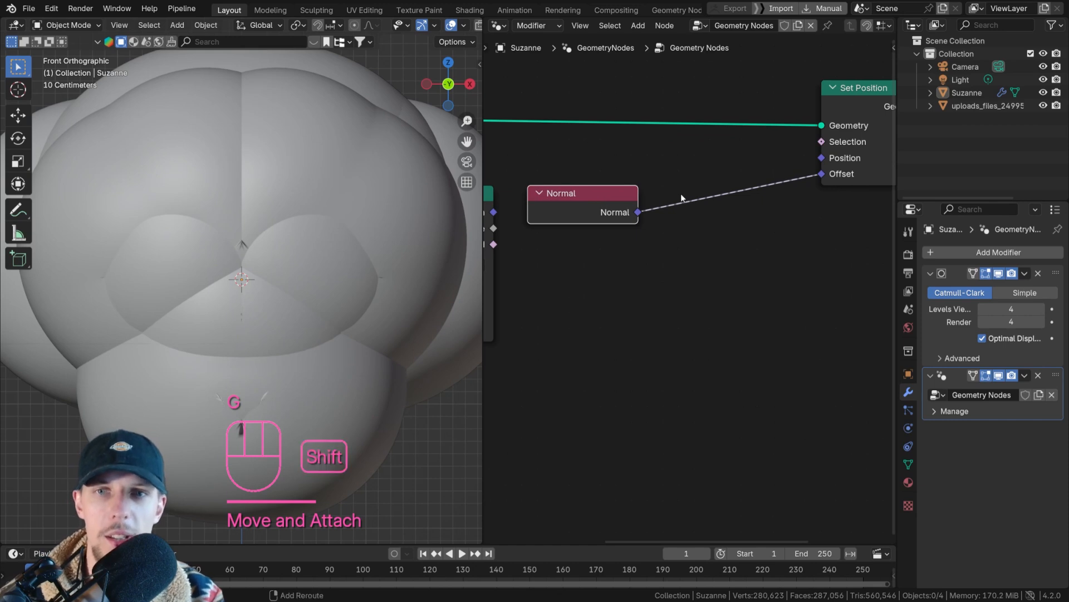
pyautogui.hotkey('shift', 'a')
pyautogui.write('vec')
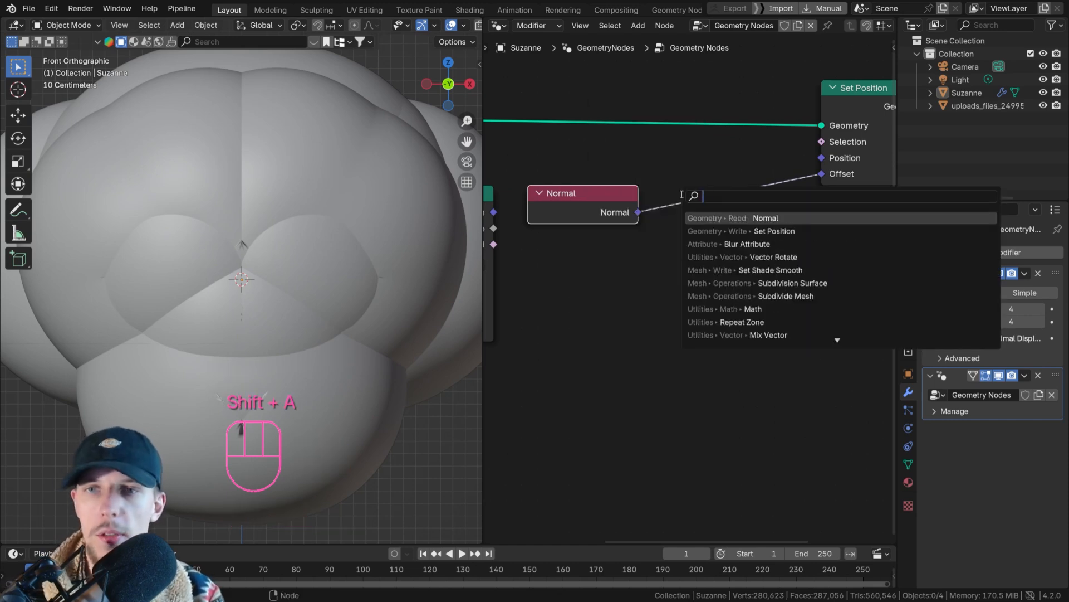
pyautogui.write('tor mat')
pyautogui.press('Return')
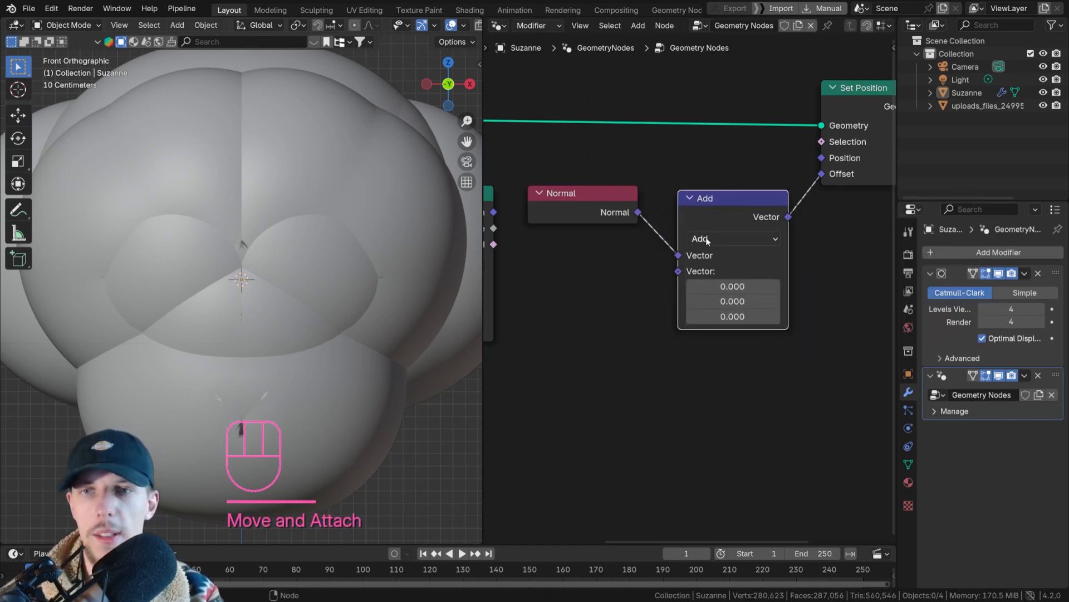
pyautogui.click(706, 236)
pyautogui.click(715, 239)
pyautogui.keyDown('shift'); pyautogui.moveTo(737, 271); pyautogui.dragTo(683, 260); pyautogui.keyUp('shift')
pyautogui.hotkey('ctrl', 'z')
pyautogui.scroll(-2, 612, 254)
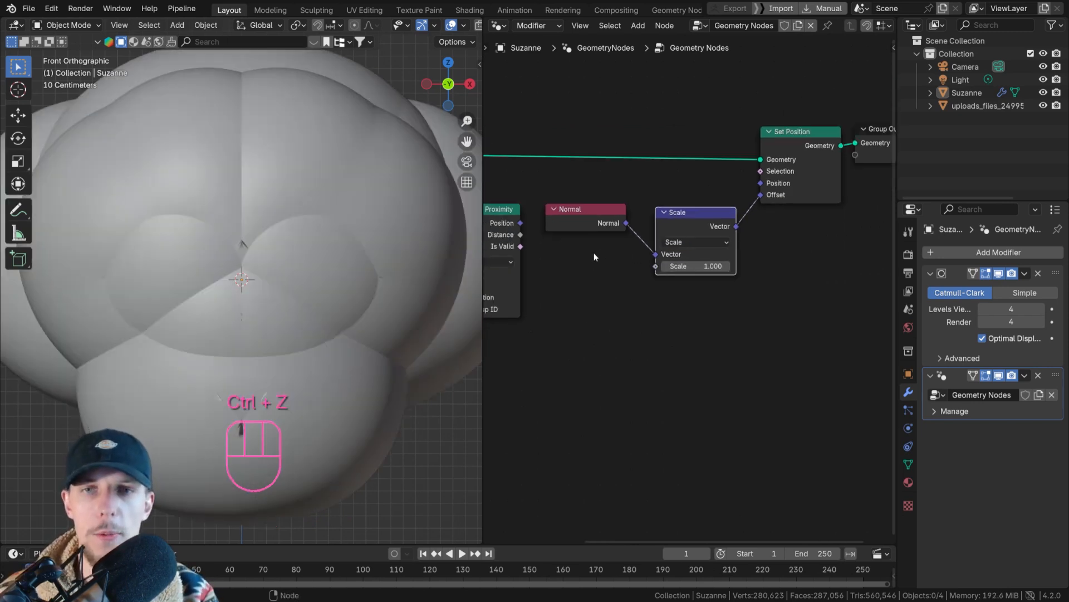
# Set the scale value of the Vector Math node after Normal to 0.03
pyautogui.moveTo(594, 253); pyautogui.dragTo(694, 246, button='middle')
pyautogui.moveTo(626, 234); pyautogui.dragTo(599, 236, button='middle')
pyautogui.scroll(1, 724, 257)
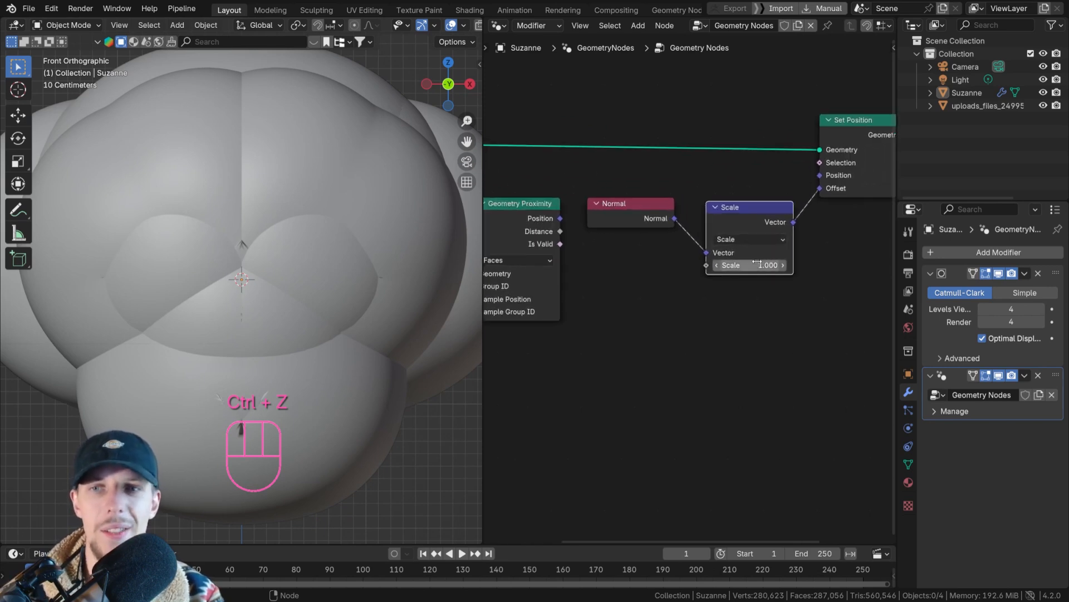
pyautogui.click(753, 264)
pyautogui.press('BackSpace')
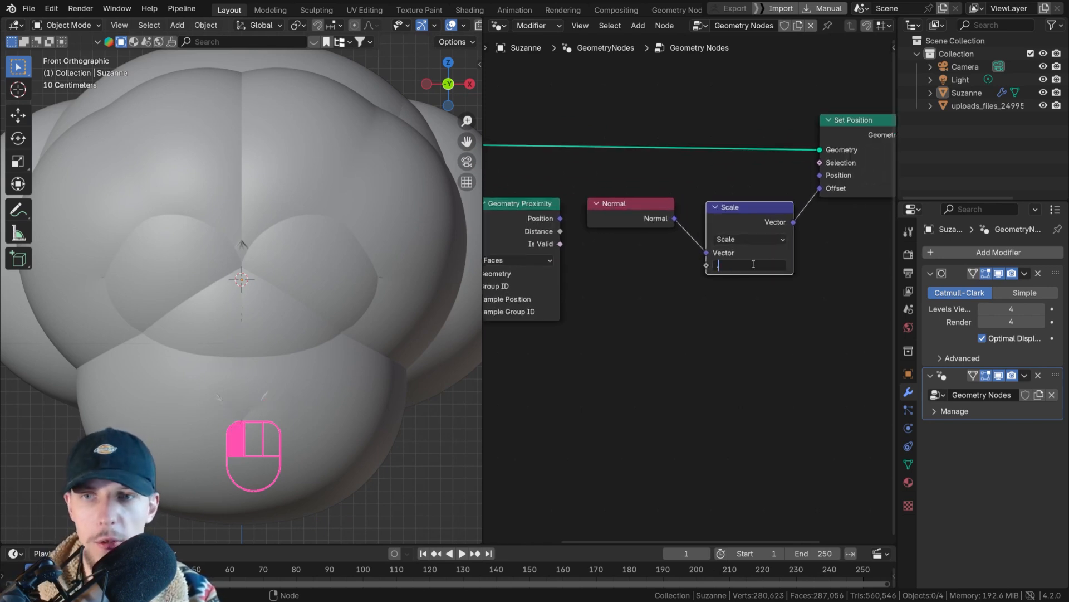
pyautogui.write('.03')
pyautogui.press('Return')
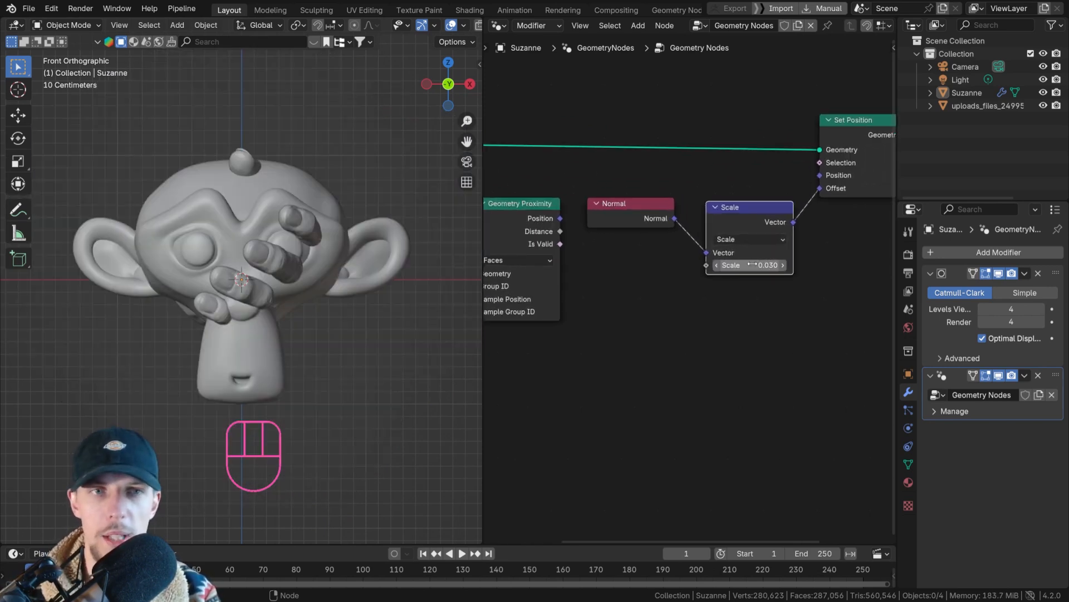
pyautogui.click(752, 265)
pyautogui.press('Return')
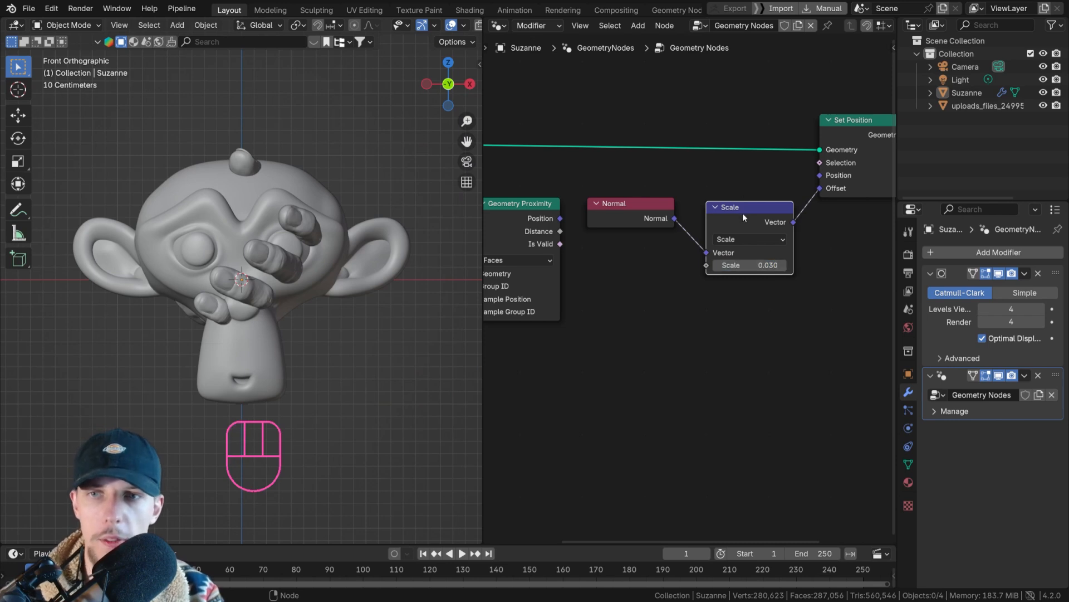
# Move the Normal and Scale nodes together below Geometry Proximity
pyautogui.moveTo(742, 211); pyautogui.dragTo(734, 210)
pyautogui.scroll(-5, 719, 208)
pyautogui.moveTo(661, 192); pyautogui.dragTo(729, 234)
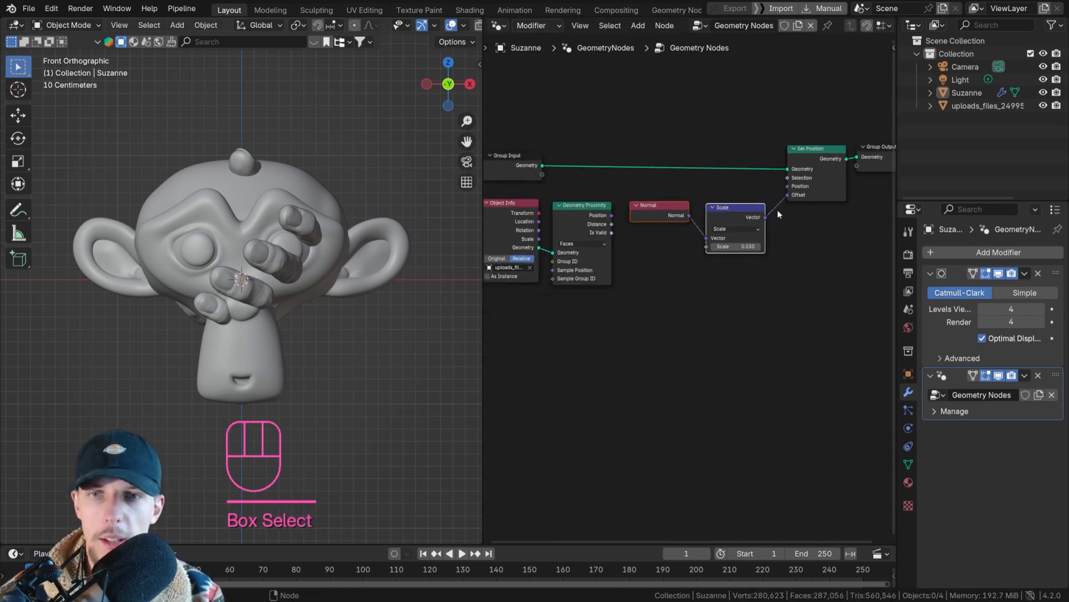
pyautogui.press('g')
pyautogui.click(762, 284)
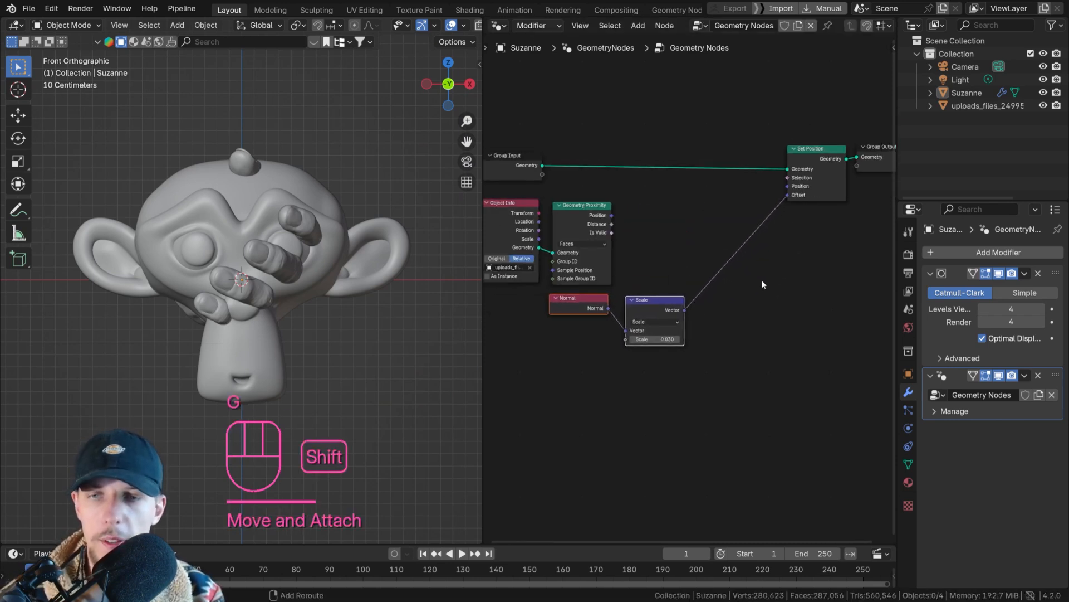
# Insert a Mix Vector node on the link between Scale and the Offset of Set Position
pyautogui.hotkey('shift', 'a')
pyautogui.write('v')
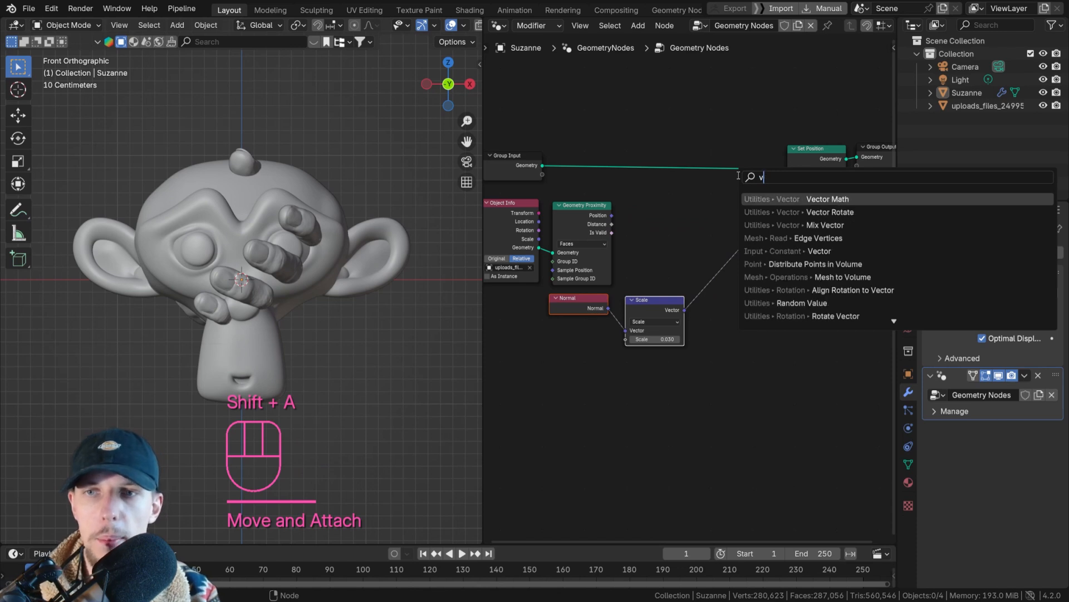
pyautogui.press('BackSpace')
pyautogui.write('mix vector')
pyautogui.press('Return')
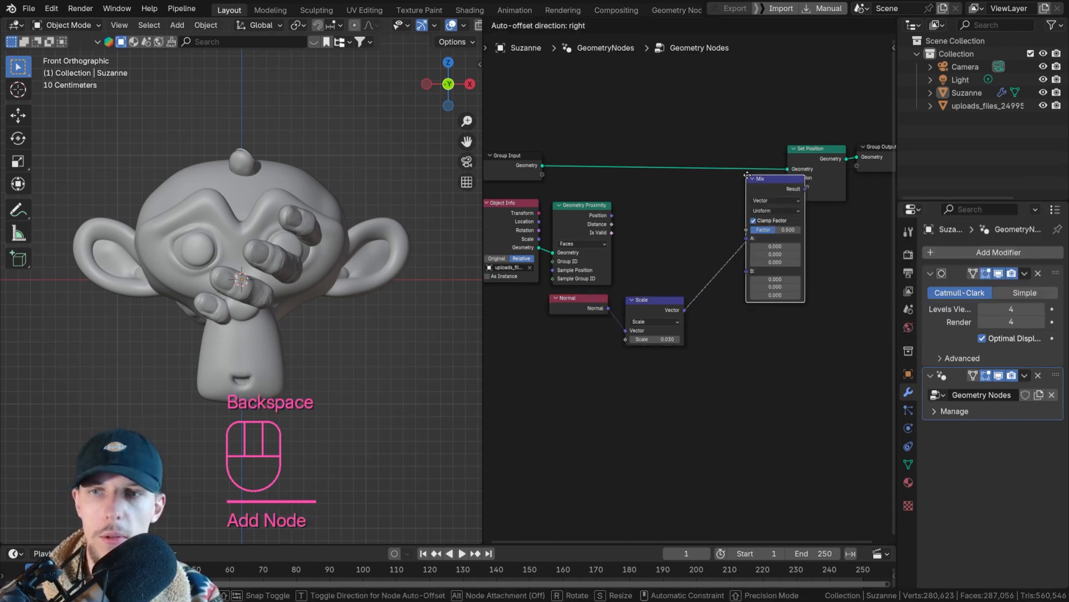
pyautogui.click(714, 222)
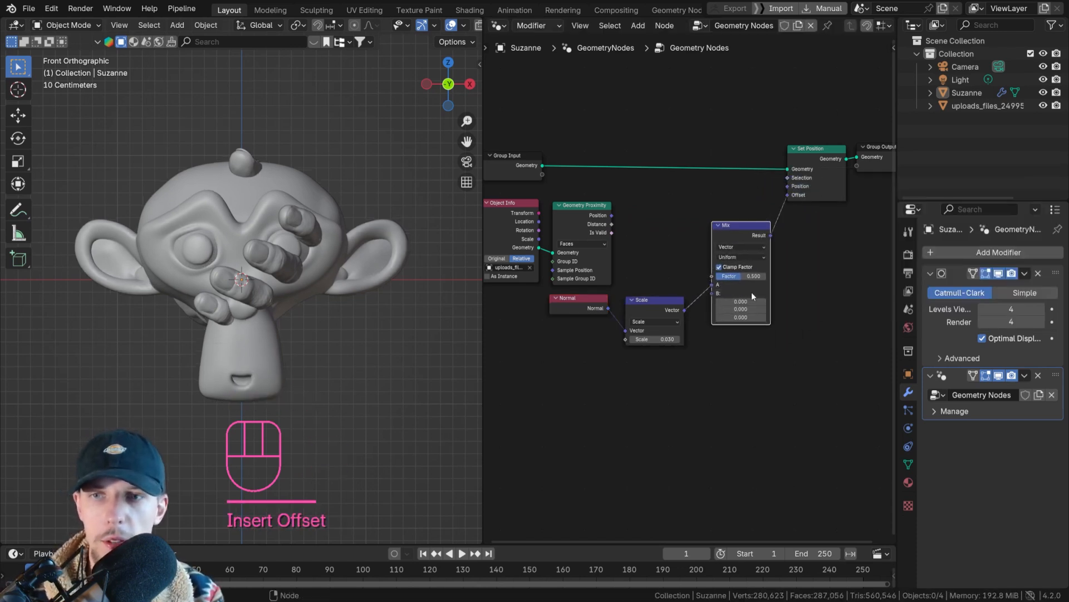
# Reroute the Scale node's Vector output from input A to input B of the Mix node
pyautogui.scroll(3, 751, 294)
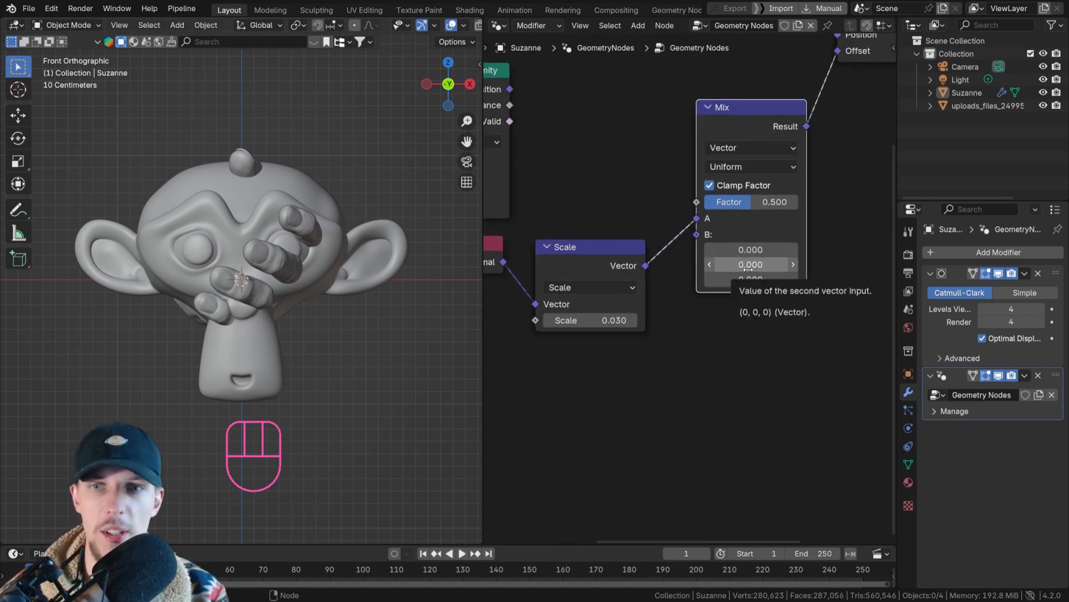
pyautogui.moveTo(650, 248); pyautogui.dragTo(757, 236, button='middle')
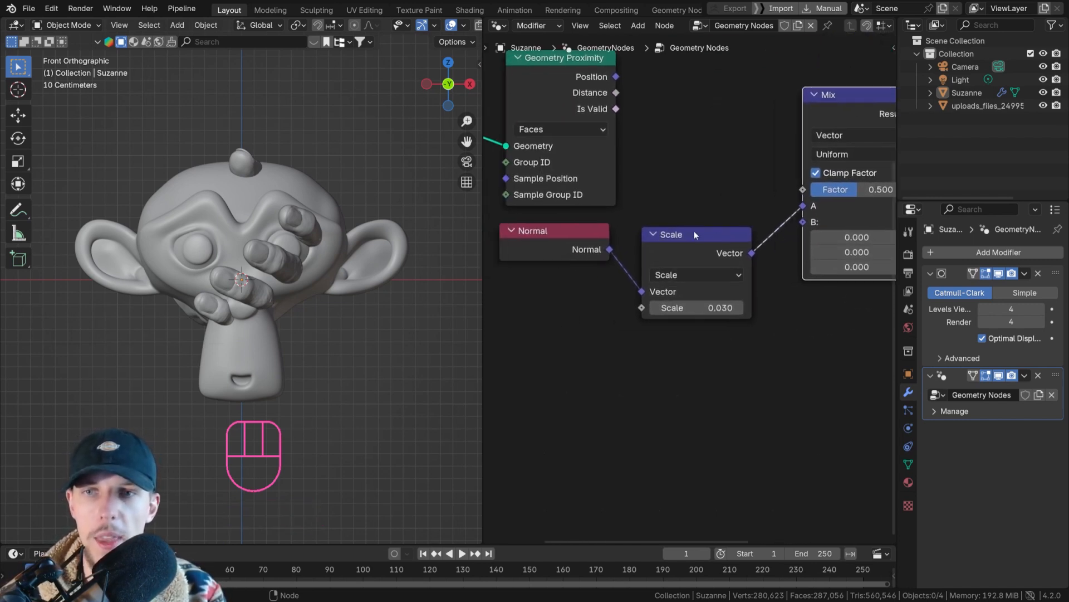
pyautogui.moveTo(796, 214); pyautogui.dragTo(802, 216)
pyautogui.moveTo(805, 266); pyautogui.dragTo(803, 267)
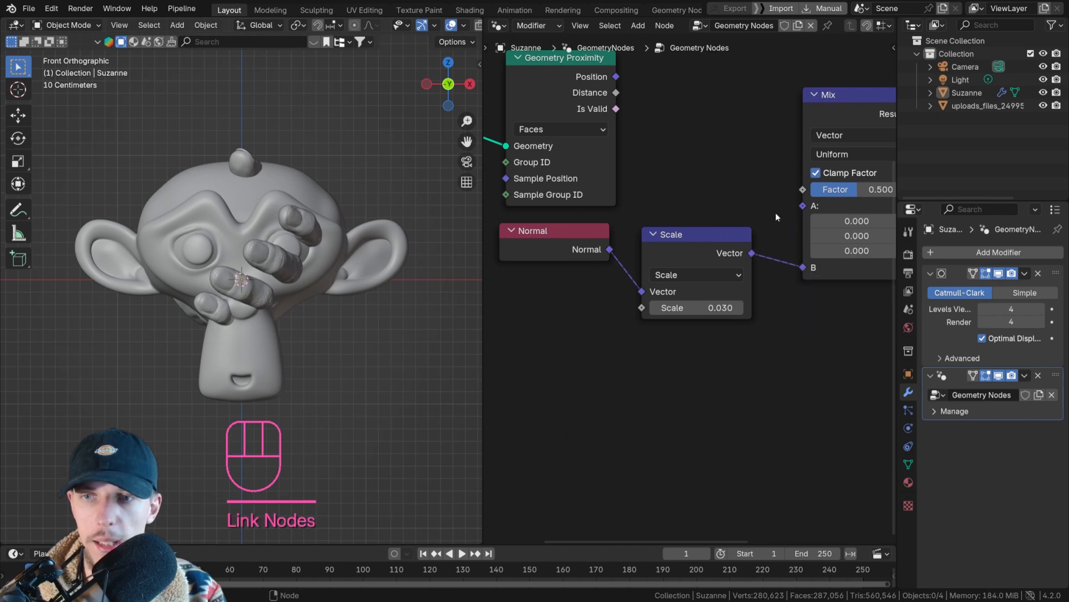
pyautogui.scroll(-3, 776, 213)
pyautogui.scroll(-2, 653, 198)
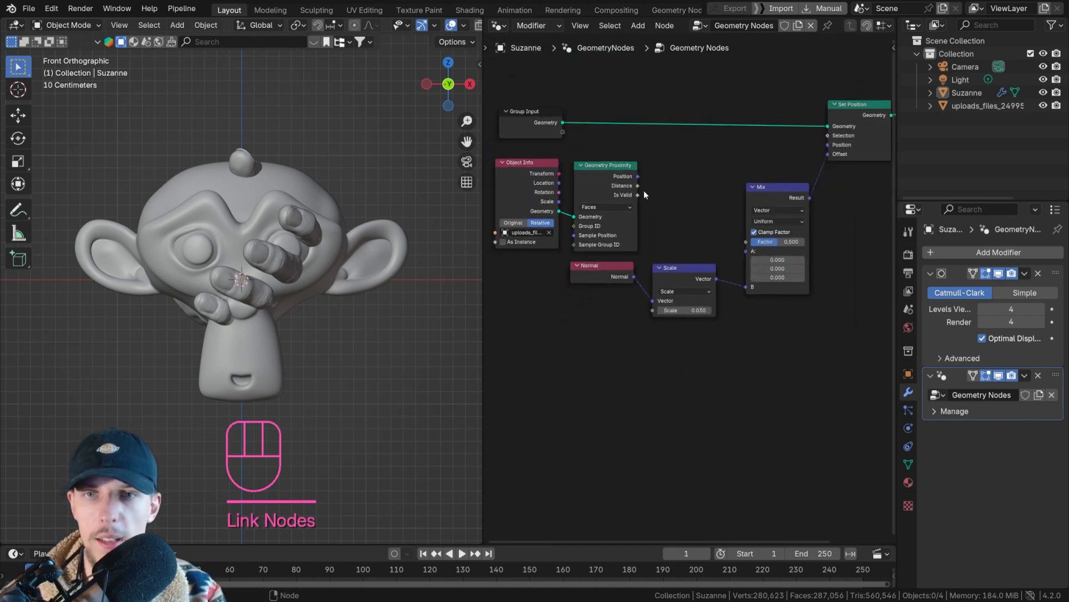
# Connect the Distance output of Geometry Proximity to the Mix node's Factor and check the face around the fingers
pyautogui.moveTo(637, 186); pyautogui.dragTo(747, 241)
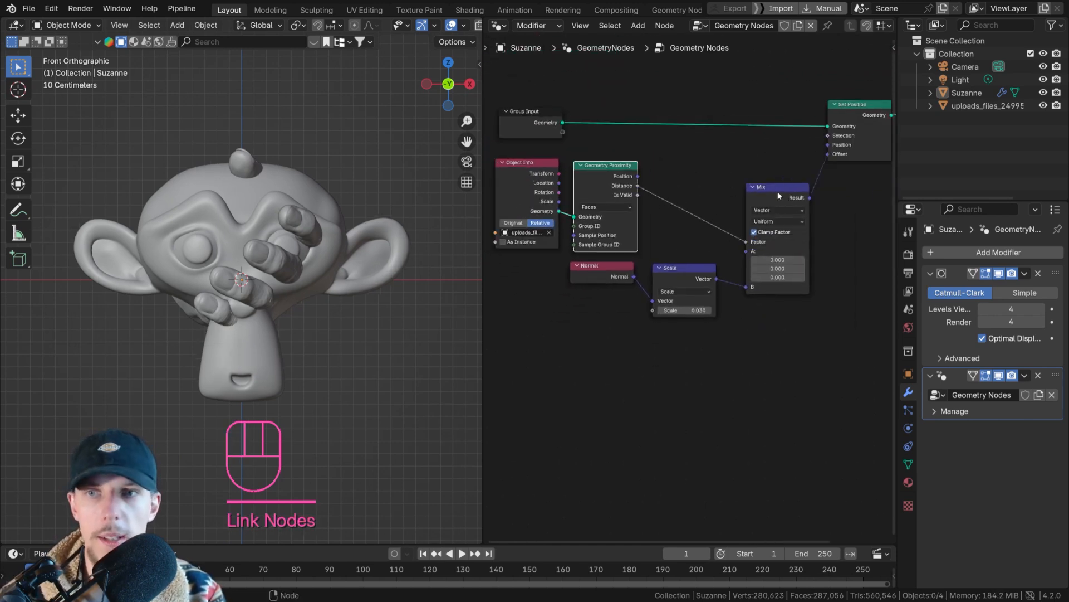
pyautogui.scroll(1, 777, 192)
pyautogui.scroll(3, 200, 269)
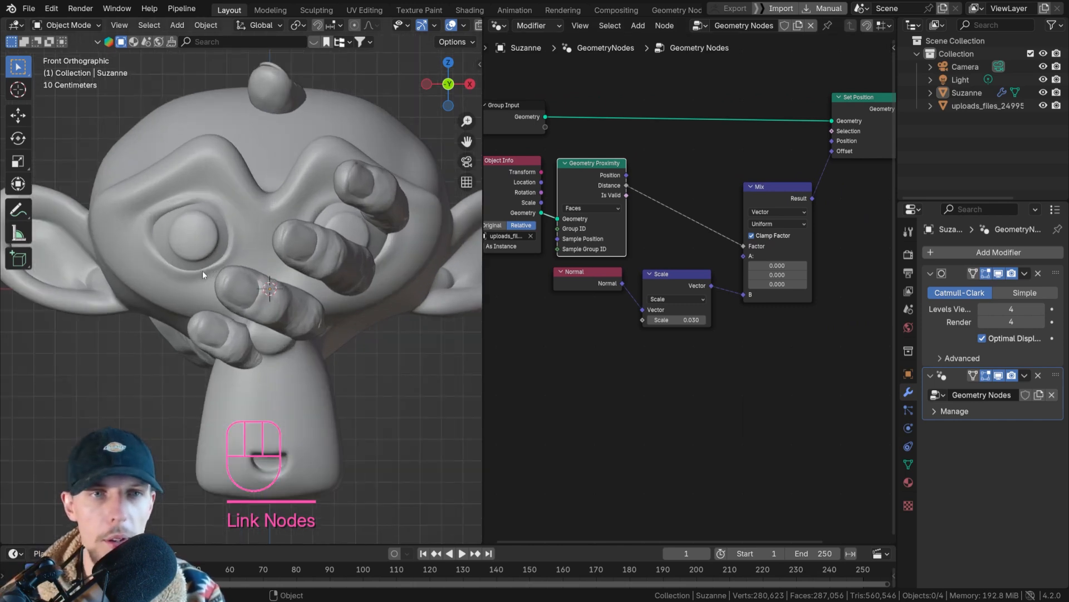
pyautogui.scroll(-3, 213, 269)
pyautogui.moveTo(777, 226); pyautogui.dragTo(742, 226, button='middle')
pyautogui.moveTo(801, 198); pyautogui.dragTo(774, 222, button='middle')
pyautogui.scroll(-2, 729, 250)
pyautogui.scroll(1, 720, 244)
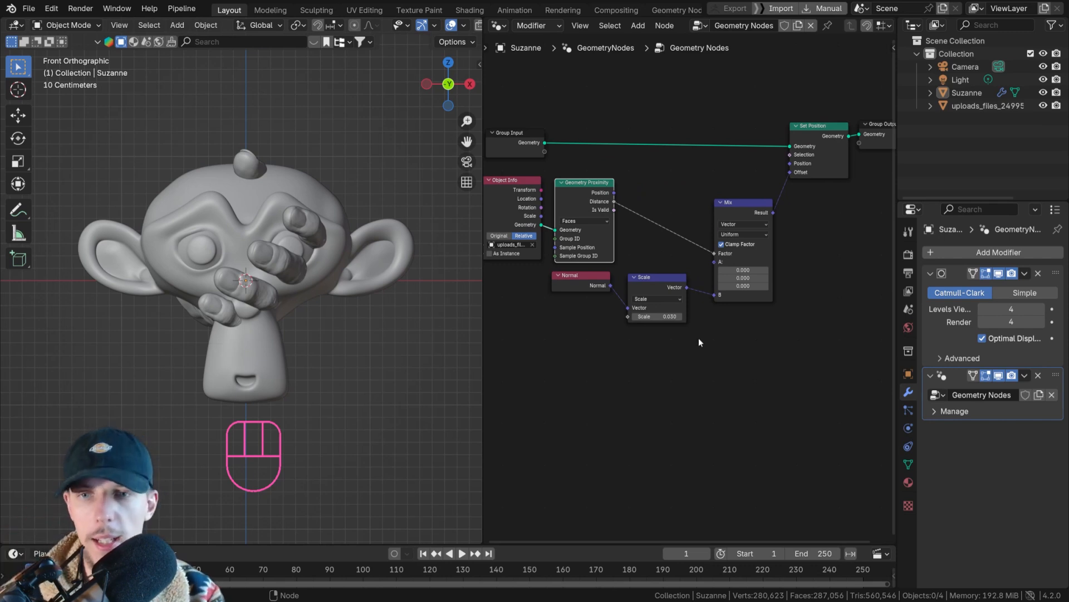
# Try a stronger normal offset, settling the Scale node's value at 0.3
pyautogui.scroll(1, 698, 337)
pyautogui.keyDown('shift'); pyautogui.moveTo(646, 310); pyautogui.dragTo(713, 311); pyautogui.keyUp('shift')
pyautogui.click(641, 311)
pyautogui.press('BackSpace')
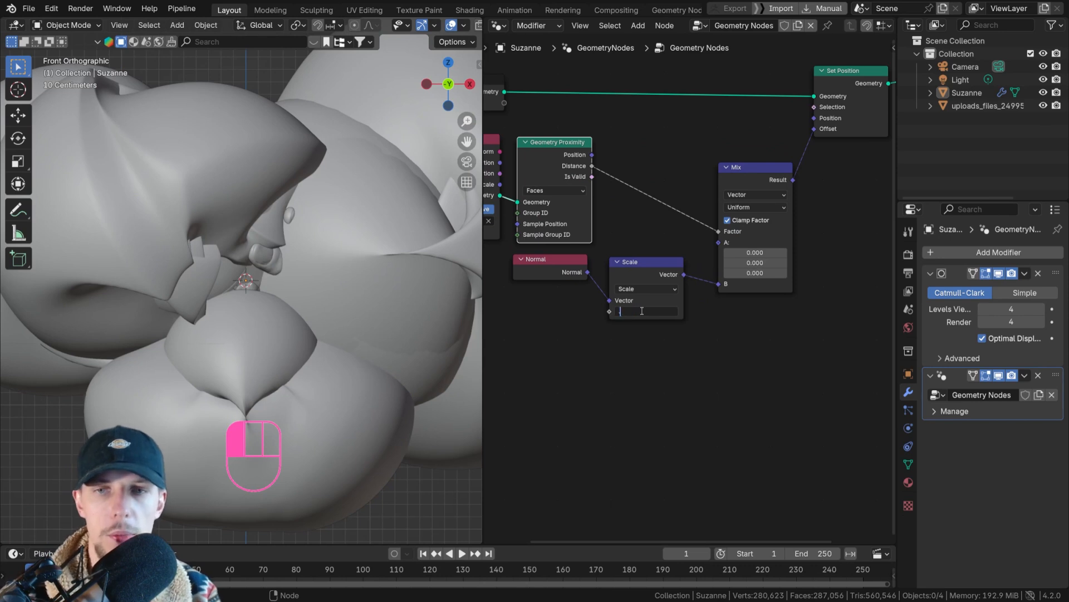
pyautogui.write('.3')
pyautogui.press('Return')
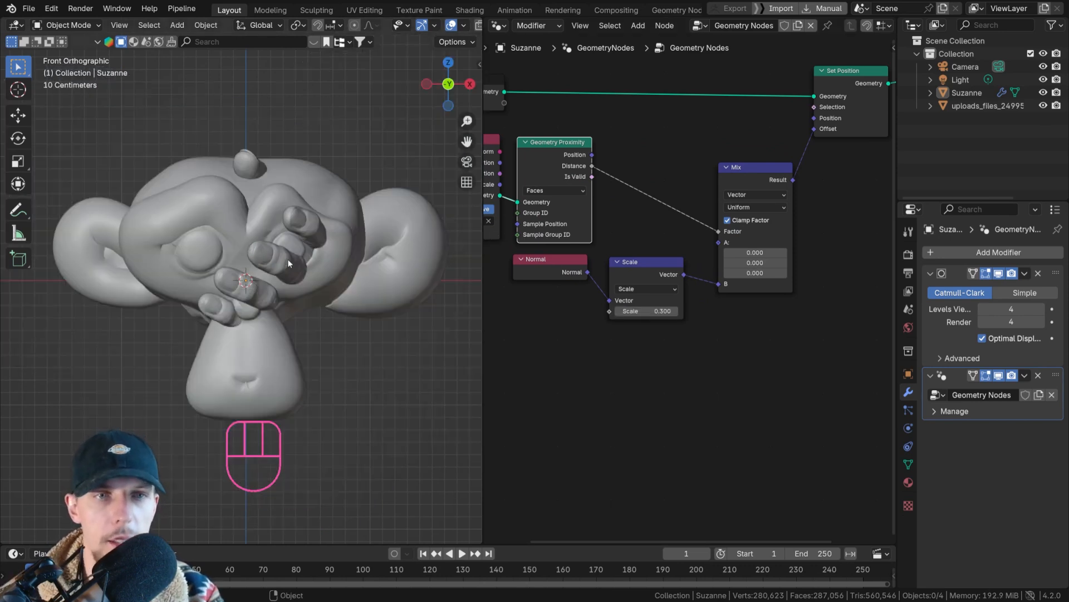
# Inspect the fingers up close and move the Group Input node up, away from Object Info and Geometry Proximity
pyautogui.scroll(3, 285, 255)
pyautogui.keyDown('shift'); pyautogui.moveTo(285, 255); pyautogui.dragTo(268, 218, button='middle'); pyautogui.keyUp('shift')
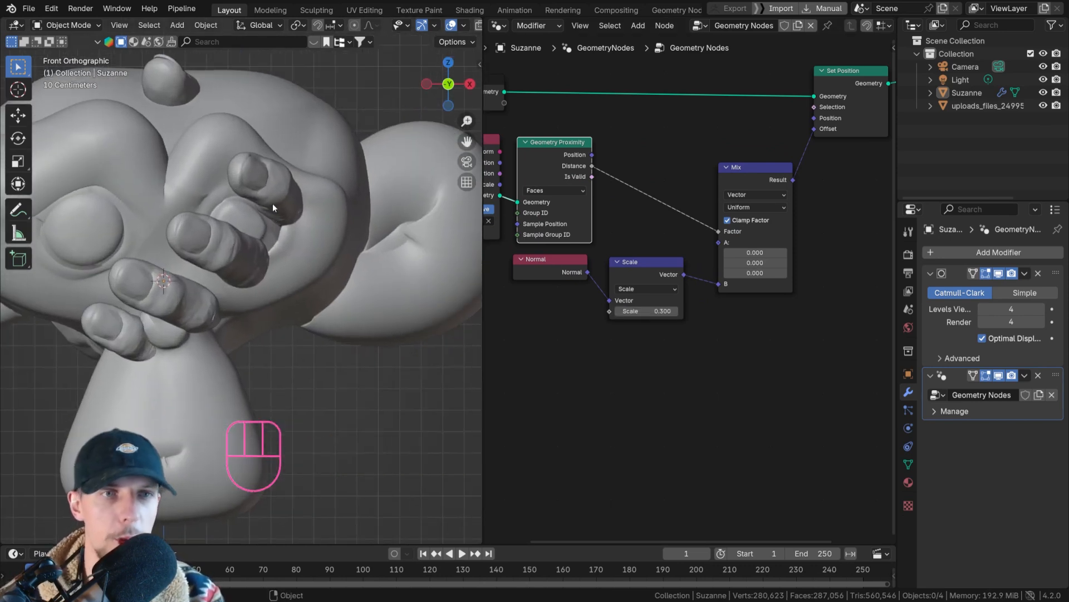
pyautogui.scroll(-2, 596, 264)
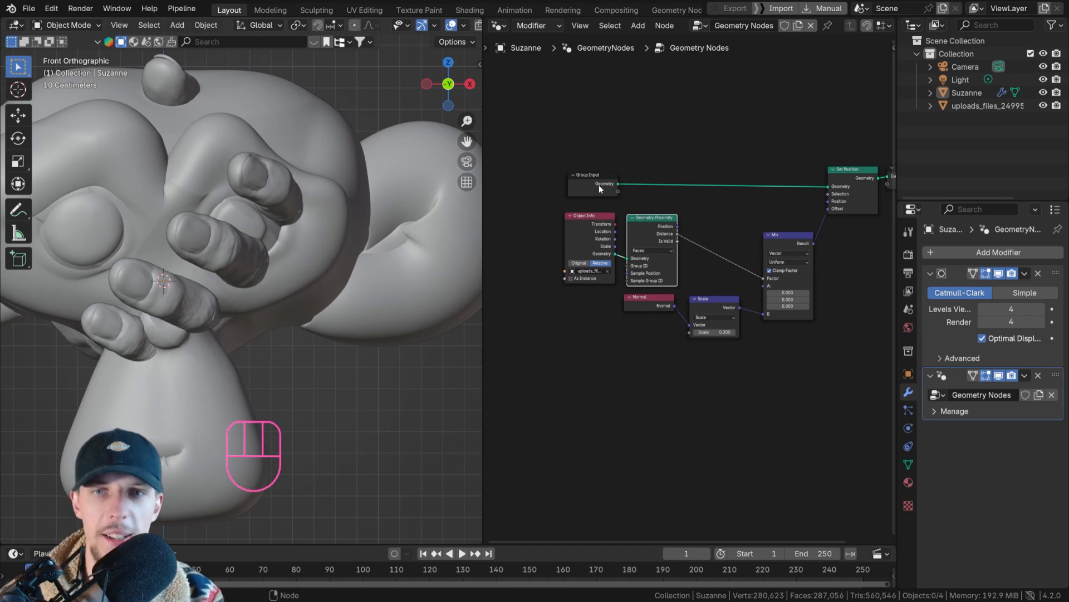
pyautogui.moveTo(600, 187); pyautogui.dragTo(548, 111)
pyautogui.moveTo(596, 211); pyautogui.dragTo(558, 201, button='middle')
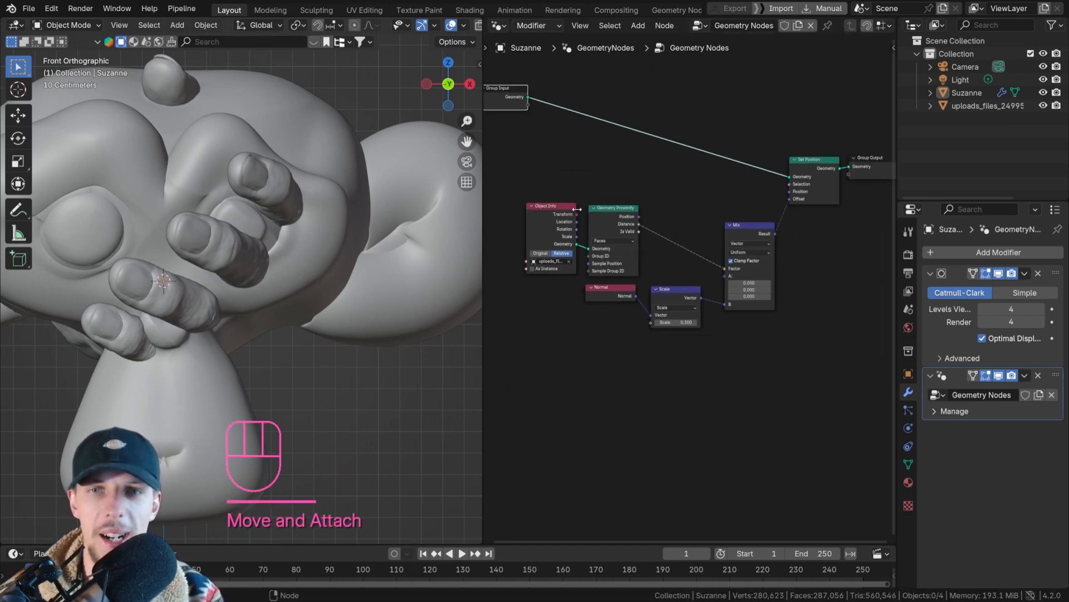
# Preview the Geometry Proximity distance on the Group Input geometry through a Viewer node
pyautogui.scroll(1, 577, 209)
pyautogui.keyDown('ctrl'); pyautogui.keyDown('shift'); pyautogui.click(611, 212); pyautogui.keyUp('shift'); pyautogui.keyUp('ctrl')
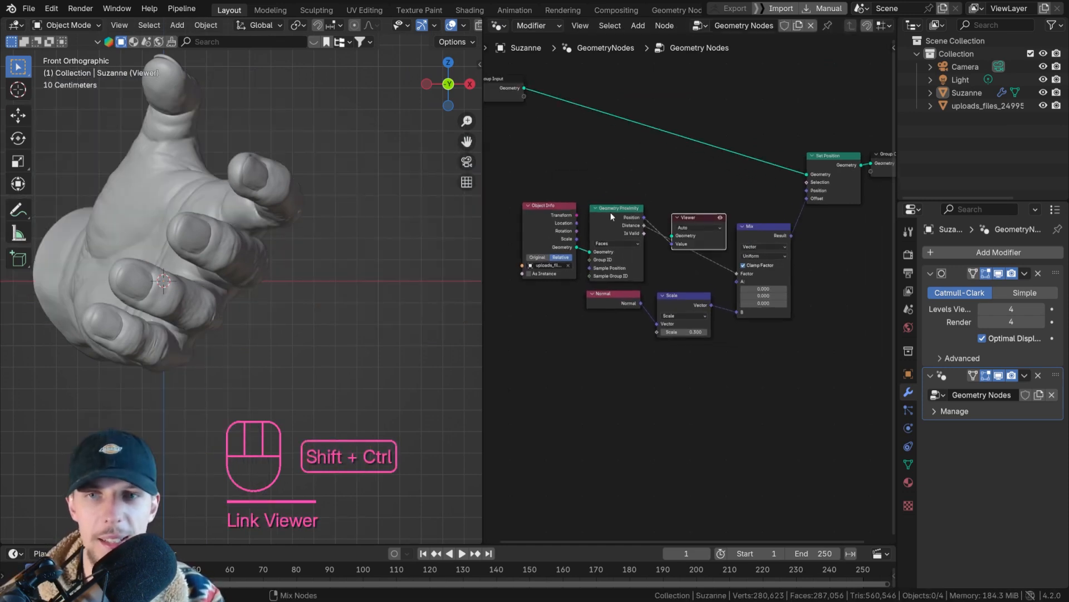
pyautogui.keyDown('ctrl'); pyautogui.keyDown('shift'); pyautogui.click(509, 87); pyautogui.keyUp('shift'); pyautogui.keyUp('ctrl')
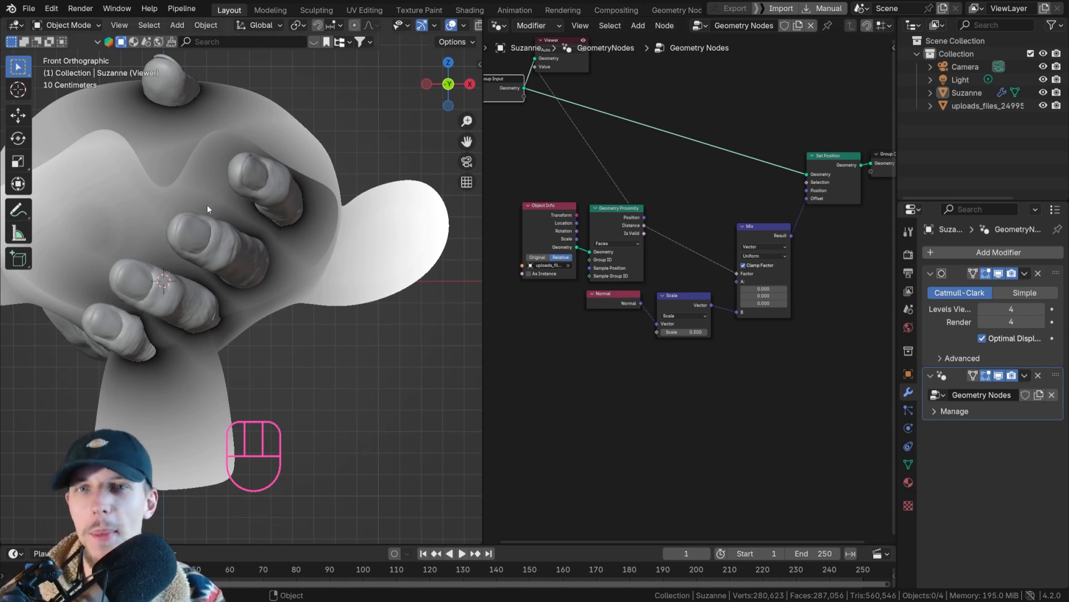
# Move the Object Info and Geometry Proximity nodes together away from the Mix node and shift the Group Input node slightly up
pyautogui.moveTo(604, 240); pyautogui.dragTo(714, 235, button='middle')
pyautogui.moveTo(602, 182); pyautogui.dragTo(720, 240)
pyautogui.press('g')
pyautogui.click(565, 238)
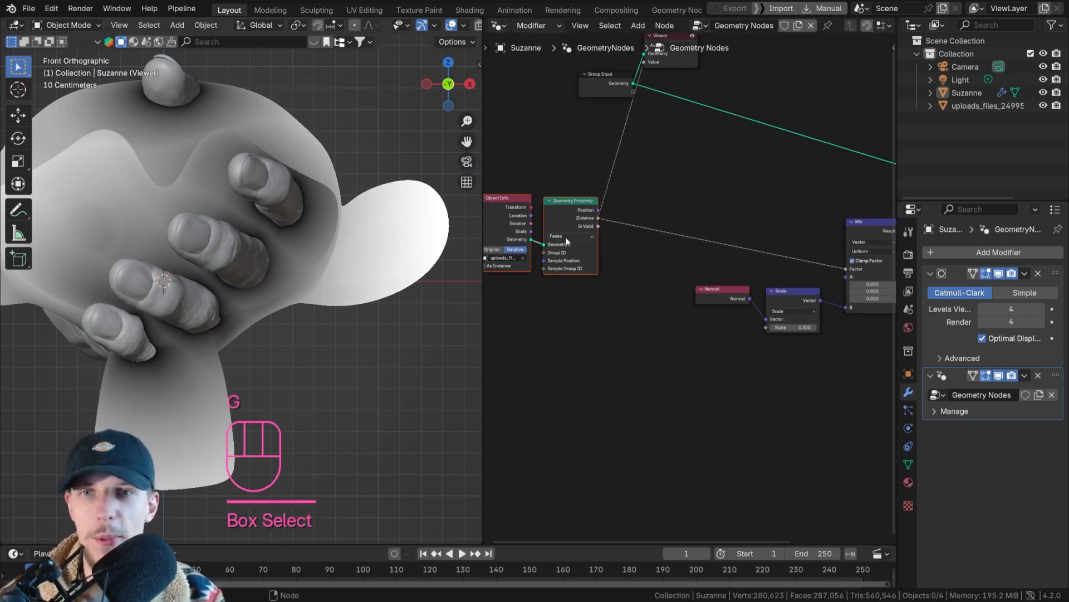
pyautogui.moveTo(619, 94); pyautogui.dragTo(609, 68)
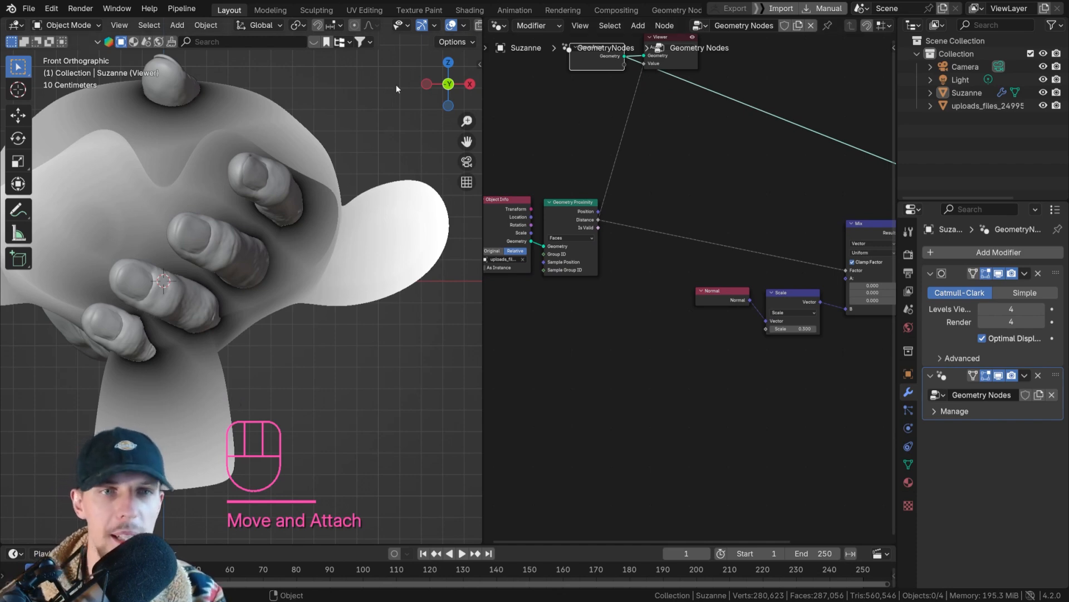
# Annotate the distance falloff beside the fingertip with a curved outline and a dashed arrow pointing to the finger
pyautogui.scroll(8, 306, 195)
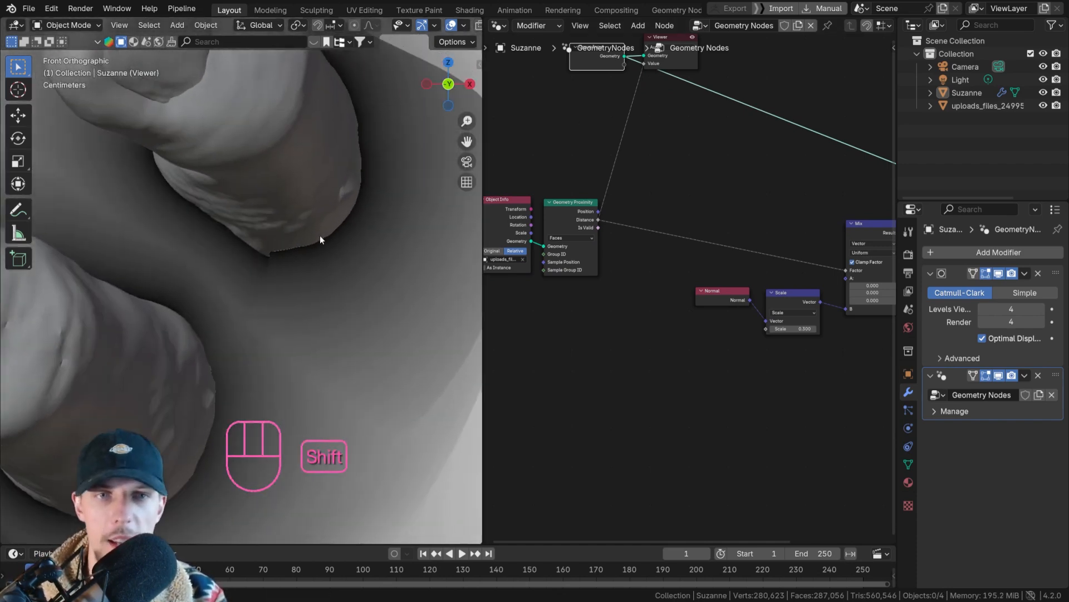
pyautogui.keyDown('shift'); pyautogui.moveTo(321, 239); pyautogui.dragTo(303, 297, button='middle'); pyautogui.keyUp('shift')
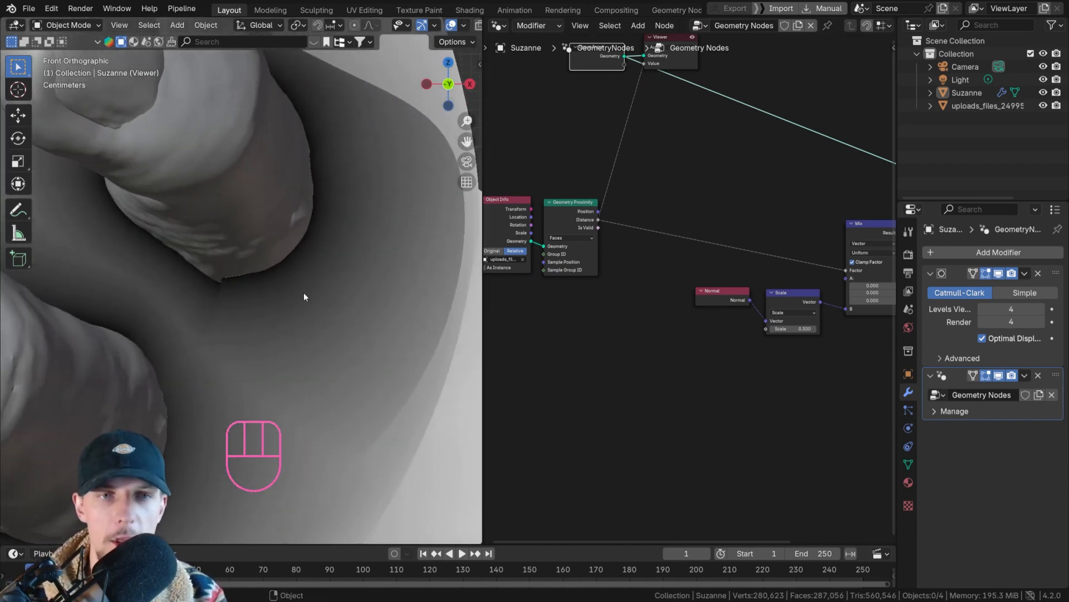
pyautogui.moveTo(228, 312)
pyautogui.mouseDown()
pyautogui.moveTo(334, 258)
pyautogui.moveTo(363, 153)
pyautogui.moveTo(323, 112)
pyautogui.mouseUp()
pyautogui.scroll(3, 355, 206)
pyautogui.moveTo(365, 229)
pyautogui.mouseDown()
pyautogui.moveTo(318, 215)
pyautogui.moveTo(314, 226)
pyautogui.moveTo(312, 195)
pyautogui.moveTo(305, 220)
pyautogui.moveTo(290, 222)
pyautogui.mouseUp()
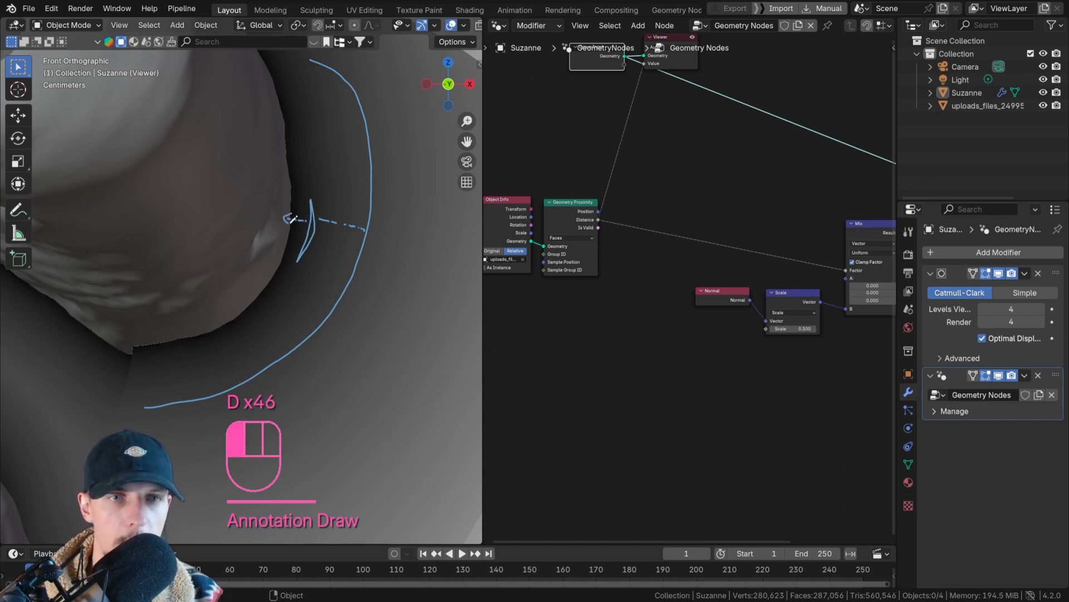
pyautogui.moveTo(360, 221); pyautogui.dragTo(360, 235)
# Undo the annotation strokes around the fingertip and the last move of the Group Input node
pyautogui.hotkey('ctrl', 'z')
pyautogui.hotkey('ctrl', 'z')
pyautogui.hotkey('ctrl', 'z')
pyautogui.hotkey('ctrl', 'z')
pyautogui.hotkey('ctrl', 'z')
pyautogui.hotkey('ctrl', 'z')
pyautogui.hotkey('ctrl', 'z')
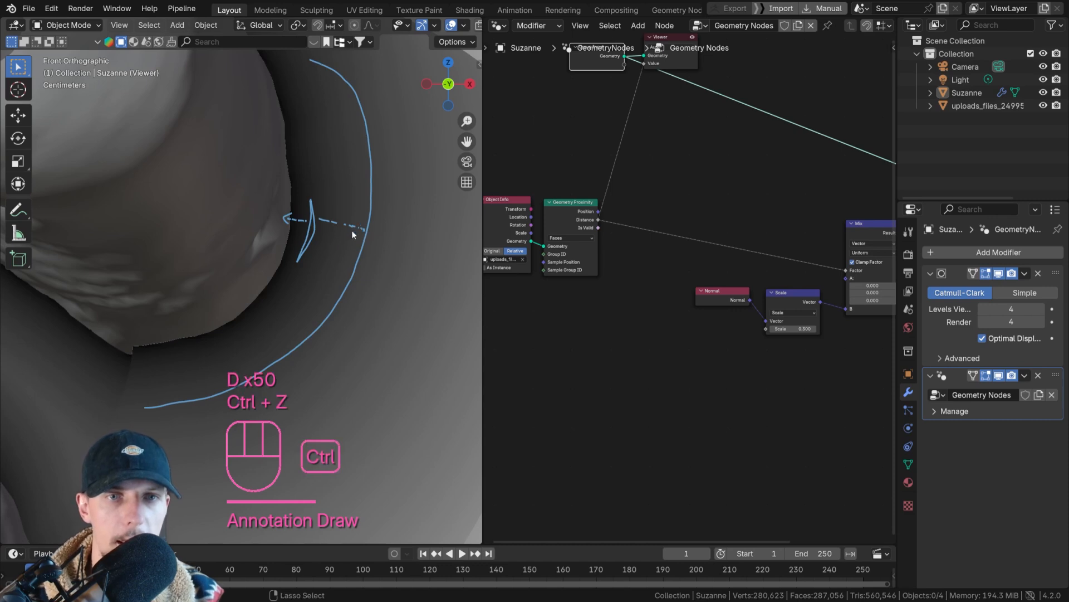
pyautogui.hotkey('ctrl', 'z')
pyautogui.hotkey('ctrl', 'z')
pyautogui.hotkey('ctrl', 'z')
pyautogui.hotkey('ctrl', 'z')
pyautogui.hotkey('ctrl', 'z')
pyautogui.hotkey('ctrl', 'z')
pyautogui.hotkey('ctrl', 'z')
pyautogui.hotkey('ctrl', 'z')
pyautogui.hotkey('ctrl', 'z')
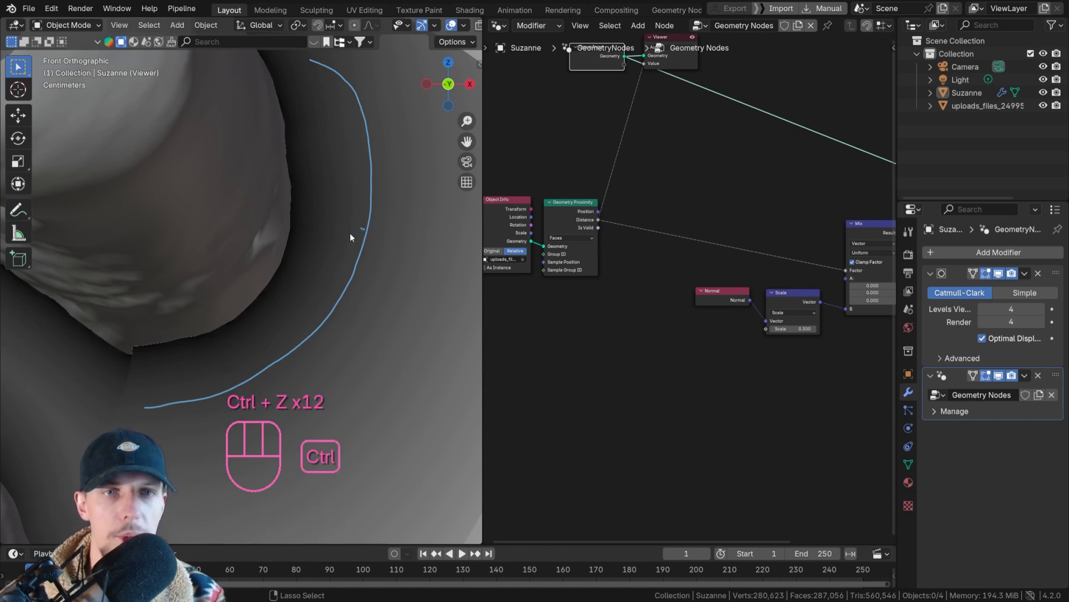
pyautogui.hotkey('ctrl', 'z')
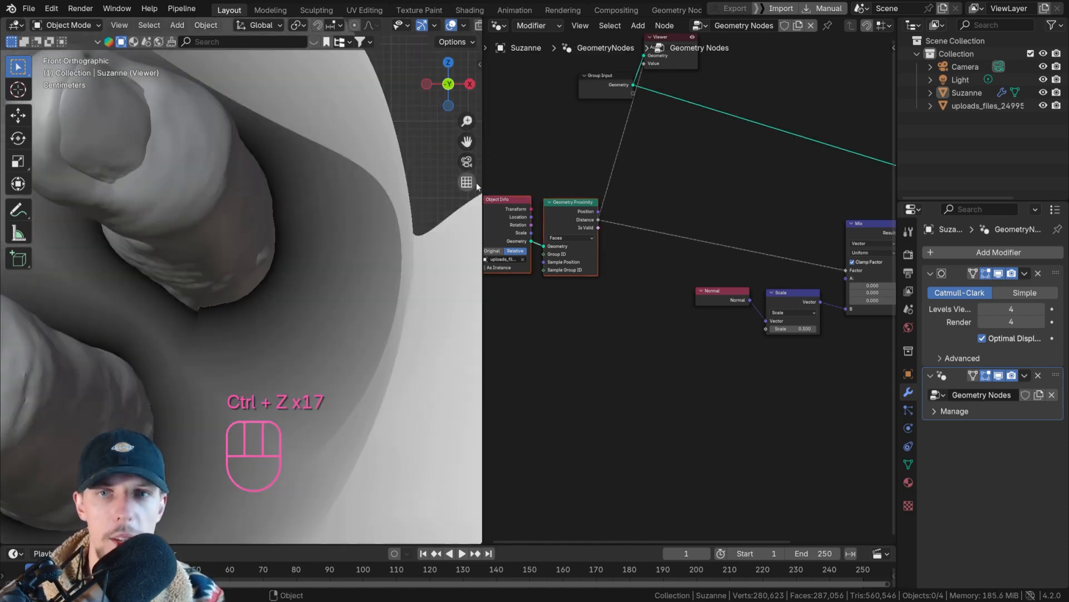
# Move Object Info and Geometry Proximity farther back to free space ahead of the Viewer and Mix nodes
pyautogui.scroll(-3, 607, 200)
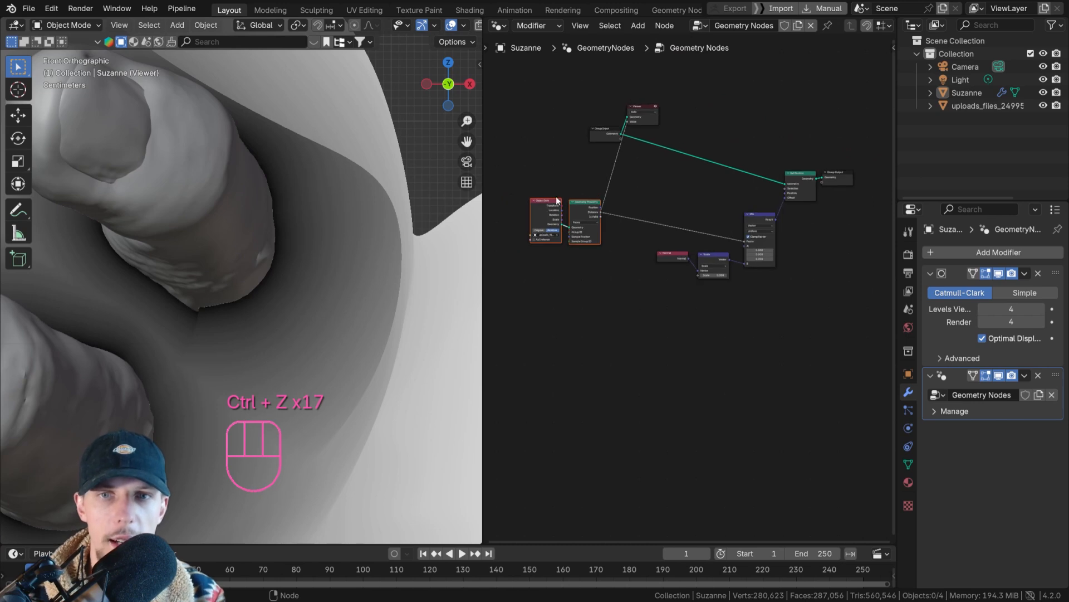
pyautogui.press('g')
pyautogui.click(543, 209)
pyautogui.scroll(-5, 289, 262)
pyautogui.keyDown('shift'); pyautogui.moveTo(219, 279); pyautogui.dragTo(300, 244, button='middle'); pyautogui.keyUp('shift')
pyautogui.scroll(1, 599, 186)
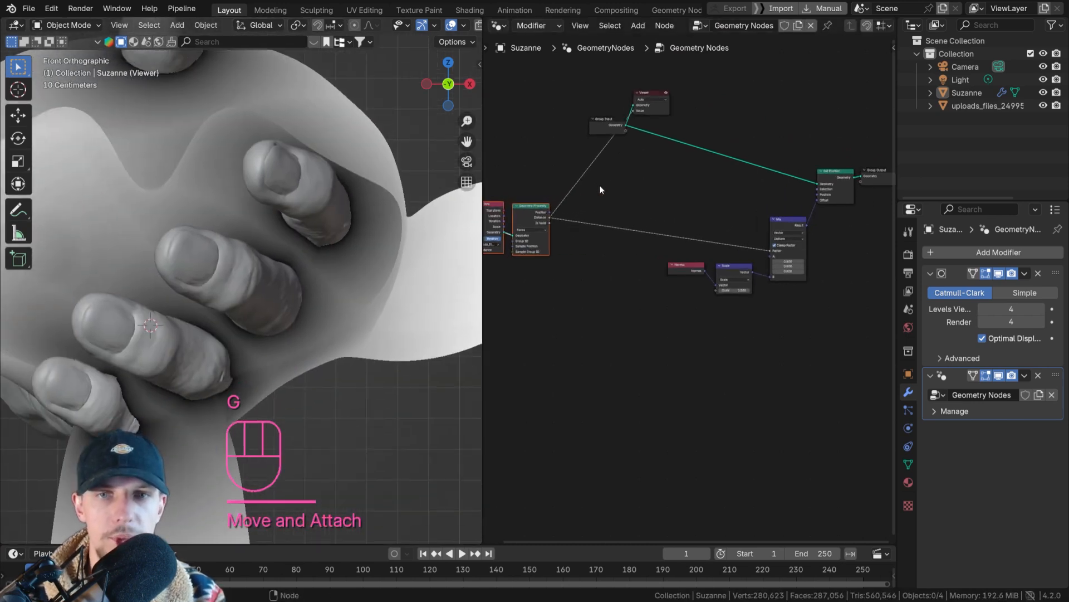
# Insert a Map Range node between the Geometry Proximity Distance output and the Viewer's Value input
pyautogui.scroll(1, 600, 190)
pyautogui.scroll(2, 613, 197)
pyautogui.hotkey('shift', 'a')
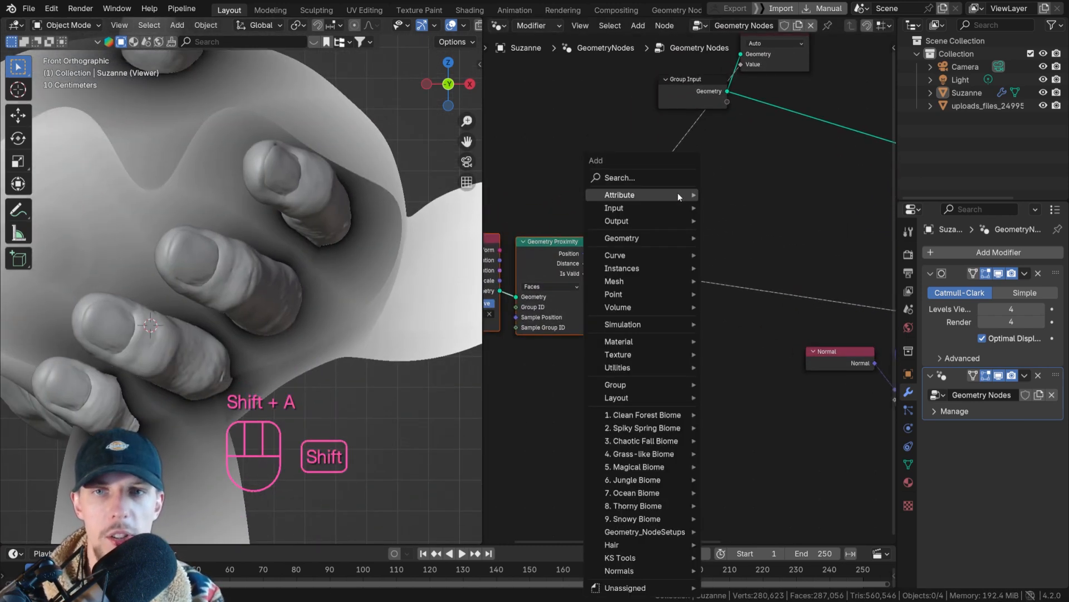
pyautogui.moveTo(678, 196)
pyautogui.write('map r')
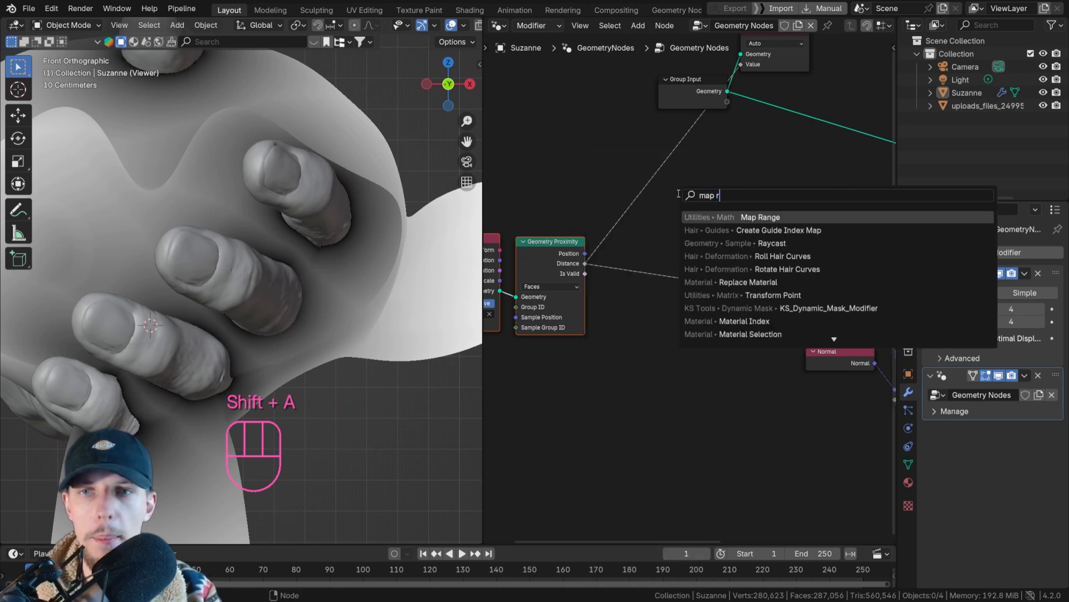
pyautogui.press('Return')
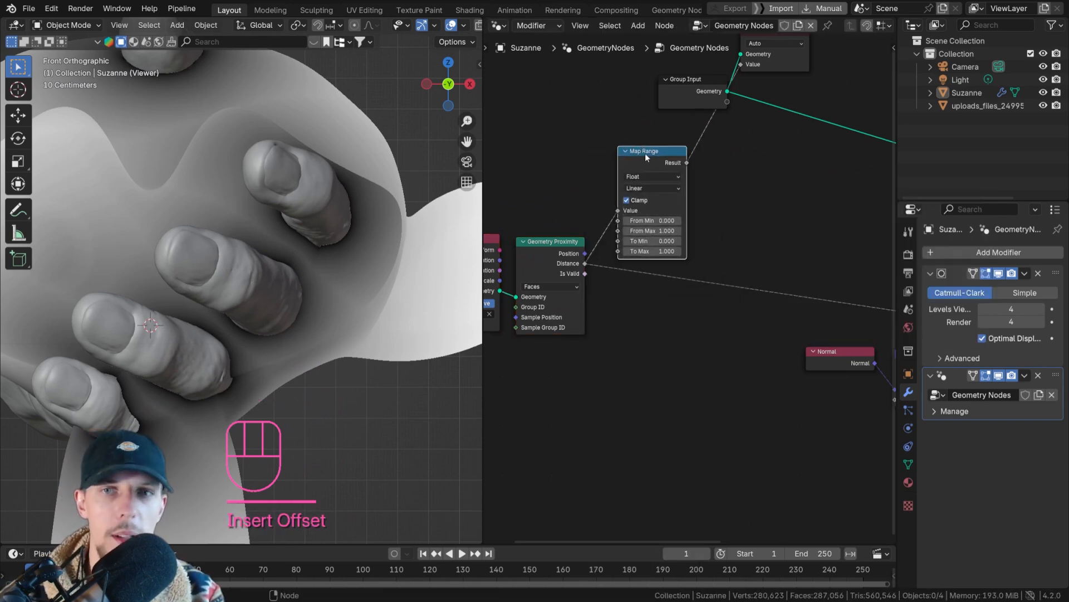
pyautogui.click(649, 148)
pyautogui.moveTo(646, 204)
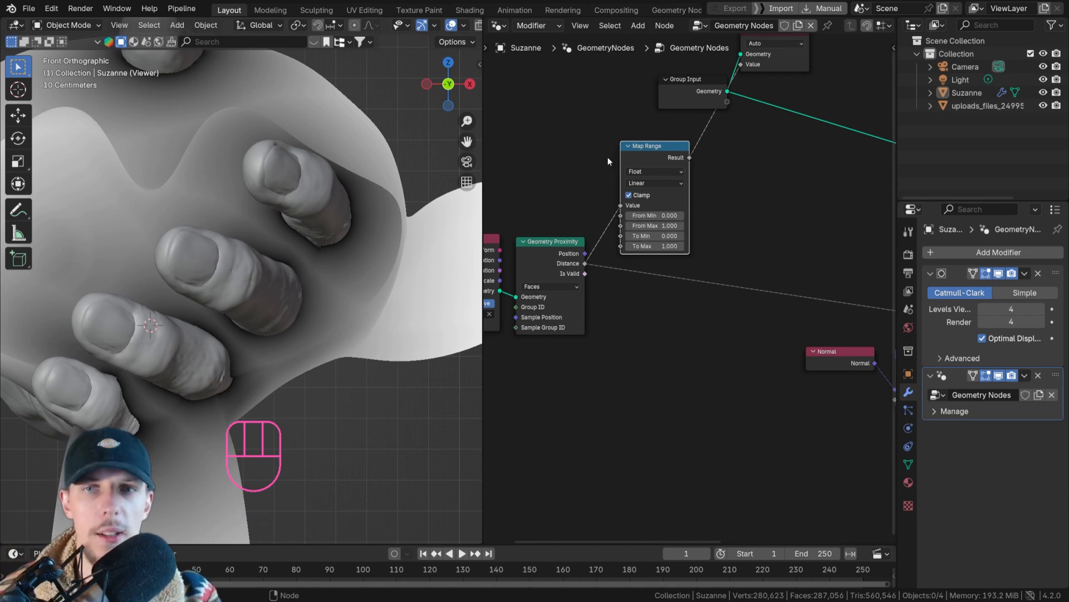
# Set the Map Range node's To Max to 20 to tighten the previewed distance falloff around the fingers
pyautogui.scroll(4, 656, 257)
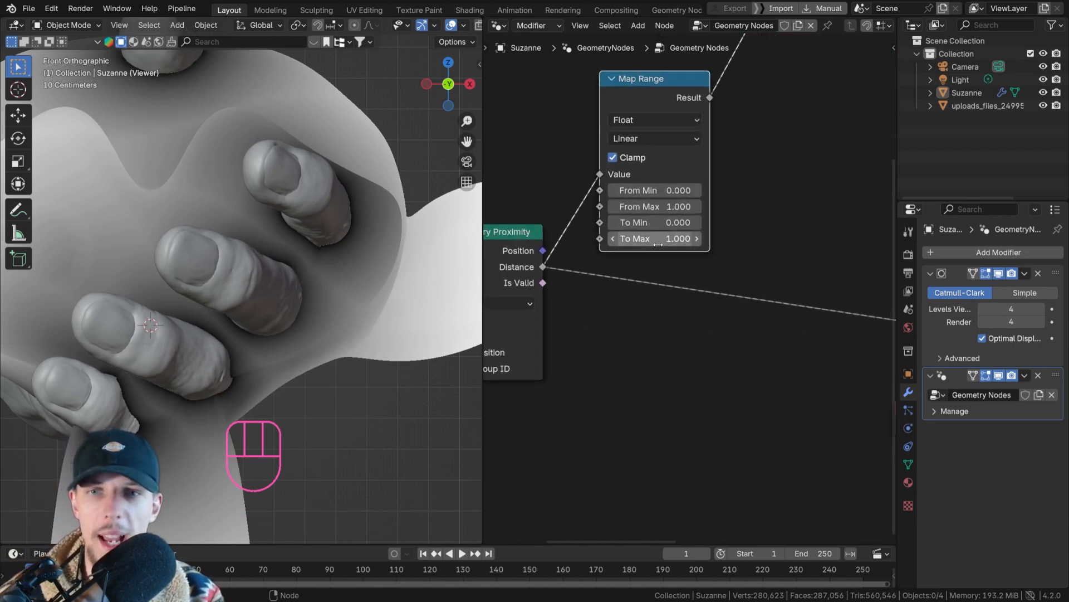
pyautogui.scroll(2, 647, 250)
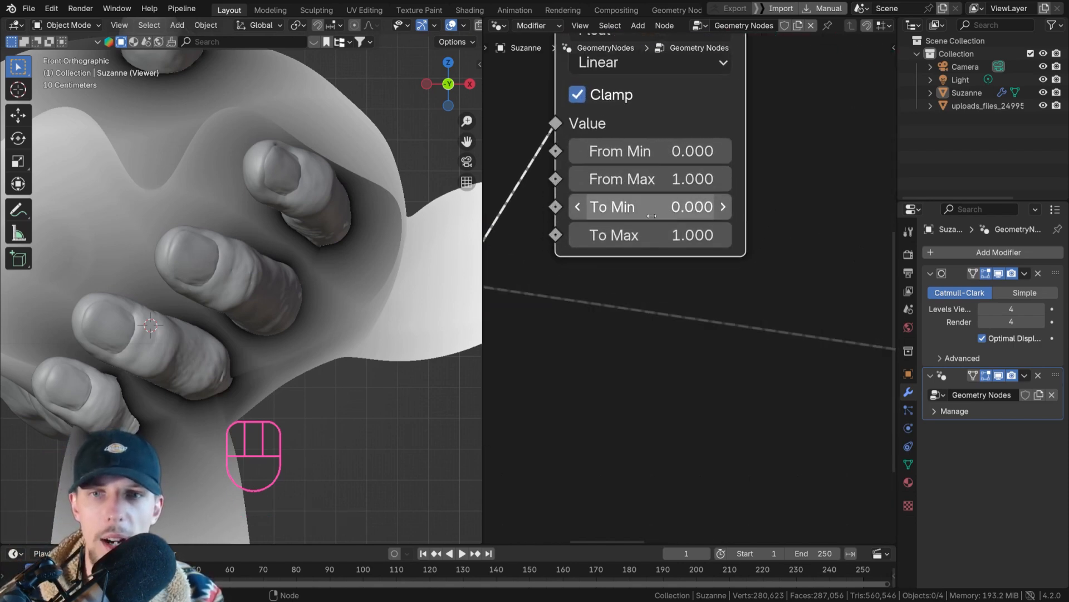
pyautogui.scroll(3, 431, 246)
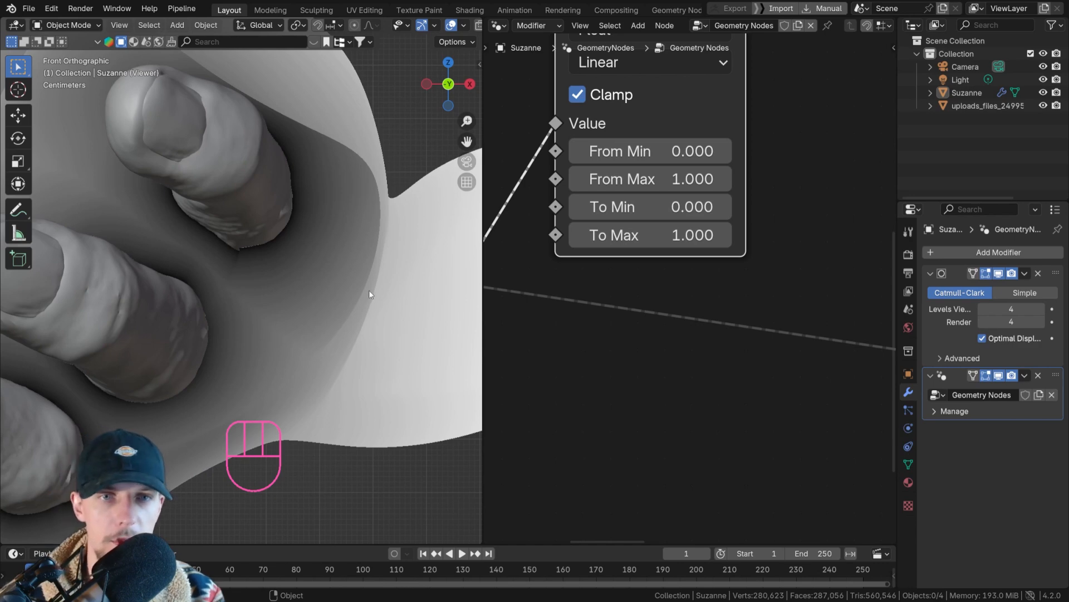
pyautogui.moveTo(350, 303); pyautogui.dragTo(336, 300)
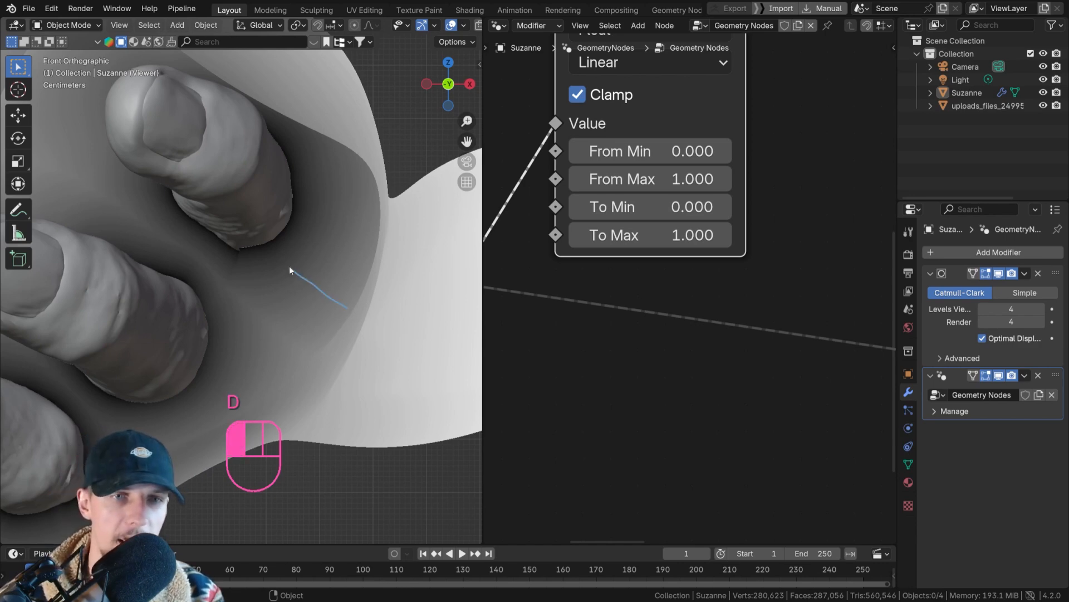
pyautogui.click(678, 235)
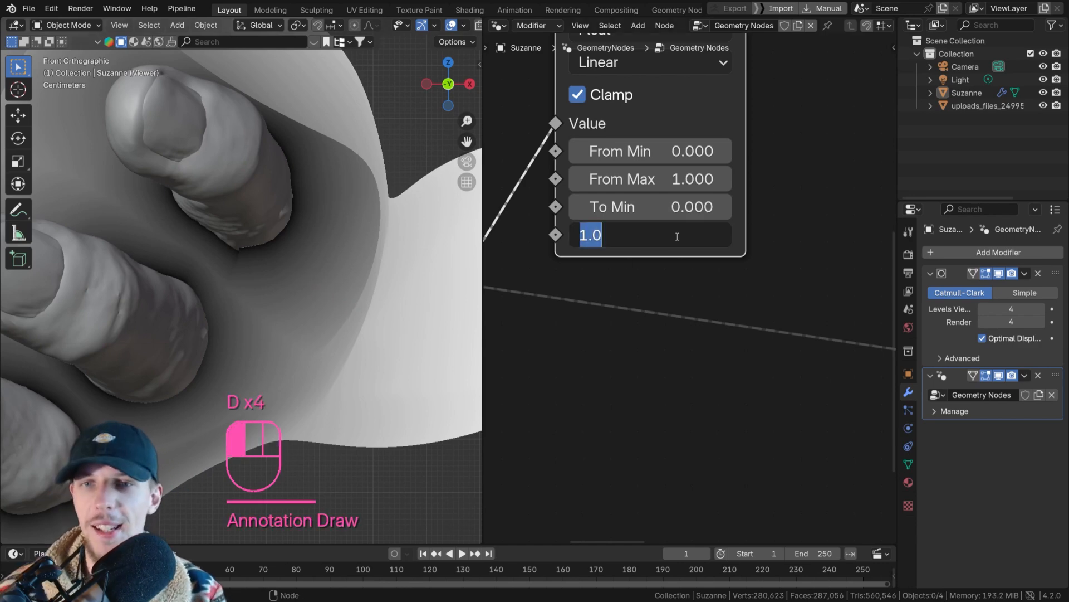
pyautogui.write('20')
pyautogui.press('Return')
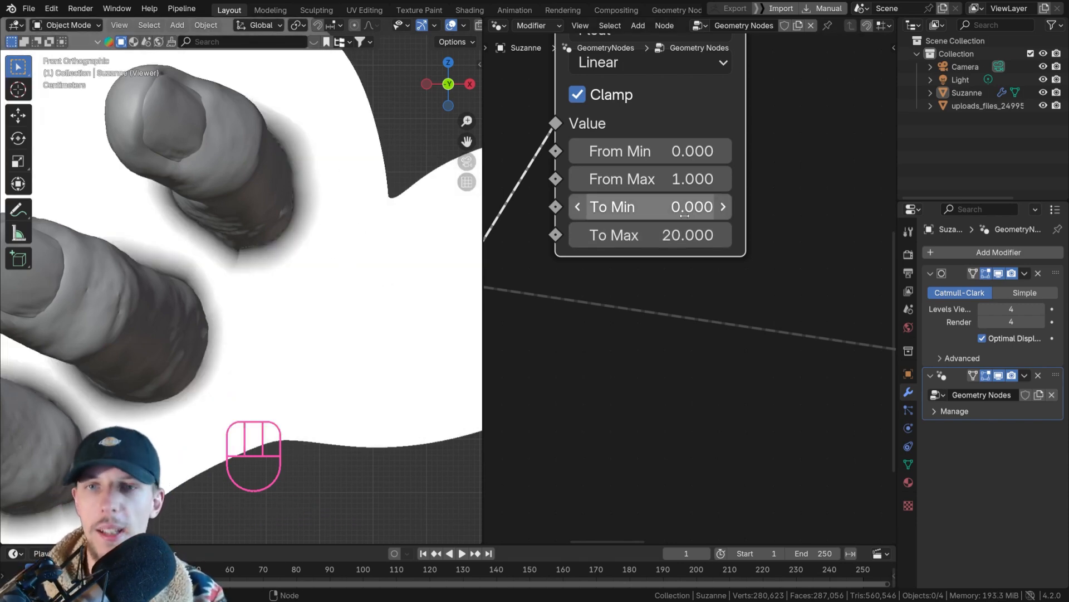
# Examine the Map Range settings and the remapped distance falloff around the individual fingers
pyautogui.moveTo(504, 106); pyautogui.dragTo(572, 141, button='middle')
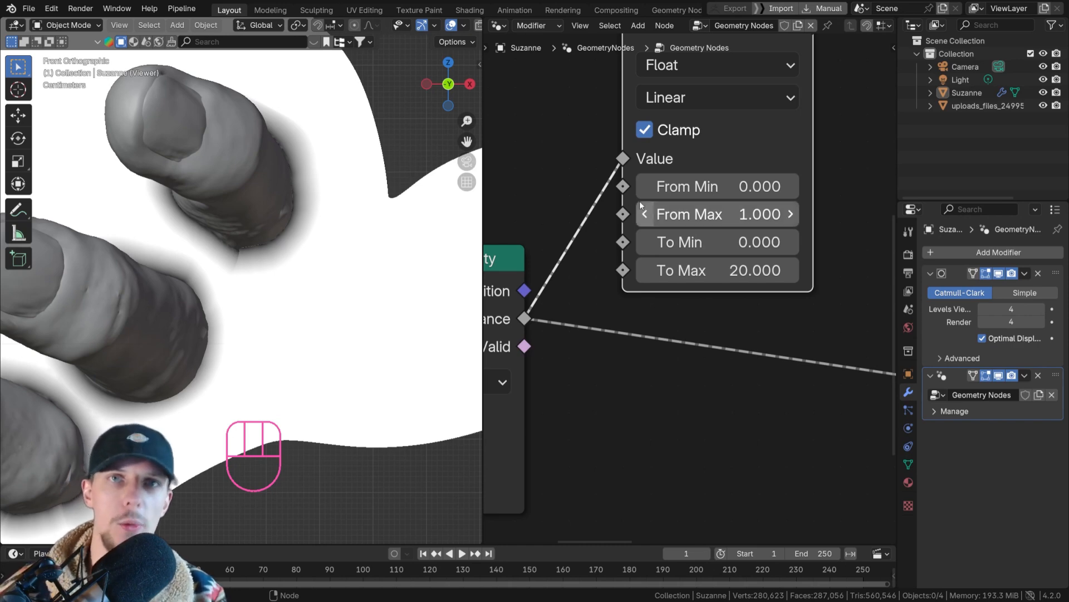
pyautogui.moveTo(752, 333); pyautogui.dragTo(722, 299, button='middle')
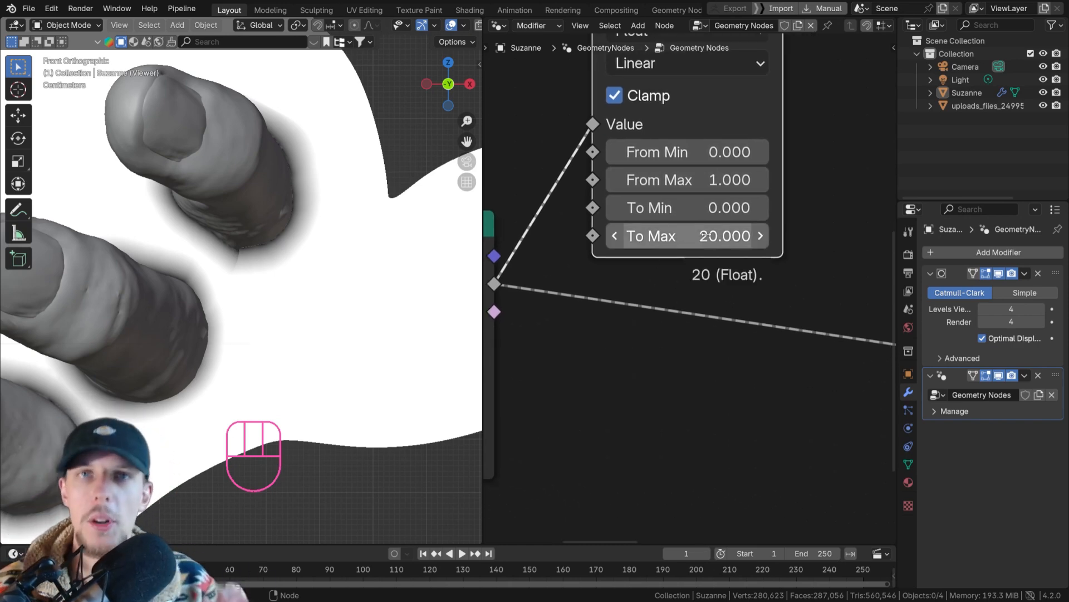
pyautogui.scroll(-6, 336, 276)
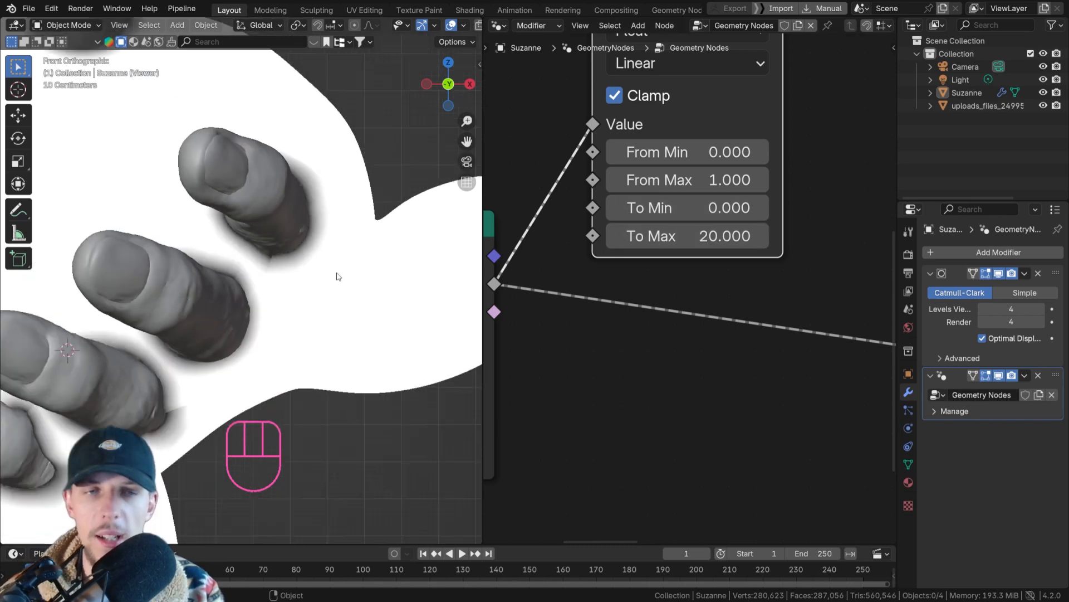
pyautogui.scroll(5, 302, 258)
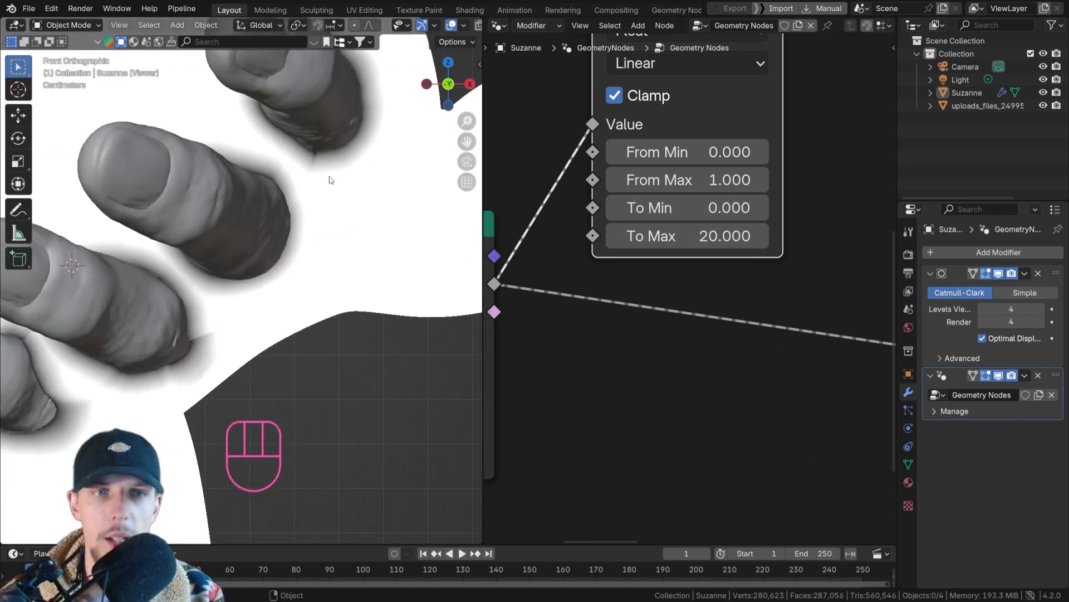
pyautogui.keyDown('shift'); pyautogui.moveTo(330, 179); pyautogui.dragTo(302, 204, button='middle'); pyautogui.keyUp('shift')
pyautogui.keyDown('shift'); pyautogui.moveTo(346, 112); pyautogui.dragTo(315, 174, button='middle'); pyautogui.keyUp('shift')
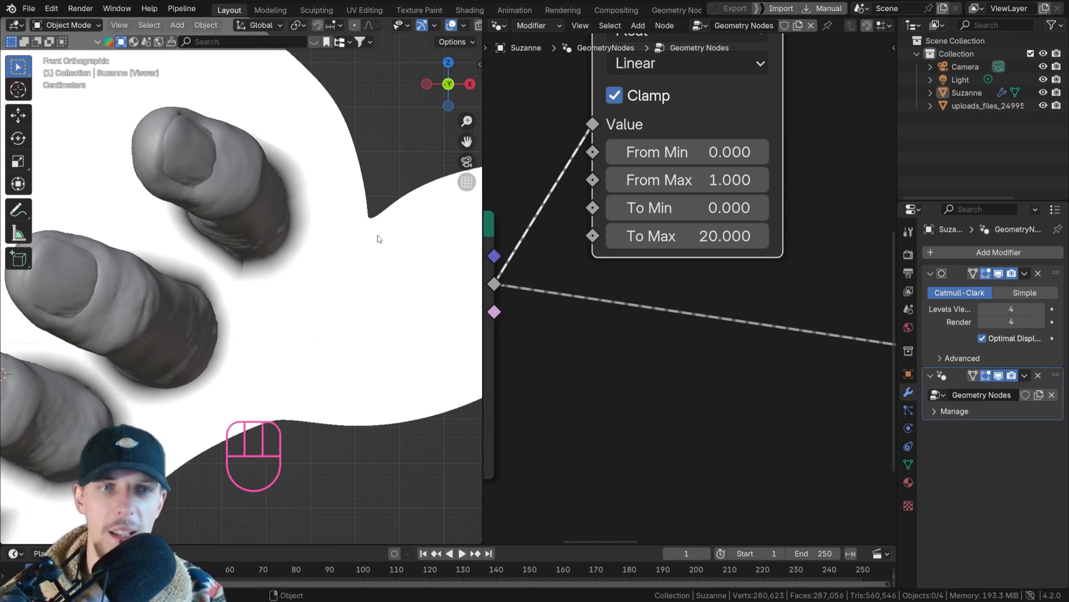
# Move the Map Range node back to make room between it and the Viewer node
pyautogui.scroll(-7, 724, 153)
pyautogui.moveTo(777, 106); pyautogui.dragTo(668, 208, button='middle')
pyautogui.moveTo(584, 204); pyautogui.dragTo(556, 216)
# Mark the dark falloff band along the fingertip's edge with annotation strokes and erase them
pyautogui.scroll(5, 305, 246)
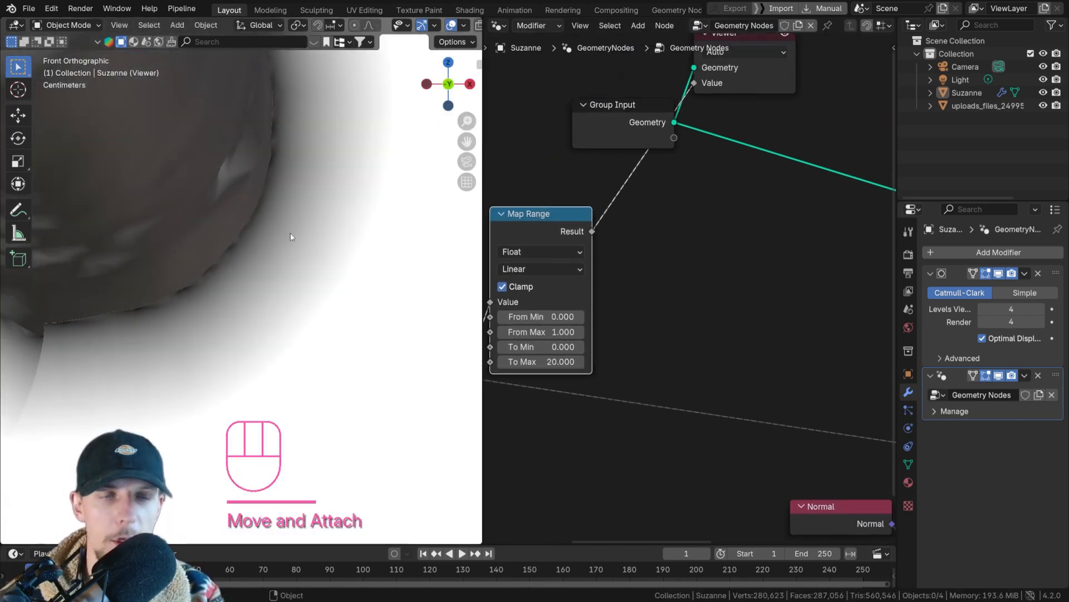
pyautogui.press('d')
pyautogui.moveTo(263, 225); pyautogui.dragTo(282, 167)
pyautogui.press('d')
pyautogui.press('d')
pyautogui.moveTo(283, 166); pyautogui.dragTo(269, 217, button='right')
pyautogui.press('d')
pyautogui.press('d')
pyautogui.press('d')
pyautogui.press('d')
pyautogui.press('d')
pyautogui.press('d')
pyautogui.press('d')
pyautogui.press('d')
pyautogui.press('d')
pyautogui.press('d')
pyautogui.press('d')
pyautogui.press('d')
pyautogui.press('d')
pyautogui.press('d')
pyautogui.press('d')
pyautogui.press('d')
pyautogui.press('d')
pyautogui.press('d')
pyautogui.press('d')
pyautogui.press('d')
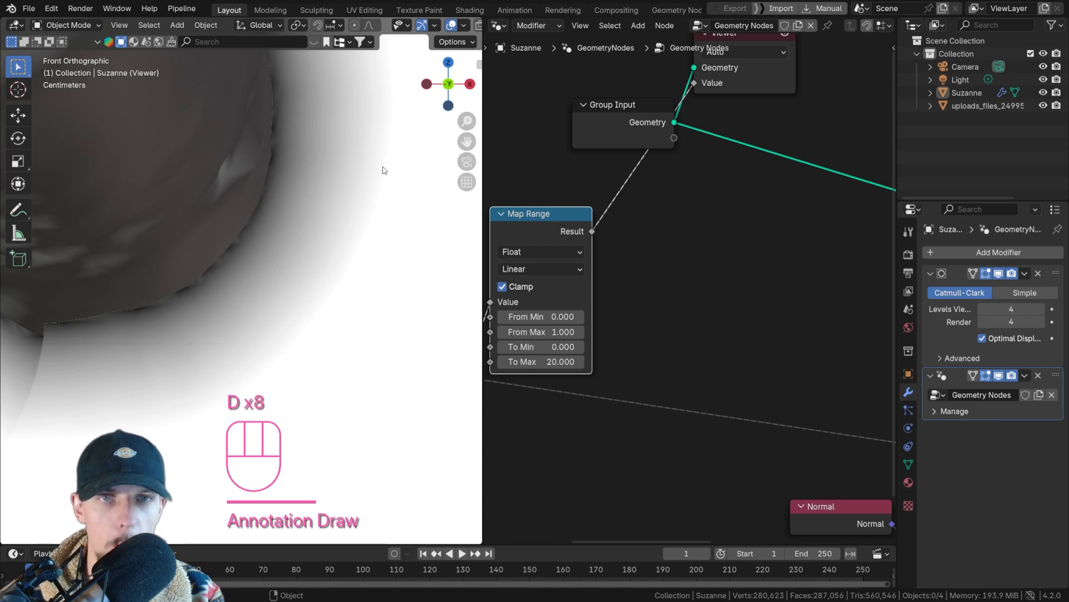
pyautogui.press('d')
pyautogui.press('d')
pyautogui.press('d')
pyautogui.press('d')
pyautogui.press('d')
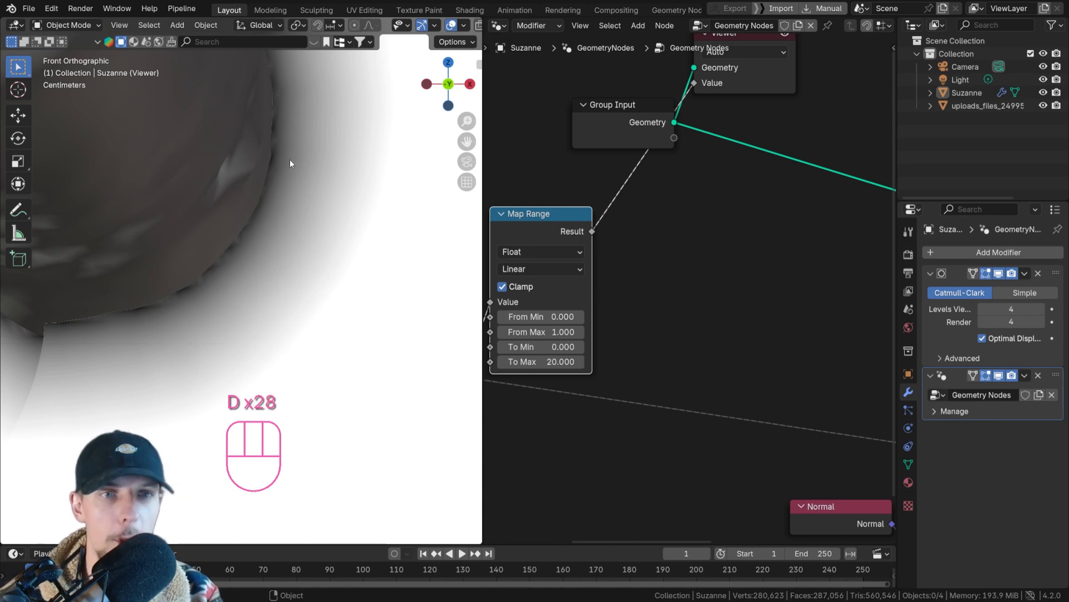
pyautogui.moveTo(293, 133)
pyautogui.mouseDown()
pyautogui.moveTo(245, 255)
pyautogui.moveTo(296, 149)
pyautogui.moveTo(267, 193)
pyautogui.moveTo(270, 170)
pyautogui.mouseUp()
pyautogui.press('d')
pyautogui.press('d')
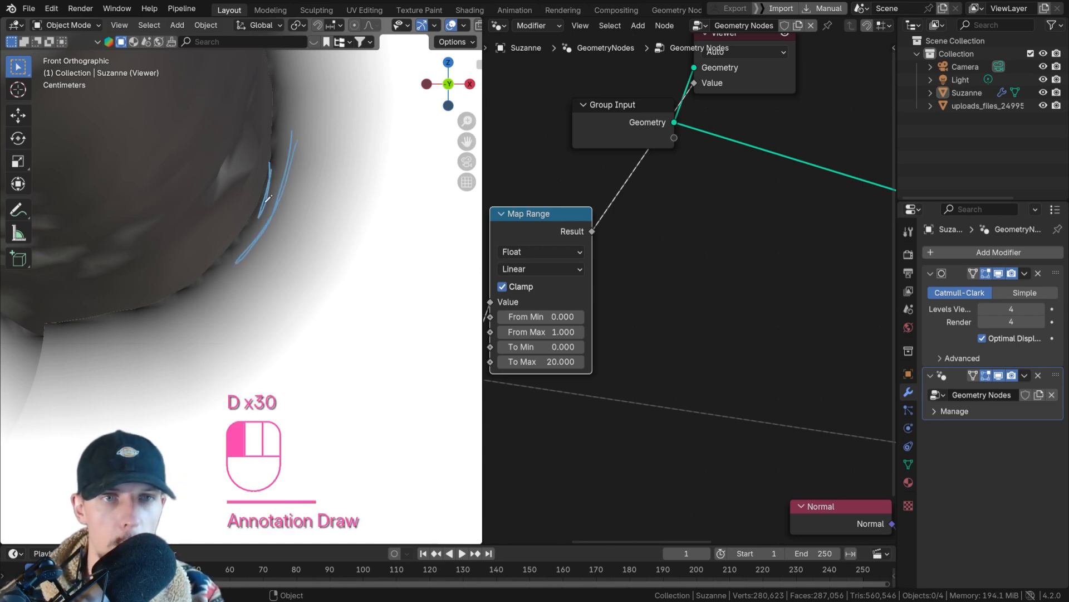
pyautogui.press('d')
pyautogui.press('d')
pyautogui.moveTo(273, 164)
pyautogui.mouseDown(button='right')
pyautogui.moveTo(250, 231)
pyautogui.moveTo(322, 124)
pyautogui.mouseUp(button='right')
pyautogui.press('d')
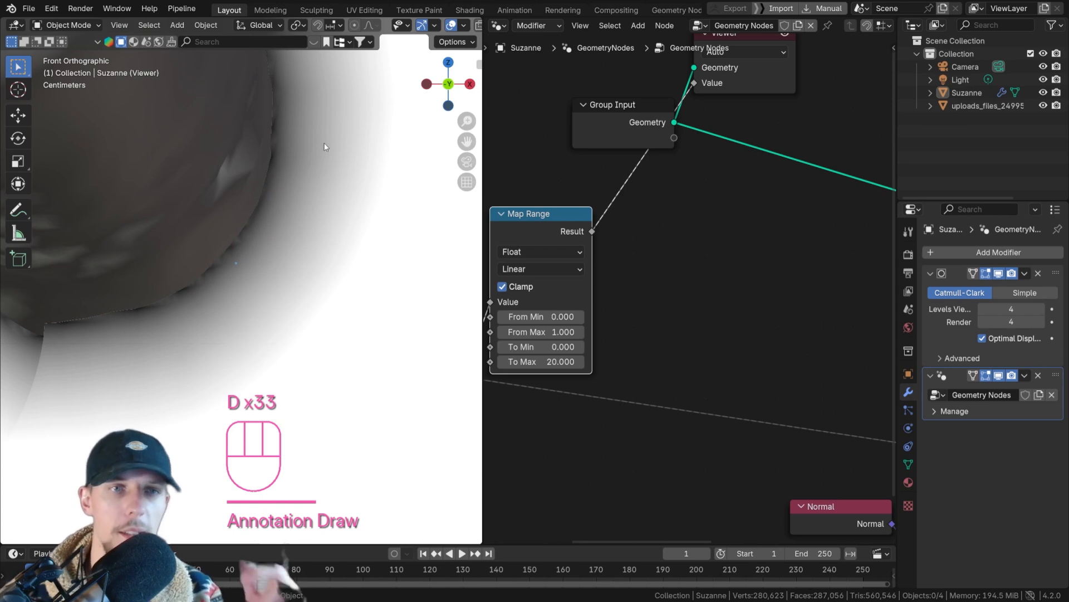
pyautogui.press('d')
pyautogui.rightClick(237, 264)
# Insert a Float Curve node between the Map Range Result output and the Viewer's Value input
pyautogui.scroll(-6, 301, 220)
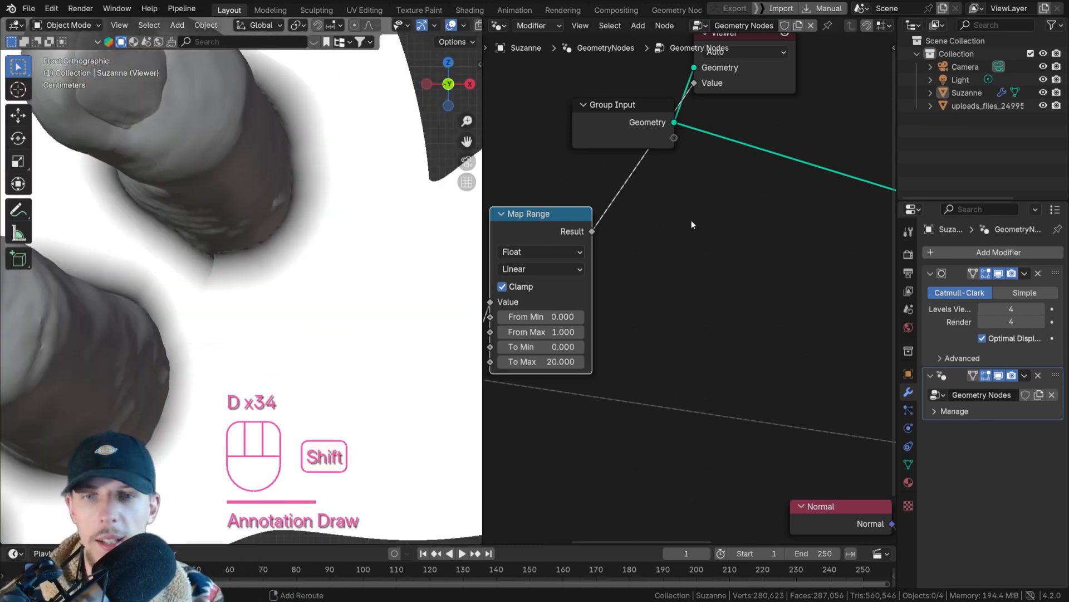
pyautogui.scroll(-1, 659, 202)
pyautogui.hotkey('shift', 'a')
pyautogui.write('float')
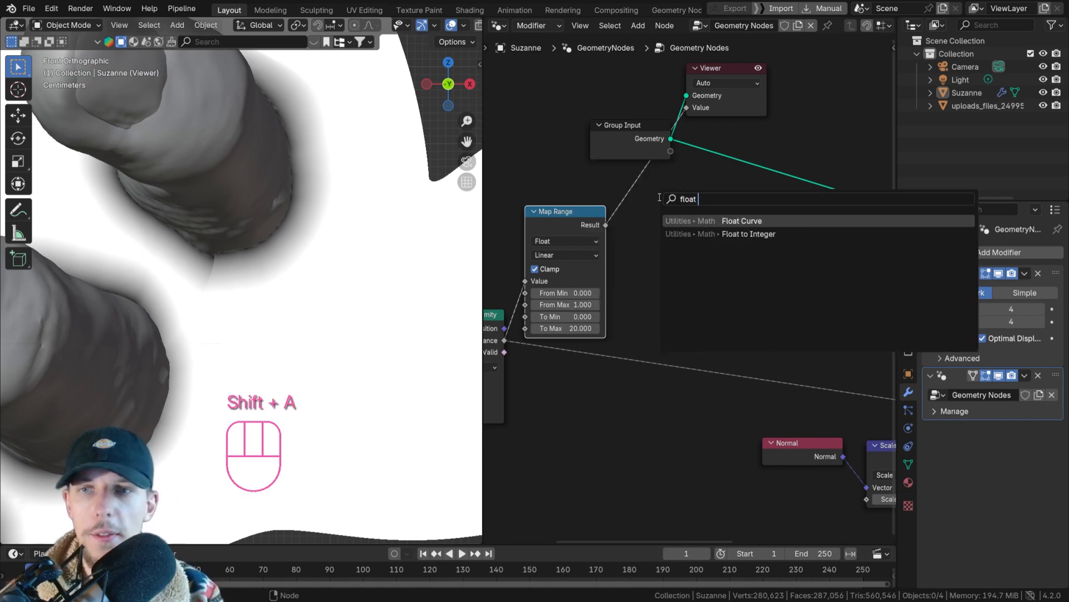
pyautogui.press('Return')
pyautogui.click(610, 167)
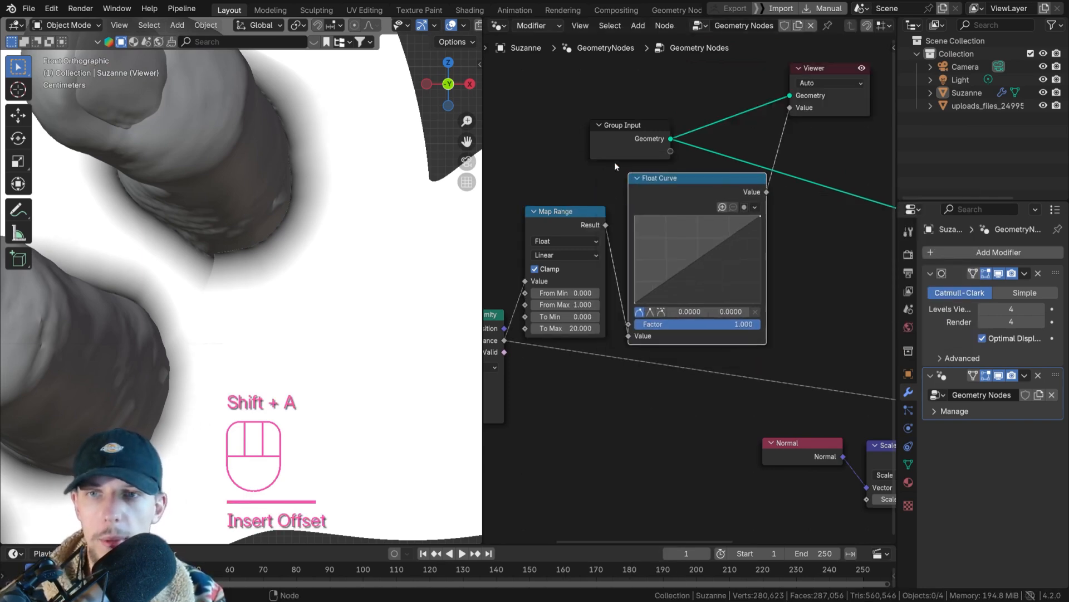
# Shape the Float Curve into an arch, lowering its end point to 0 and adding a peak at 0.3975, 1.0
pyautogui.scroll(2, 680, 267)
pyautogui.scroll(-2, 540, 266)
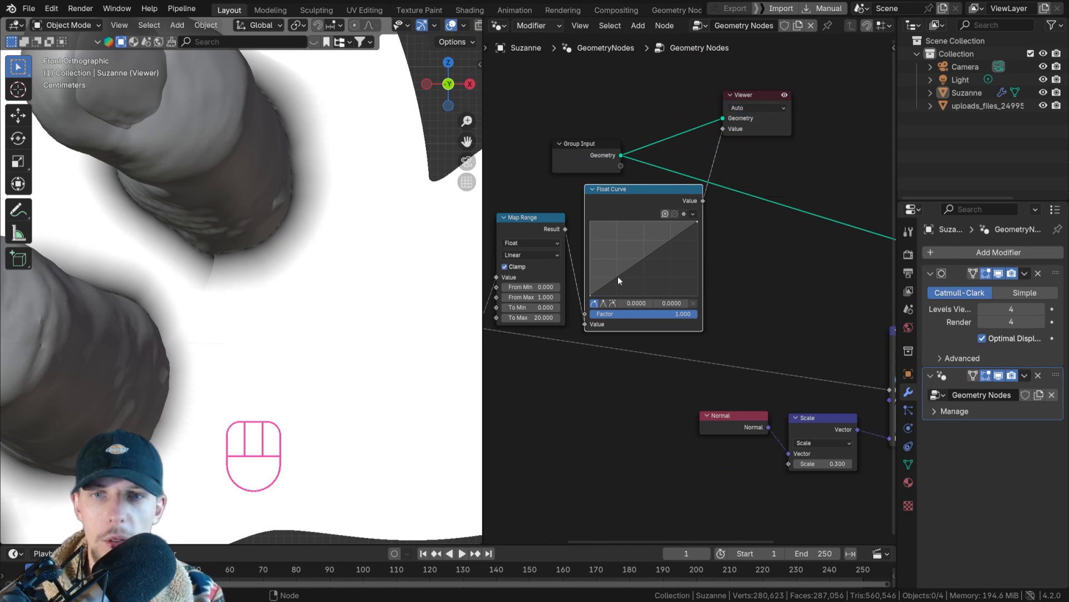
pyautogui.scroll(2, 635, 272)
pyautogui.moveTo(713, 209); pyautogui.dragTo(714, 299)
pyautogui.moveTo(638, 300); pyautogui.dragTo(632, 207)
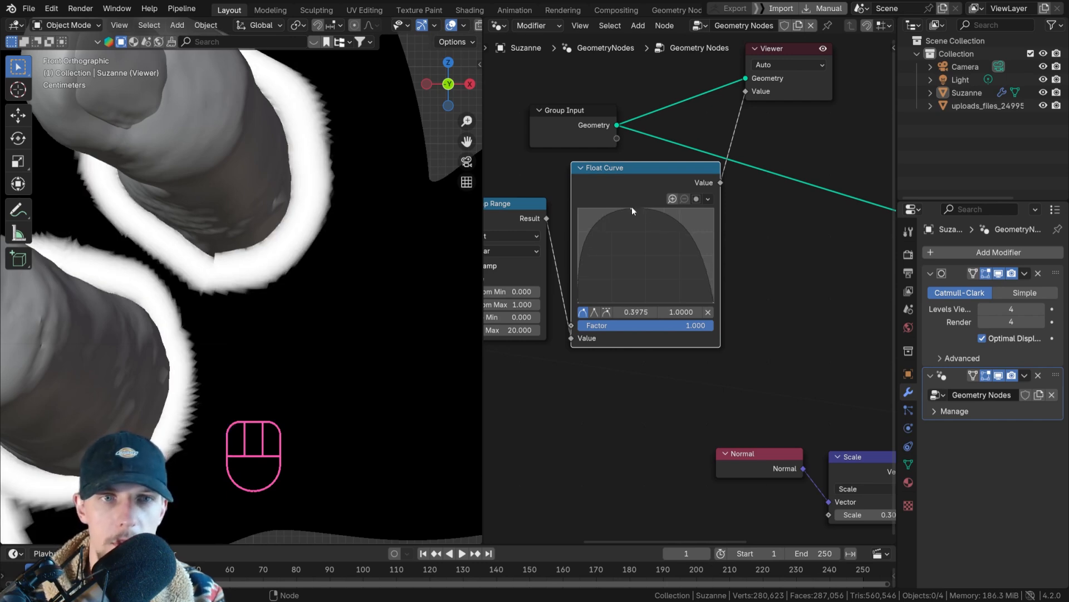
# Reshape the Float Curve into a bell, adding low points on both sides of its peak at 0.3975, 1.0
pyautogui.moveTo(686, 227); pyautogui.dragTo(679, 291)
pyautogui.moveTo(591, 240); pyautogui.dragTo(648, 221, button='middle')
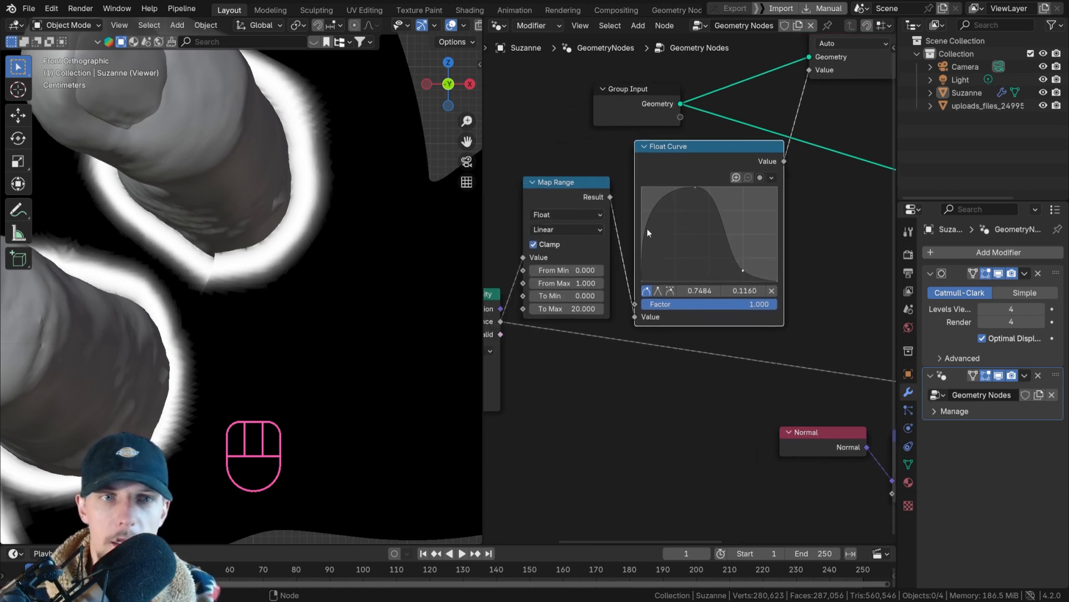
pyautogui.moveTo(645, 238); pyautogui.dragTo(649, 280)
pyautogui.moveTo(695, 187); pyautogui.dragTo(691, 188)
pyautogui.moveTo(652, 277); pyautogui.dragTo(660, 276)
pyautogui.moveTo(689, 189); pyautogui.dragTo(695, 189)
pyautogui.scroll(-5, 260, 177)
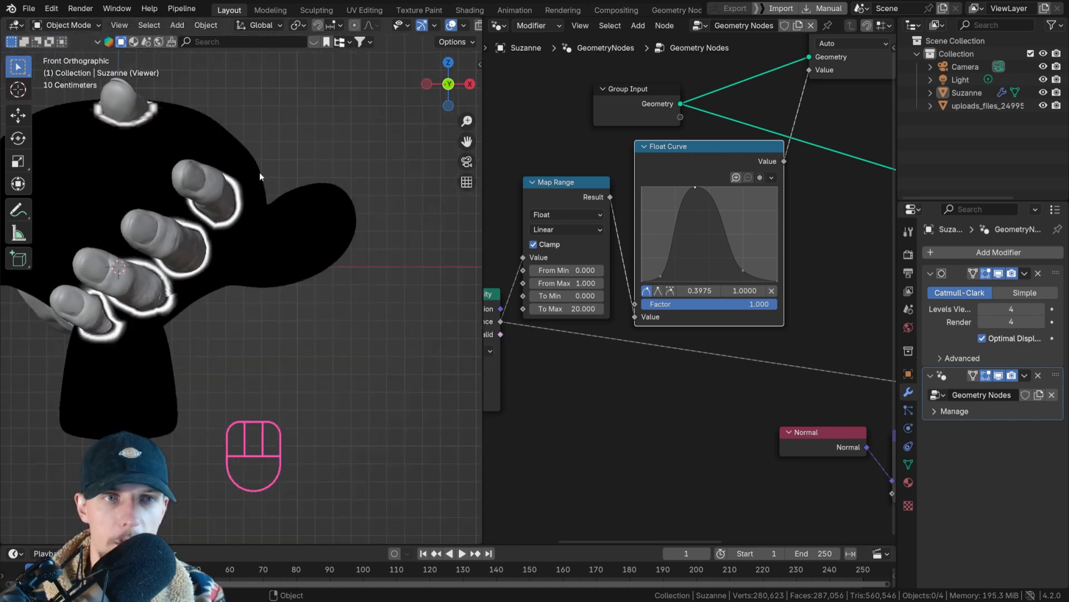
pyautogui.scroll(5, 203, 189)
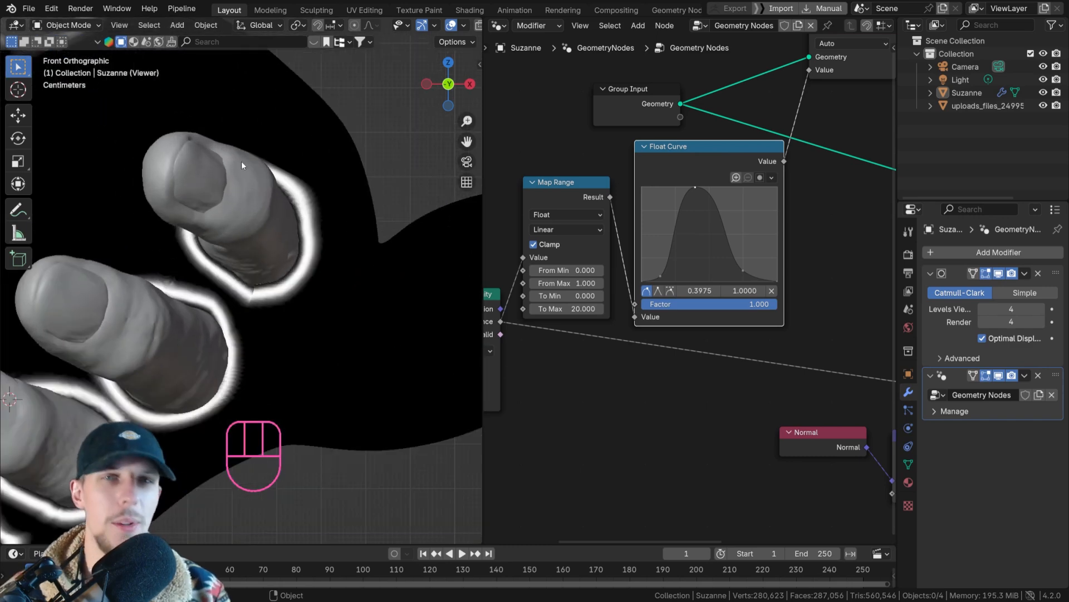
# Move the Group Input node up beside the Viewer node
pyautogui.scroll(-3, 756, 243)
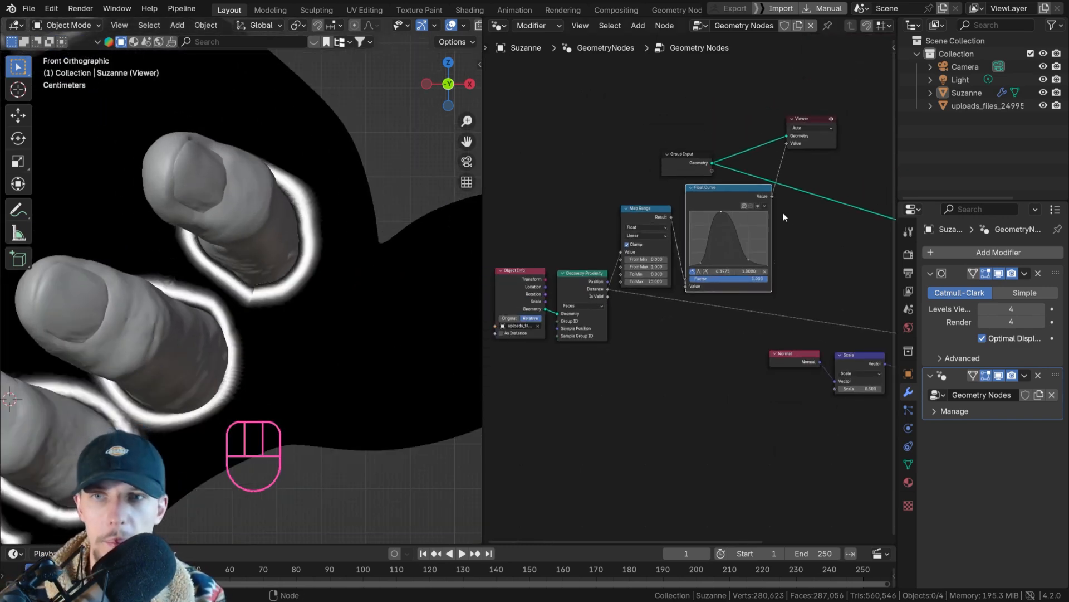
pyautogui.moveTo(763, 189); pyautogui.dragTo(694, 223, button='middle')
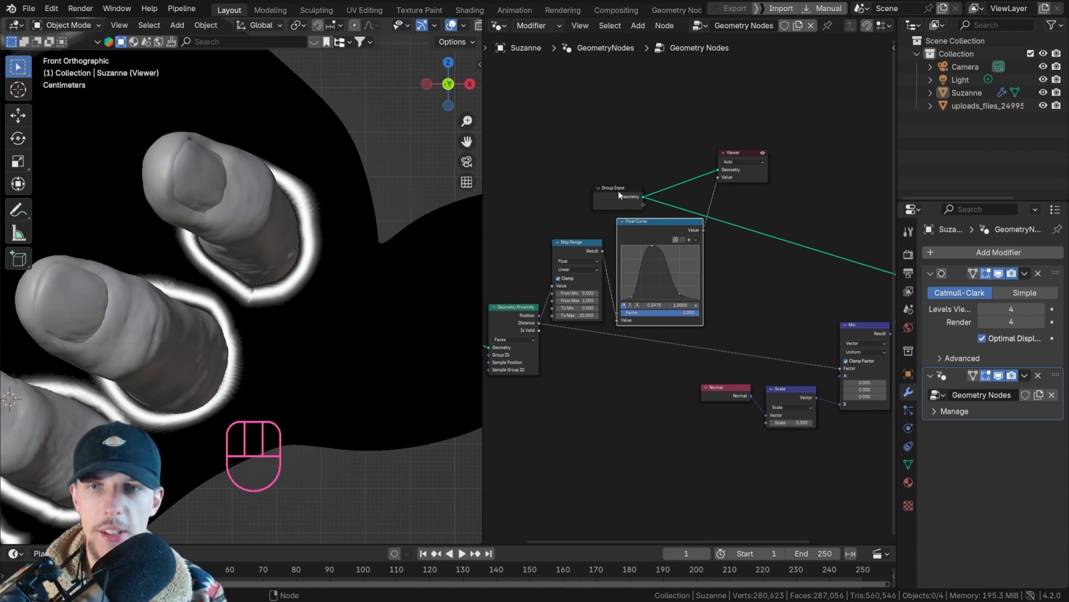
pyautogui.moveTo(619, 191); pyautogui.dragTo(684, 154)
pyautogui.moveTo(561, 297); pyautogui.dragTo(617, 259, button='middle')
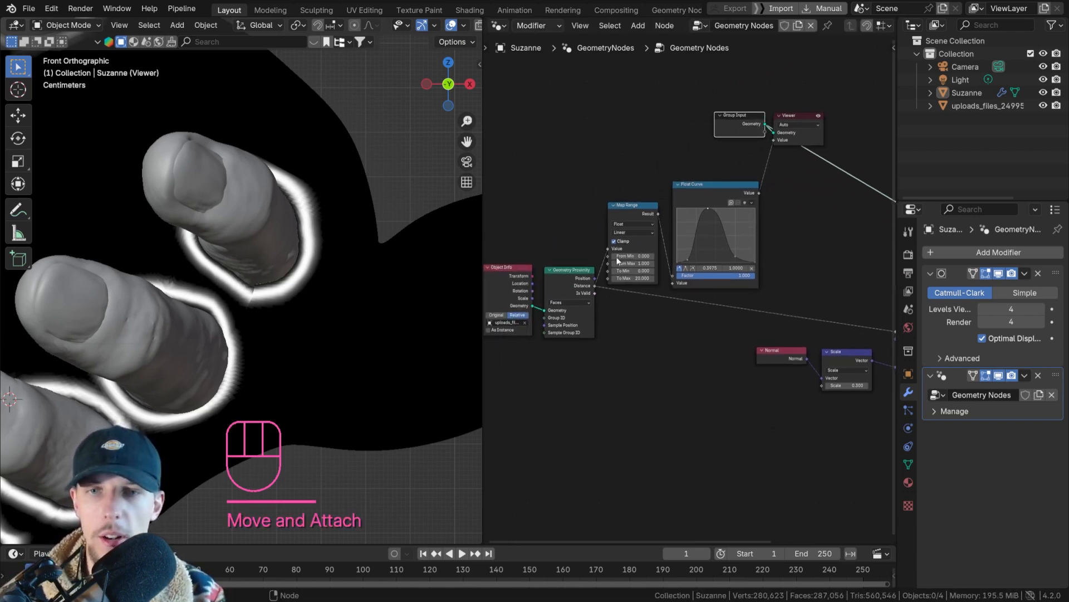
# Line up the Geometry Proximity, Object Info and Float Curve nodes in one row with the Map Range node
pyautogui.scroll(-4, 617, 259)
pyautogui.scroll(3, 727, 243)
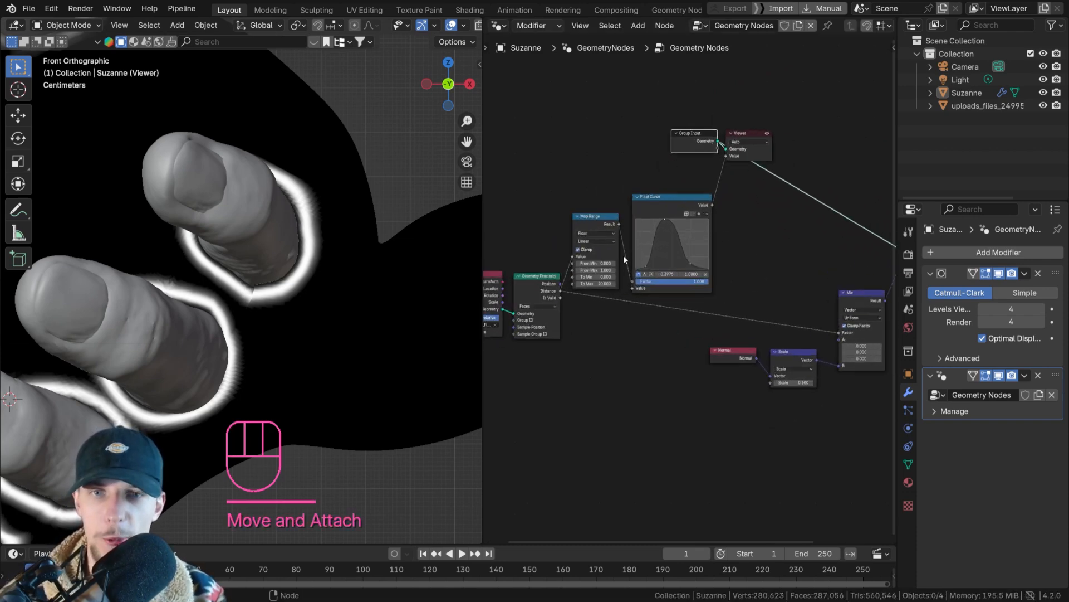
pyautogui.moveTo(535, 277); pyautogui.dragTo(532, 218)
pyautogui.moveTo(490, 286); pyautogui.dragTo(594, 271, button='middle')
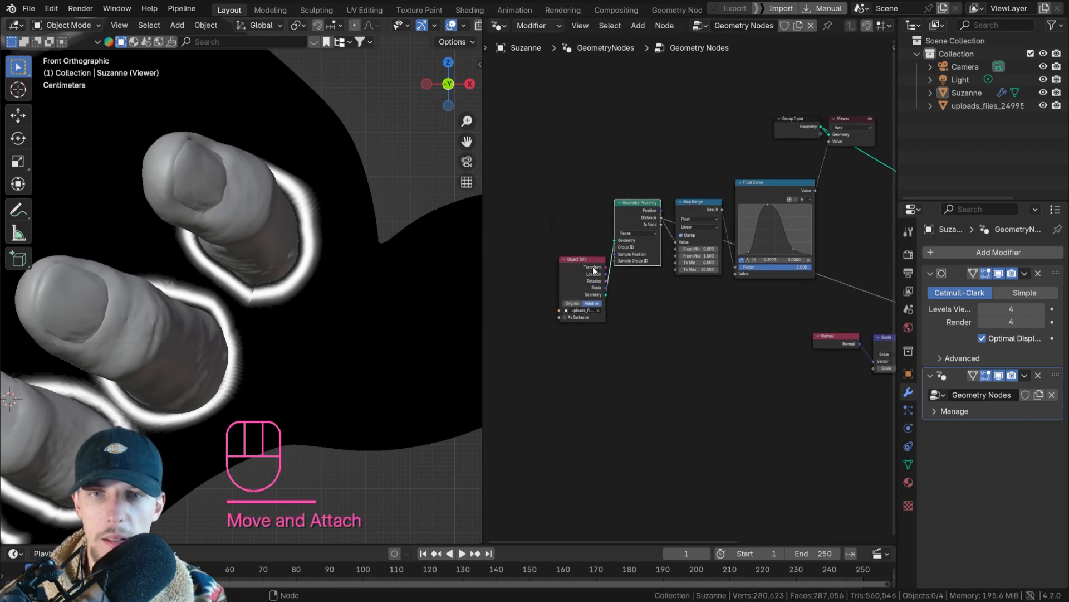
pyautogui.moveTo(594, 271); pyautogui.dragTo(591, 214)
pyautogui.moveTo(678, 207); pyautogui.dragTo(588, 227, button='middle')
pyautogui.click(674, 216)
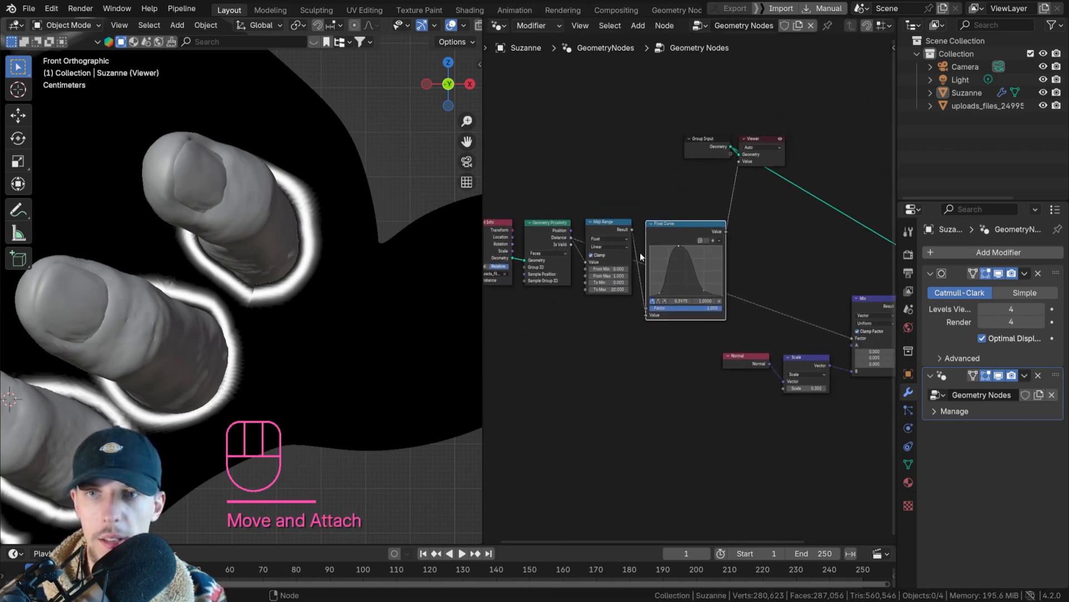
# Join the Object Info, Geometry Proximity, Map Range and Float Curve nodes in a frame labelled Mask Setup
pyautogui.scroll(-2, 640, 253)
pyautogui.moveTo(541, 202); pyautogui.dragTo(781, 276)
pyautogui.scroll(2, 737, 228)
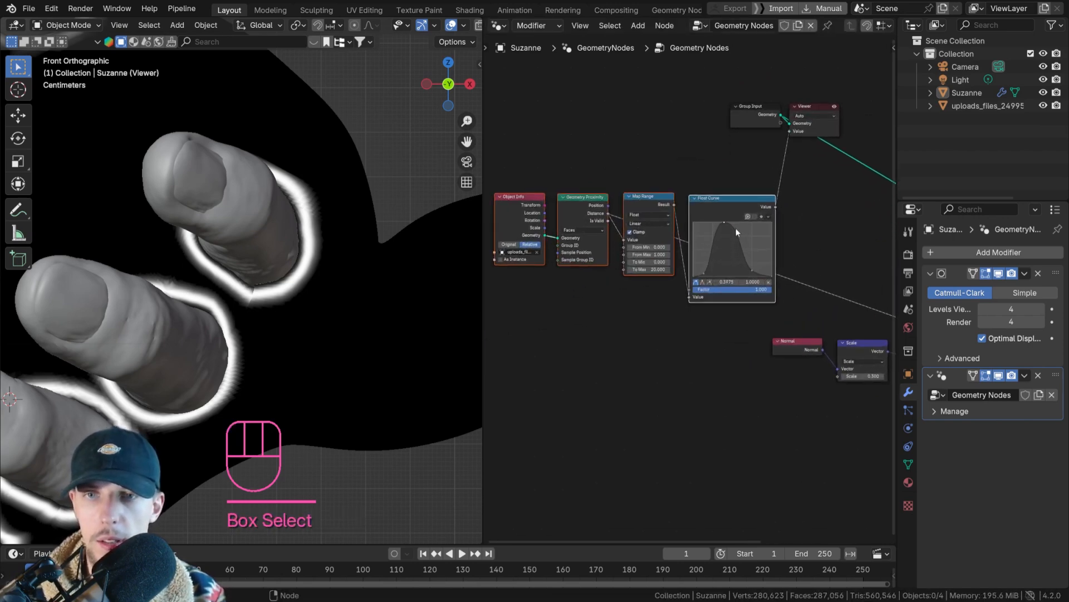
pyautogui.hotkey('ctrl', 'j')
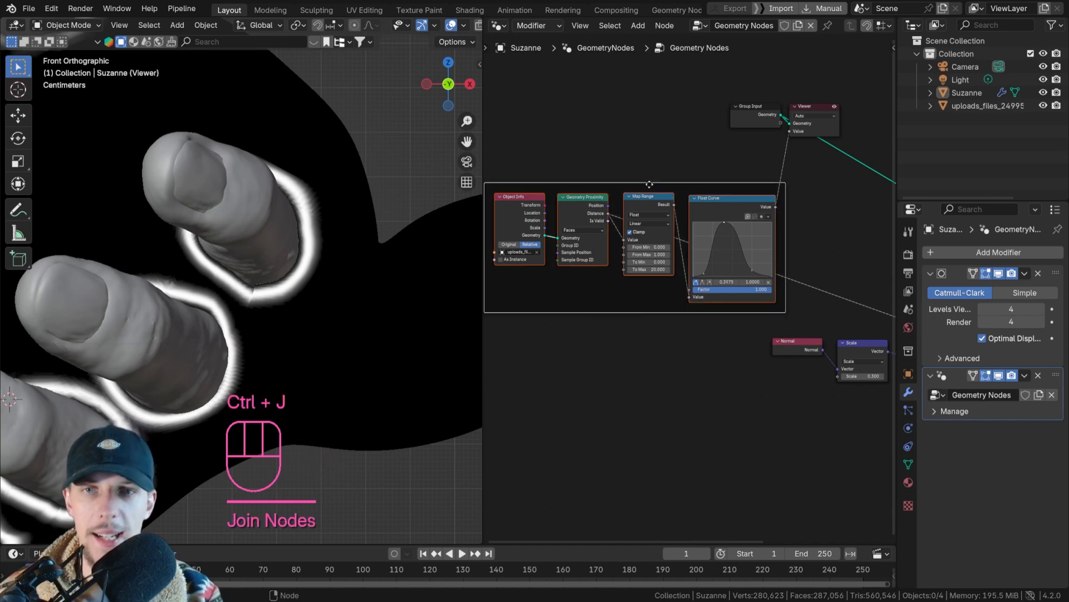
pyautogui.press('F2')
pyautogui.write('Ma')
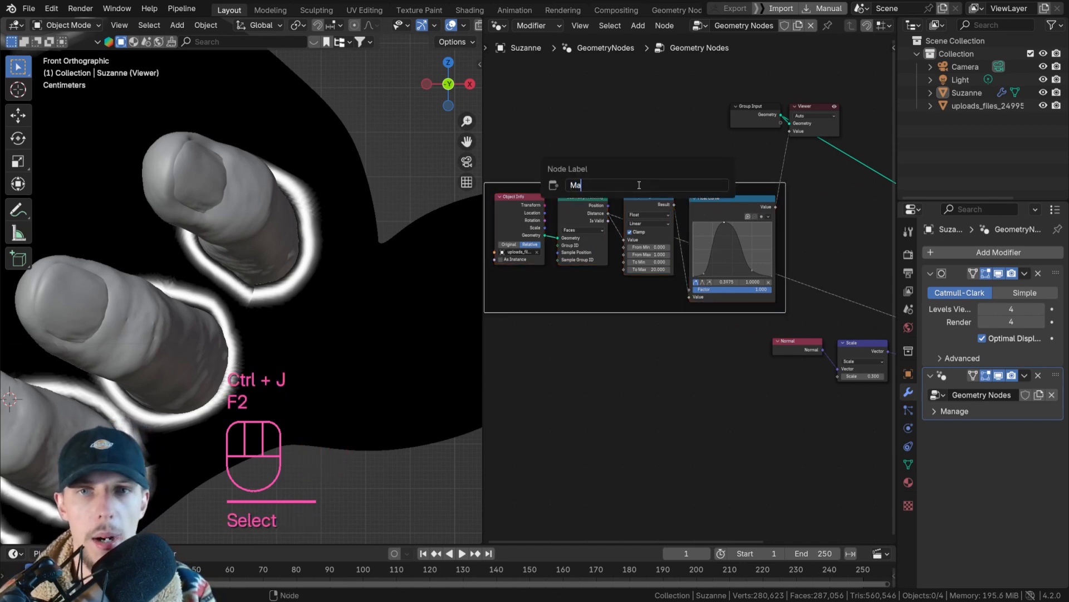
pyautogui.write('sk Setup')
pyautogui.press('Return')
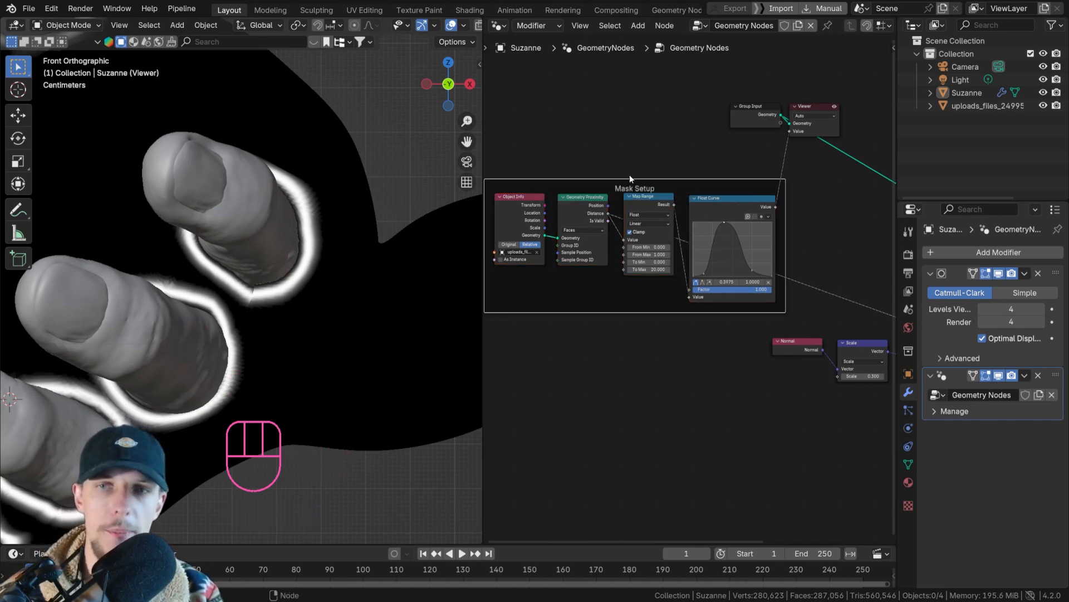
# Move the Mask Setup frame up and connect the Float Curve Value output to the Mix node's Factor input
pyautogui.scroll(-2, 752, 187)
pyautogui.press('g')
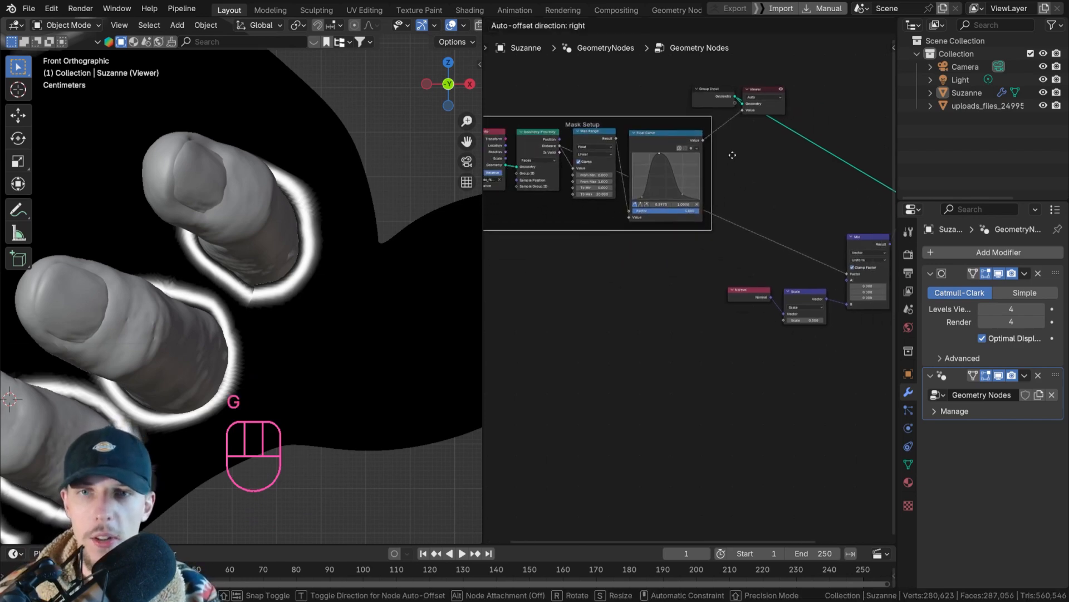
pyautogui.click(752, 170)
pyautogui.moveTo(752, 170); pyautogui.dragTo(700, 191, button='middle')
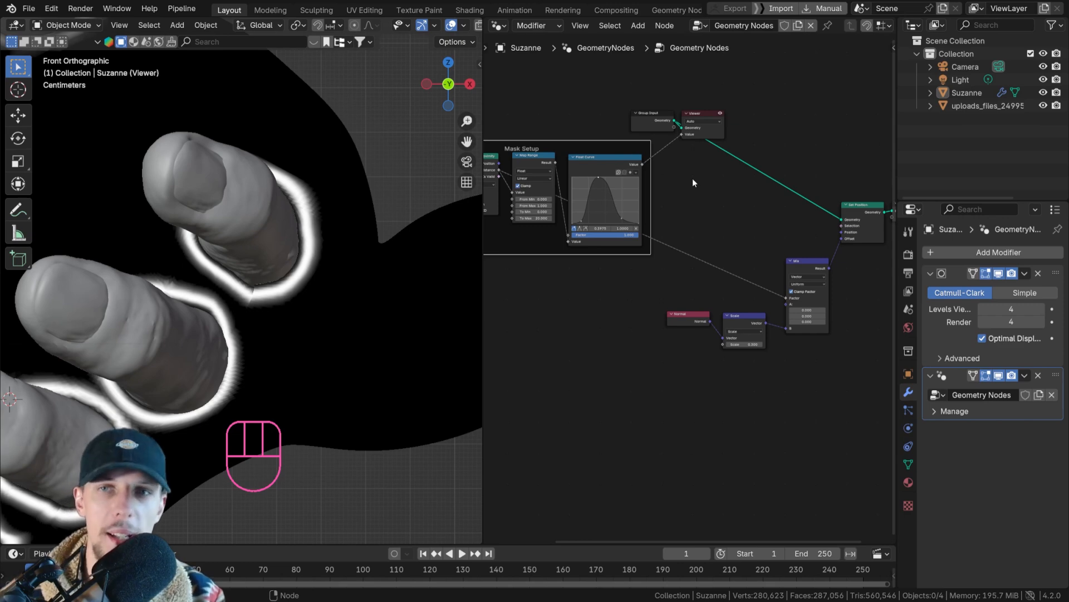
pyautogui.scroll(3, 670, 205)
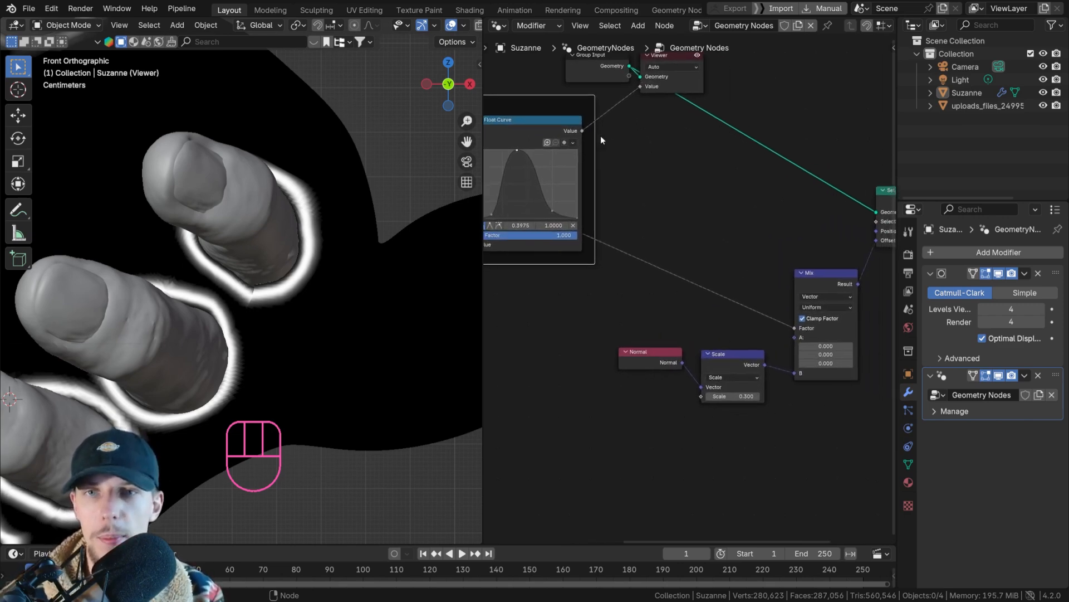
pyautogui.moveTo(585, 131); pyautogui.dragTo(795, 329)
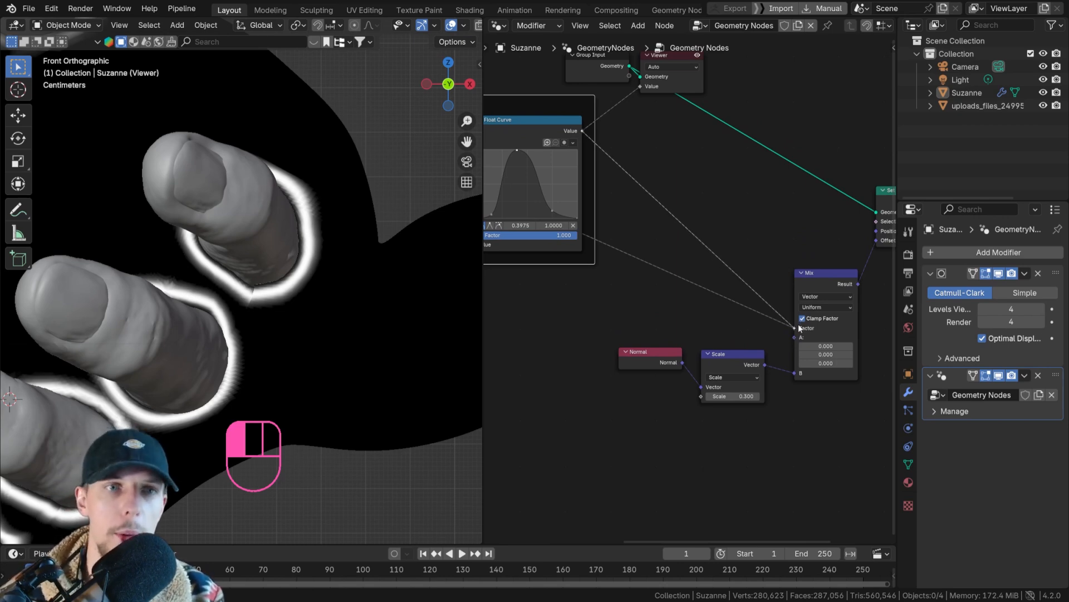
pyautogui.moveTo(799, 328); pyautogui.dragTo(797, 328)
# Delete the Viewer node and move the Group Input node next to the Set Position node
pyautogui.scroll(-3, 787, 305)
pyautogui.moveTo(791, 218); pyautogui.dragTo(653, 188, button='middle')
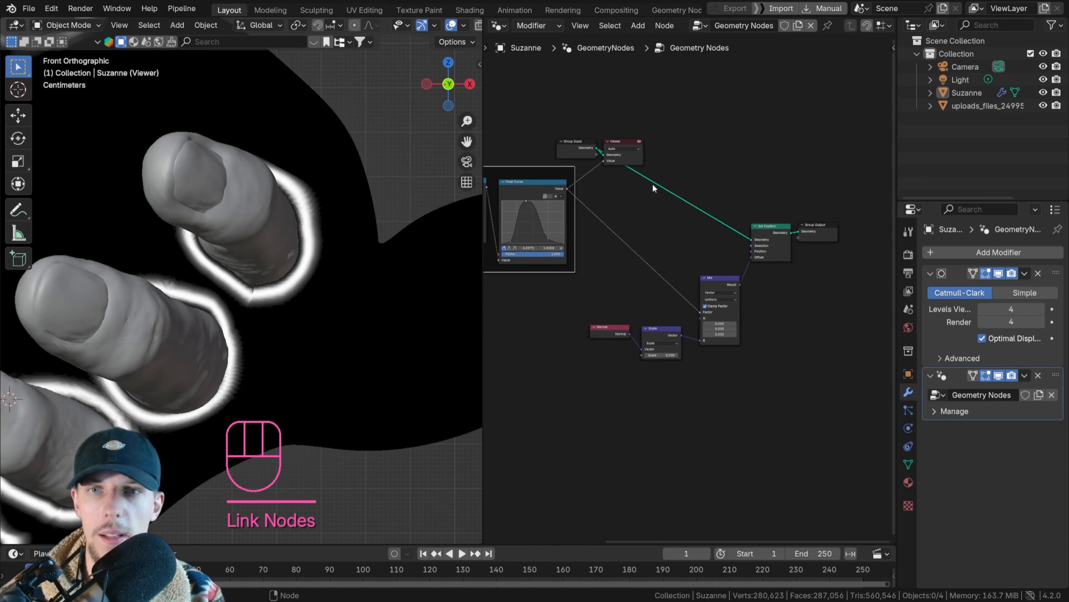
pyautogui.click(626, 141)
pyautogui.hotkey('ctrl', 'x')
pyautogui.moveTo(587, 148); pyautogui.dragTo(726, 231)
# Set the Scale node's scale to 0.05 to reduce the displacement around the fingers, and save the file
pyautogui.scroll(-4, 359, 323)
pyautogui.keyDown('shift'); pyautogui.moveTo(176, 365); pyautogui.dragTo(279, 276, button='middle'); pyautogui.keyUp('shift')
pyautogui.scroll(2, 279, 277)
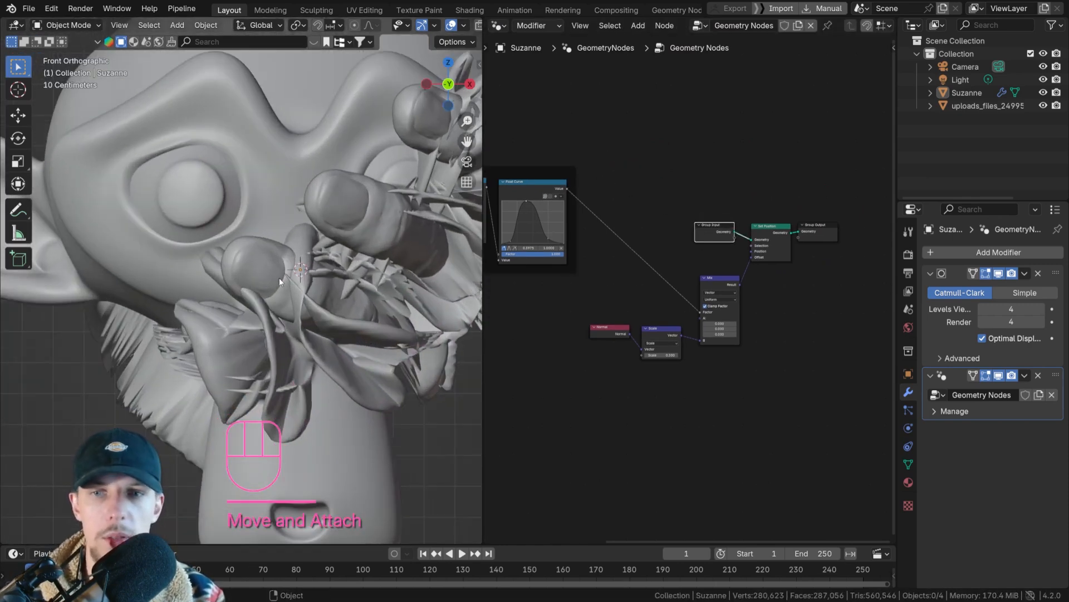
pyautogui.scroll(-3, 279, 277)
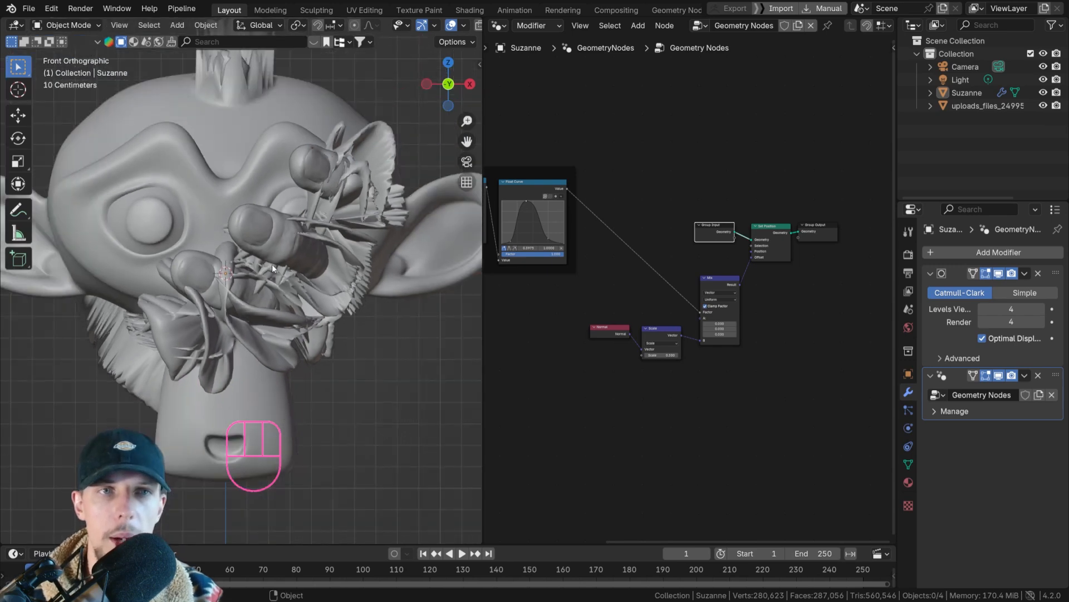
pyautogui.scroll(5, 653, 325)
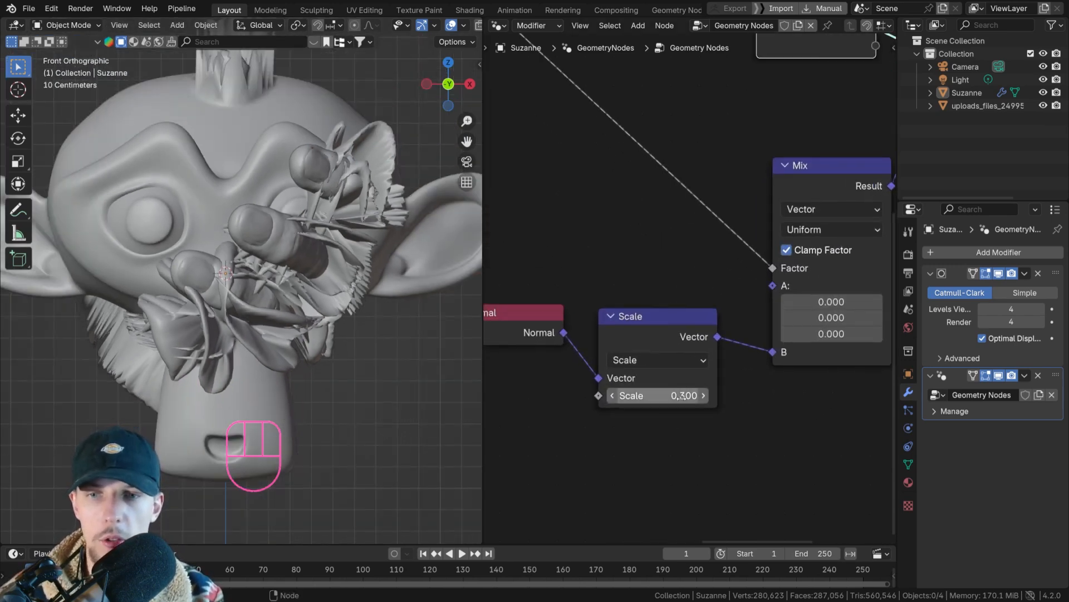
pyautogui.click(680, 397)
pyautogui.write('.0')
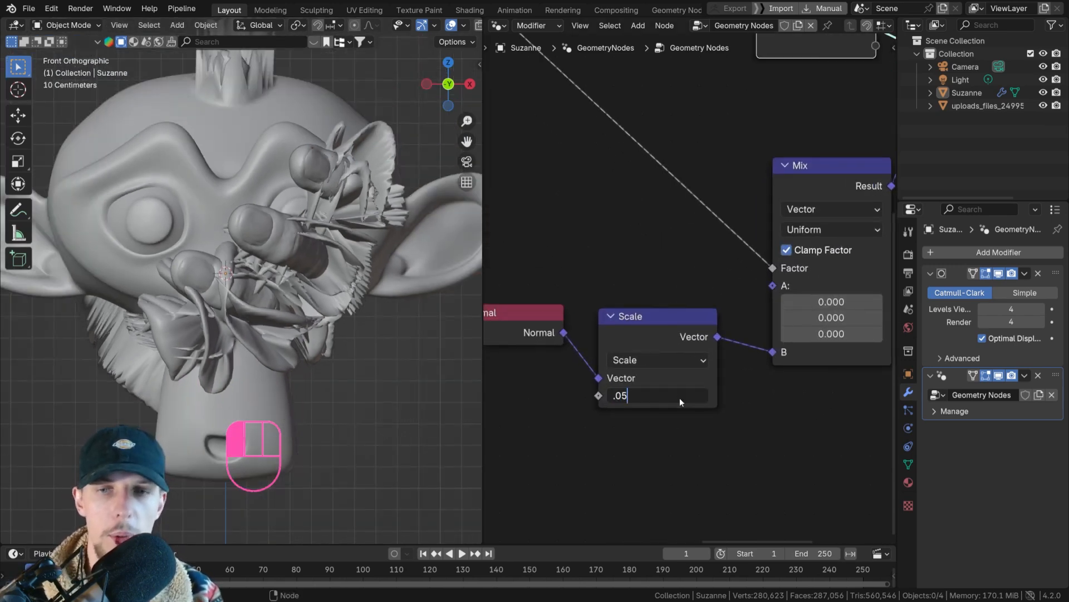
pyautogui.write('5')
pyautogui.press('Return')
pyautogui.moveTo(290, 163); pyautogui.dragTo(330, 194, button='middle')
pyautogui.press('KP_1')
pyautogui.hotkey('ctrl', 's')
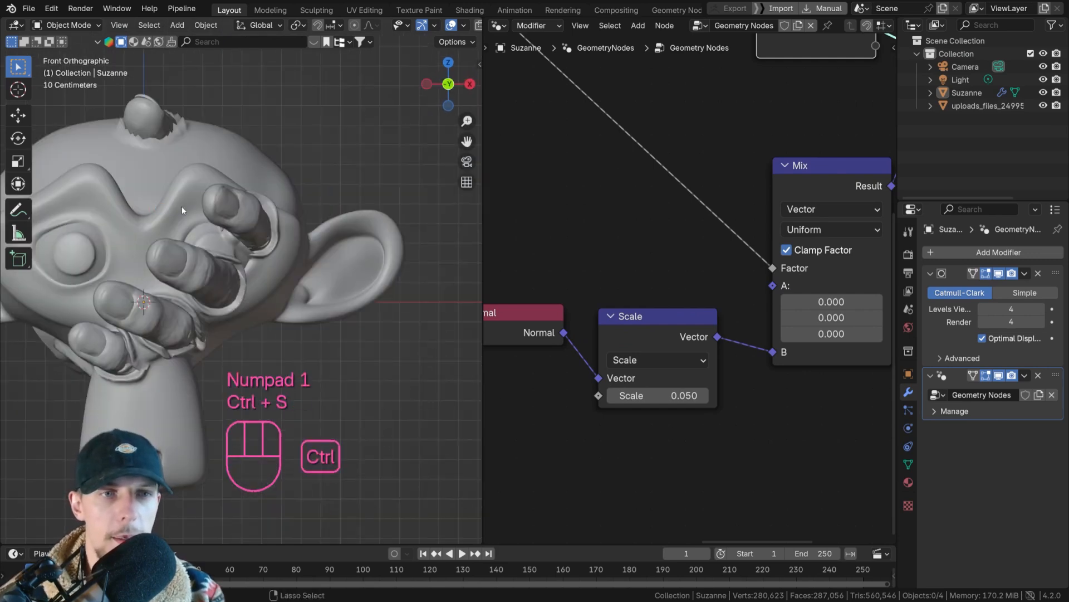
# Examine the displaced folds around the fingers up close and from the front, and save the file
pyautogui.keyDown('shift'); pyautogui.moveTo(181, 206); pyautogui.dragTo(284, 196, button='middle'); pyautogui.keyUp('shift')
pyautogui.scroll(1, 273, 229)
pyautogui.scroll(2, 350, 300)
pyautogui.keyDown('shift'); pyautogui.moveTo(352, 299); pyautogui.dragTo(241, 253, button='middle'); pyautogui.keyUp('shift')
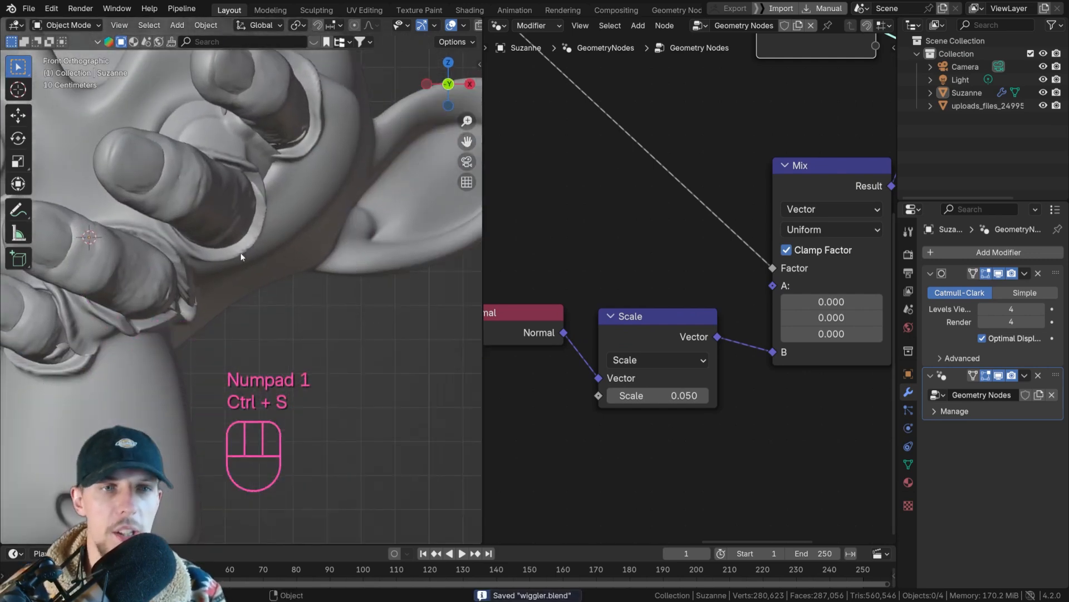
pyautogui.scroll(-2, 256, 248)
pyautogui.keyDown('shift'); pyautogui.moveTo(178, 209); pyautogui.dragTo(243, 293, button='middle'); pyautogui.keyUp('shift')
pyautogui.press('KP_1')
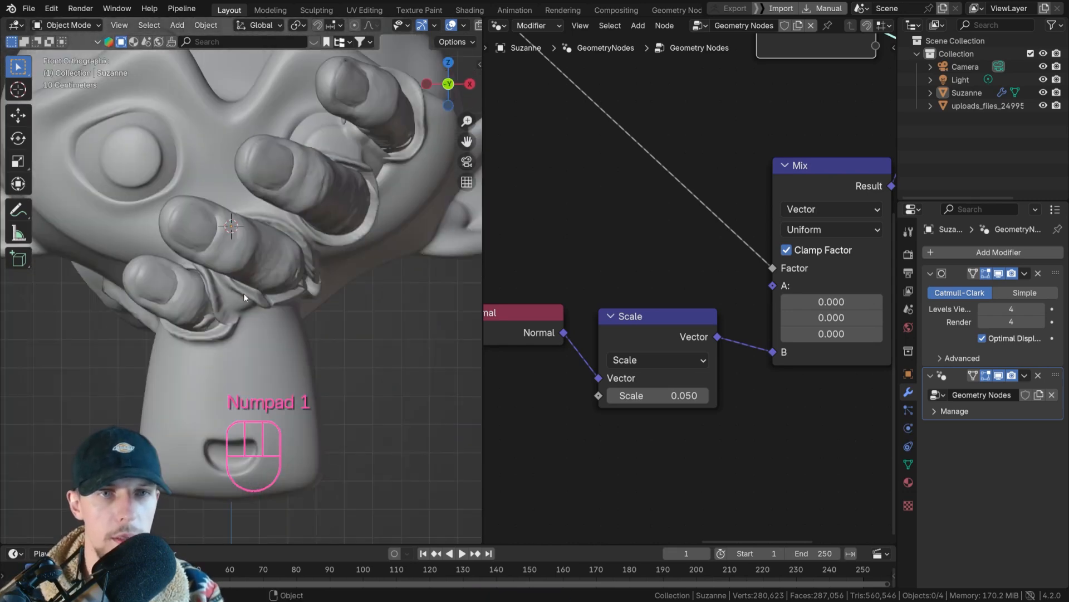
pyautogui.scroll(-5, 340, 314)
pyautogui.hotkey('ctrl', 's')
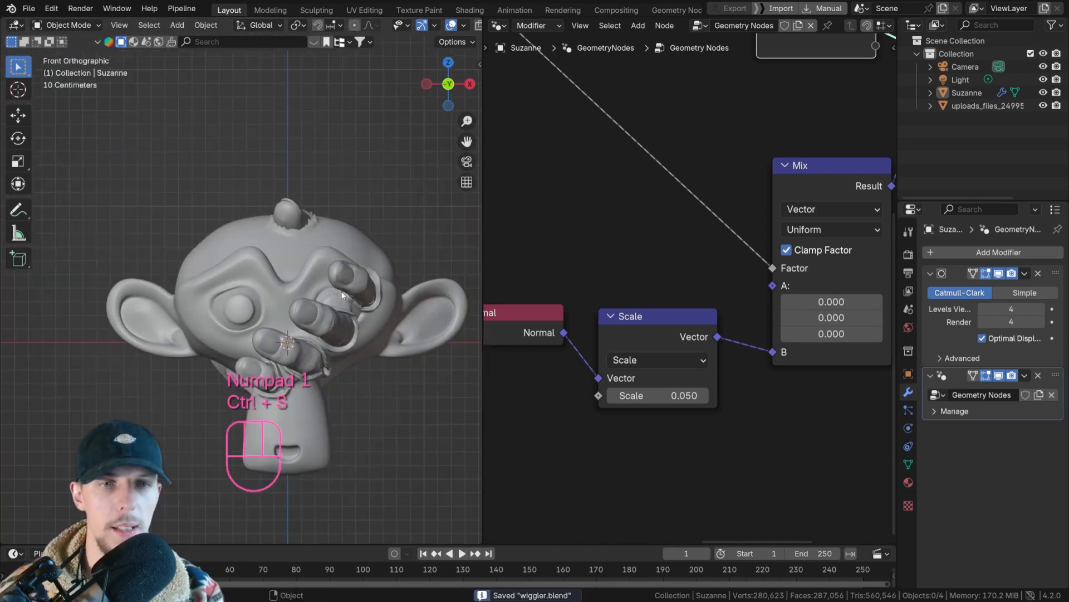
pyautogui.scroll(3, 334, 312)
pyautogui.click(306, 221)
pyautogui.scroll(-4, 305, 220)
pyautogui.press('g')
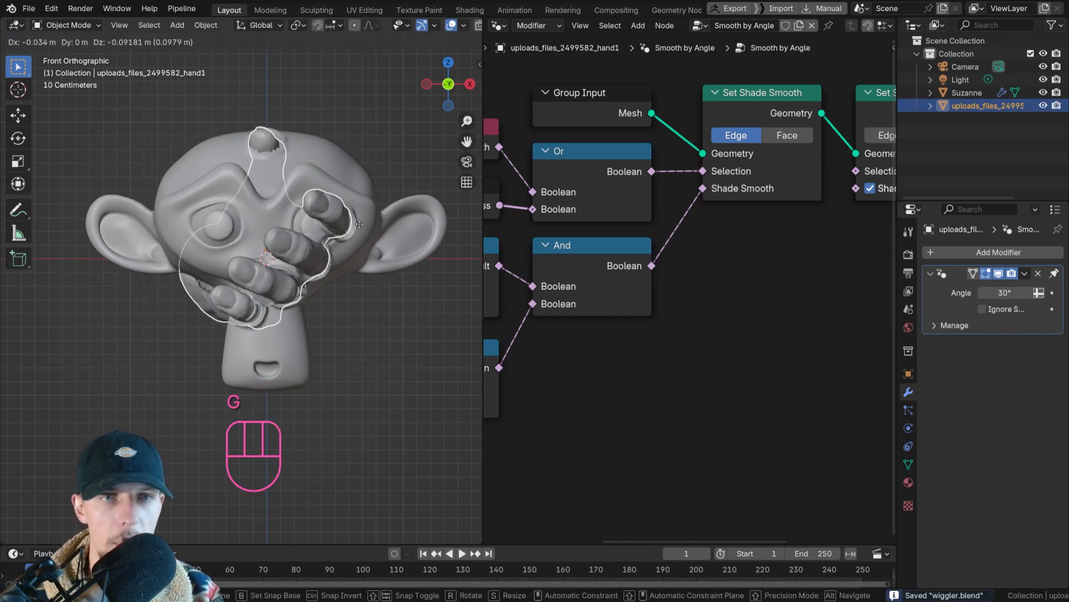
pyautogui.press('Escape')
# Select the monkey head, set its Scale node's scale to 0.025, and save the file
pyautogui.click(267, 175)
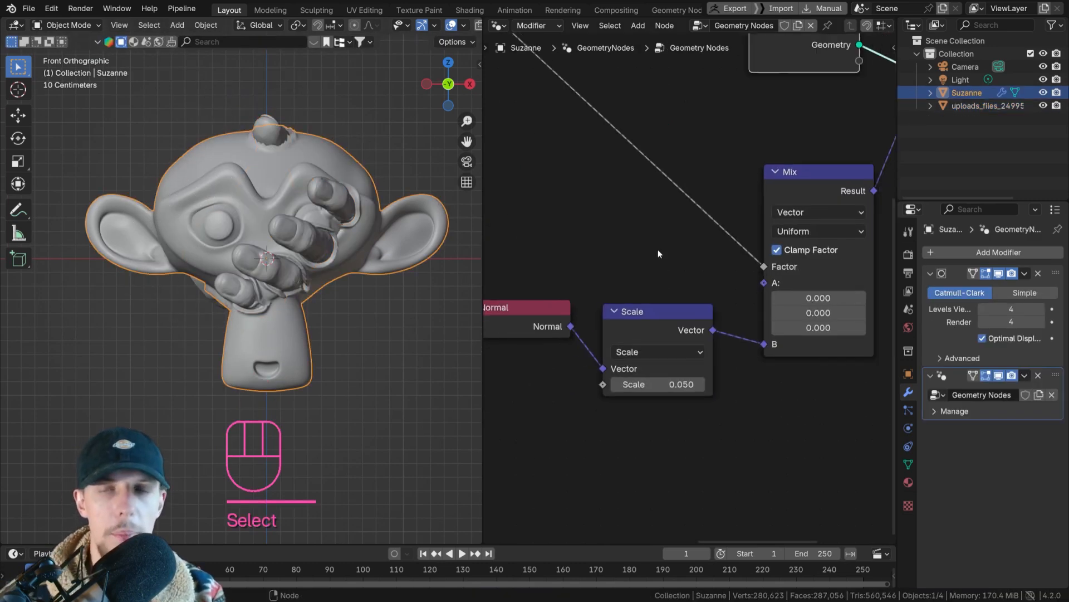
pyautogui.scroll(-4, 657, 253)
pyautogui.moveTo(873, 458); pyautogui.dragTo(631, 165)
pyautogui.scroll(3, 578, 290)
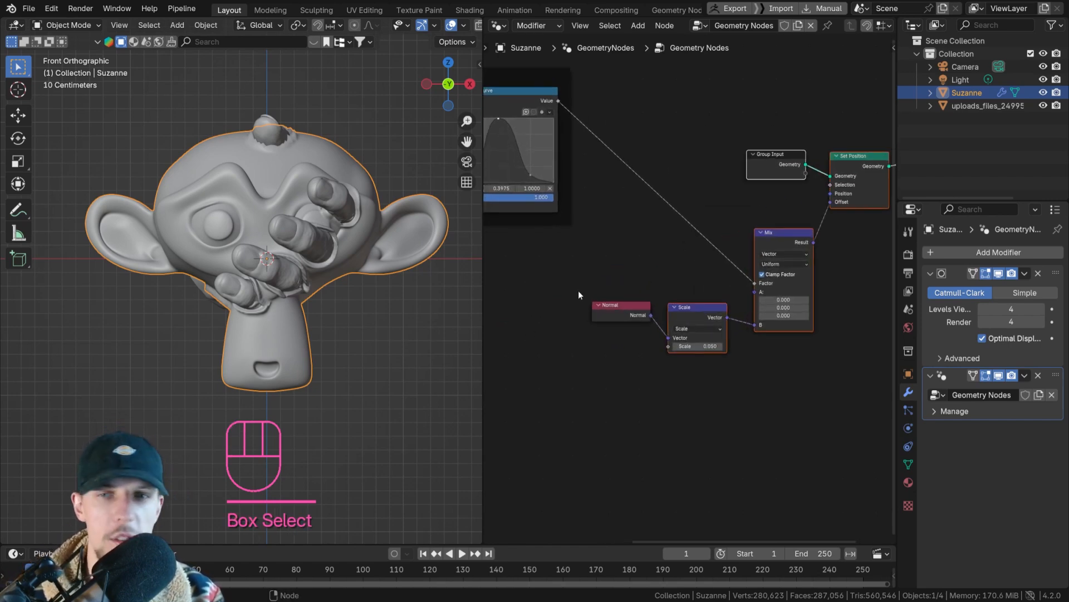
pyautogui.scroll(4, 390, 295)
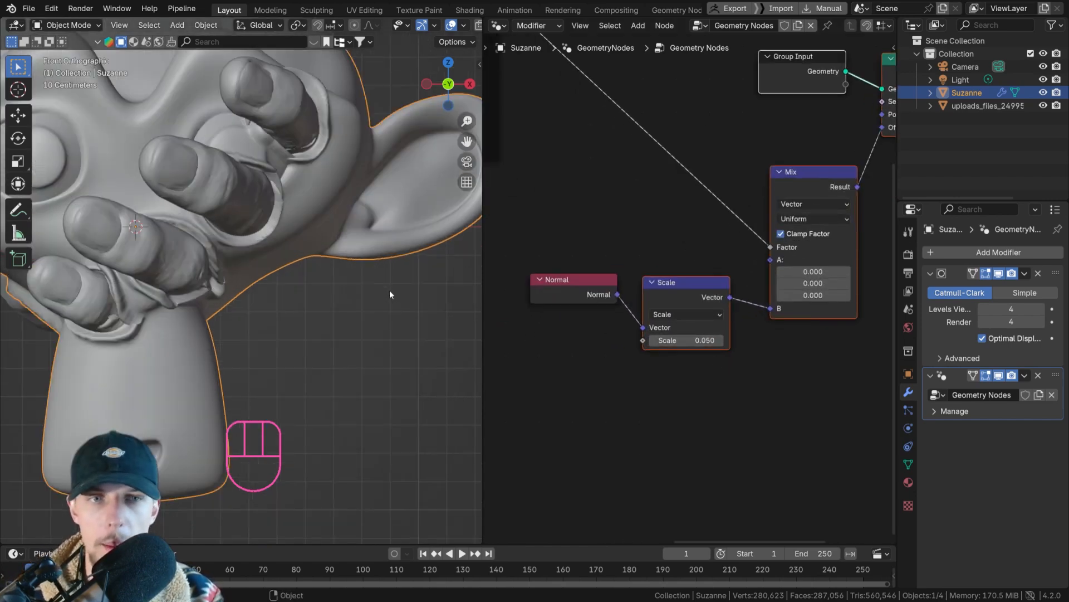
pyautogui.scroll(-4, 112, 225)
pyautogui.doubleClick(692, 340)
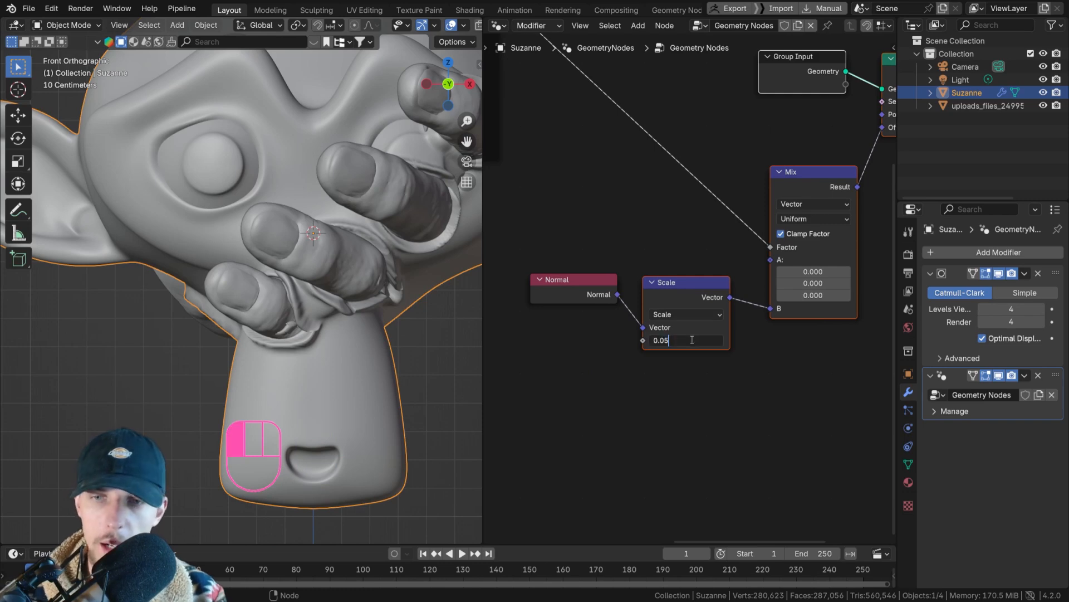
pyautogui.write('0.025')
pyautogui.press('Return')
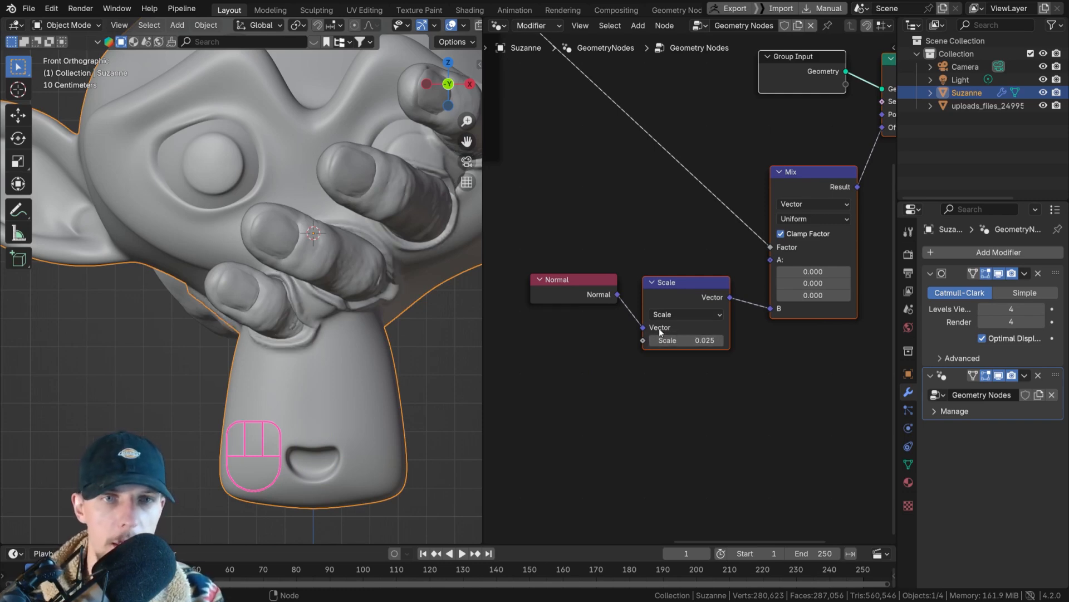
pyautogui.hotkey('ctrl', 's')
# Trace the fold beside the finger with freehand annotation strokes in a close-up side view, and undo the strokes
pyautogui.scroll(-3, 692, 298)
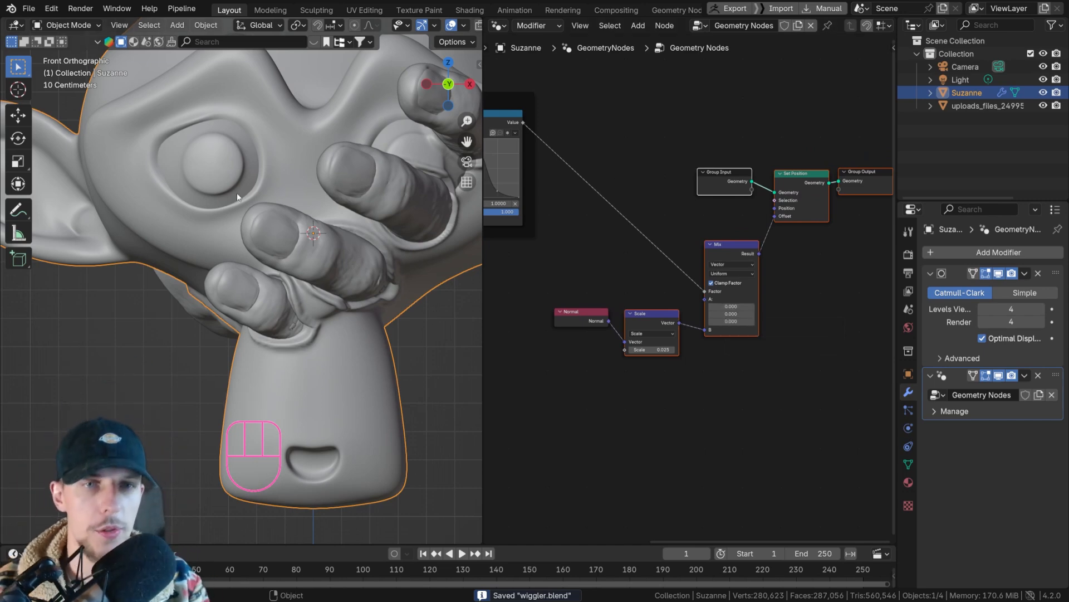
pyautogui.scroll(4, 302, 236)
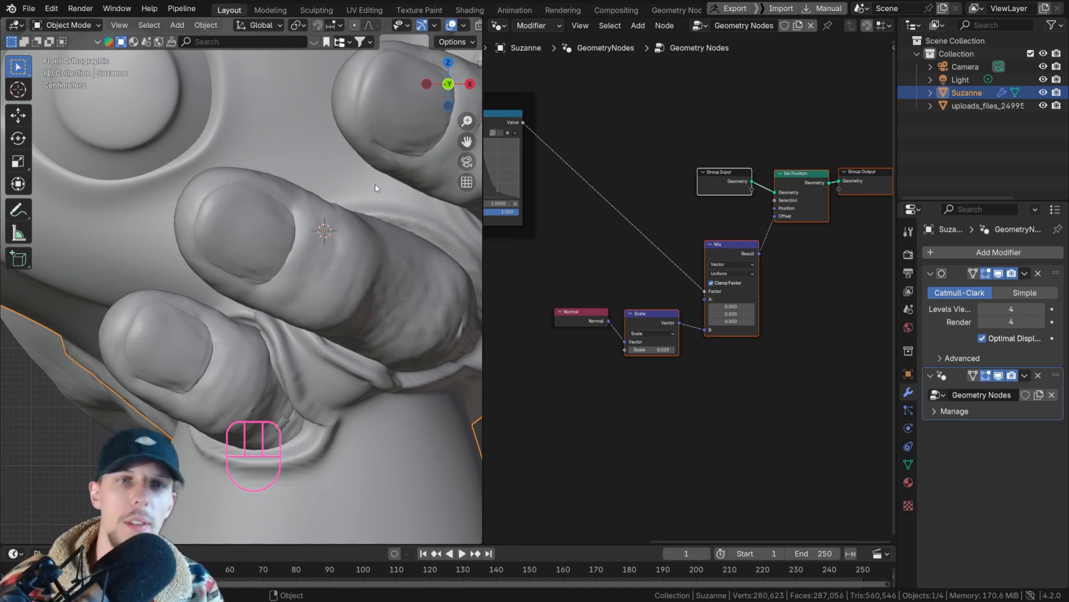
pyautogui.moveTo(375, 184); pyautogui.dragTo(263, 294, button='middle')
pyautogui.scroll(2, 283, 222)
pyautogui.moveTo(285, 229); pyautogui.dragTo(289, 138, button='middle')
pyautogui.press('d')
pyautogui.moveTo(286, 146); pyautogui.dragTo(269, 153)
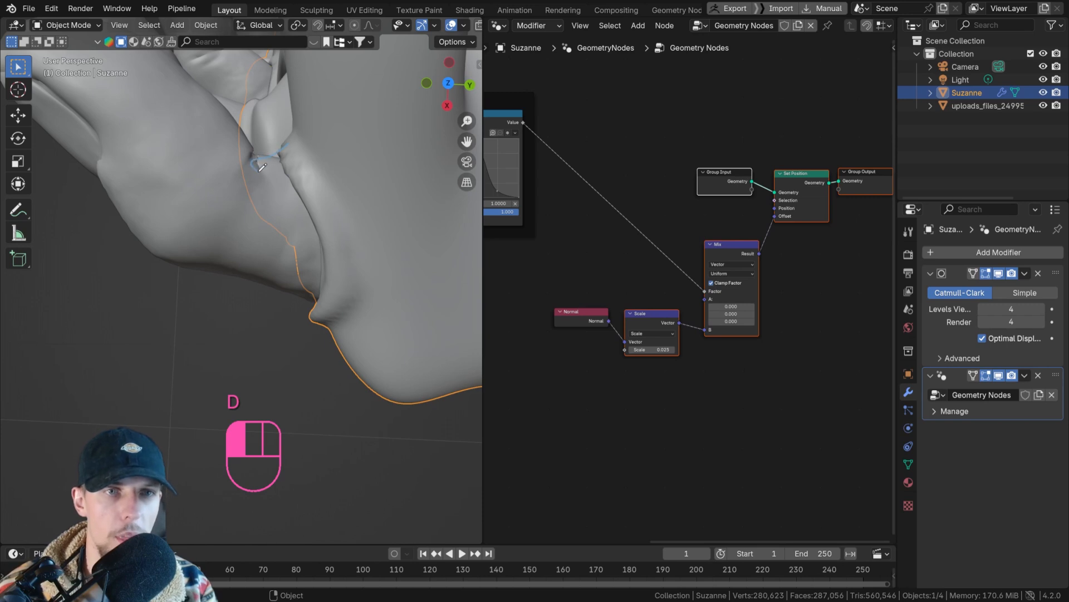
pyautogui.moveTo(267, 217)
pyautogui.mouseDown()
pyautogui.moveTo(241, 251)
pyautogui.moveTo(310, 315)
pyautogui.mouseUp()
pyautogui.moveTo(285, 146)
pyautogui.mouseDown()
pyautogui.moveTo(246, 196)
pyautogui.moveTo(185, 367)
pyautogui.moveTo(366, 357)
pyautogui.mouseUp()
pyautogui.hotkey('ctrl', 'z')
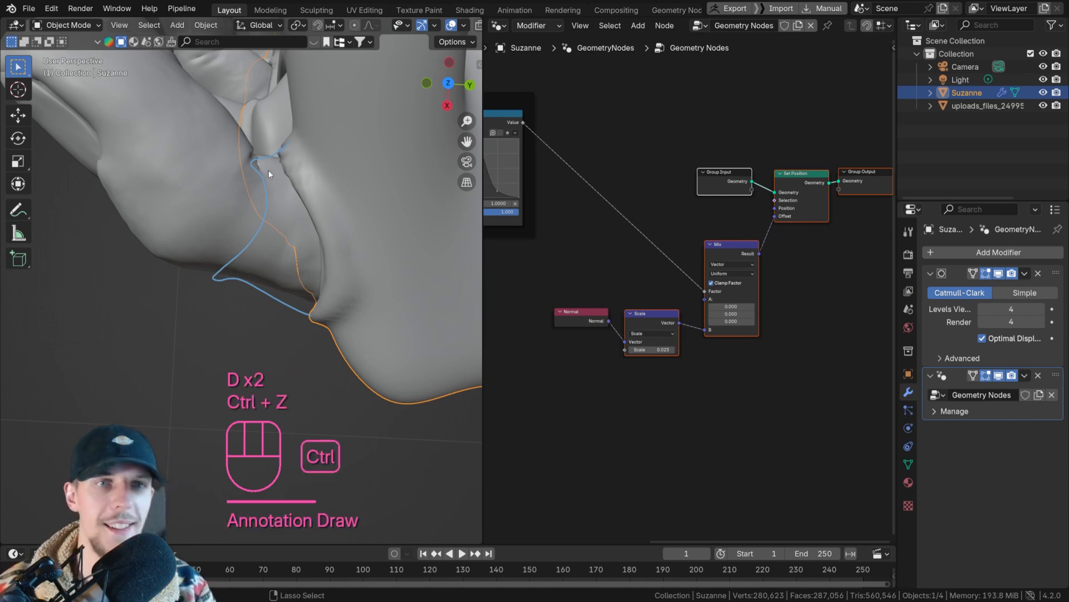
pyautogui.hotkey('ctrl', 'z')
# Return to the front view of the whole monkey head and save the file
pyautogui.scroll(-5, 273, 227)
pyautogui.moveTo(274, 229)
pyautogui.mouseDown(button='middle')
pyautogui.moveTo(387, 152)
pyautogui.moveTo(322, 239)
pyautogui.moveTo(256, 201)
pyautogui.mouseUp(button='middle')
pyautogui.press('KP_1')
pyautogui.hotkey('ctrl', 's')
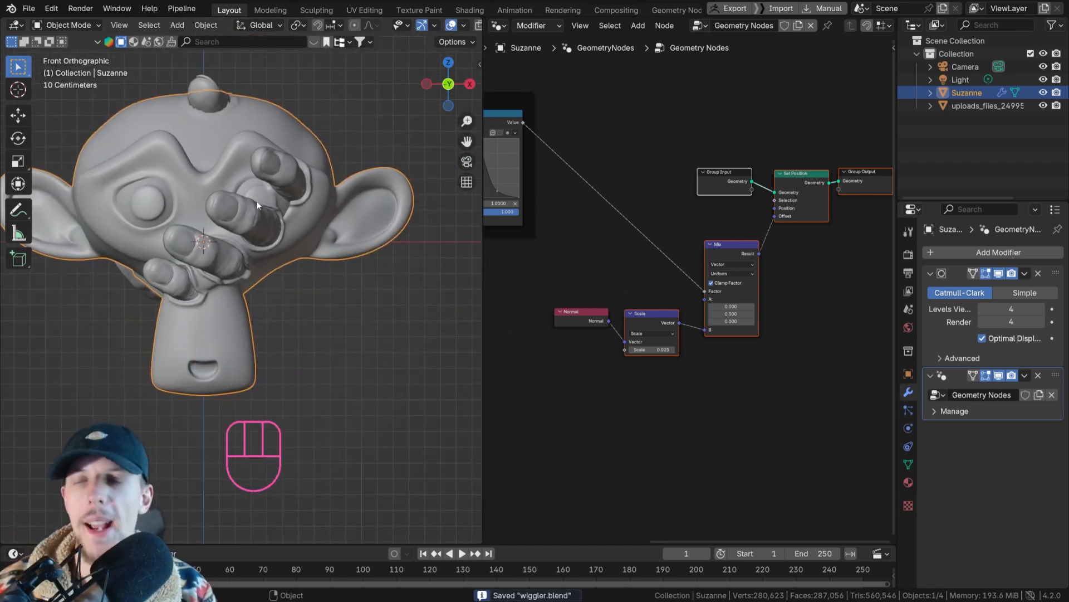
# Move the Group Output node farther away and insert a duplicate of the Set Position node before it
pyautogui.moveTo(765, 160); pyautogui.dragTo(650, 153, button='middle')
pyautogui.moveTo(785, 224); pyautogui.dragTo(752, 182)
pyautogui.press('g')
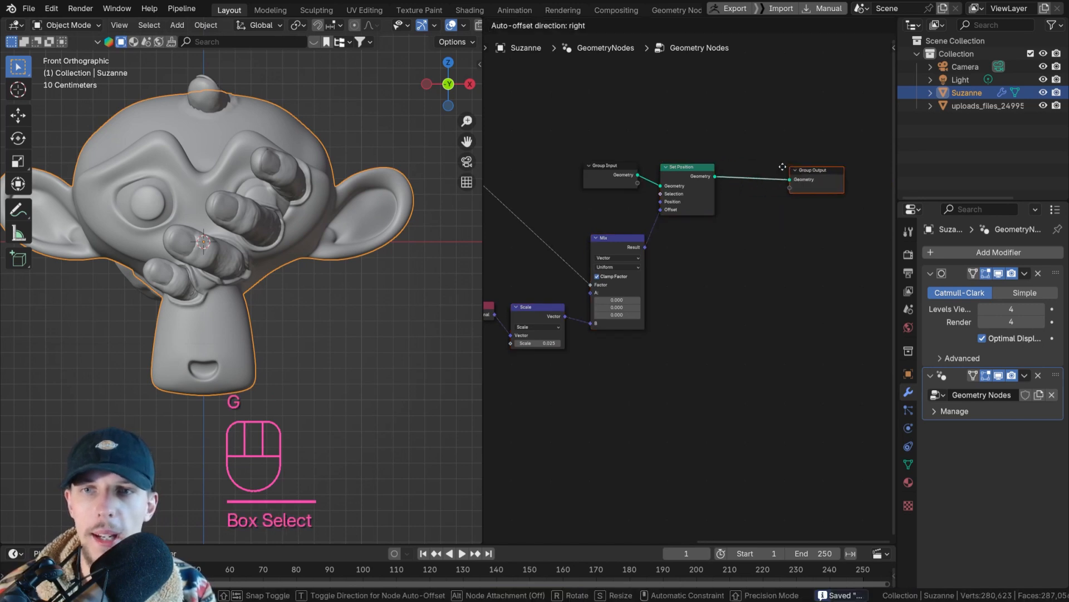
pyautogui.click(820, 186)
pyautogui.click(689, 168)
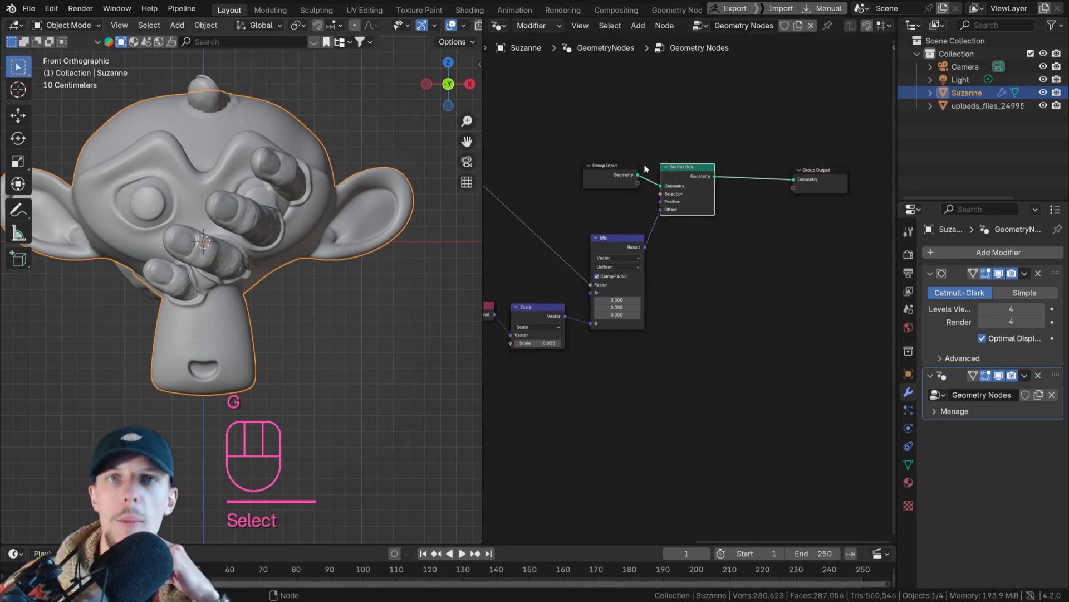
pyautogui.scroll(2, 644, 166)
pyautogui.hotkey('shift', 'd')
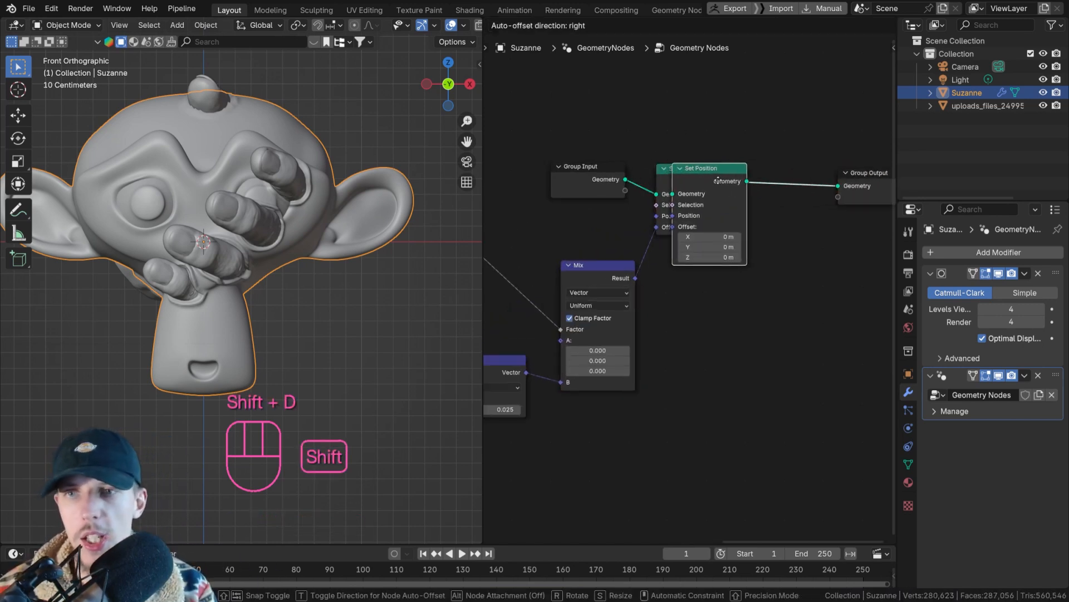
pyautogui.click(777, 176)
# Add a Vector Mix node fed by the Geometry Proximity node's Position output, and place it beside the existing Mix node
pyautogui.scroll(-7, 578, 182)
pyautogui.moveTo(578, 183); pyautogui.dragTo(857, 225, button='middle')
pyautogui.moveTo(553, 169); pyautogui.dragTo(635, 205, button='middle')
pyautogui.scroll(7, 635, 205)
pyautogui.scroll(2, 626, 219)
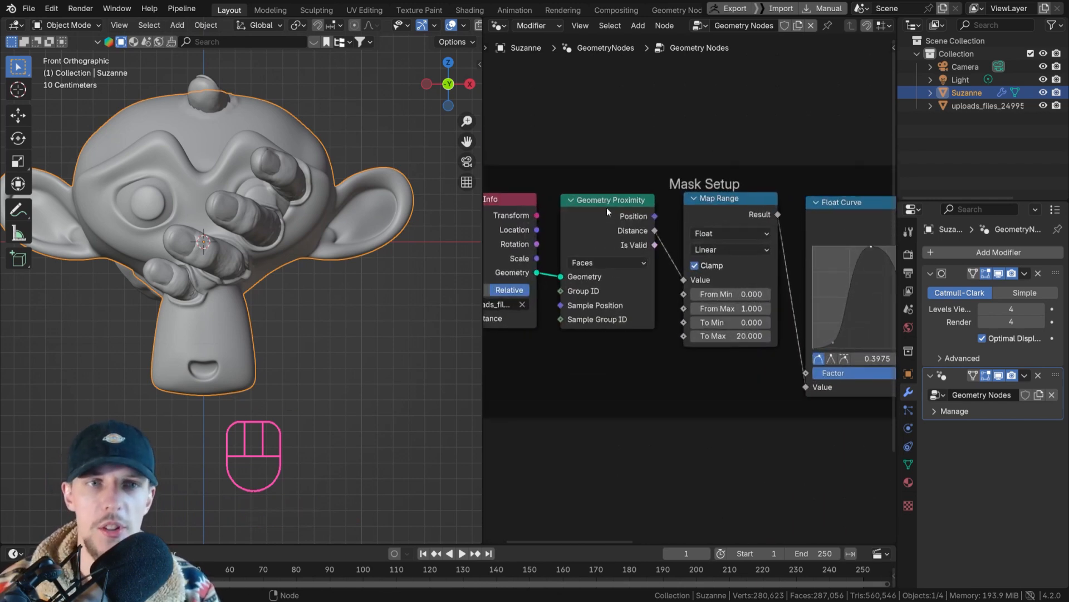
pyautogui.moveTo(602, 204); pyautogui.dragTo(465, 181, button='middle')
pyautogui.scroll(-3, 501, 211)
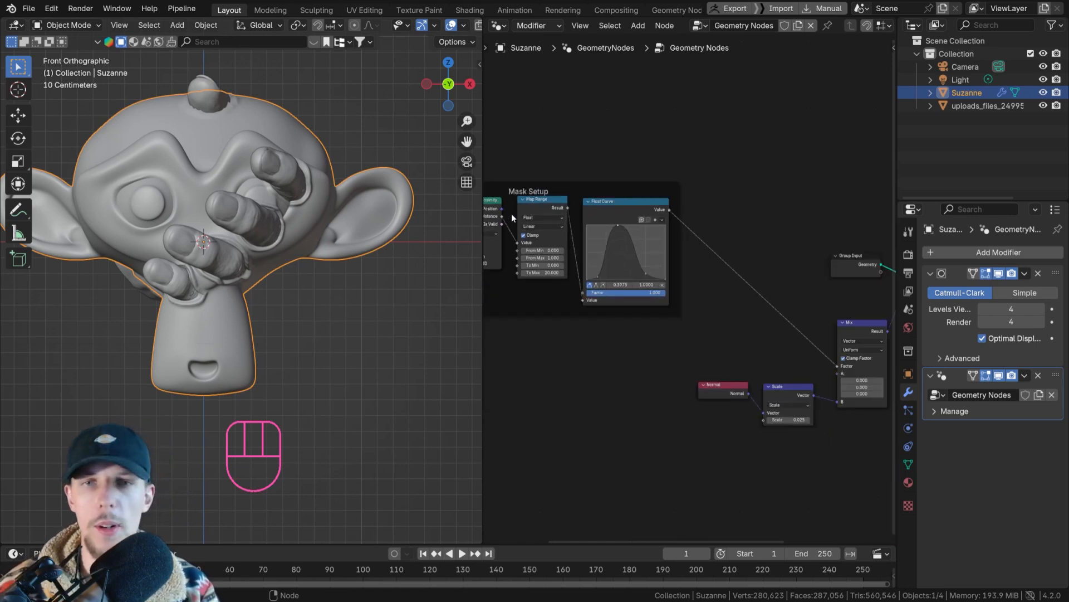
pyautogui.moveTo(503, 209); pyautogui.dragTo(754, 343)
pyautogui.write('mix vect')
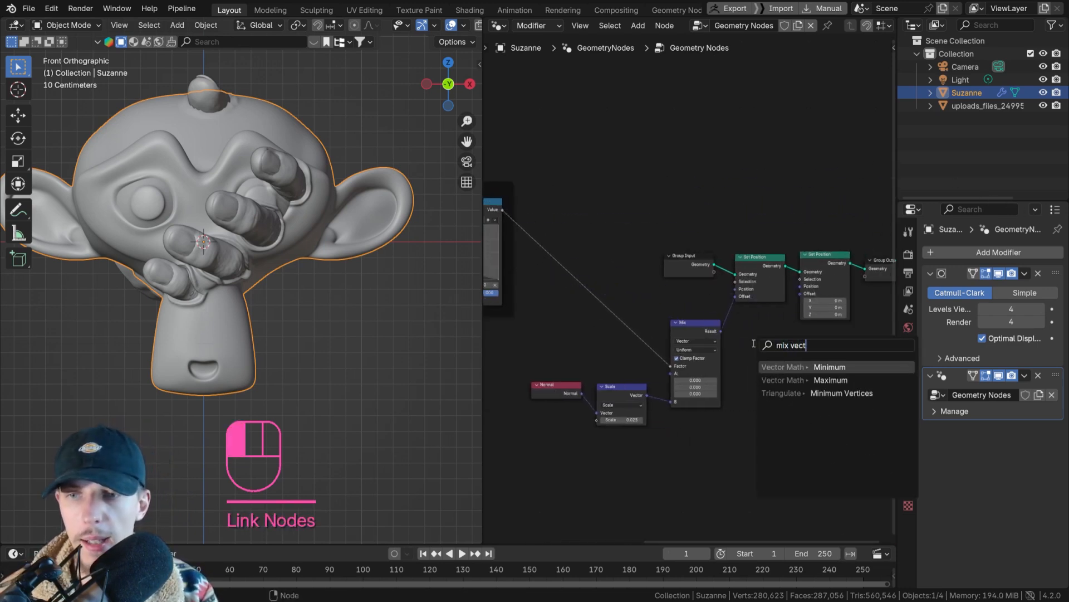
pyautogui.hotkey('ctrl', 'a')
pyautogui.write('v')
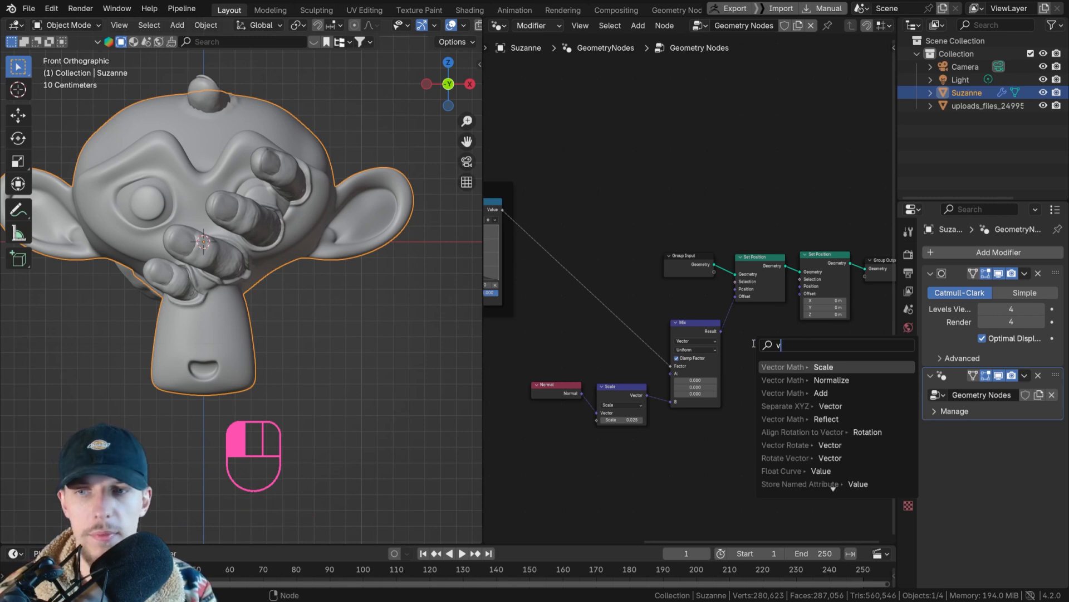
pyautogui.press('BackSpace')
pyautogui.write('mix')
pyautogui.press('Return')
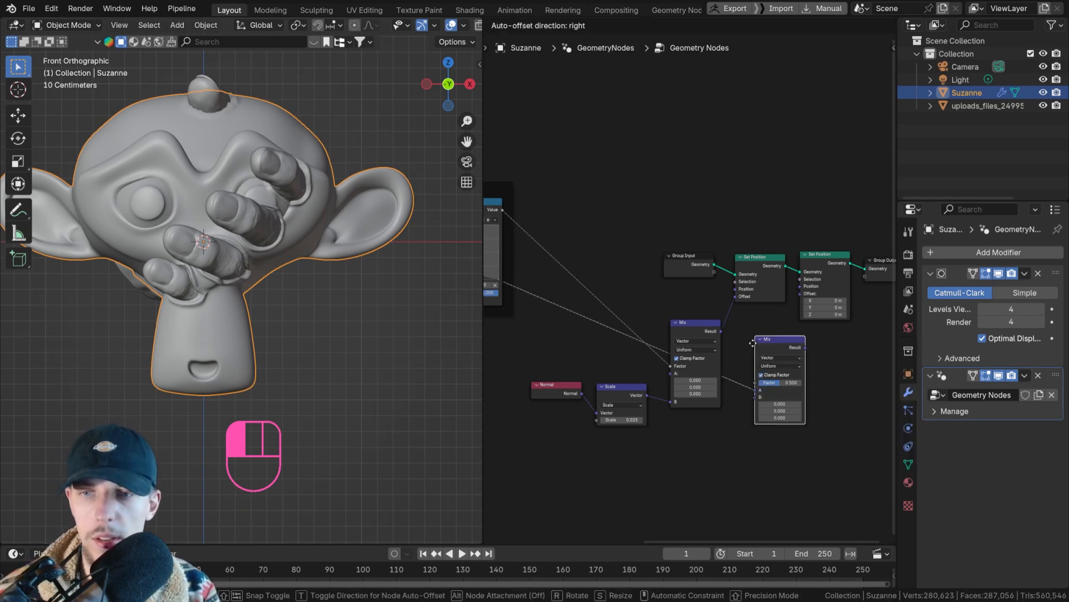
pyautogui.press('g')
pyautogui.click(741, 349)
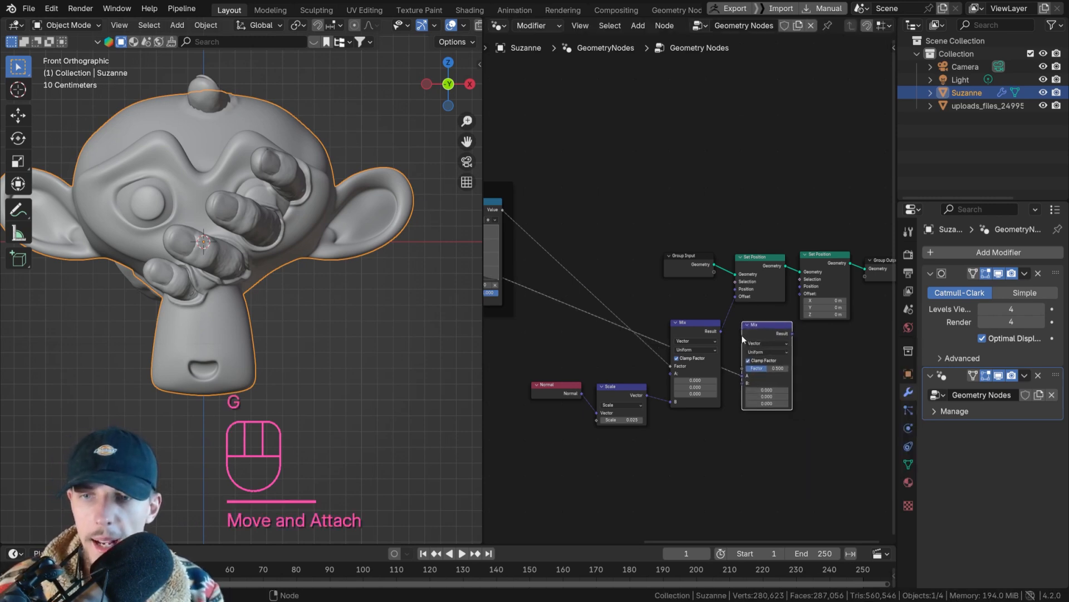
# Move the duplicated Set Position node farther along and connect the new Mix node's Result to its Position input
pyautogui.scroll(3, 742, 336)
pyautogui.moveTo(813, 334); pyautogui.dragTo(732, 336, button='middle')
pyautogui.moveTo(849, 330); pyautogui.dragTo(777, 261)
pyautogui.press('g')
pyautogui.click(798, 264)
pyautogui.click(746, 334)
pyautogui.moveTo(725, 341); pyautogui.dragTo(773, 315, button='middle')
pyautogui.scroll(3, 768, 320)
pyautogui.moveTo(772, 306); pyautogui.dragTo(812, 233)
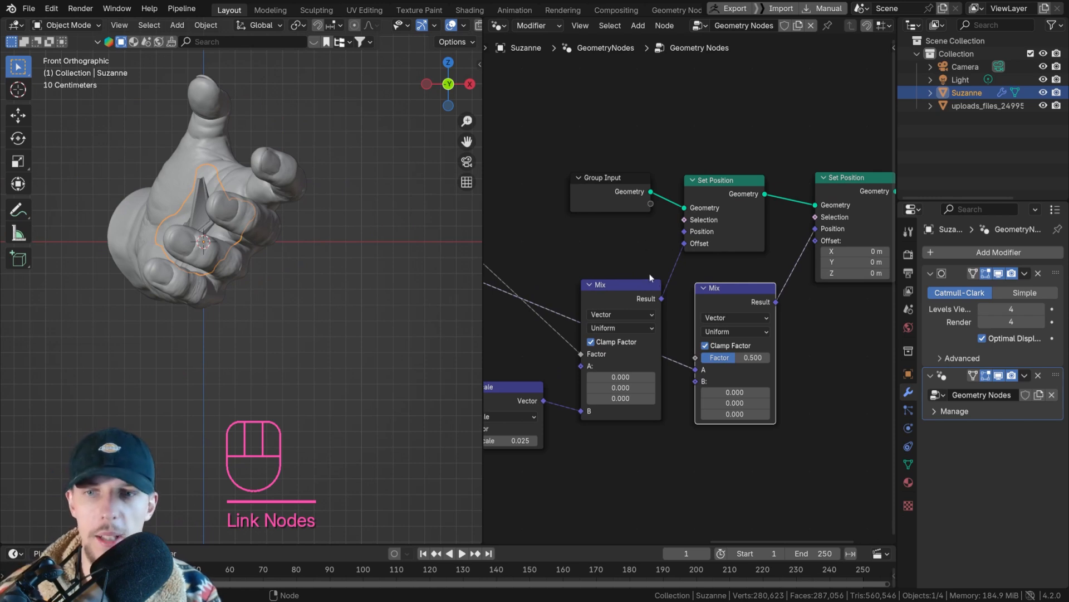
# Review the Geometry Proximity node's Position link and set the new Mix node's Factor to 0
pyautogui.scroll(-2, 649, 273)
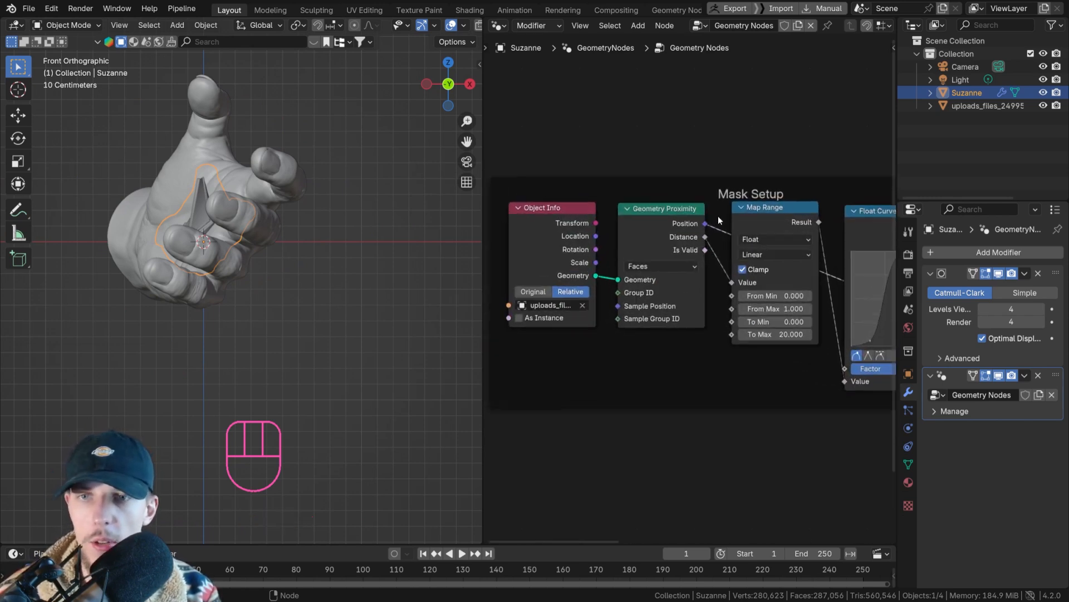
pyautogui.scroll(2, 718, 215)
pyautogui.scroll(1, 644, 237)
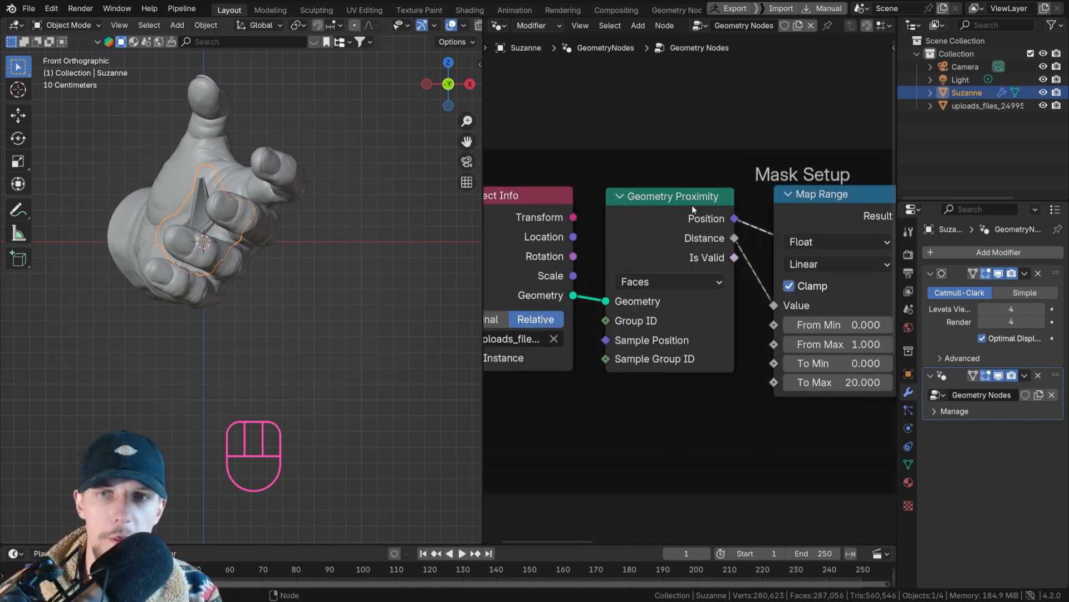
pyautogui.scroll(-12, 685, 216)
pyautogui.moveTo(808, 272); pyautogui.dragTo(649, 243, button='middle')
pyautogui.scroll(4, 717, 279)
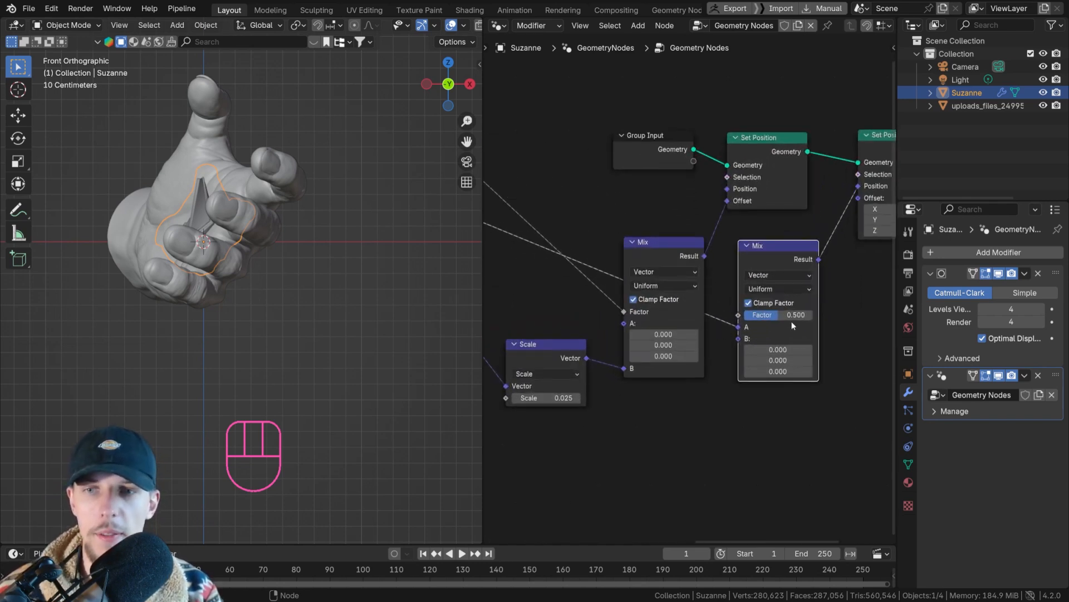
pyautogui.moveTo(780, 315); pyautogui.dragTo(746, 317)
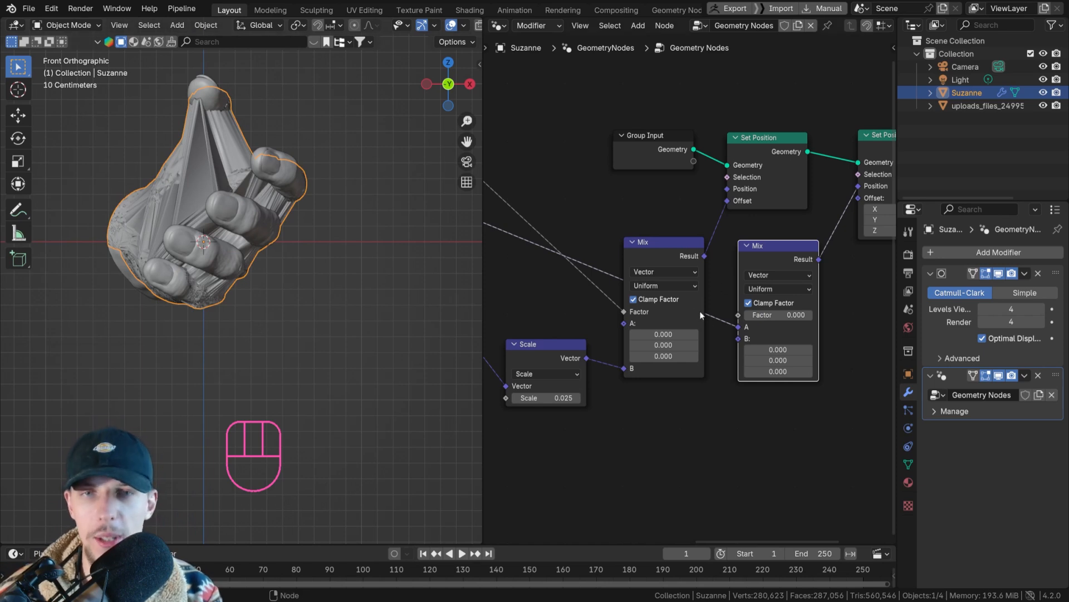
# Add a Position node connected to the new Mix node's B input and place it below the first Mix node
pyautogui.scroll(-2, 700, 266)
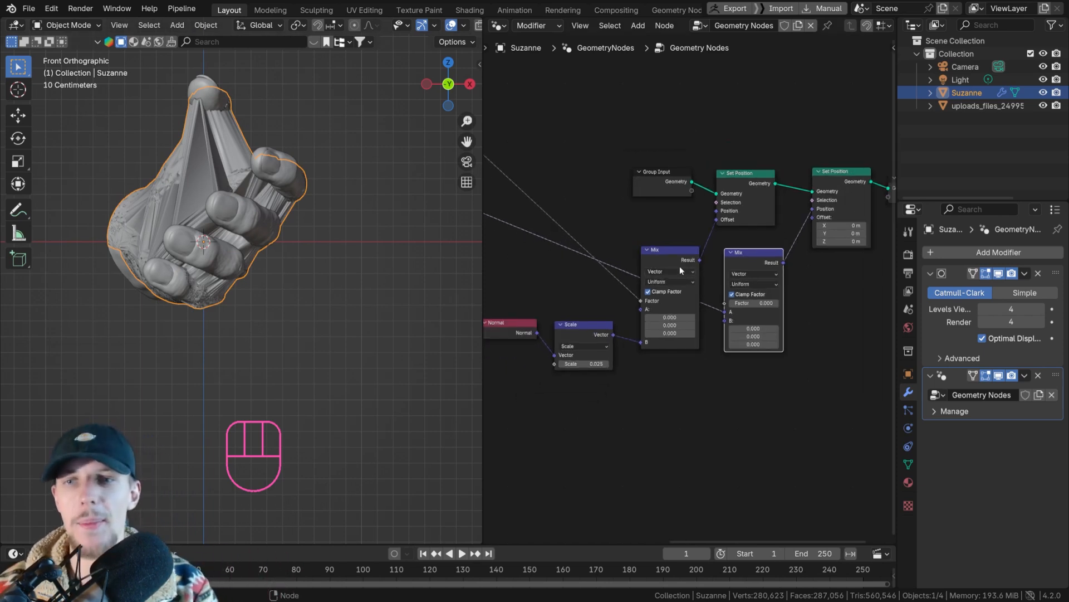
pyautogui.scroll(2, 741, 323)
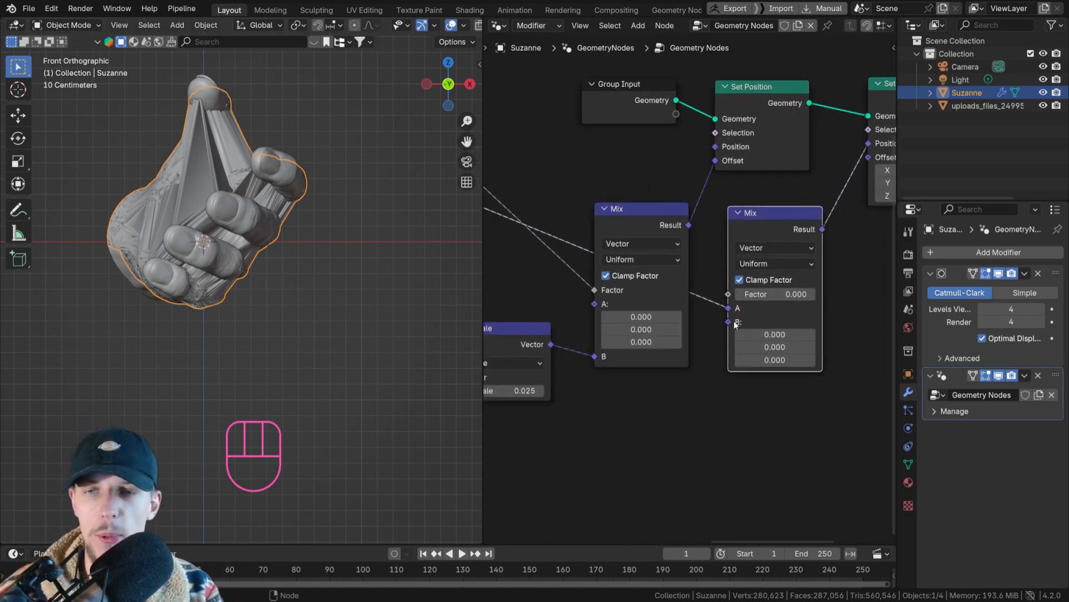
pyautogui.scroll(-5, 733, 324)
pyautogui.moveTo(613, 290); pyautogui.dragTo(892, 334, button='middle')
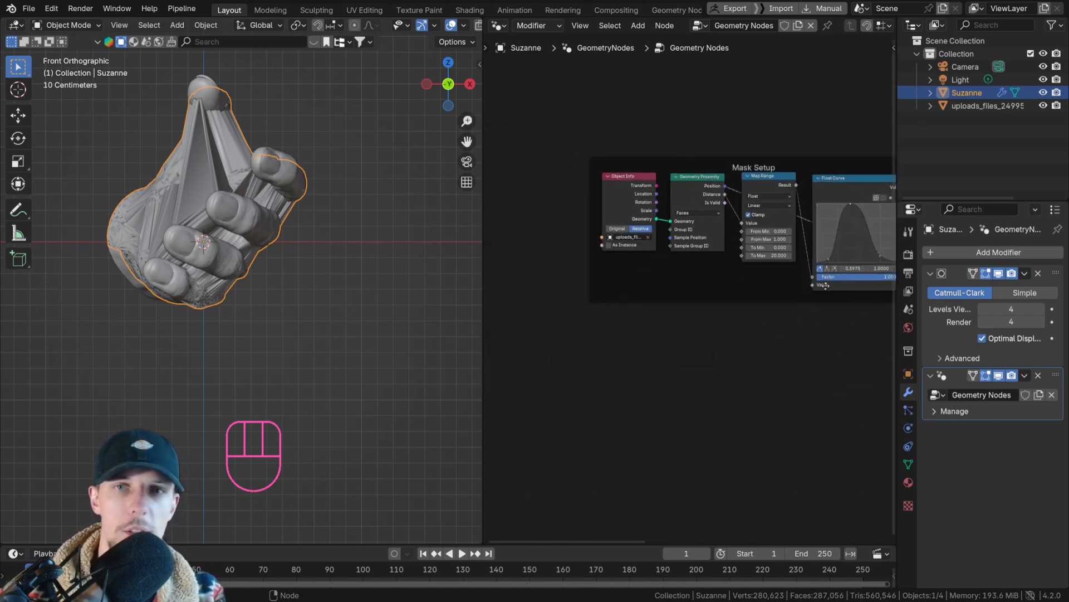
pyautogui.scroll(5, 723, 179)
pyautogui.scroll(-8, 702, 205)
pyautogui.moveTo(843, 299); pyautogui.dragTo(716, 258, button='middle')
pyautogui.scroll(4, 716, 257)
pyautogui.moveTo(721, 269); pyautogui.dragTo(656, 357)
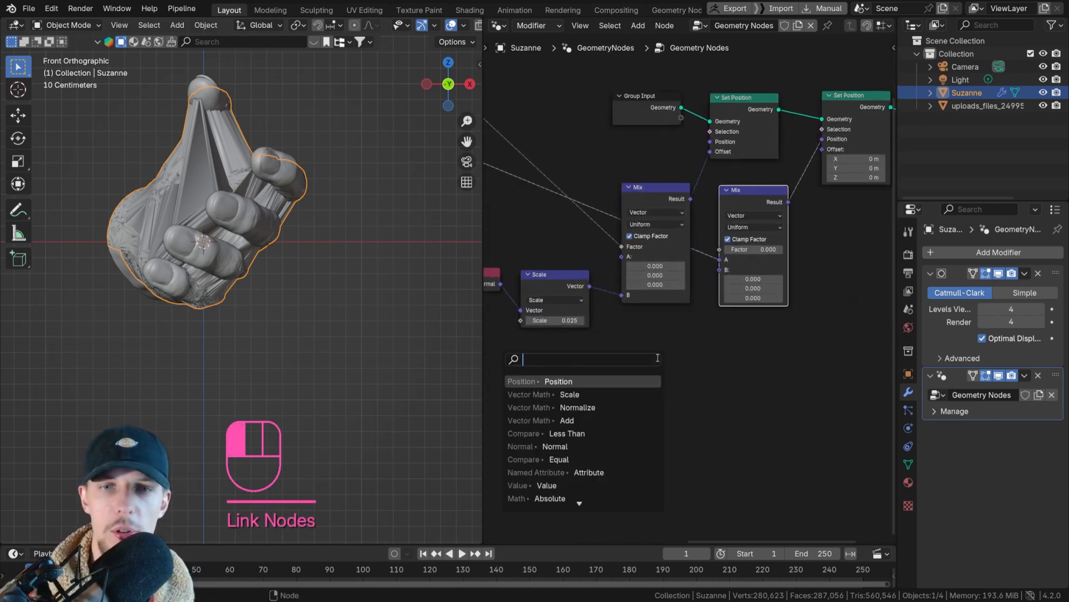
pyautogui.write('pos')
pyautogui.press('Return')
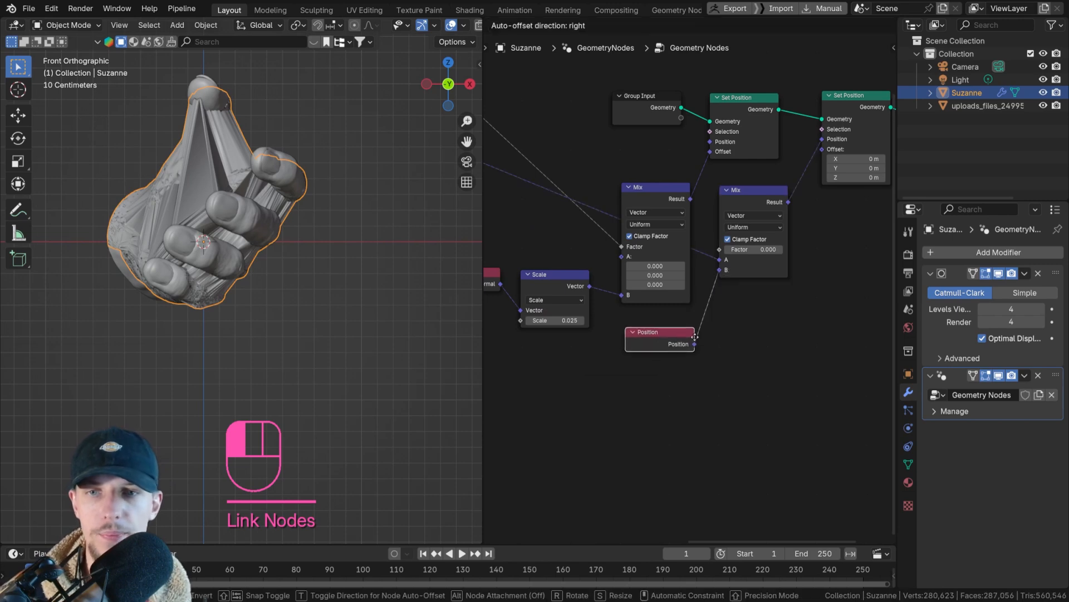
pyautogui.click(731, 319)
# Set the new Mix node's Factor to 1 to test the original positions
pyautogui.scroll(2, 747, 301)
pyautogui.click(760, 227)
pyautogui.write('1')
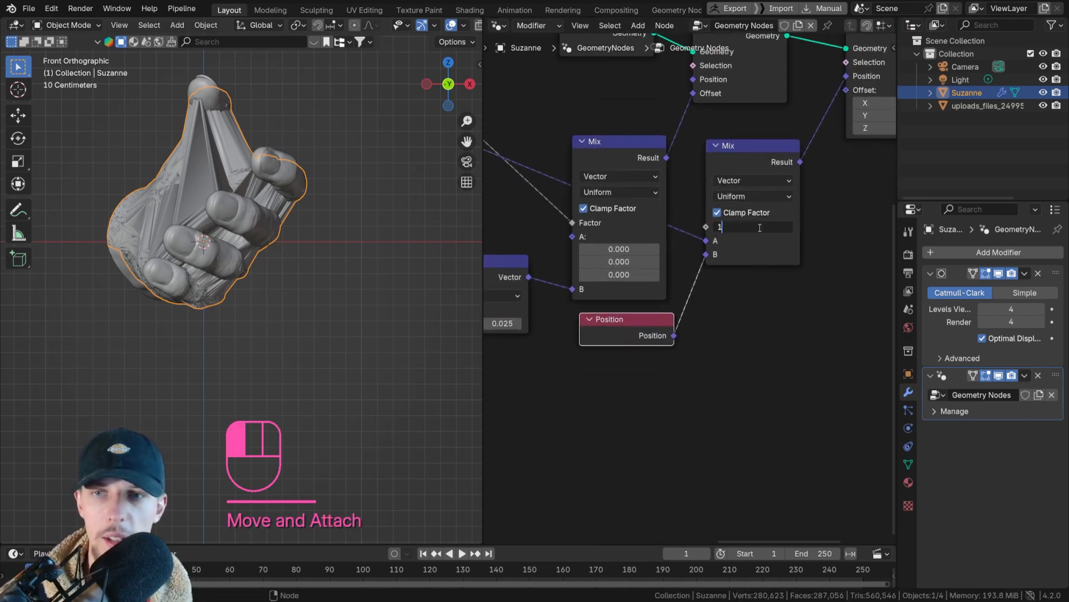
pyautogui.press('Return')
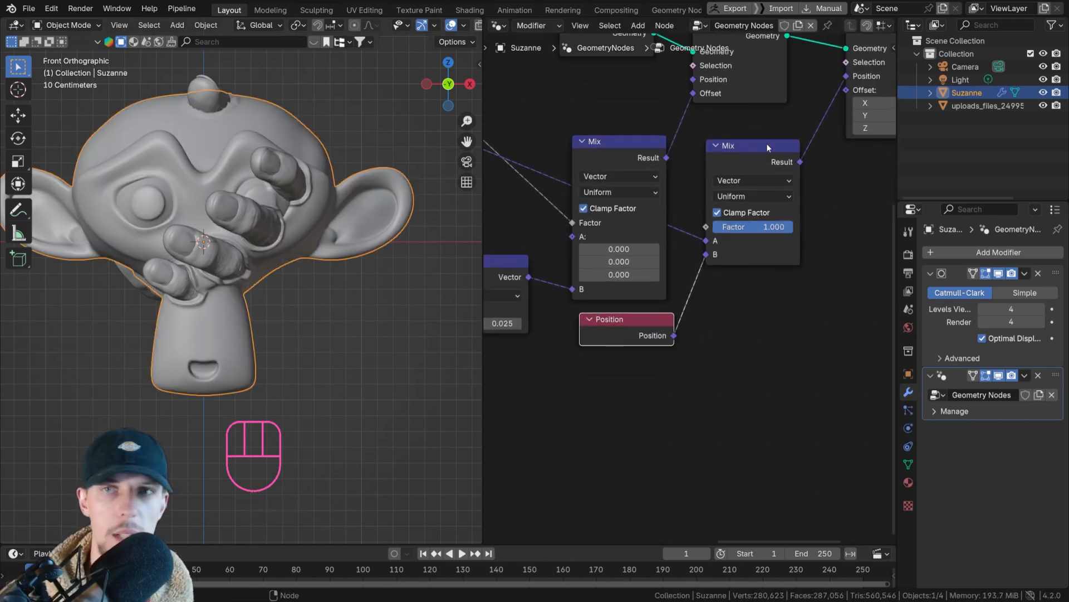
# Set the new Mix node's Factor back to 0 to test the proximity positions
pyautogui.moveTo(768, 146); pyautogui.dragTo(693, 313, button='middle')
pyautogui.moveTo(766, 252); pyautogui.dragTo(842, 116, button='middle')
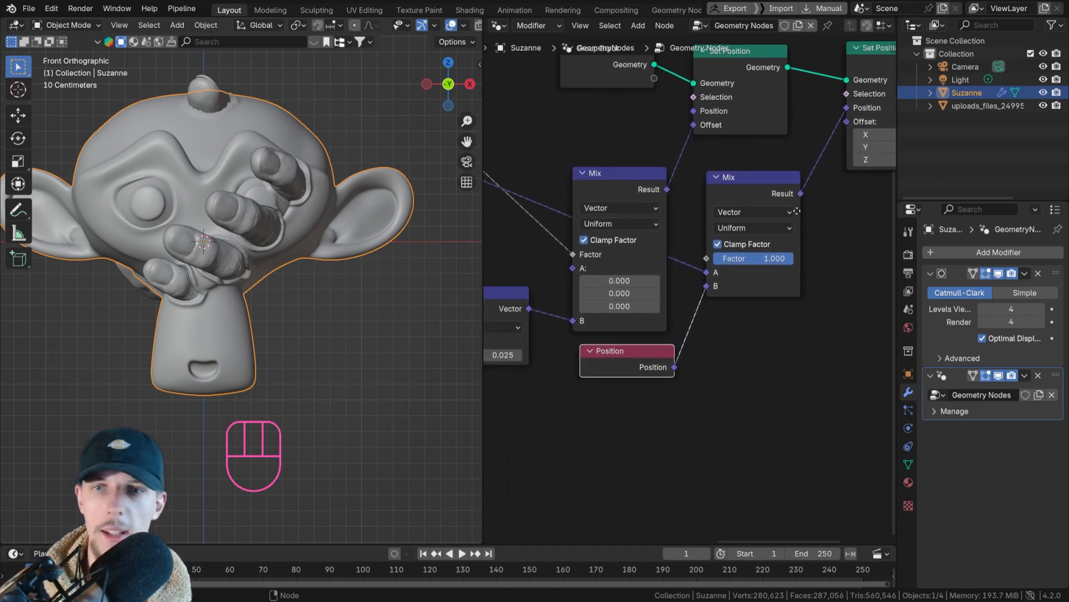
pyautogui.click(770, 258)
pyautogui.write('0')
pyautogui.press('Return')
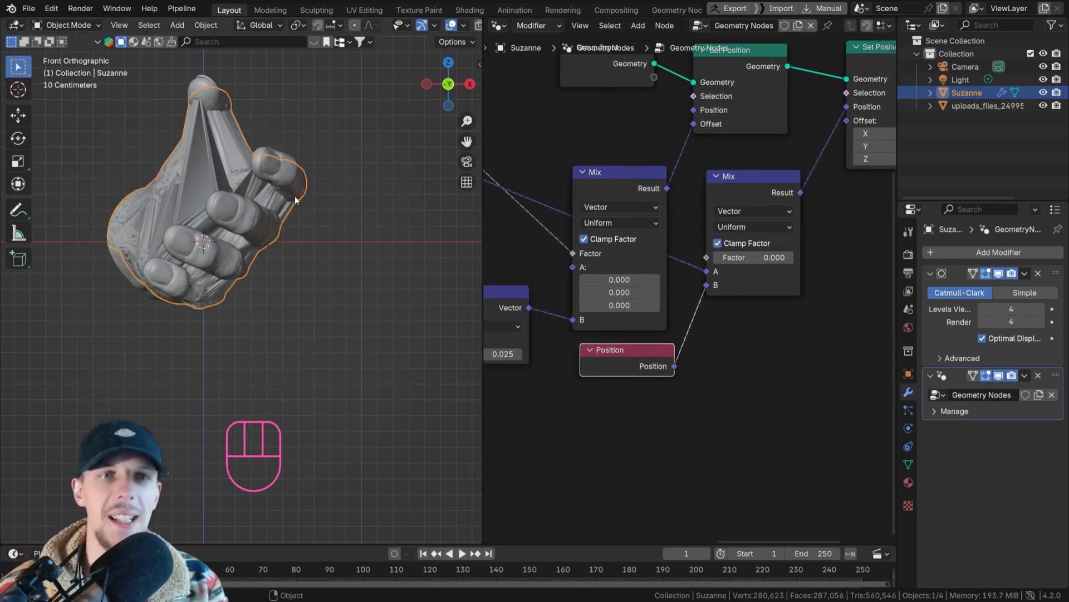
# Move the first Mix node up under the Group Input node and the Position node up beneath it
pyautogui.moveTo(618, 174); pyautogui.dragTo(607, 117)
pyautogui.moveTo(650, 350); pyautogui.dragTo(632, 296)
pyautogui.scroll(-5, 633, 214)
# Connect the Float Curve's Value to the new Mix node's Factor, and swap that node's A and B links
pyautogui.moveTo(633, 213); pyautogui.dragTo(720, 316, button='middle')
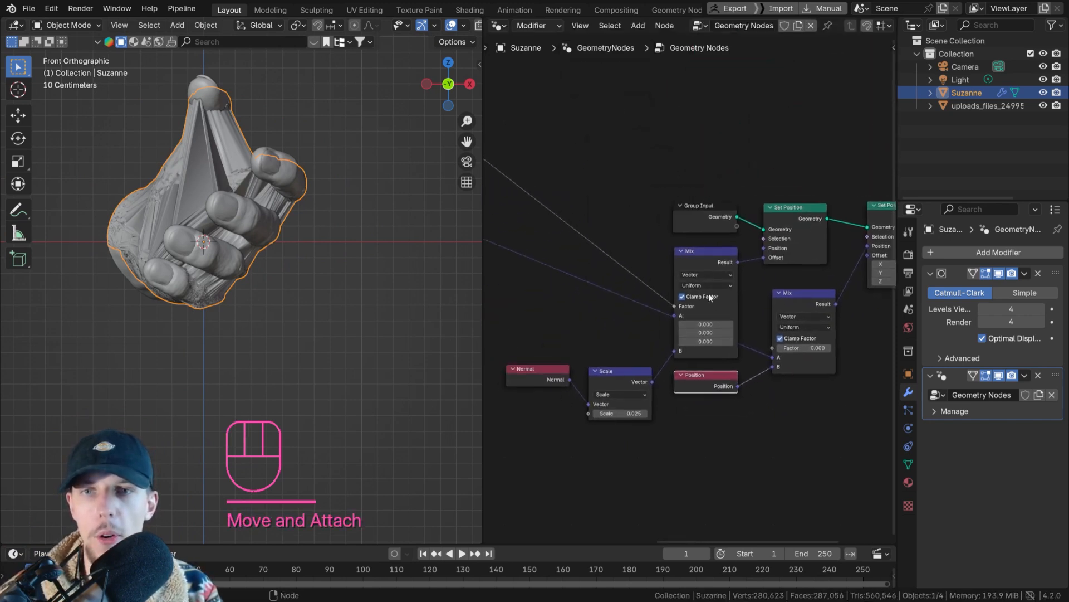
pyautogui.moveTo(524, 205); pyautogui.dragTo(781, 278, button='middle')
pyautogui.moveTo(690, 230); pyautogui.dragTo(510, 159, button='middle')
pyautogui.moveTo(489, 152); pyautogui.dragTo(793, 352)
pyautogui.scroll(2, 793, 352)
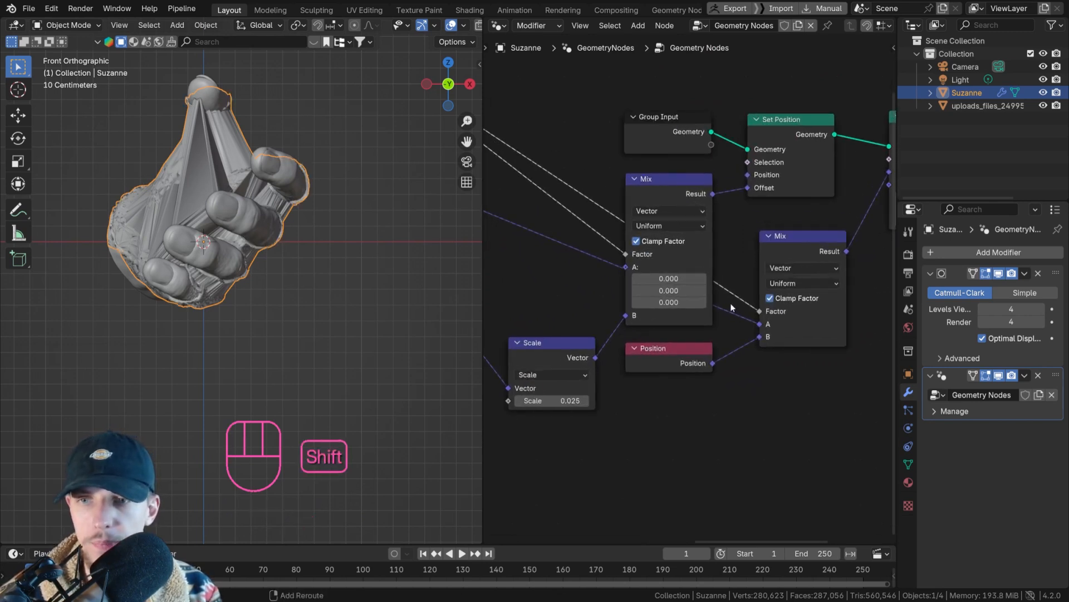
pyautogui.moveTo(759, 325)
pyautogui.mouseDown()
pyautogui.moveTo(764, 372)
pyautogui.moveTo(736, 345)
pyautogui.moveTo(765, 331)
pyautogui.mouseUp()
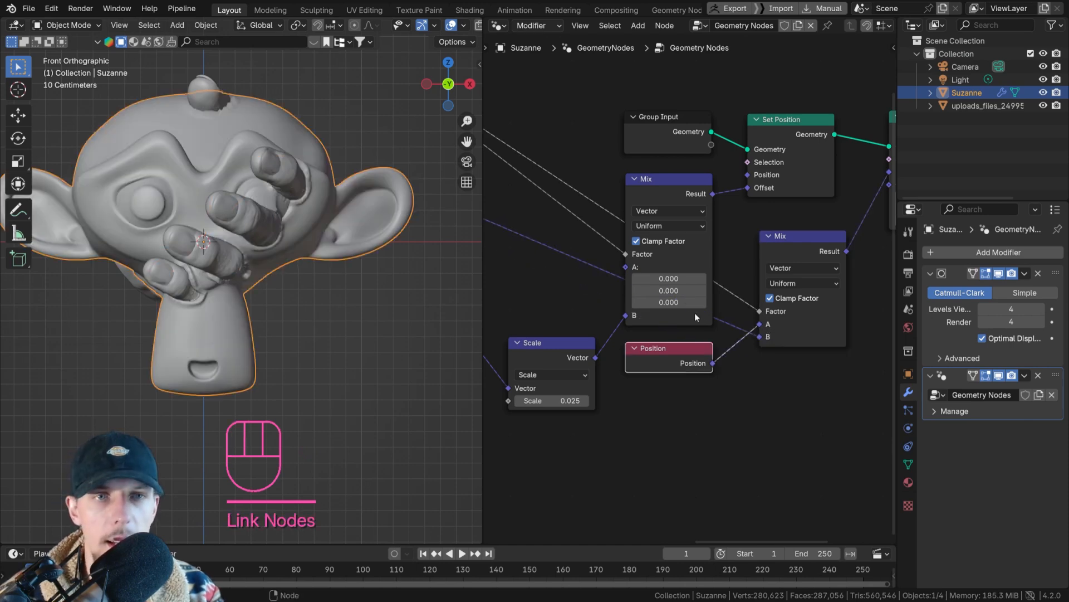
# Examine how the monkey head's surface wraps around the fingers, up close and from the front
pyautogui.moveTo(340, 218); pyautogui.dragTo(272, 232, button='middle')
pyautogui.scroll(5, 199, 212)
pyautogui.press('KP_1')
pyautogui.scroll(4, 229, 212)
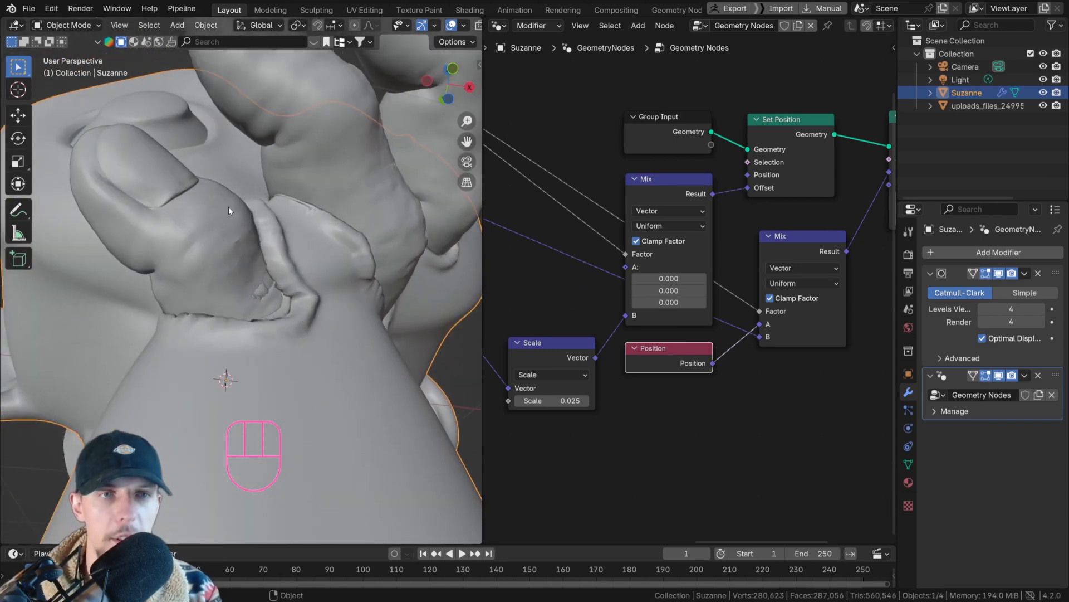
pyautogui.press('KP_1')
pyautogui.scroll(-9, 236, 204)
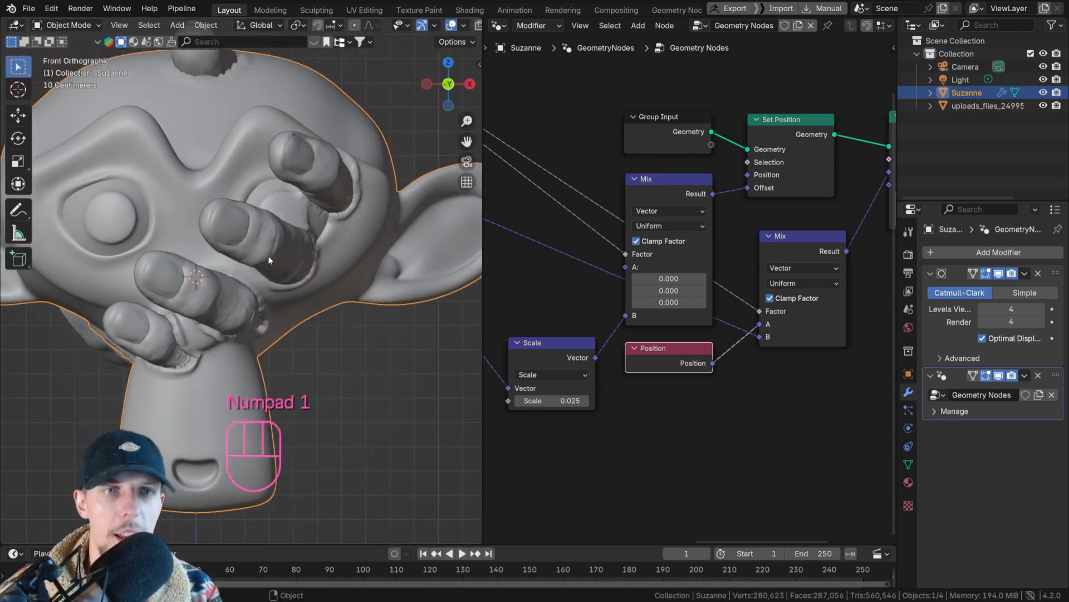
pyautogui.scroll(2, 295, 156)
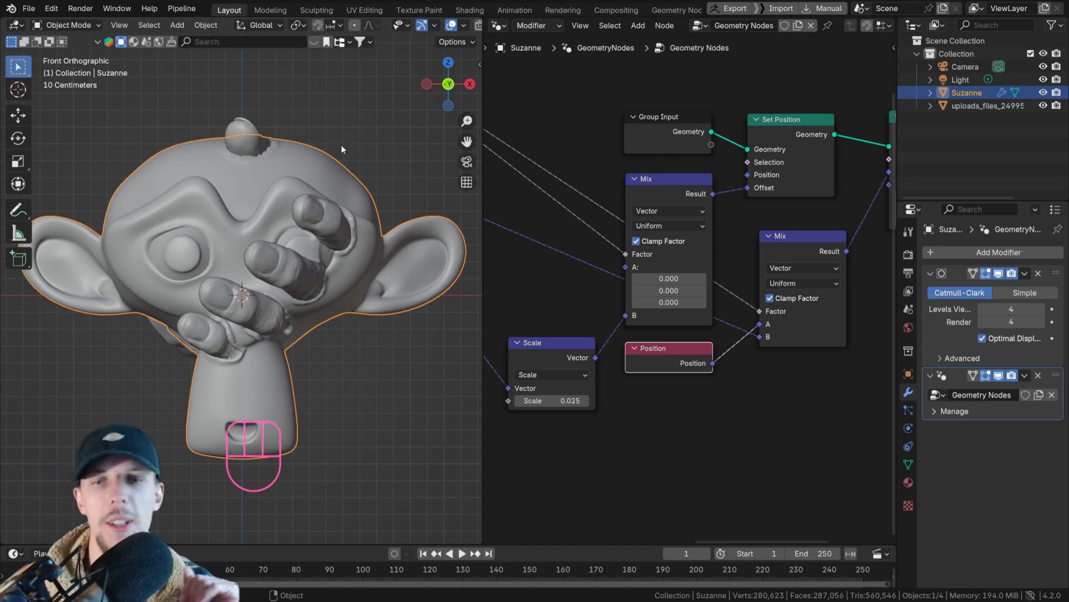
pyautogui.scroll(-2, 642, 372)
pyautogui.scroll(1, 657, 374)
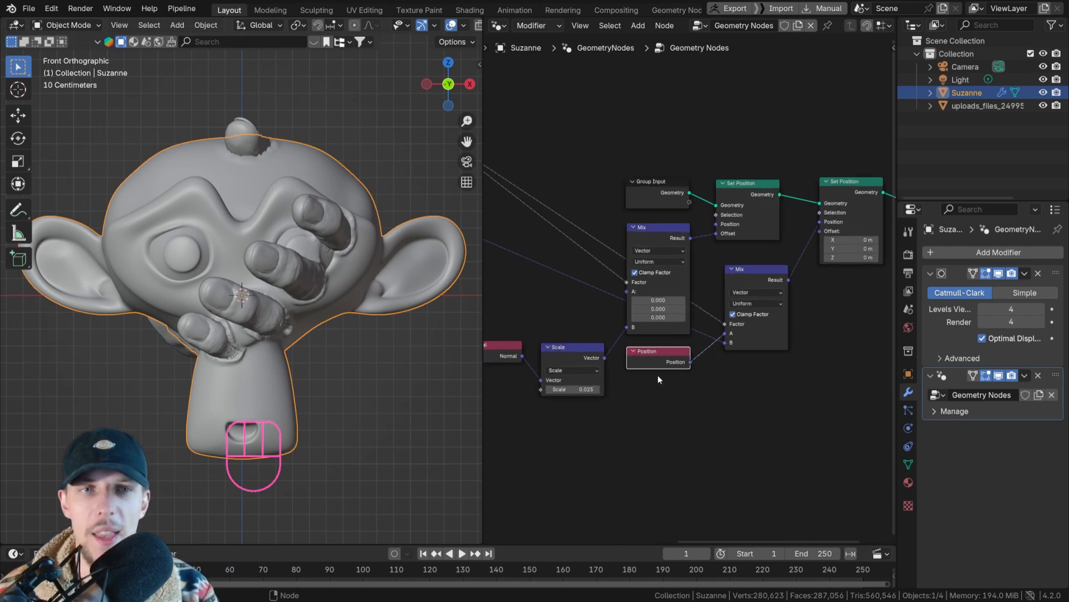
# Save the file and review the node chain from the Scale and Mix nodes through both Set Position nodes
pyautogui.hotkey('ctrl', 's')
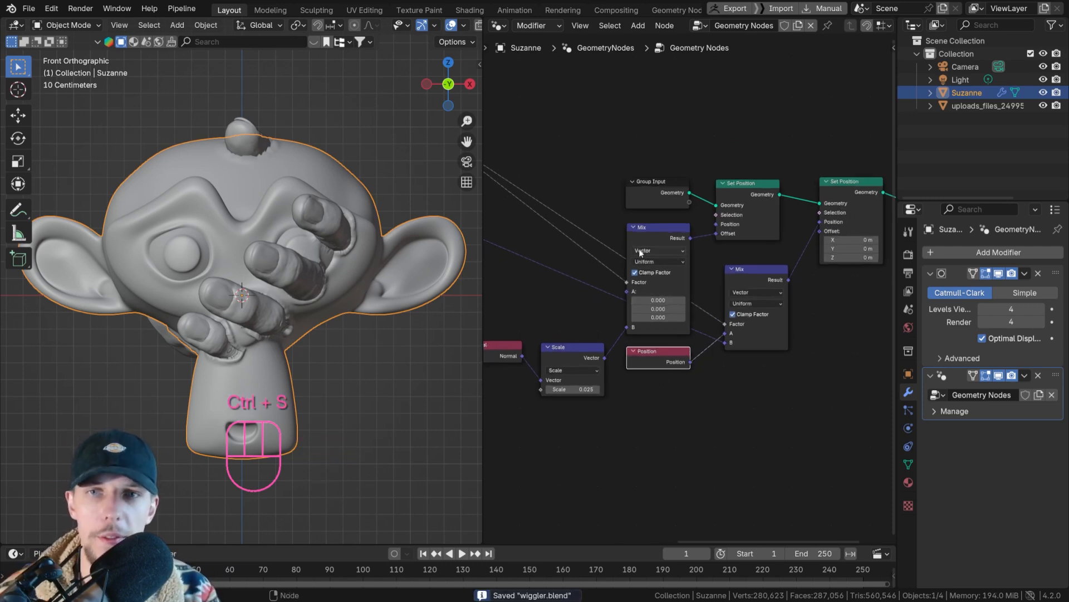
pyautogui.moveTo(685, 132); pyautogui.dragTo(672, 216, button='middle')
pyautogui.scroll(1, 675, 217)
pyautogui.moveTo(769, 321); pyautogui.dragTo(697, 209, button='middle')
pyautogui.moveTo(629, 297); pyautogui.dragTo(765, 203, button='middle')
pyautogui.scroll(1, 615, 314)
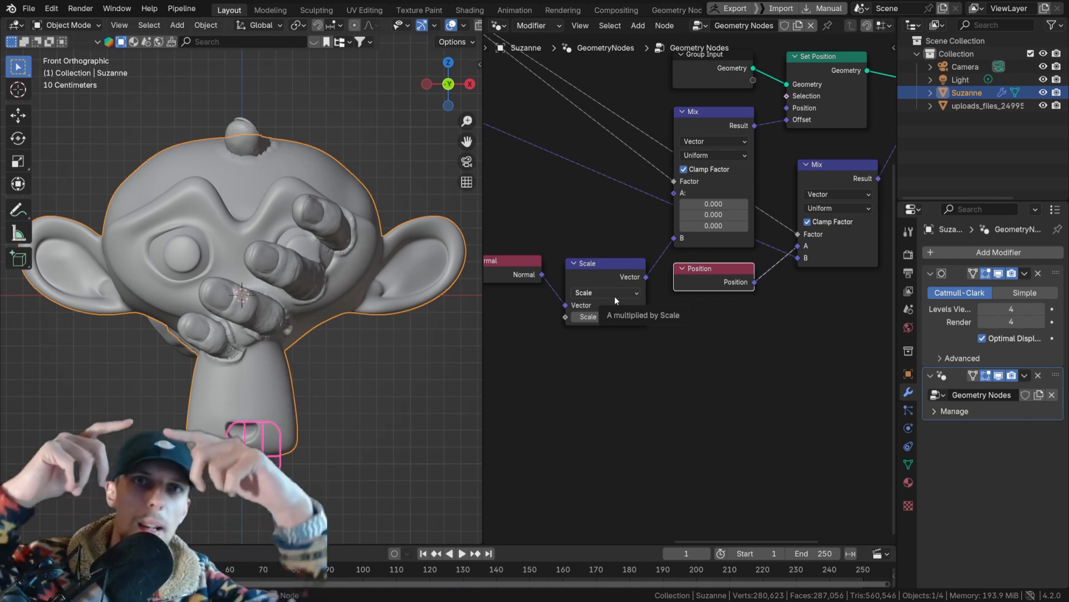
pyautogui.scroll(-6, 722, 247)
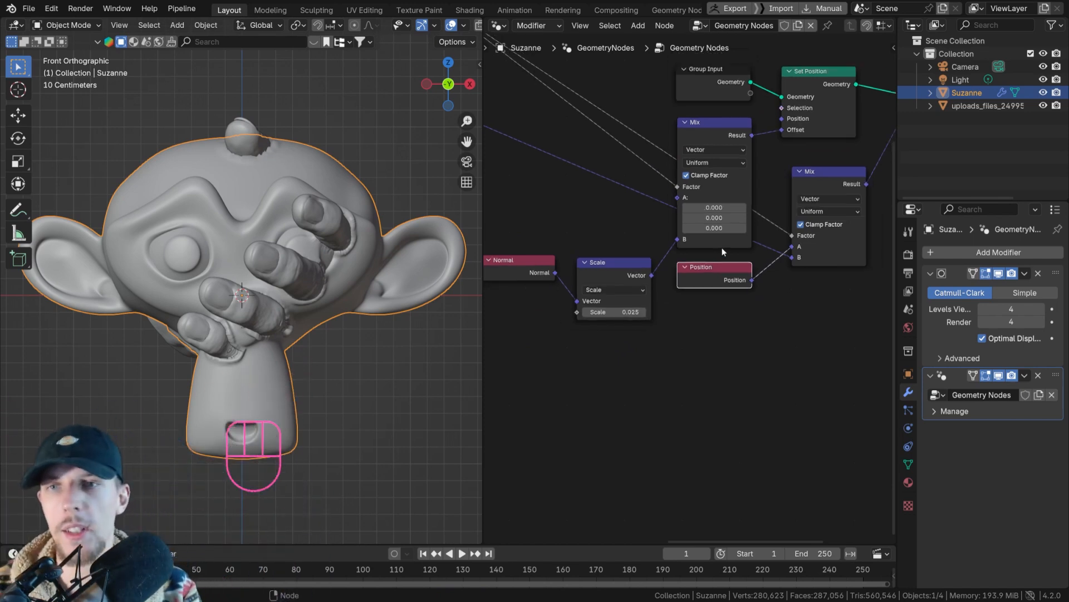
pyautogui.moveTo(795, 199); pyautogui.dragTo(674, 255, button='middle')
pyautogui.scroll(6, 662, 186)
pyautogui.moveTo(660, 169); pyautogui.dragTo(690, 205, button='middle')
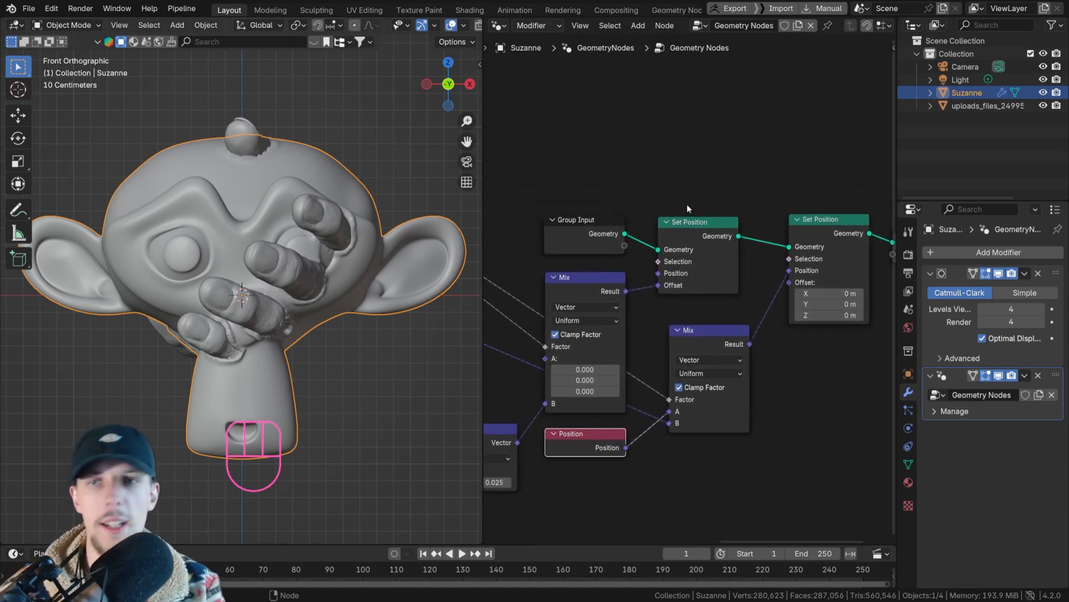
pyautogui.moveTo(750, 230); pyautogui.dragTo(676, 234, button='middle')
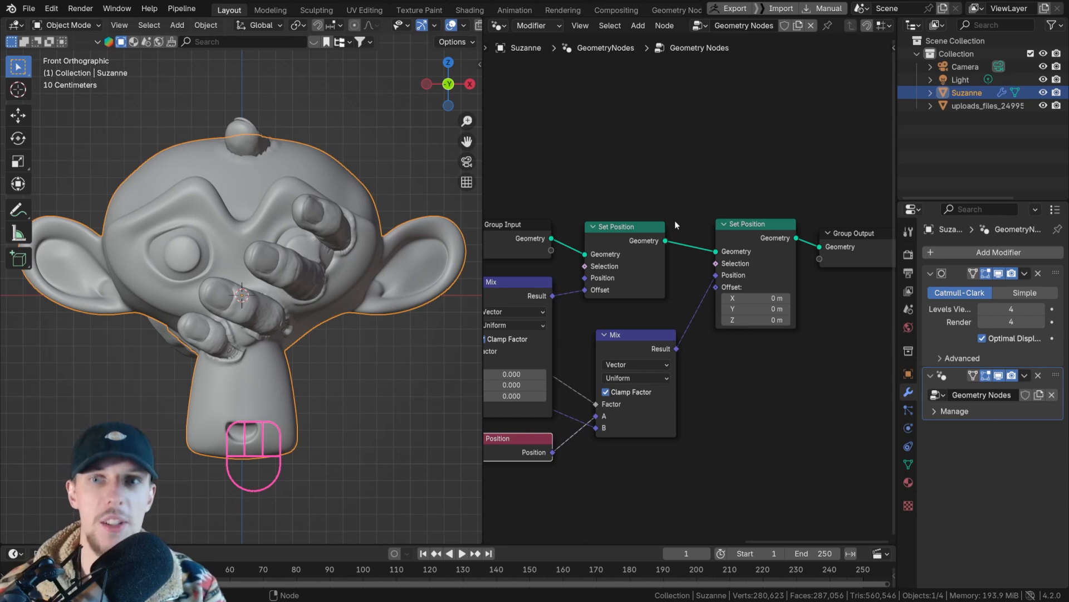
# Add a Repeat Zone above the two Set Position nodes
pyautogui.hotkey('shift', 'a')
pyautogui.write('repeat')
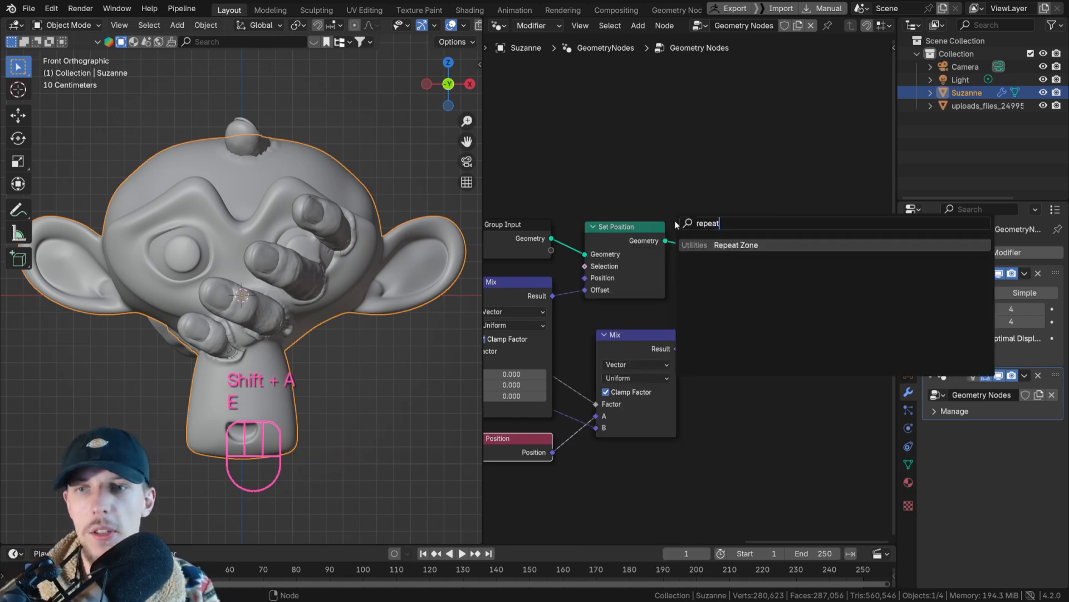
pyautogui.press('Return')
pyautogui.click(693, 131)
# Reroute the Group Input's Geometry into the Repeat Zone's input and connect the zone's output Geometry to the Group Output
pyautogui.scroll(-5, 597, 199)
pyautogui.moveTo(597, 199); pyautogui.dragTo(608, 237, button='middle')
pyautogui.scroll(3, 614, 258)
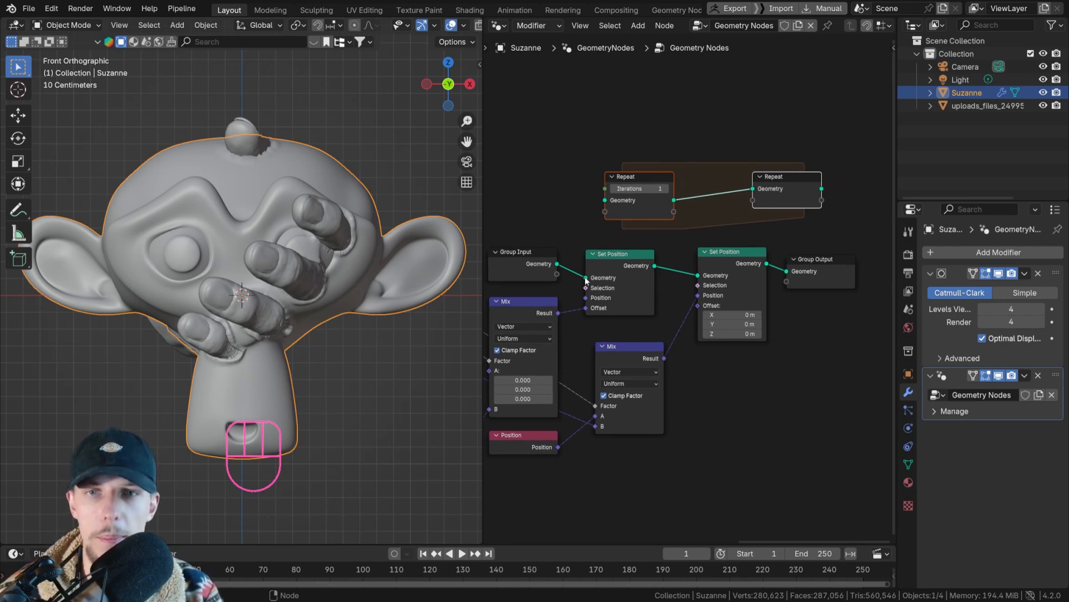
pyautogui.moveTo(586, 280); pyautogui.dragTo(604, 200)
pyautogui.scroll(-2, 771, 319)
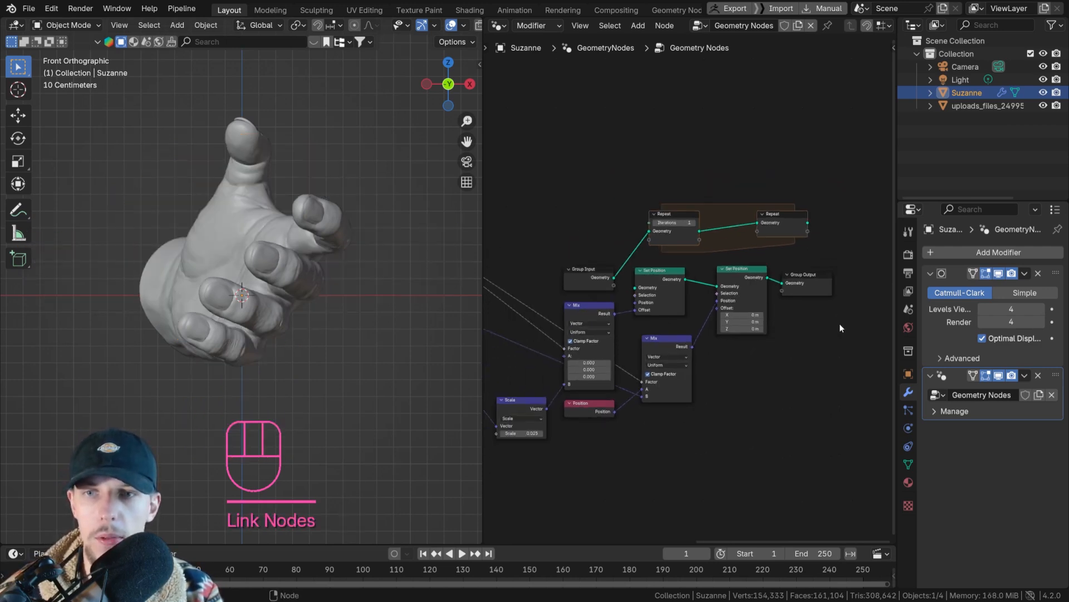
pyautogui.moveTo(808, 222); pyautogui.dragTo(862, 269)
# Shift both Set Position nodes over and wire them in sequence between the Repeat input and Repeat output nodes
pyautogui.click(749, 272)
pyautogui.keyDown('shift'); pyautogui.click(673, 276); pyautogui.keyUp('shift')
pyautogui.press('g')
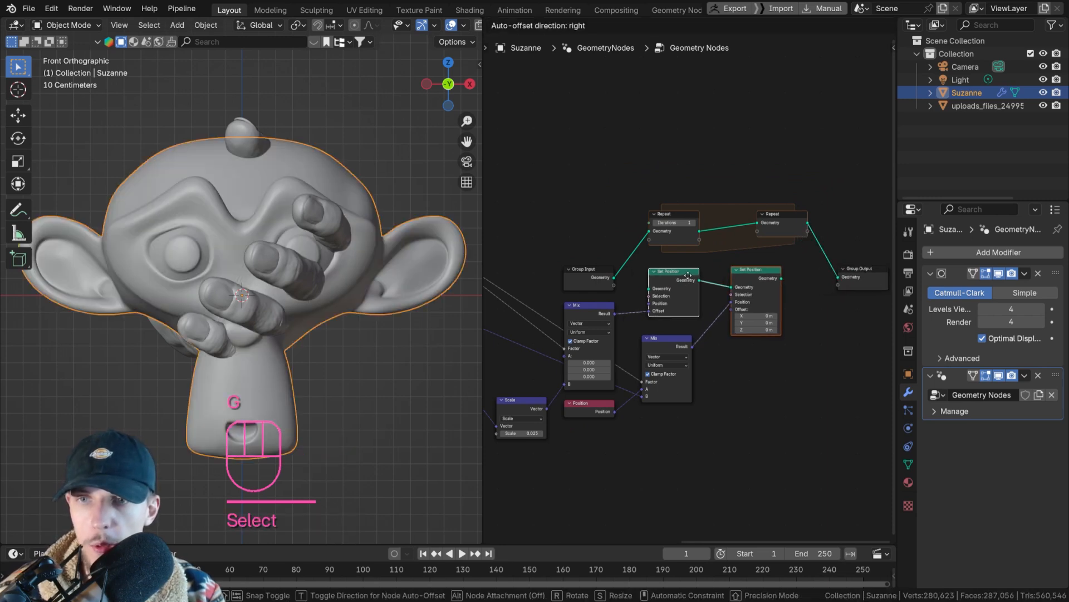
pyautogui.click(710, 274)
pyautogui.moveTo(673, 215); pyautogui.dragTo(673, 287)
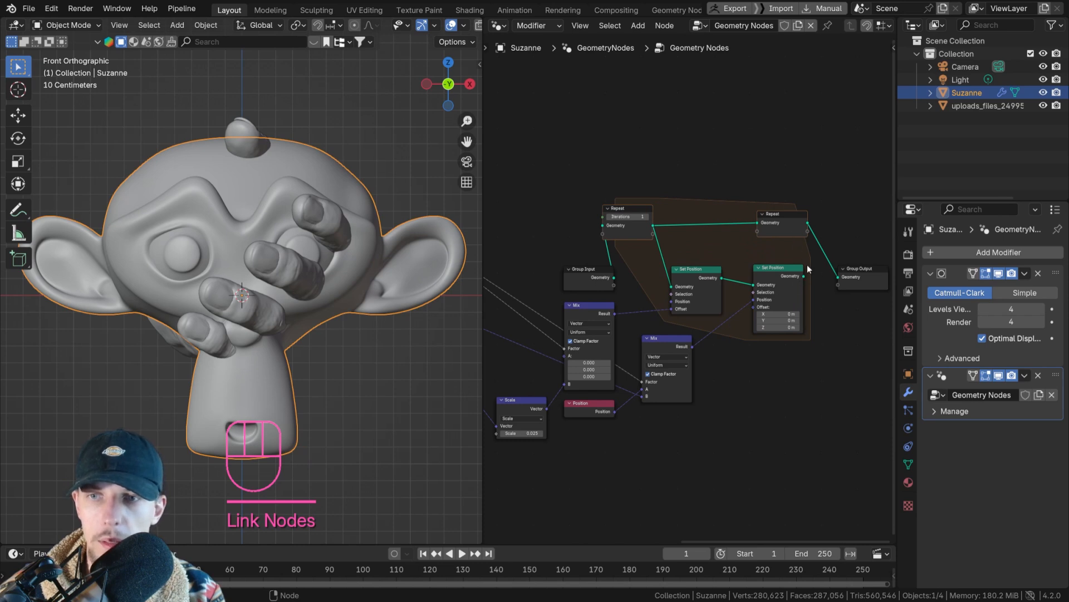
pyautogui.moveTo(804, 275); pyautogui.dragTo(756, 222)
# Line up the two Set Position nodes in a row between the Repeat nodes, with the Group Output beside the zone's end
pyautogui.moveTo(780, 274); pyautogui.dragTo(720, 246, button='middle')
pyautogui.moveTo(867, 276); pyautogui.dragTo(742, 183)
pyautogui.press('g')
pyautogui.click(827, 201)
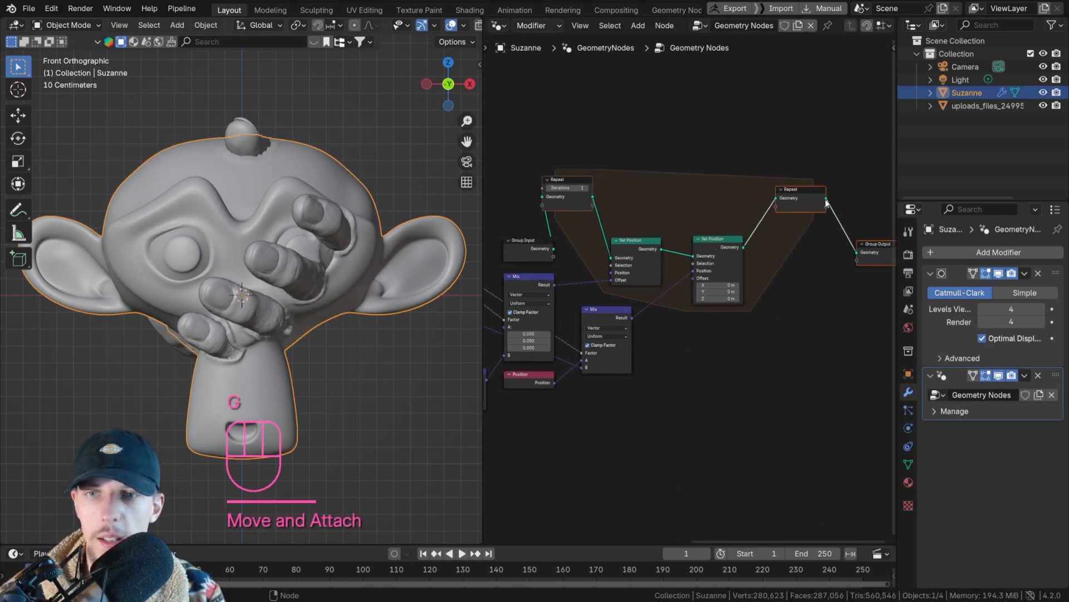
pyautogui.moveTo(647, 242); pyautogui.dragTo(652, 182)
pyautogui.moveTo(722, 243); pyautogui.dragTo(715, 184)
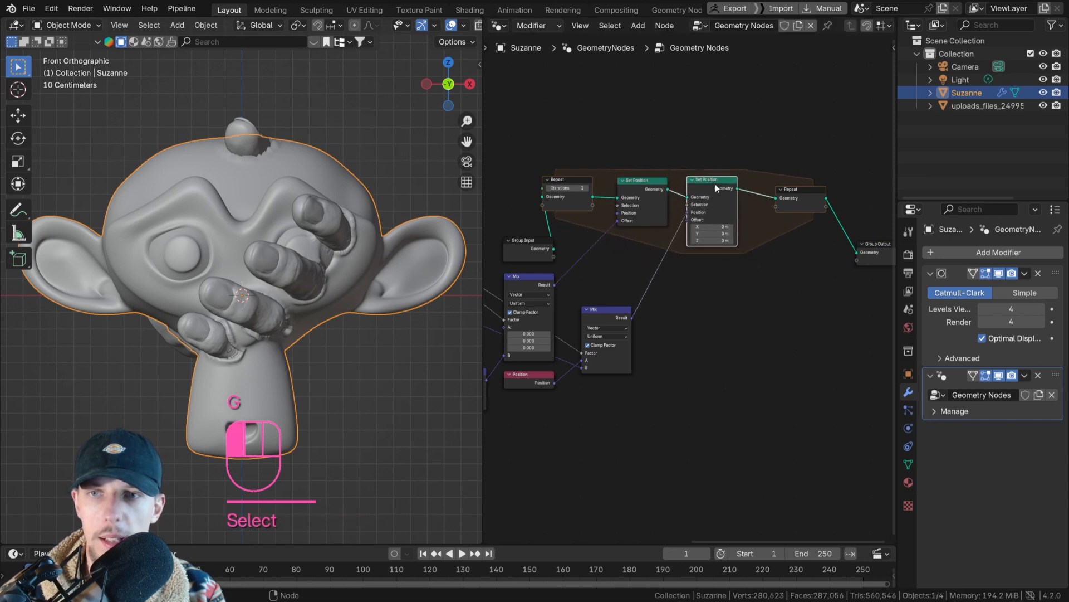
pyautogui.moveTo(823, 283); pyautogui.dragTo(860, 188)
pyautogui.press('g')
pyautogui.click(830, 219)
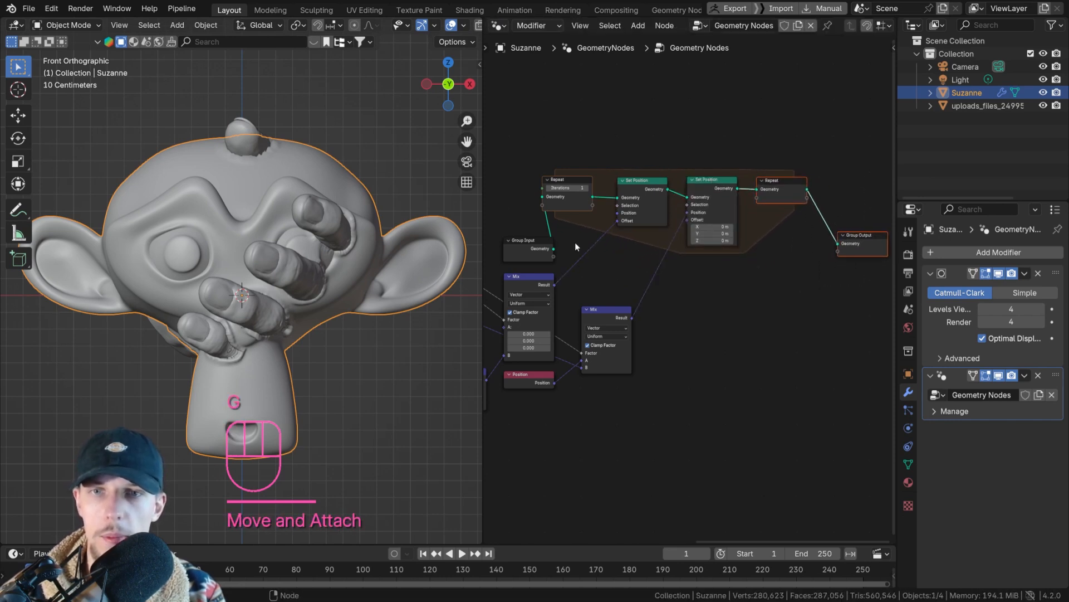
# Set the Repeat Zone's Iterations to 5
pyautogui.moveTo(576, 246); pyautogui.dragTo(685, 260, button='middle')
pyautogui.scroll(2, 684, 256)
pyautogui.click(683, 191)
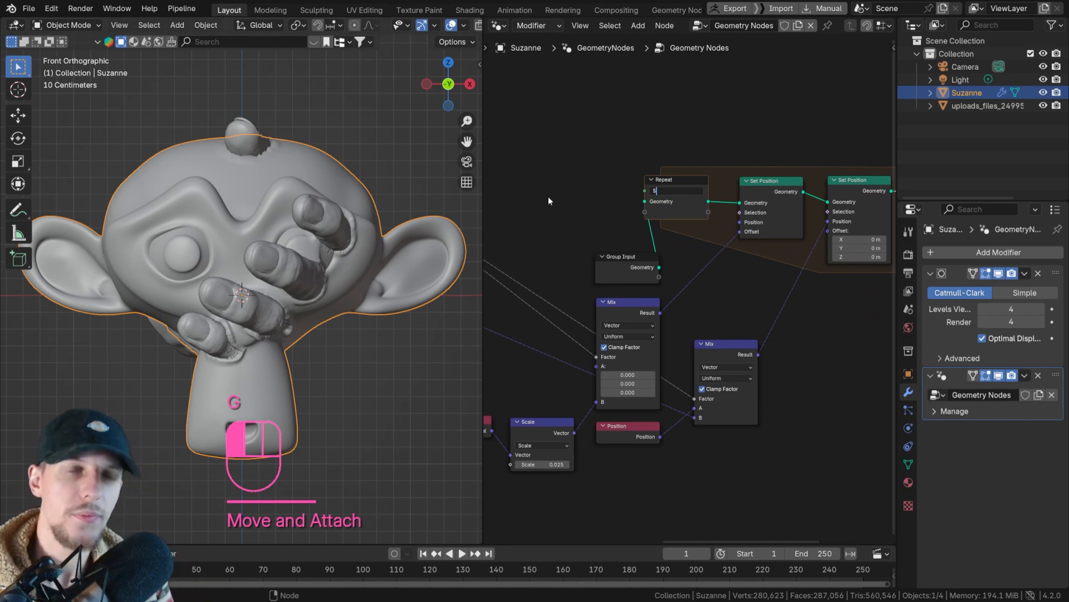
pyautogui.press('Return')
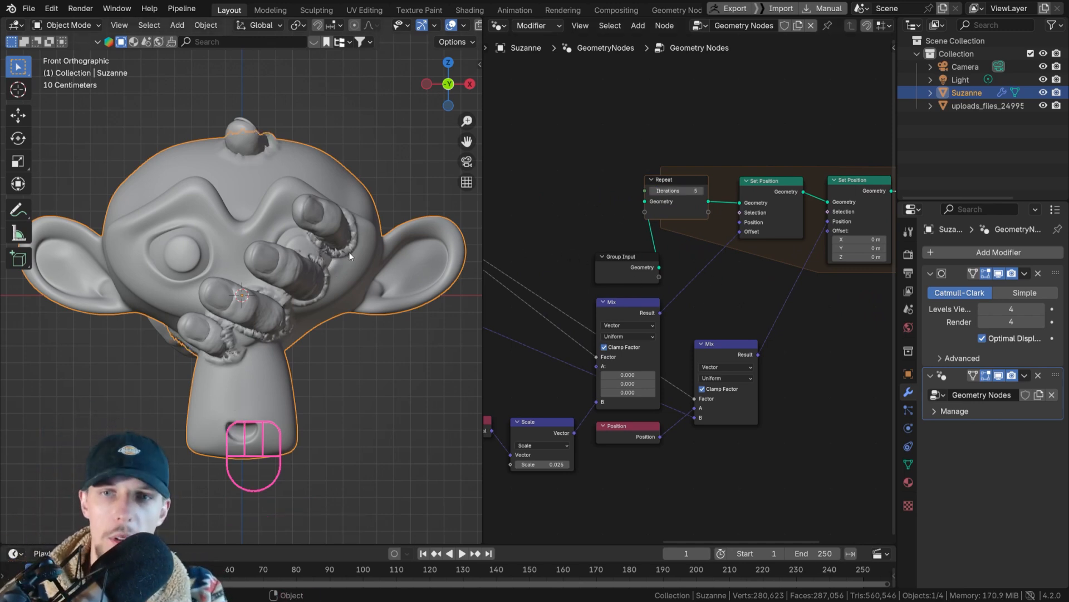
# Examine the repeated deformation around the fingers from the side and front, along with the nodes inside the Repeat Zone
pyautogui.moveTo(349, 253); pyautogui.dragTo(249, 264, button='middle')
pyautogui.scroll(2, 317, 254)
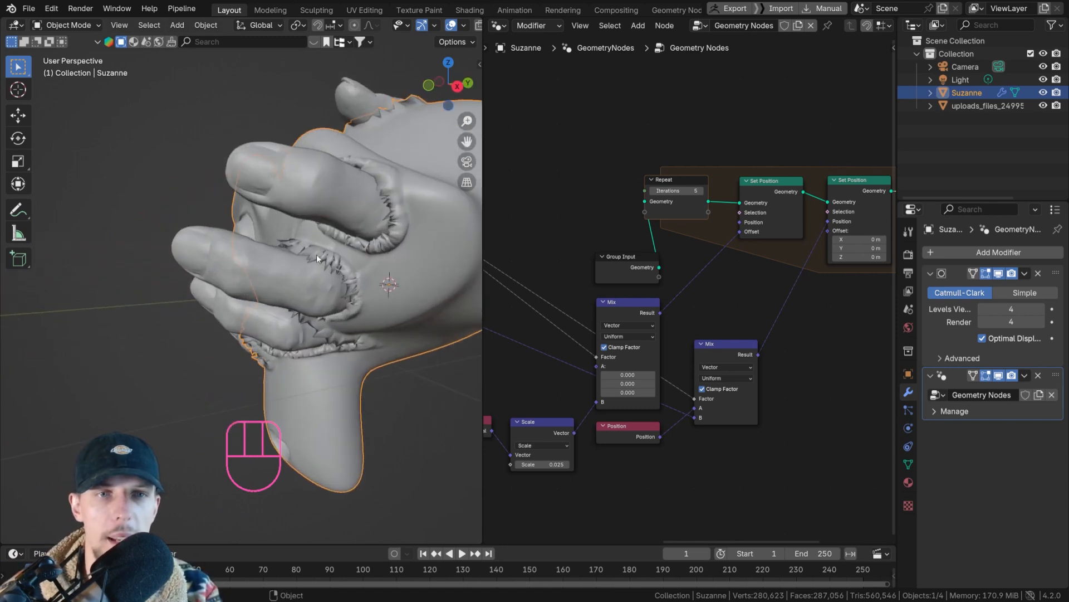
pyautogui.moveTo(768, 218); pyautogui.dragTo(710, 215, button='middle')
pyautogui.scroll(5, 710, 215)
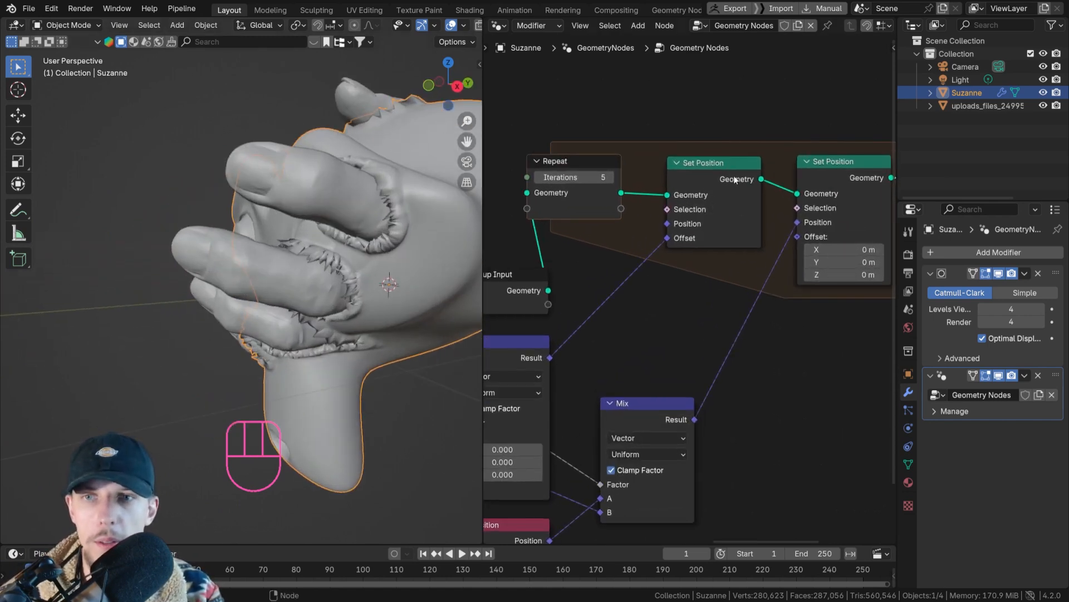
pyautogui.moveTo(735, 178); pyautogui.dragTo(603, 210, button='middle')
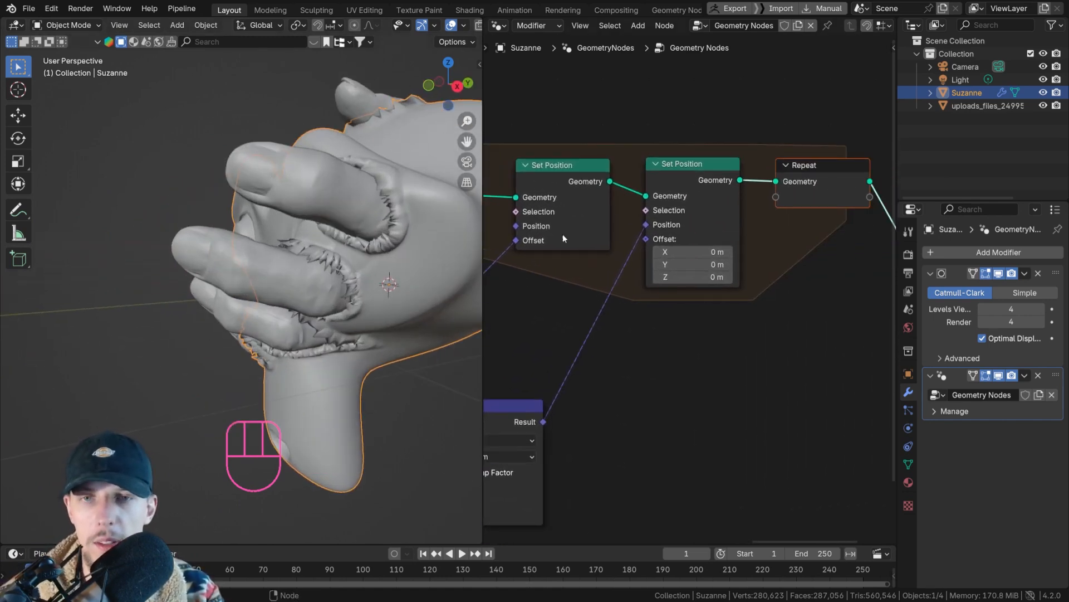
pyautogui.press('KP_1')
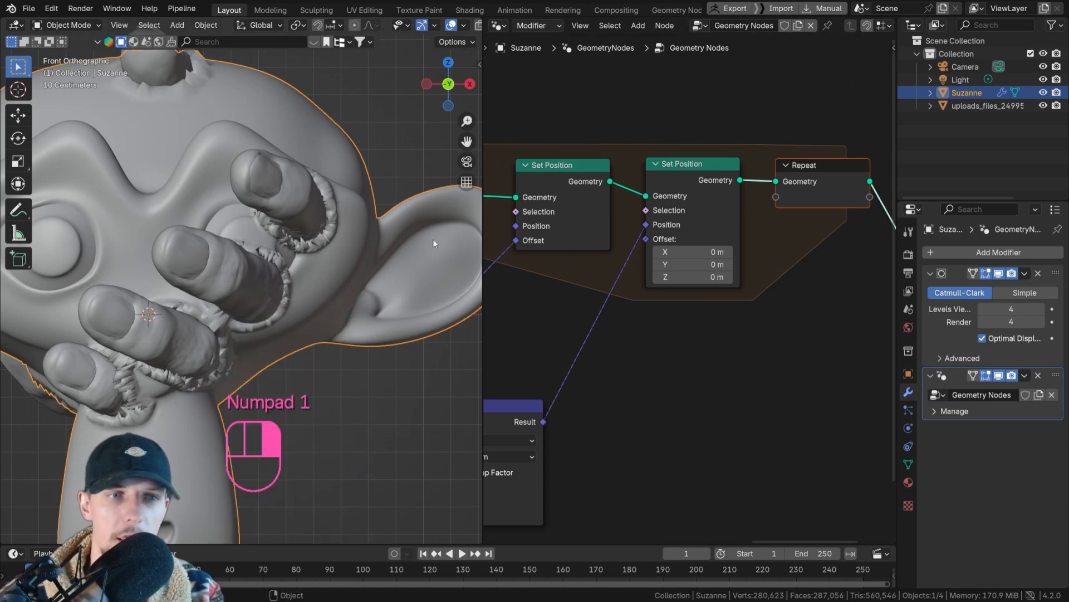
pyautogui.hotkey('shift', 'c')
pyautogui.keyDown('shift'); pyautogui.moveTo(346, 303); pyautogui.dragTo(293, 282, button='middle'); pyautogui.keyUp('shift')
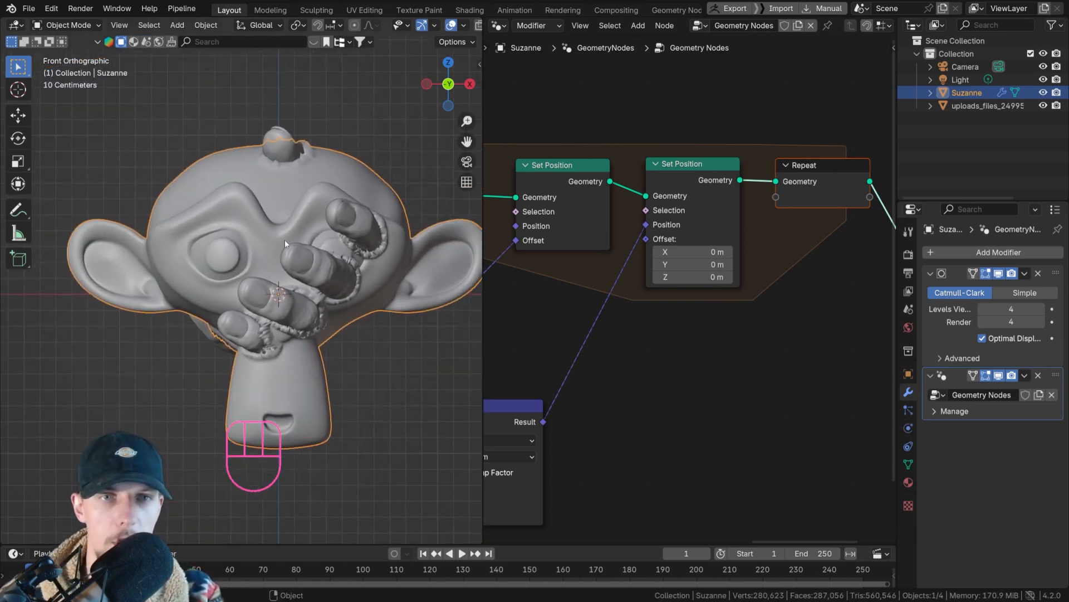
pyautogui.scroll(-2, 560, 289)
# Move the Group Input node up in front of the Repeat input node and nudge the Repeat node to make space
pyautogui.moveTo(561, 293); pyautogui.dragTo(719, 274, button='middle')
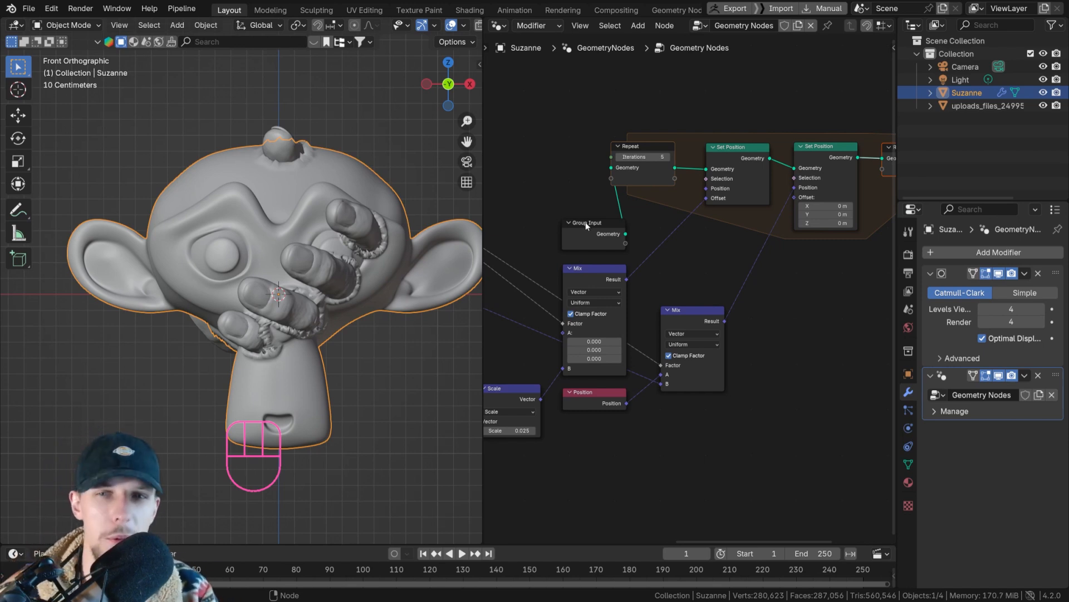
pyautogui.moveTo(585, 222); pyautogui.dragTo(565, 142)
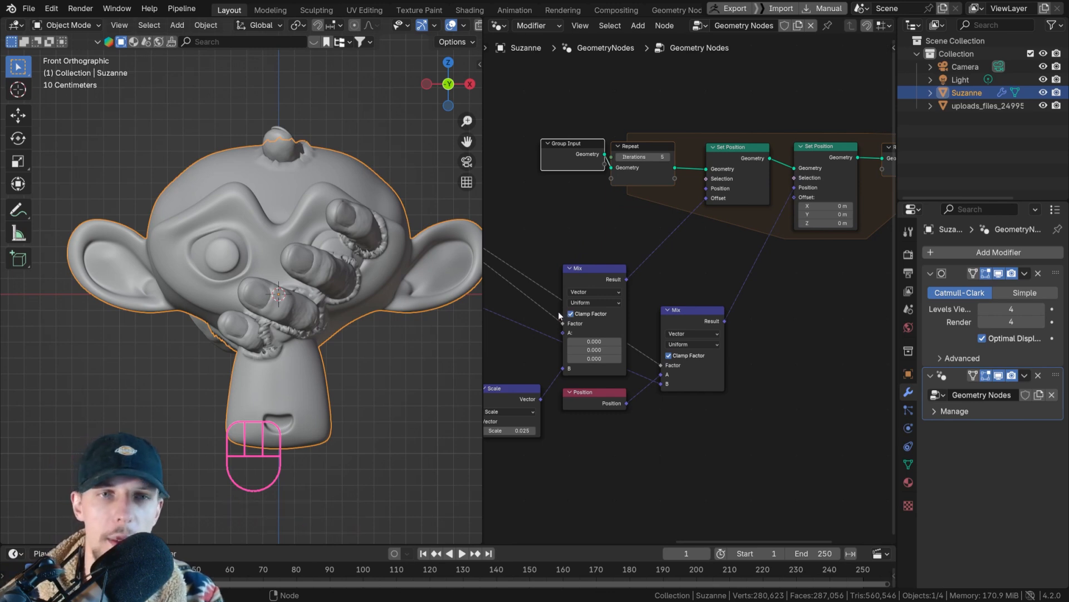
pyautogui.moveTo(647, 148); pyautogui.dragTo(662, 146)
pyautogui.moveTo(592, 209); pyautogui.dragTo(658, 297, button='middle')
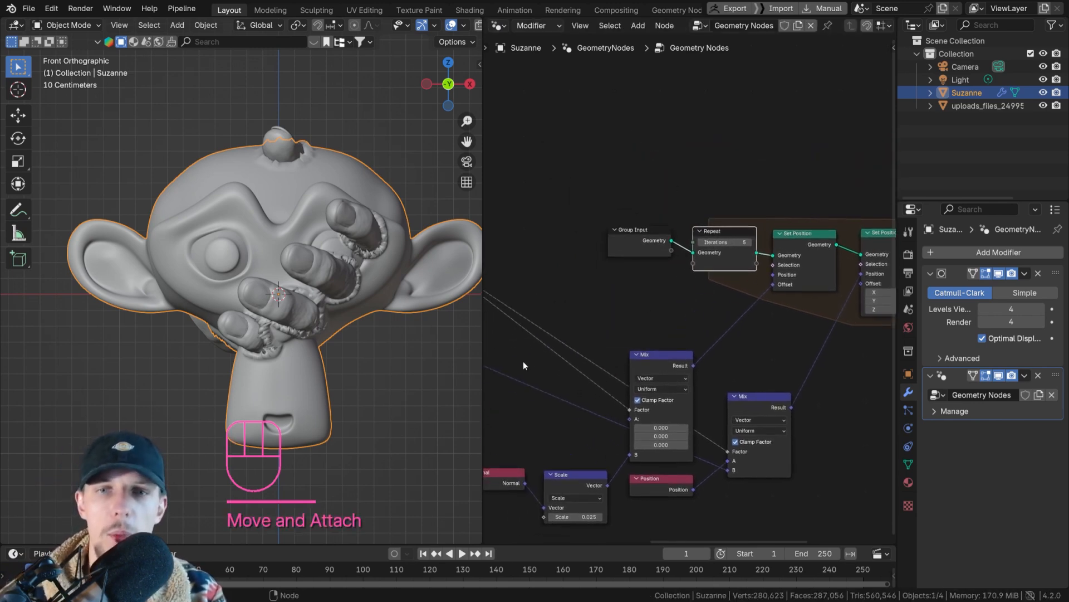
# Merge the Float Curve's two Value links to the Mix nodes into one reroute point and move it up level with the curve's output
pyautogui.moveTo(524, 362); pyautogui.dragTo(799, 254, button='middle')
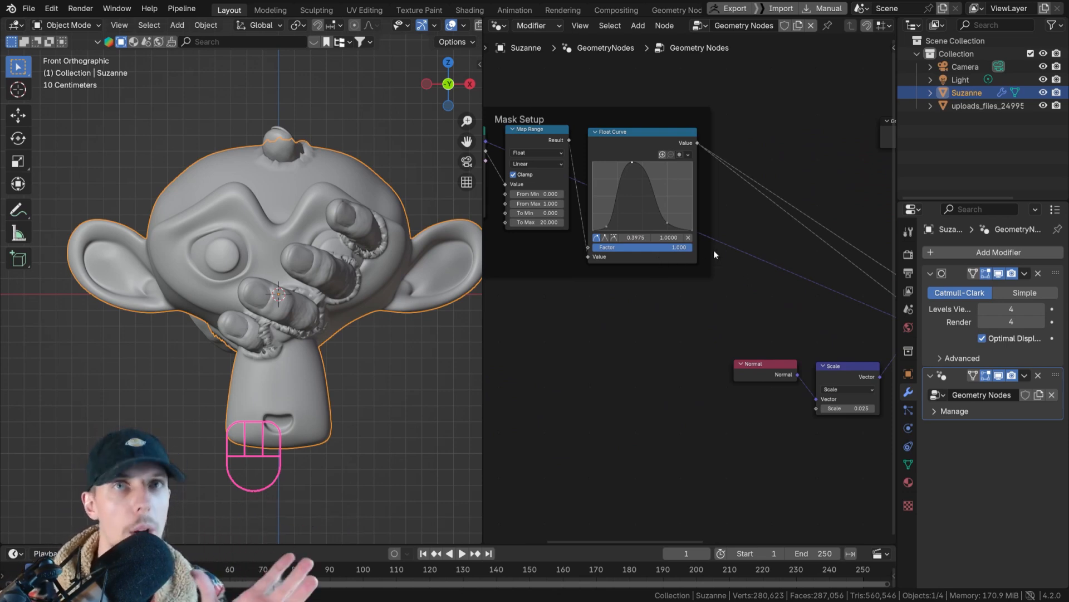
pyautogui.scroll(-3, 697, 195)
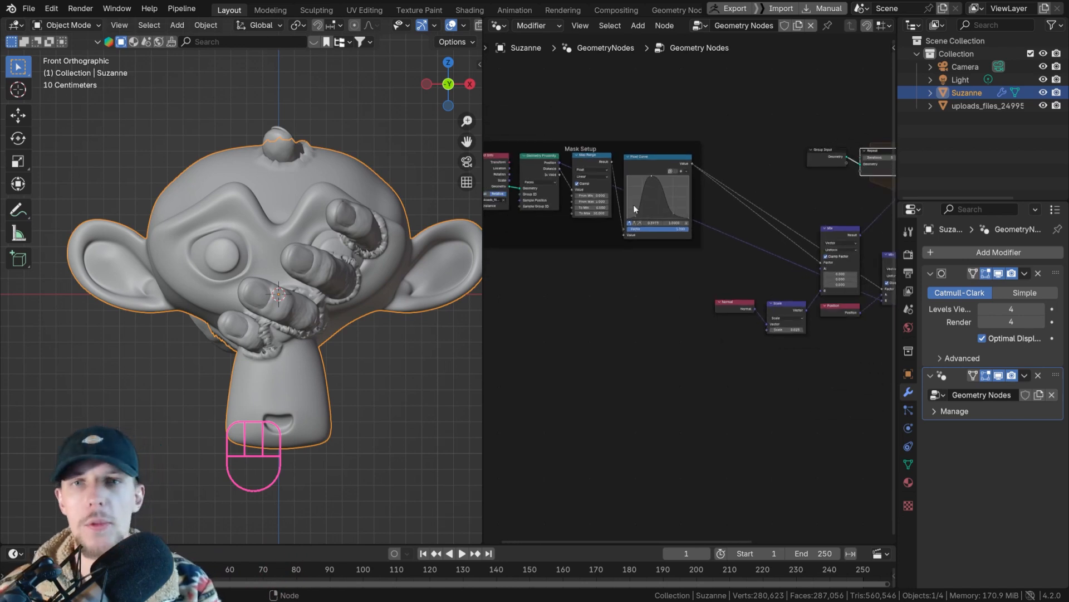
pyautogui.scroll(8, 680, 157)
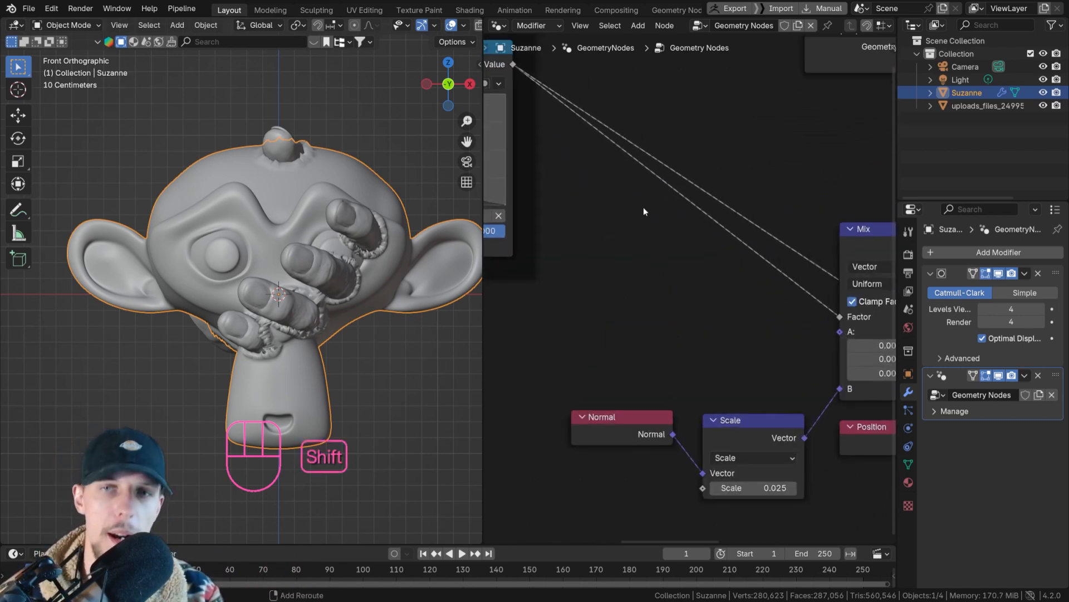
pyautogui.moveTo(644, 206)
pyautogui.keyDown('shift'); pyautogui.mouseDown(button='right')
pyautogui.moveTo(673, 119)
pyautogui.moveTo(663, 184)
pyautogui.moveTo(647, 194)
pyautogui.mouseUp(button='right'); pyautogui.keyUp('shift')
pyautogui.press('g')
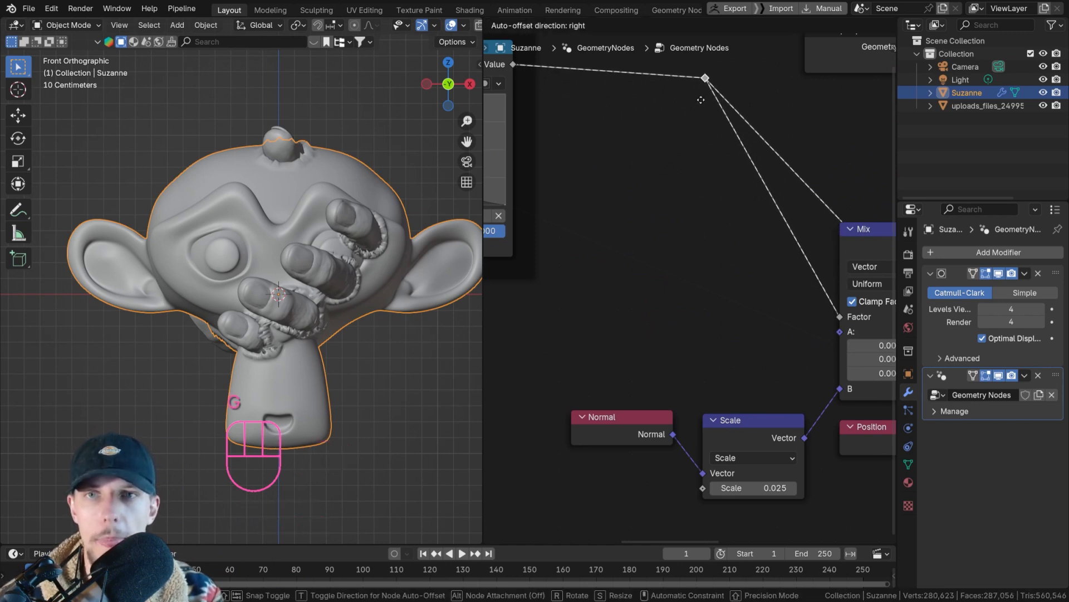
pyautogui.click(702, 90)
# Preview the Group Input's geometry with a Viewer node
pyautogui.moveTo(514, 77); pyautogui.dragTo(651, 120, button='middle')
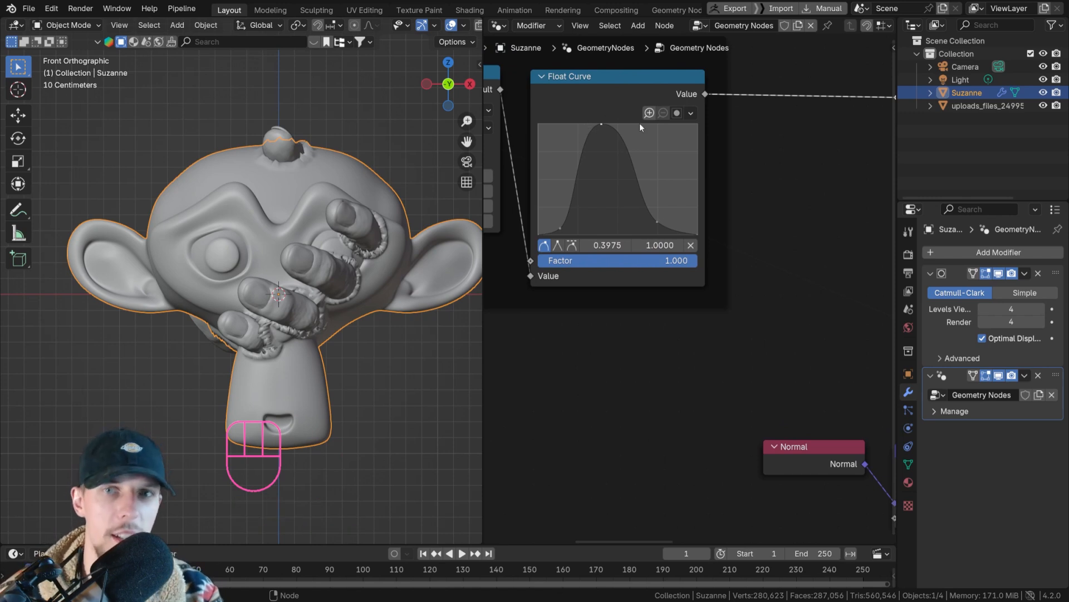
pyautogui.scroll(-8, 798, 257)
pyautogui.moveTo(798, 257); pyautogui.dragTo(586, 189, button='middle')
pyautogui.scroll(2, 760, 140)
pyautogui.scroll(2, 724, 167)
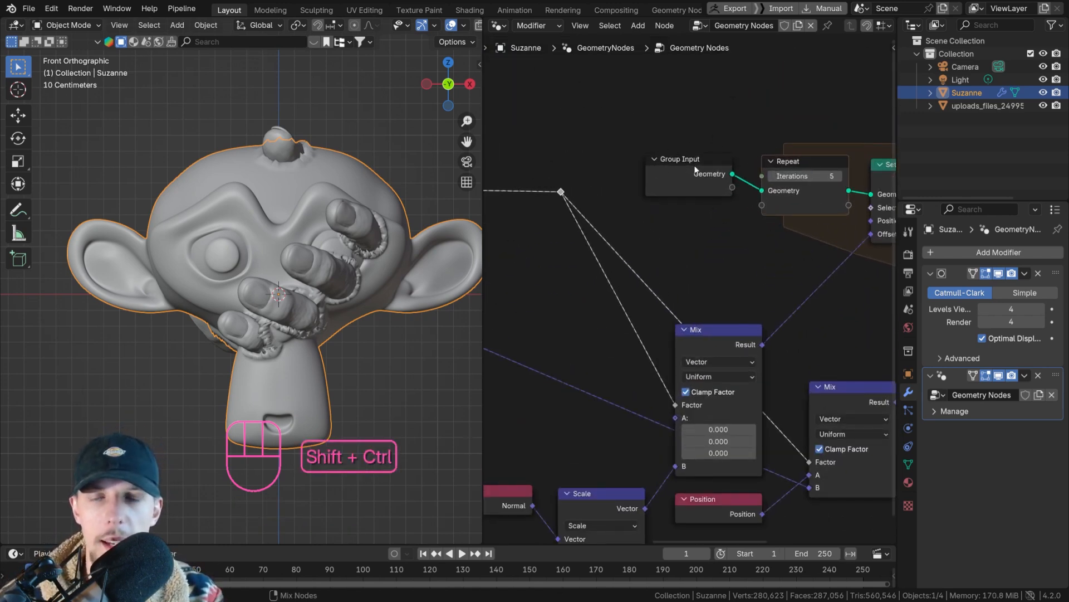
pyautogui.keyDown('ctrl'); pyautogui.keyDown('shift'); pyautogui.click(695, 169); pyautogui.keyUp('shift'); pyautogui.keyUp('ctrl')
# Preview the Float Curve's Value through the Viewer and inspect the mask's edge around the fingers
pyautogui.scroll(-4, 694, 168)
pyautogui.moveTo(552, 159); pyautogui.dragTo(799, 180, button='middle')
pyautogui.scroll(3, 745, 187)
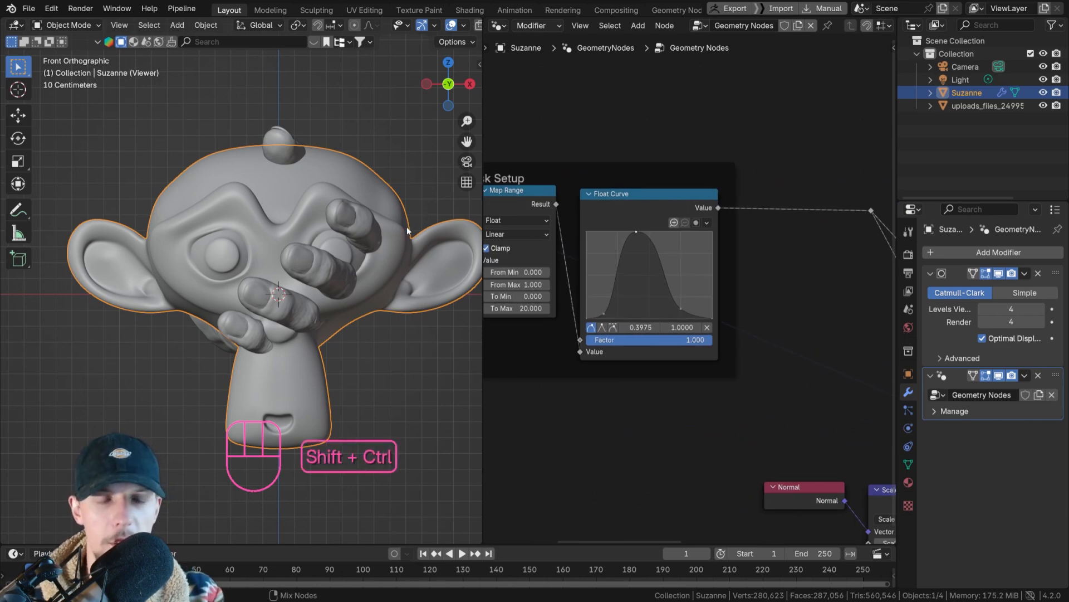
pyautogui.keyDown('ctrl'); pyautogui.keyDown('shift'); pyautogui.click(676, 197); pyautogui.keyUp('shift'); pyautogui.keyUp('ctrl')
pyautogui.keyDown('shift'); pyautogui.moveTo(415, 186); pyautogui.dragTo(325, 186, button='middle'); pyautogui.keyUp('shift')
pyautogui.scroll(5, 324, 187)
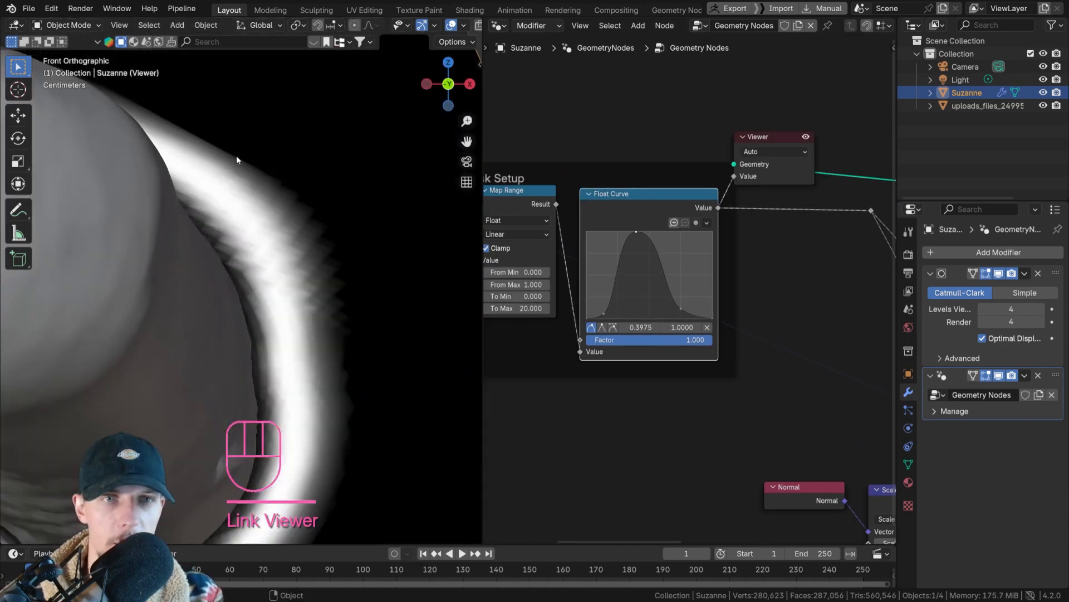
pyautogui.scroll(-7, 320, 301)
# Move the Viewer node up and farther from the Float Curve to free space between them
pyautogui.moveTo(788, 206); pyautogui.dragTo(727, 200, button='middle')
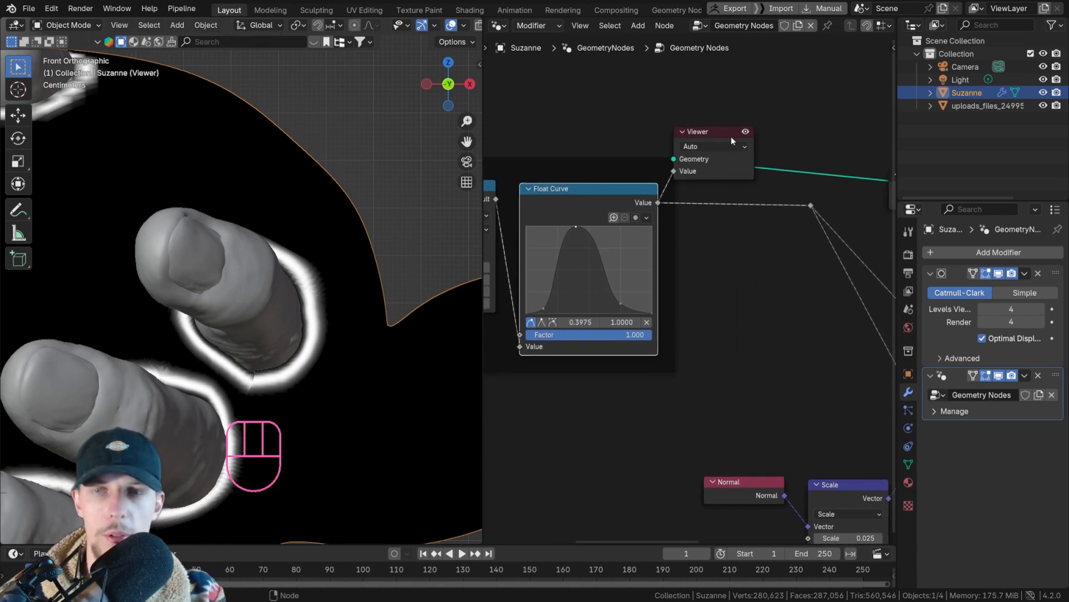
pyautogui.click(731, 136)
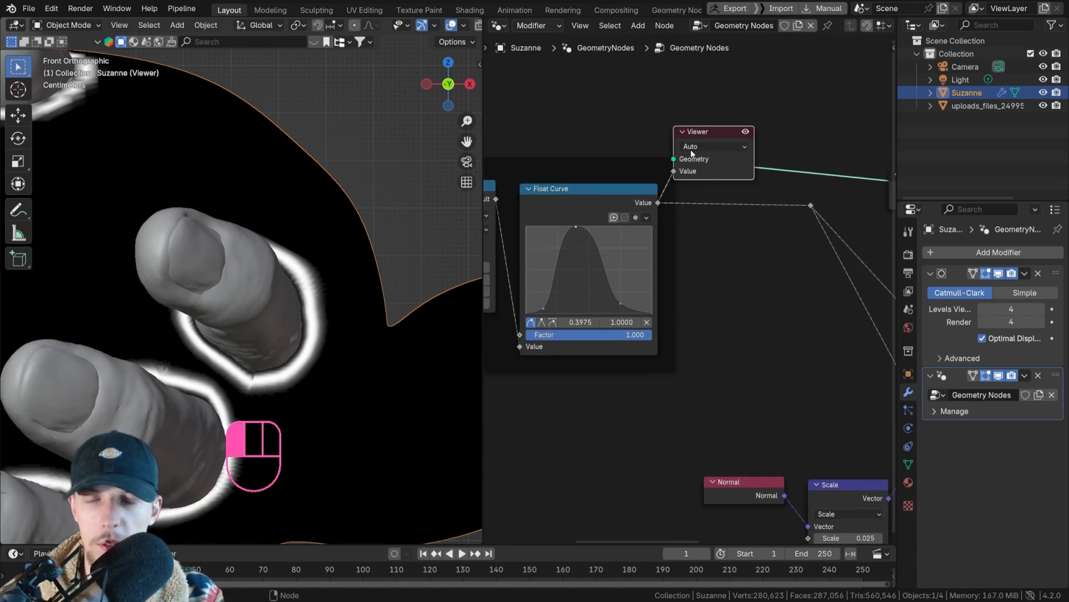
pyautogui.press('g')
pyautogui.click(858, 117)
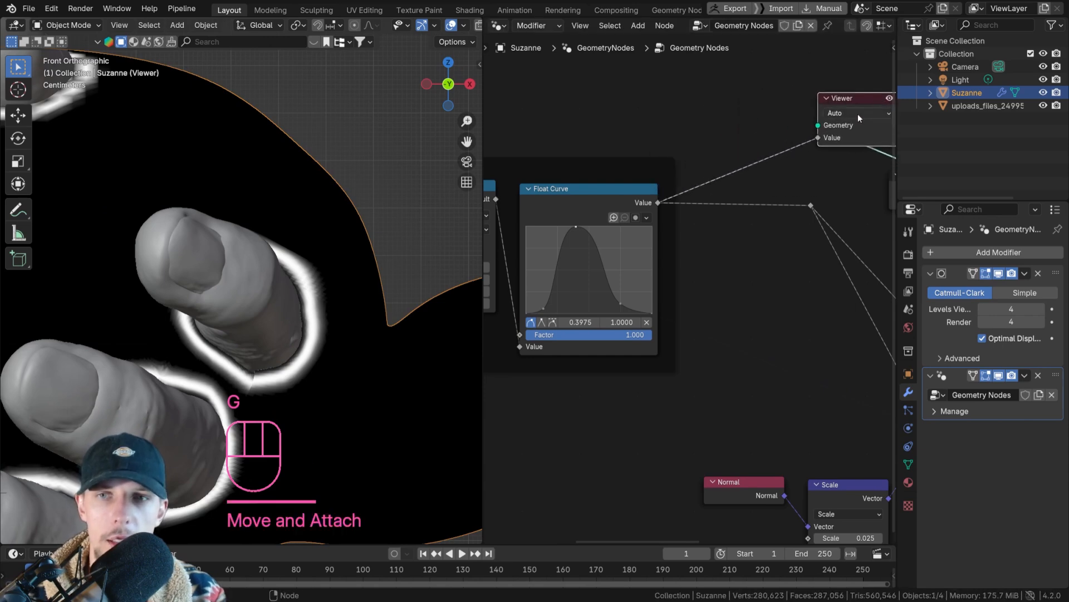
# Insert a Blur Attribute node between the Float Curve and the Viewer and set its Iterations to 5
pyautogui.hotkey('shift', 'a')
pyautogui.write('blur')
pyautogui.press('Return')
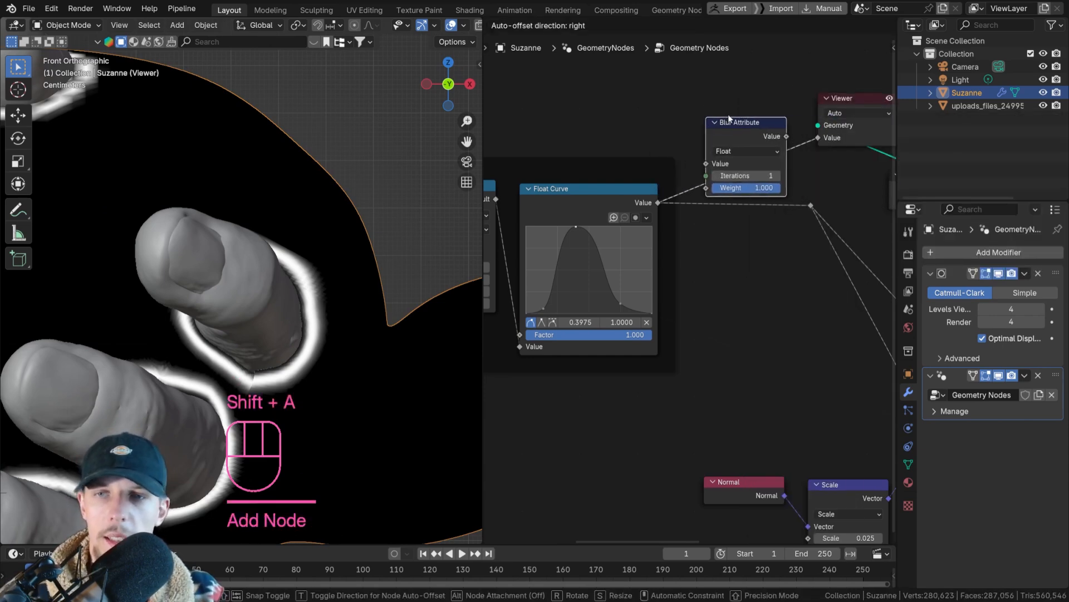
pyautogui.click(727, 115)
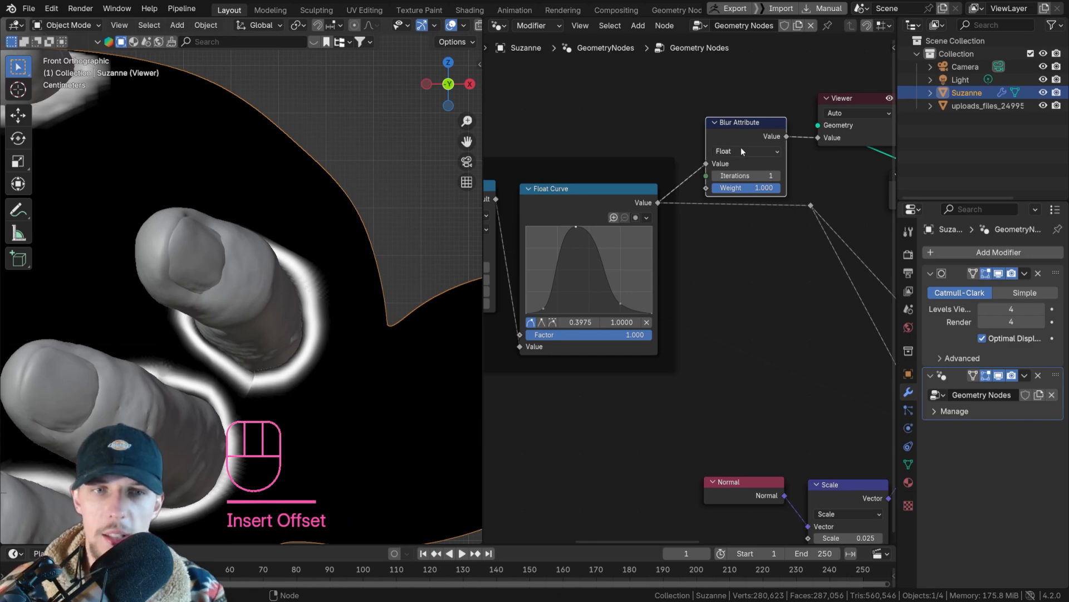
pyautogui.click(740, 175)
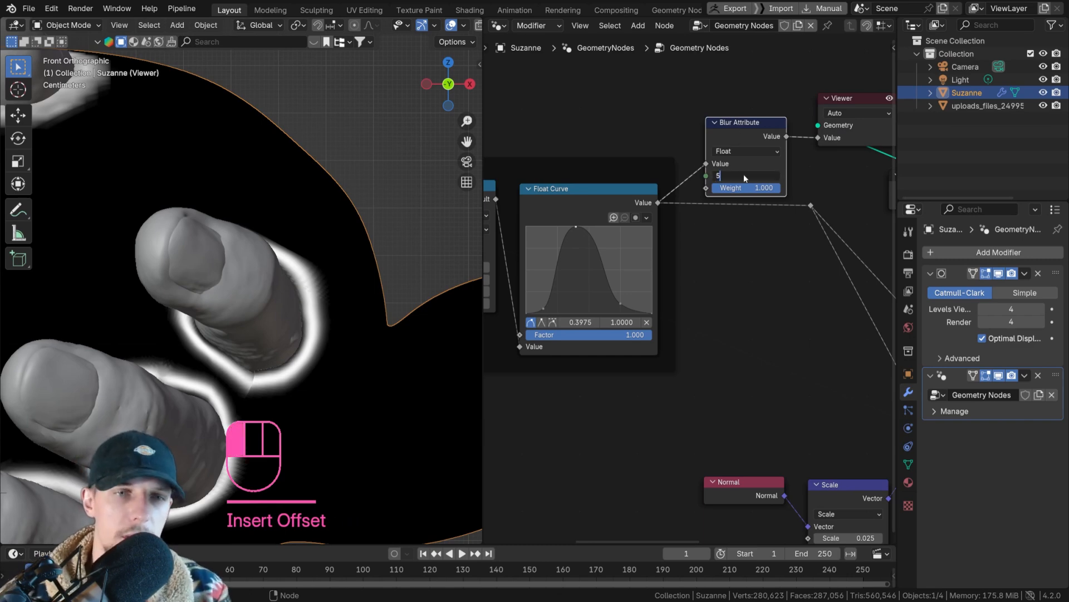
pyautogui.write('5')
pyautogui.press('Return')
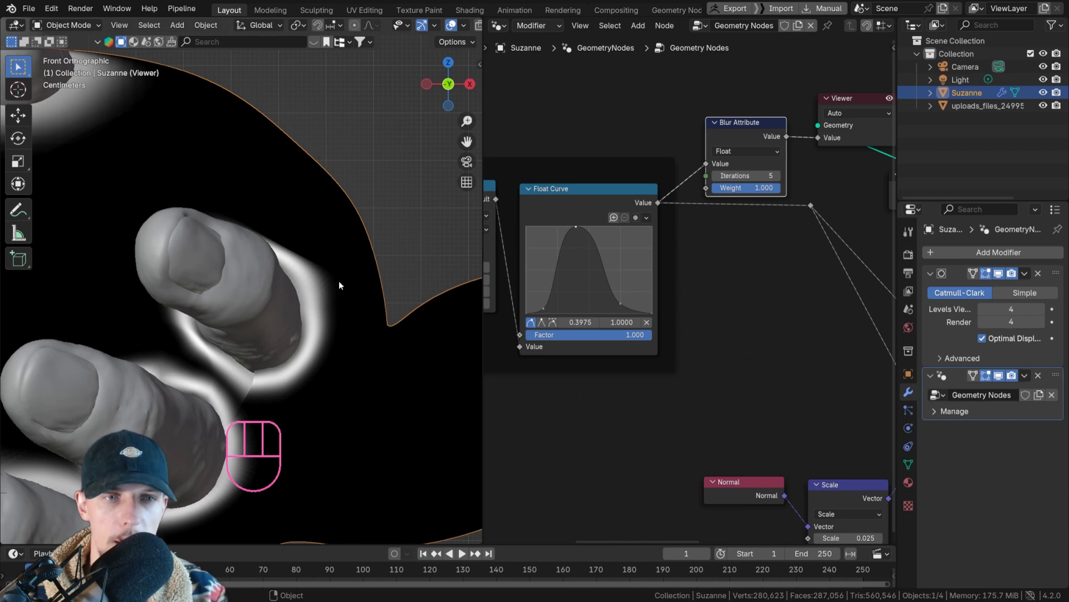
# Reshape the Float Curve by moving its left lower point to about 0.29, 0.11 and its peak to about 0.53, 1.0
pyautogui.scroll(3, 667, 219)
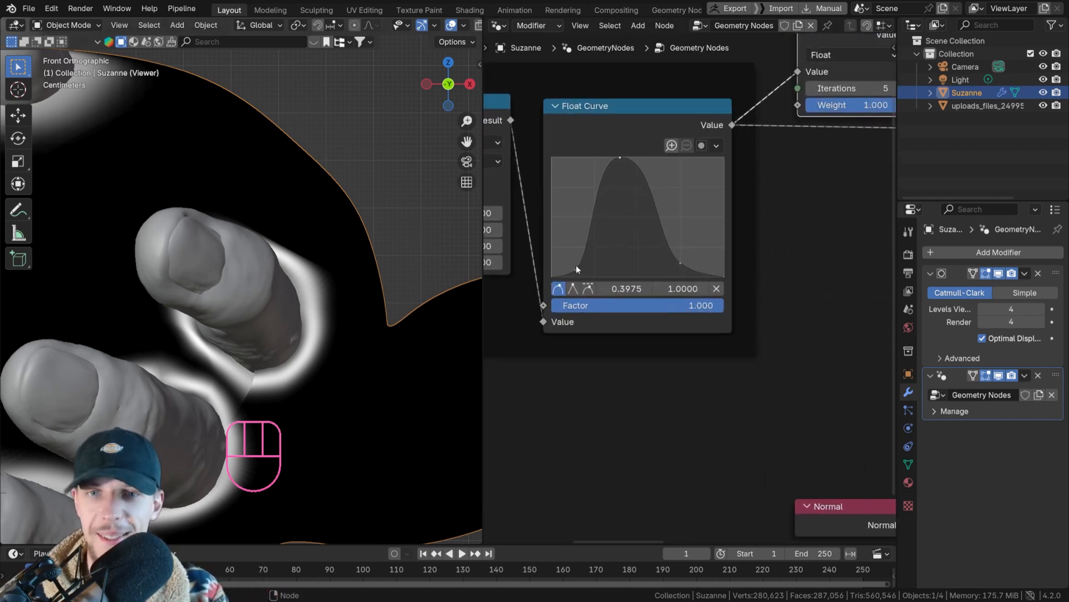
pyautogui.moveTo(575, 269); pyautogui.dragTo(601, 264)
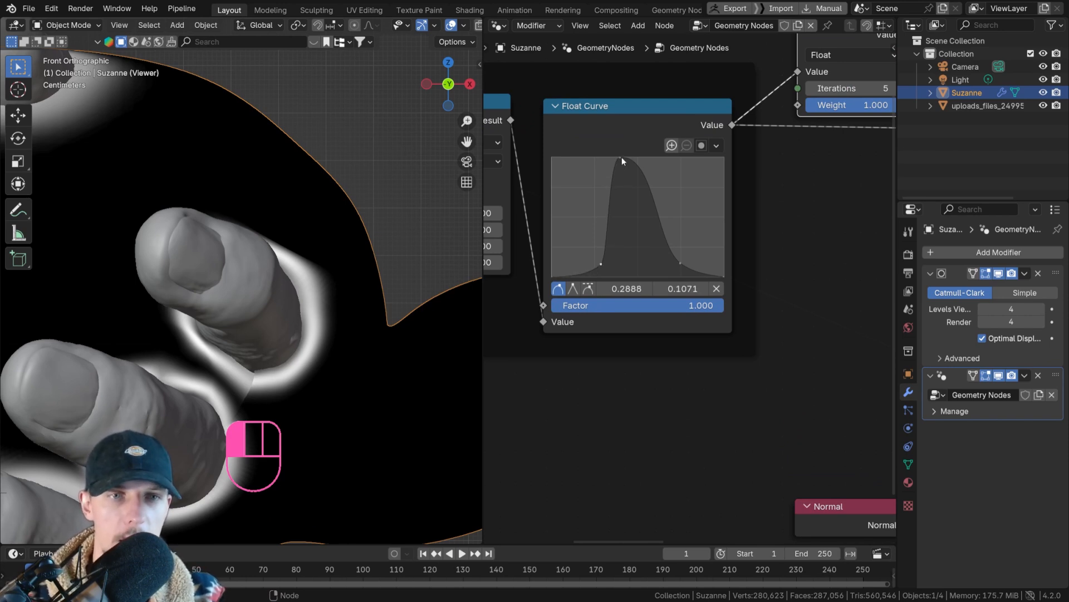
pyautogui.moveTo(622, 158); pyautogui.dragTo(644, 158)
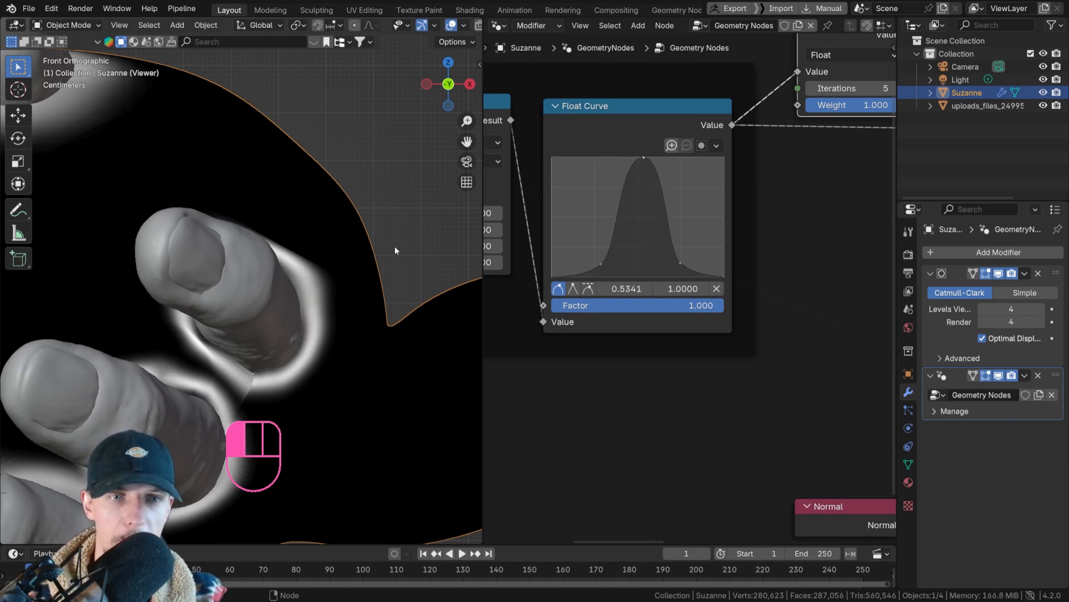
pyautogui.click(296, 274)
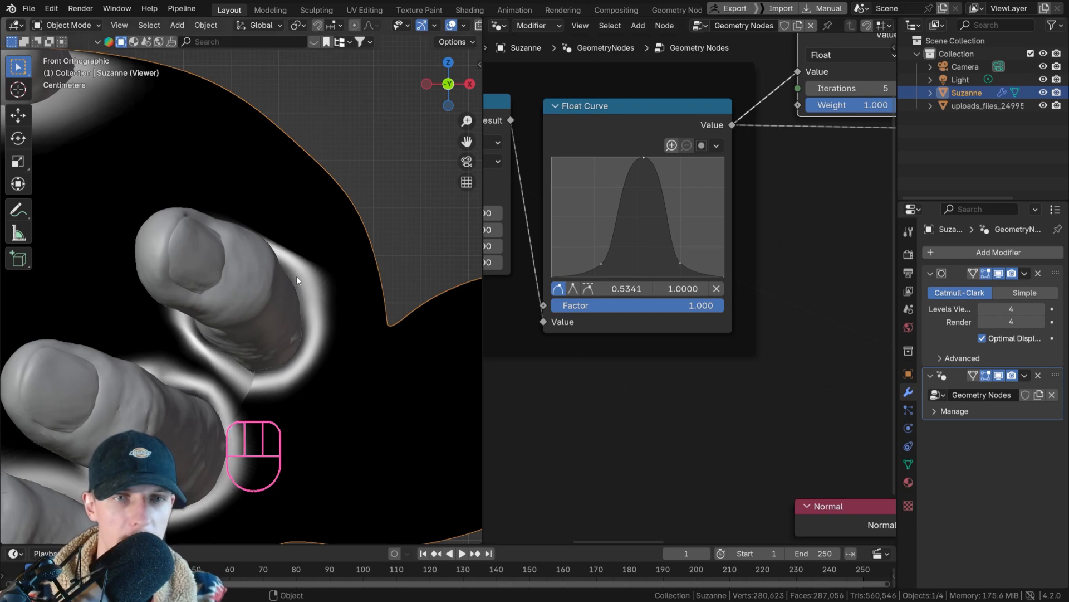
# Connect the Blur Attribute's Value to the reroute point that feeds both Mix nodes' Factor inputs
pyautogui.scroll(-6, 703, 195)
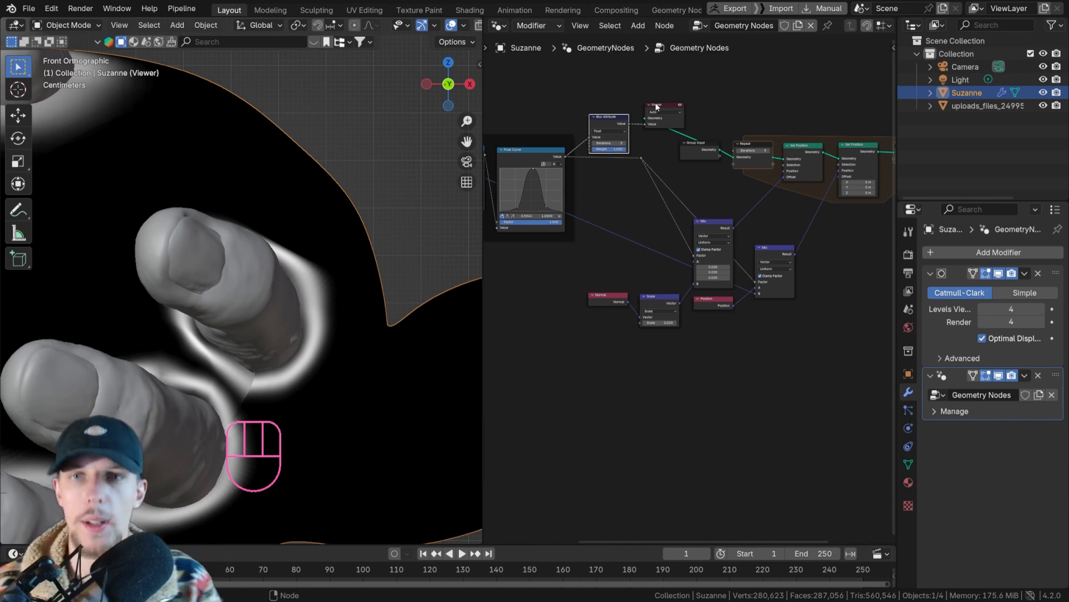
pyautogui.click(656, 107)
pyautogui.scroll(10, 630, 125)
pyautogui.moveTo(621, 126); pyautogui.dragTo(653, 212)
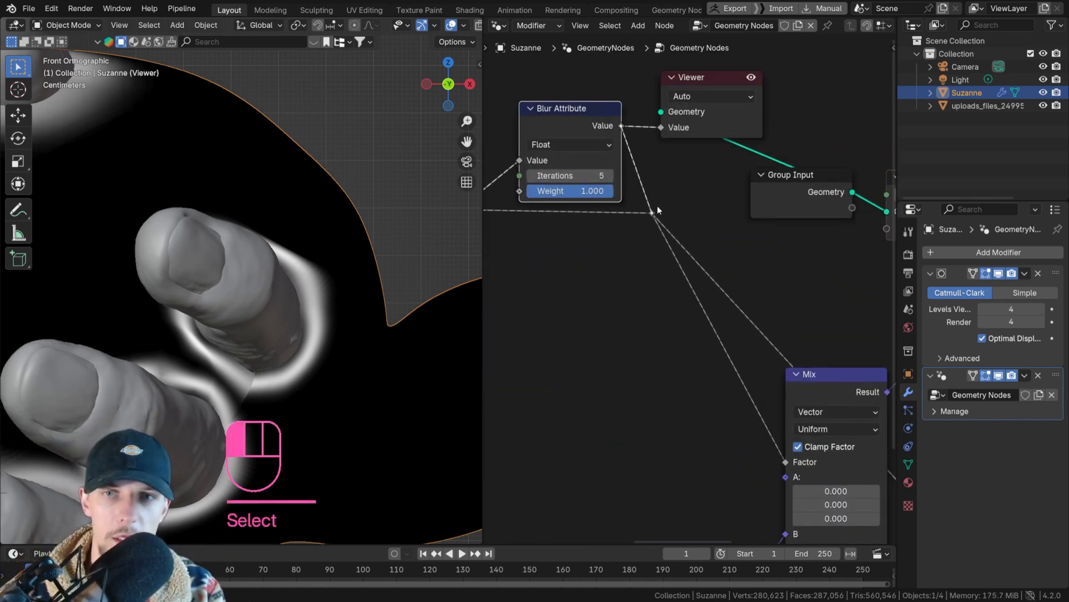
pyautogui.scroll(1, 690, 78)
# Delete the Viewer node to show the deformed head again and save the file
pyautogui.click(690, 79)
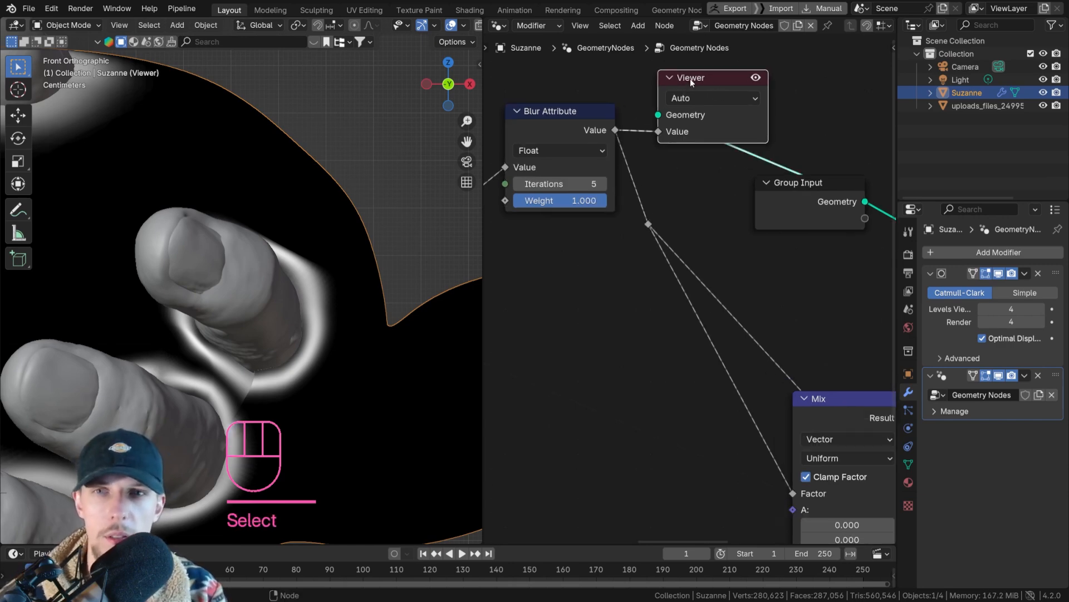
pyautogui.press('ctrl')
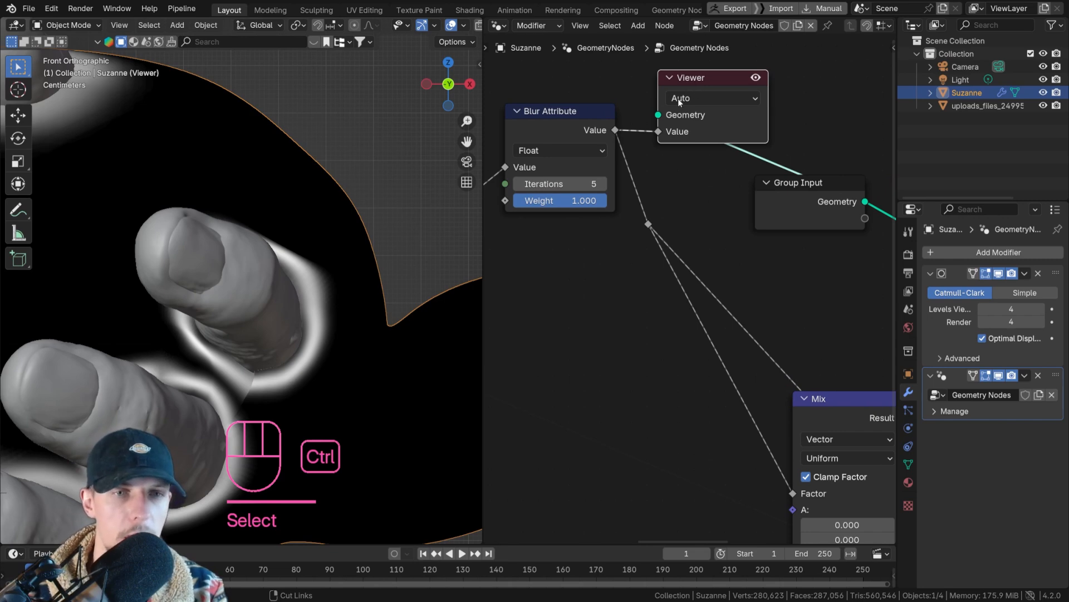
pyautogui.hotkey('ctrl', 'x')
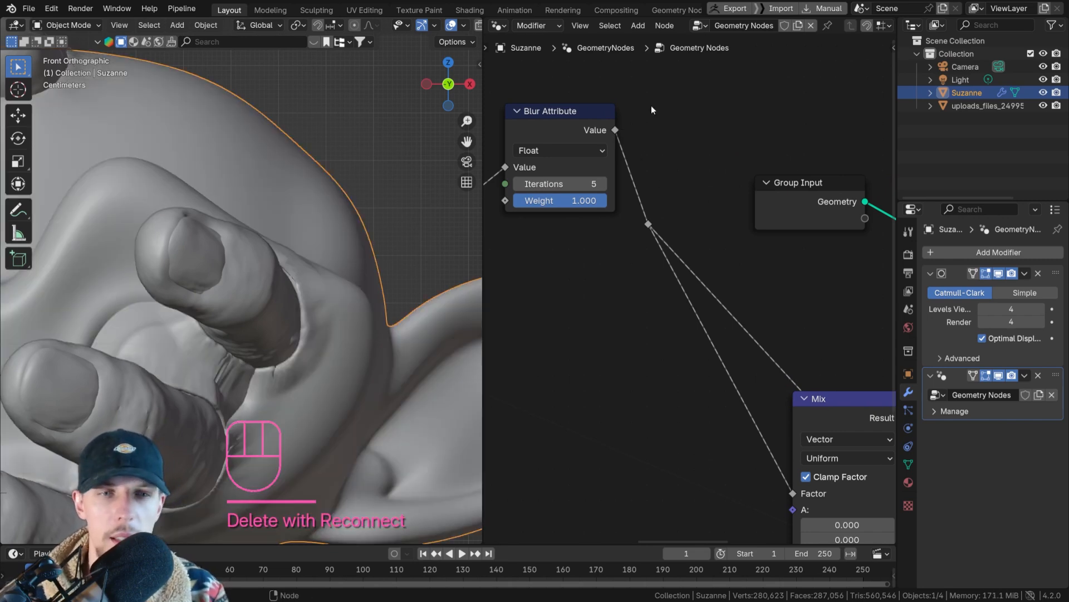
pyautogui.moveTo(324, 278); pyautogui.dragTo(356, 196, button='middle')
pyautogui.press('KP_1')
pyautogui.hotkey('ctrl', 's')
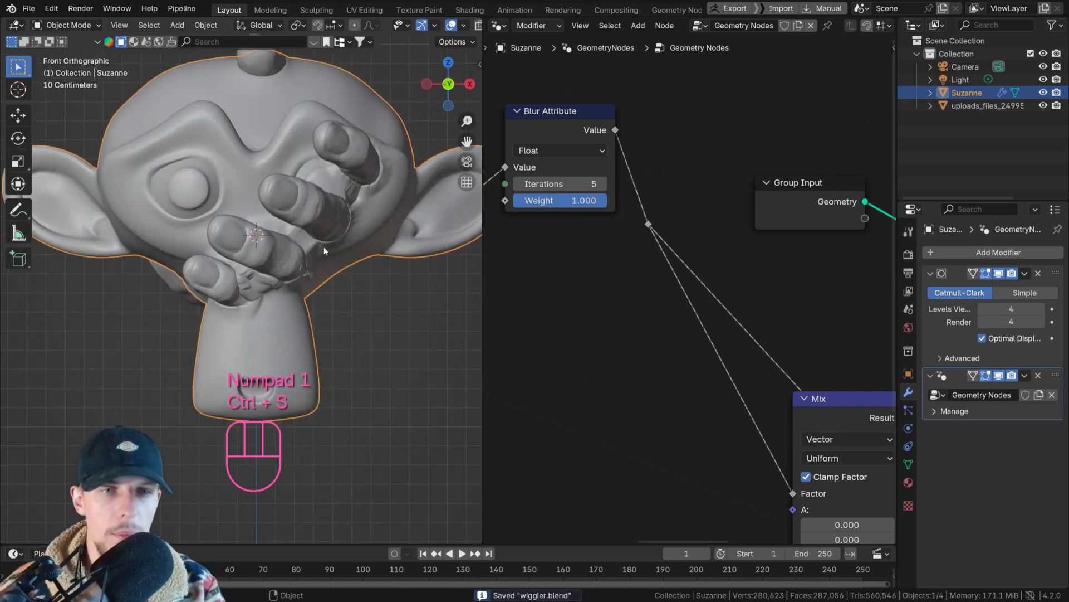
# Examine the creases where the head's surface meets the fingers from the side and up close, and save the file
pyautogui.scroll(-6, 626, 313)
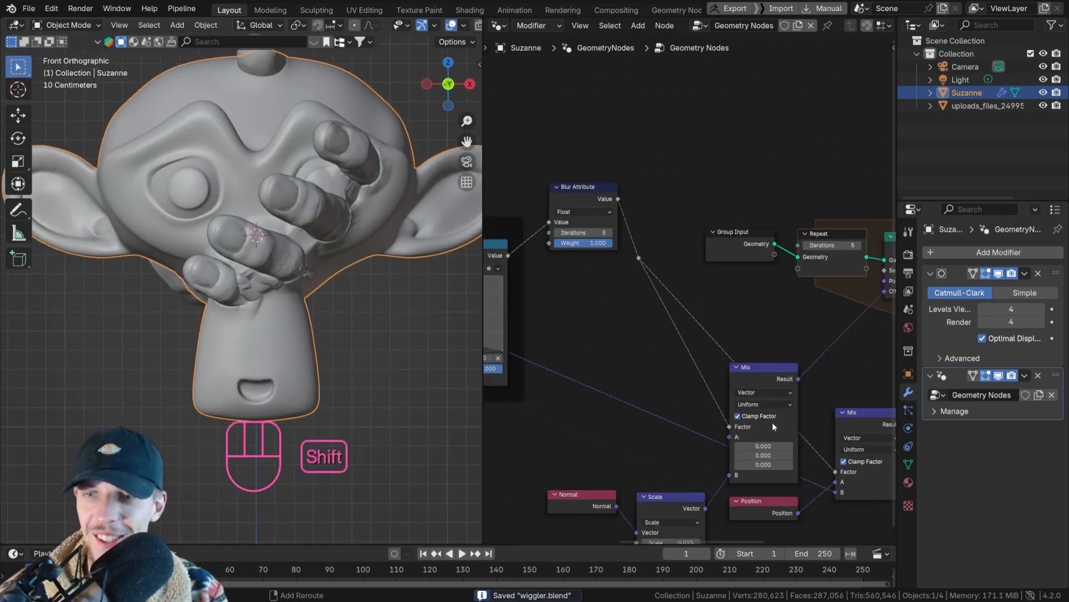
pyautogui.moveTo(713, 371); pyautogui.dragTo(675, 163, button='middle')
pyautogui.scroll(3, 686, 320)
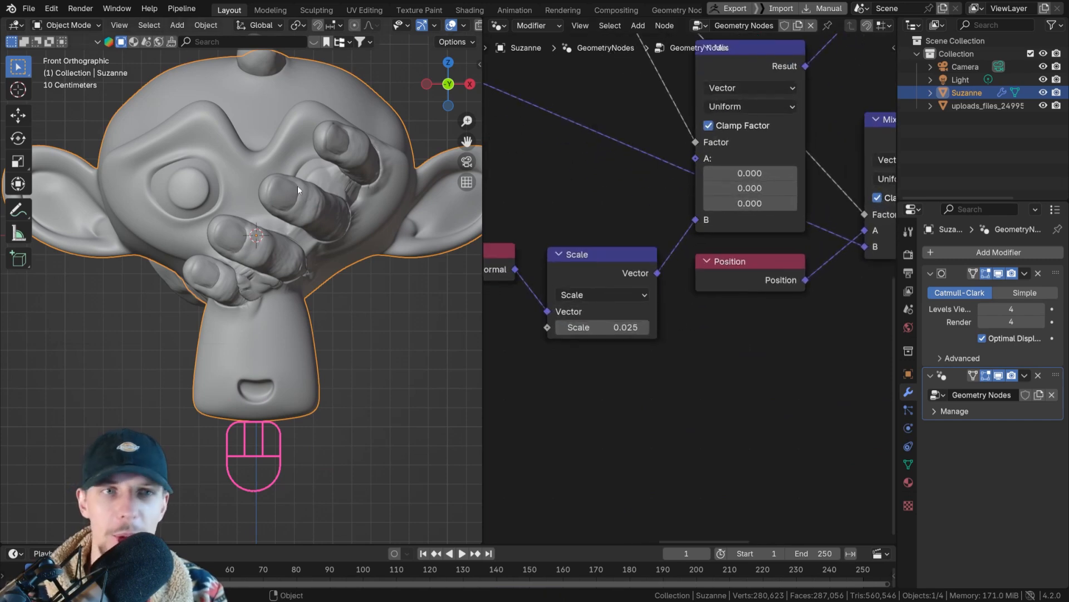
pyautogui.moveTo(298, 185); pyautogui.dragTo(338, 279, button='middle')
pyautogui.scroll(3, 338, 290)
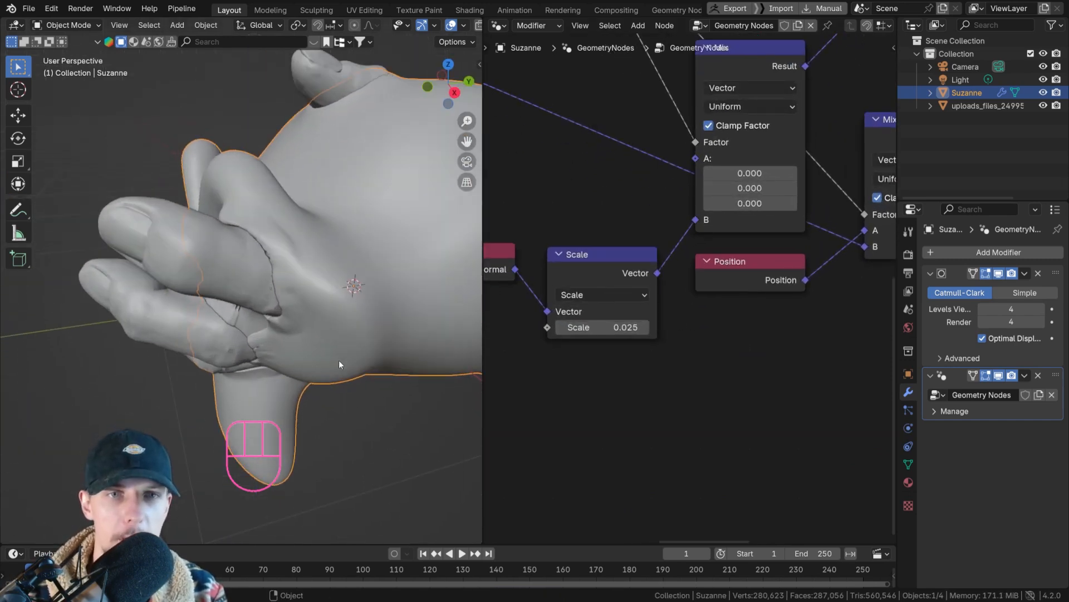
pyautogui.moveTo(338, 360); pyautogui.dragTo(286, 278, button='middle')
pyautogui.scroll(3, 287, 334)
pyautogui.moveTo(286, 335); pyautogui.dragTo(253, 290, button='middle')
pyautogui.keyDown('shift'); pyautogui.moveTo(254, 290); pyautogui.dragTo(223, 167, button='middle'); pyautogui.keyUp('shift')
pyautogui.scroll(4, 192, 284)
pyautogui.scroll(-5, 173, 271)
pyautogui.moveTo(215, 233)
pyautogui.mouseDown(button='middle')
pyautogui.moveTo(199, 242)
pyautogui.moveTo(207, 223)
pyautogui.mouseUp(button='middle')
pyautogui.moveTo(207, 223); pyautogui.dragTo(232, 214, button='middle')
pyautogui.scroll(5, 231, 211)
pyautogui.moveTo(303, 200); pyautogui.dragTo(299, 205, button='middle')
pyautogui.hotkey('ctrl', 's')
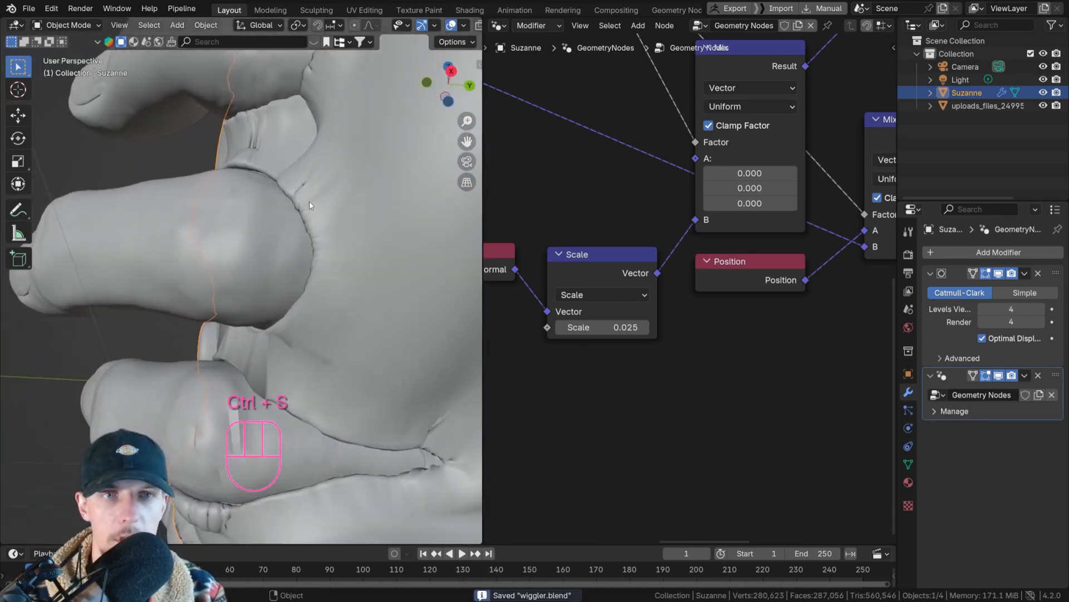
# Set the normal's Scale node to 0.035 and check the deformation around the fingers from several angles
pyautogui.click(629, 324)
pyautogui.press('BackSpace')
pyautogui.press('BackSpace')
pyautogui.write('35')
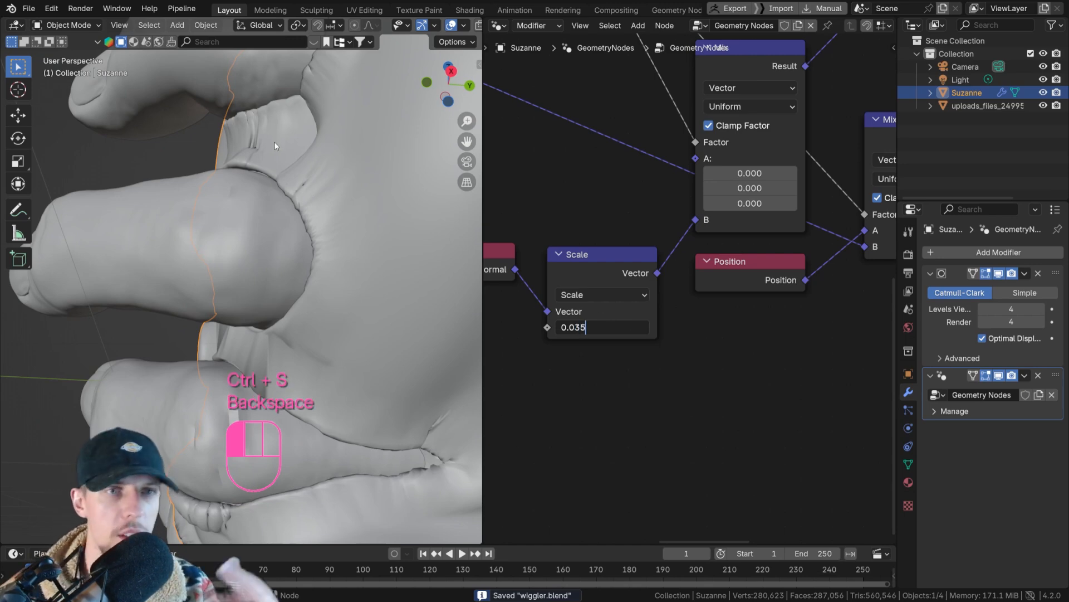
pyautogui.press('Return')
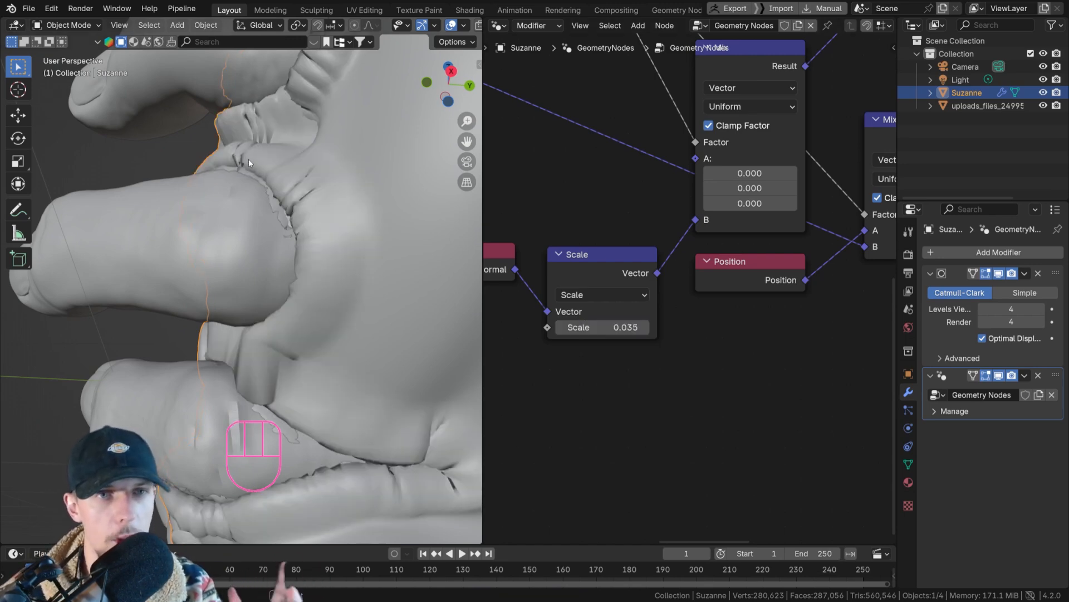
pyautogui.scroll(-3, 239, 168)
pyautogui.moveTo(246, 171); pyautogui.dragTo(353, 222, button='middle')
pyautogui.scroll(-5, 285, 196)
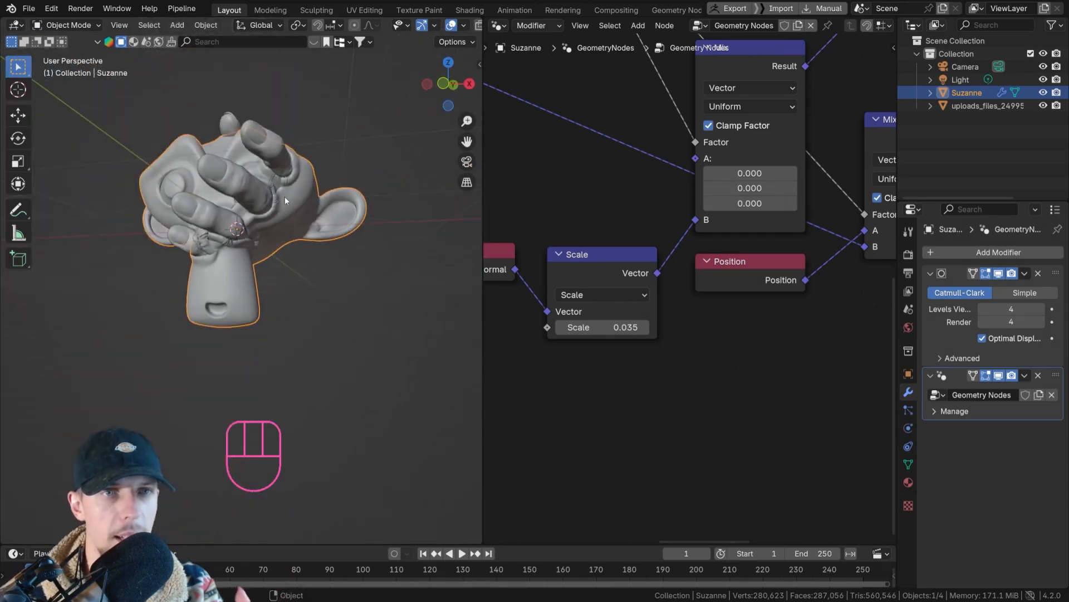
pyautogui.moveTo(285, 196); pyautogui.dragTo(238, 204, button='middle')
pyautogui.scroll(4, 292, 158)
pyautogui.moveTo(292, 159); pyautogui.dragTo(269, 141, button='middle')
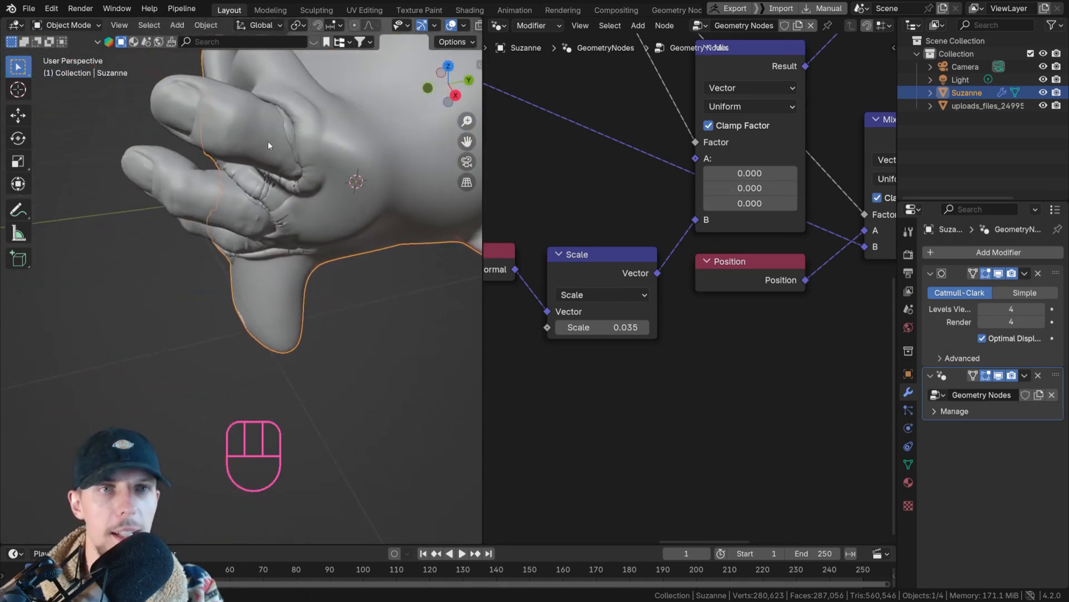
# Set the normal's Scale node to 0.015 and check the softer bulge around the fingers
pyautogui.click(597, 328)
pyautogui.press('BackSpace')
pyautogui.press('BackSpace')
pyautogui.write('15')
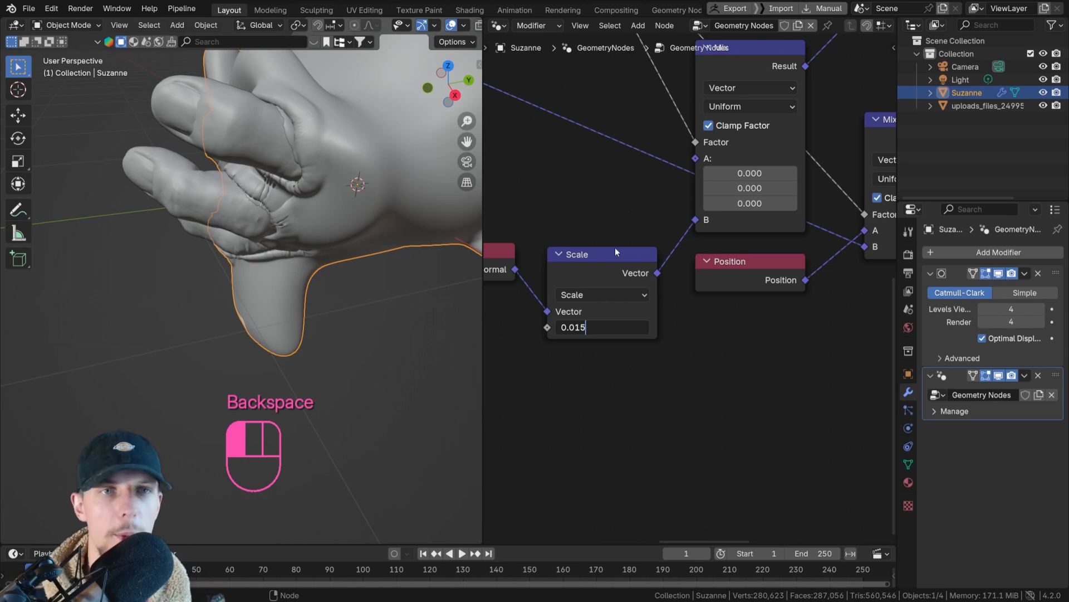
pyautogui.click(306, 173)
pyautogui.moveTo(330, 176); pyautogui.dragTo(387, 171, button='middle')
pyautogui.scroll(-2, 780, 250)
# Set the Repeat zone's Iterations to 15
pyautogui.moveTo(783, 250); pyautogui.dragTo(527, 251, button='middle')
pyautogui.scroll(-4, 738, 217)
pyautogui.moveTo(681, 204); pyautogui.dragTo(678, 263, button='middle')
pyautogui.scroll(3, 704, 199)
pyautogui.click(710, 232)
pyautogui.write('15')
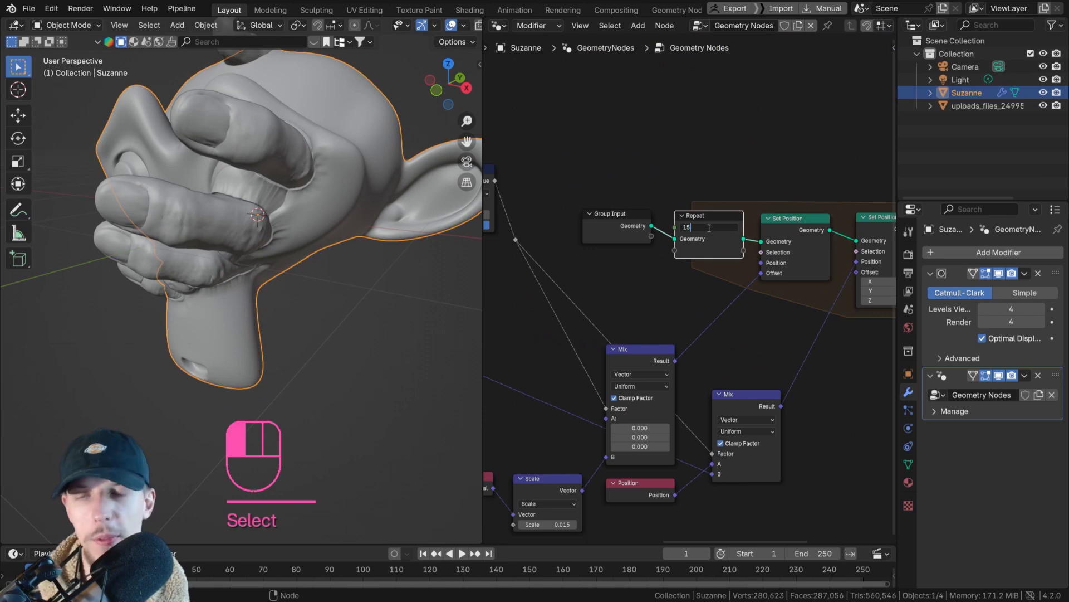
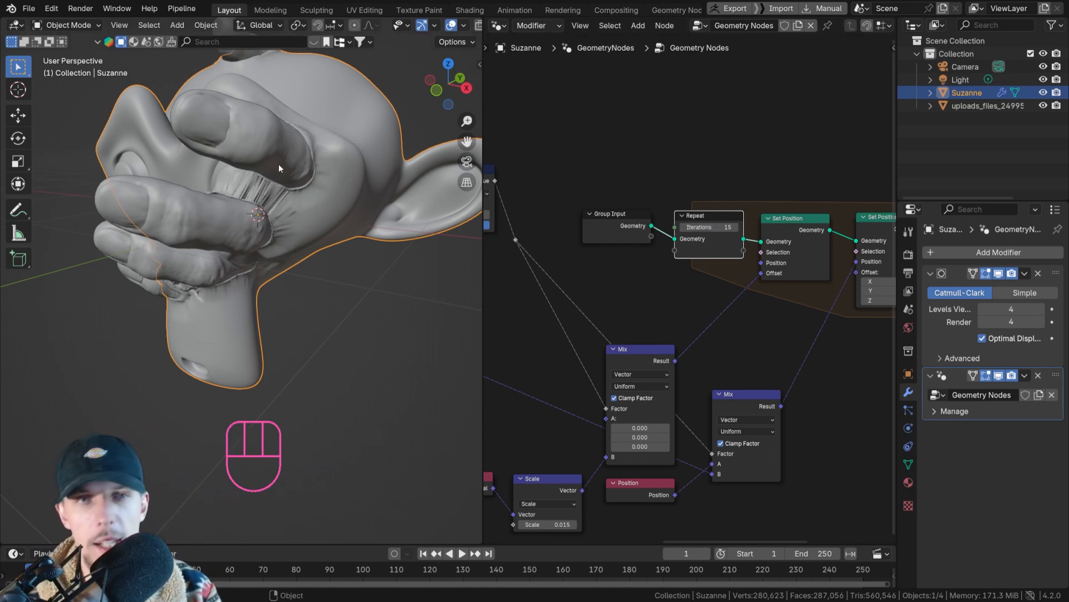
# Examine the stretched surface between the fingers and the rim around each finger up close
pyautogui.moveTo(279, 164); pyautogui.dragTo(208, 187, button='middle')
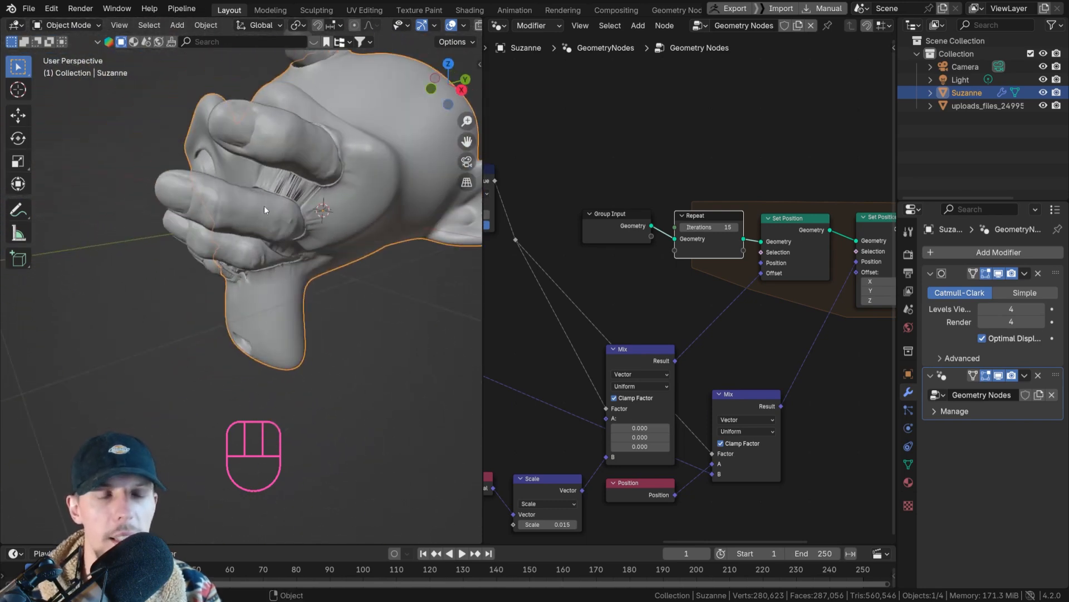
pyautogui.scroll(3, 264, 205)
pyautogui.keyDown('shift'); pyautogui.moveTo(264, 206); pyautogui.dragTo(267, 300, button='middle'); pyautogui.keyUp('shift')
pyautogui.moveTo(340, 251); pyautogui.dragTo(252, 242, button='middle')
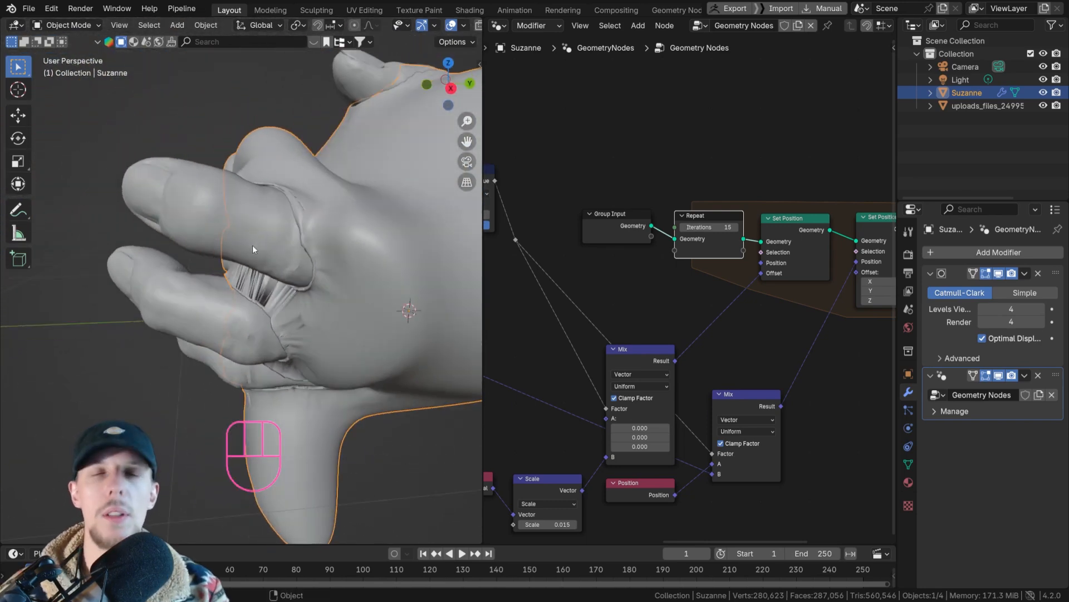
pyautogui.scroll(2, 318, 195)
pyautogui.keyDown('shift'); pyautogui.moveTo(297, 159); pyautogui.dragTo(293, 193, button='middle'); pyautogui.keyUp('shift')
pyautogui.moveTo(280, 247)
pyautogui.mouseDown(button='middle')
pyautogui.moveTo(336, 243)
pyautogui.moveTo(296, 156)
pyautogui.moveTo(271, 200)
pyautogui.moveTo(237, 225)
pyautogui.moveTo(306, 137)
pyautogui.moveTo(258, 219)
pyautogui.mouseUp(button='middle')
pyautogui.scroll(2, 328, 112)
pyautogui.scroll(3, 258, 219)
# Sketch a temporary annotation stroke along the rim around the finger and erase it
pyautogui.press('d')
pyautogui.moveTo(316, 198)
pyautogui.mouseDown()
pyautogui.moveTo(318, 235)
pyautogui.moveTo(248, 282)
pyautogui.mouseUp()
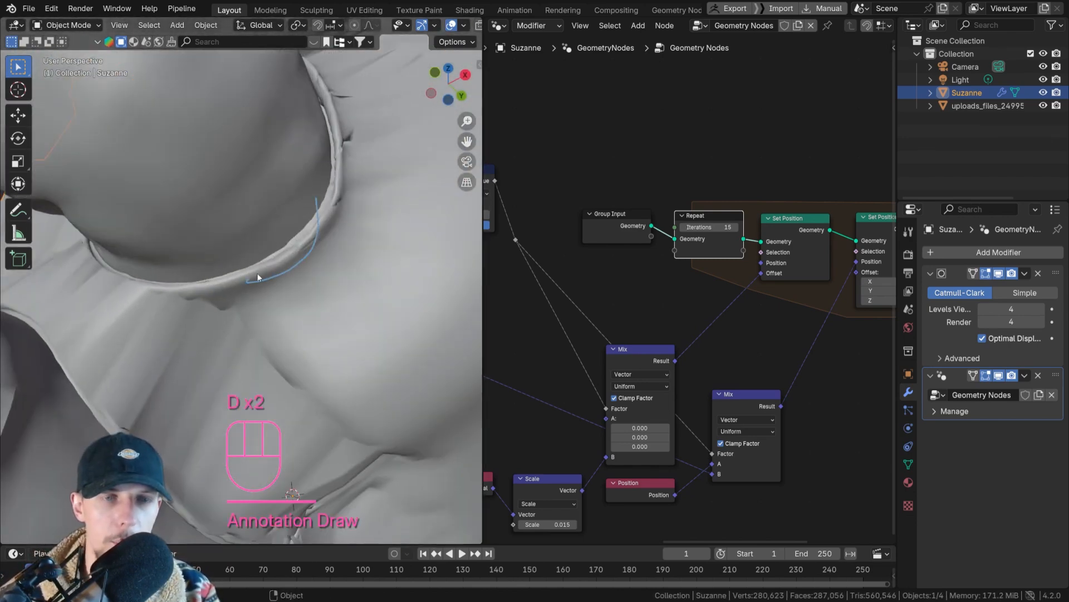
pyautogui.moveTo(258, 277)
pyautogui.mouseDown(button='right')
pyautogui.moveTo(312, 239)
pyautogui.moveTo(326, 190)
pyautogui.moveTo(313, 246)
pyautogui.moveTo(279, 264)
pyautogui.mouseUp(button='right')
# Set the Repeat zone's Iterations to 5
pyautogui.scroll(-11, 276, 264)
pyautogui.moveTo(290, 283); pyautogui.dragTo(326, 280, button='middle')
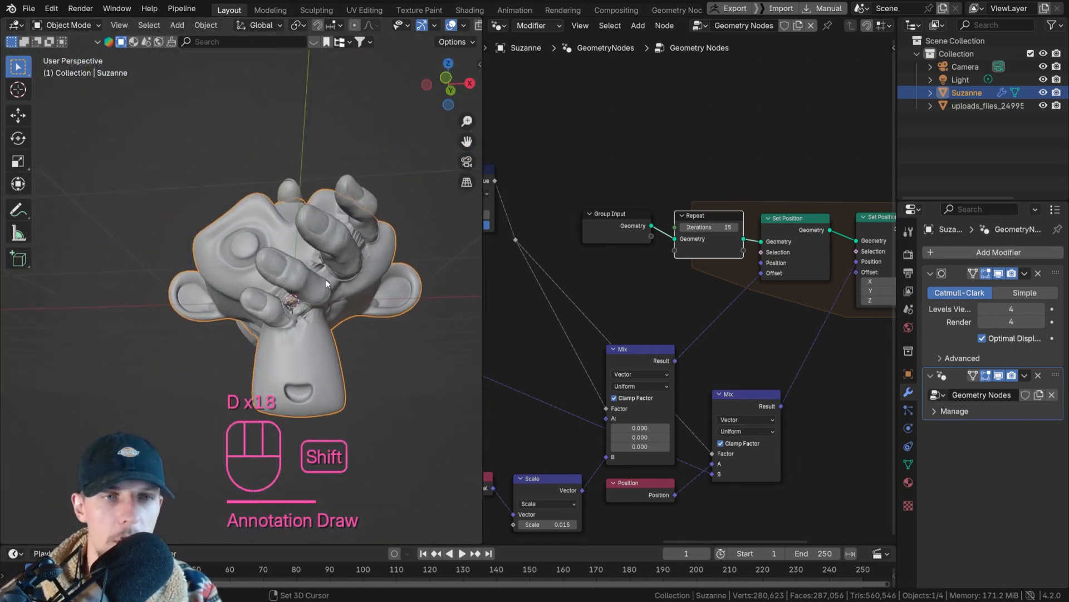
pyautogui.press('KP_1')
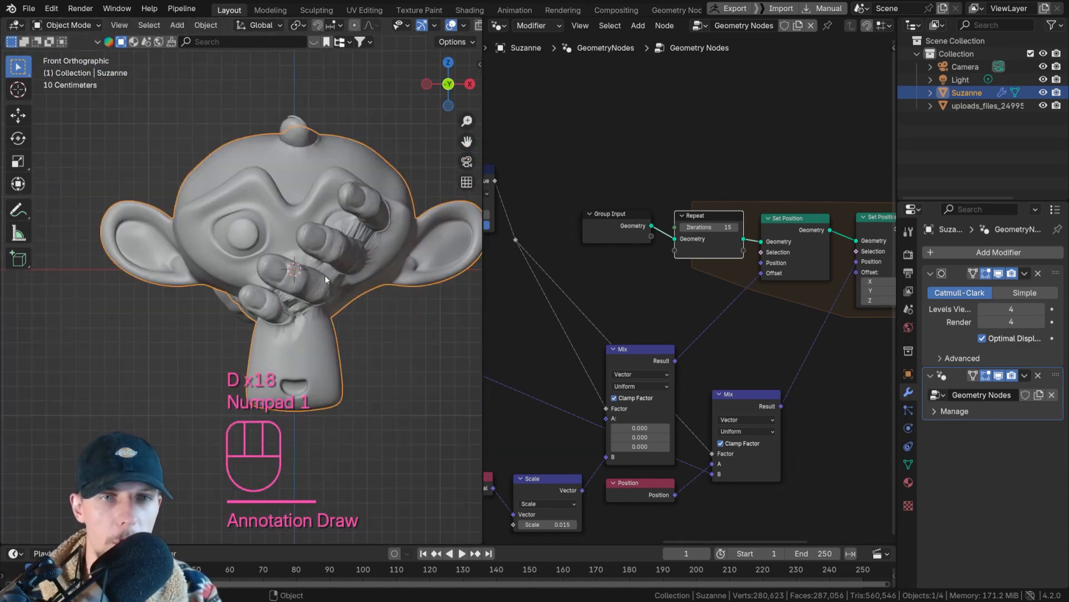
pyautogui.click(716, 228)
pyautogui.write('5')
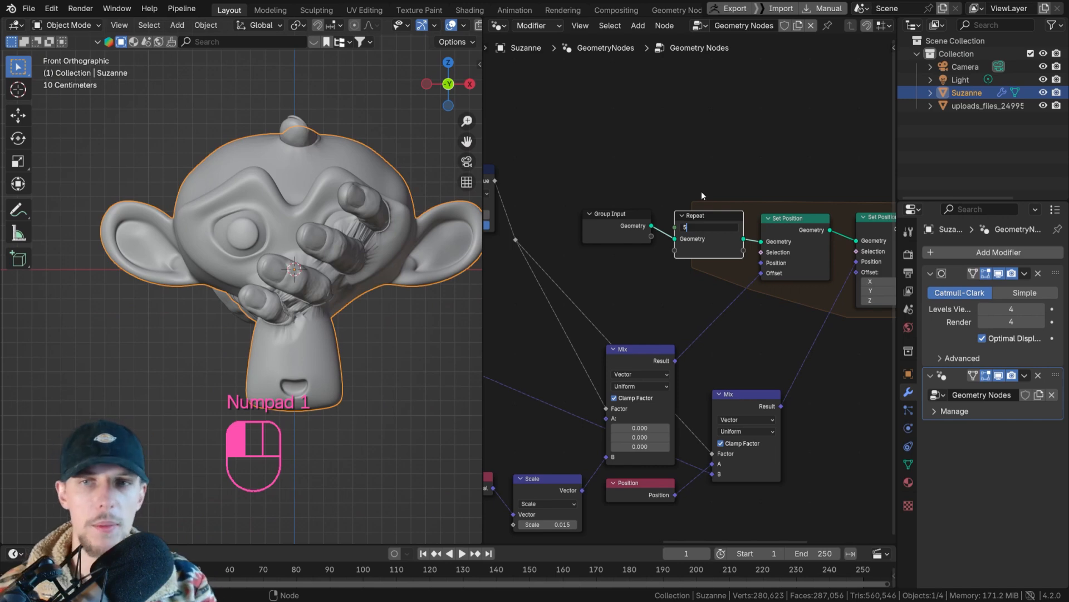
pyautogui.click(693, 239)
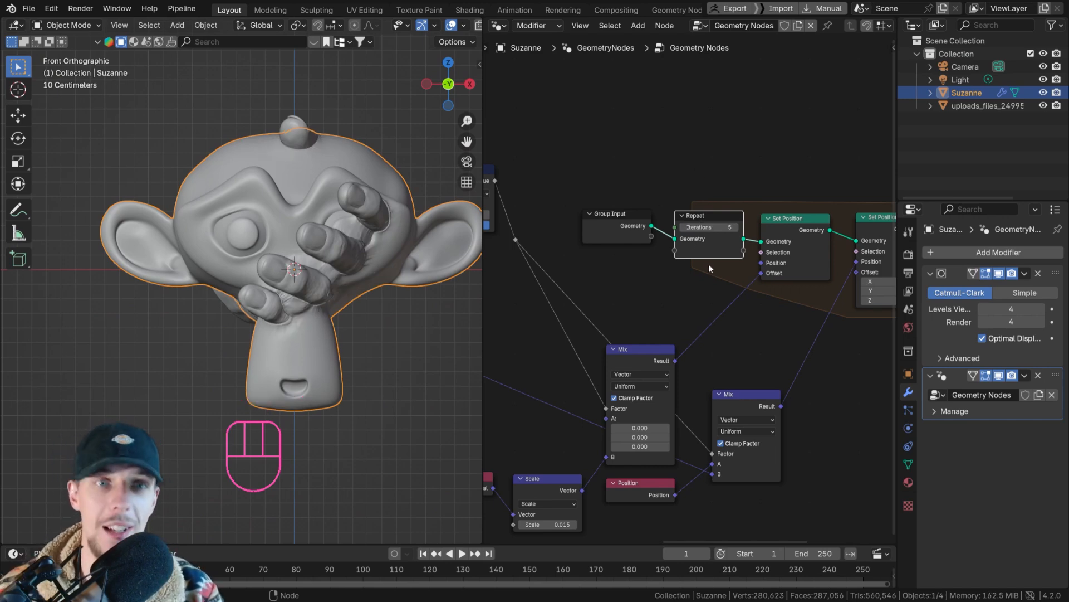
# Set the normal's Scale node to 0.025
pyautogui.moveTo(355, 256)
pyautogui.mouseDown(button='middle')
pyautogui.moveTo(351, 235)
pyautogui.moveTo(367, 262)
pyautogui.mouseUp(button='middle')
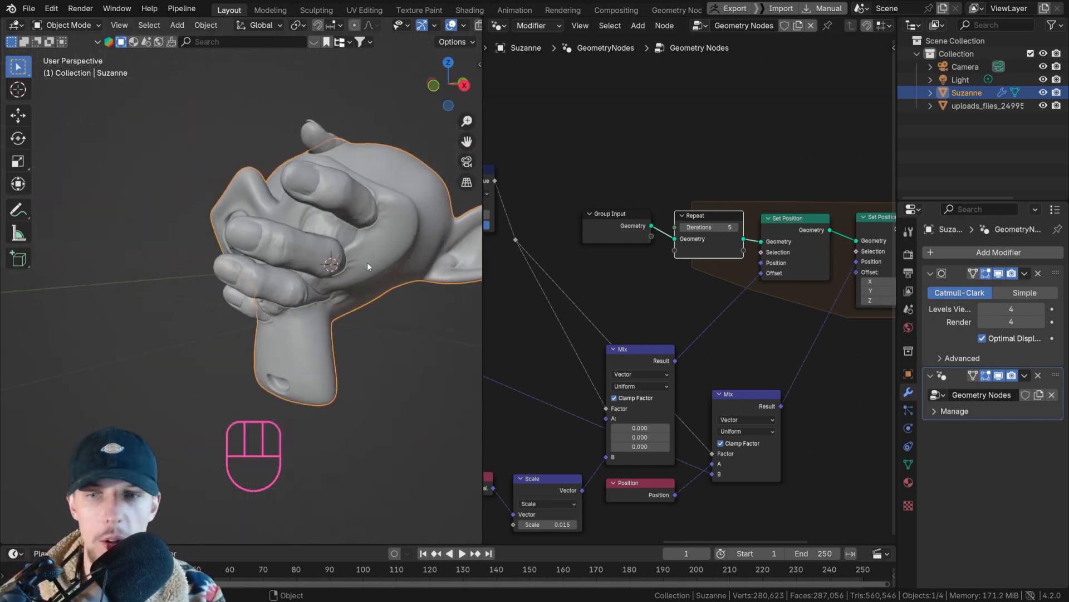
pyautogui.moveTo(494, 314); pyautogui.dragTo(604, 190, button='middle')
pyautogui.click(661, 400)
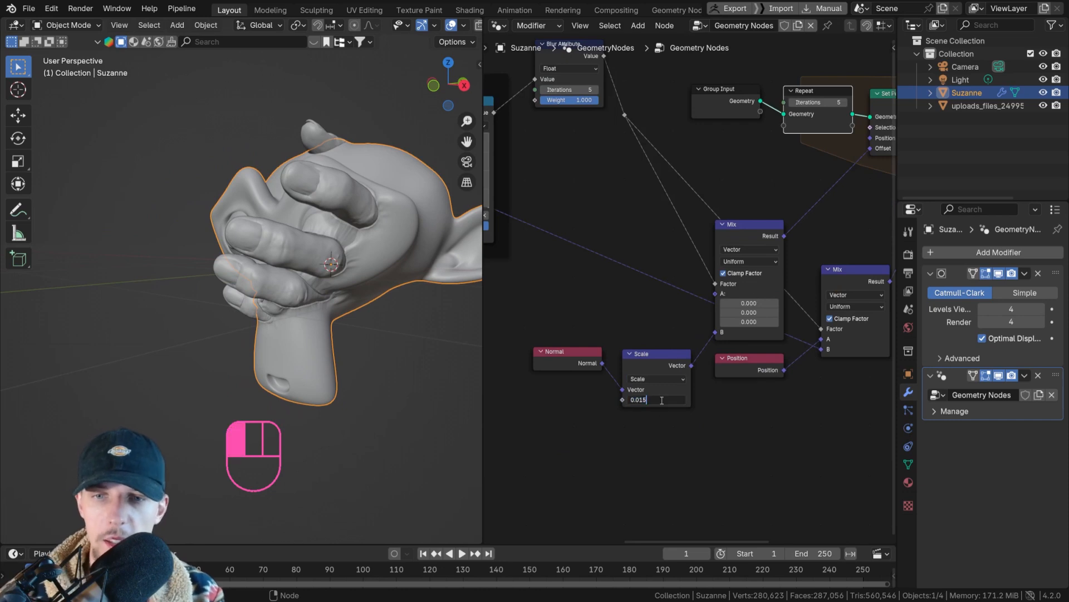
pyautogui.press('BackSpace')
pyautogui.press('BackSpace')
pyautogui.write('25')
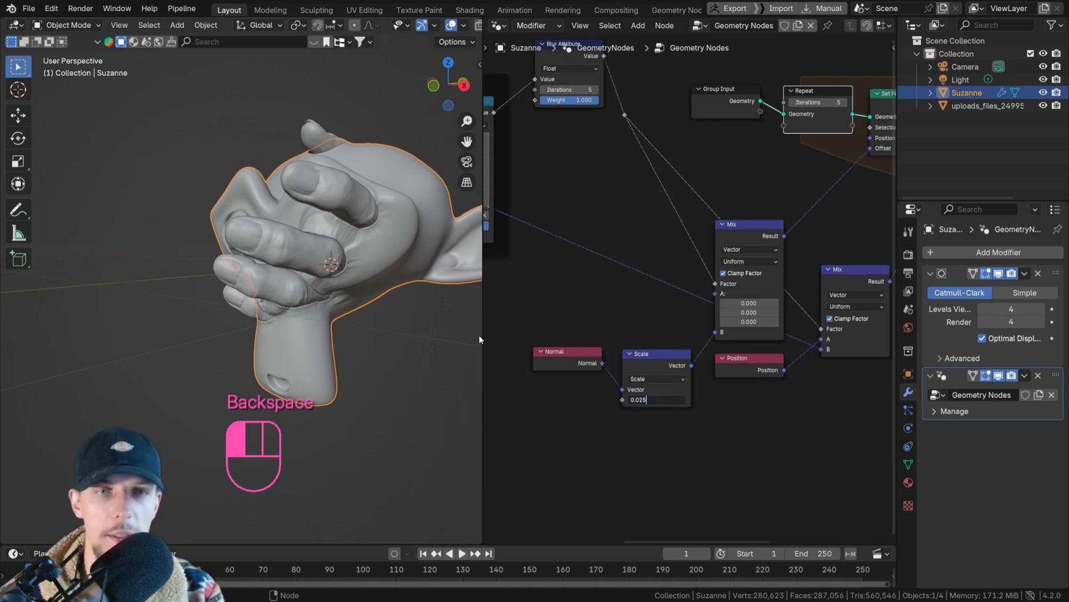
# Apply 0.025 as the factor of the Scale node fed by Normal and save the file
pyautogui.click(472, 272)
pyautogui.scroll(3, 337, 272)
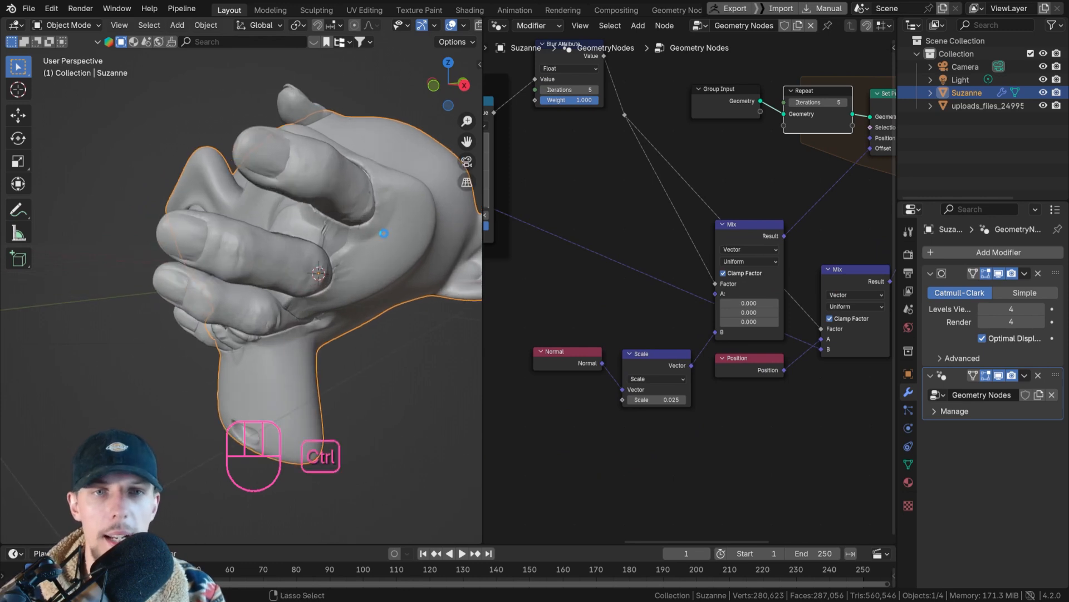
pyautogui.hotkey('ctrl', 's')
# Move the Repeat zone's end node and the Group Output farther from the Set Position nodes to make room, and save the file
pyautogui.press('Home')
pyautogui.moveTo(722, 253); pyautogui.dragTo(625, 279, button='middle')
pyautogui.scroll(4, 633, 273)
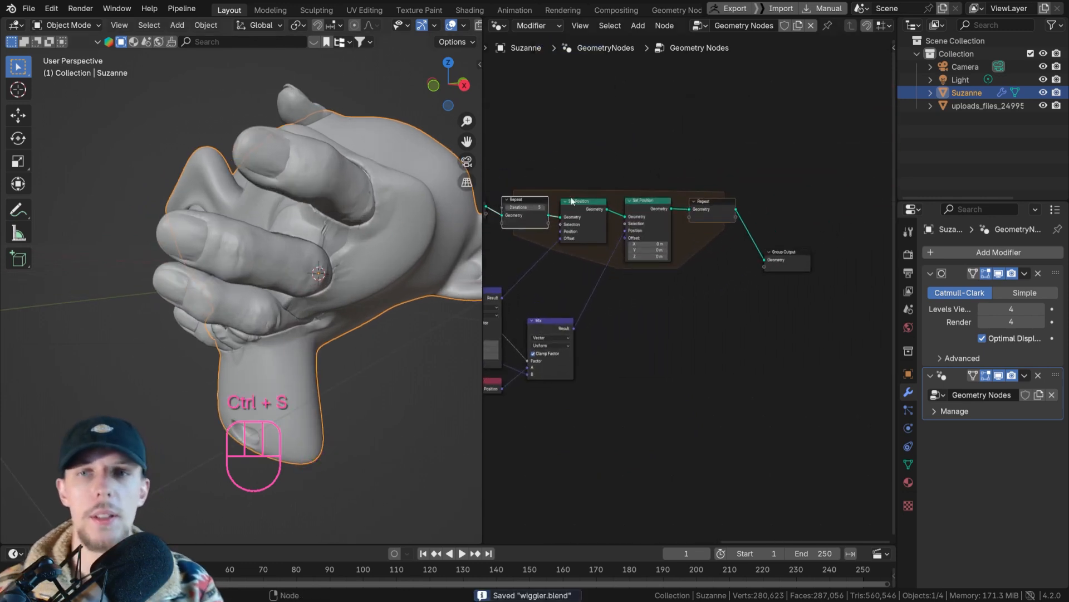
pyautogui.moveTo(857, 368); pyautogui.dragTo(724, 184)
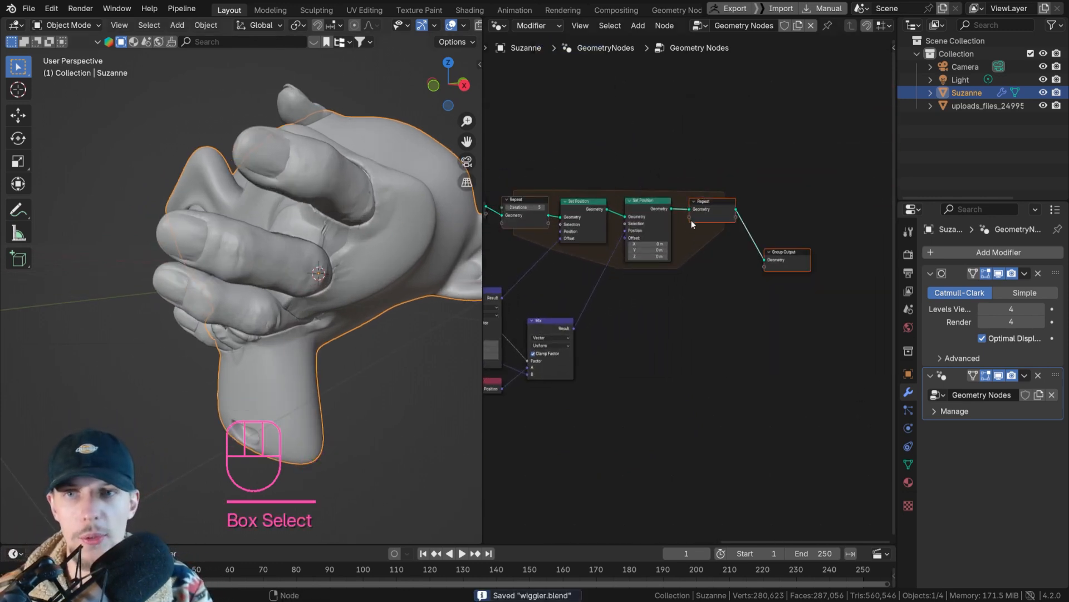
pyautogui.scroll(1, 688, 218)
pyautogui.press('g')
pyautogui.click(771, 231)
pyautogui.scroll(3, 723, 205)
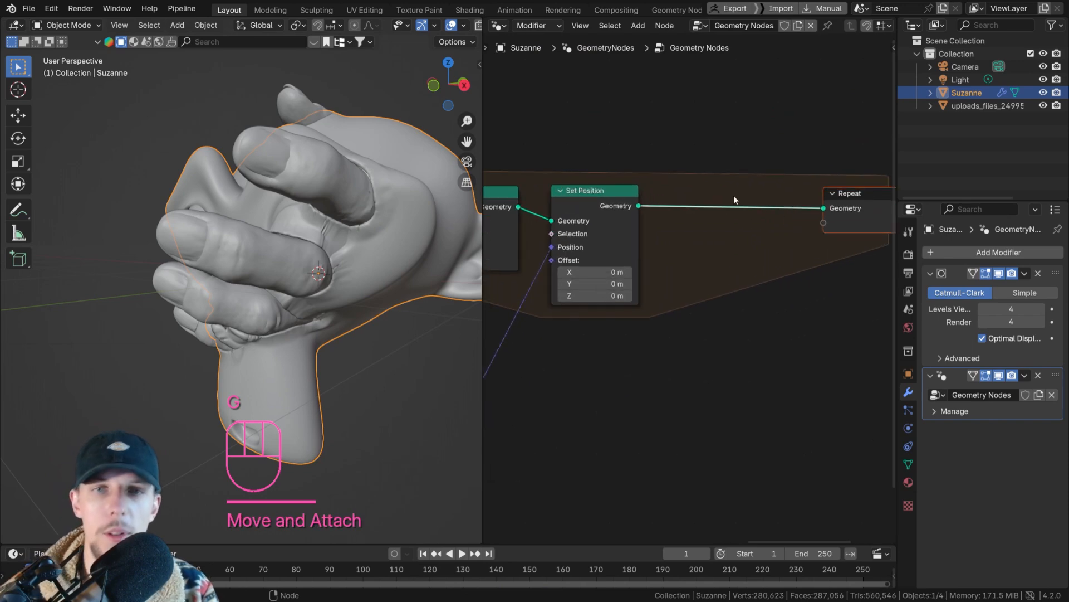
pyautogui.hotkey('ctrl', 's')
pyautogui.scroll(6, 320, 238)
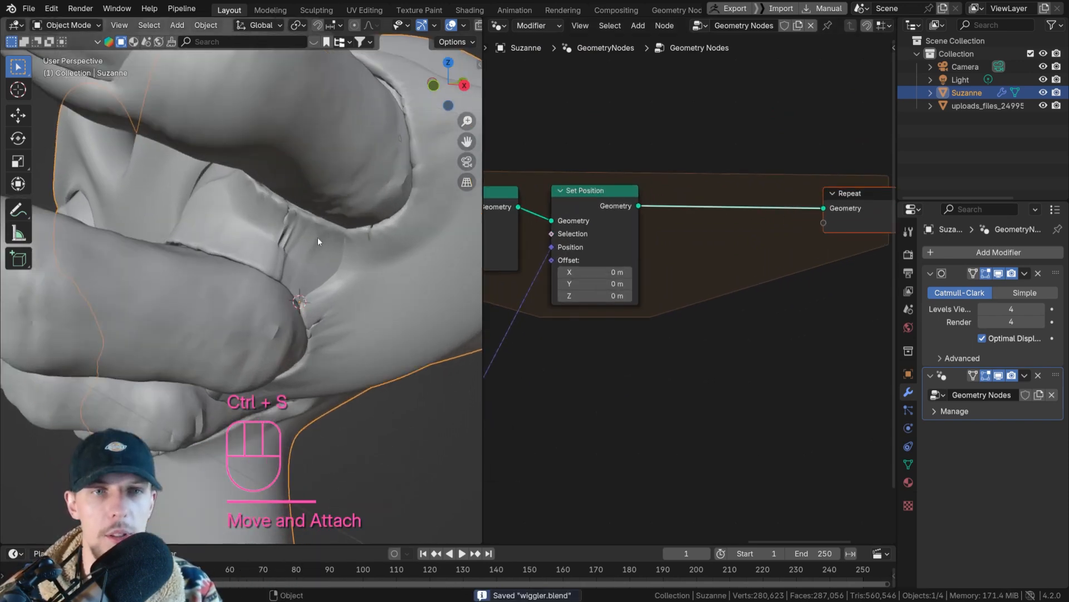
pyautogui.press('d')
pyautogui.moveTo(268, 149)
pyautogui.mouseDown()
pyautogui.moveTo(211, 278)
pyautogui.moveTo(314, 198)
pyautogui.moveTo(278, 157)
pyautogui.mouseUp()
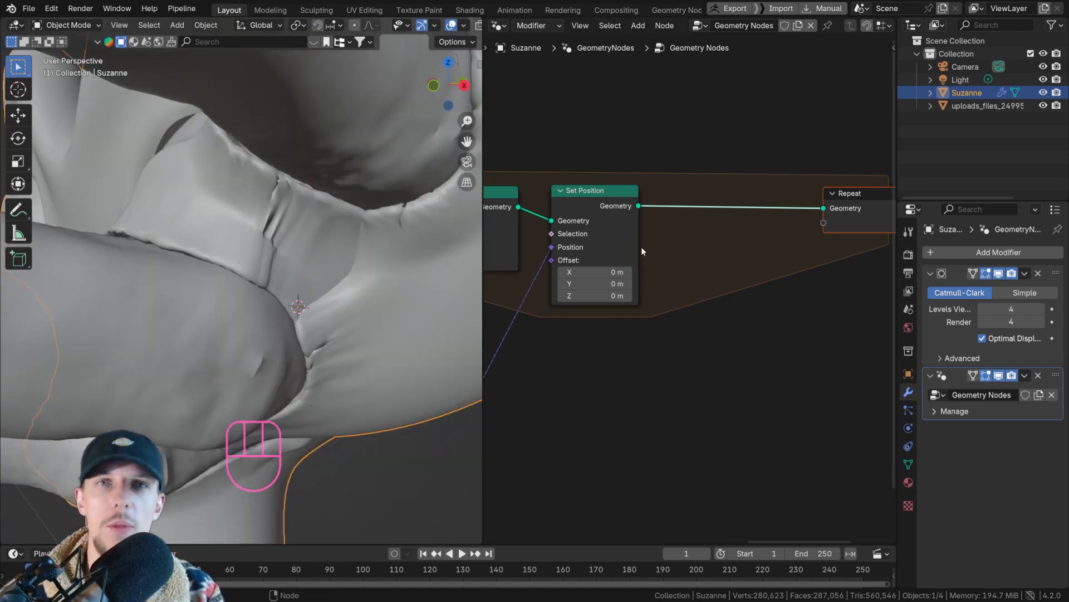
# Add an Edge Vertices node above the Set Position nodes of the Repeat zone
pyautogui.scroll(-2, 640, 247)
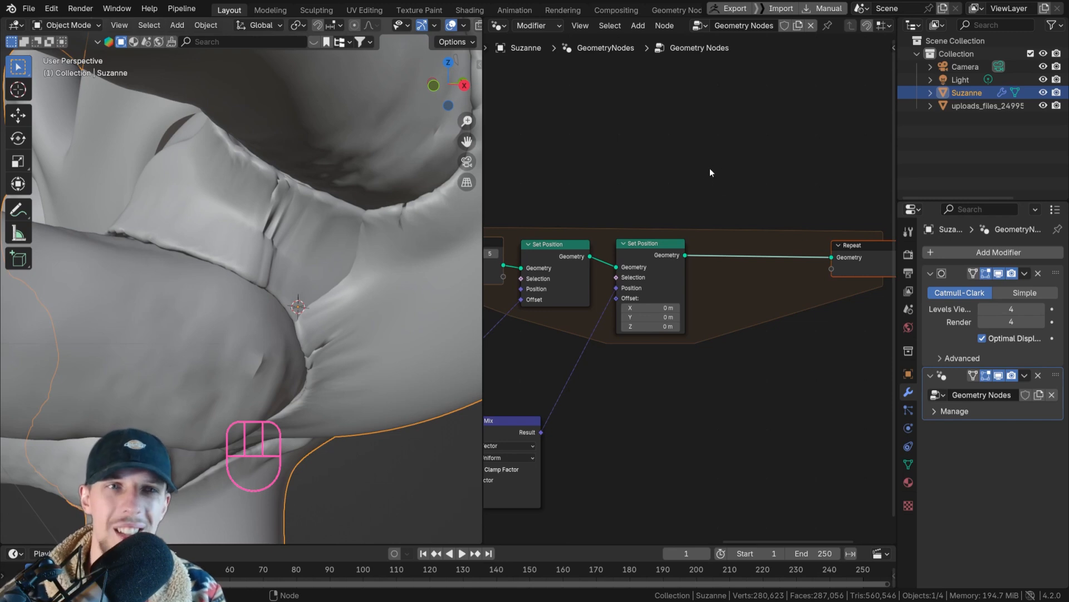
pyautogui.hotkey('shift', 'a')
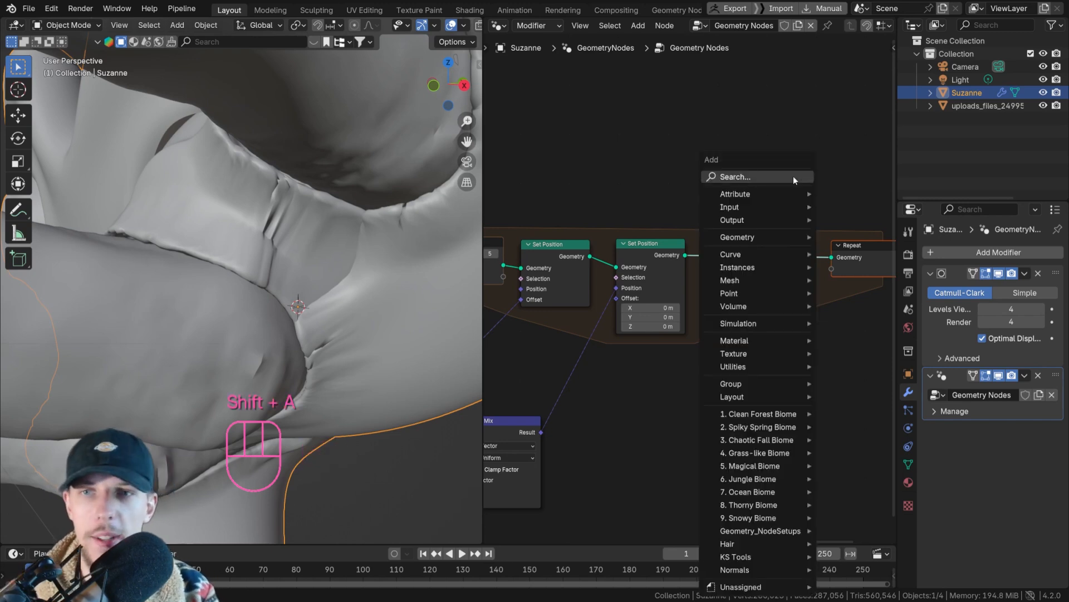
pyautogui.write('edge v')
pyautogui.press('Return')
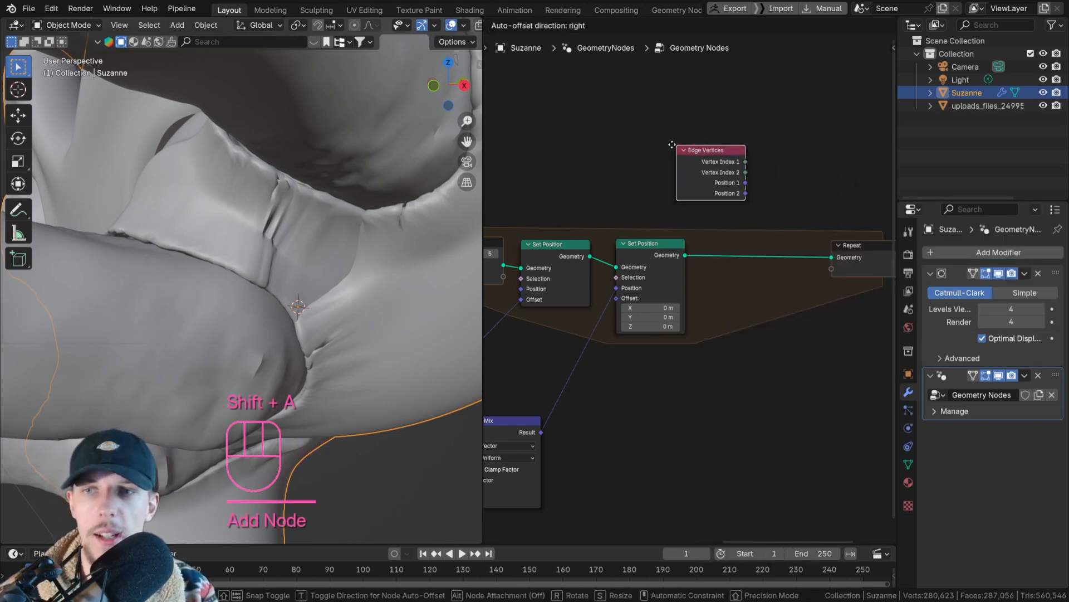
pyautogui.click(515, 156)
pyautogui.scroll(4, 593, 192)
pyautogui.moveTo(591, 192); pyautogui.dragTo(651, 204, button='middle')
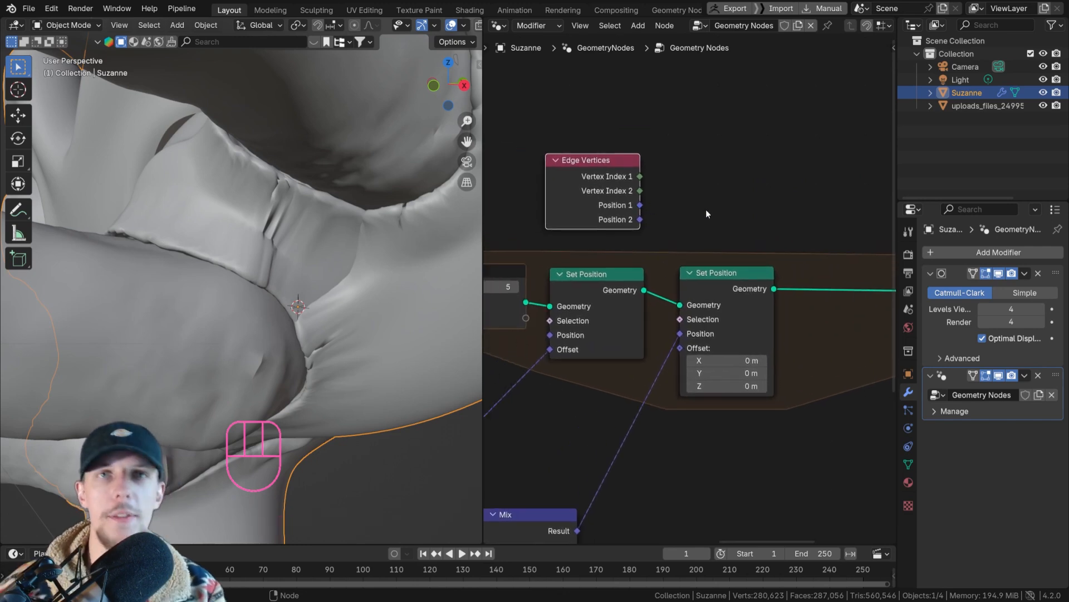
# Add a Vector Math Add node fed by Edge Vertices' Position 1, and cut the link between the Repeat zone and the Group Output
pyautogui.moveTo(640, 205); pyautogui.dragTo(699, 155)
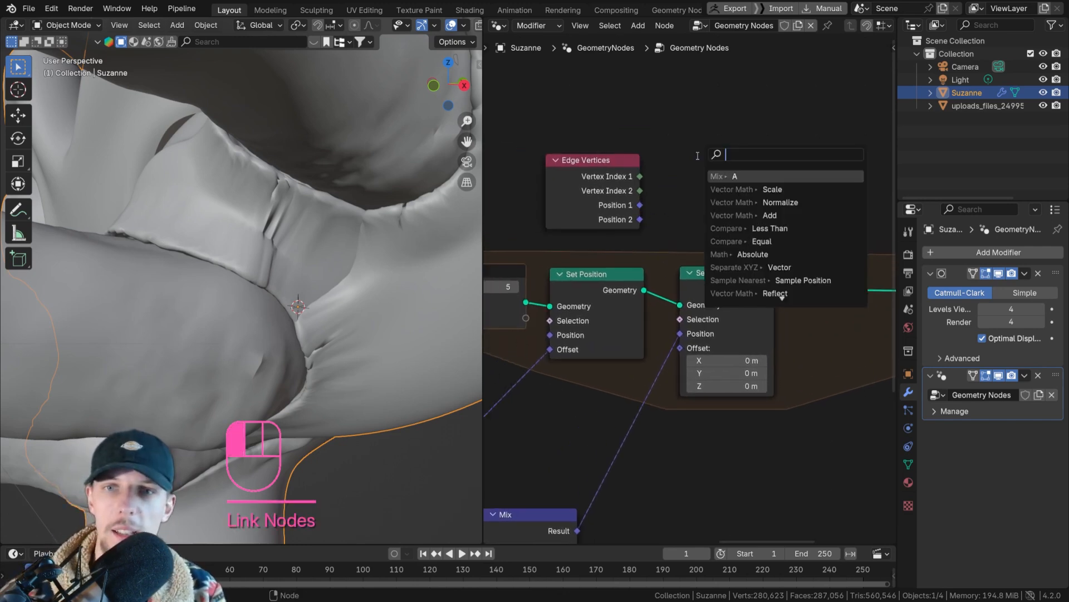
pyautogui.write('vector')
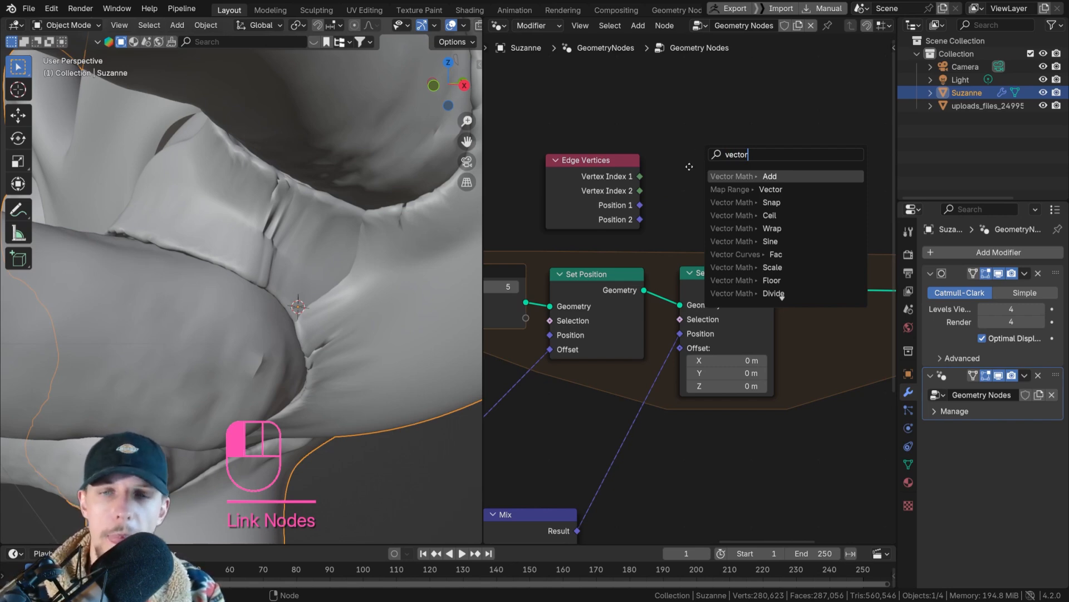
pyautogui.press('Return')
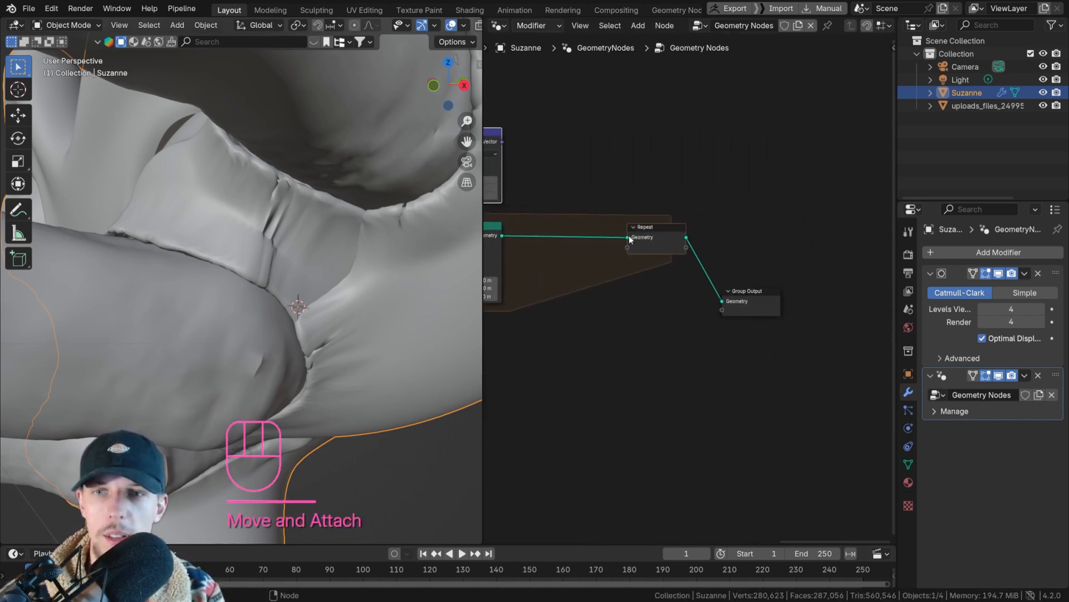
pyautogui.keyDown('ctrl'); pyautogui.moveTo(718, 245); pyautogui.dragTo(656, 222, button='right'); pyautogui.keyUp('ctrl')
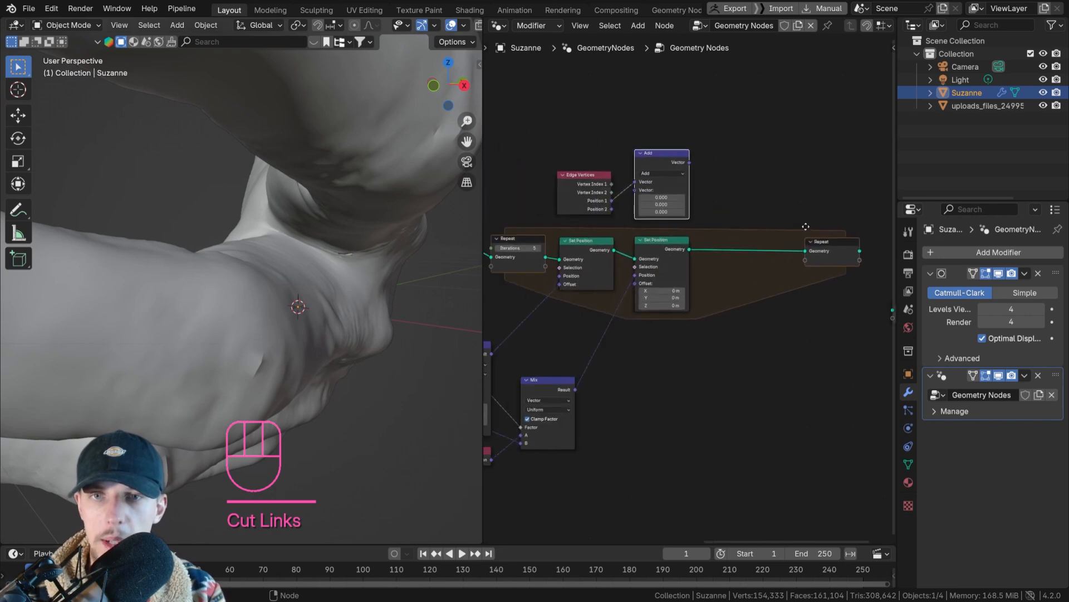
# Connect the Position 2 output of Edge Vertices to the second vector input of the Add node
pyautogui.scroll(3, 703, 204)
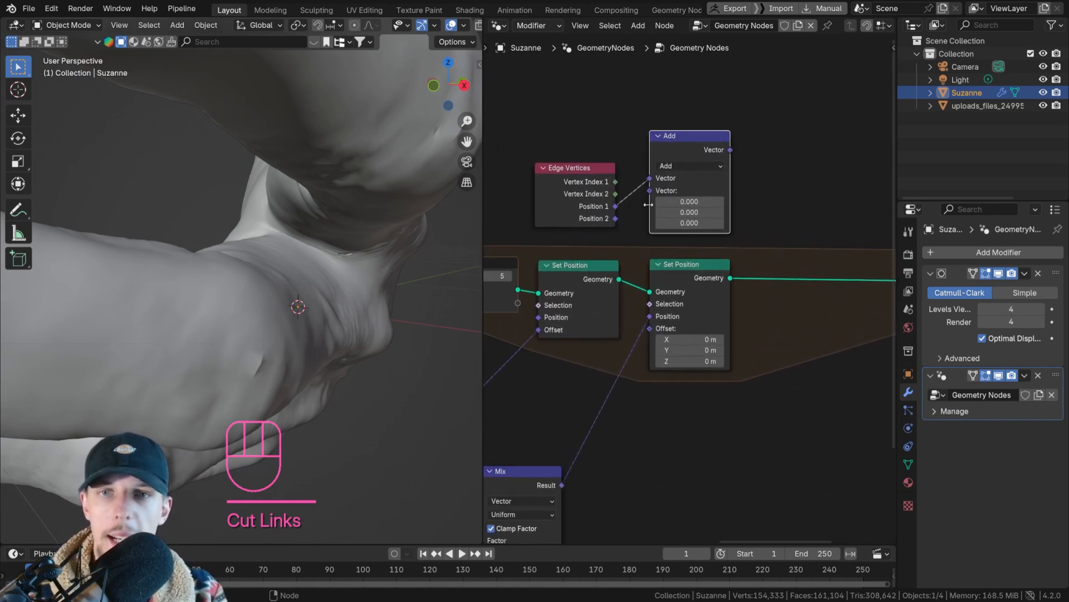
pyautogui.click(543, 163)
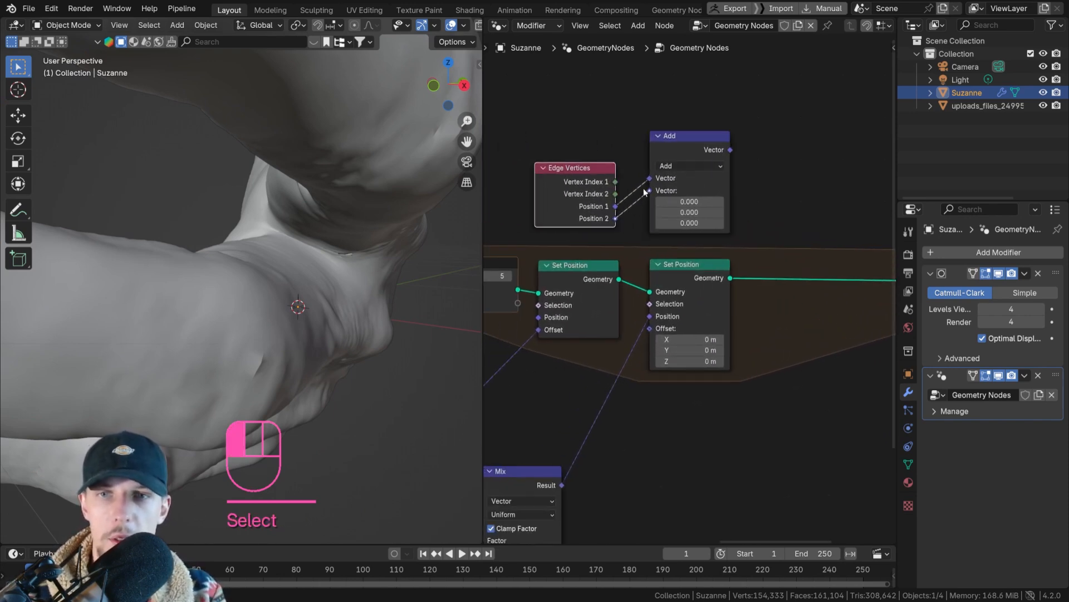
pyautogui.moveTo(580, 214); pyautogui.dragTo(615, 186)
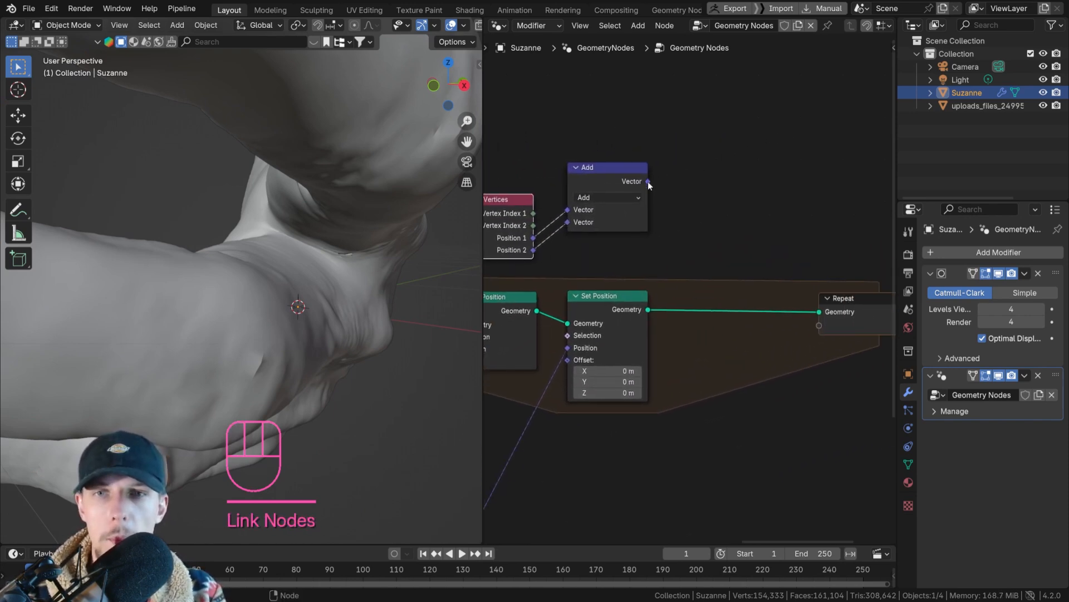
# Add a Vector Math node fed by the Add result, change its operation to Scale and set the scale to 0.5
pyautogui.moveTo(647, 182); pyautogui.dragTo(697, 174)
pyautogui.write('vector')
pyautogui.press('Return')
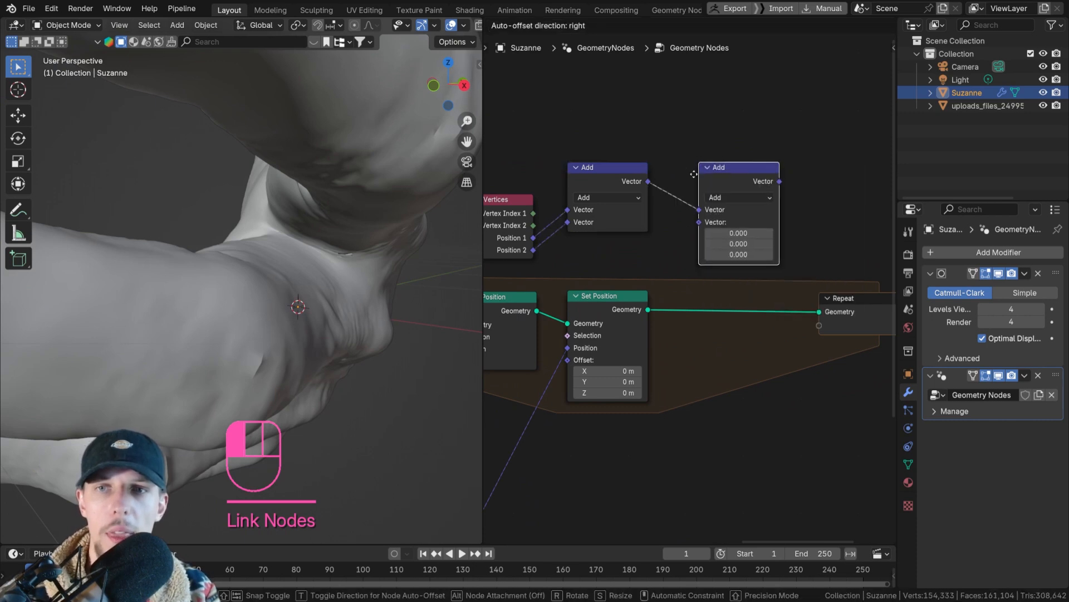
pyautogui.click(686, 188)
pyautogui.click(691, 190)
pyautogui.click(704, 384)
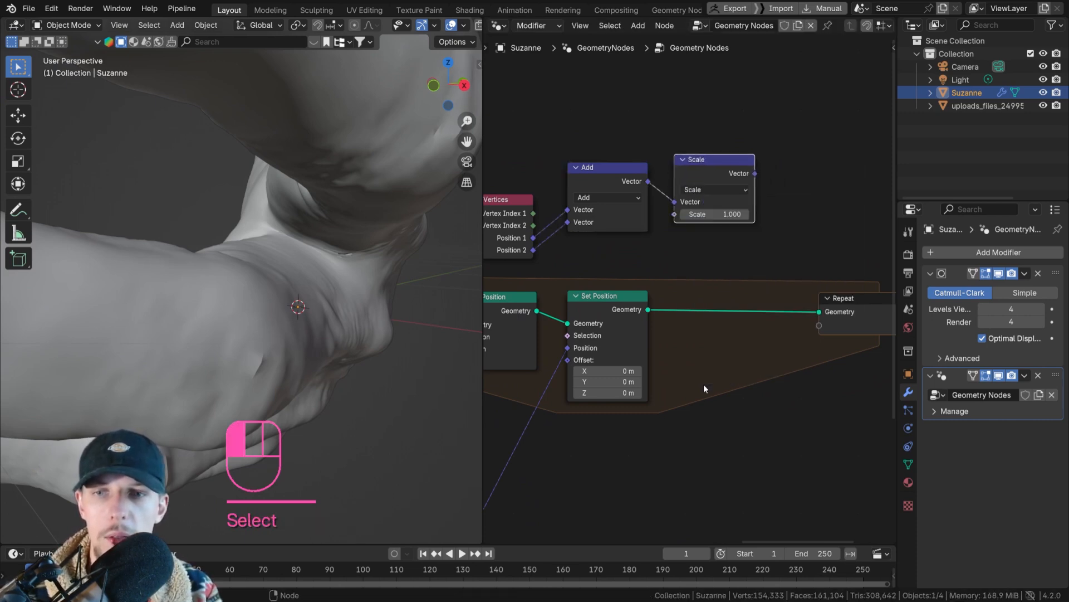
pyautogui.click(721, 218)
pyautogui.write('.5')
pyautogui.press('Return')
# Arrange the Add and Edge Vertices nodes closely in one row
pyautogui.moveTo(641, 175); pyautogui.dragTo(721, 189, button='middle')
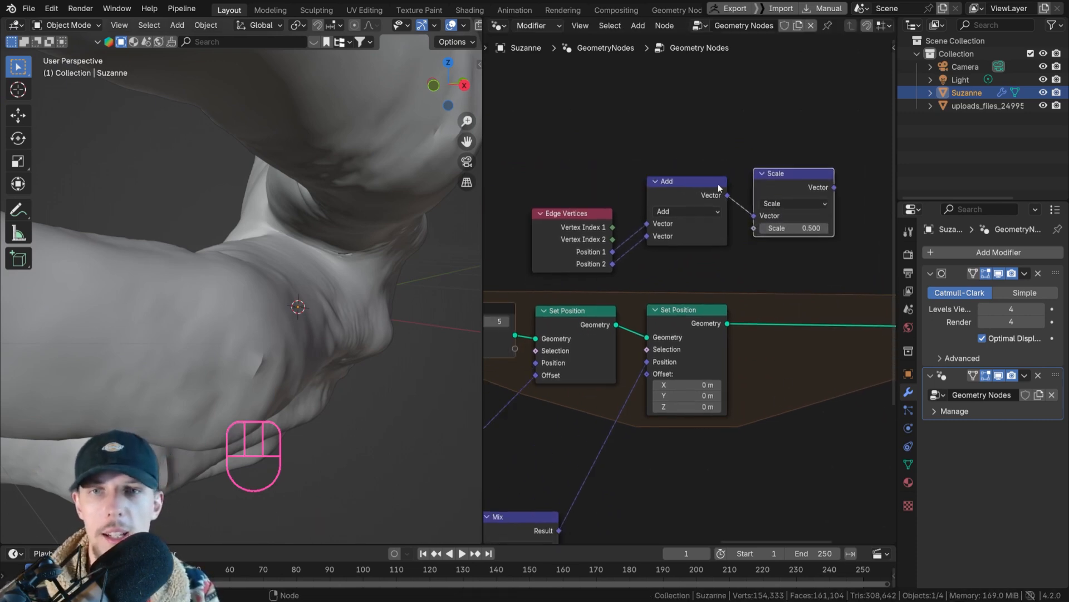
pyautogui.moveTo(687, 183); pyautogui.dragTo(671, 209)
pyautogui.moveTo(594, 214); pyautogui.dragTo(593, 210)
pyautogui.scroll(7, 609, 167)
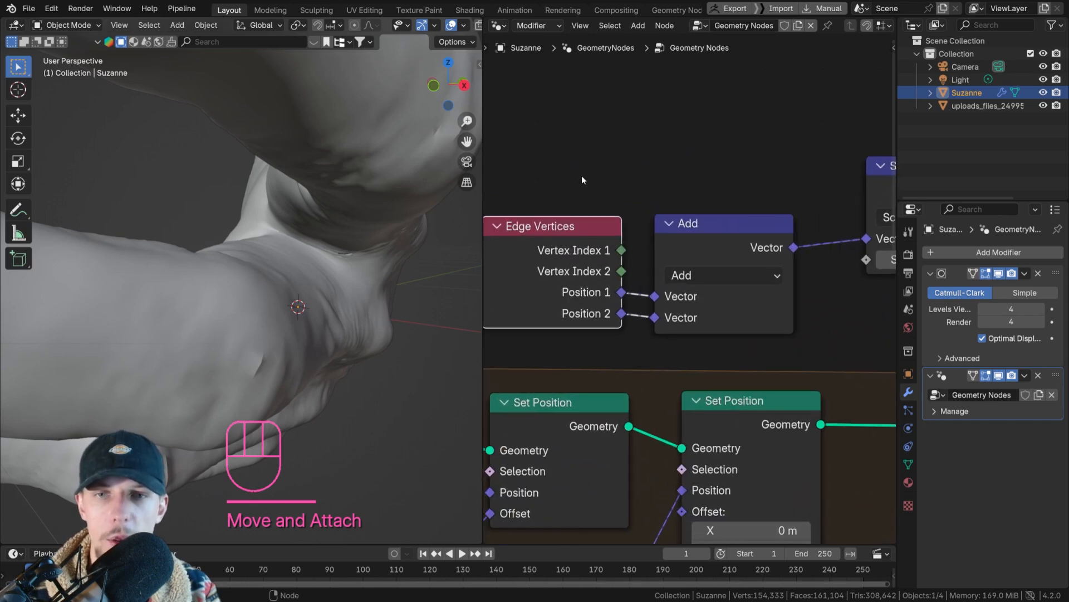
# Sketch two points with a dashed line midway between them above the Edge Vertices node, and erase the sketch
pyautogui.press('d')
pyautogui.click(586, 127)
pyautogui.click(655, 127)
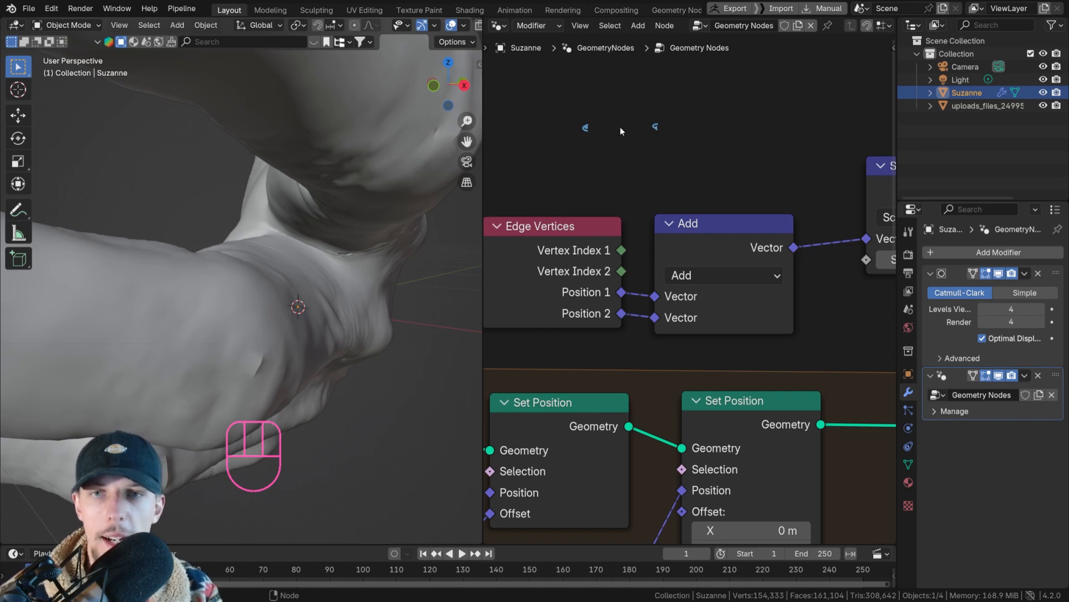
pyautogui.moveTo(758, 155)
pyautogui.mouseDown(button='middle')
pyautogui.moveTo(580, 160)
pyautogui.moveTo(817, 253)
pyautogui.mouseUp(button='middle')
pyautogui.scroll(4, 658, 205)
pyautogui.press('d')
pyautogui.moveTo(643, 149); pyautogui.dragTo(647, 166)
pyautogui.moveTo(648, 171); pyautogui.dragTo(648, 183)
pyautogui.moveTo(647, 187); pyautogui.dragTo(647, 196)
pyautogui.moveTo(649, 204); pyautogui.dragTo(648, 213)
pyautogui.moveTo(647, 216); pyautogui.dragTo(647, 222)
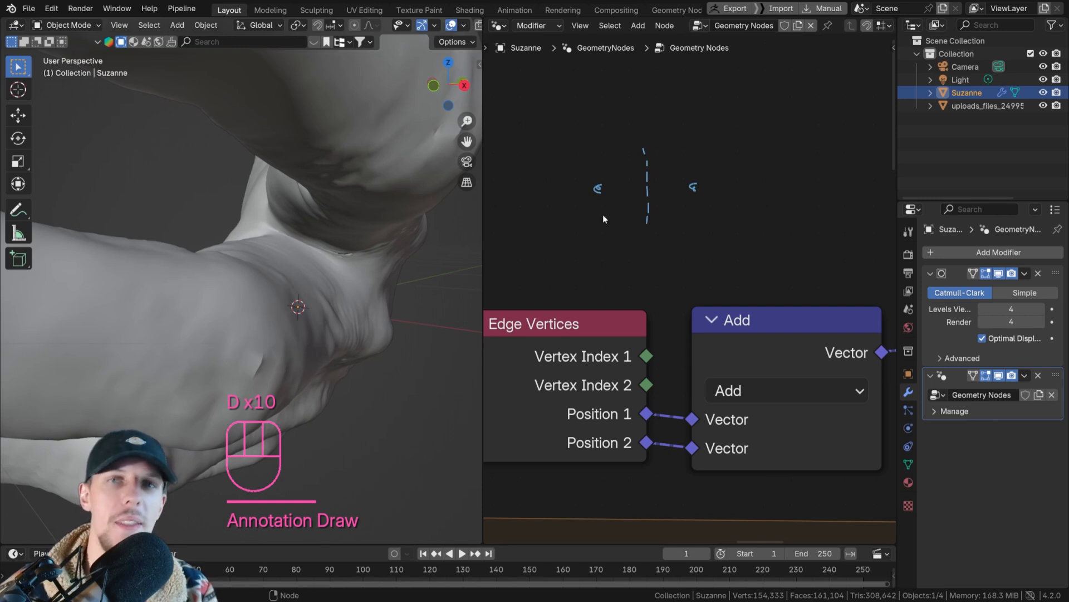
pyautogui.press('d')
pyautogui.moveTo(596, 188)
pyautogui.mouseDown(button='right')
pyautogui.moveTo(675, 119)
pyautogui.moveTo(647, 129)
pyautogui.moveTo(713, 155)
pyautogui.moveTo(696, 191)
pyautogui.moveTo(707, 189)
pyautogui.mouseUp(button='right')
# Bring the Scale node close to Add, and insert a duplicate of the second Set Position node before the Repeat zone's end
pyautogui.scroll(-5, 694, 172)
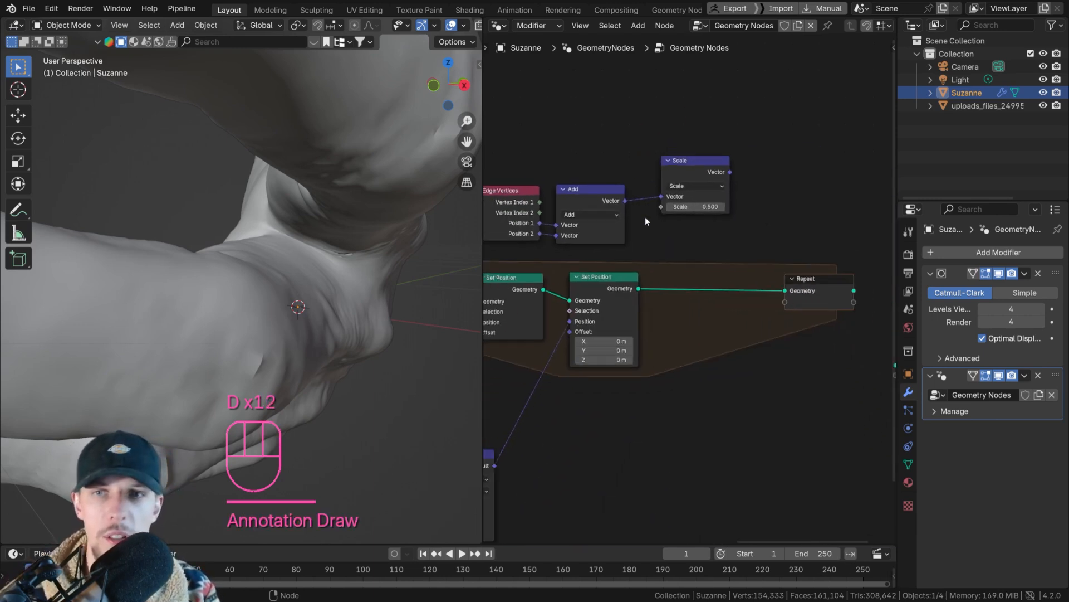
pyautogui.moveTo(693, 179); pyautogui.dragTo(672, 202)
pyautogui.scroll(2, 672, 218)
pyautogui.click(597, 297)
pyautogui.hotkey('shift', 'd')
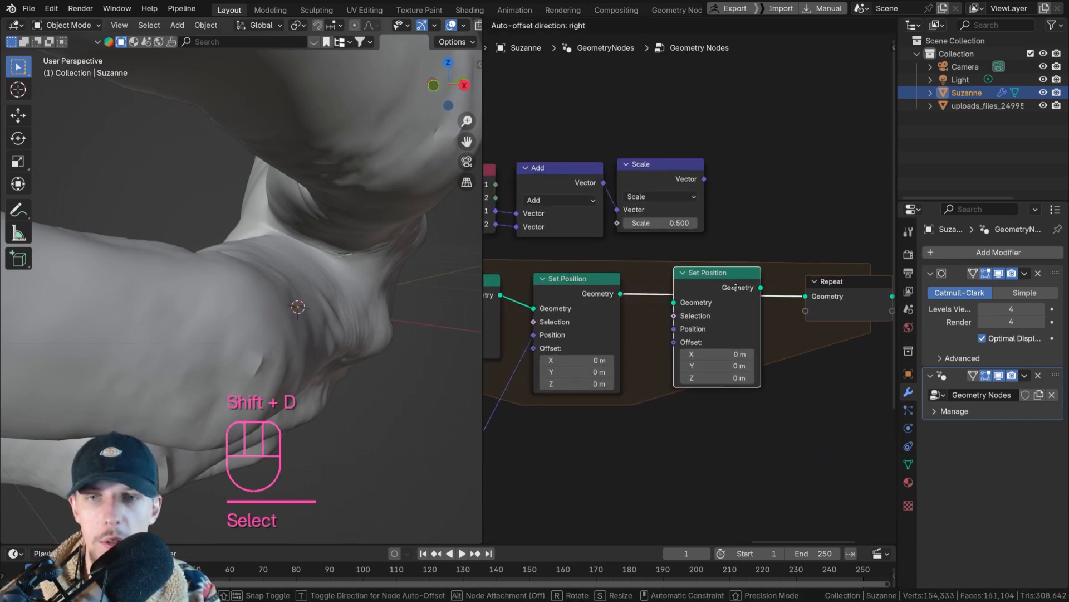
pyautogui.click(736, 286)
# Move the Edge Vertices, Add and Scale nodes together up and back toward the start of the Repeat zone
pyautogui.scroll(-2, 700, 179)
pyautogui.moveTo(712, 186); pyautogui.dragTo(511, 168)
pyautogui.press('g')
pyautogui.click(658, 179)
# Connect the Scale node's vector output to the Position input of the third Set Position node
pyautogui.moveTo(597, 275); pyautogui.dragTo(677, 291, button='middle')
pyautogui.scroll(4, 727, 276)
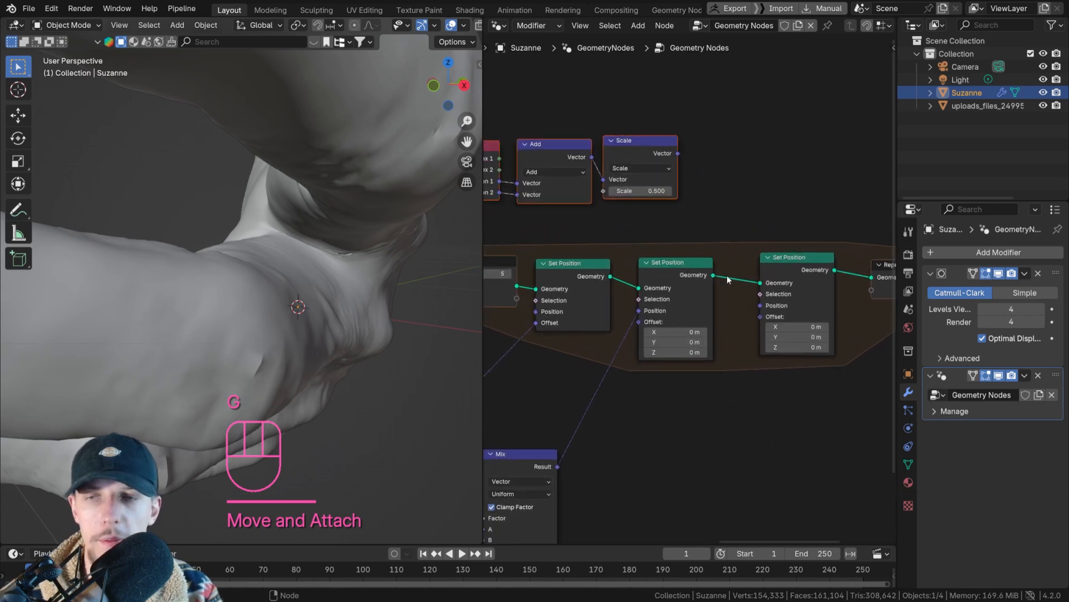
pyautogui.scroll(2, 683, 190)
pyautogui.moveTo(683, 189); pyautogui.dragTo(804, 212, button='middle')
pyautogui.moveTo(647, 153); pyautogui.dragTo(697, 173, button='middle')
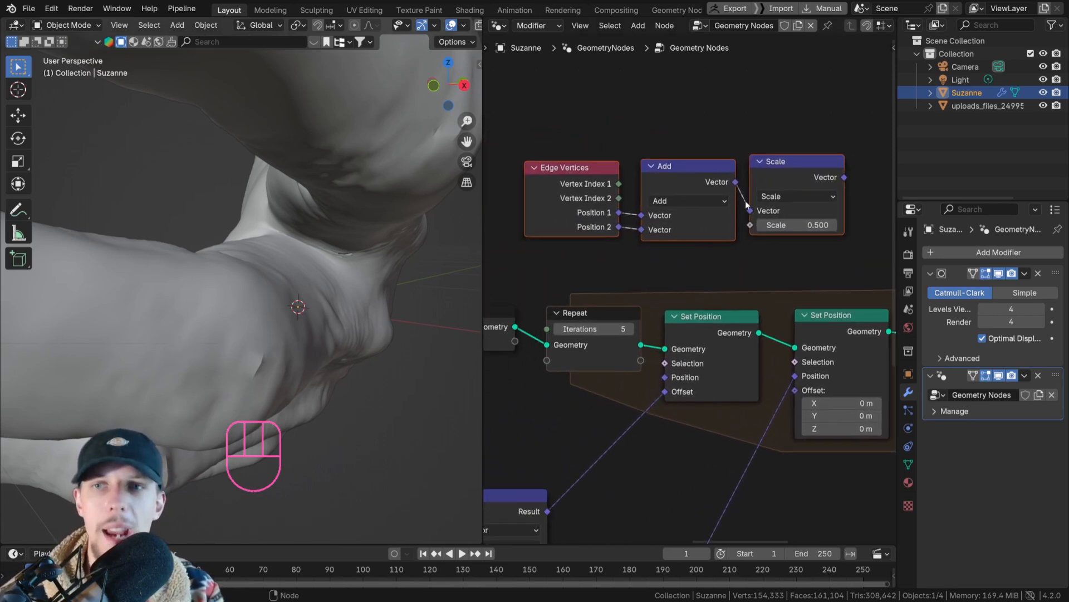
pyautogui.moveTo(835, 193); pyautogui.dragTo(636, 142, button='middle')
pyautogui.moveTo(649, 136); pyautogui.dragTo(752, 328)
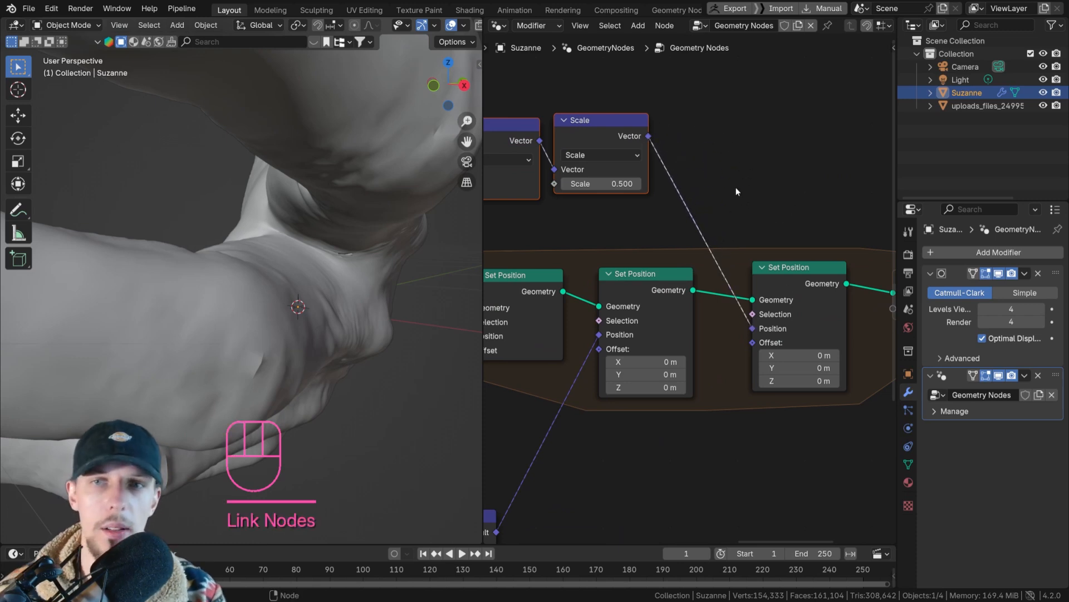
# Insert a Mix Vector node into the link between the 0.5 Scale node and the third Set Position node
pyautogui.scroll(-3, 725, 199)
pyautogui.moveTo(684, 210); pyautogui.dragTo(718, 210, button='middle')
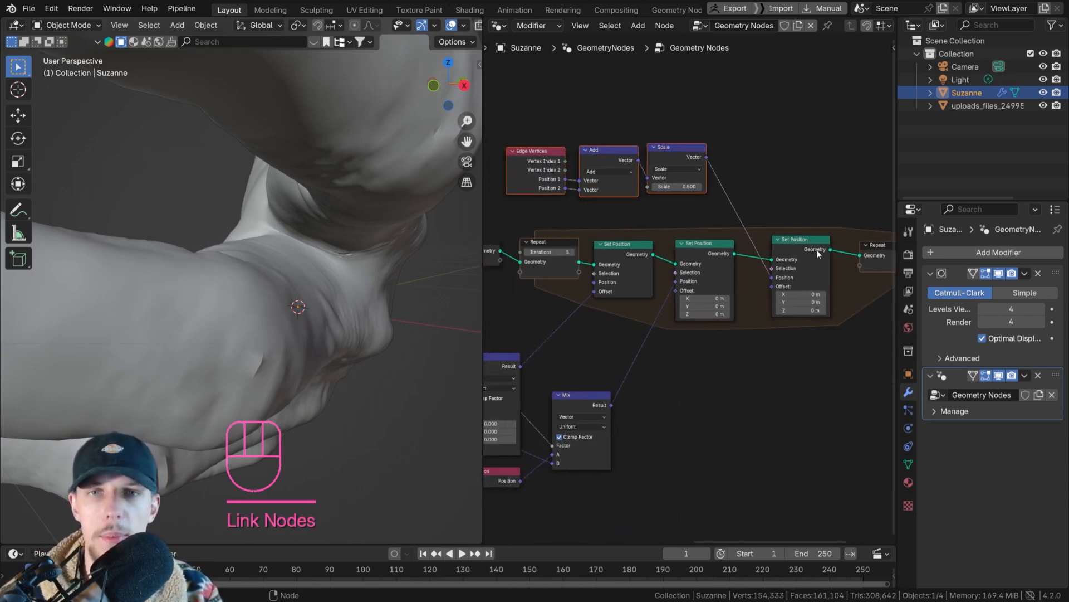
pyautogui.moveTo(773, 273); pyautogui.dragTo(632, 248, button='middle')
pyautogui.scroll(2, 619, 256)
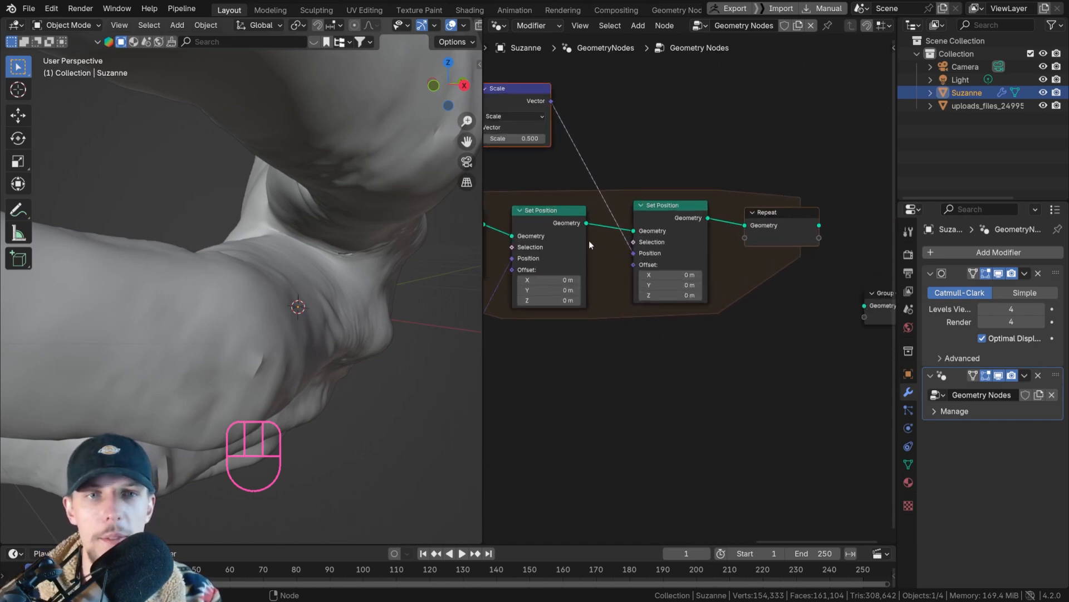
pyautogui.scroll(-6, 577, 244)
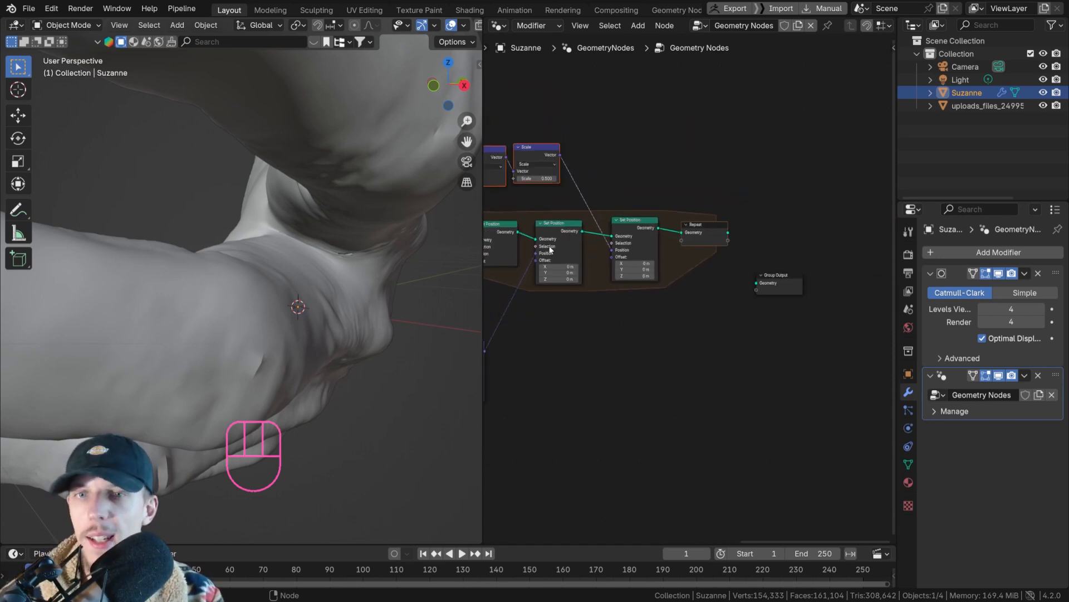
pyautogui.moveTo(548, 252); pyautogui.dragTo(719, 257, button='middle')
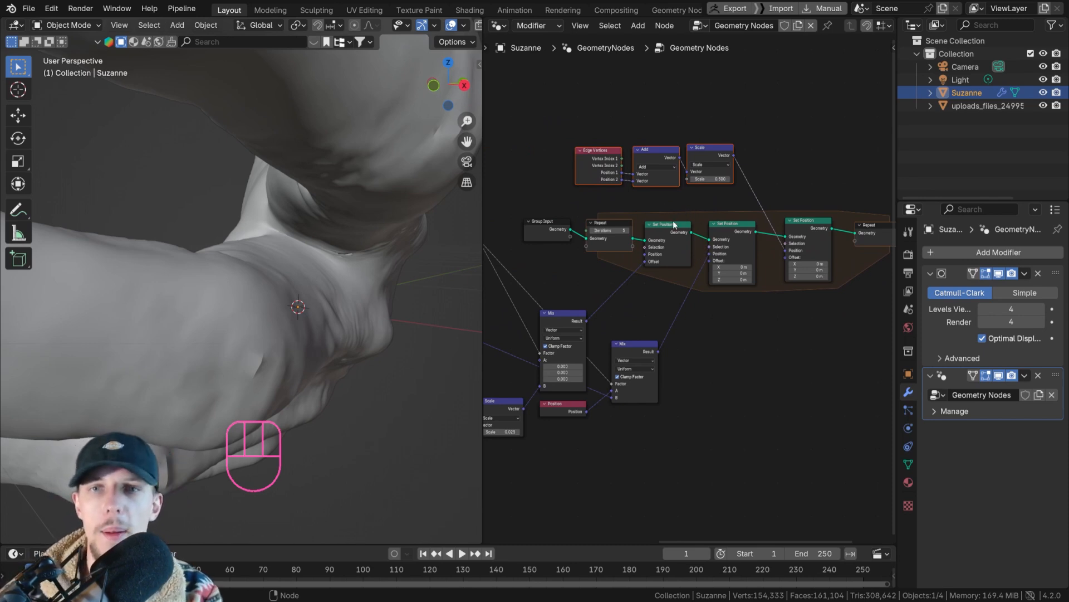
pyautogui.scroll(3, 773, 171)
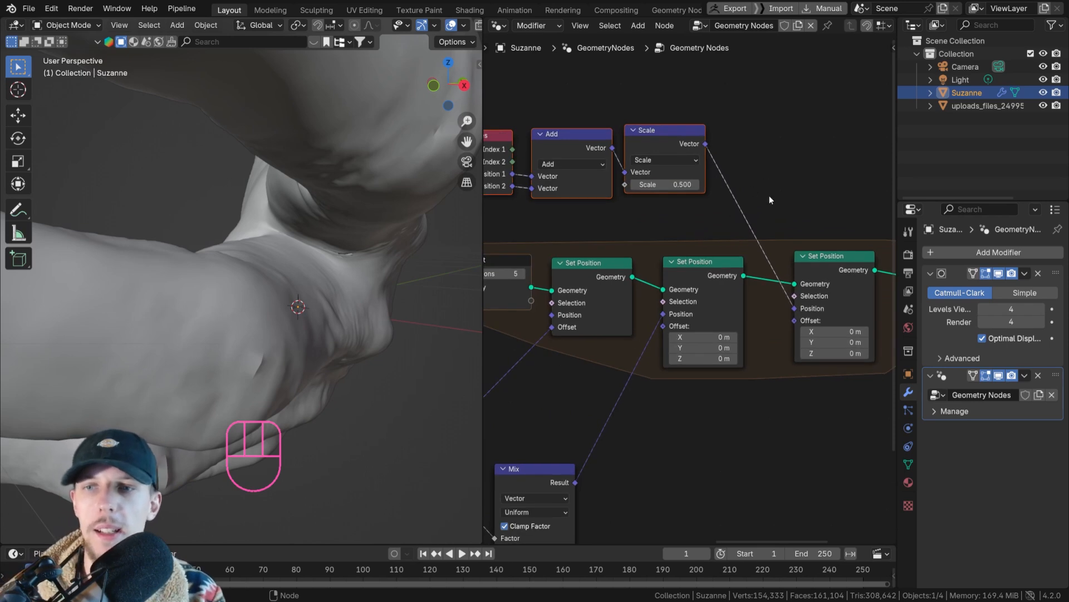
pyautogui.hotkey('shift', 'a')
pyautogui.write('mix vec')
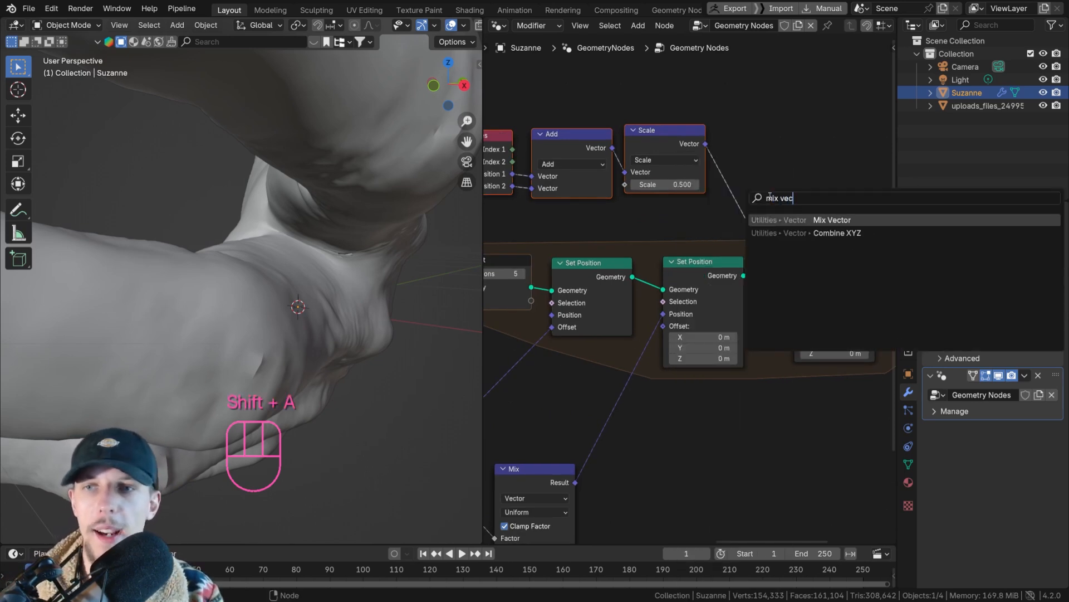
pyautogui.press('Return')
pyautogui.click(723, 122)
pyautogui.press('g')
pyautogui.click(737, 197)
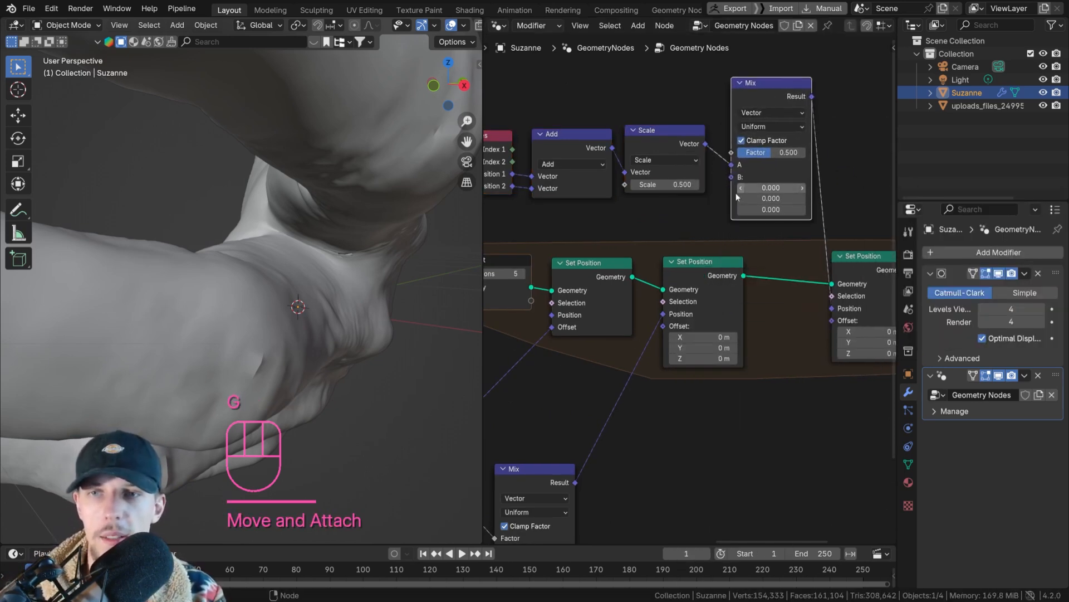
# Add a Position node feeding the B input of the new Mix node above the Repeat zone
pyautogui.scroll(-2, 747, 196)
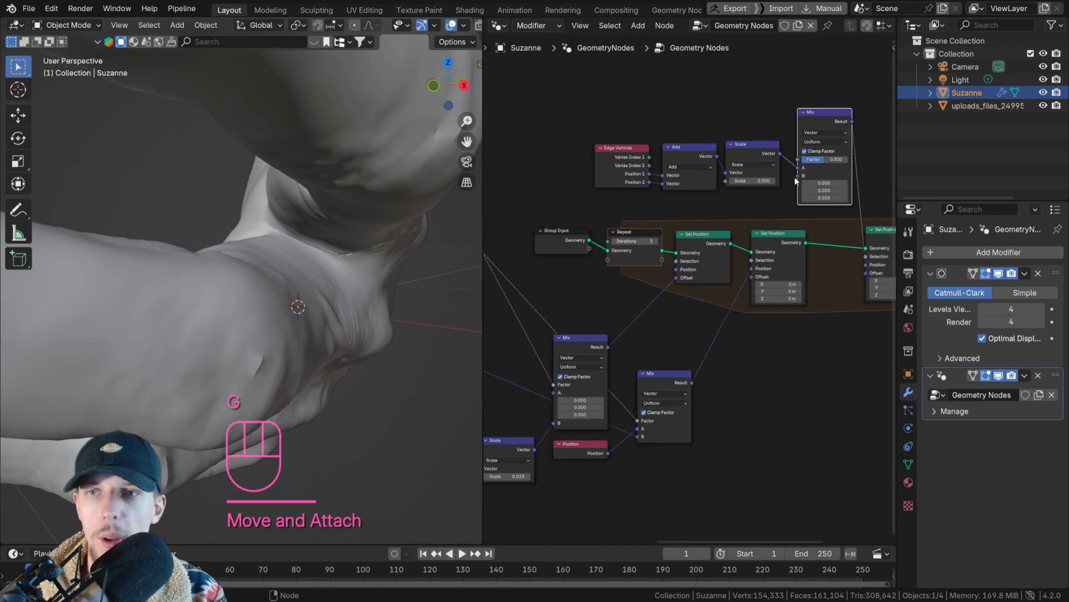
pyautogui.moveTo(796, 176); pyautogui.dragTo(779, 206)
pyautogui.write('pos')
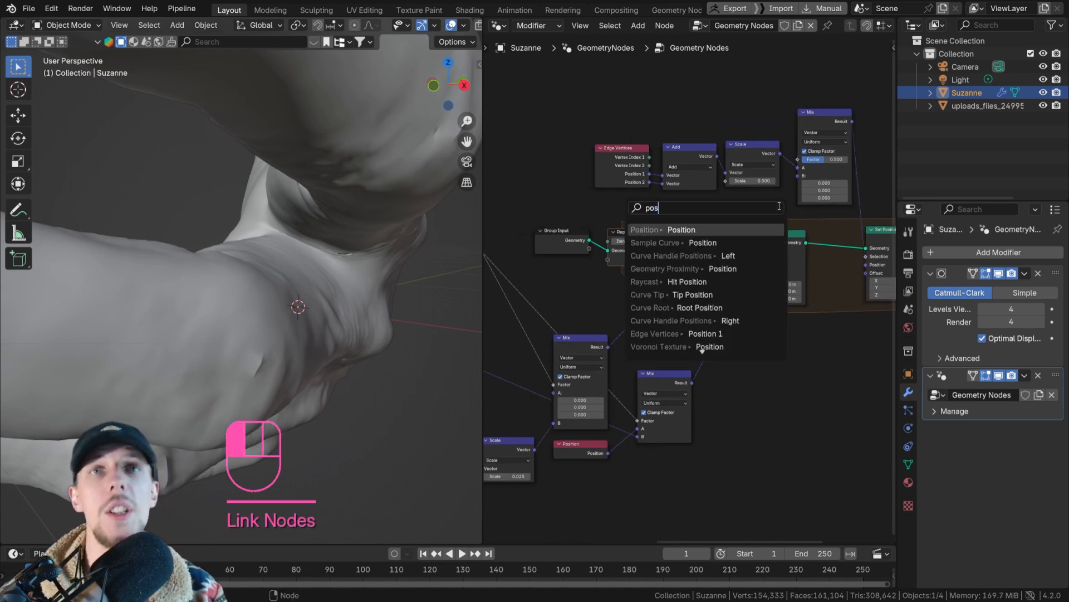
pyautogui.press('Return')
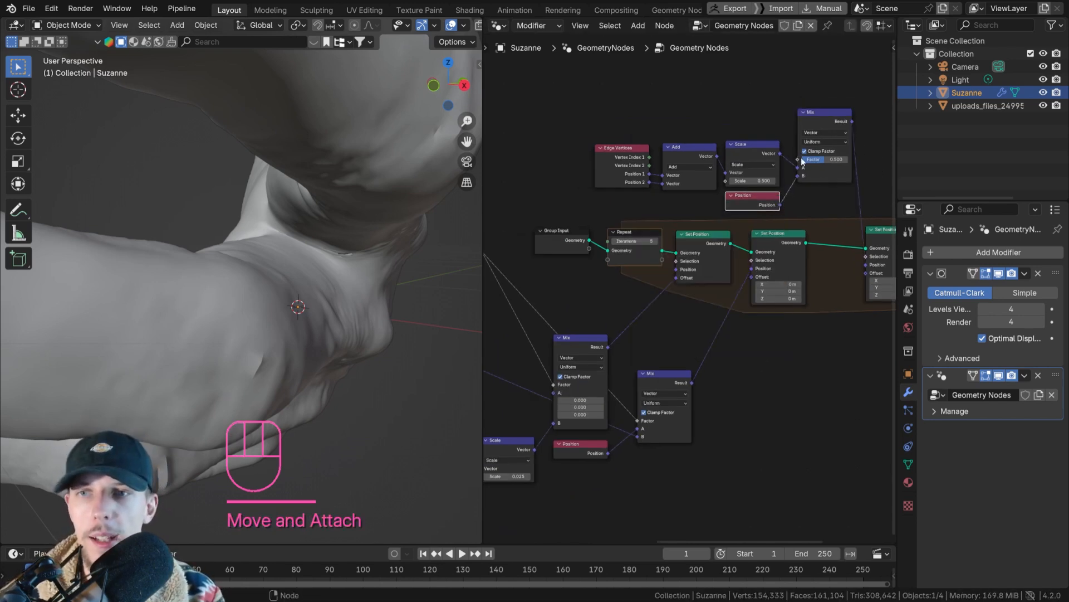
# Connect the Blur Attribute node's Value output to the Factor input of the new Mix node
pyautogui.scroll(-4, 749, 172)
pyautogui.moveTo(731, 178); pyautogui.dragTo(778, 181, button='middle')
pyautogui.moveTo(518, 212); pyautogui.dragTo(566, 192, button='middle')
pyautogui.scroll(2, 618, 172)
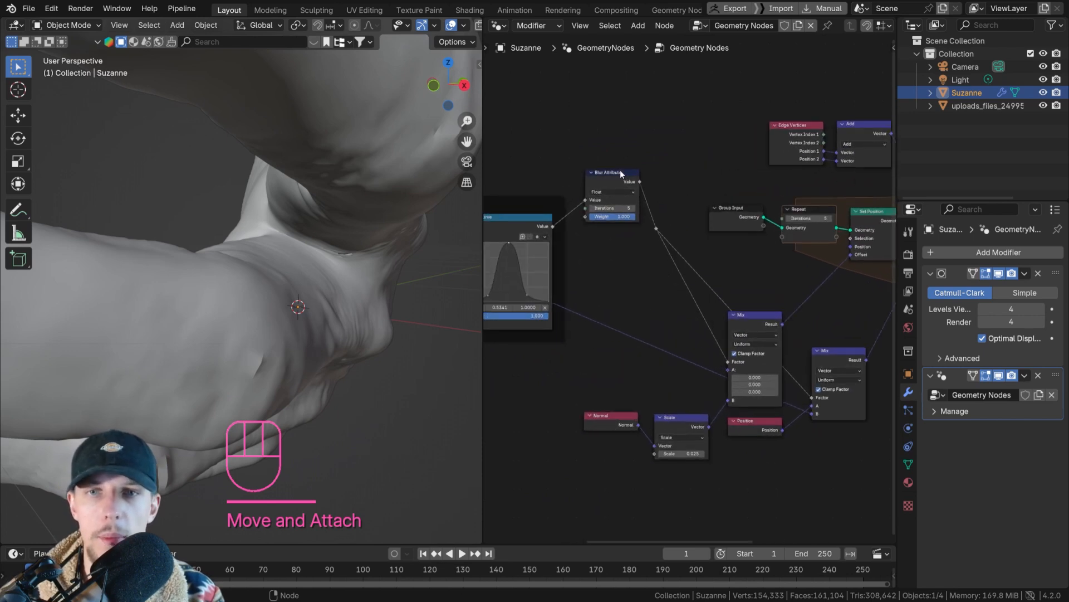
pyautogui.moveTo(640, 182); pyautogui.dragTo(729, 223)
# Move the Edge Vertices, Add and Scale nodes up, and shift the Position node up beneath them
pyautogui.keyDown('shift'); pyautogui.click(574, 218); pyautogui.keyUp('shift')
pyautogui.keyDown('shift'); pyautogui.click(623, 213); pyautogui.keyUp('shift')
pyautogui.keyDown('shift'); pyautogui.click(688, 213); pyautogui.keyUp('shift')
pyautogui.press('g')
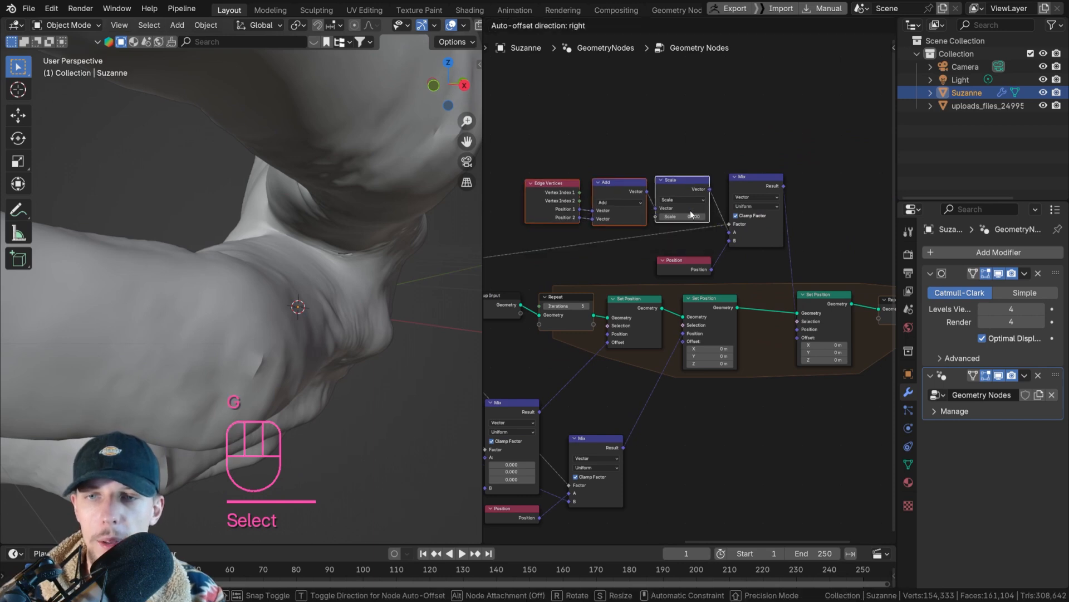
pyautogui.click(685, 198)
pyautogui.moveTo(685, 238); pyautogui.dragTo(701, 216, button='middle')
pyautogui.scroll(2, 730, 214)
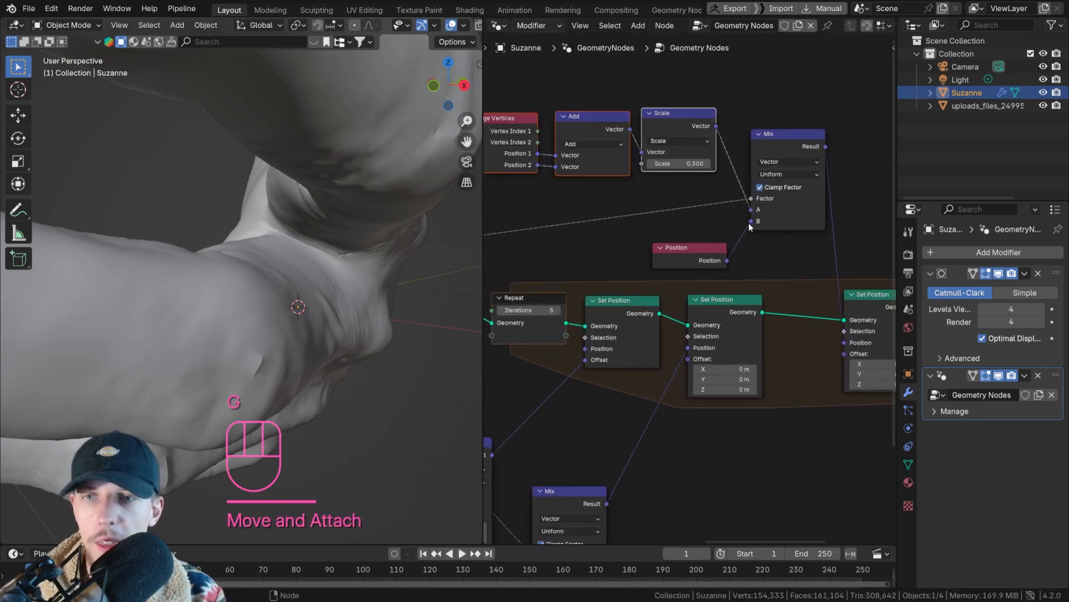
pyautogui.moveTo(704, 253); pyautogui.dragTo(696, 236)
# Connect the Repeat zone's geometry output to the Group Output node
pyautogui.scroll(-2, 763, 237)
pyautogui.moveTo(822, 242); pyautogui.dragTo(680, 206, button='middle')
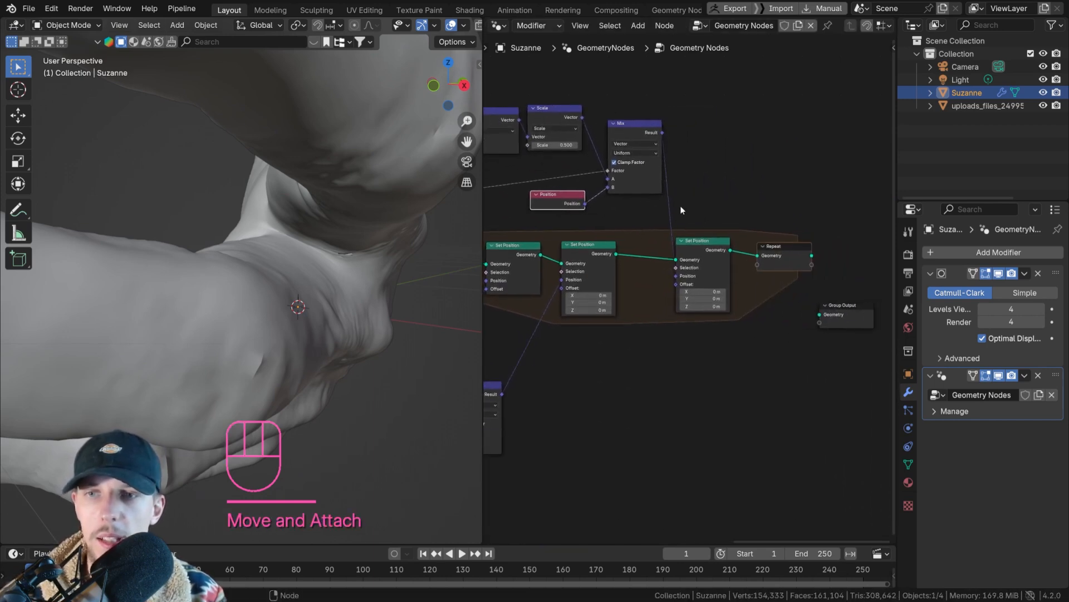
pyautogui.moveTo(812, 258); pyautogui.dragTo(829, 319)
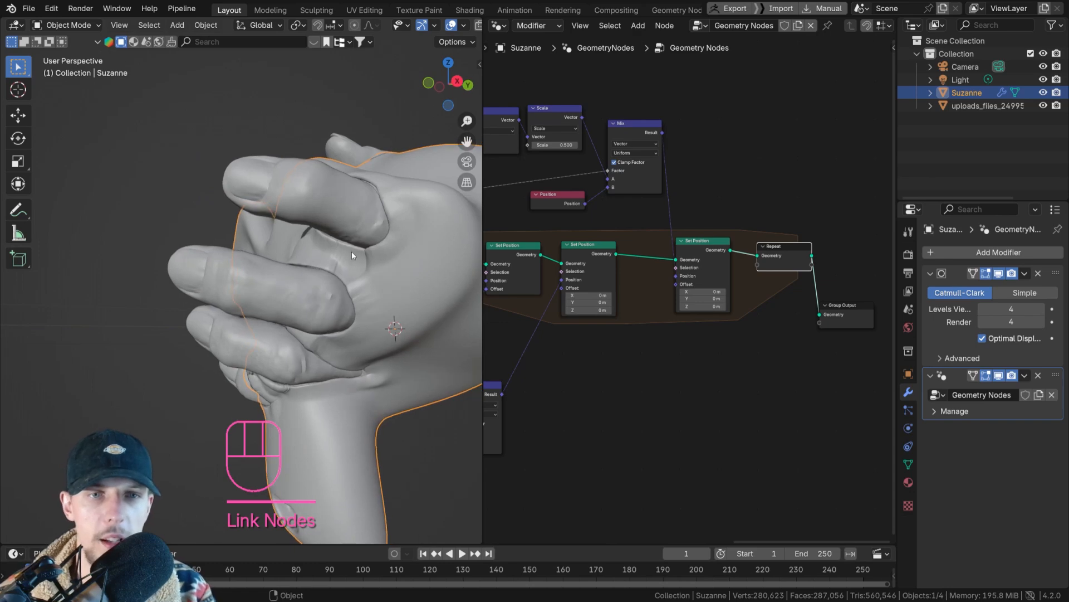
# Deselect Suzanne in the front view and save the file
pyautogui.press('KP_1')
pyautogui.click(371, 179)
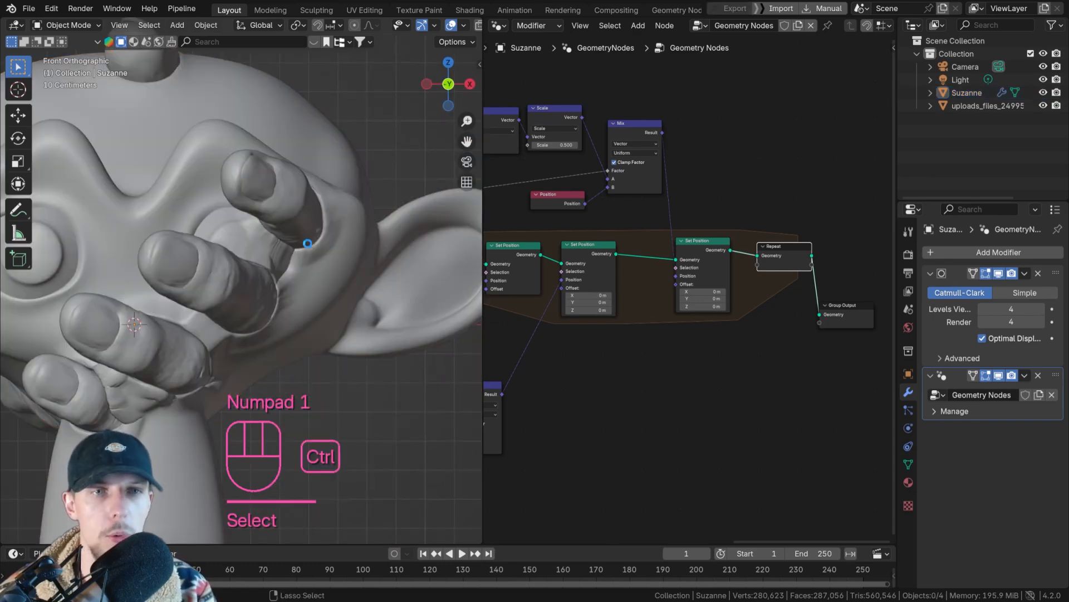
pyautogui.hotkey('ctrl', 's')
# Mute and unmute the third Set Position node to compare the creases below the fingers with and without smoothing
pyautogui.scroll(-4, 307, 242)
pyautogui.keyDown('shift'); pyautogui.moveTo(282, 259); pyautogui.dragTo(306, 237, button='middle'); pyautogui.keyUp('shift')
pyautogui.scroll(3, 713, 234)
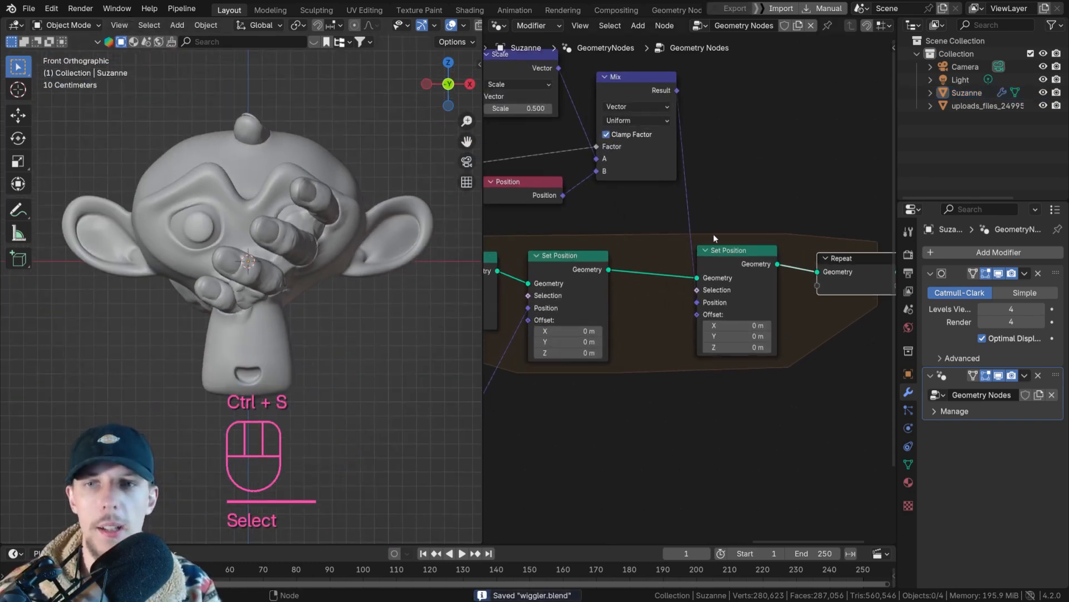
pyautogui.scroll(1, 757, 252)
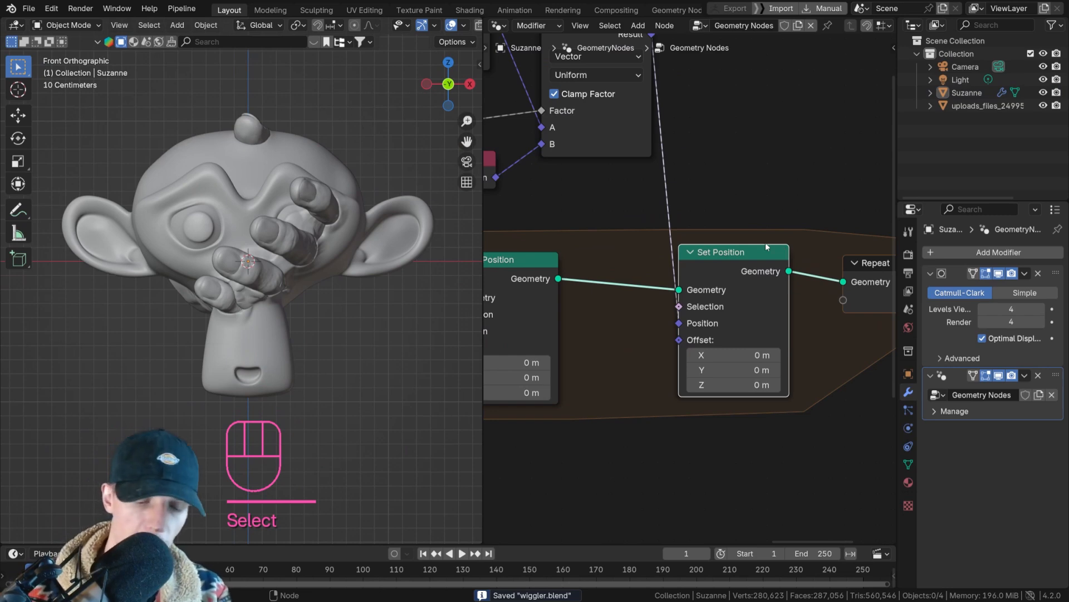
pyautogui.scroll(5, 352, 252)
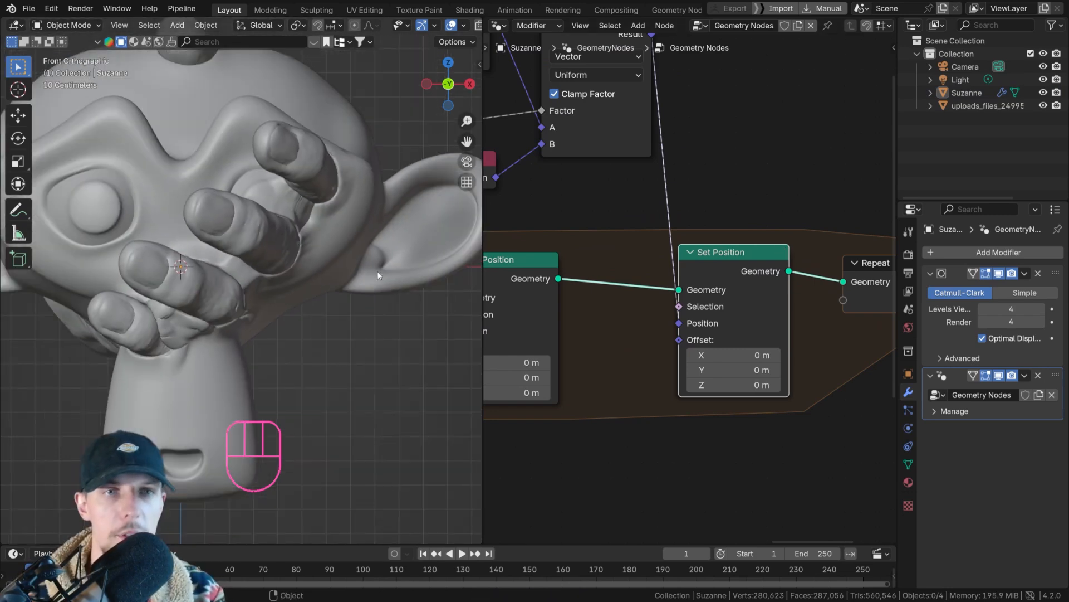
pyautogui.scroll(-2, 352, 252)
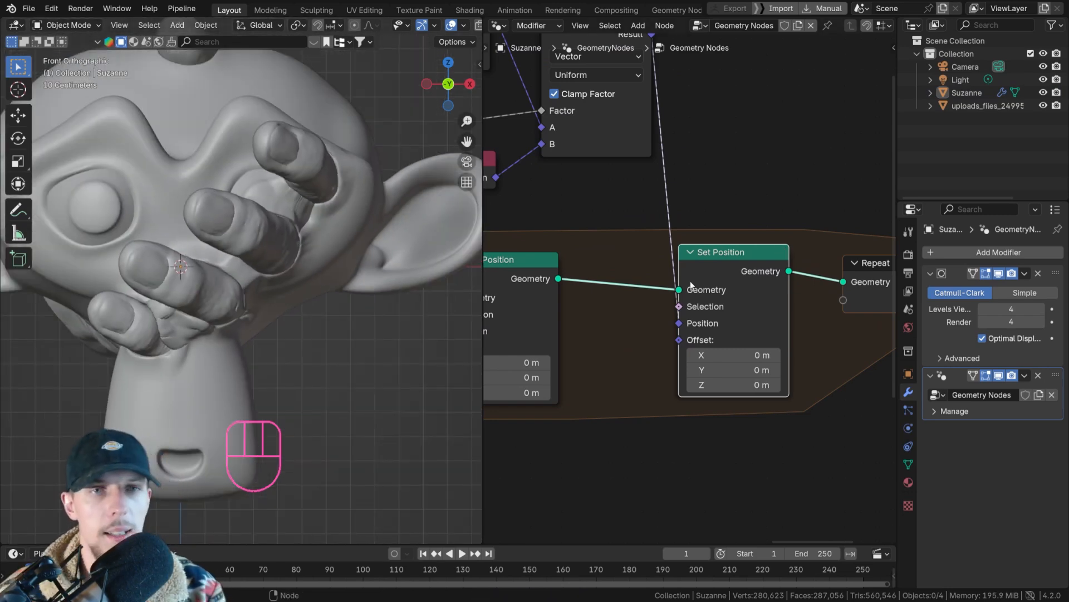
pyautogui.press('m')
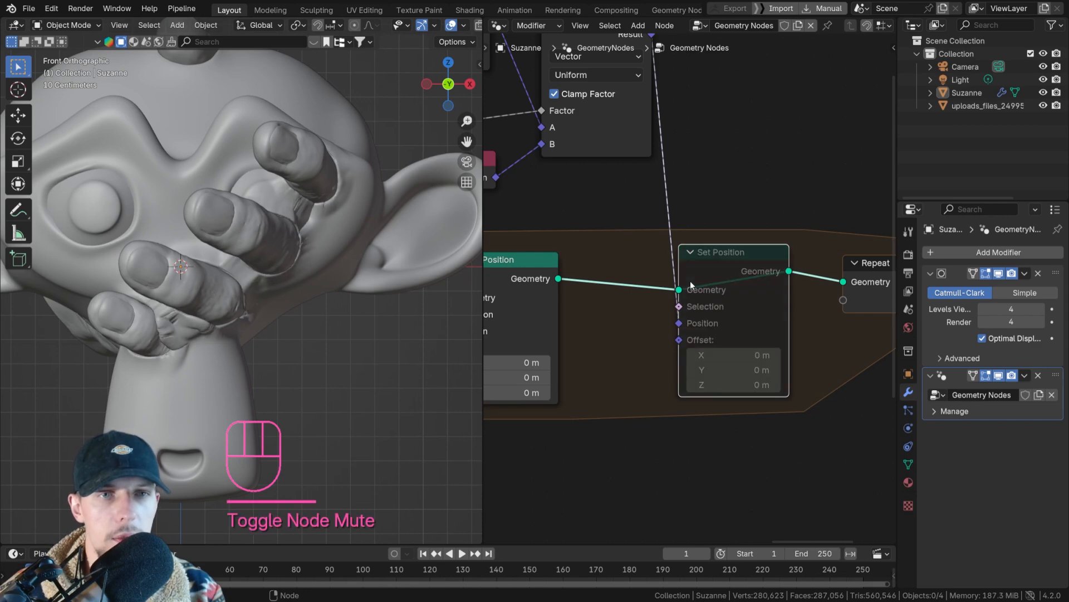
pyautogui.scroll(3, 266, 330)
pyautogui.keyDown('shift'); pyautogui.moveTo(266, 330); pyautogui.dragTo(340, 190, button='middle'); pyautogui.keyUp('shift')
pyautogui.scroll(3, 340, 190)
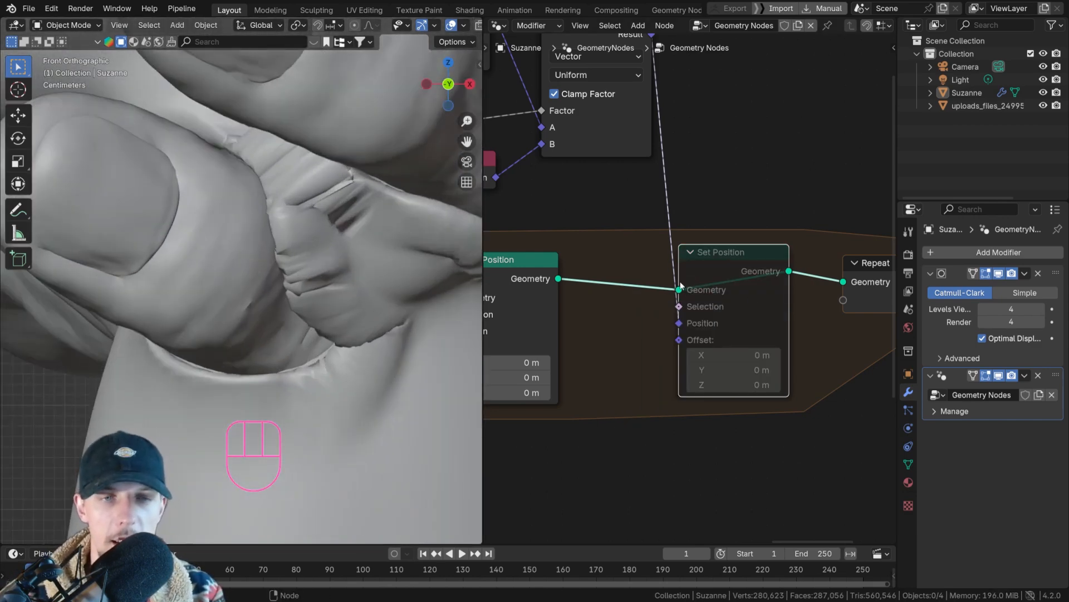
pyautogui.scroll(5, 360, 260)
pyautogui.scroll(-4, 273, 305)
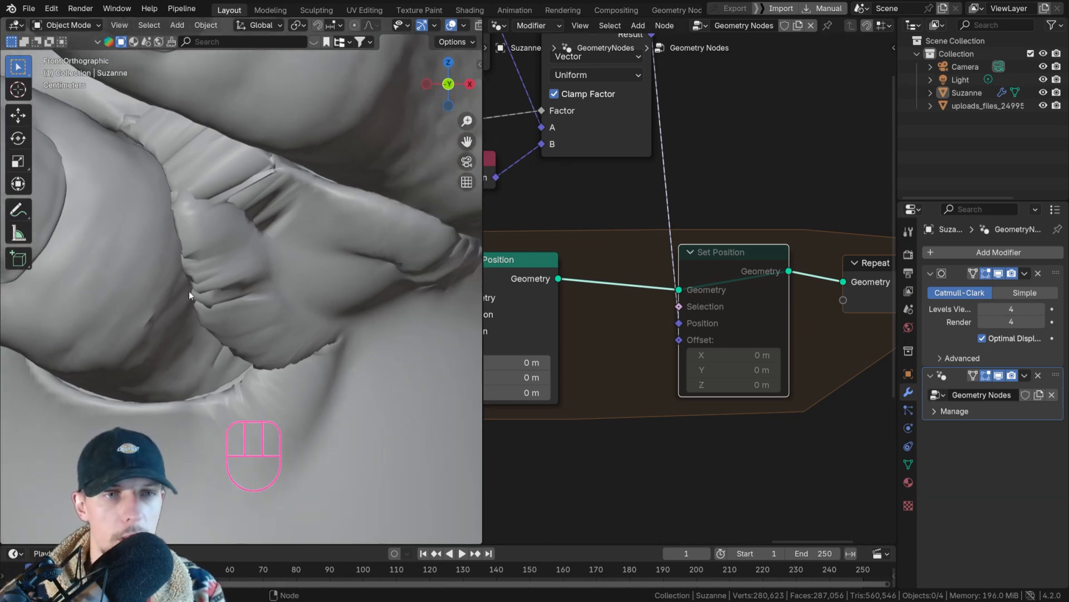
pyautogui.press('m')
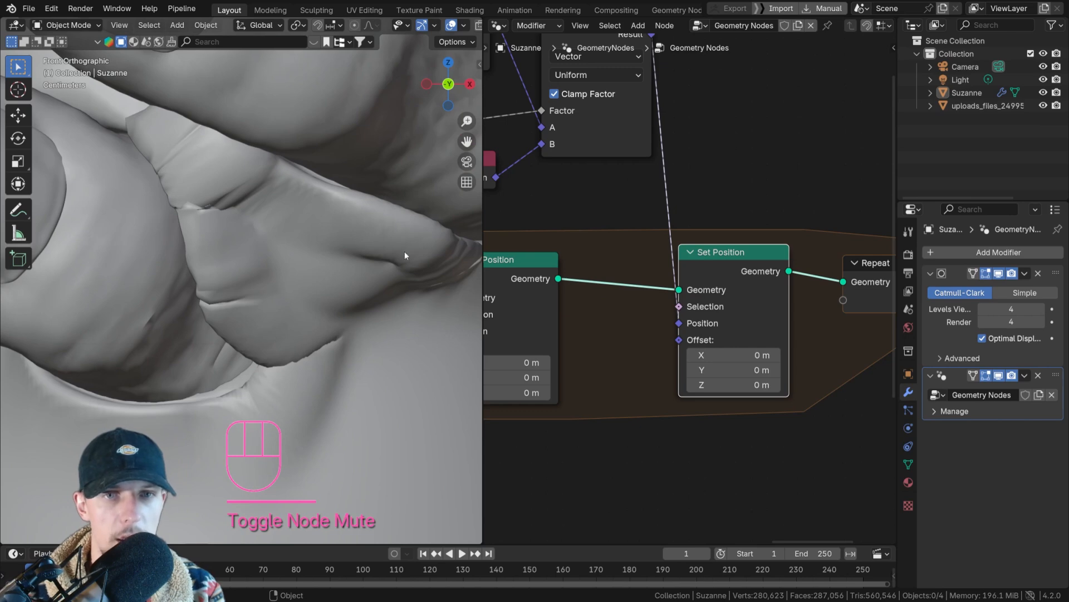
# Examine the smoothed creases between the fingers and Suzanne's chin close up and from farther away
pyautogui.scroll(2, 212, 202)
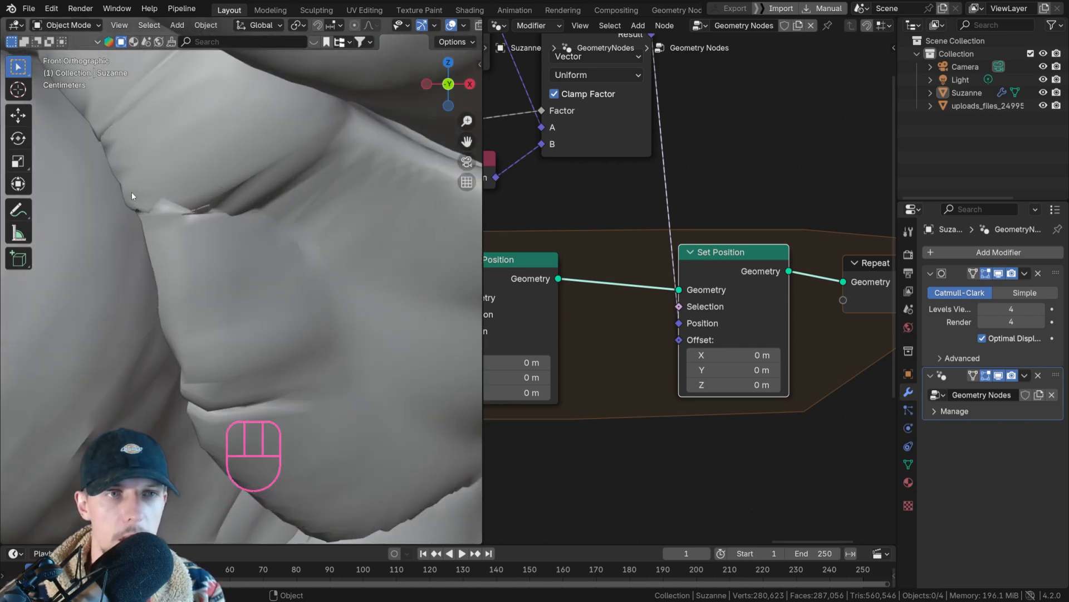
pyautogui.scroll(-5, 154, 202)
pyautogui.scroll(3, 225, 203)
pyautogui.scroll(-2, 217, 221)
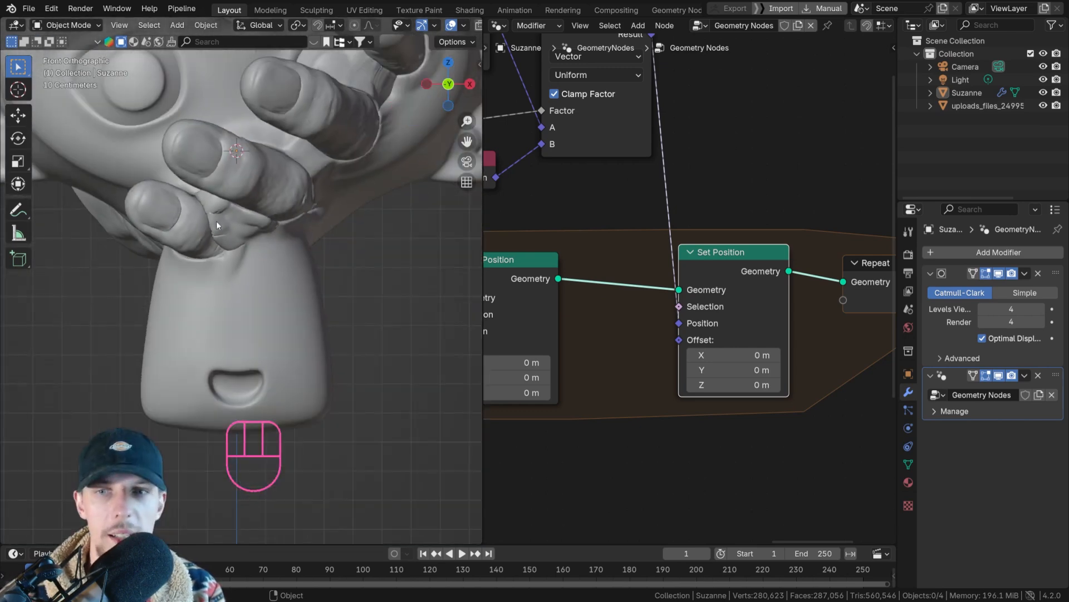
pyautogui.scroll(-4, 216, 220)
pyautogui.keyDown('shift'); pyautogui.moveTo(256, 209); pyautogui.dragTo(239, 236, button='middle'); pyautogui.keyUp('shift')
pyautogui.scroll(3, 243, 237)
pyautogui.keyDown('shift'); pyautogui.moveTo(334, 222); pyautogui.dragTo(308, 279, button='middle'); pyautogui.keyUp('shift')
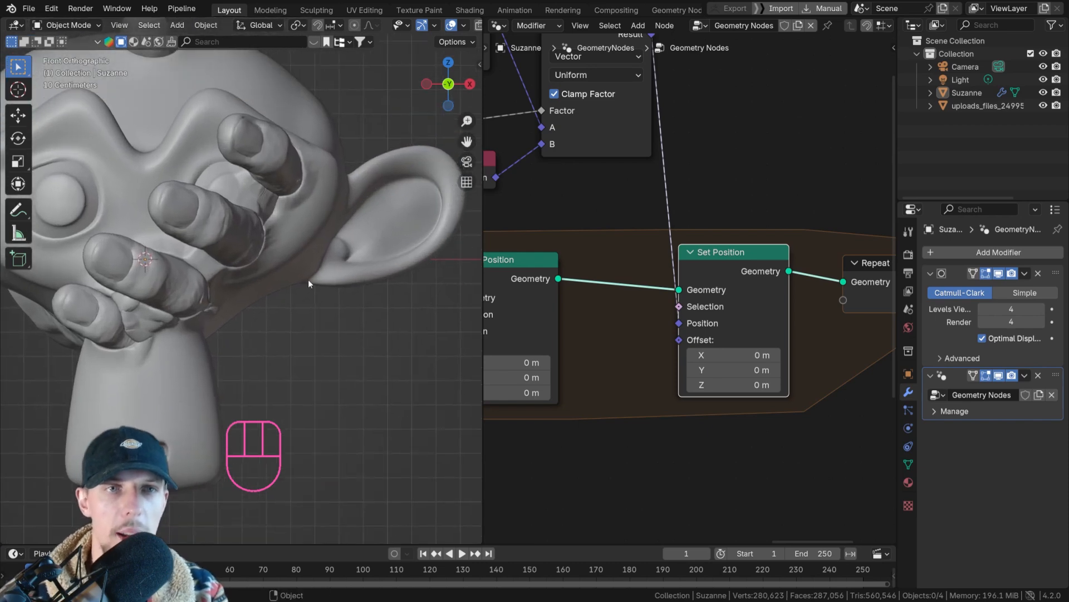
# Set the Repeat zone's iterations to 8
pyautogui.moveTo(676, 220); pyautogui.dragTo(691, 298, button='right')
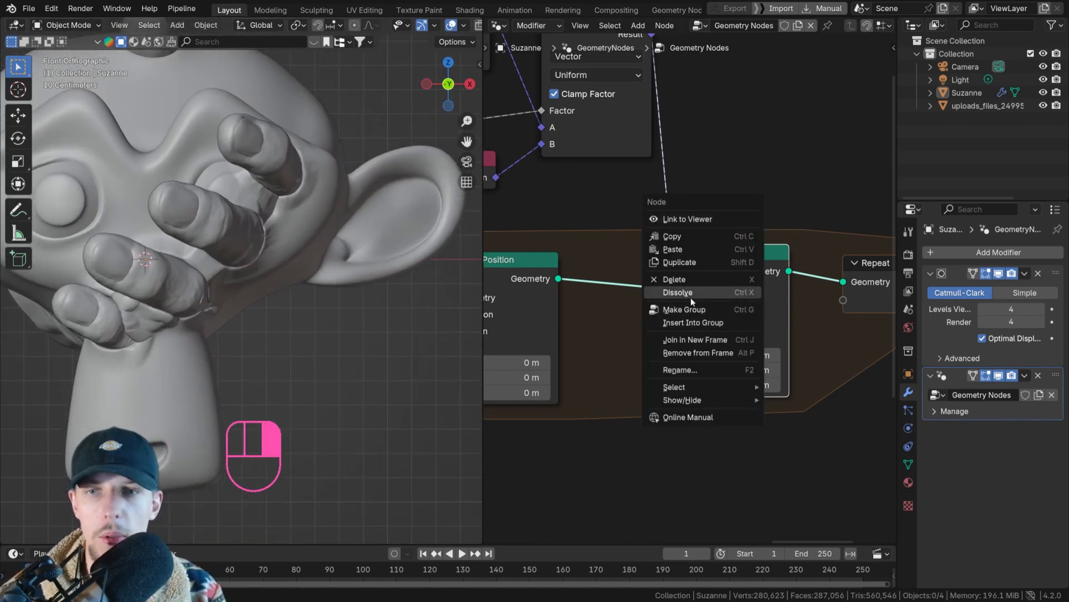
pyautogui.scroll(-5, 605, 224)
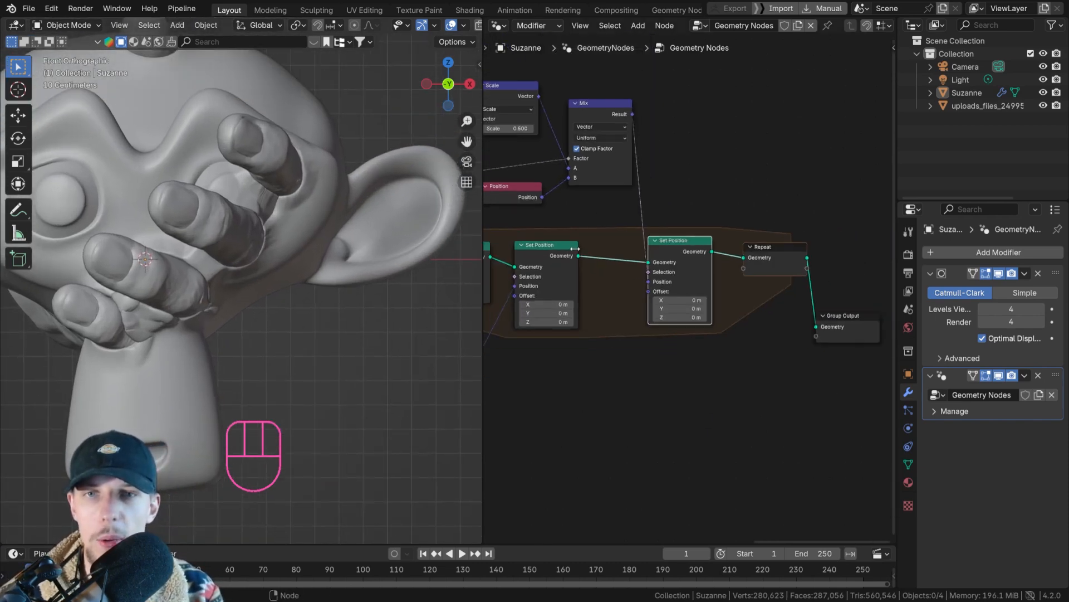
pyautogui.moveTo(549, 251); pyautogui.dragTo(891, 250, button='middle')
pyautogui.scroll(4, 657, 267)
pyautogui.click(728, 253)
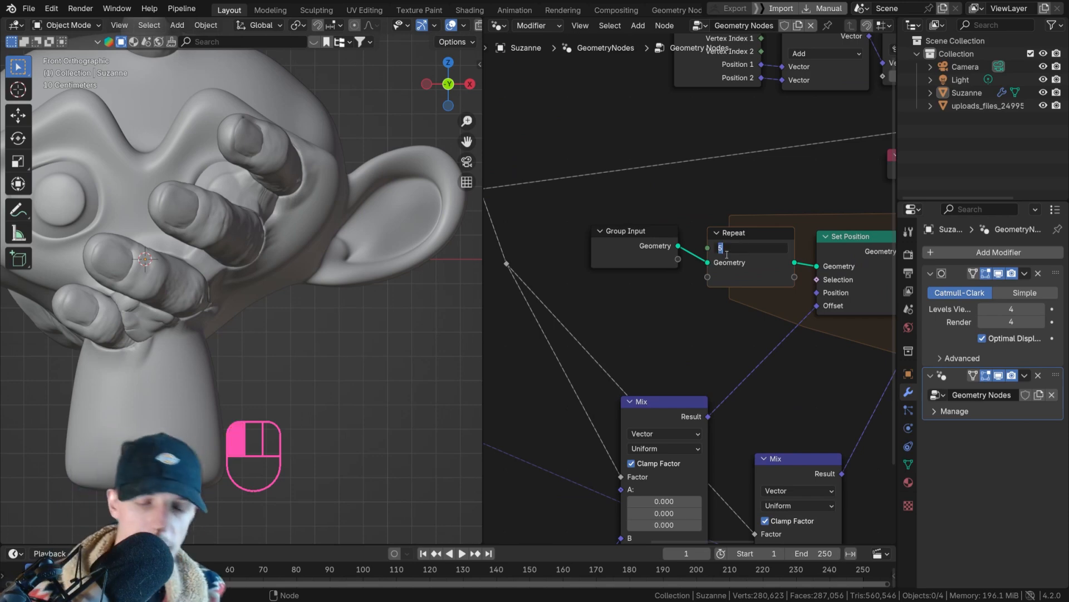
pyautogui.write('8')
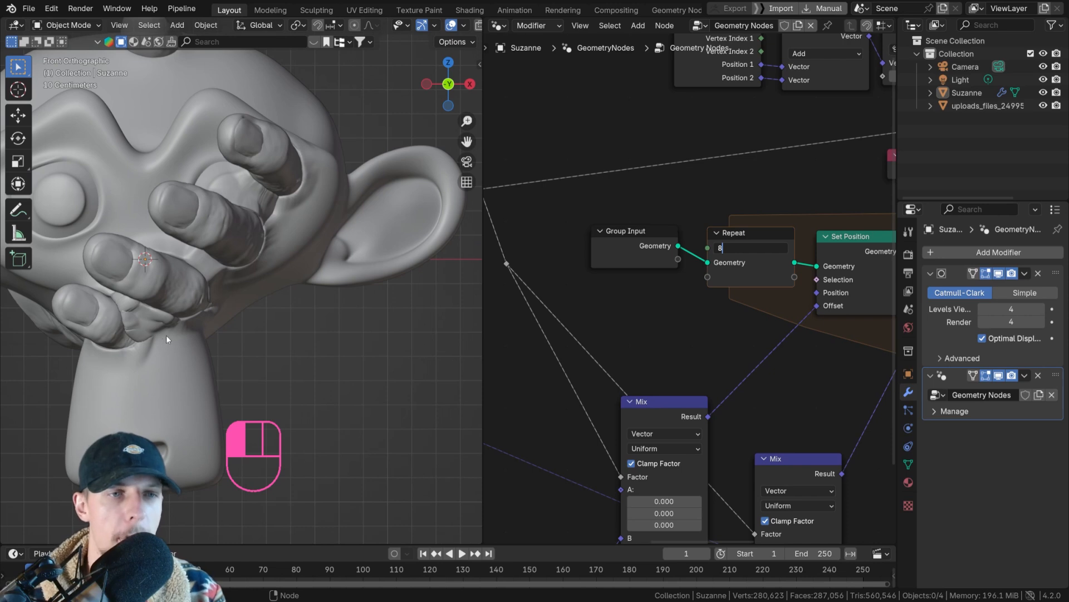
pyautogui.click(152, 312)
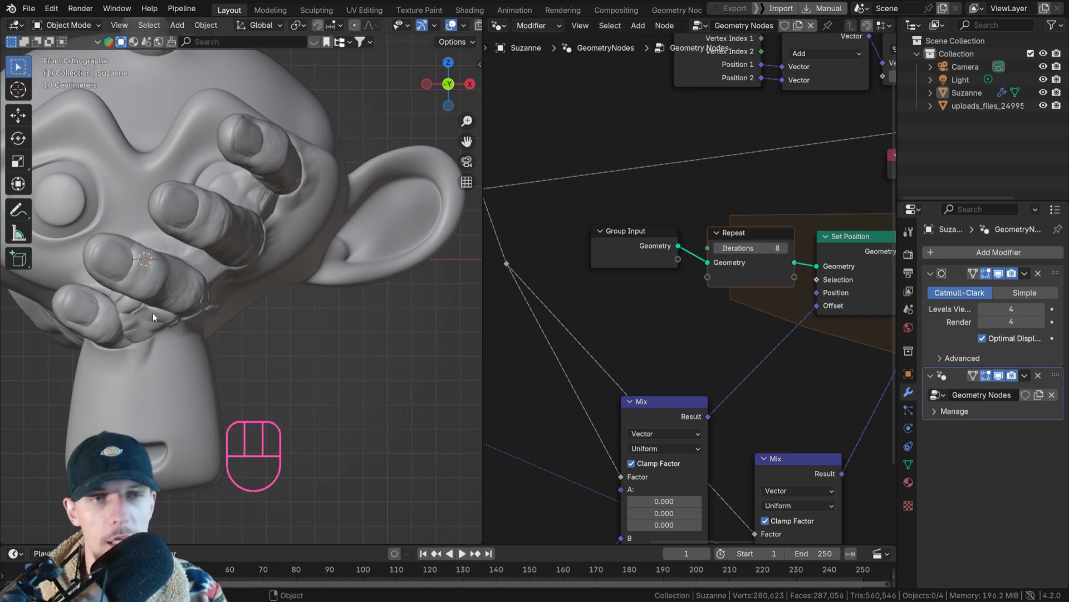
# Set the Repeat zone's iterations back to 5
pyautogui.click(754, 248)
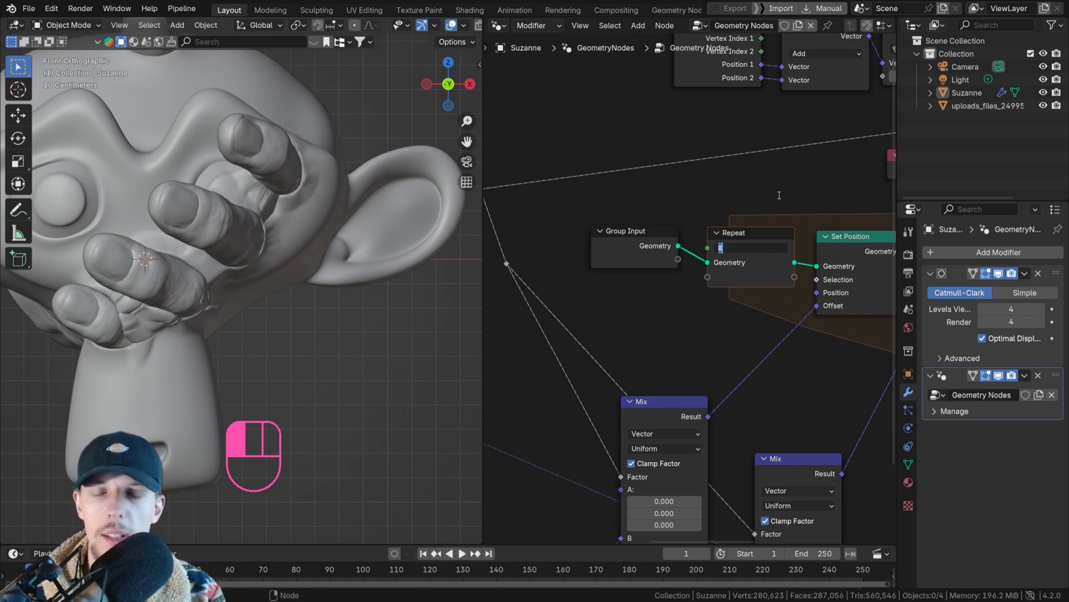
pyautogui.write('5')
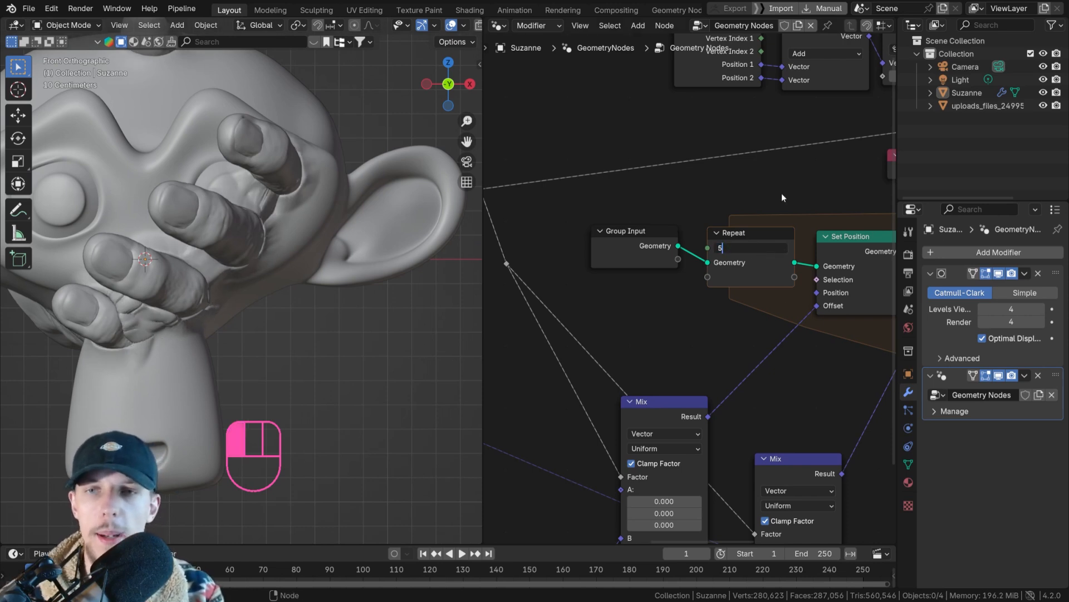
pyautogui.click(745, 233)
# Insert a Math node into the link between Blur Attribute and the Factor of the upper Mix node
pyautogui.scroll(-5, 780, 177)
pyautogui.moveTo(810, 172); pyautogui.dragTo(826, 217, button='middle')
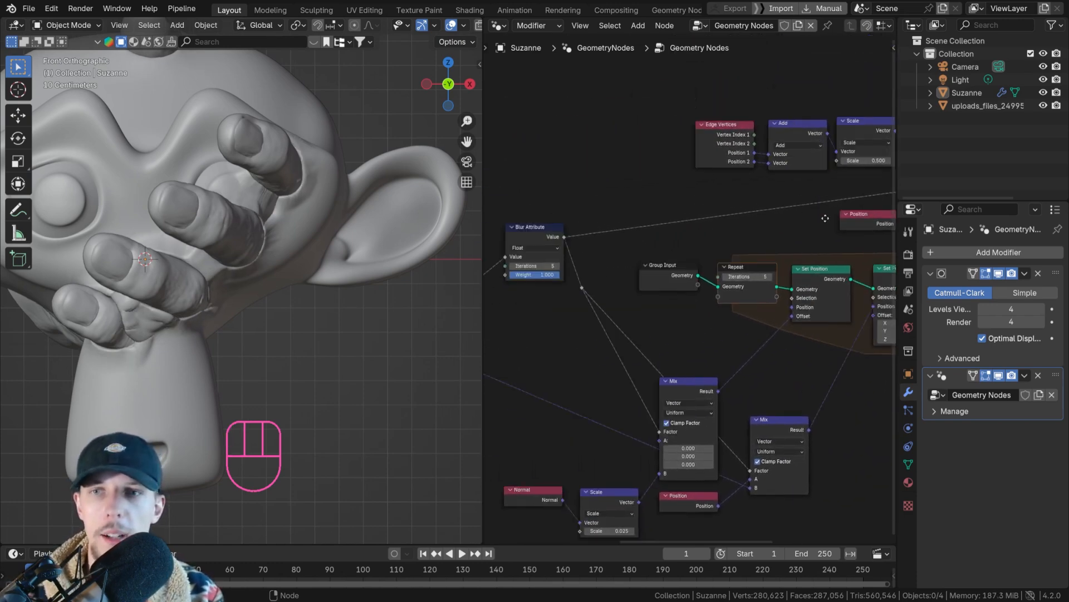
pyautogui.scroll(6, 757, 221)
pyautogui.hotkey('shift', 'a')
pyautogui.write('add')
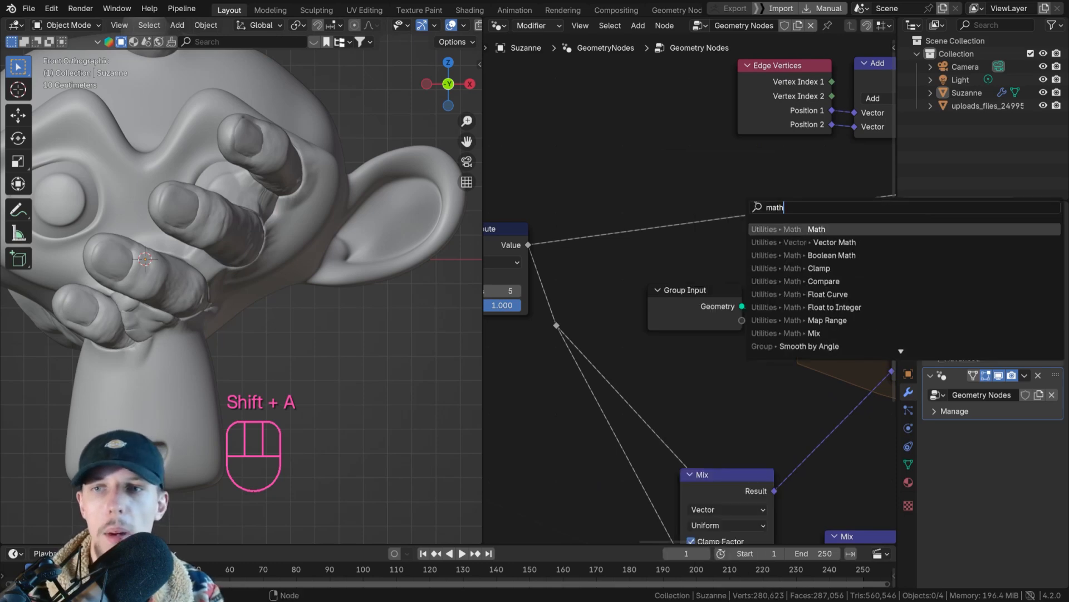
pyautogui.press('Return')
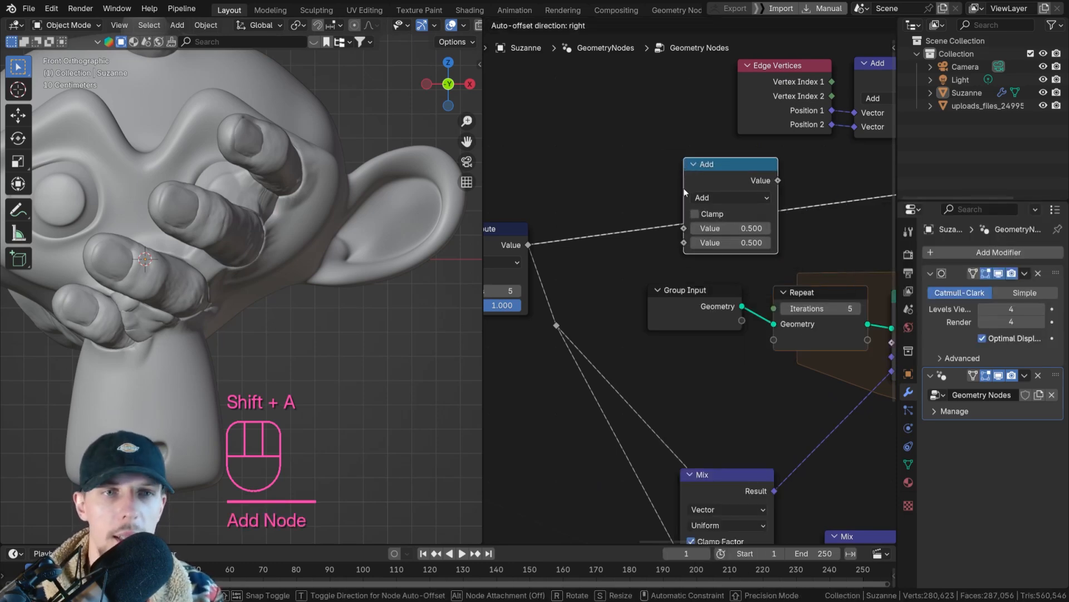
pyautogui.click(684, 188)
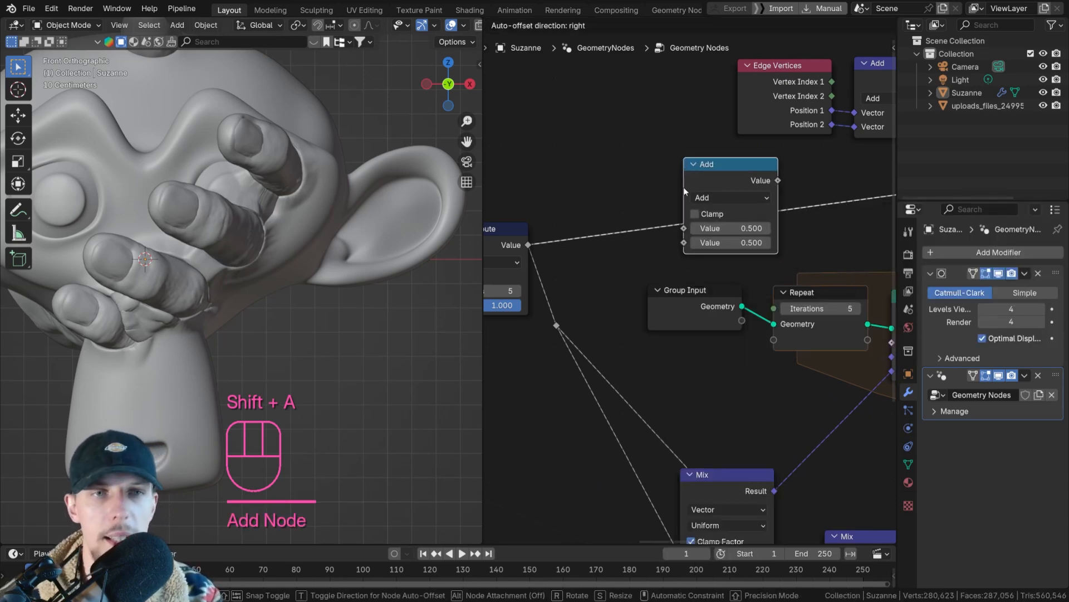
# Switch the Math node to Multiply and set its second value to 10
pyautogui.click(727, 197)
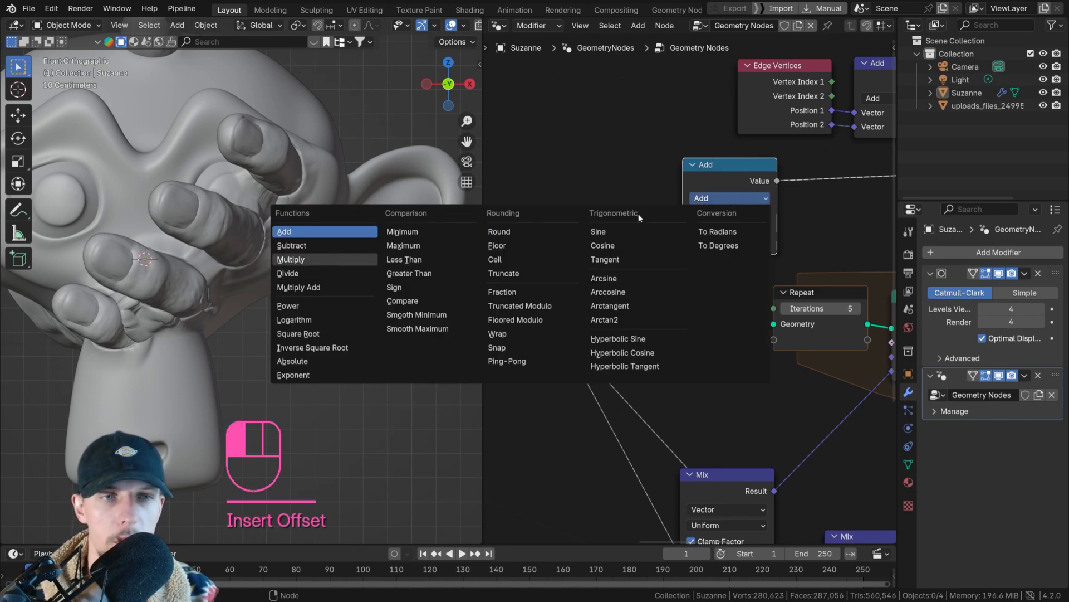
pyautogui.press('m')
pyautogui.click(735, 244)
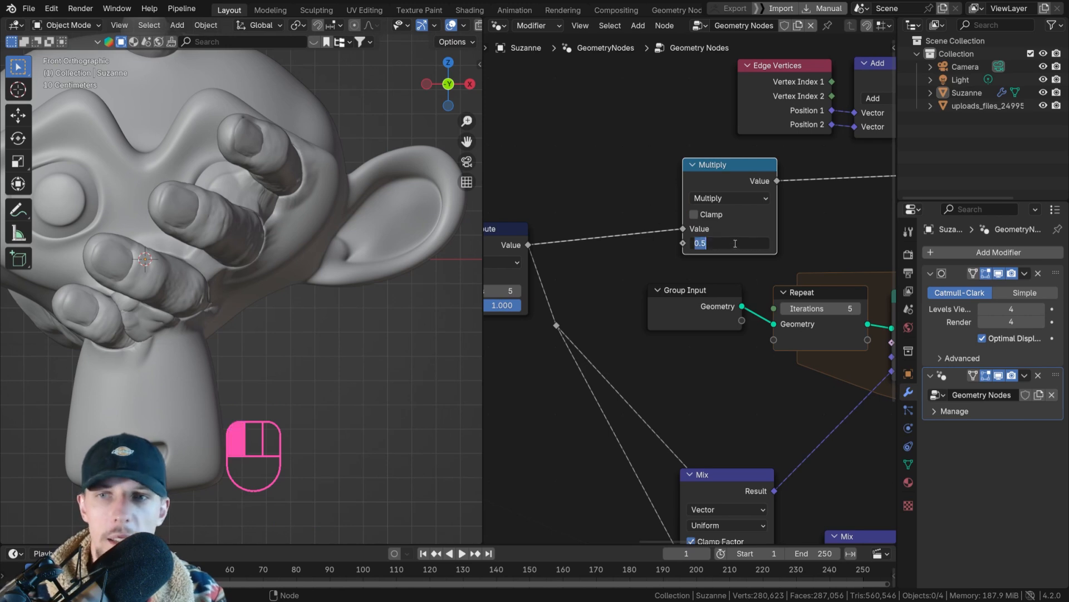
pyautogui.write('10')
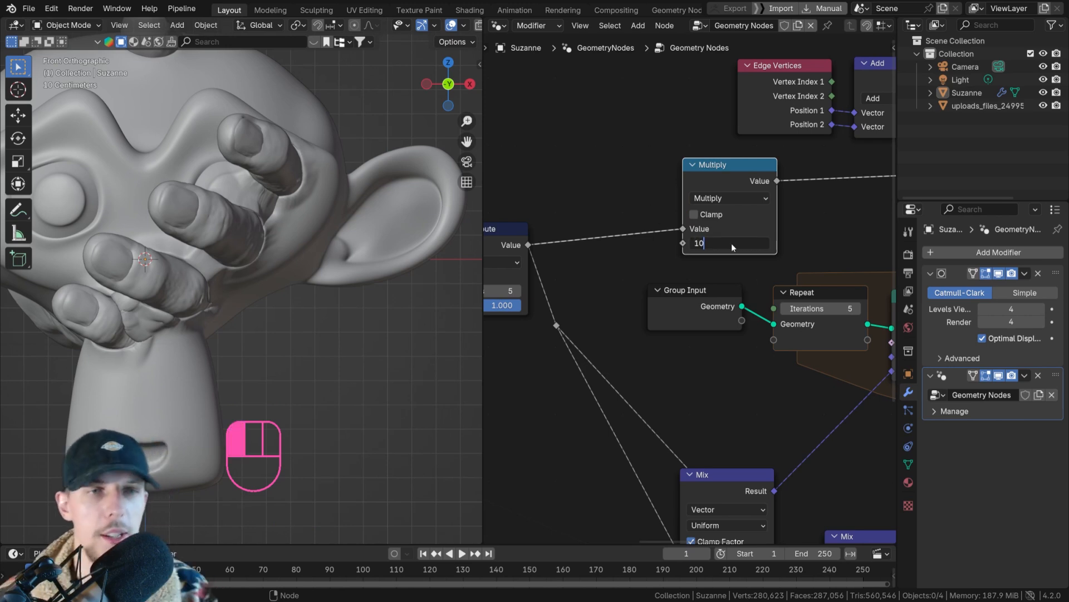
pyautogui.click(639, 228)
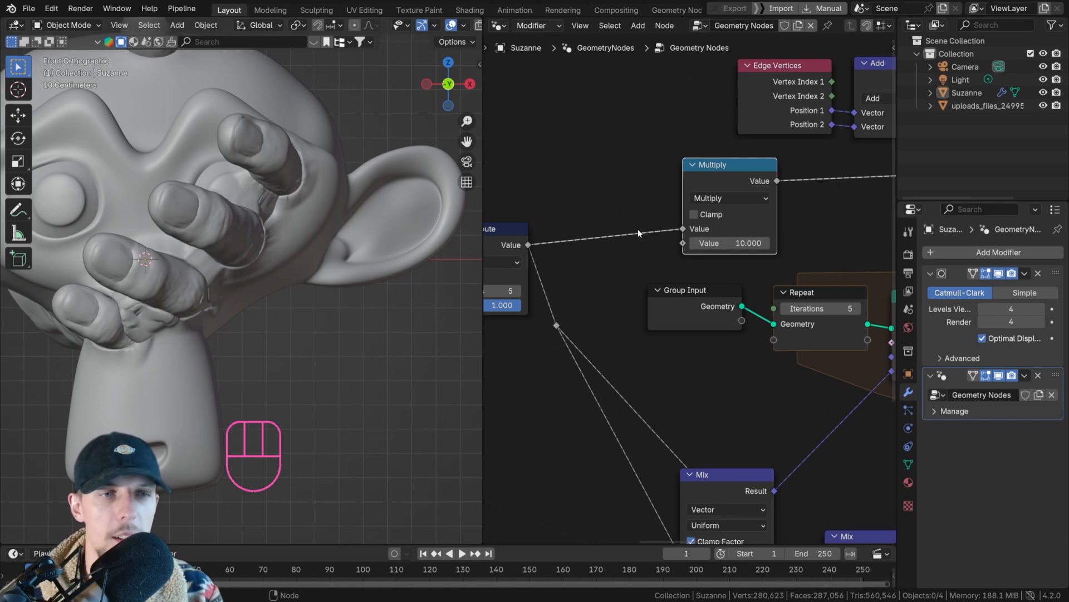
# Swap the inputs of the upper Mix node so Position feeds A and the Scale vector feeds B
pyautogui.scroll(-3, 678, 234)
pyautogui.moveTo(759, 234); pyautogui.dragTo(516, 258, button='middle')
pyautogui.scroll(5, 738, 236)
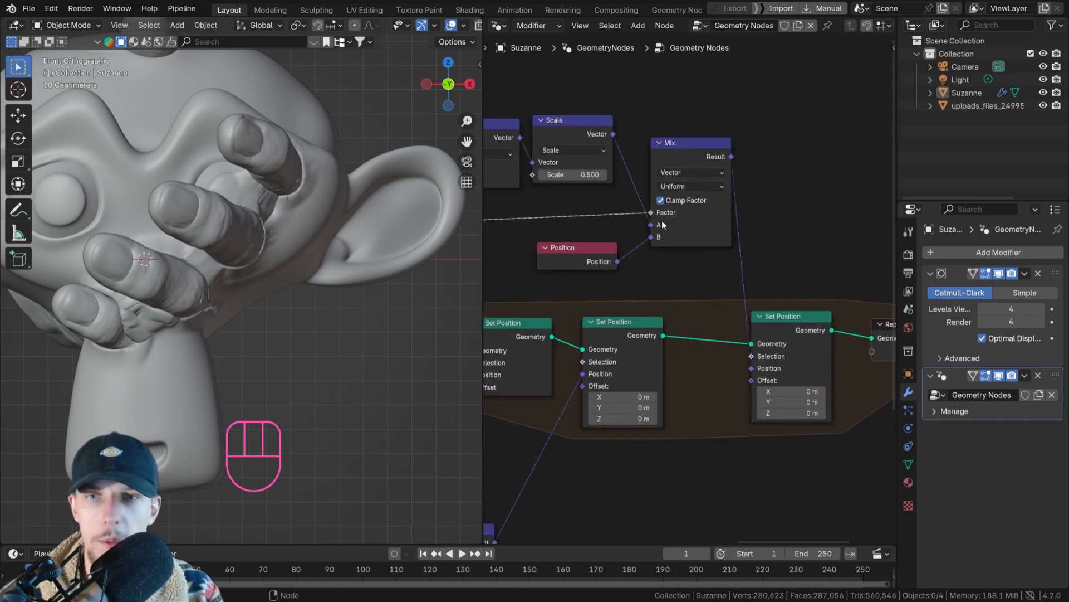
pyautogui.moveTo(650, 237); pyautogui.dragTo(703, 244, button='middle')
pyautogui.scroll(5, 703, 244)
pyautogui.moveTo(705, 245); pyautogui.dragTo(706, 227)
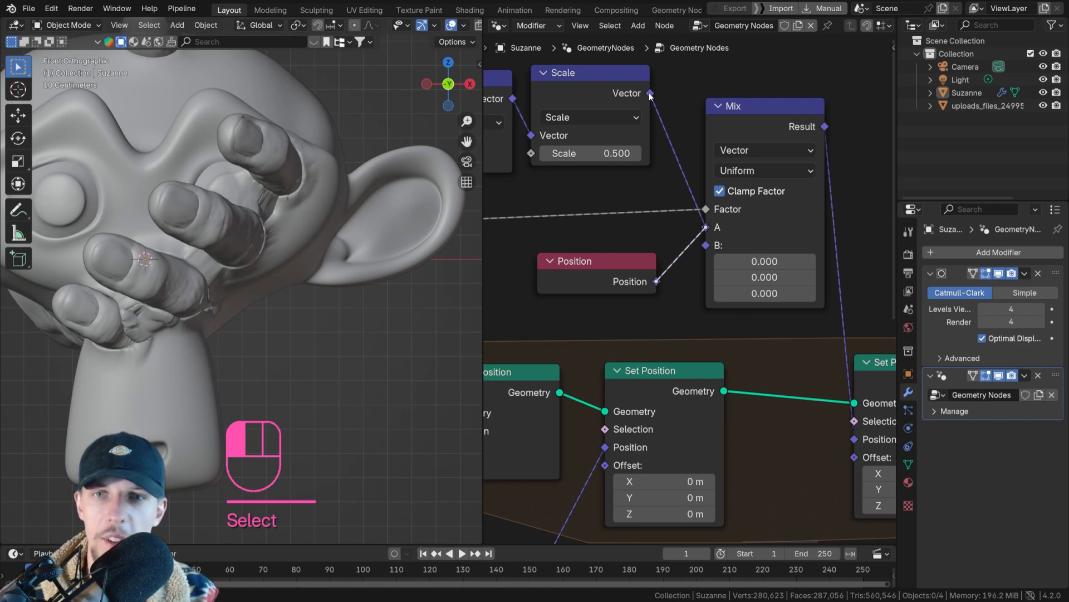
pyautogui.moveTo(649, 94); pyautogui.dragTo(706, 245)
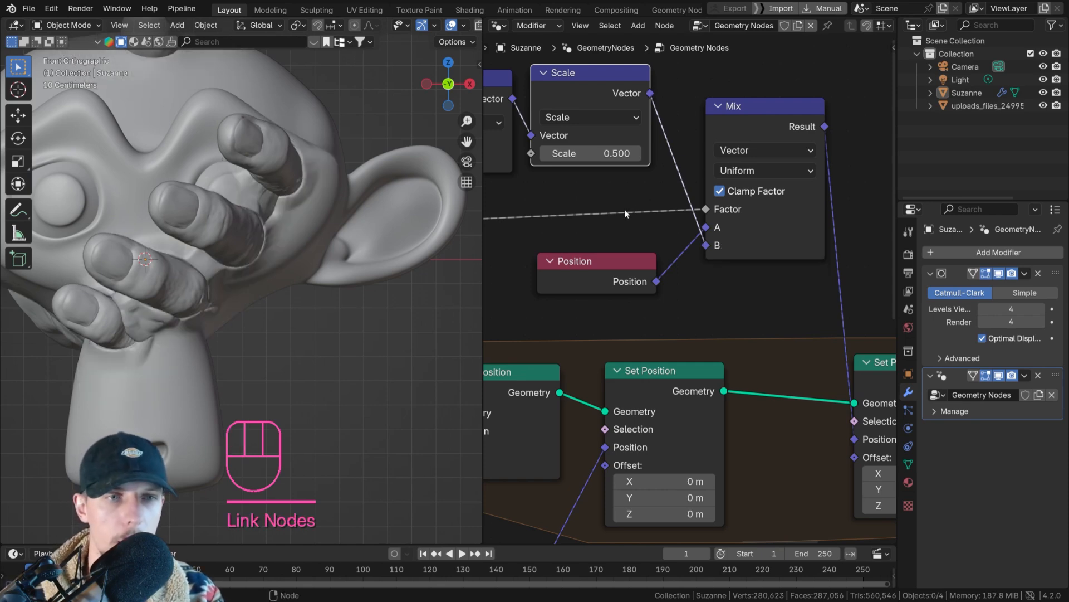
# Duplicate the Blur Attribute node and insert the copy between the original and the Multiply node
pyautogui.moveTo(608, 228); pyautogui.dragTo(751, 183, button='middle')
pyautogui.scroll(-6, 724, 216)
pyautogui.click(567, 220)
pyautogui.scroll(5, 257, 248)
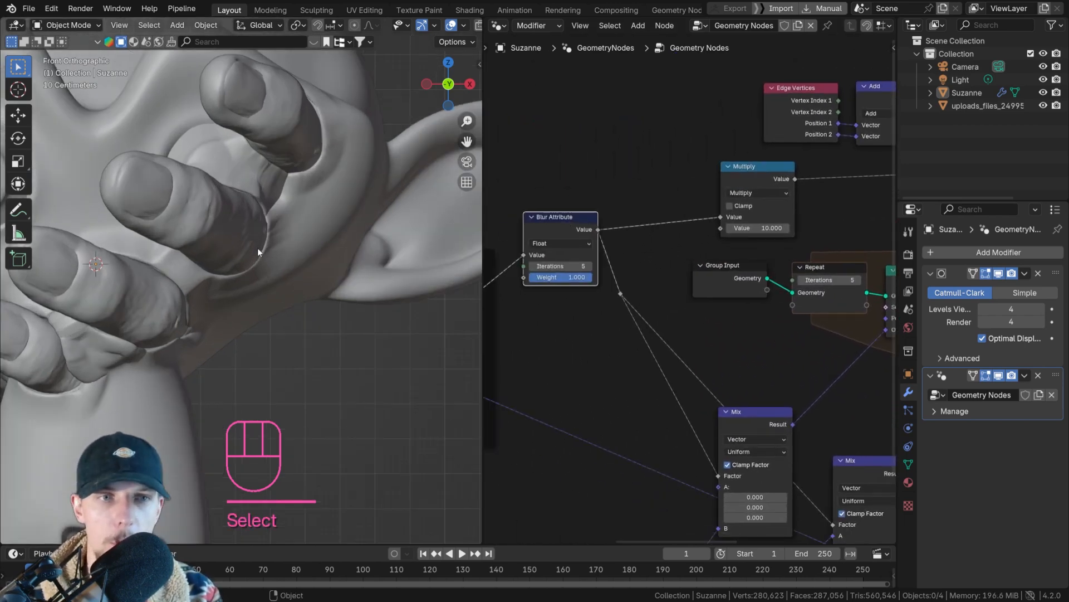
pyautogui.scroll(-6, 298, 202)
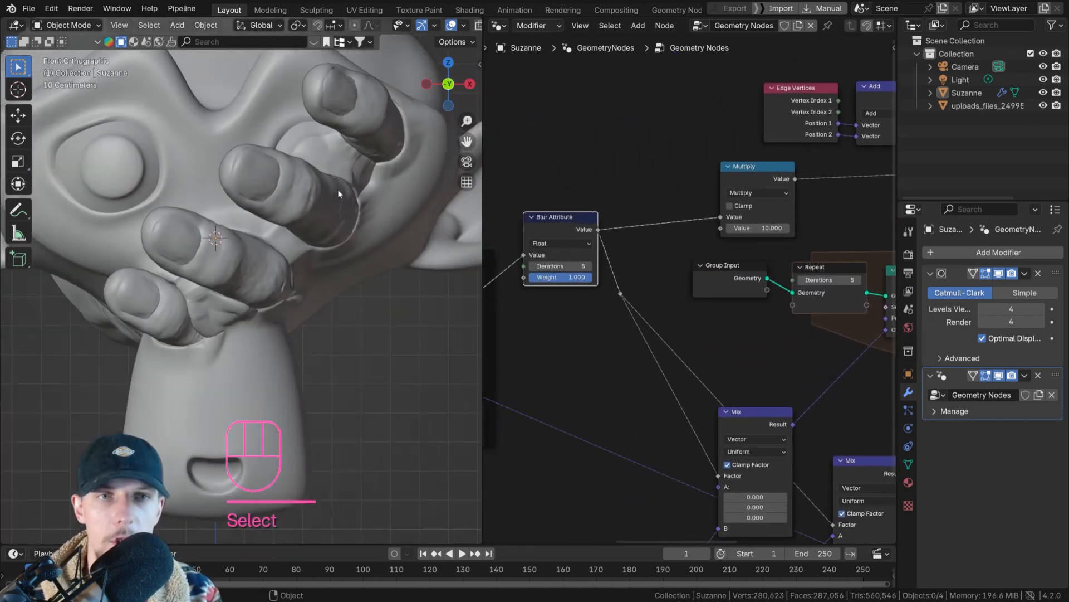
pyautogui.scroll(1, 654, 212)
pyautogui.hotkey('shift', 'd')
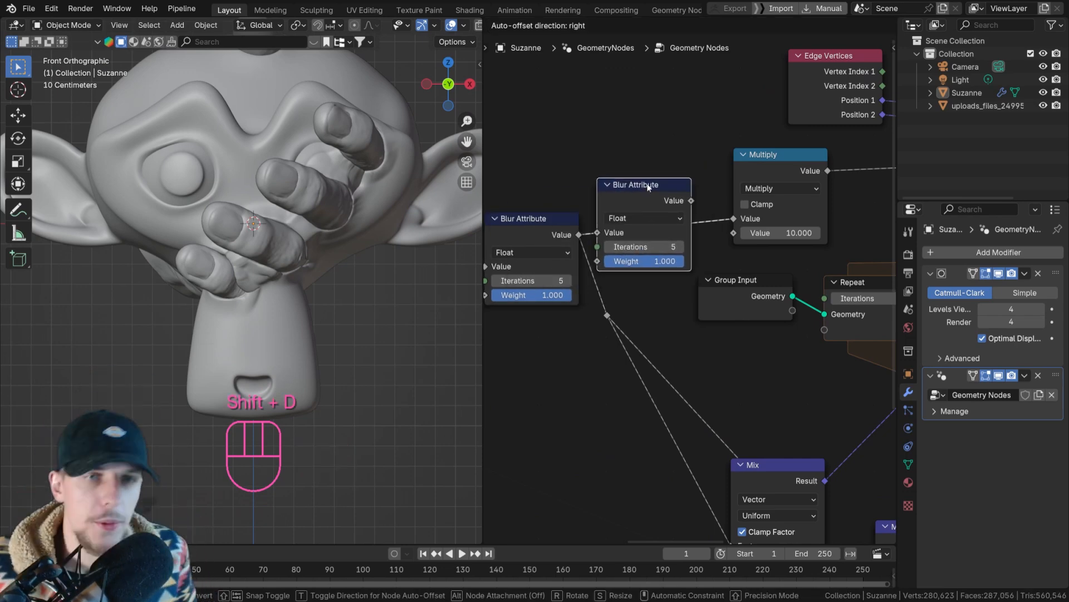
pyautogui.click(647, 187)
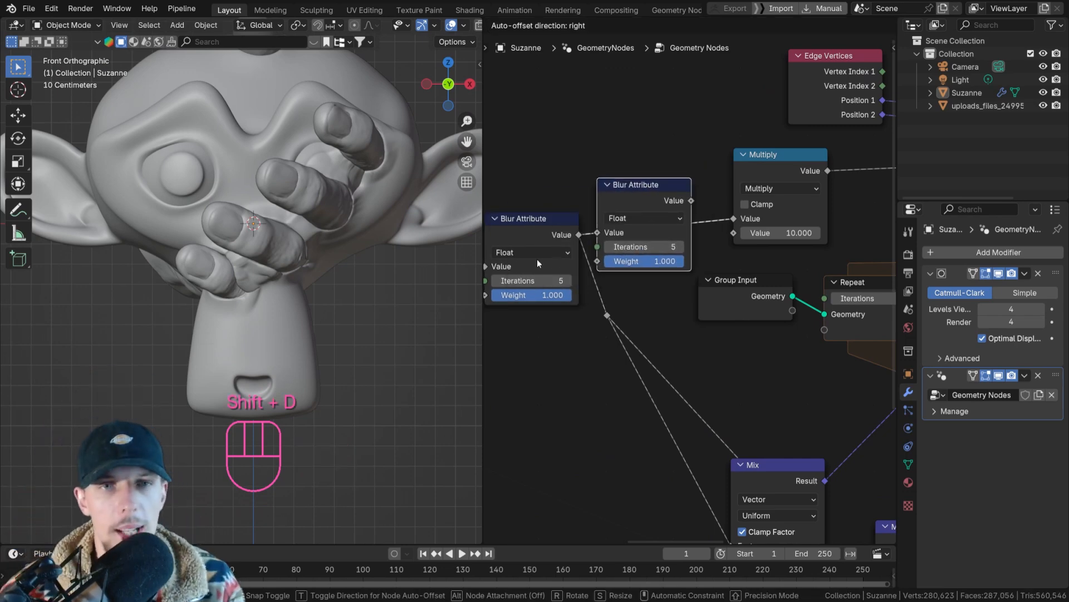
pyautogui.click(460, 184)
# Examine Suzanne's surface up close where the fingers press into the face
pyautogui.scroll(-1, 644, 225)
pyautogui.scroll(-2, 339, 270)
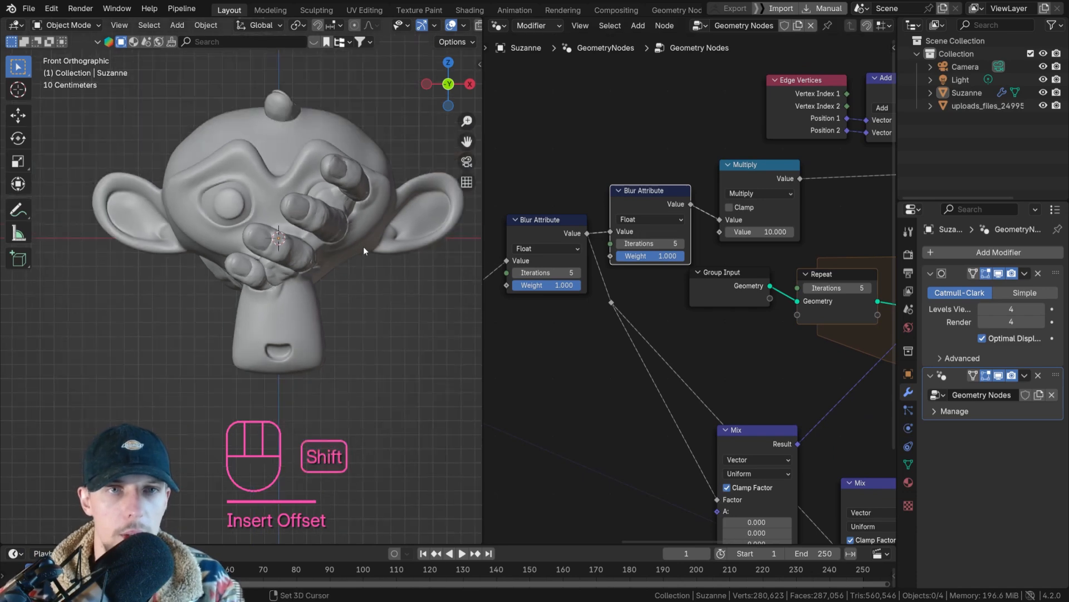
pyautogui.keyDown('shift'); pyautogui.moveTo(364, 247); pyautogui.dragTo(337, 252, button='middle'); pyautogui.keyUp('shift')
pyautogui.scroll(5, 289, 283)
pyautogui.moveTo(231, 261); pyautogui.dragTo(256, 220, button='middle')
pyautogui.press('KP_1')
pyautogui.scroll(-4, 318, 203)
pyautogui.keyDown('shift'); pyautogui.moveTo(318, 203); pyautogui.dragTo(236, 202, button='middle'); pyautogui.keyUp('shift')
pyautogui.scroll(5, 182, 204)
pyautogui.scroll(4, 175, 210)
pyautogui.scroll(4, 171, 223)
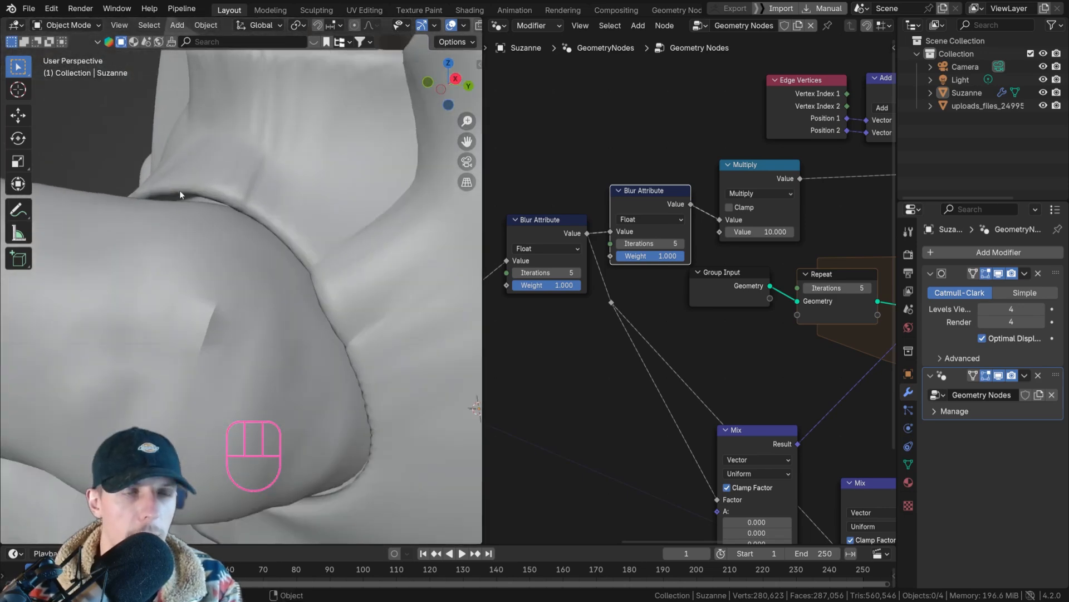
# Reshape the Mask Setup's Float Curve by moving its lower-left point to about 0.124, 0.054 and its peak to about 0.413, 1.0
pyautogui.press('Home')
pyautogui.scroll(6, 730, 274)
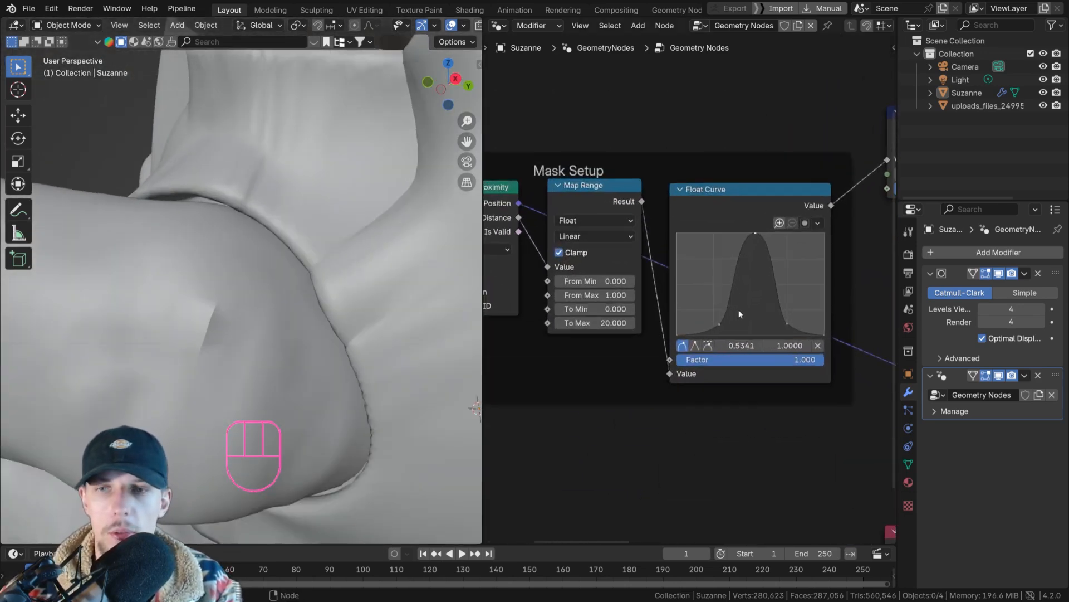
pyautogui.moveTo(739, 310); pyautogui.dragTo(717, 257, button='middle')
pyautogui.scroll(2, 724, 189)
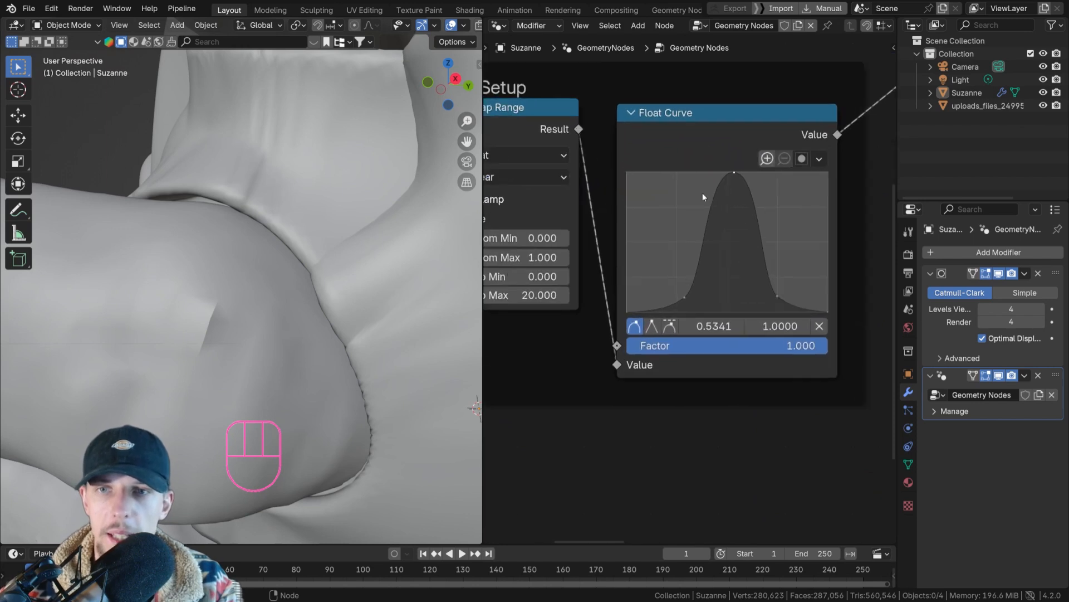
pyautogui.press('d')
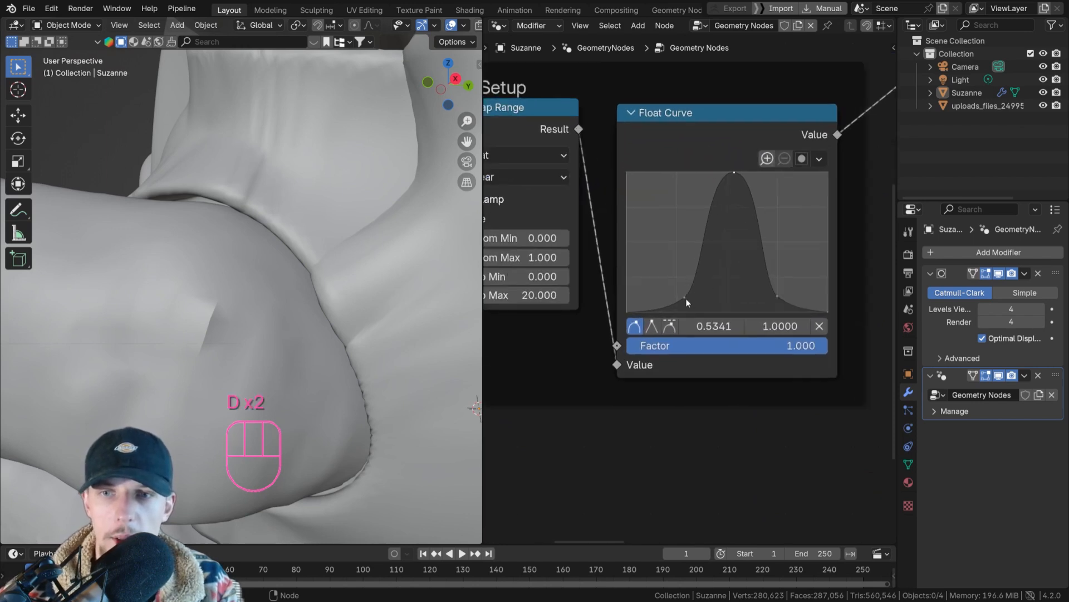
pyautogui.moveTo(686, 300); pyautogui.dragTo(652, 304)
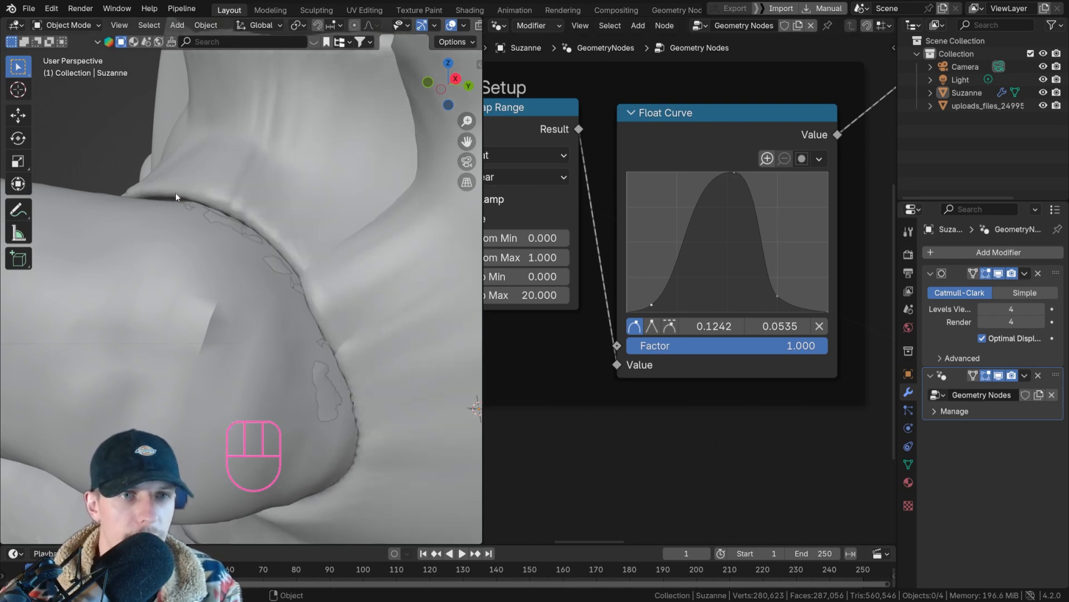
pyautogui.moveTo(734, 175); pyautogui.dragTo(710, 173)
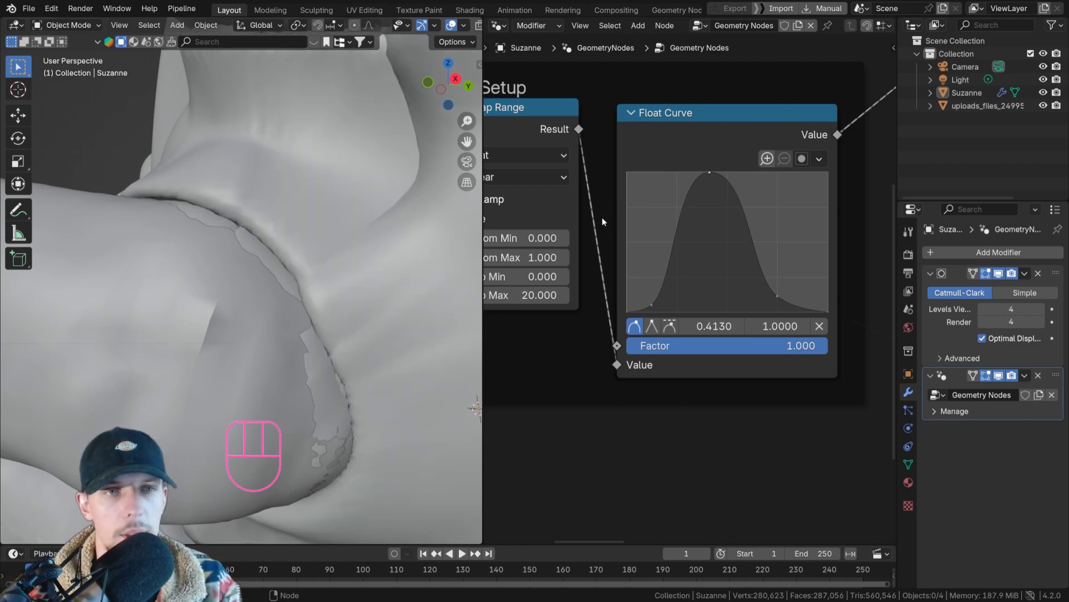
# Inspect the contact areas around and between the fingers for creases and broken geometry
pyautogui.scroll(-6, 306, 246)
pyautogui.moveTo(307, 258); pyautogui.dragTo(357, 286, button='middle')
pyautogui.scroll(5, 290, 240)
pyautogui.scroll(-5, 351, 256)
pyautogui.scroll(3, 345, 223)
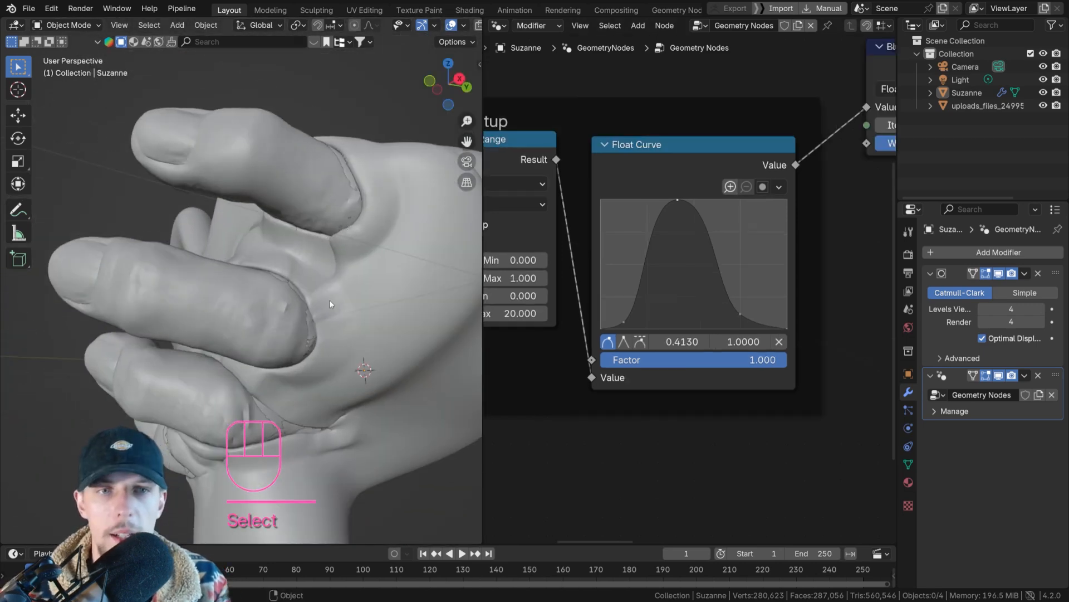
pyautogui.moveTo(329, 303)
pyautogui.mouseDown(button='middle')
pyautogui.moveTo(276, 252)
pyautogui.moveTo(322, 289)
pyautogui.moveTo(312, 250)
pyautogui.moveTo(278, 286)
pyautogui.moveTo(328, 278)
pyautogui.moveTo(293, 333)
pyautogui.moveTo(287, 296)
pyautogui.mouseUp(button='middle')
pyautogui.scroll(-3, 322, 289)
pyautogui.scroll(4, 327, 279)
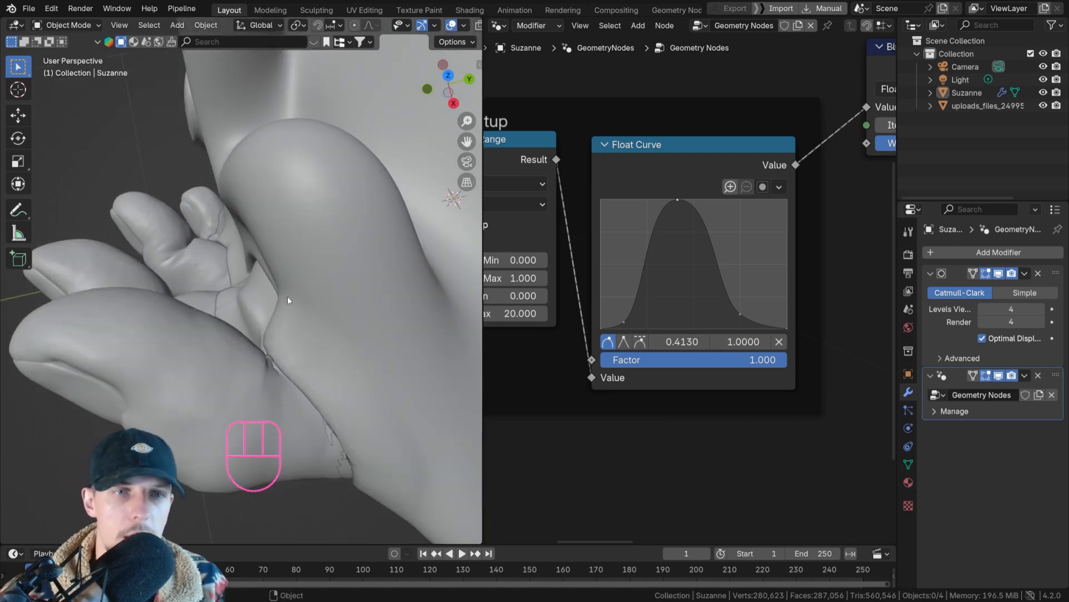
pyautogui.moveTo(281, 287)
pyautogui.mouseDown()
pyautogui.moveTo(285, 304)
pyautogui.moveTo(254, 342)
pyautogui.moveTo(230, 327)
pyautogui.mouseUp()
pyautogui.moveTo(232, 326)
pyautogui.mouseDown(button='right')
pyautogui.moveTo(279, 329)
pyautogui.moveTo(284, 290)
pyautogui.mouseUp(button='right')
# Set To Max on the Mask Setup's Map Range node to 15
pyautogui.moveTo(527, 313); pyautogui.dragTo(690, 282, button='middle')
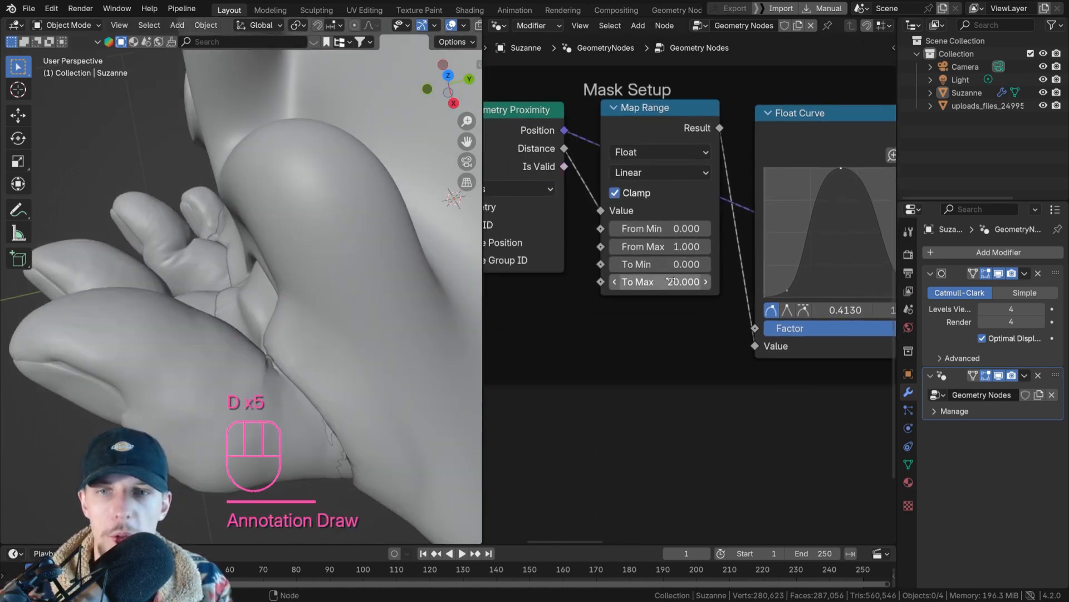
pyautogui.click(673, 282)
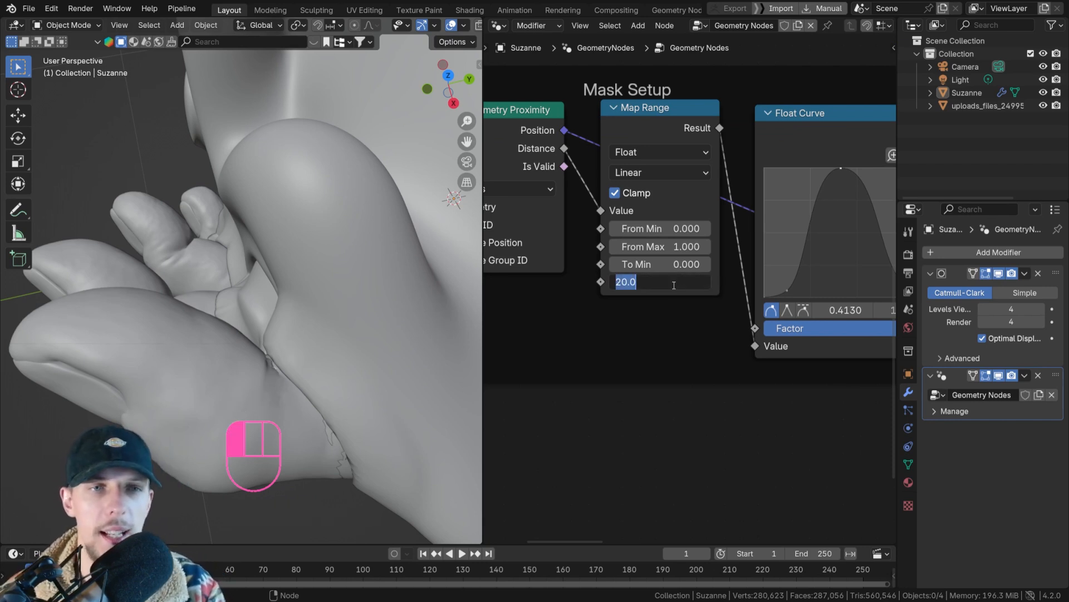
pyautogui.click(629, 329)
pyautogui.press('d')
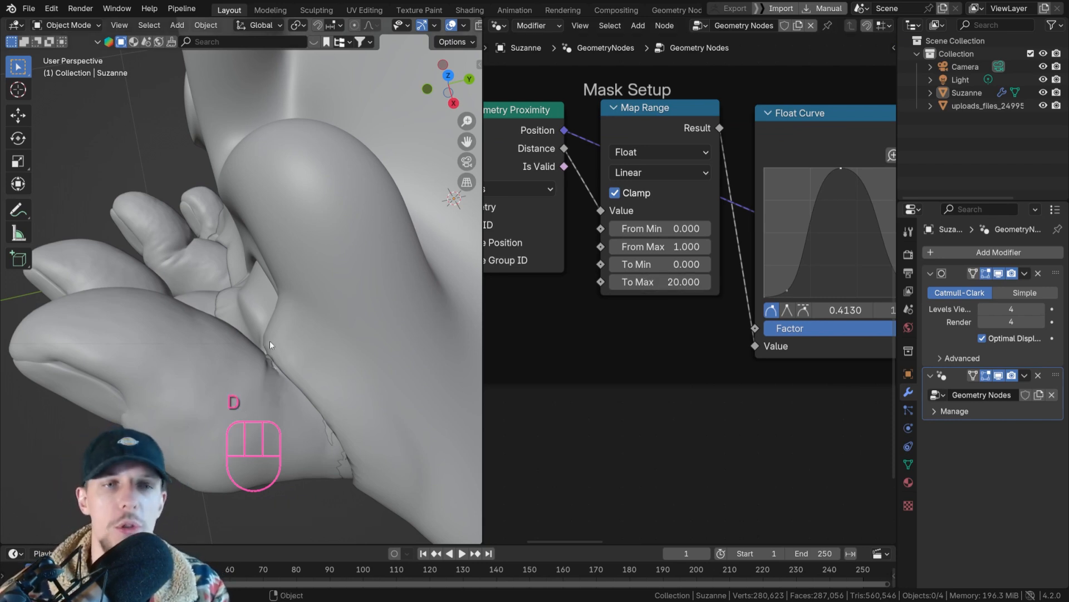
pyautogui.click(661, 283)
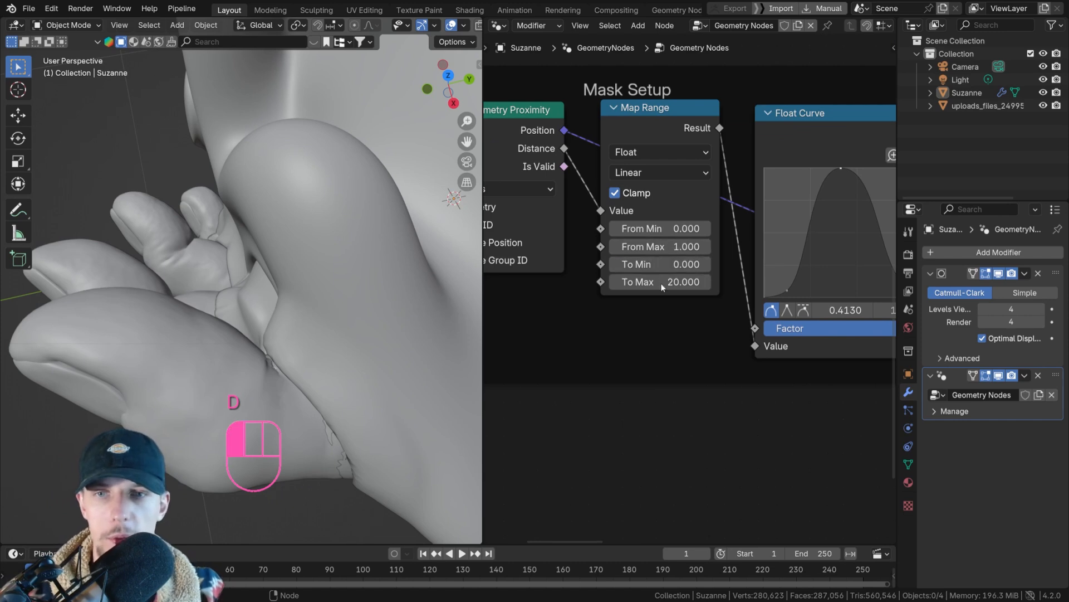
pyautogui.write('15')
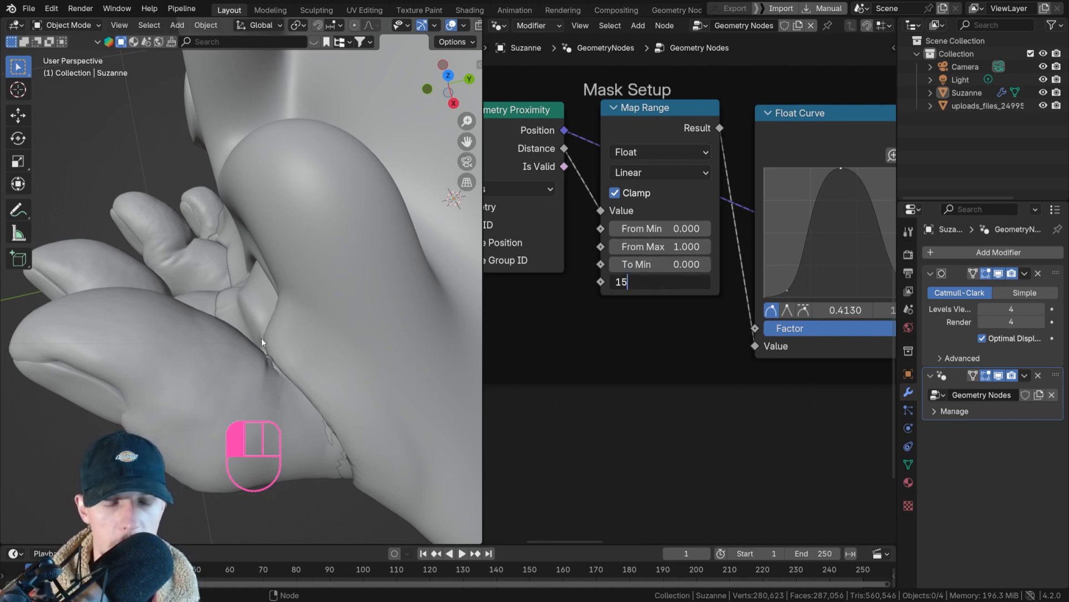
pyautogui.click(289, 337)
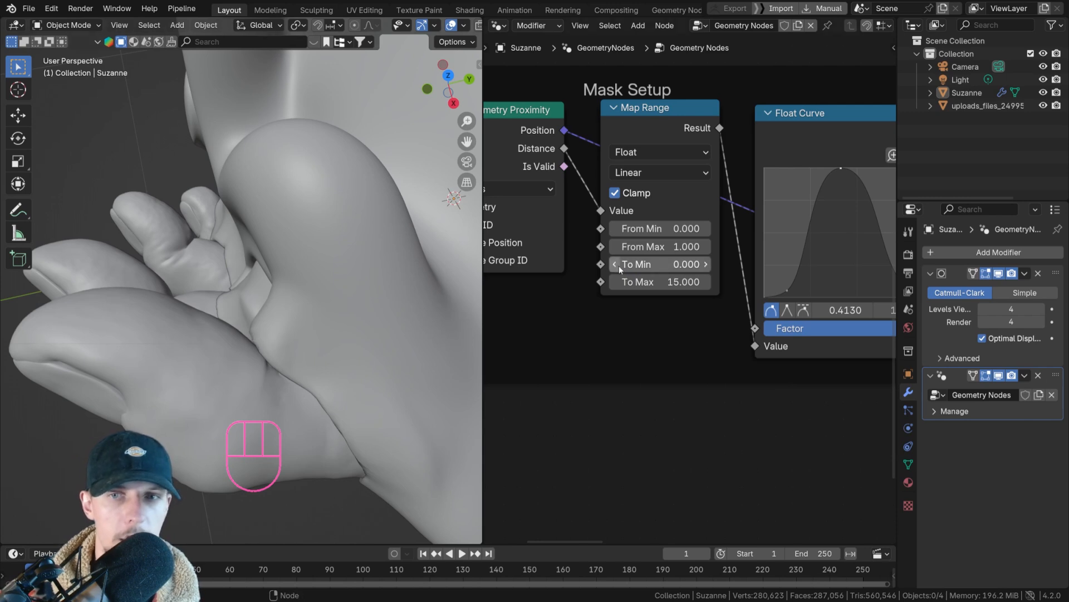
# Set the Map Range node's To Max to 35
pyautogui.click(642, 283)
pyautogui.write('25')
pyautogui.press('BackSpace')
pyautogui.press('BackSpace')
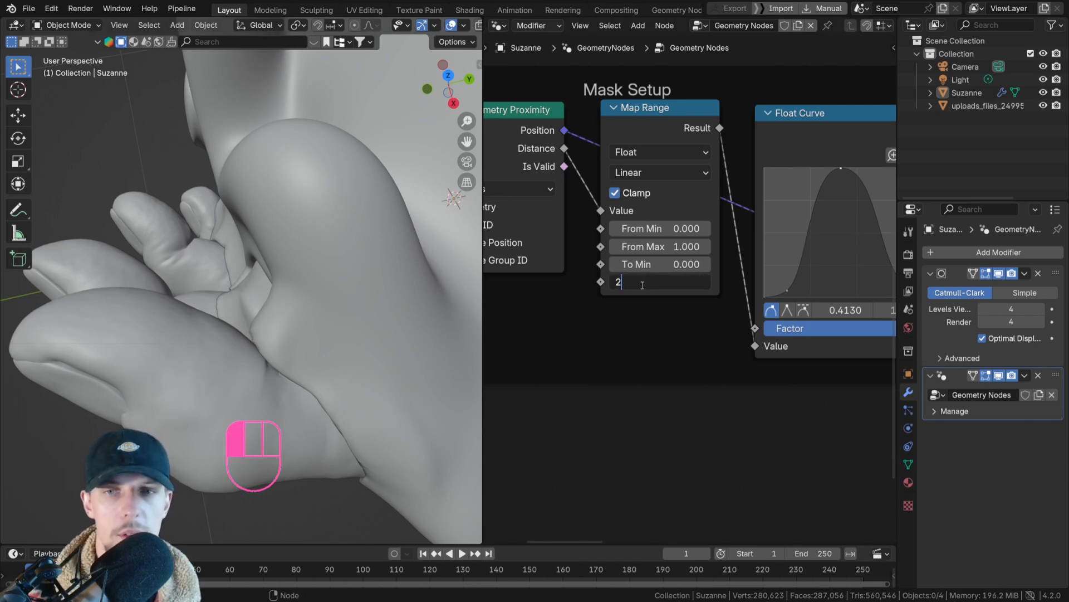
pyautogui.write('35')
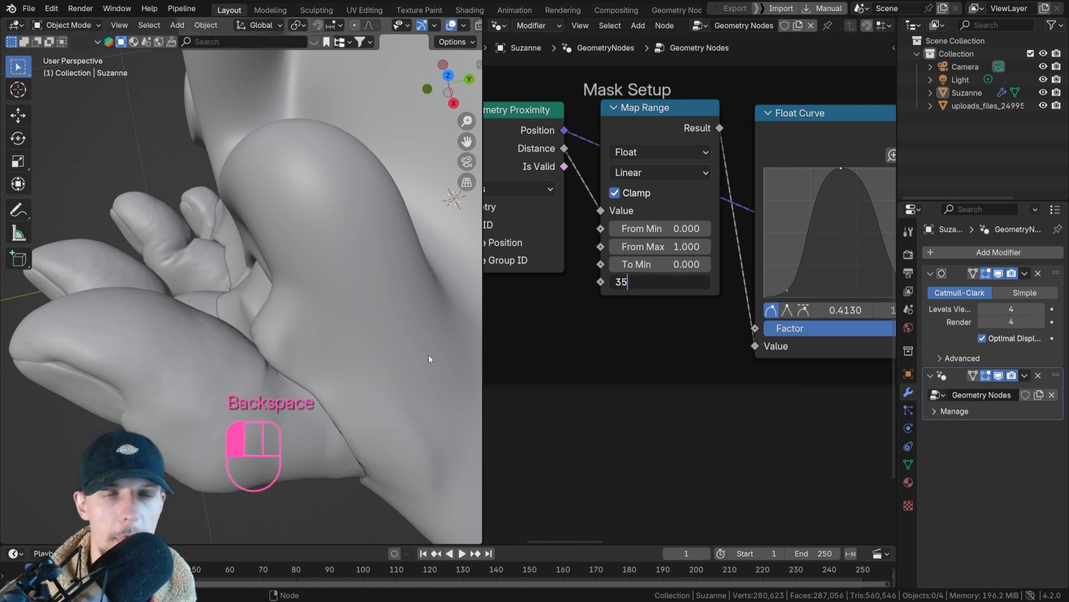
pyautogui.click(326, 360)
# Check the finger indentations from several angles, finishing in front view
pyautogui.moveTo(317, 349); pyautogui.dragTo(278, 440, button='middle')
pyautogui.scroll(-2, 390, 257)
pyautogui.keyDown('shift'); pyautogui.moveTo(272, 402); pyautogui.dragTo(271, 275, button='middle'); pyautogui.keyUp('shift')
pyautogui.scroll(6, 272, 282)
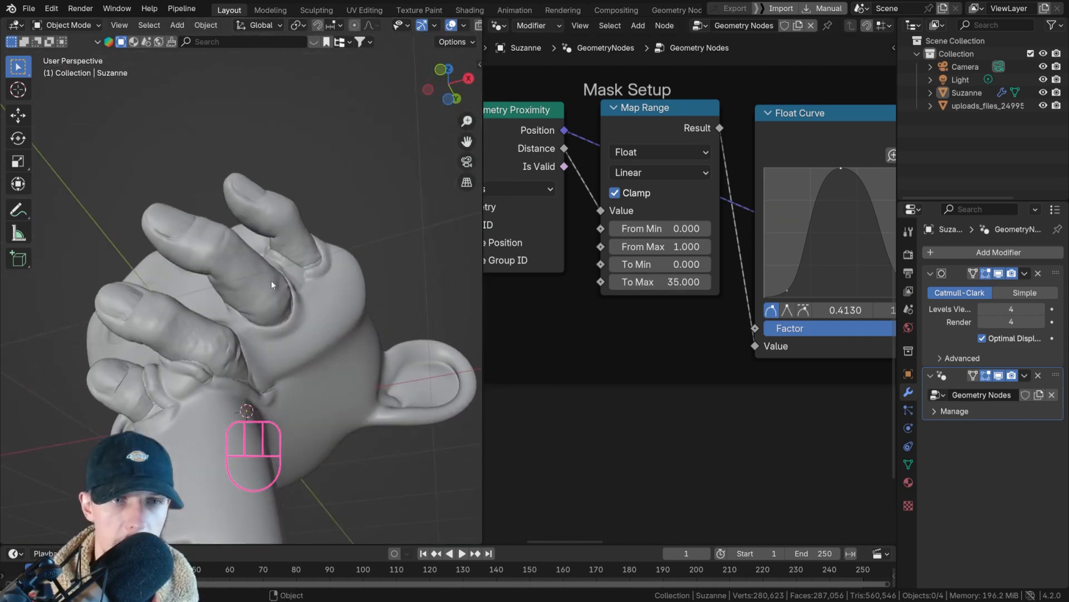
pyautogui.scroll(-6, 315, 321)
pyautogui.moveTo(263, 353); pyautogui.dragTo(301, 384, button='middle')
pyautogui.keyDown('shift'); pyautogui.moveTo(301, 384); pyautogui.dragTo(106, 351, button='middle'); pyautogui.keyUp('shift')
pyautogui.press('KP_1')
pyautogui.scroll(3, 598, 337)
# Set the Map Range node's To Max to 25 and save the file
pyautogui.click(685, 268)
pyautogui.write('25')
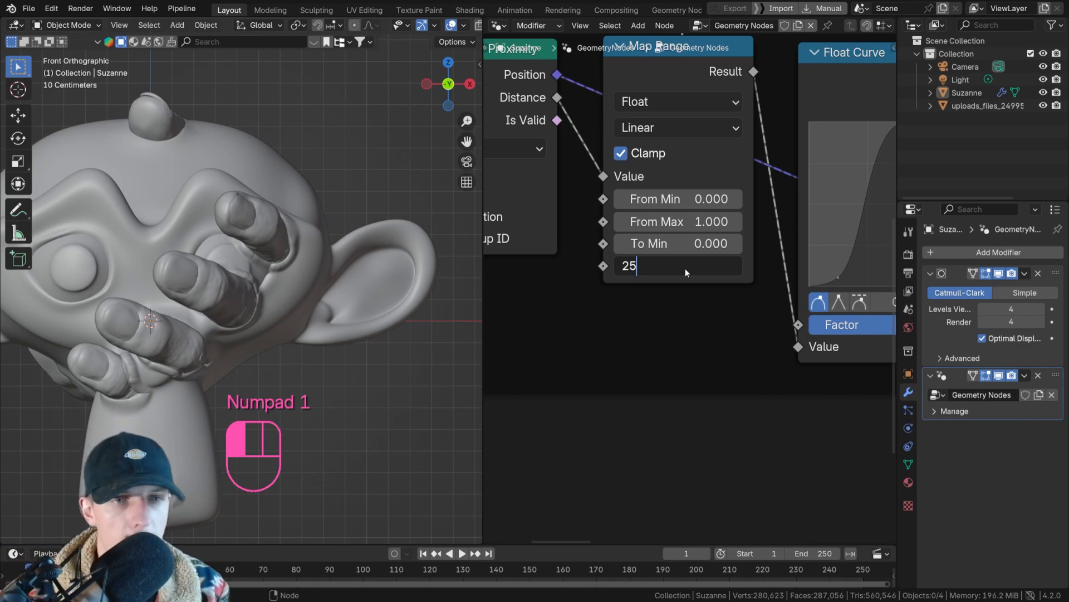
pyautogui.press('Return')
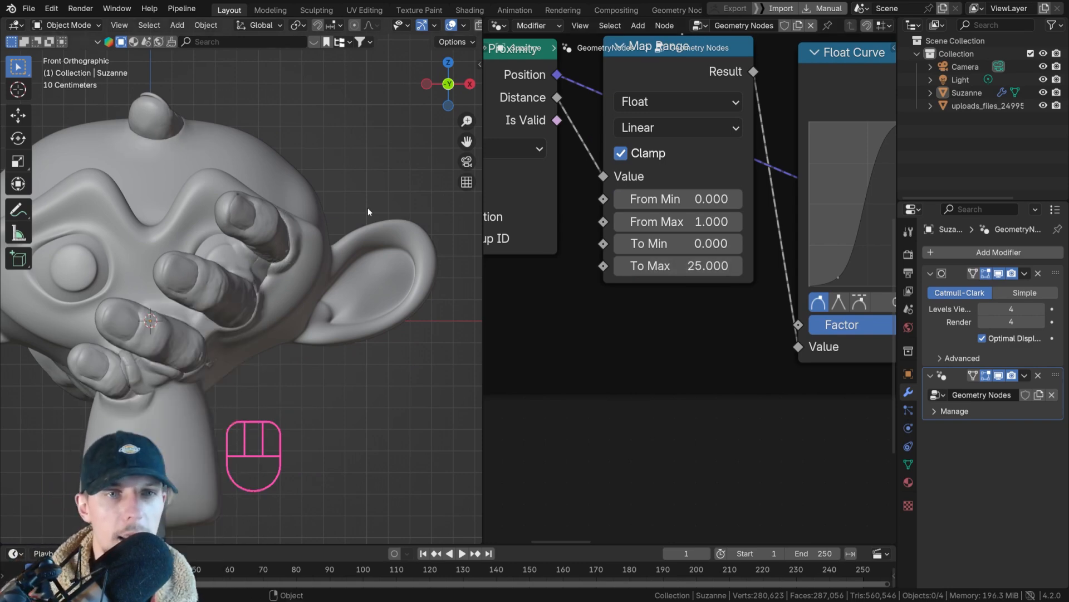
pyautogui.hotkey('ctrl', 's')
# Move the second Blur Attribute and the Multiply node together beneath the Edge Vertices and Add nodes
pyautogui.scroll(-4, 707, 183)
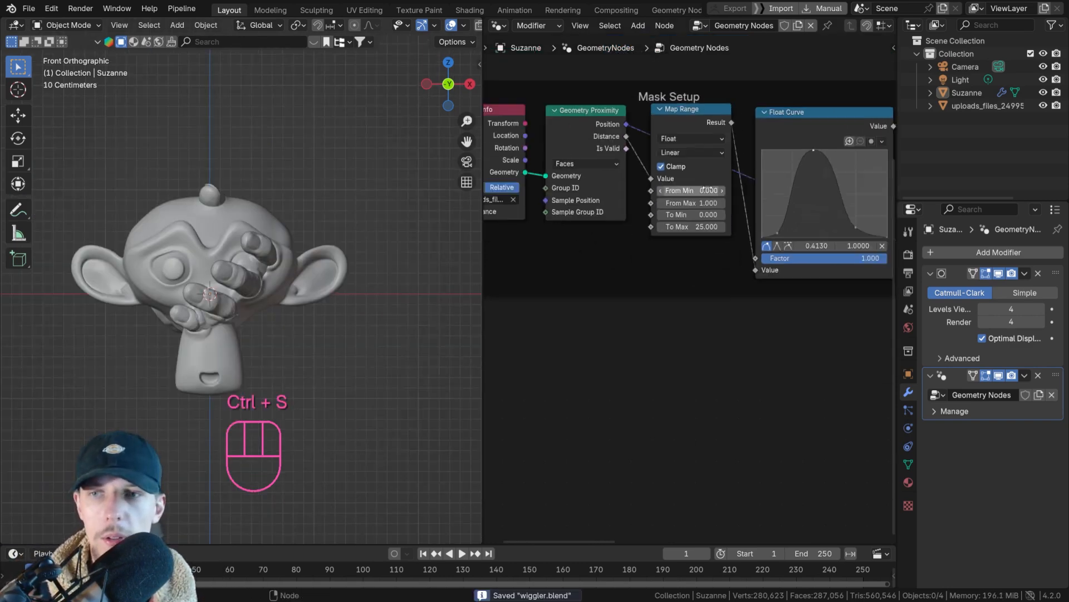
pyautogui.scroll(-7, 730, 200)
pyautogui.moveTo(811, 232); pyautogui.dragTo(580, 263, button='middle')
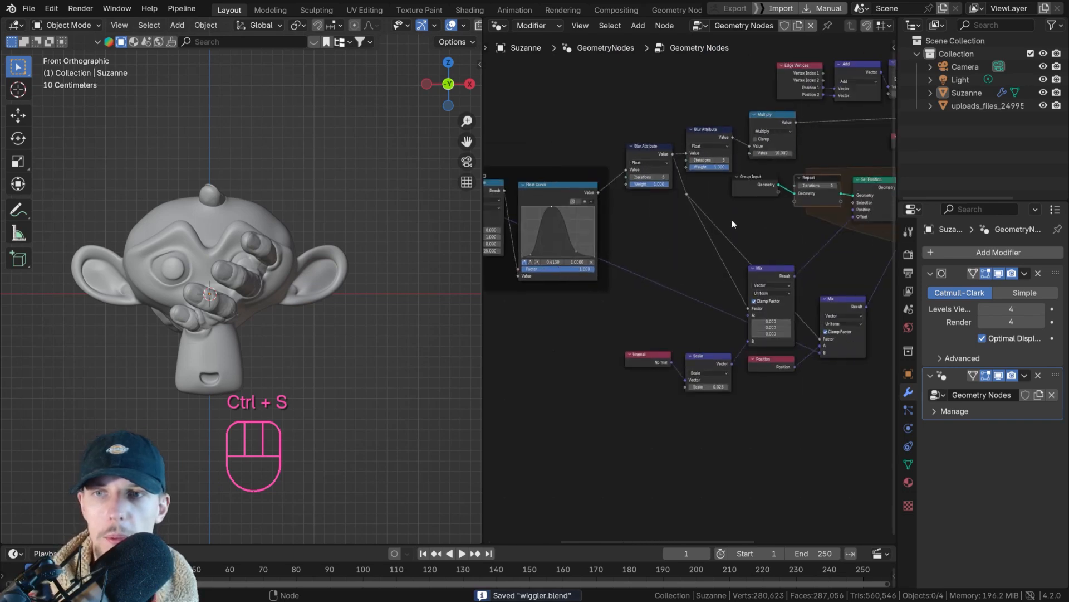
pyautogui.moveTo(732, 220); pyautogui.dragTo(570, 274, button='middle')
pyautogui.scroll(-3, 635, 262)
pyautogui.scroll(-1, 648, 259)
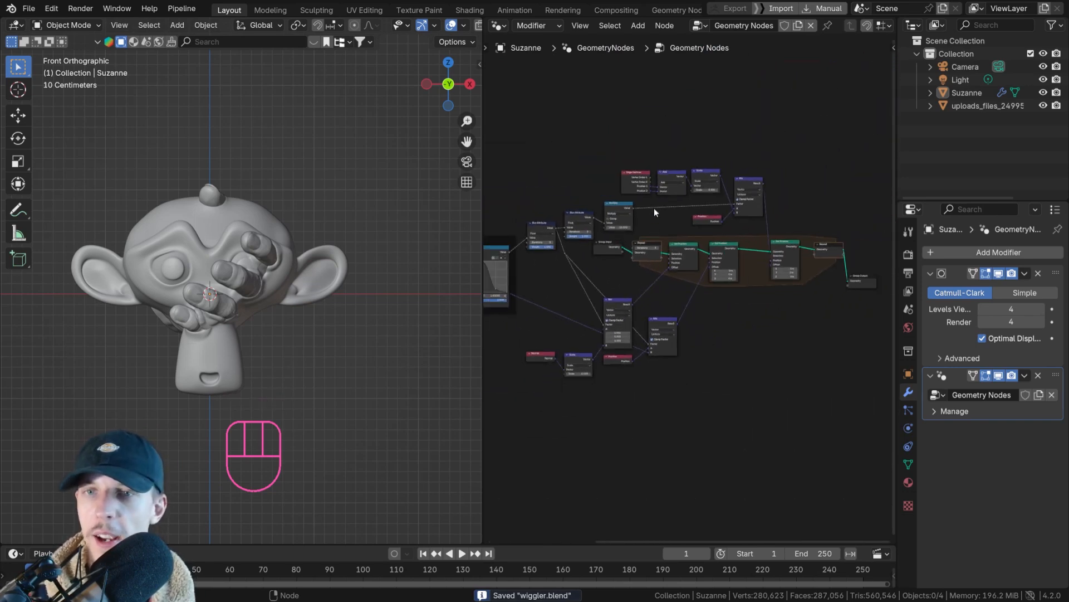
pyautogui.scroll(1, 641, 205)
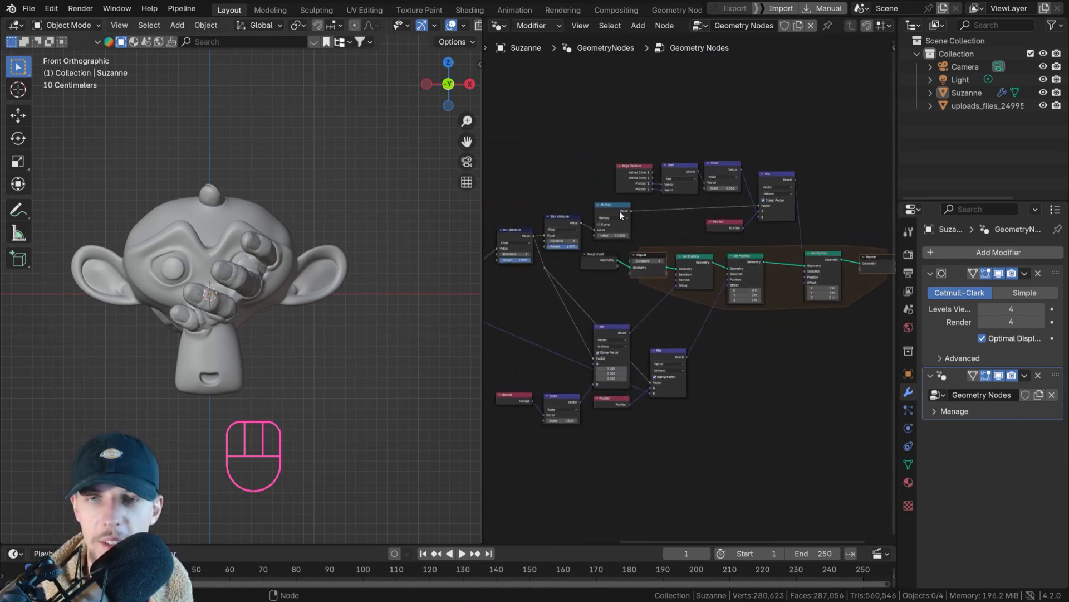
pyautogui.click(574, 218)
pyautogui.keyDown('shift'); pyautogui.click(599, 205); pyautogui.keyUp('shift')
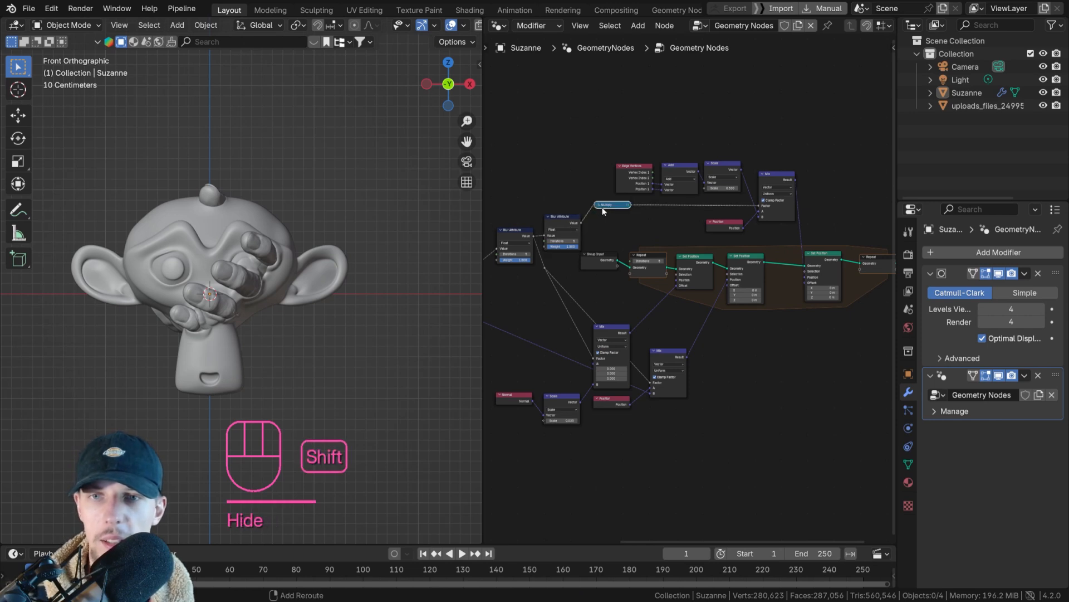
pyautogui.click(598, 205)
pyautogui.keyDown('shift'); pyautogui.click(569, 218); pyautogui.keyUp('shift')
pyautogui.press('g')
pyautogui.click(637, 215)
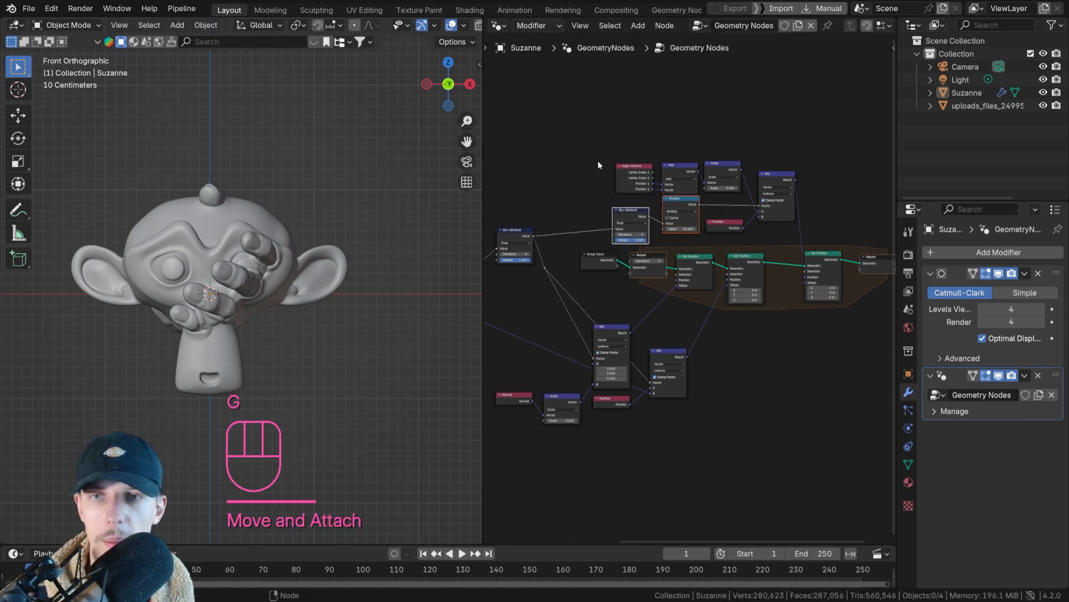
# Move the Edge Vertices, Add, Scale, Multiply, Blur Attribute, Position and Mix smoothing nodes up, group them, and return to the parent node tree
pyautogui.moveTo(598, 160); pyautogui.dragTo(786, 230)
pyautogui.press('g')
pyautogui.click(784, 198)
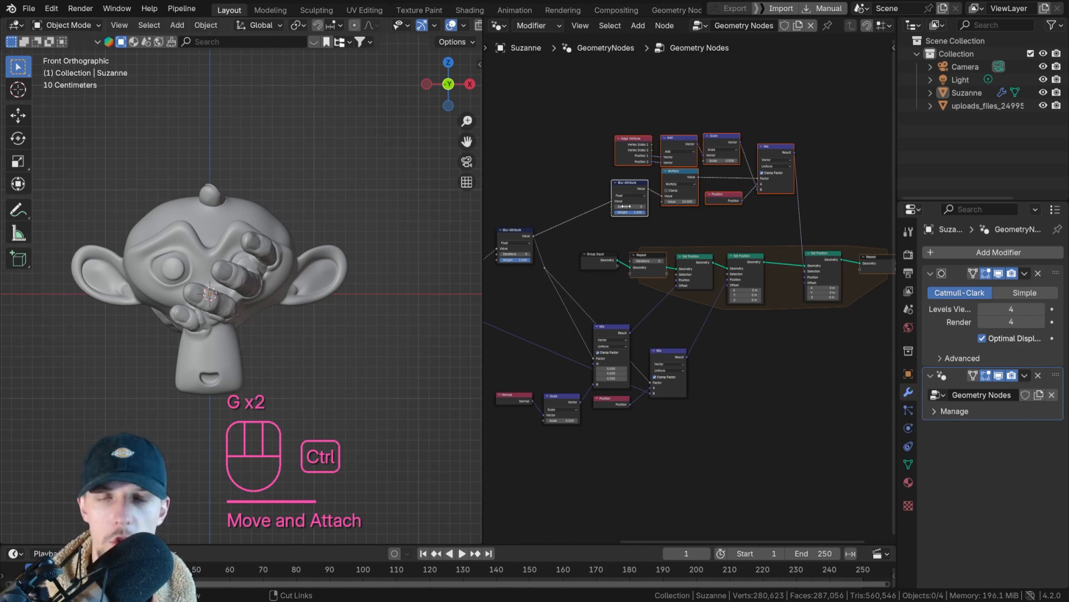
pyautogui.hotkey('ctrl', 'g')
pyautogui.rightClick(752, 288)
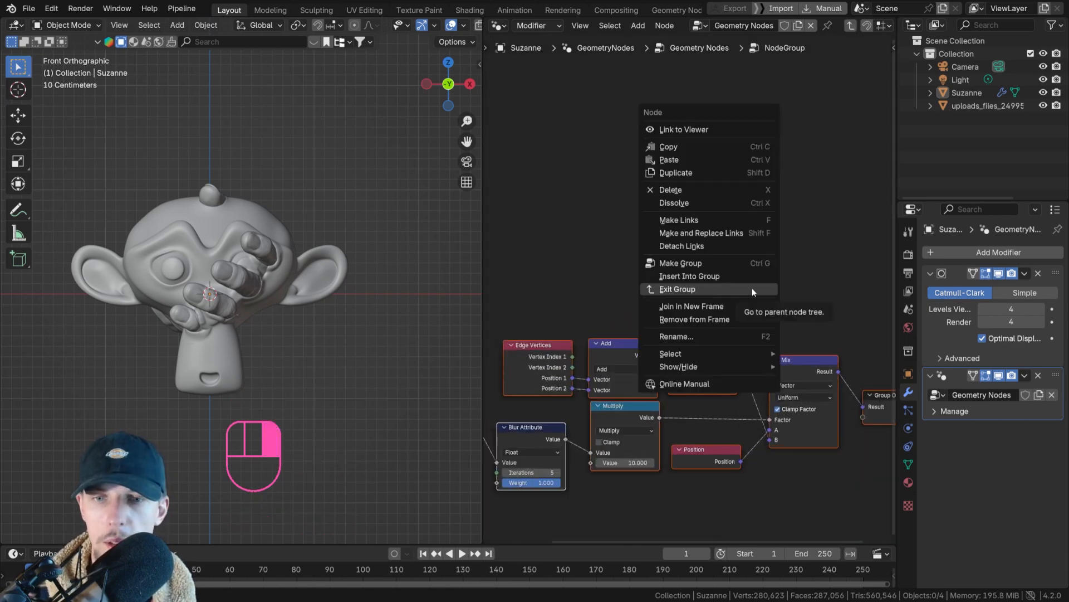
pyautogui.click(751, 289)
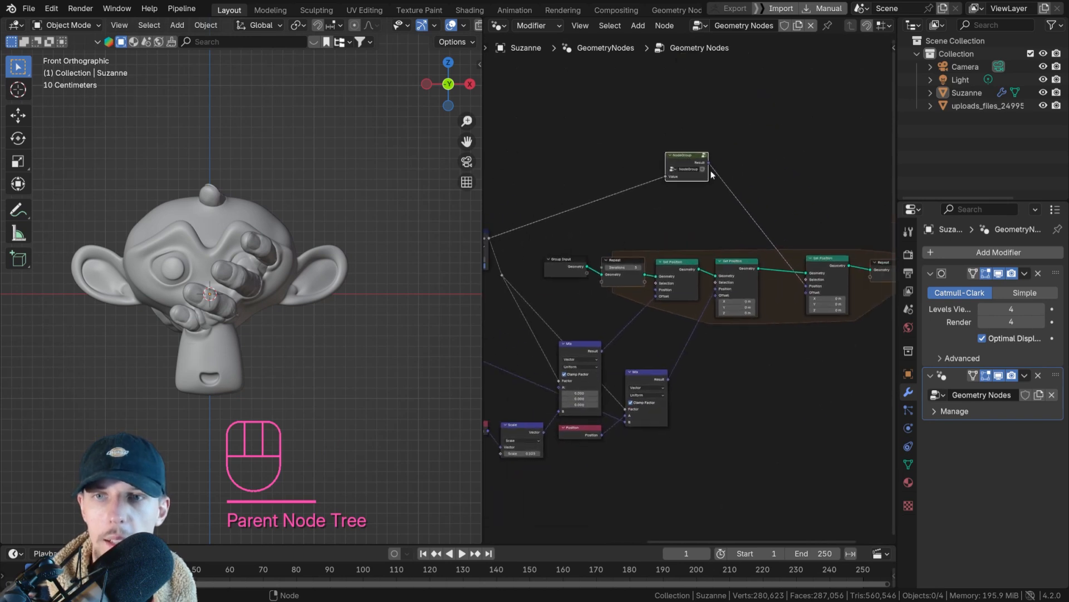
# Place the new node group just above the Set Position nodes and cut the link between the Repeat zone and Group Output
pyautogui.press('g')
pyautogui.click(746, 222)
pyautogui.moveTo(781, 224); pyautogui.dragTo(668, 225, button='middle')
pyautogui.scroll(4, 669, 225)
pyautogui.keyDown('ctrl'); pyautogui.moveTo(844, 309); pyautogui.dragTo(825, 298, button='right'); pyautogui.keyUp('ctrl')
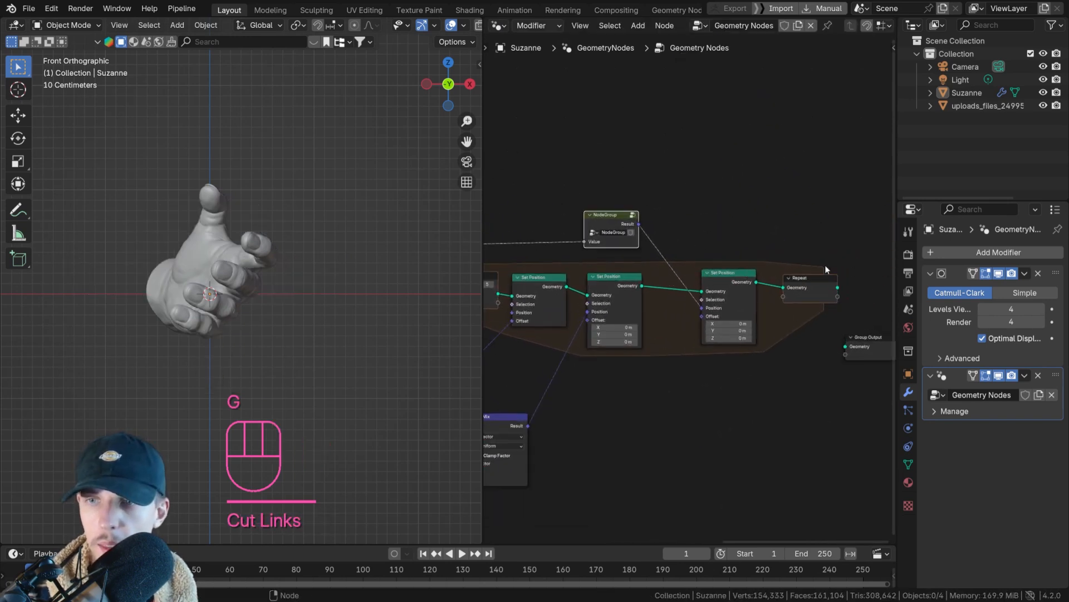
# Rename the new smoothing node group Mesh Smoothing
pyautogui.moveTo(655, 239); pyautogui.dragTo(745, 234, button='middle')
pyautogui.scroll(5, 745, 234)
pyautogui.doubleClick(677, 217)
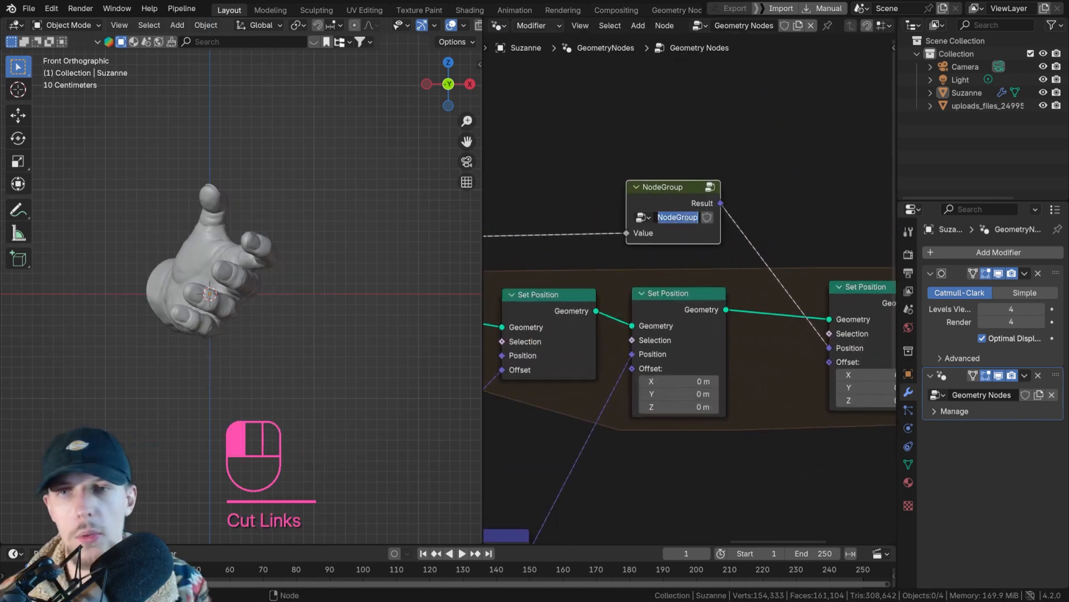
pyautogui.write('Mesh Smoothing')
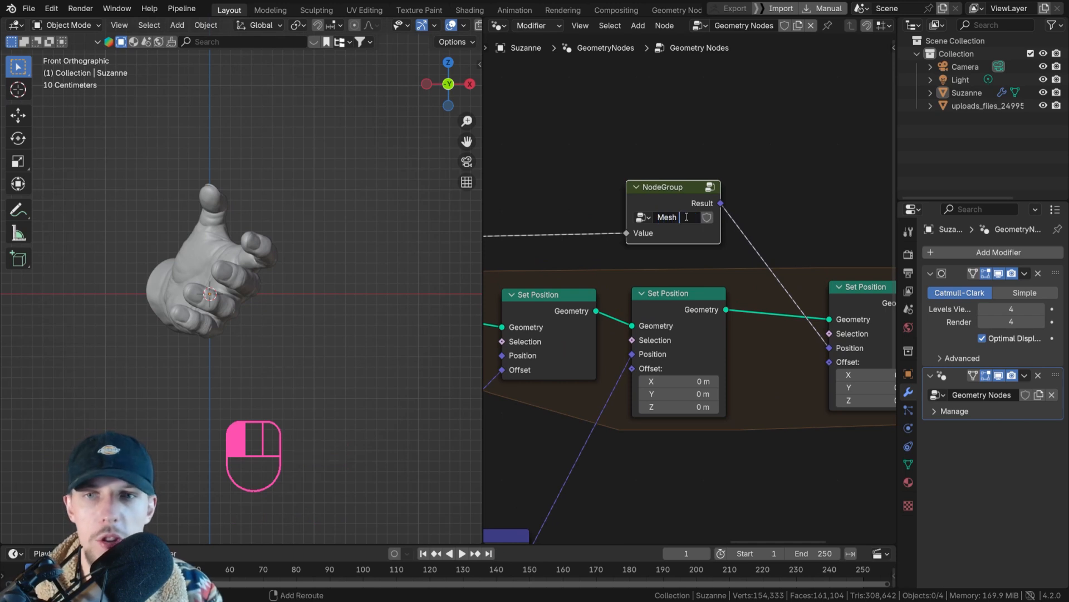
pyautogui.press('Return')
# Nudge the smoothing group and append a word starting with "Va" to its Mesh Smoothing name
pyautogui.press('g')
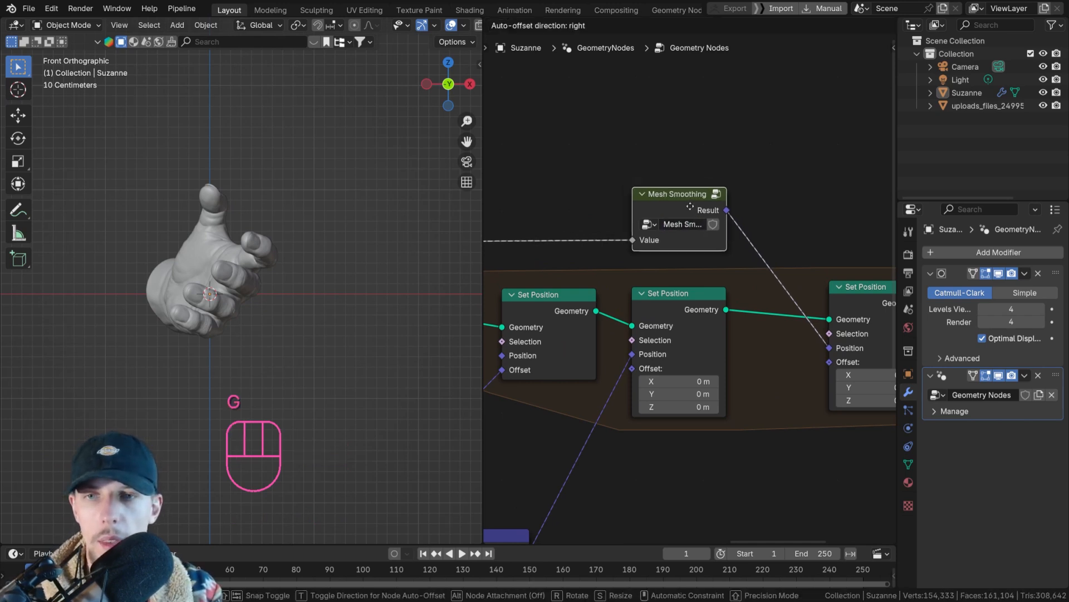
pyautogui.click(692, 226)
pyautogui.click(692, 226)
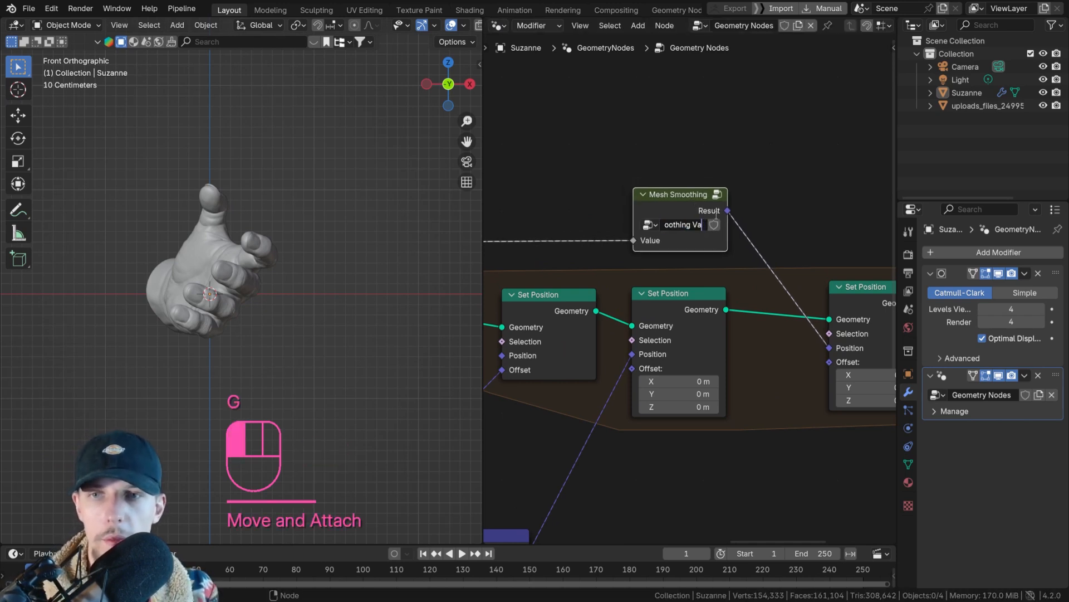
pyautogui.press('Return')
# Move the Group Output node closer to the end of the Repeat zone
pyautogui.press('Home')
pyautogui.moveTo(768, 283)
pyautogui.mouseDown()
pyautogui.moveTo(747, 286)
pyautogui.moveTo(773, 281)
pyautogui.mouseUp()
pyautogui.moveTo(820, 306); pyautogui.dragTo(884, 345)
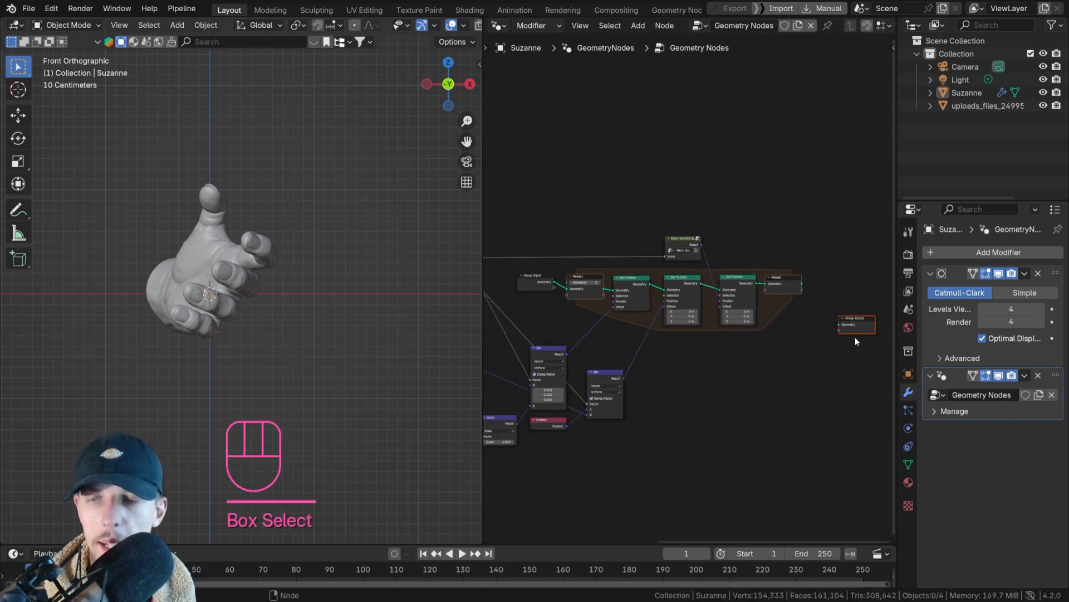
pyautogui.press('g')
pyautogui.click(828, 299)
# Move the second Mix node and its Position node down, away from the first Mix node
pyautogui.moveTo(574, 412); pyautogui.dragTo(724, 335, button='middle')
pyautogui.scroll(2, 709, 370)
pyautogui.scroll(1, 709, 370)
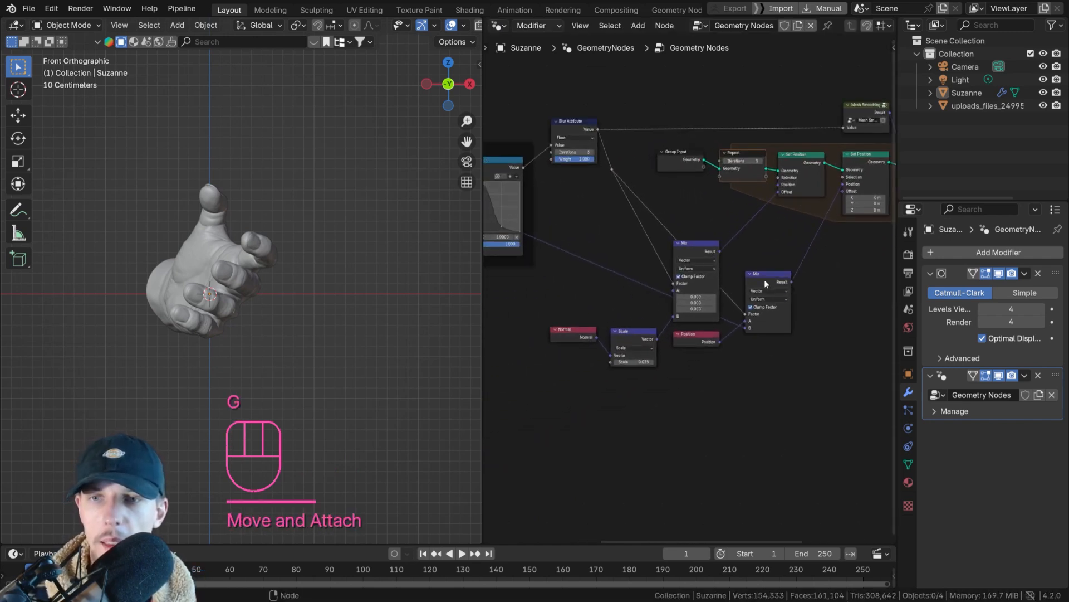
pyautogui.moveTo(765, 279); pyautogui.dragTo(785, 330)
pyautogui.moveTo(705, 339); pyautogui.dragTo(734, 369)
# Gather the Normal, Scale and first Mix nodes side by side and place them beneath the first Set Position node
pyautogui.moveTo(711, 290); pyautogui.dragTo(742, 256)
pyautogui.moveTo(629, 340); pyautogui.dragTo(664, 218)
pyautogui.moveTo(565, 325); pyautogui.dragTo(611, 206)
pyautogui.keyDown('shift'); pyautogui.click(668, 210); pyautogui.keyUp('shift')
pyautogui.keyDown('shift'); pyautogui.click(724, 210); pyautogui.keyUp('shift')
pyautogui.press('g')
pyautogui.click(746, 218)
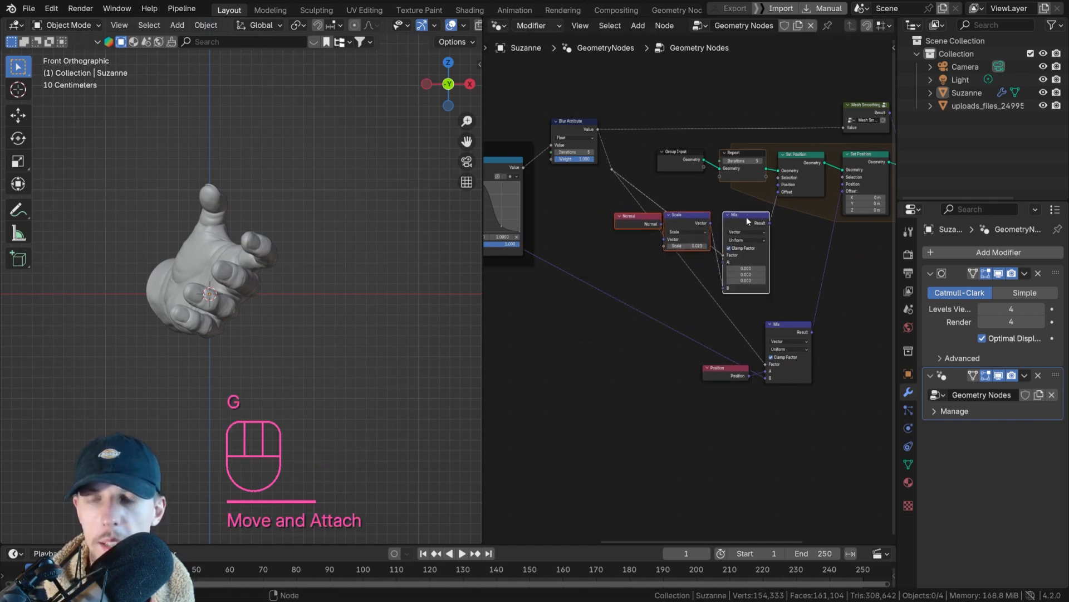
# Group the Normal, Scale and first Mix nodes and return to the parent node tree
pyautogui.moveTo(773, 222); pyautogui.dragTo(707, 204, button='middle')
pyautogui.scroll(5, 713, 214)
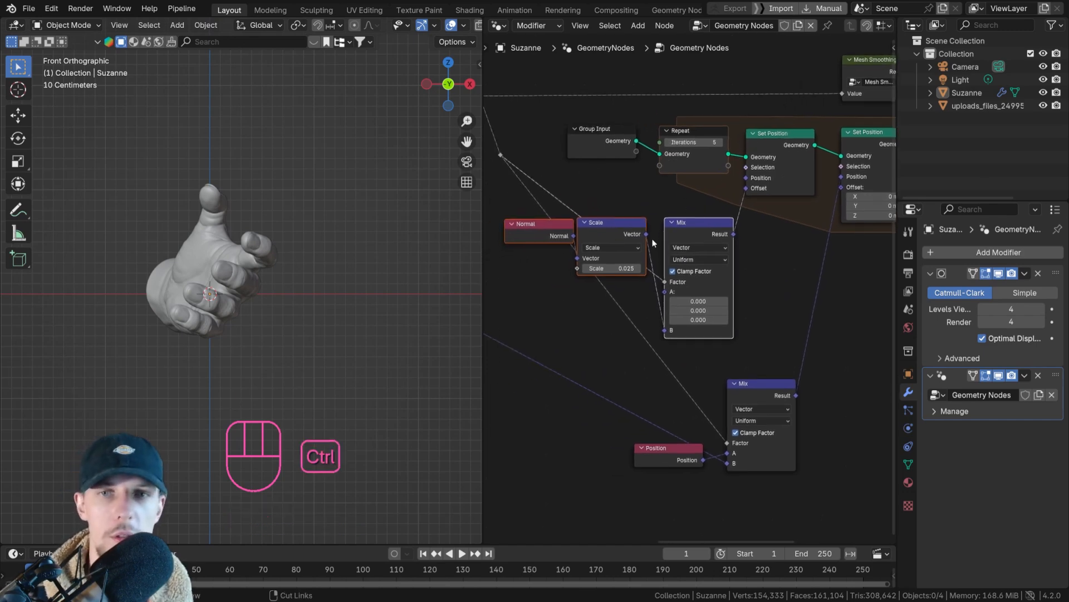
pyautogui.hotkey('ctrl', 'g')
pyautogui.rightClick(633, 242)
# Rename the new group Extrusion and place it below the first Set Position node
pyautogui.press('g')
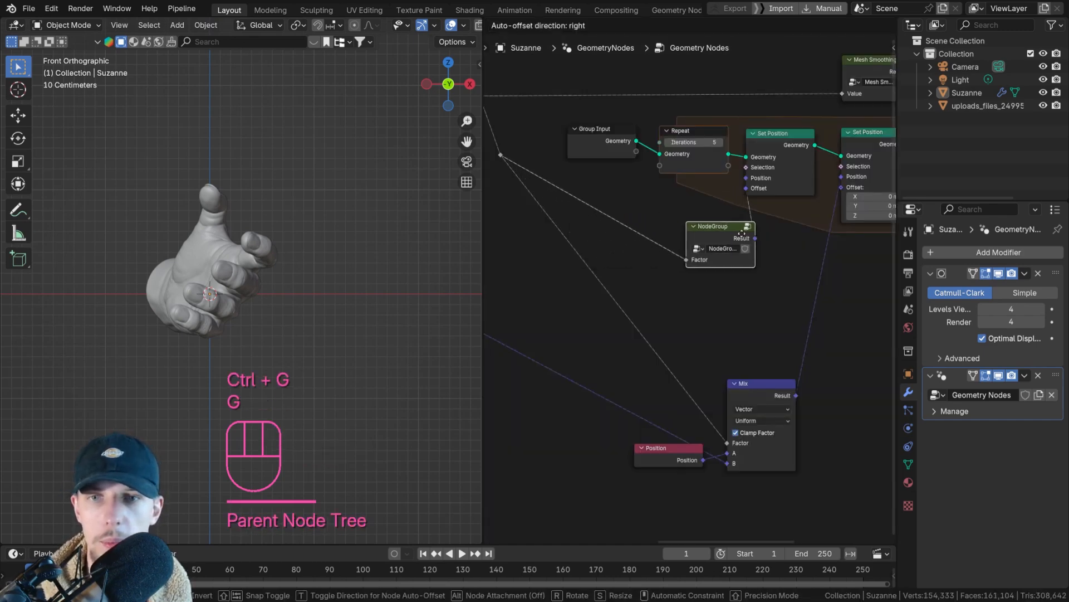
pyautogui.click(723, 249)
pyautogui.doubleClick(723, 248)
pyautogui.write('Extru')
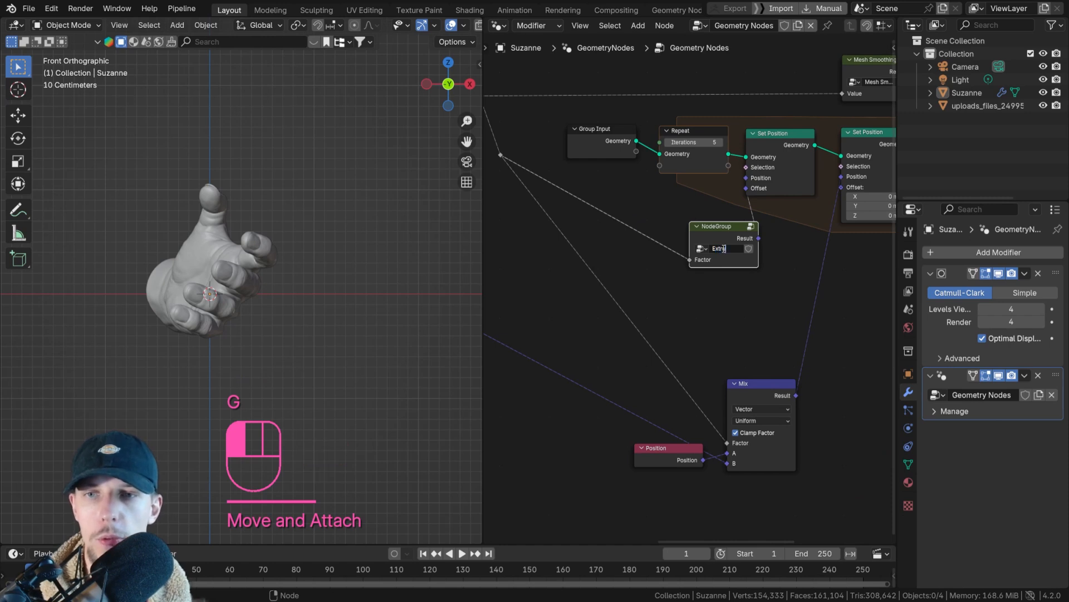
pyautogui.write('g')
pyautogui.click(693, 258)
# Group the remaining Mix and Position nodes and return to the parent node tree
pyautogui.moveTo(816, 492); pyautogui.dragTo(689, 404)
pyautogui.hotkey('ctrl', 'g')
pyautogui.hotkey('ctrl', 'Tab')
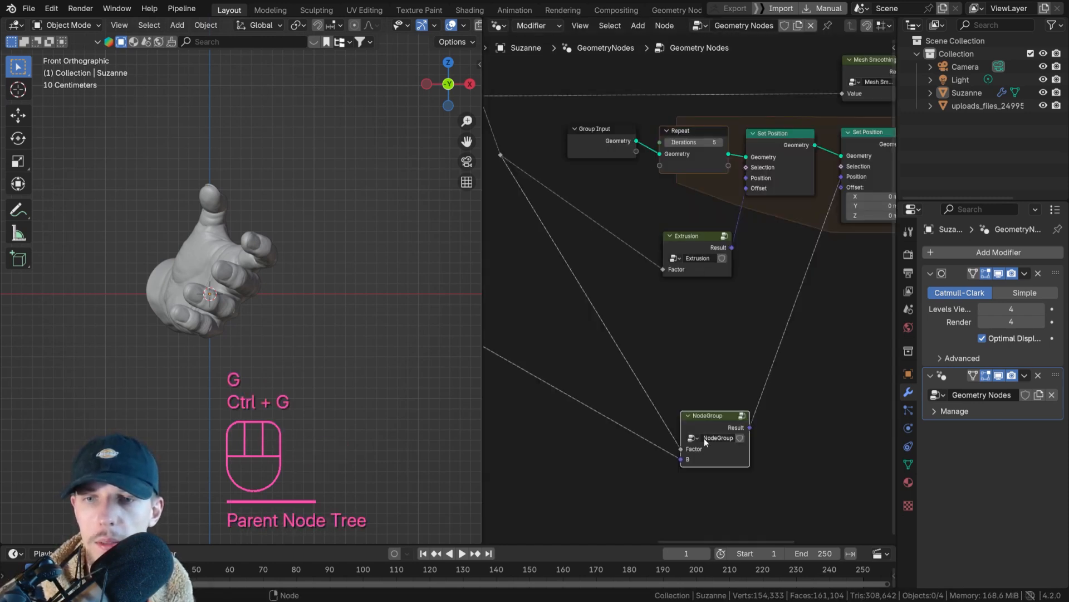
# Move the new group directly beneath Extrusion and rename it Snapping
pyautogui.press('g')
pyautogui.click(700, 324)
pyautogui.doubleClick(700, 324)
pyautogui.write('Sna')
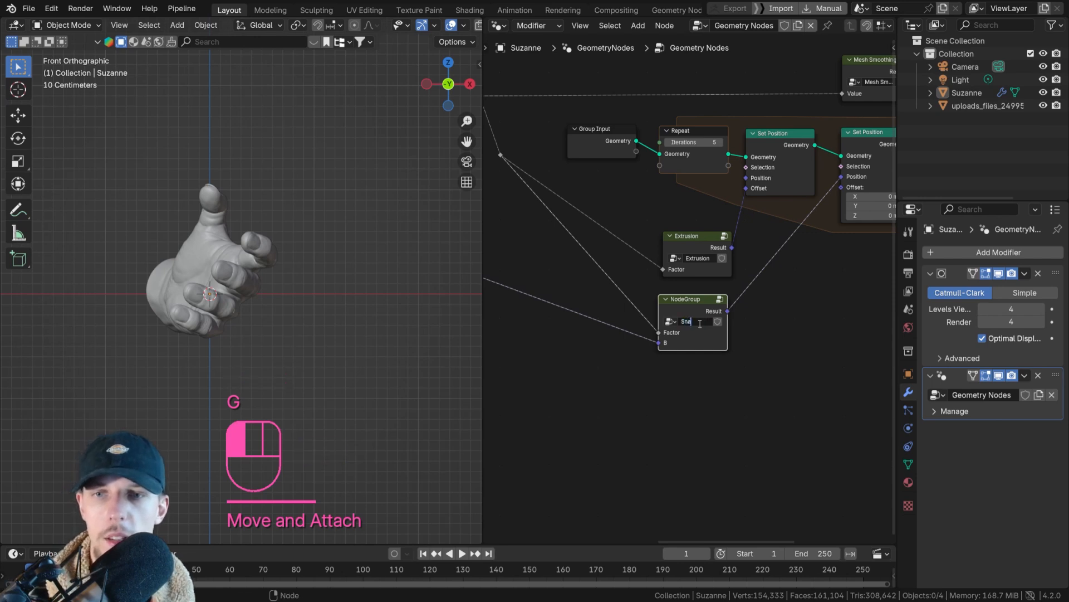
pyautogui.write('pping')
pyautogui.click(703, 317)
# Move the existing reroute point on the Blur Attribute links next to the Extrusion and Snapping inputs
pyautogui.scroll(-7, 704, 301)
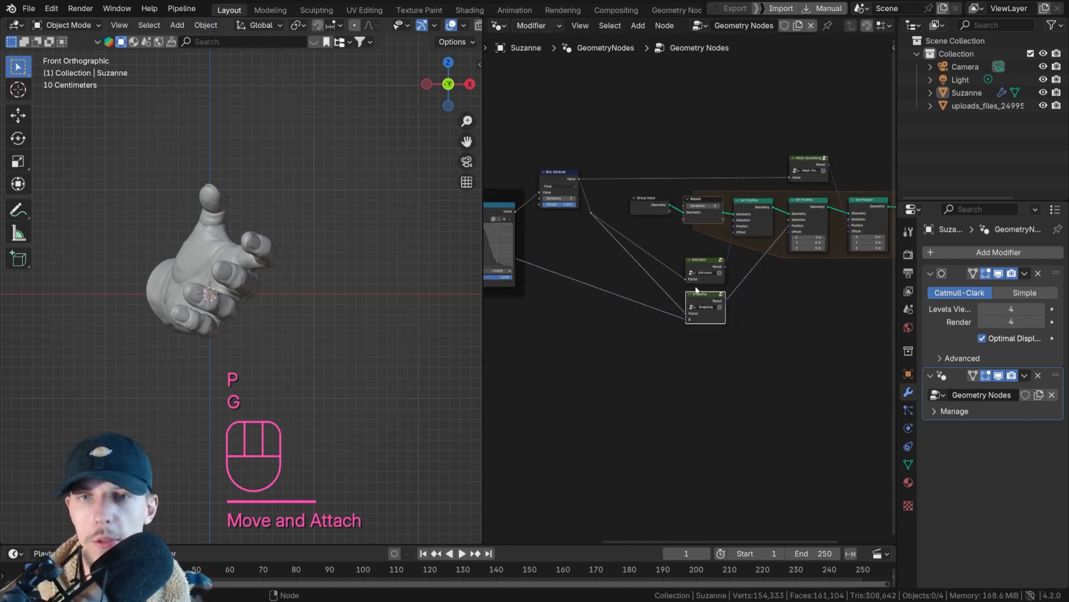
pyautogui.moveTo(613, 245); pyautogui.dragTo(656, 262, button='middle')
pyautogui.scroll(4, 657, 261)
pyautogui.moveTo(629, 222)
pyautogui.mouseDown()
pyautogui.moveTo(672, 262)
pyautogui.moveTo(626, 218)
pyautogui.mouseUp()
pyautogui.write('g')
pyautogui.press('Escape')
pyautogui.press('g')
pyautogui.click(739, 332)
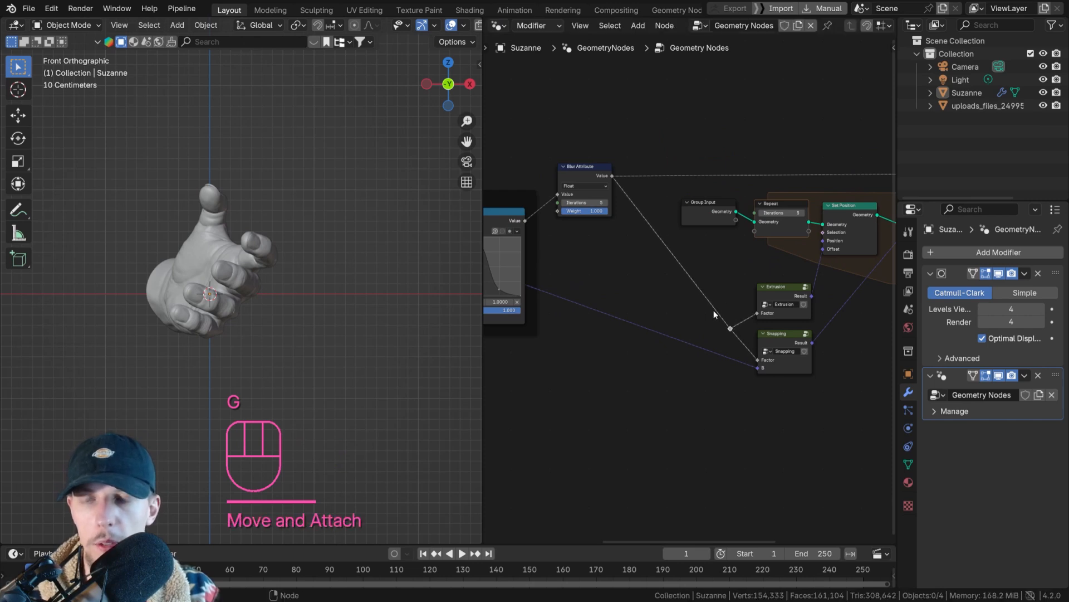
# Move the Blur Attribute node right beside the Group Input node
pyautogui.moveTo(586, 173); pyautogui.dragTo(676, 327)
pyautogui.scroll(-2, 679, 331)
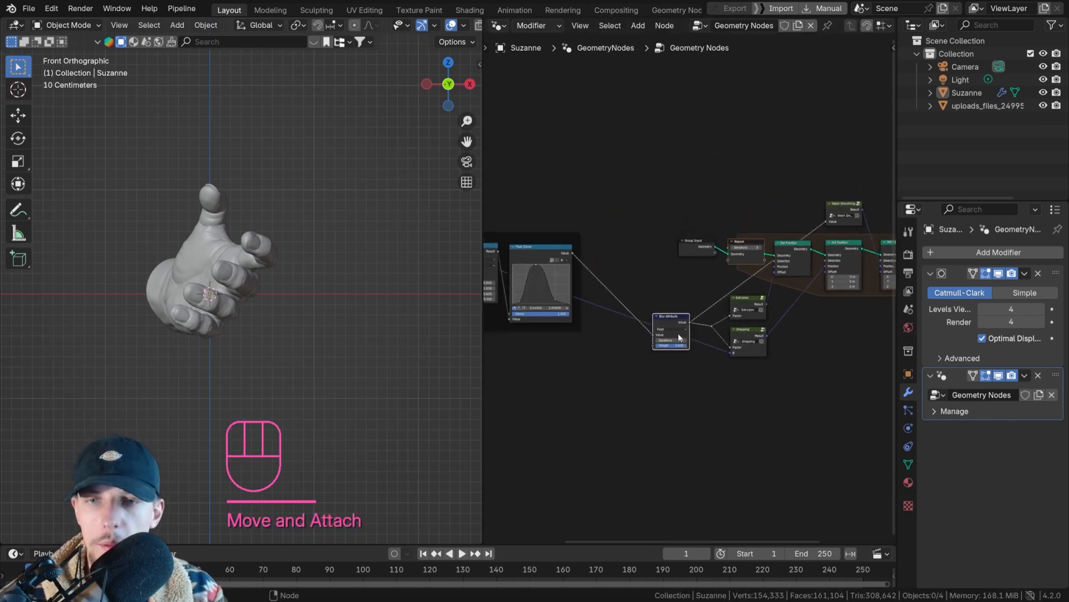
pyautogui.press('g')
pyautogui.click(671, 239)
pyautogui.scroll(5, 672, 240)
pyautogui.press('g')
pyautogui.click(674, 247)
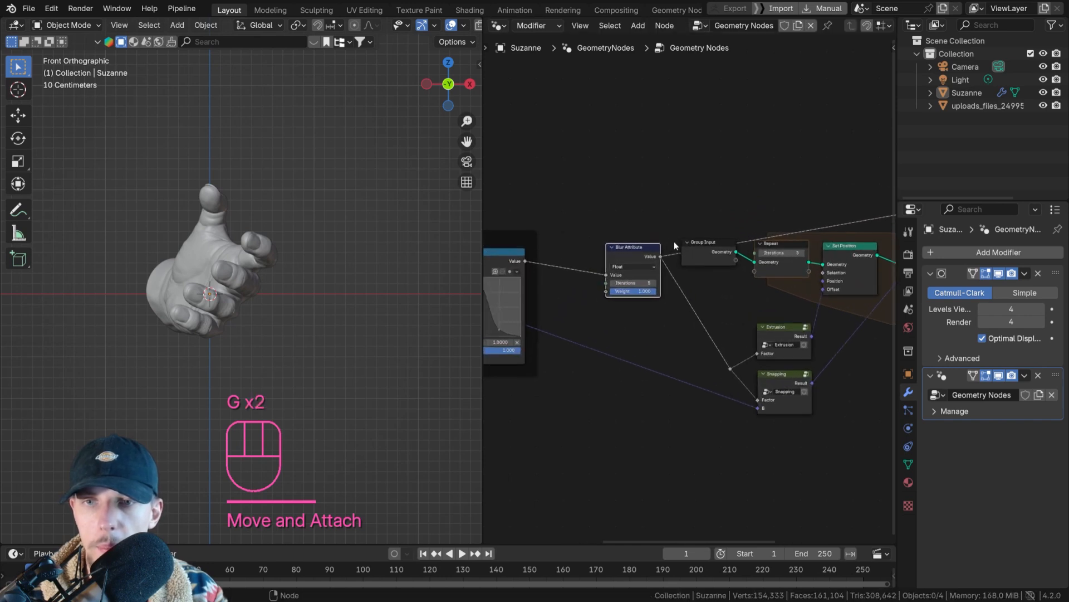
# Add reroutes to the Blur Attribute links, one passing above Group Input towards Mesh Smoothing and one beneath it towards Extrusion and Snapping
pyautogui.keyDown('shift'); pyautogui.moveTo(675, 245); pyautogui.dragTo(679, 280, button='right'); pyautogui.keyUp('shift')
pyautogui.press('g')
pyautogui.click(671, 243)
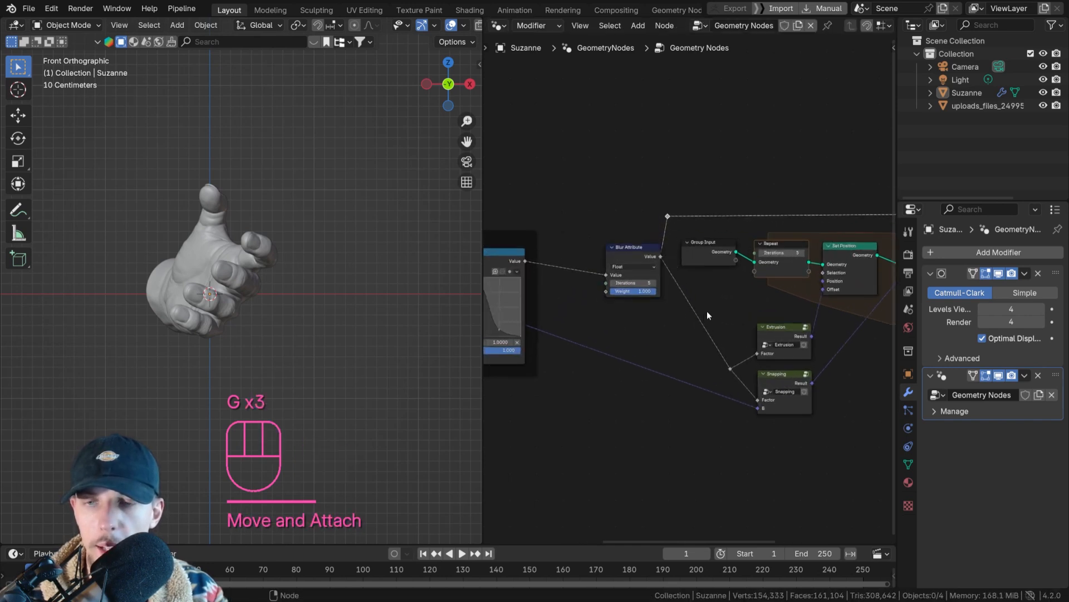
pyautogui.keyDown('shift'); pyautogui.moveTo(713, 316); pyautogui.dragTo(680, 360, button='right'); pyautogui.keyUp('shift')
pyautogui.press('g')
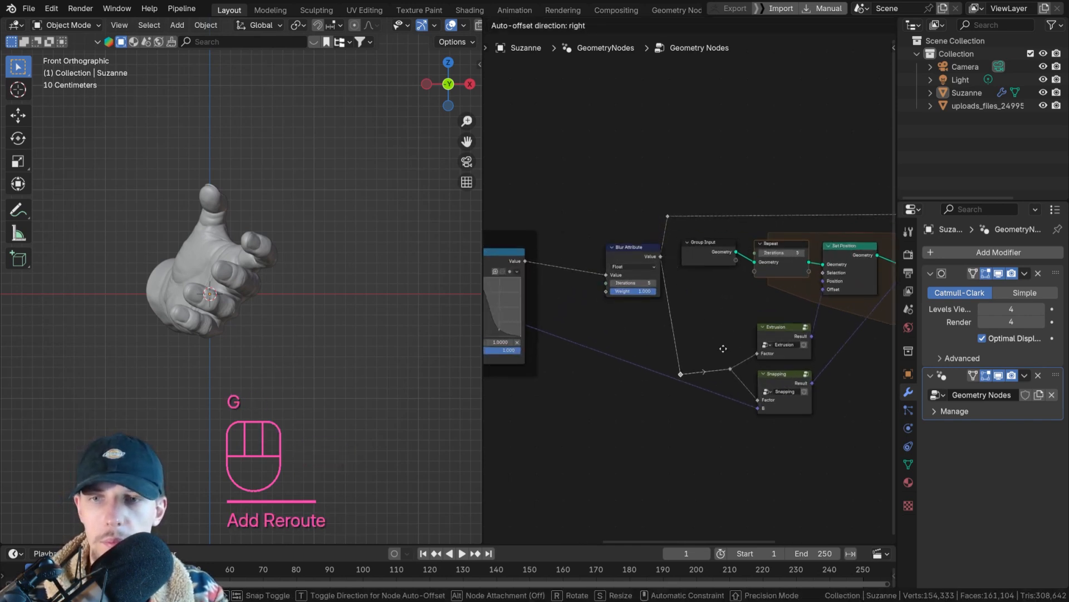
pyautogui.click(720, 343)
# Group all nodes of the Mask Setup frame and return to the parent node tree
pyautogui.scroll(-6, 719, 341)
pyautogui.moveTo(680, 332); pyautogui.dragTo(827, 313, button='middle')
pyautogui.moveTo(556, 244); pyautogui.dragTo(757, 349)
pyautogui.scroll(5, 686, 290)
pyautogui.hotkey('ctrl', 'g')
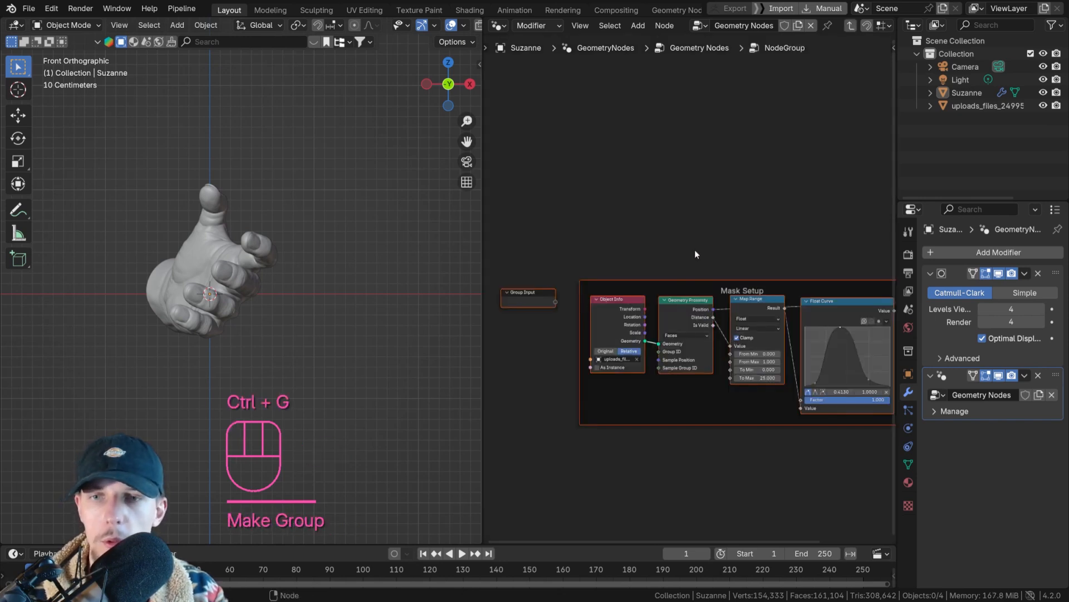
pyautogui.rightClick(694, 250)
pyautogui.click(694, 249)
# Rename the new group Mask Setup and move it beside the Blur Attribute node
pyautogui.click(615, 271)
pyautogui.write('M')
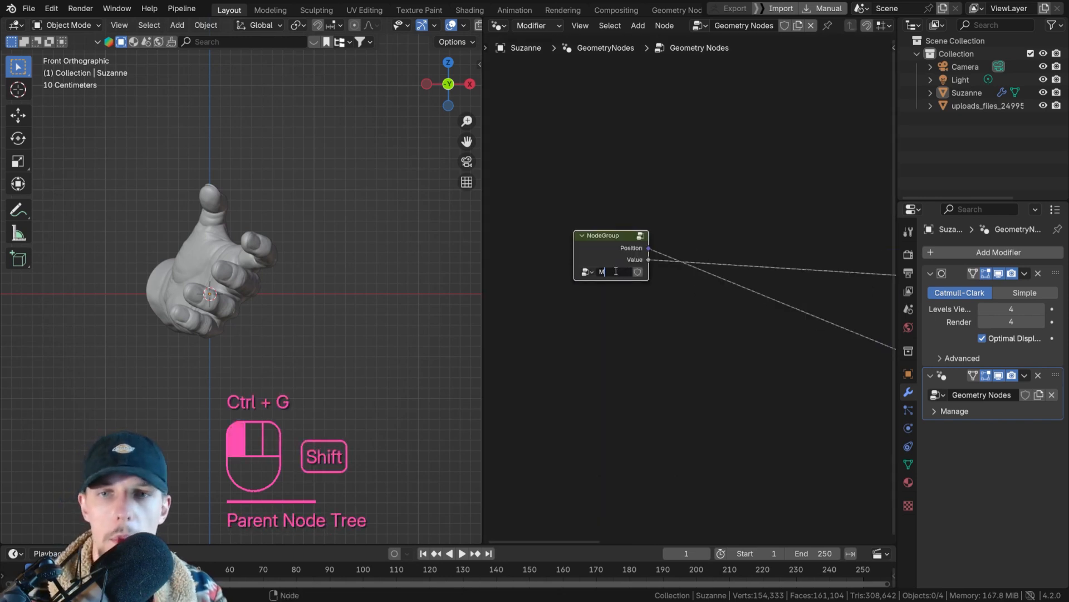
pyautogui.write('ask Setup')
pyautogui.press('Return')
pyautogui.scroll(-4, 668, 261)
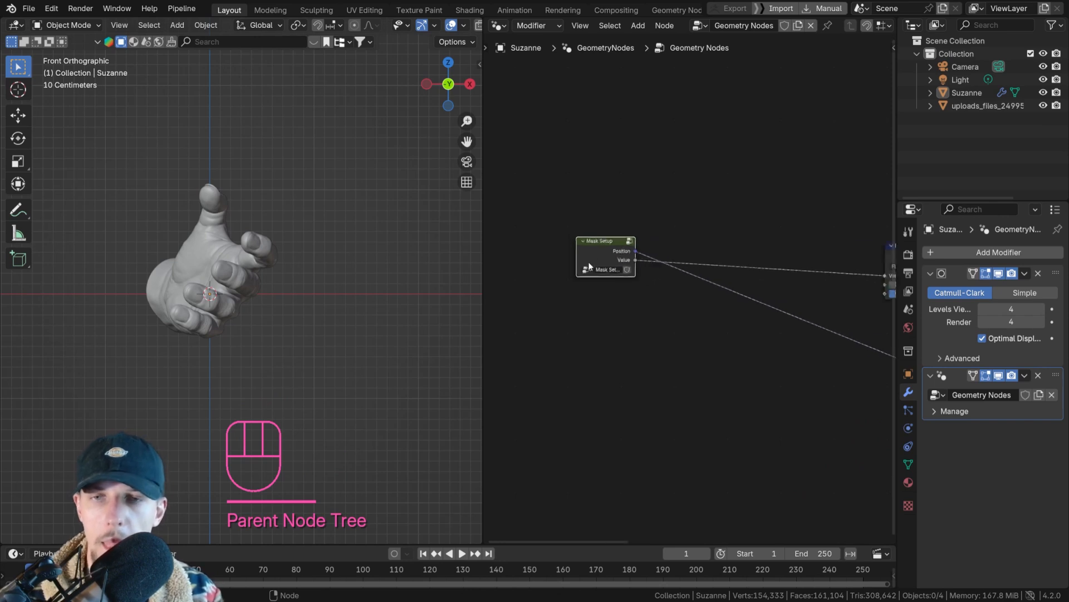
pyautogui.press('g')
pyautogui.click(757, 275)
# Reroute the Mask Setup Position link below the Blur Attribute node towards Snapping, and save the file
pyautogui.scroll(8, 726, 288)
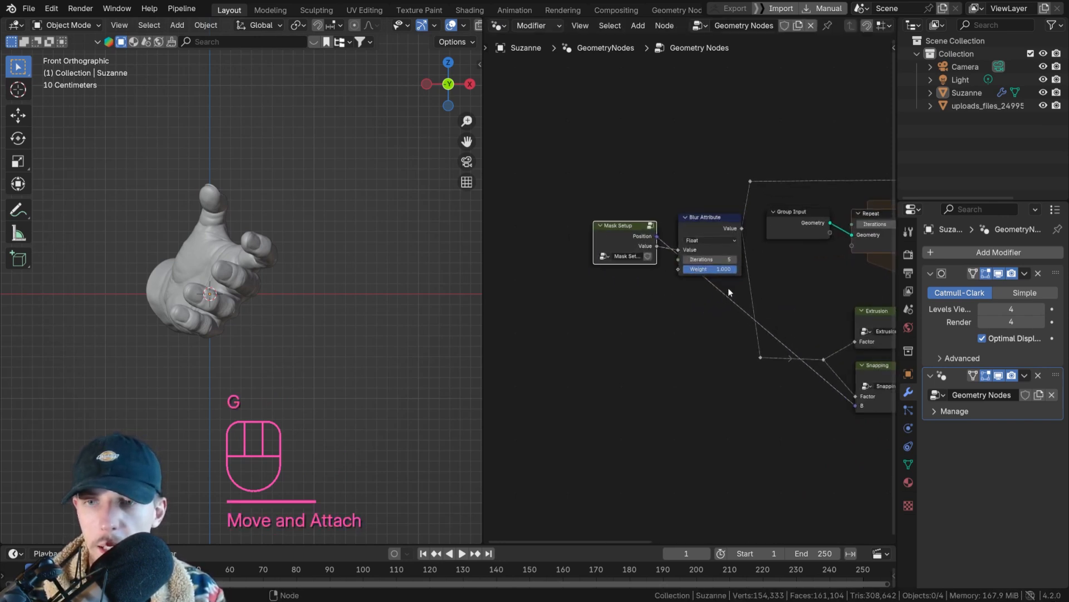
pyautogui.keyDown('shift'); pyautogui.moveTo(728, 287); pyautogui.dragTo(737, 314, button='right'); pyautogui.keyUp('shift')
pyautogui.press('g')
pyautogui.click(703, 416)
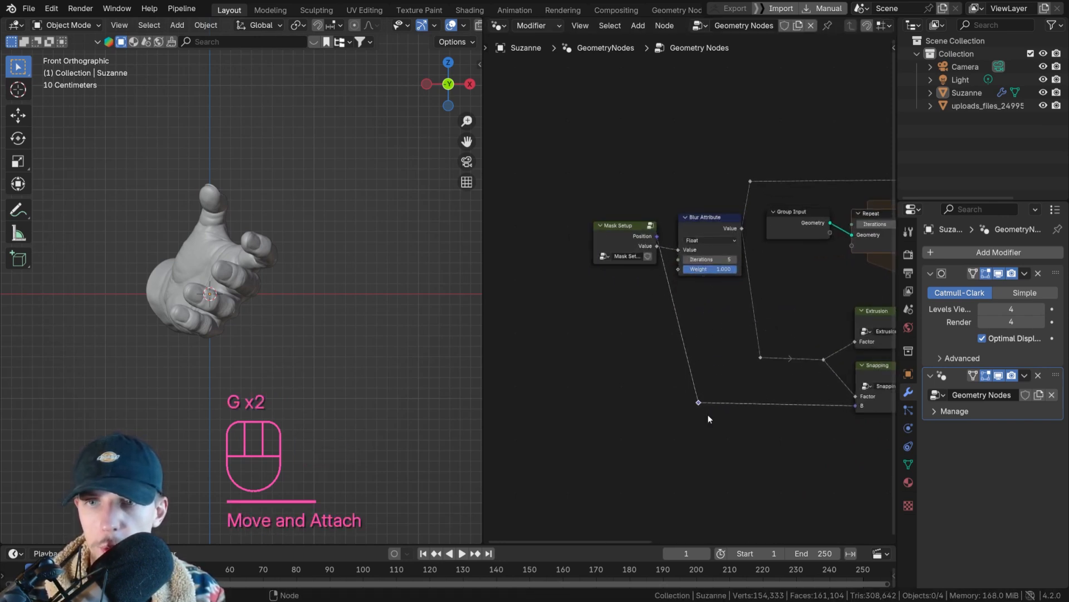
pyautogui.scroll(-2, 641, 318)
pyautogui.hotkey('ctrl', 's')
# Open the Extrusion group and expose the Scale node's Scale value as a new group input
pyautogui.scroll(3, 652, 313)
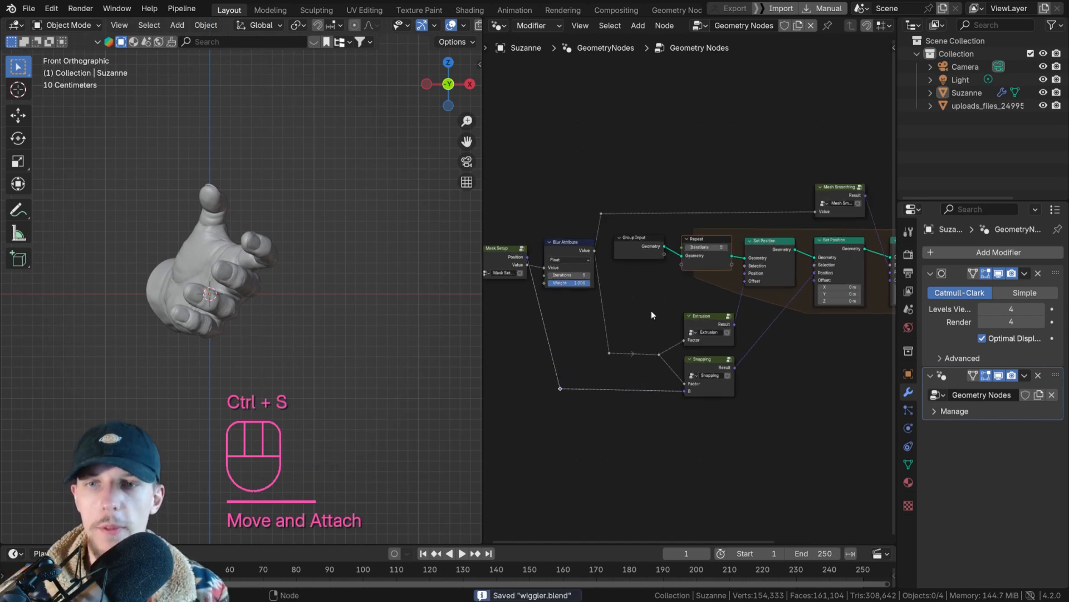
pyautogui.scroll(3, 696, 283)
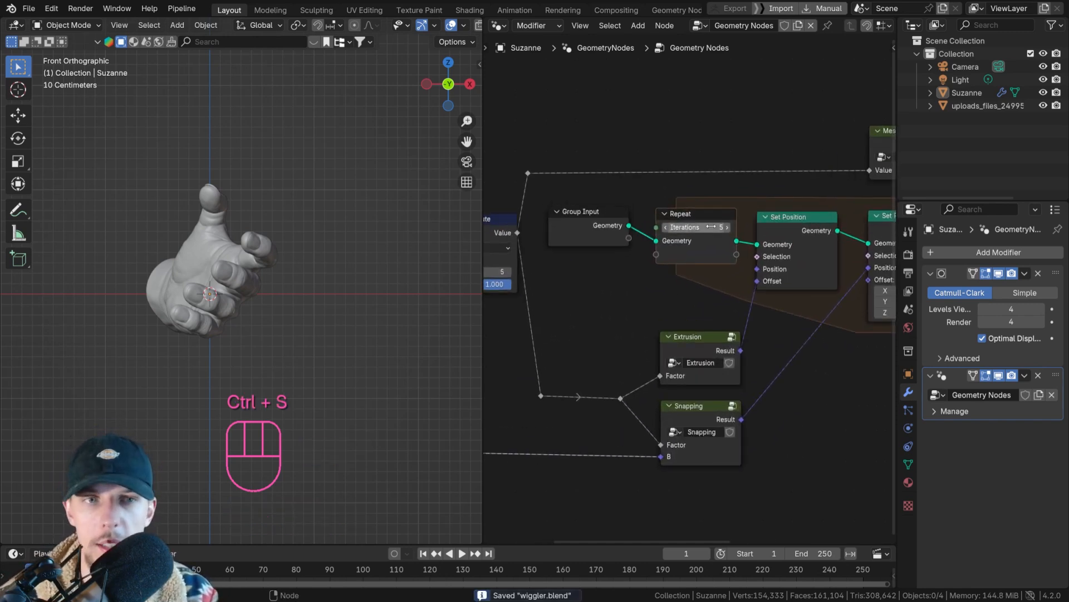
pyautogui.moveTo(686, 385); pyautogui.dragTo(690, 310, button='middle')
pyautogui.click(694, 260)
pyautogui.press('Tab')
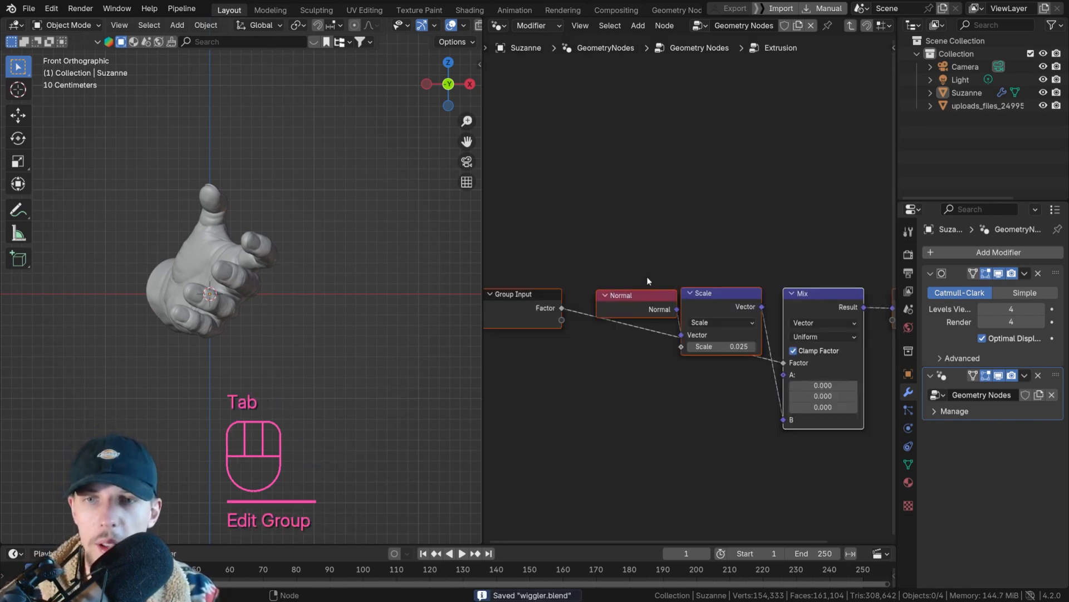
pyautogui.moveTo(682, 346); pyautogui.dragTo(637, 342)
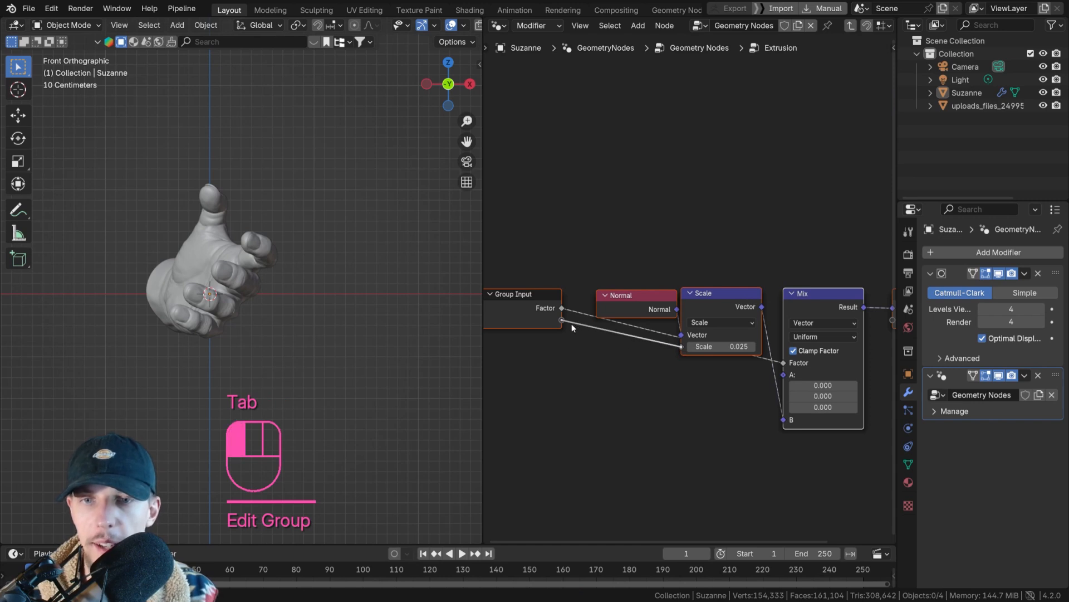
pyautogui.moveTo(571, 323); pyautogui.dragTo(568, 323)
# Rename the Extrusion group's Scale input socket to Extrusion and return to the parent node tree
pyautogui.rightClick(638, 233)
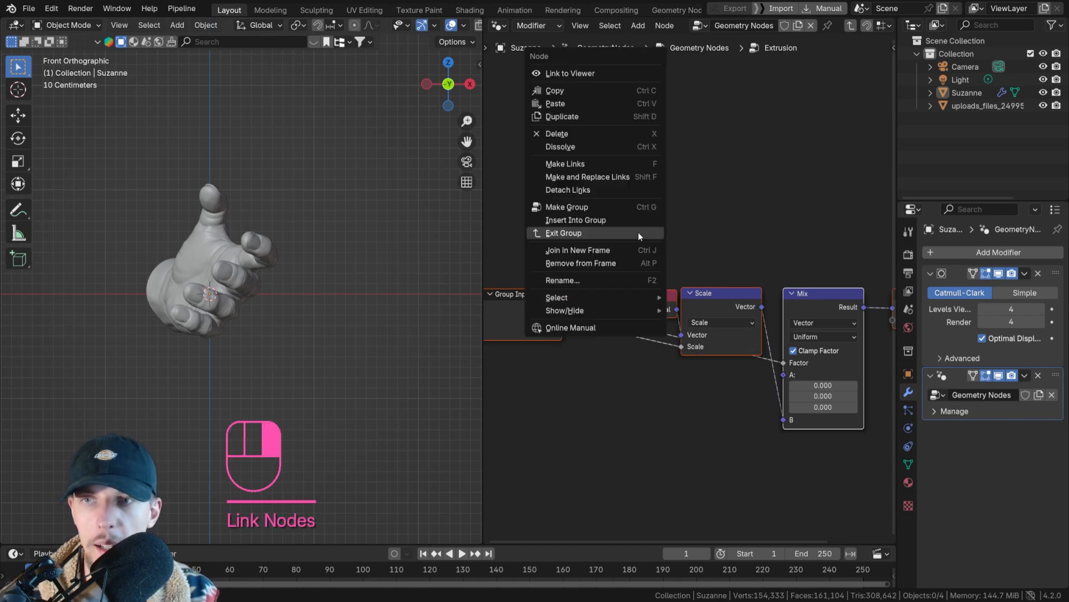
pyautogui.click(894, 47)
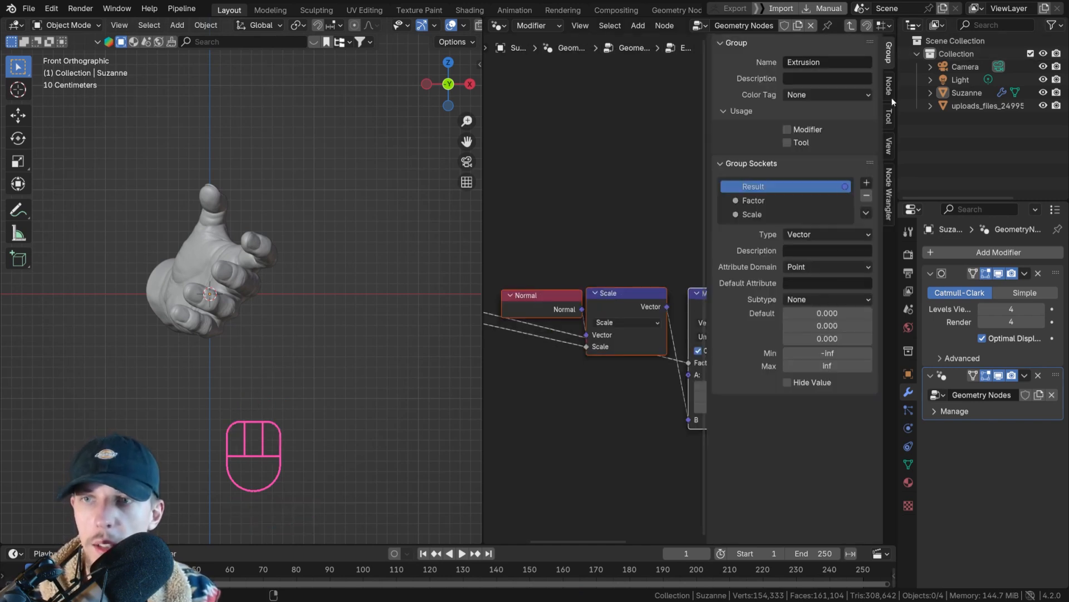
pyautogui.click(890, 85)
pyautogui.click(891, 53)
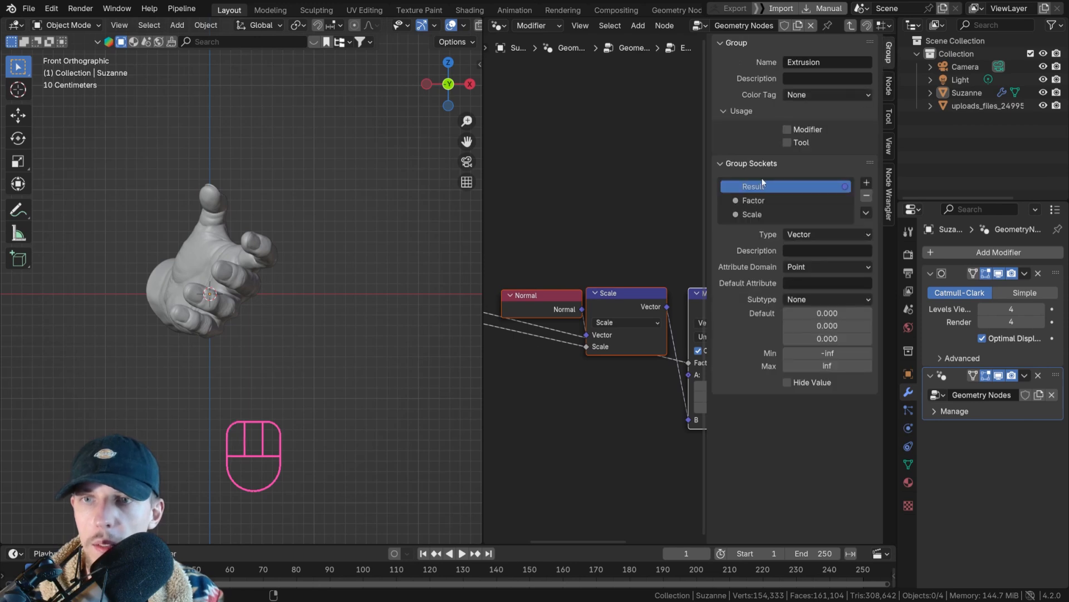
pyautogui.click(763, 202)
pyautogui.scroll(-3, 624, 240)
pyautogui.moveTo(624, 240); pyautogui.dragTo(687, 239, button='middle')
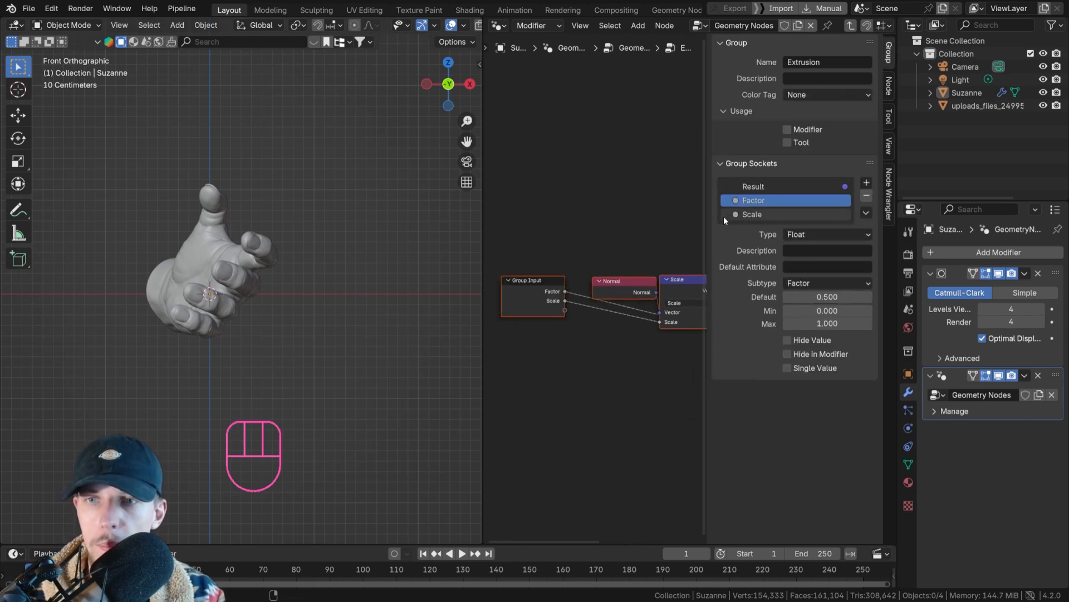
pyautogui.doubleClick(759, 214)
pyautogui.write('Extrusion')
pyautogui.press('Return')
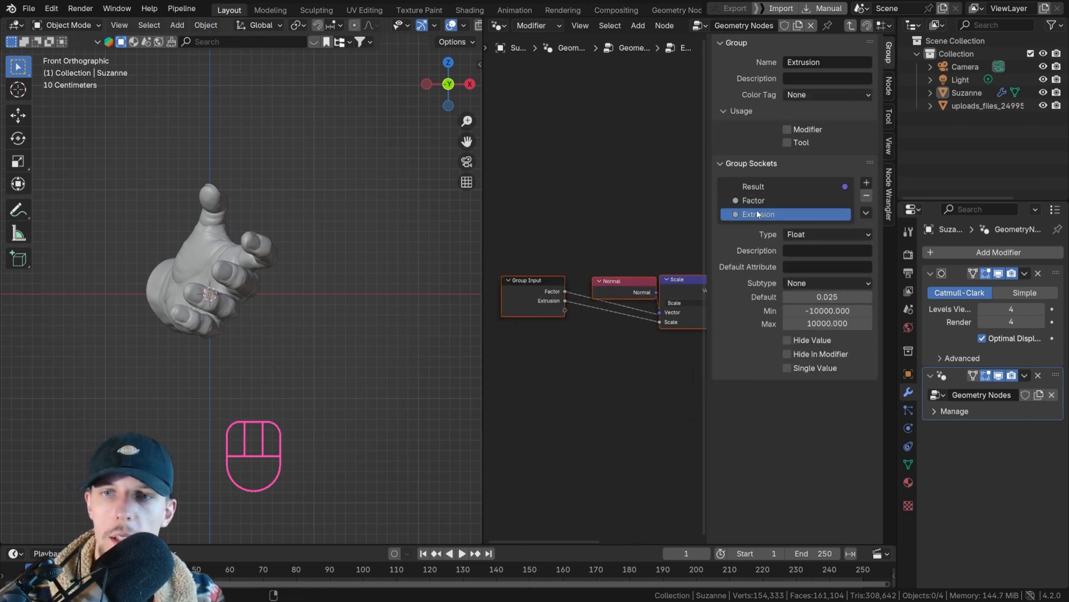
pyautogui.rightClick(580, 220)
pyautogui.click(580, 219)
# Connect the Repeat zone's output Geometry to the Group Output and save the file
pyautogui.moveTo(680, 219); pyautogui.dragTo(559, 237, button='middle')
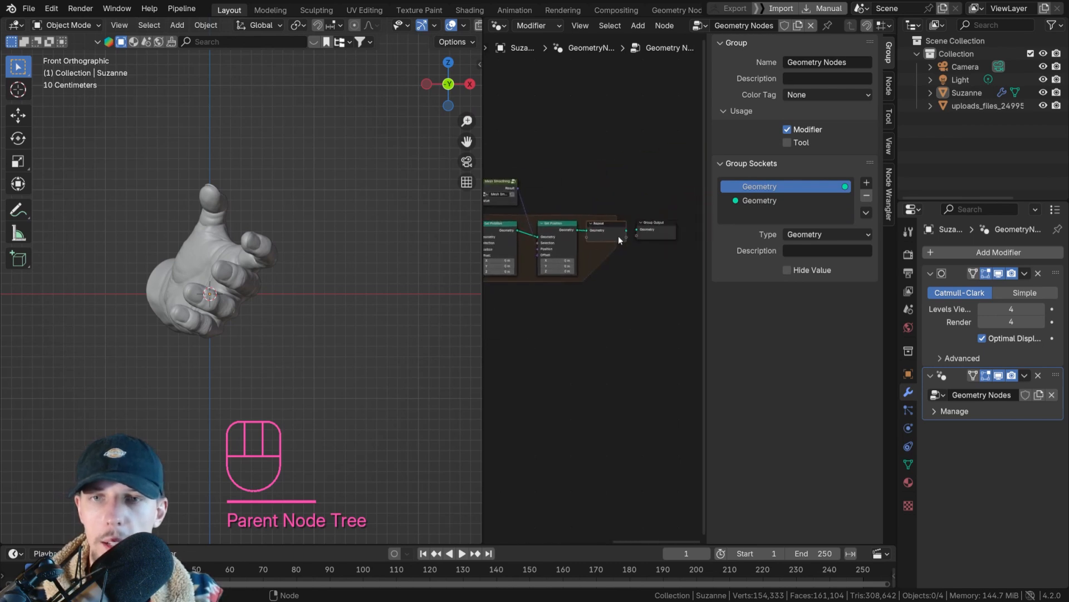
pyautogui.moveTo(625, 231); pyautogui.dragTo(637, 231)
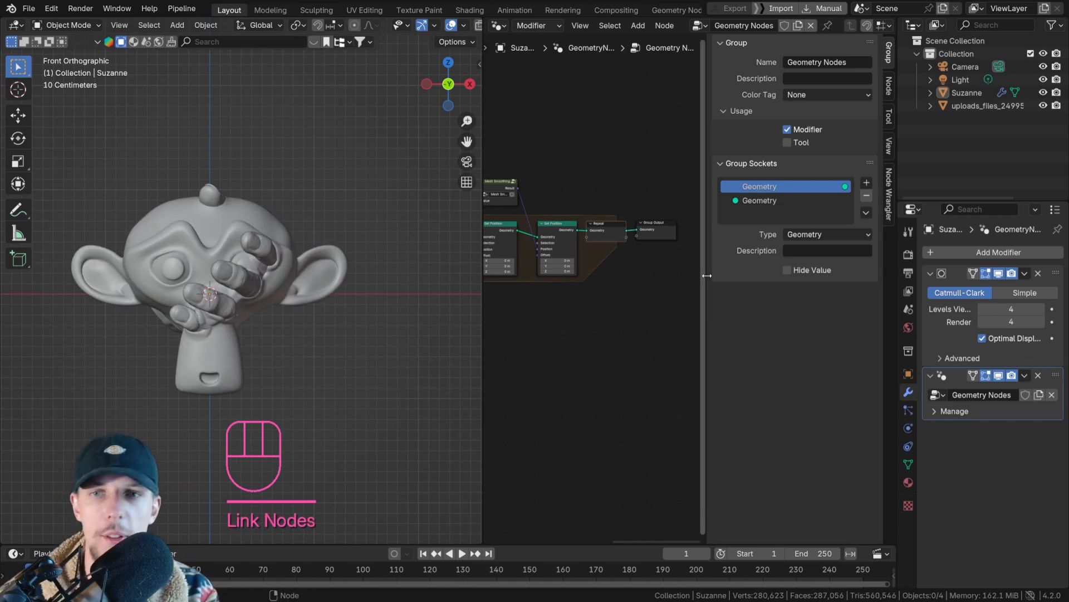
pyautogui.moveTo(707, 275); pyautogui.dragTo(773, 276)
pyautogui.hotkey('ctrl', 's')
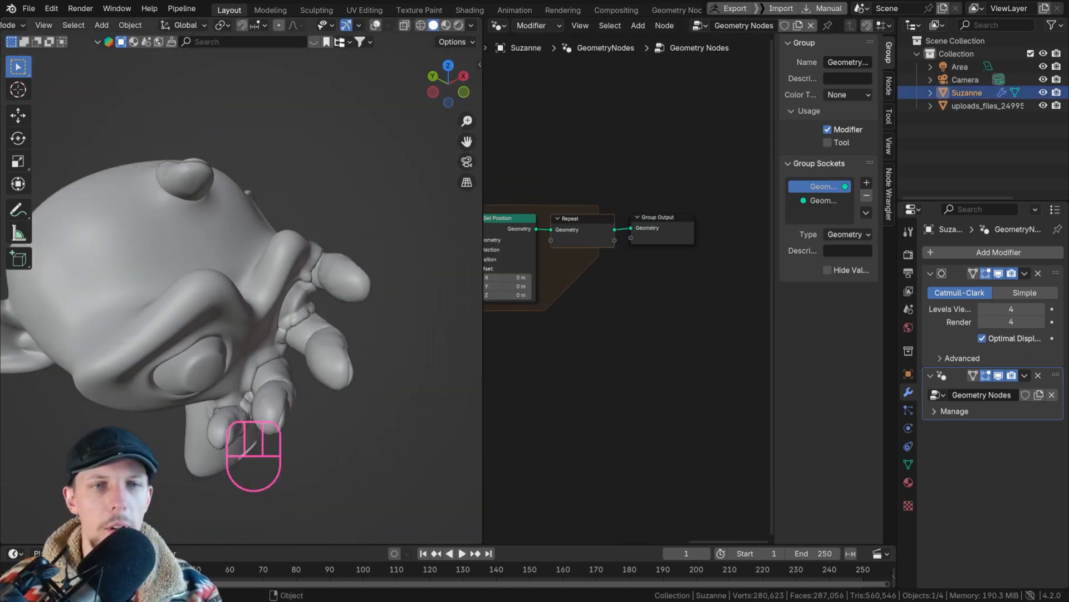
# Examine the fingers' contact deformation on Suzanne's head up close and from the front, and review the grouped node tree
pyautogui.moveTo(245, 279); pyautogui.dragTo(182, 273, button='middle')
pyautogui.keyDown('shift'); pyautogui.moveTo(329, 291); pyautogui.dragTo(265, 272, button='middle'); pyautogui.keyUp('shift')
pyautogui.scroll(3, 237, 278)
pyautogui.press('KP_1')
pyautogui.scroll(-7, 207, 274)
pyautogui.scroll(4, 261, 272)
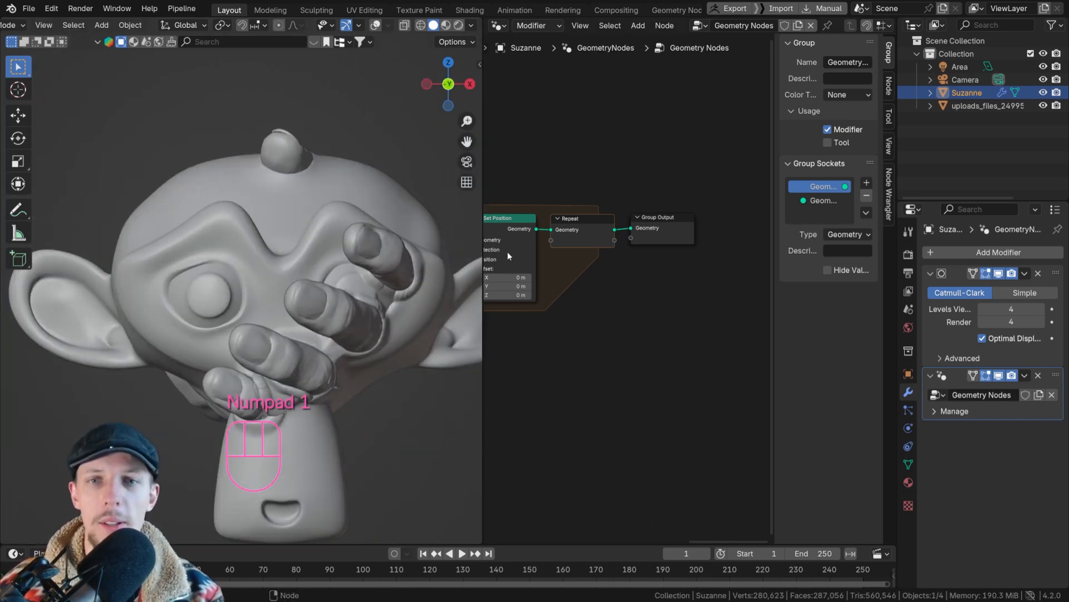
pyautogui.scroll(-8, 586, 247)
pyautogui.moveTo(520, 250); pyautogui.dragTo(670, 262, button='middle')
pyautogui.moveTo(554, 247); pyautogui.dragTo(704, 251, button='middle')
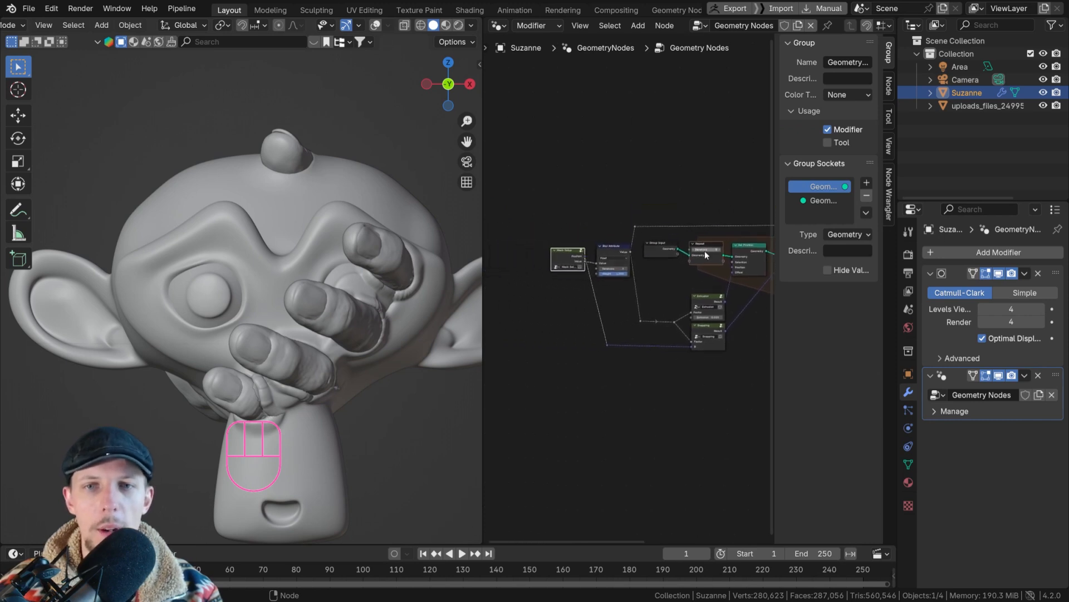
pyautogui.scroll(2, 585, 273)
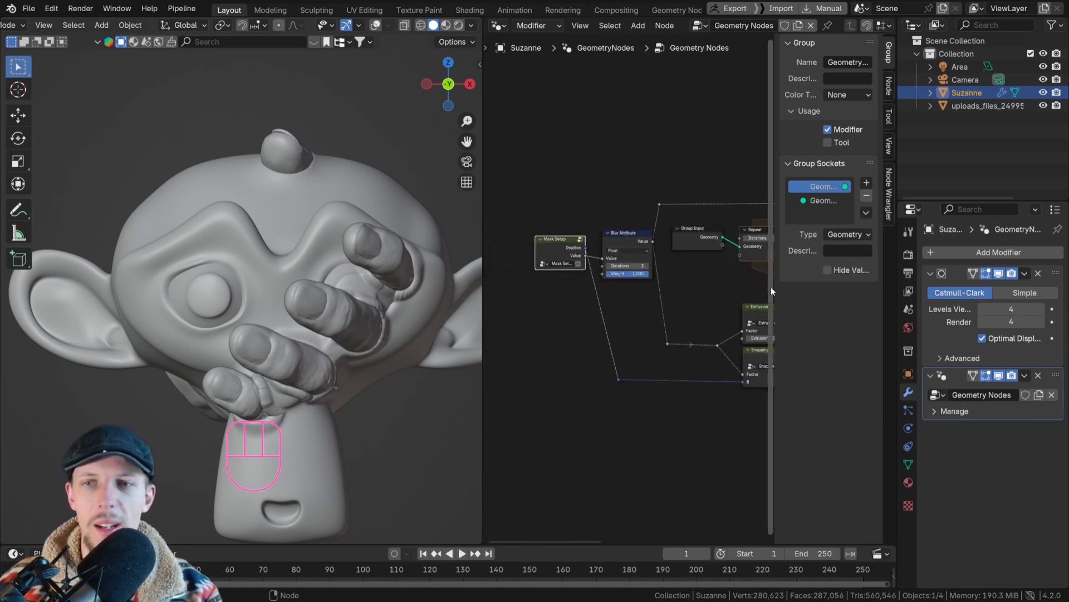
# Rename the modifier's geometry node tree to Mind Noodler
pyautogui.moveTo(774, 289); pyautogui.dragTo(813, 289)
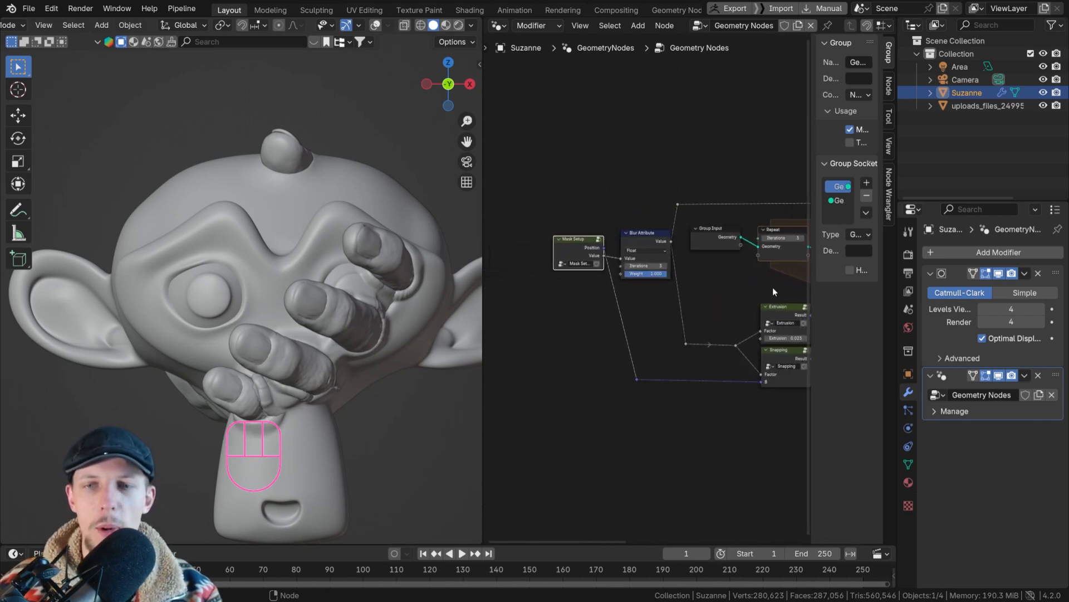
pyautogui.doubleClick(971, 395)
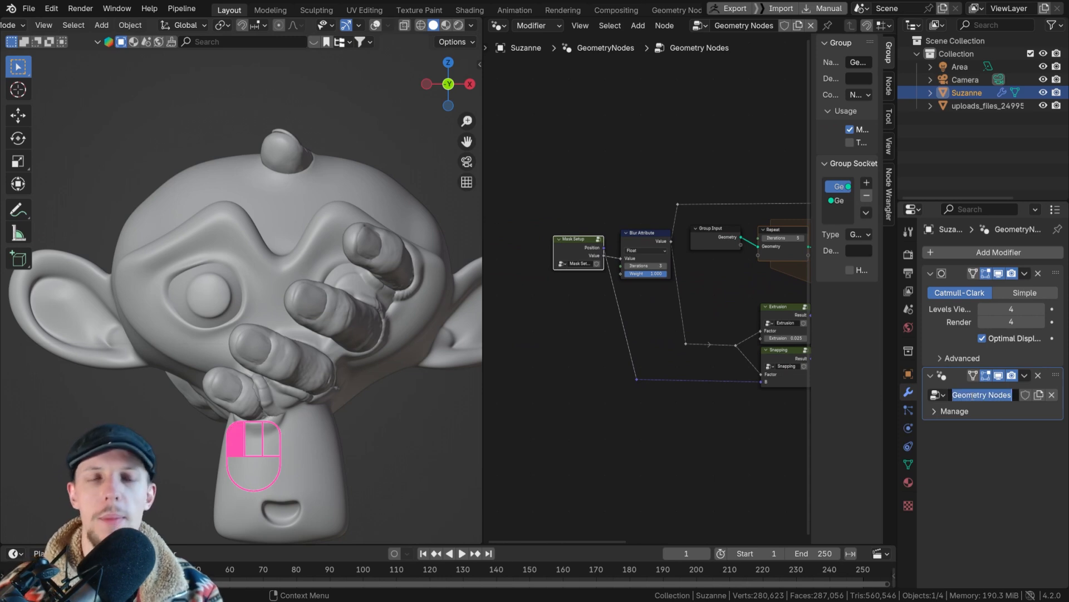
pyautogui.press('BackSpace')
pyautogui.press('shift')
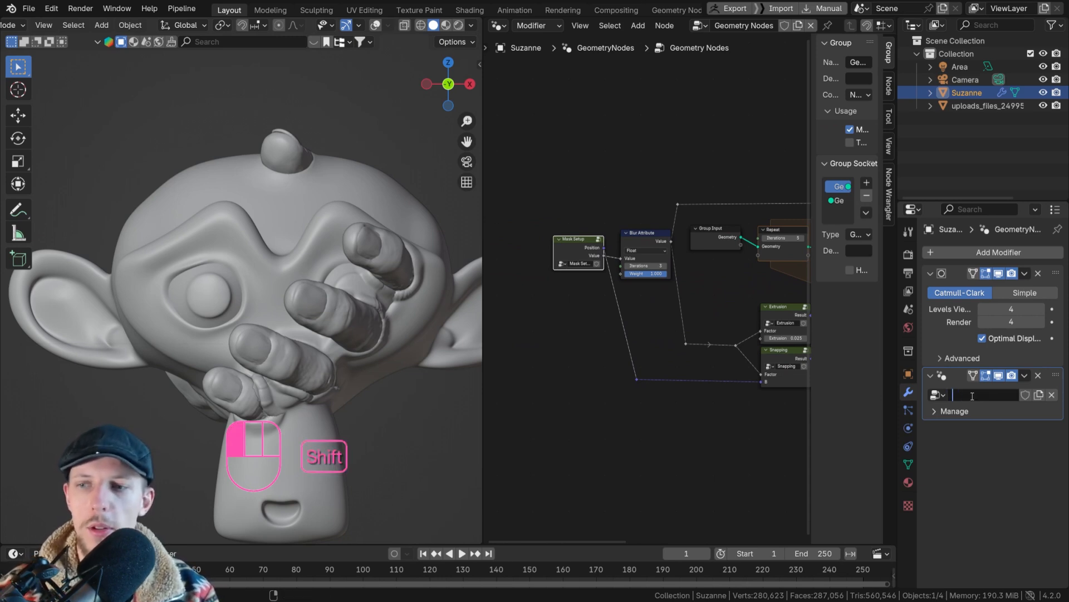
pyautogui.write('Mind NO')
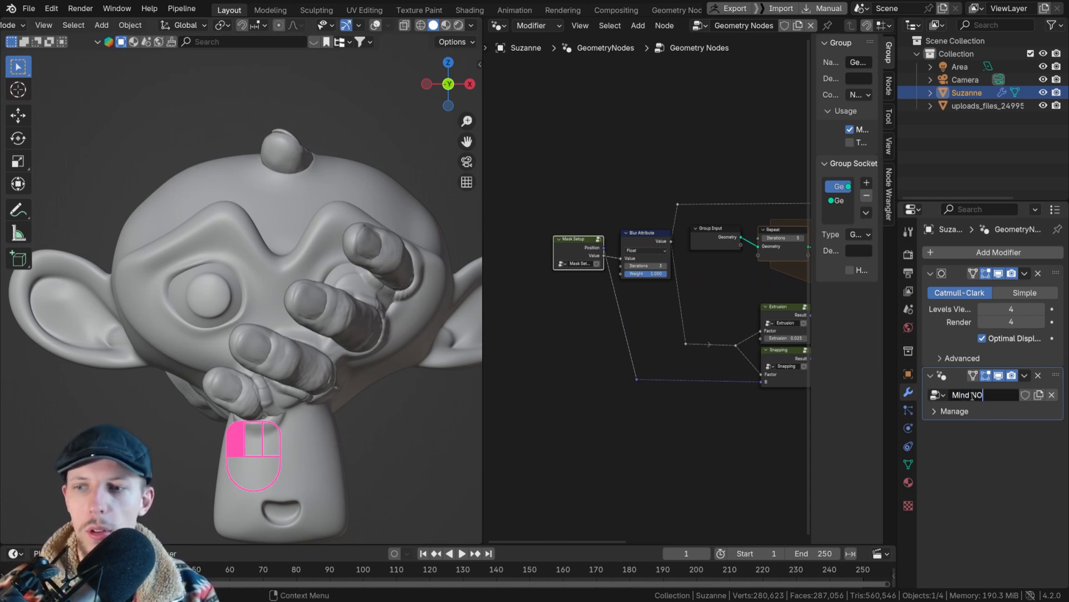
pyautogui.write('dler')
pyautogui.press('Return')
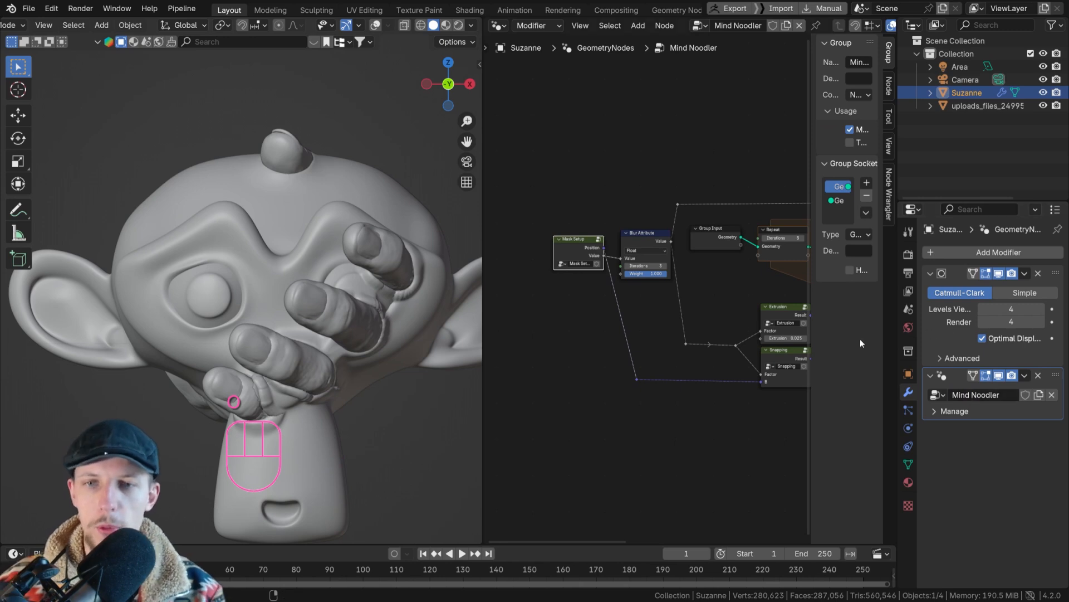
# Open the Mask Setup group and expose the Object Info node's object as a new group input
pyautogui.scroll(4, 563, 256)
pyautogui.press('Tab')
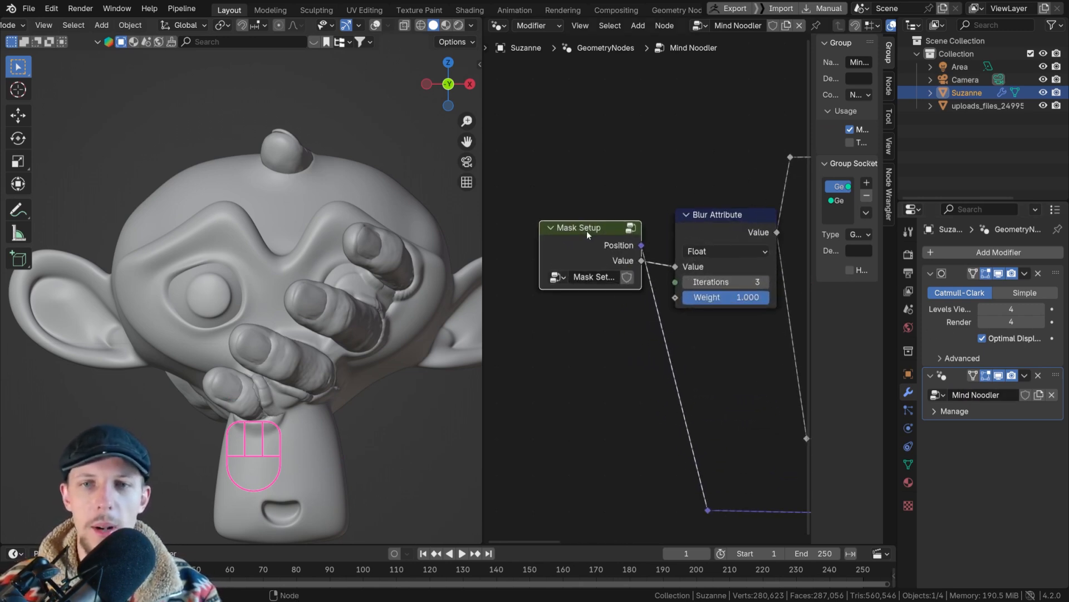
pyautogui.scroll(-3, 572, 262)
pyautogui.moveTo(549, 288); pyautogui.dragTo(593, 250, button='middle')
pyautogui.scroll(3, 551, 299)
pyautogui.moveTo(534, 316); pyautogui.dragTo(593, 329, button='middle')
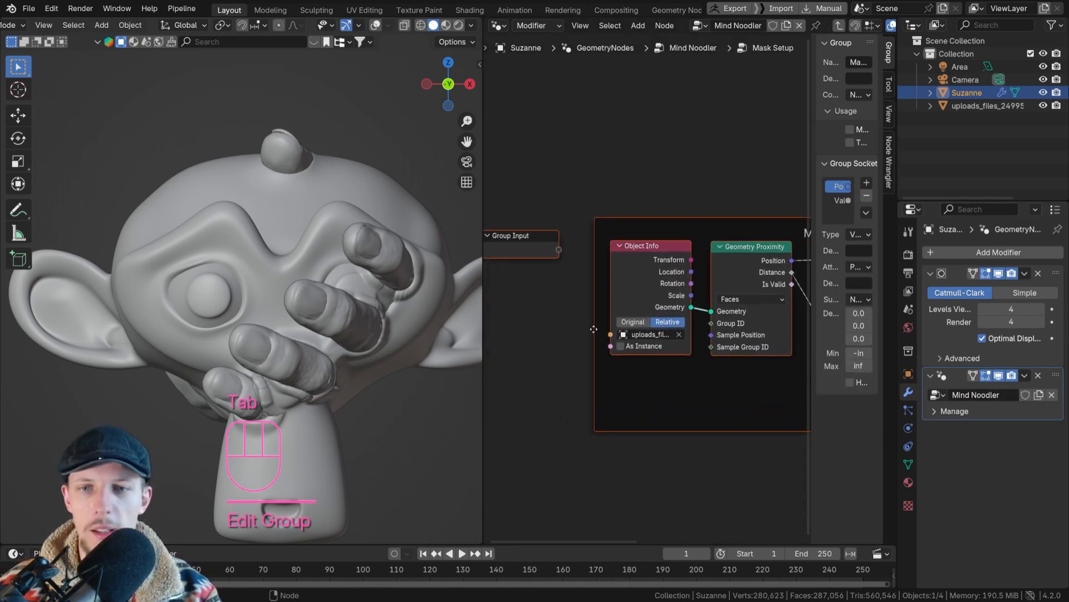
pyautogui.moveTo(609, 333); pyautogui.dragTo(564, 258)
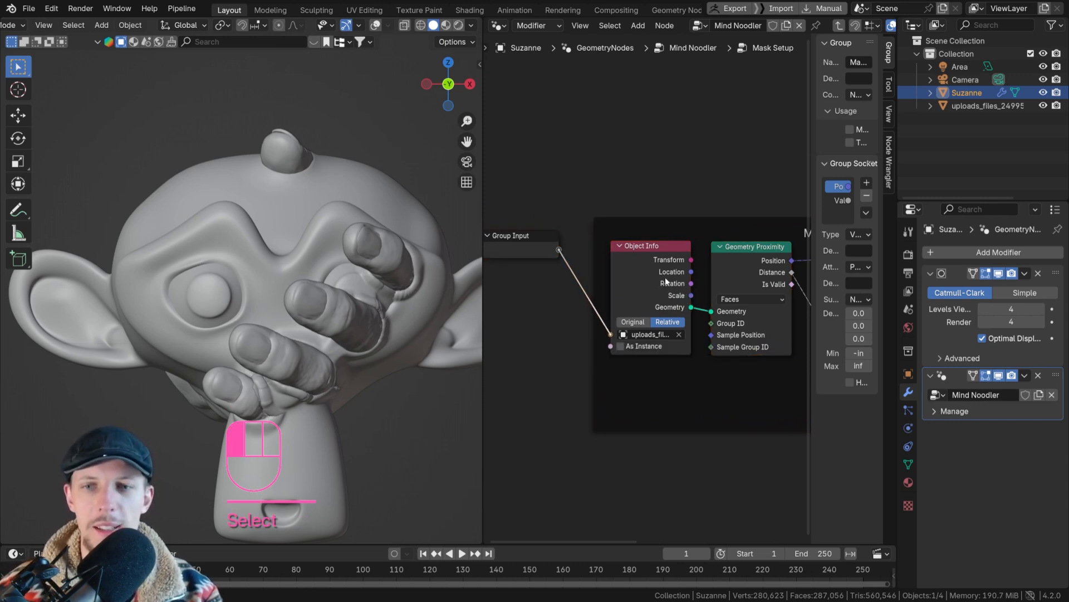
# Expose the Map Range node's To Max value as a new input of the Mask Setup group
pyautogui.scroll(-2, 667, 286)
pyautogui.scroll(-6, 666, 287)
pyautogui.moveTo(706, 290); pyautogui.dragTo(744, 297, button='middle')
pyautogui.scroll(5, 592, 293)
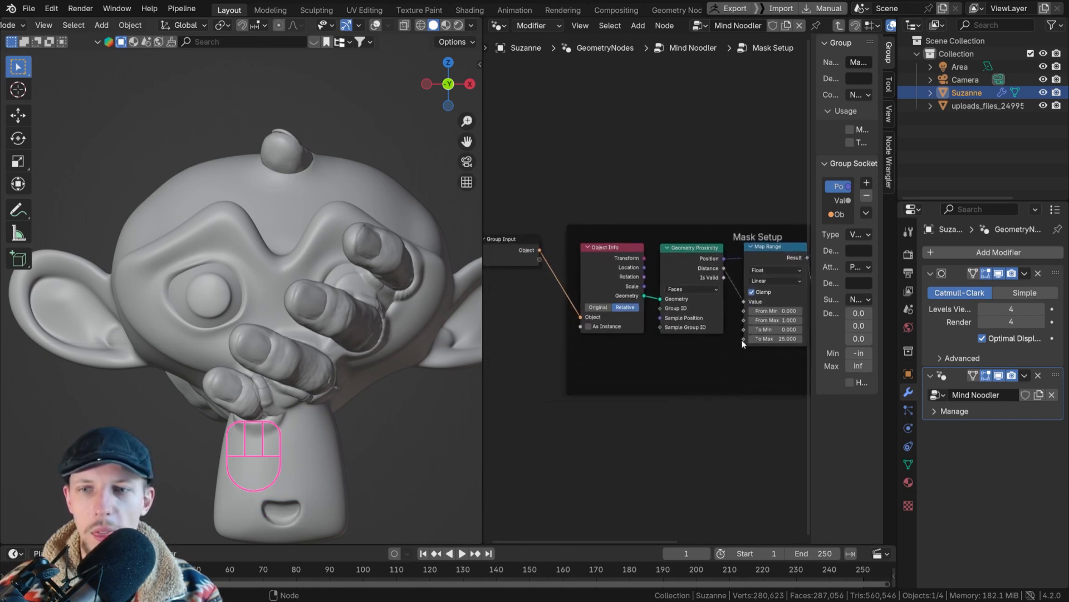
pyautogui.moveTo(741, 339); pyautogui.dragTo(558, 269)
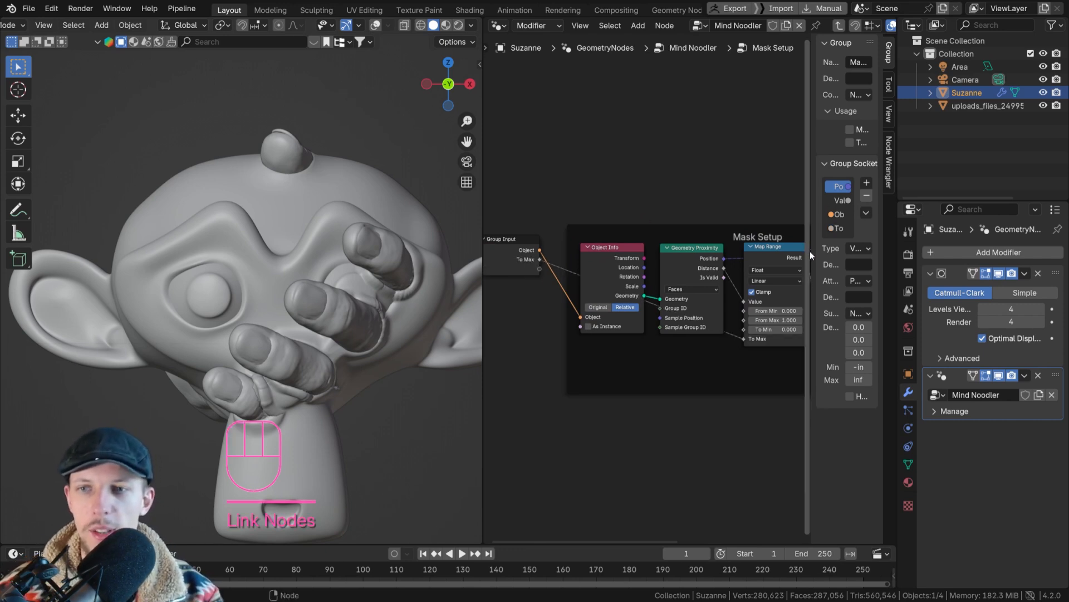
# Rename the Mask Setup group's To Max input to Interaction Range and return to the parent node tree
pyautogui.moveTo(810, 251); pyautogui.dragTo(731, 240)
pyautogui.click(776, 229)
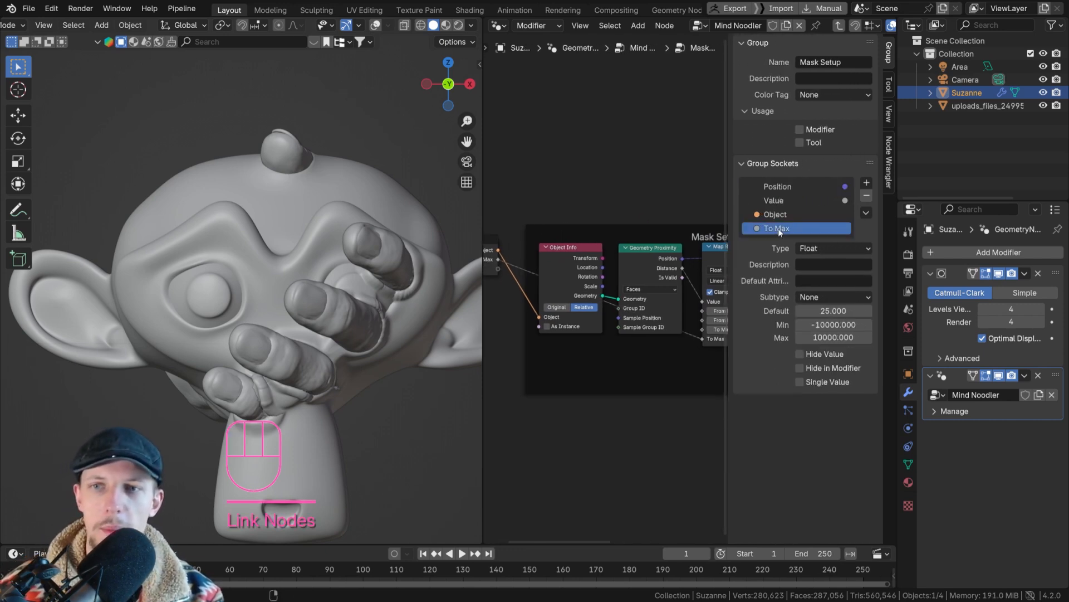
pyautogui.doubleClick(778, 228)
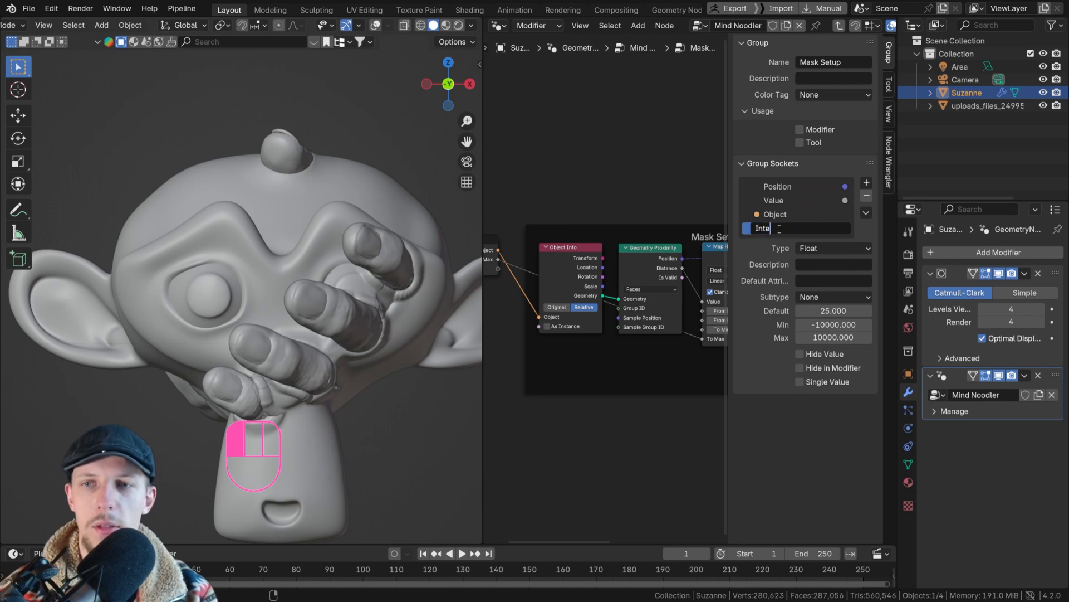
pyautogui.write('Interaction Range')
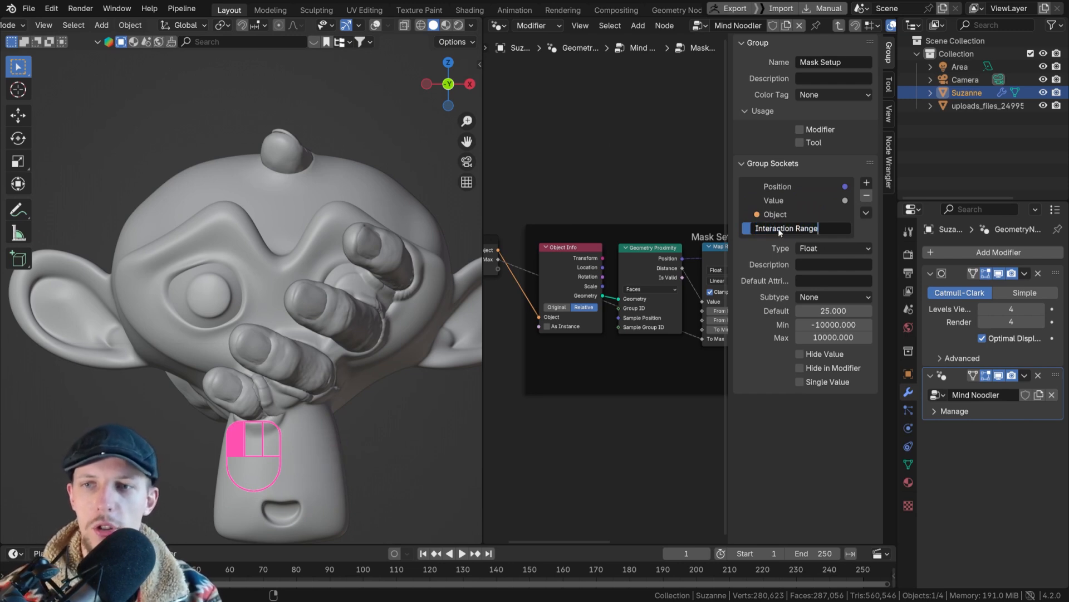
pyautogui.click(580, 189)
pyautogui.rightClick(577, 189)
pyautogui.click(577, 191)
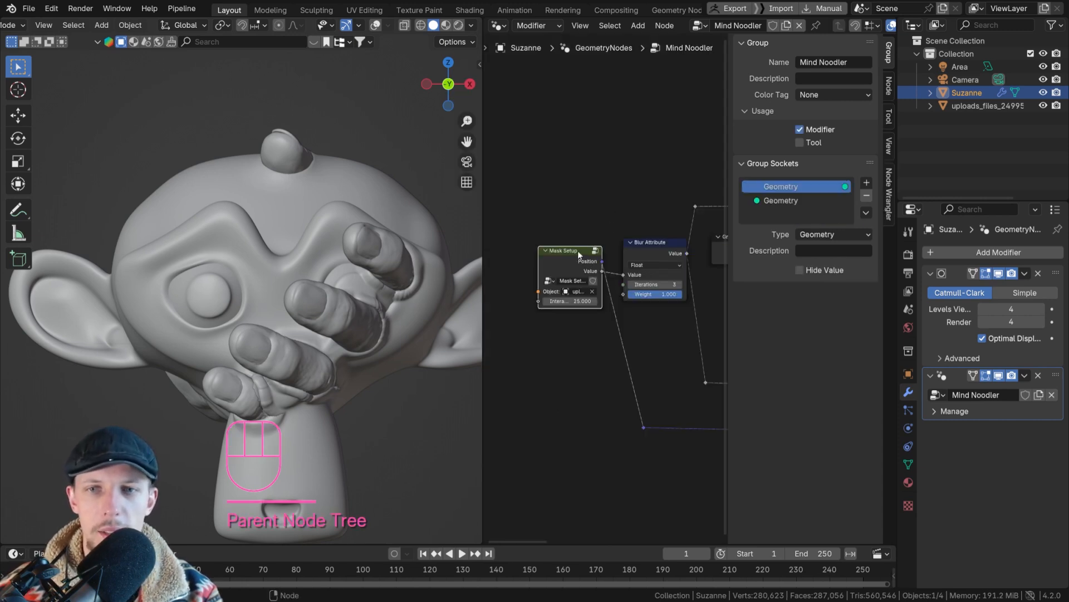
# Nudge the Mask Setup node into place and cut the link between the Repeat zone's output and the Group Output
pyautogui.moveTo(579, 255); pyautogui.dragTo(586, 250)
pyautogui.scroll(-4, 623, 248)
pyautogui.moveTo(721, 255); pyautogui.dragTo(493, 239, button='middle')
pyautogui.scroll(5, 618, 236)
pyautogui.keyDown('ctrl'); pyautogui.moveTo(624, 227); pyautogui.dragTo(619, 267, button='right'); pyautogui.keyUp('ctrl')
pyautogui.scroll(-7, 573, 250)
# Expose the Repeat zone's Iterations as a group input of the Mind Noodler tree
pyautogui.moveTo(558, 244); pyautogui.dragTo(641, 227, button='middle')
pyautogui.moveTo(727, 285); pyautogui.dragTo(825, 288)
pyautogui.moveTo(566, 249); pyautogui.dragTo(683, 267, button='middle')
pyautogui.scroll(2, 642, 259)
pyautogui.moveTo(602, 249); pyautogui.dragTo(667, 245, button='middle')
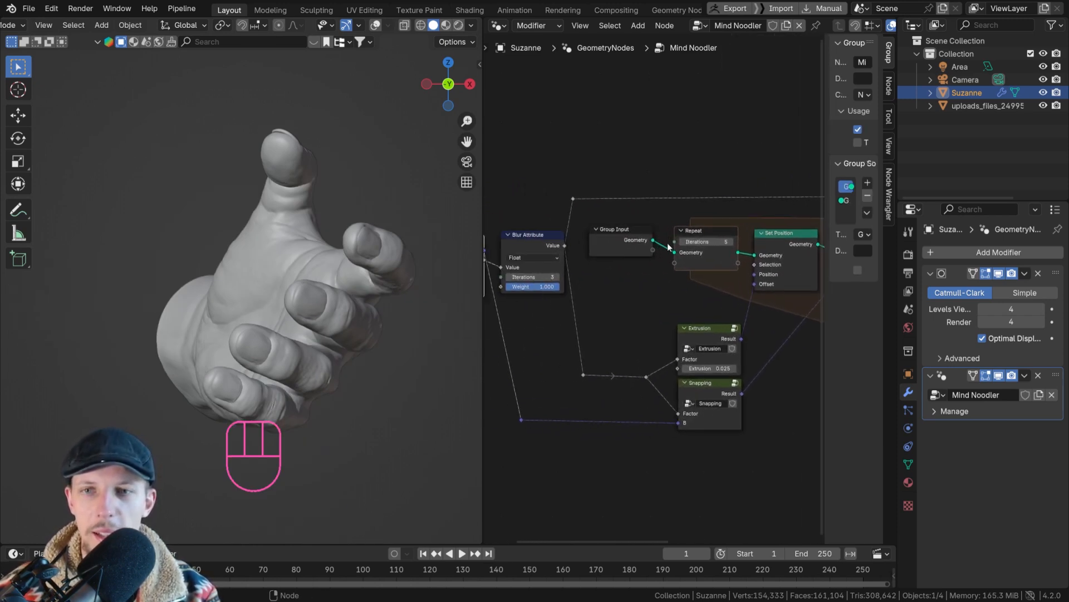
pyautogui.scroll(-6, 680, 249)
pyautogui.moveTo(598, 257); pyautogui.dragTo(642, 246, button='middle')
pyautogui.scroll(5, 642, 246)
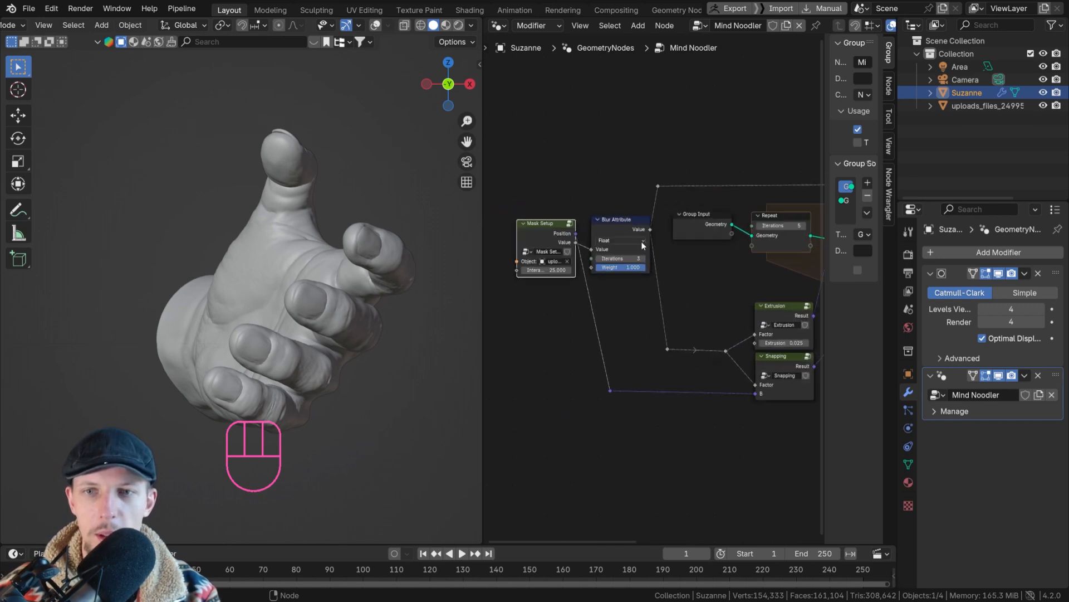
pyautogui.moveTo(722, 226); pyautogui.dragTo(698, 224, button='middle')
pyautogui.scroll(2, 632, 252)
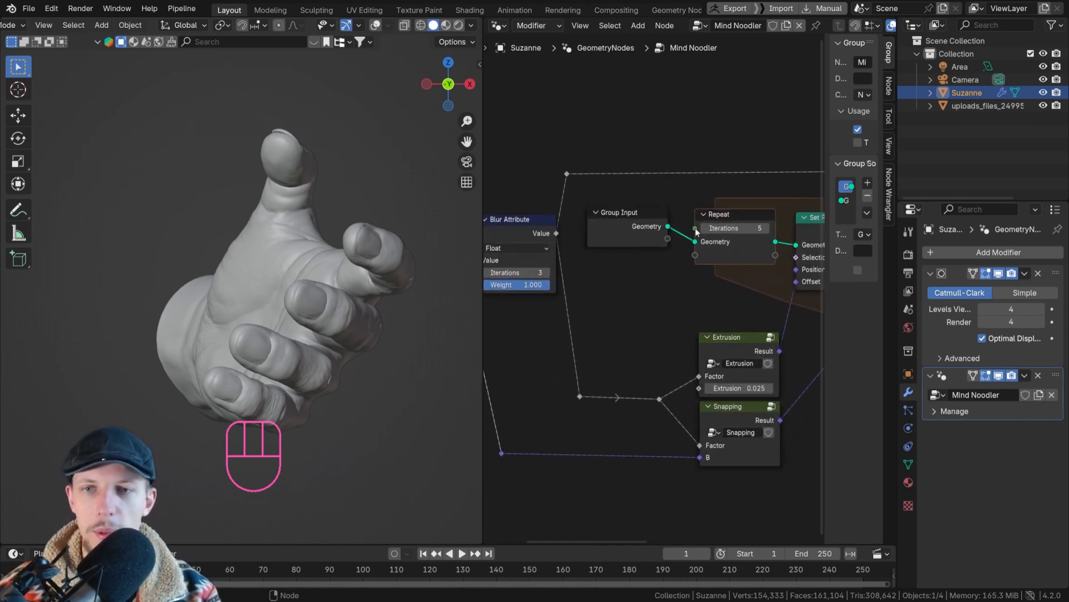
pyautogui.moveTo(697, 229); pyautogui.dragTo(667, 240)
# Add a Group Input node before Mask Setup, linked to its Object input, and show the new node's hidden sockets
pyautogui.scroll(-3, 600, 242)
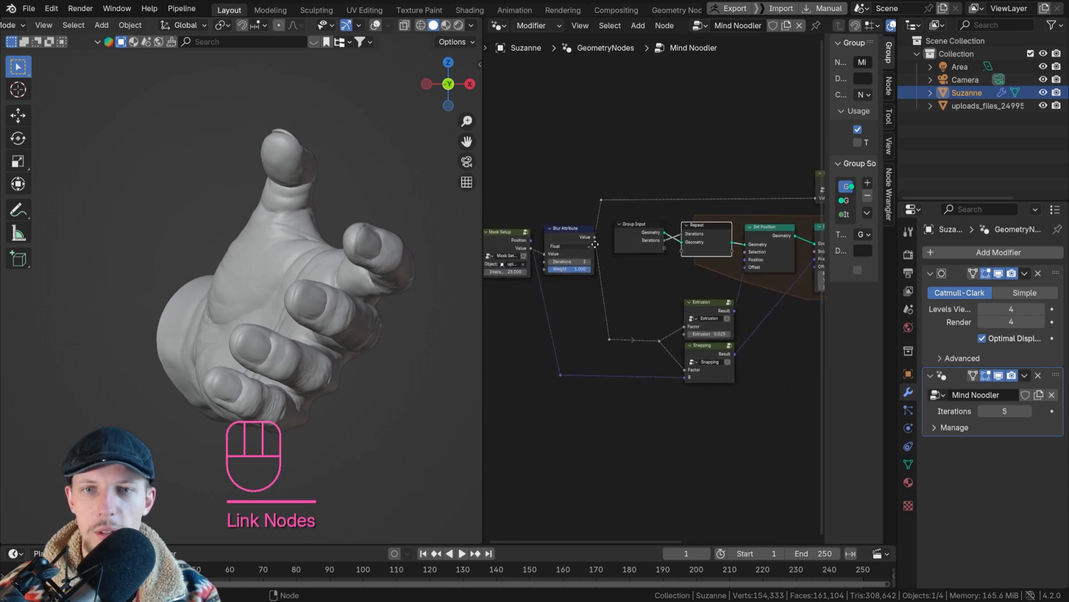
pyautogui.scroll(3, 557, 250)
pyautogui.click(493, 266)
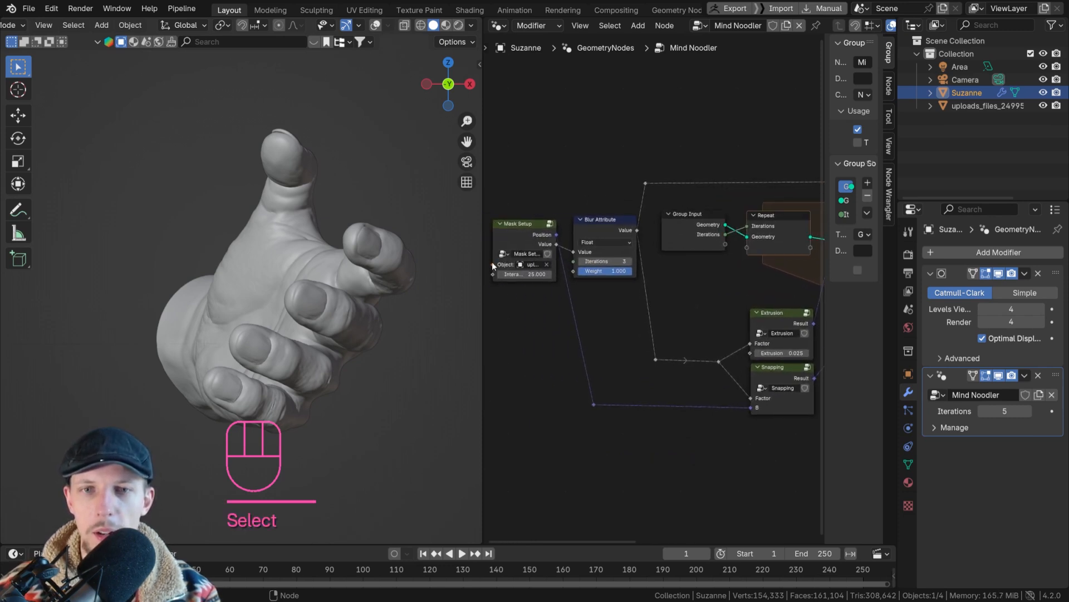
pyautogui.moveTo(493, 265); pyautogui.dragTo(602, 246)
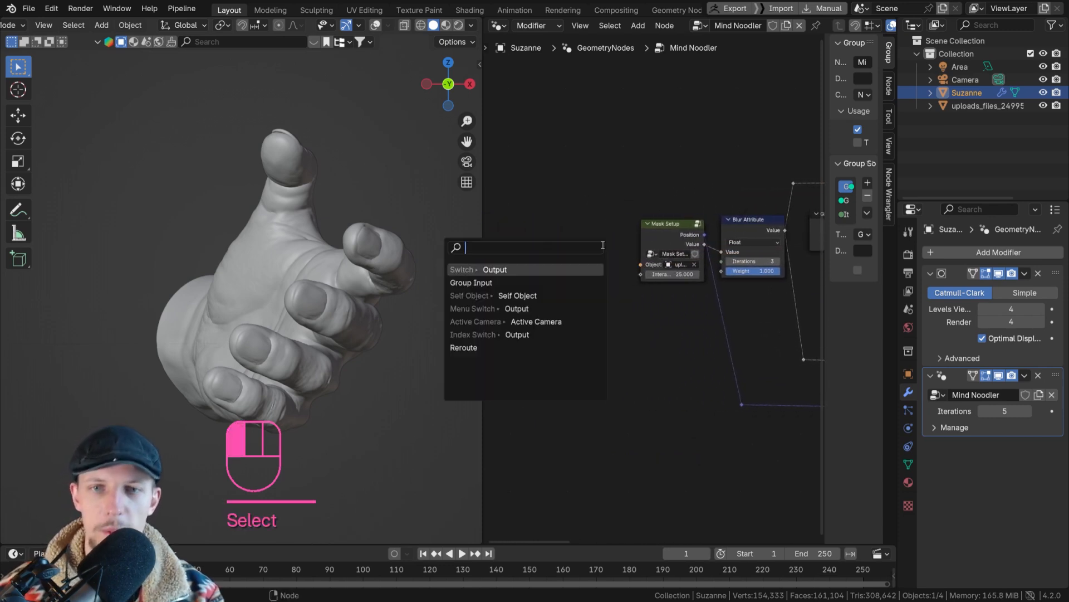
pyautogui.write('gorup')
pyautogui.press('Return')
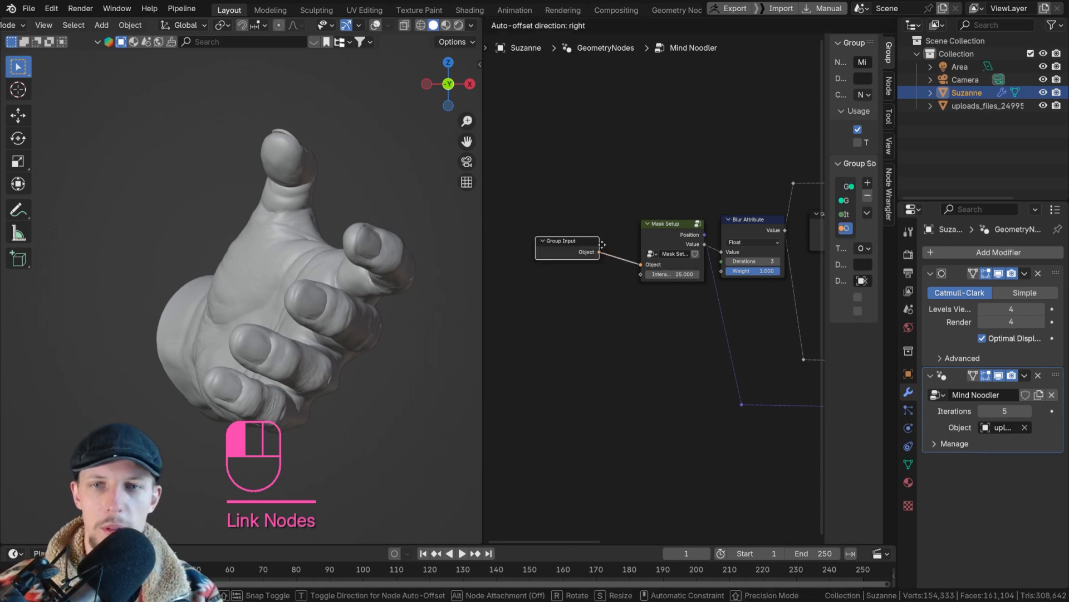
pyautogui.click(602, 247)
pyautogui.hotkey('ctrl', 'h')
pyautogui.scroll(1, 584, 257)
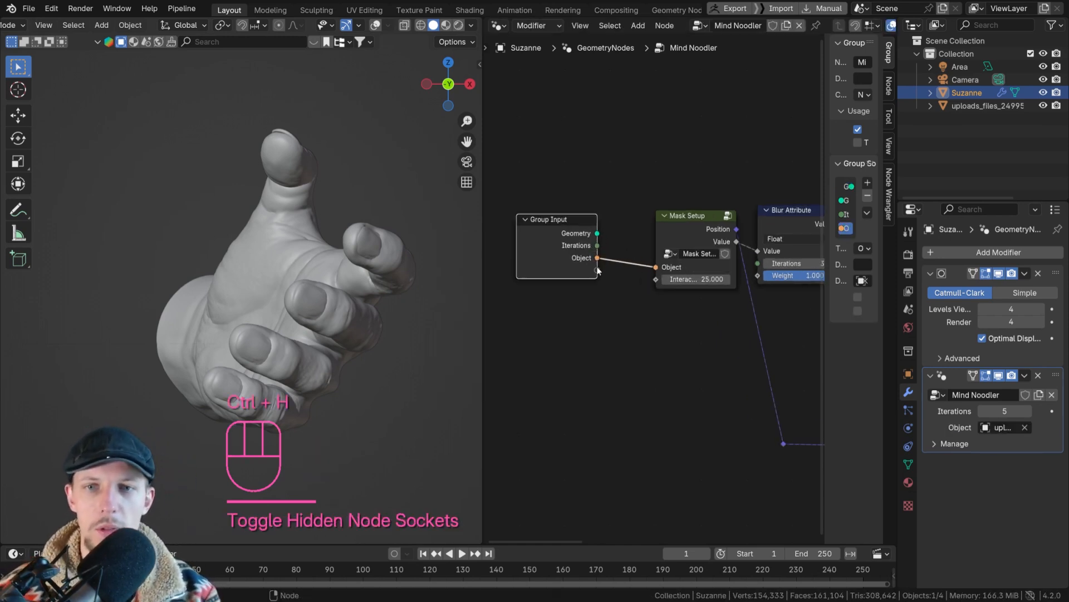
# Expose Mask Setup's Interaction Range and the Blur Attribute node's Iterations through the new Group Input node
pyautogui.moveTo(598, 270); pyautogui.dragTo(656, 279)
pyautogui.scroll(-2, 739, 278)
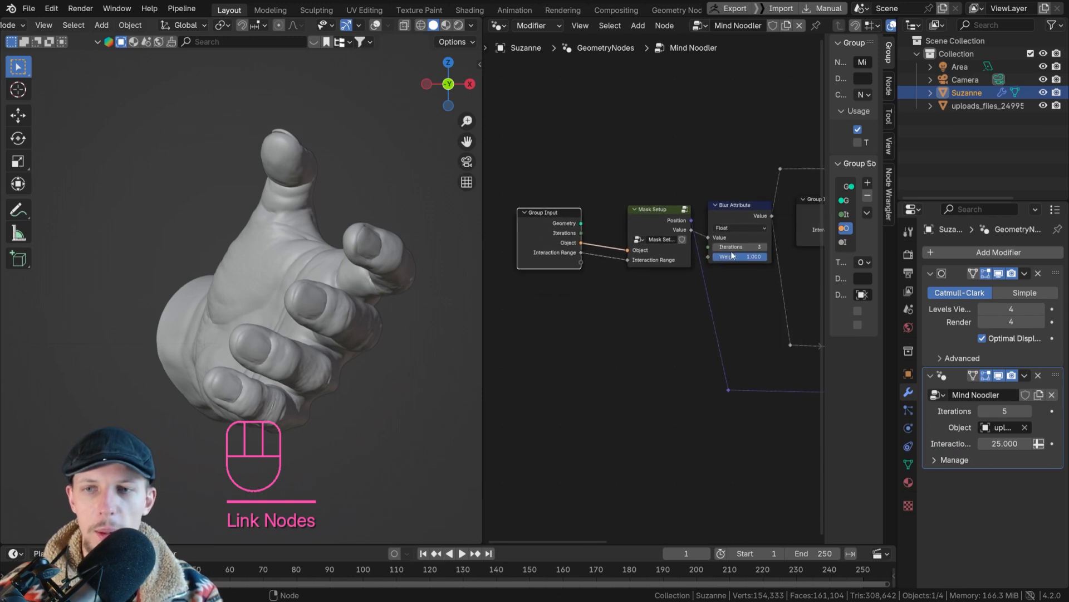
pyautogui.scroll(2, 704, 246)
pyautogui.moveTo(704, 246); pyautogui.dragTo(557, 267)
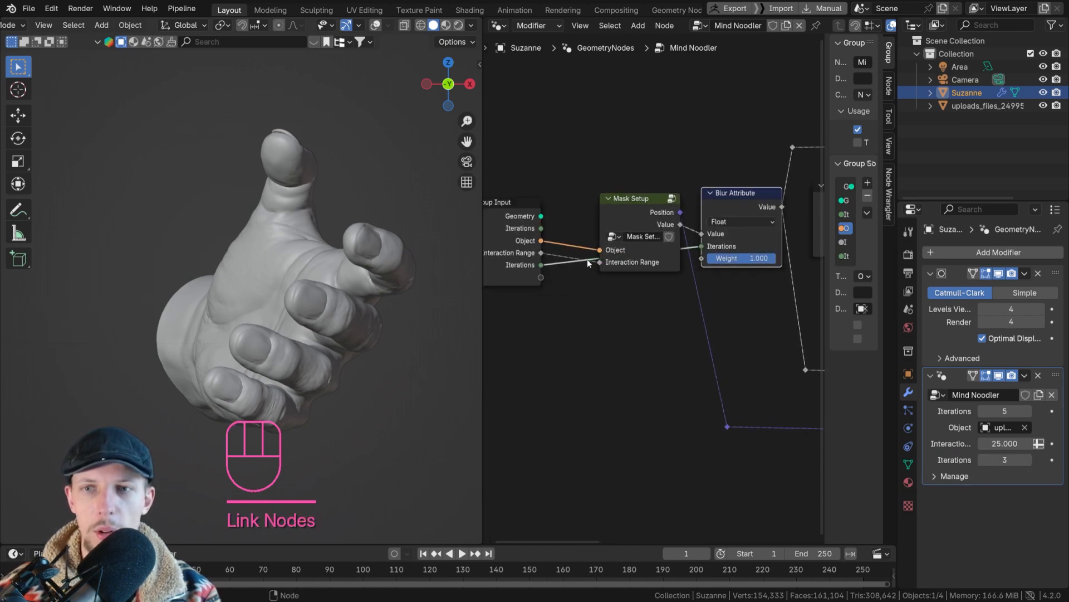
# Widen the sidebar and rename the last Iterations group socket to "Initial Blur Iterations"
pyautogui.moveTo(825, 282); pyautogui.dragTo(736, 281)
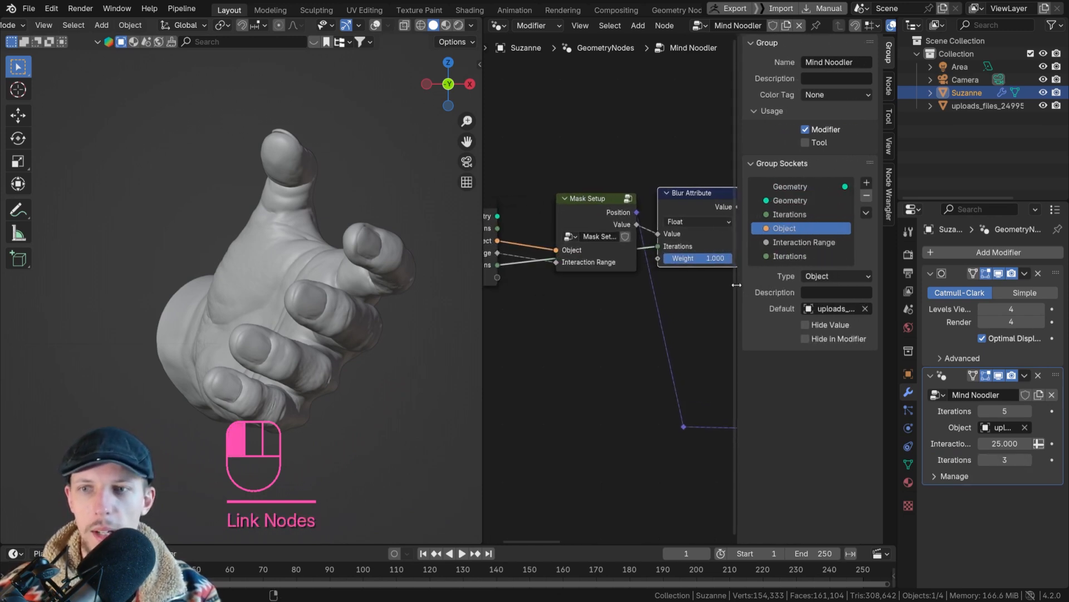
pyautogui.doubleClick(783, 256)
pyautogui.write('Initial')
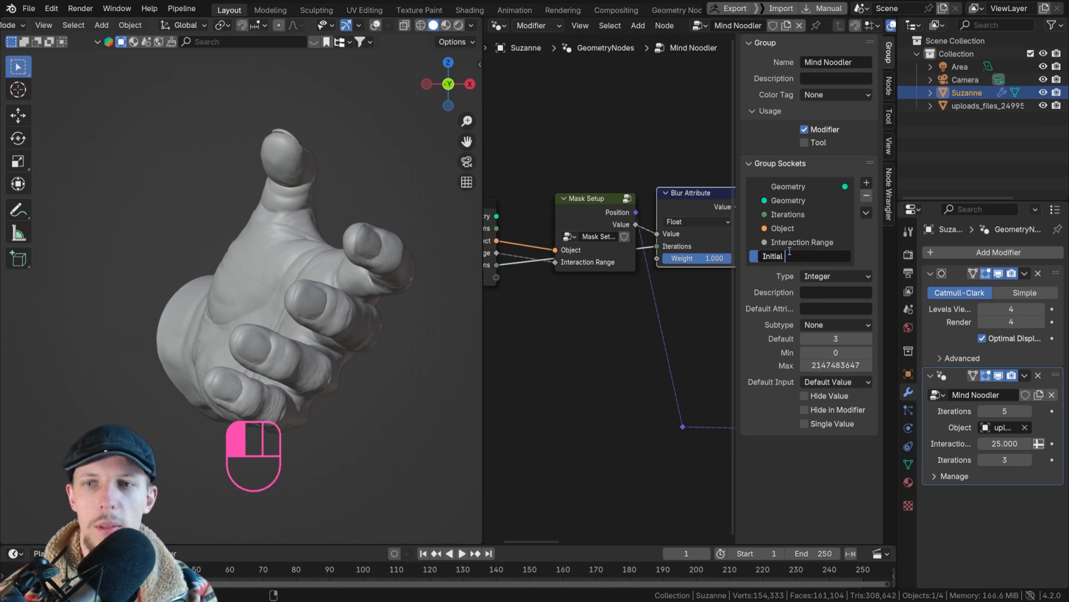
pyautogui.write(' Blur Iterations')
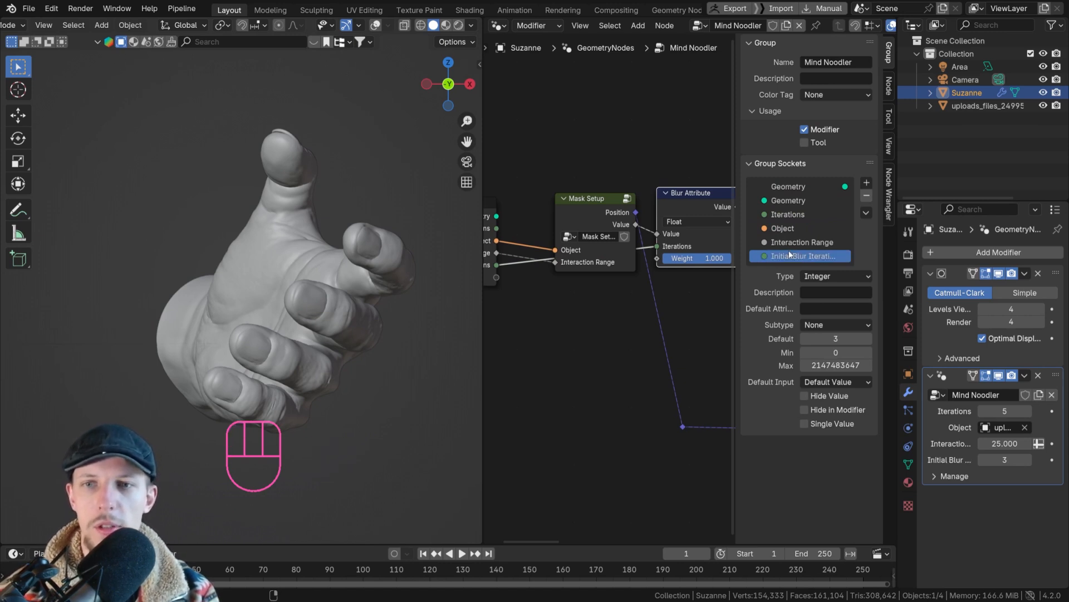
pyautogui.press('Return')
# Rename the Repeat zone's Iterations group socket to "Repetitions"
pyautogui.scroll(-3, 598, 223)
pyautogui.moveTo(656, 231); pyautogui.dragTo(547, 223, button='middle')
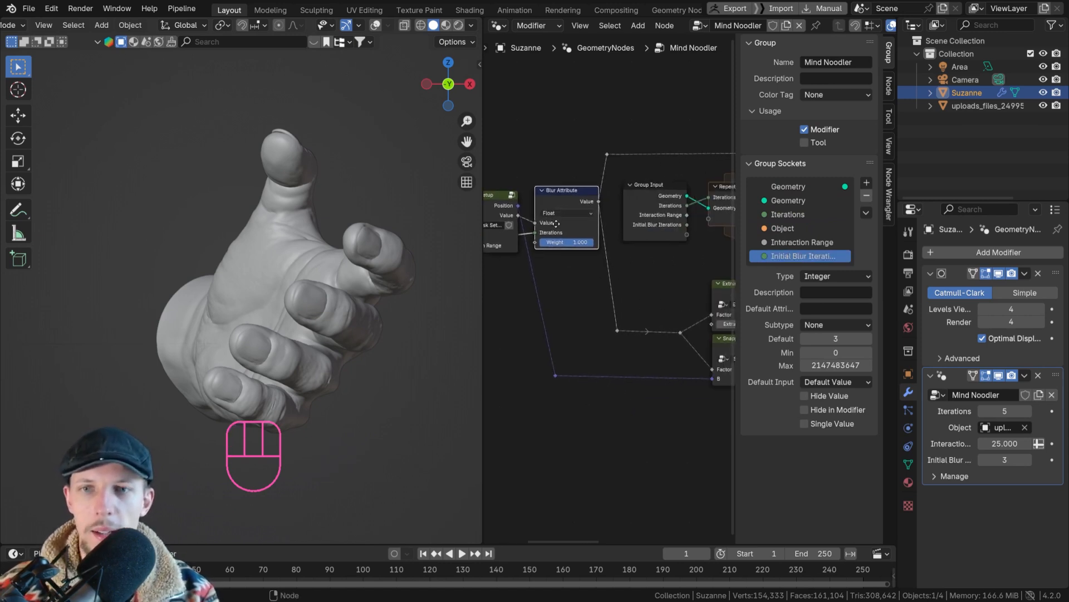
pyautogui.moveTo(626, 215); pyautogui.dragTo(586, 216, button='middle')
pyautogui.moveTo(671, 197); pyautogui.dragTo(630, 206, button='middle')
pyautogui.scroll(2, 631, 205)
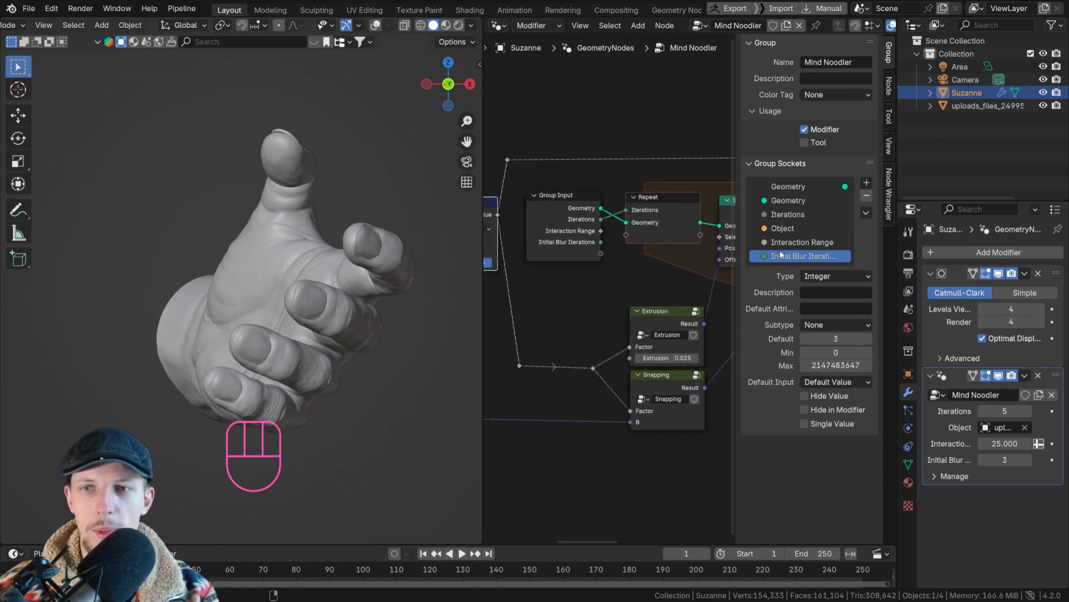
pyautogui.doubleClick(786, 215)
pyautogui.write('Rep')
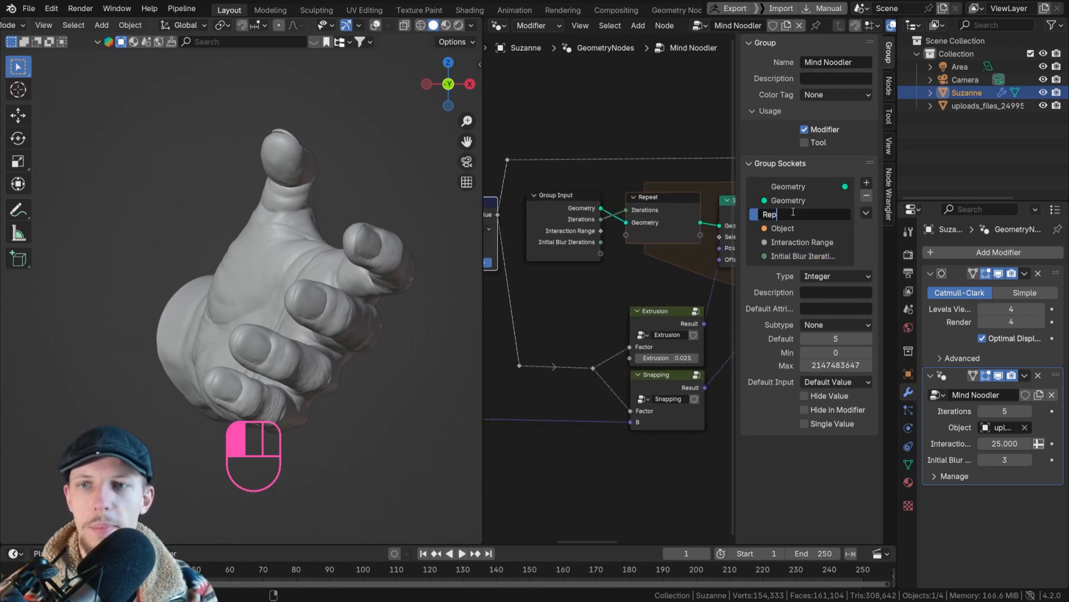
pyautogui.write('etitions')
pyautogui.press('Return')
# Expose the Extrusion node's Extrusion value as an input of the Mind Noodler group
pyautogui.scroll(-1, 660, 272)
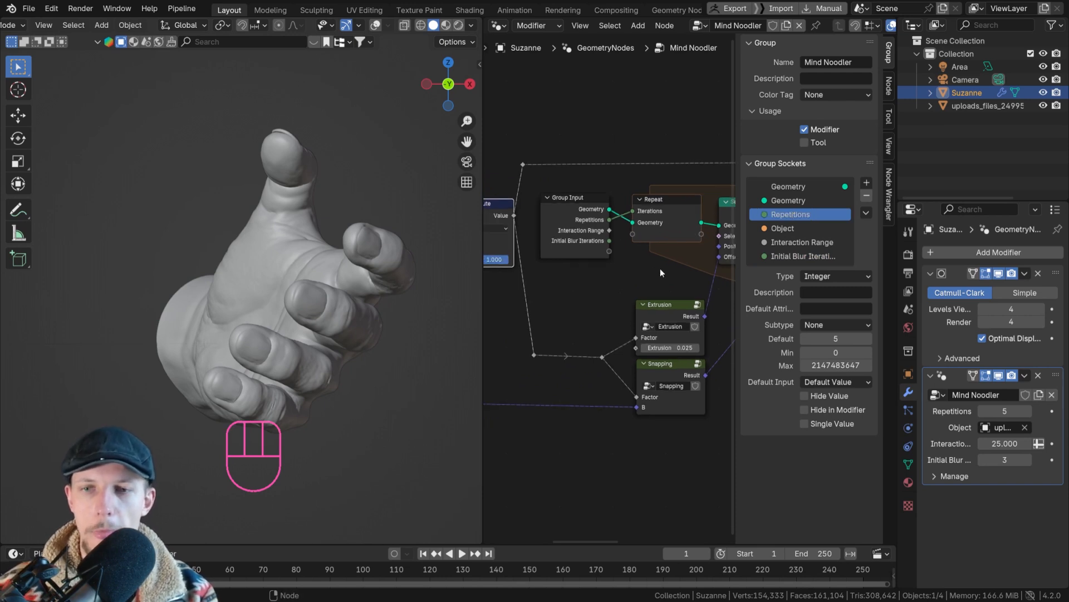
pyautogui.moveTo(648, 312); pyautogui.dragTo(684, 267, button='middle')
pyautogui.moveTo(670, 302); pyautogui.dragTo(645, 207)
# Look through the node tree and inside the Mask Setup group for further values worth exposing, and return to the Mind Noodler tree
pyautogui.scroll(-4, 653, 253)
pyautogui.moveTo(672, 254); pyautogui.dragTo(562, 249, button='middle')
pyautogui.moveTo(658, 237)
pyautogui.mouseDown(button='middle')
pyautogui.moveTo(592, 241)
pyautogui.moveTo(481, 223)
pyautogui.moveTo(623, 228)
pyautogui.mouseUp(button='middle')
pyautogui.moveTo(489, 215); pyautogui.dragTo(643, 234, button='middle')
pyautogui.moveTo(559, 235); pyautogui.dragTo(647, 250, button='middle')
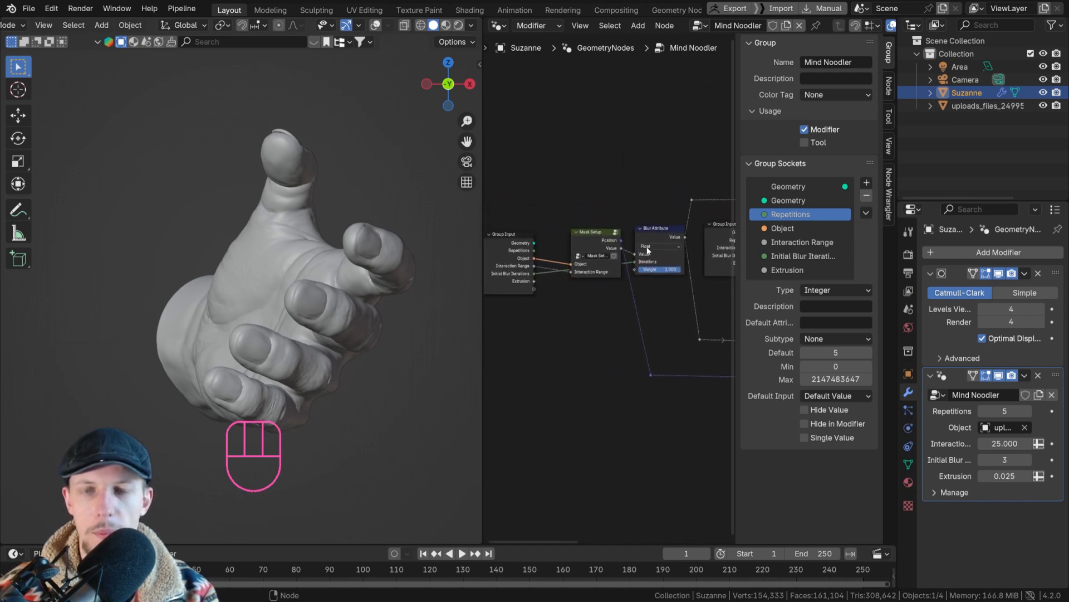
pyautogui.moveTo(596, 239); pyautogui.dragTo(580, 236)
pyautogui.scroll(5, 580, 237)
pyautogui.moveTo(580, 237); pyautogui.dragTo(510, 239, button='middle')
pyautogui.moveTo(657, 252); pyautogui.dragTo(802, 237, button='middle')
pyautogui.press('Tab')
pyautogui.scroll(-4, 624, 238)
pyautogui.moveTo(708, 236); pyautogui.dragTo(547, 237, button='middle')
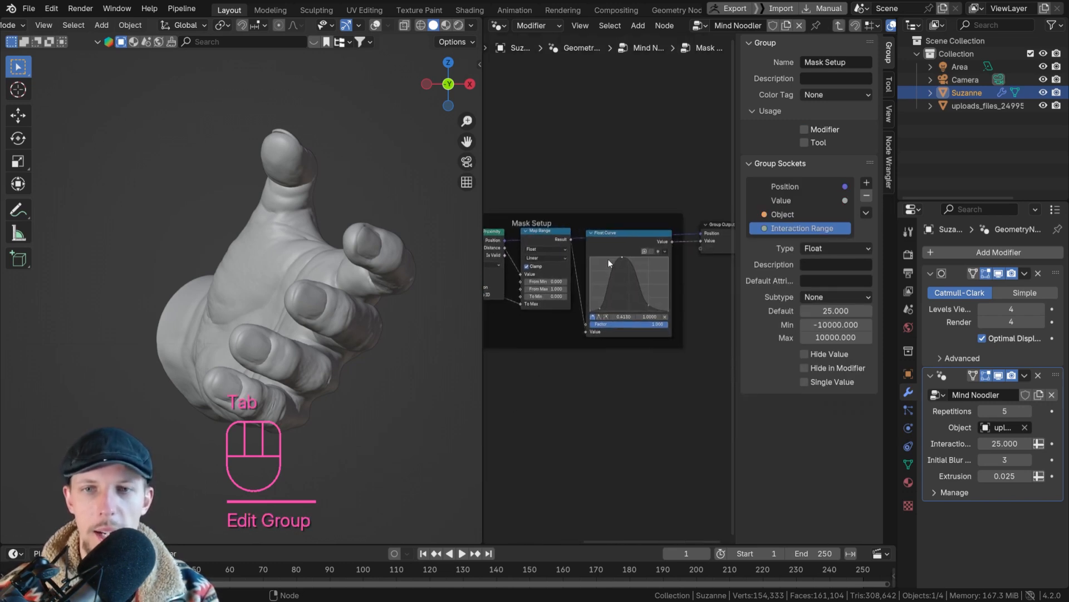
pyautogui.click(615, 241)
pyautogui.rightClick(600, 195)
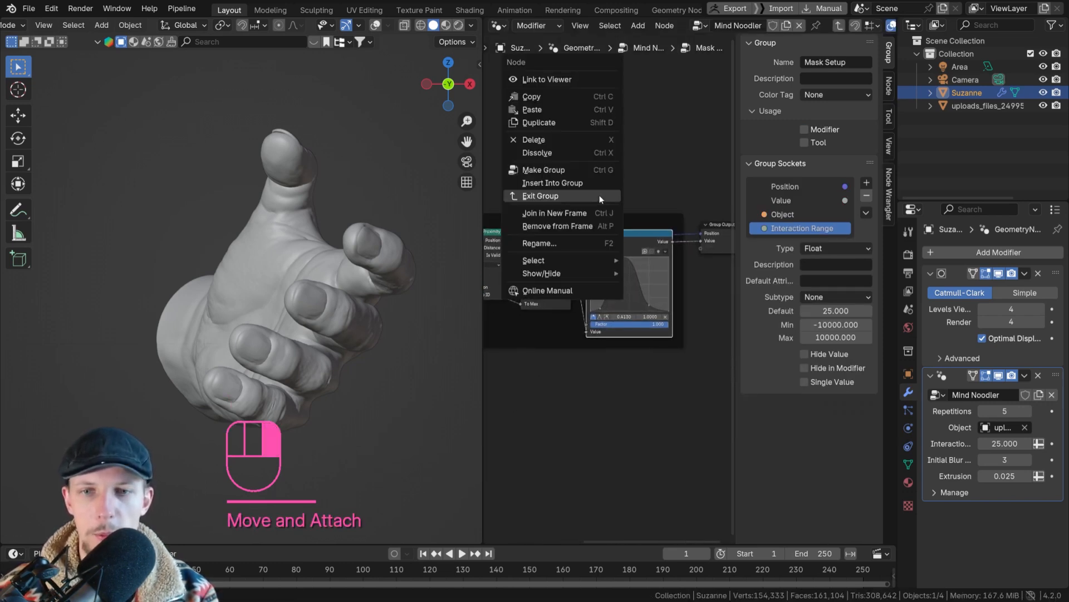
pyautogui.click(600, 195)
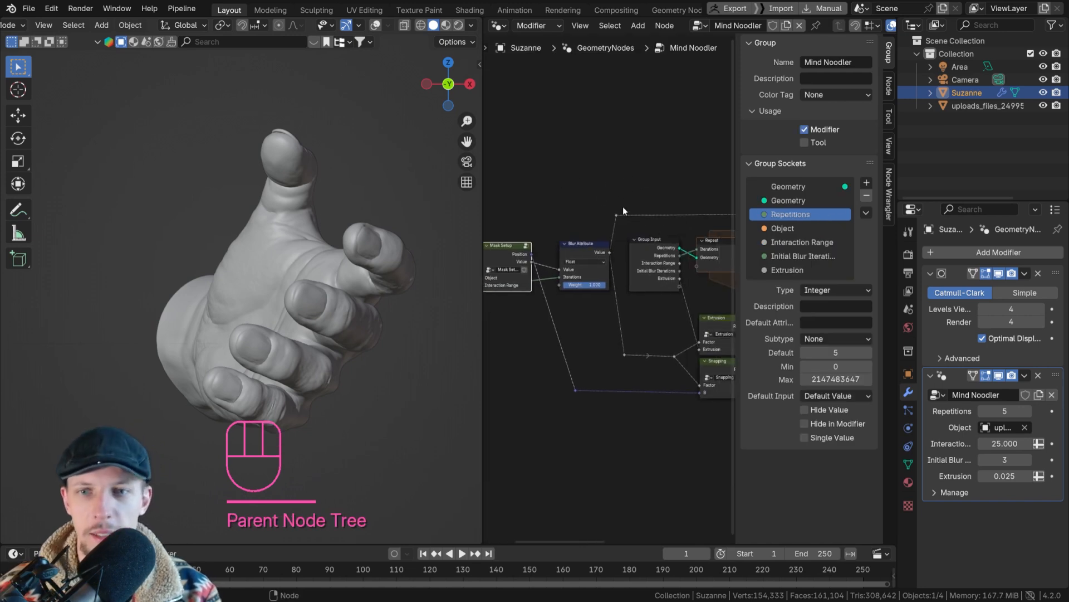
# Inspect the contents of the Extrusion and Snapping groups in turn, returning to the Mind Noodler tree after each
pyautogui.click(597, 299)
pyautogui.press('Tab')
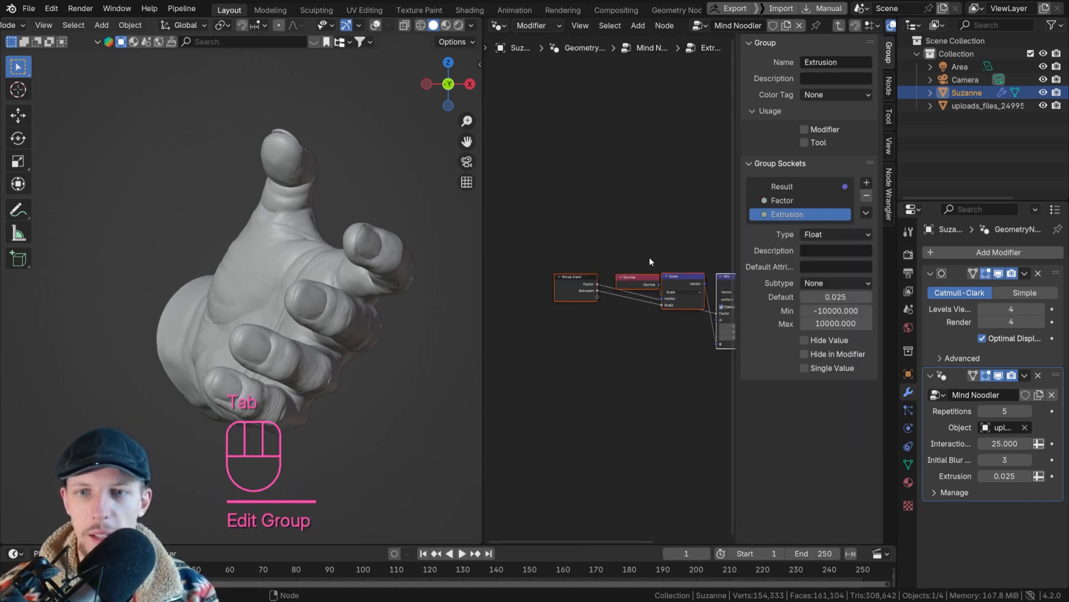
pyautogui.scroll(3, 661, 252)
pyautogui.rightClick(599, 244)
pyautogui.click(600, 244)
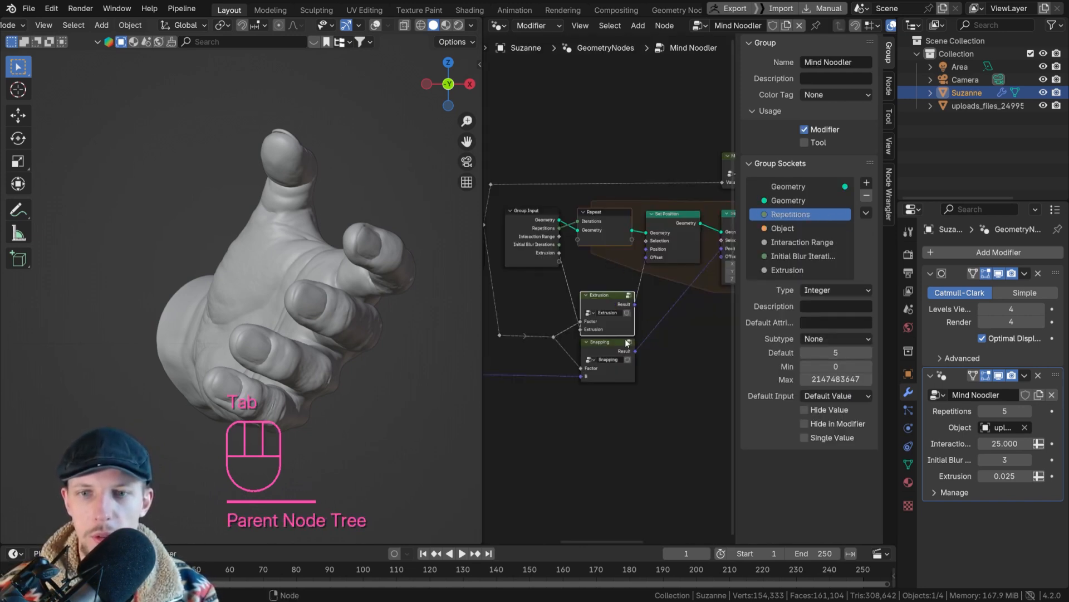
pyautogui.click(618, 340)
pyautogui.press('Tab')
pyautogui.scroll(-4, 629, 322)
pyautogui.moveTo(656, 310); pyautogui.dragTo(650, 309, button='middle')
pyautogui.rightClick(623, 271)
pyautogui.click(624, 272)
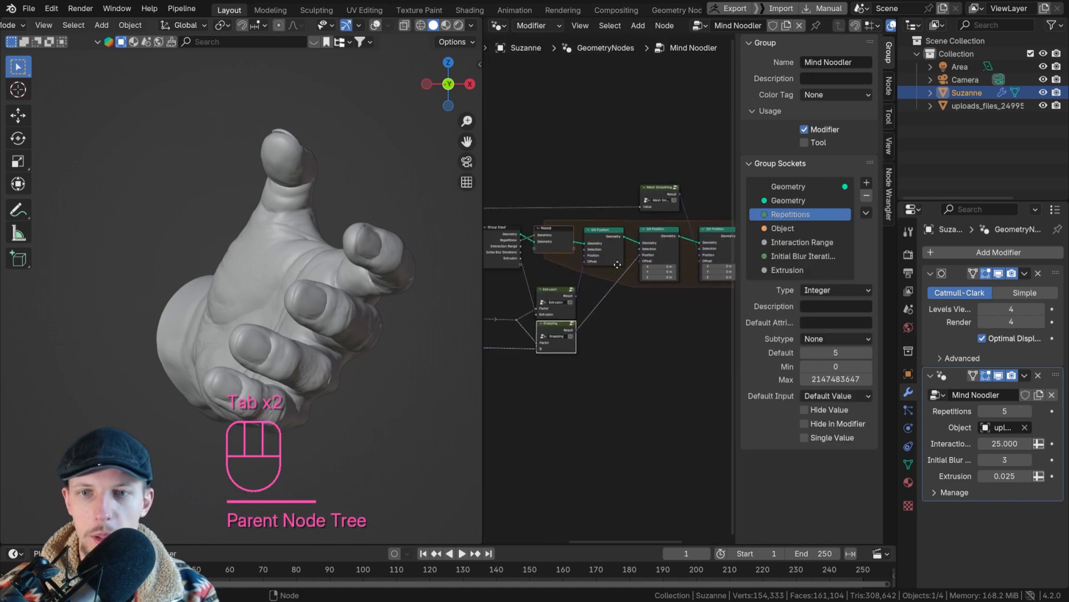
# Expose the Blur Attribute's Iterations inside the Mesh Smoothing group as a group input, and return to the Mind Noodler tree
pyautogui.click(523, 214)
pyautogui.scroll(2, 600, 239)
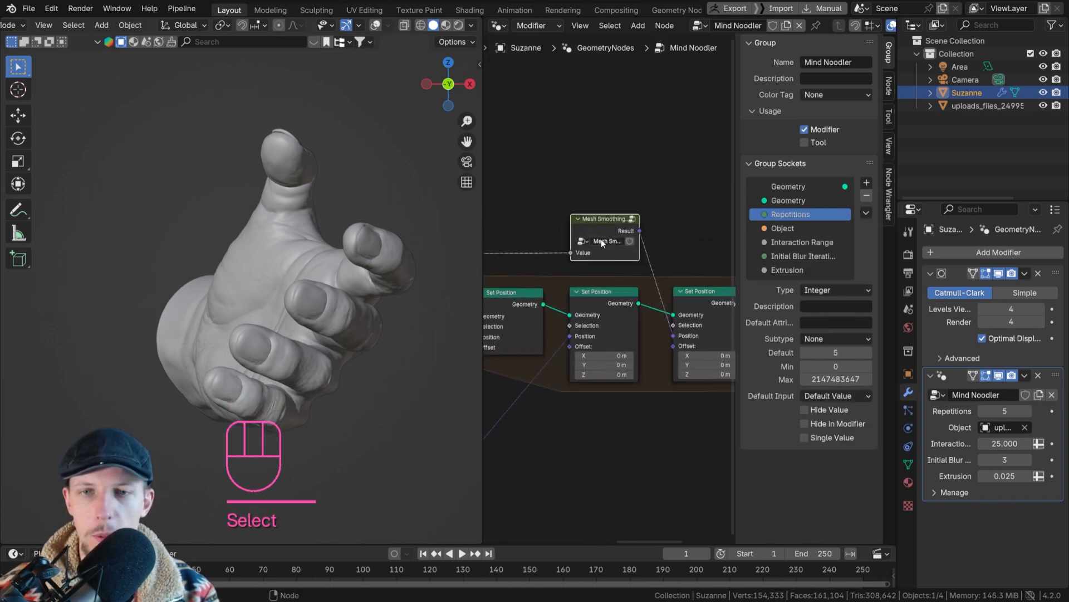
pyautogui.press('Tab')
pyautogui.scroll(3, 586, 262)
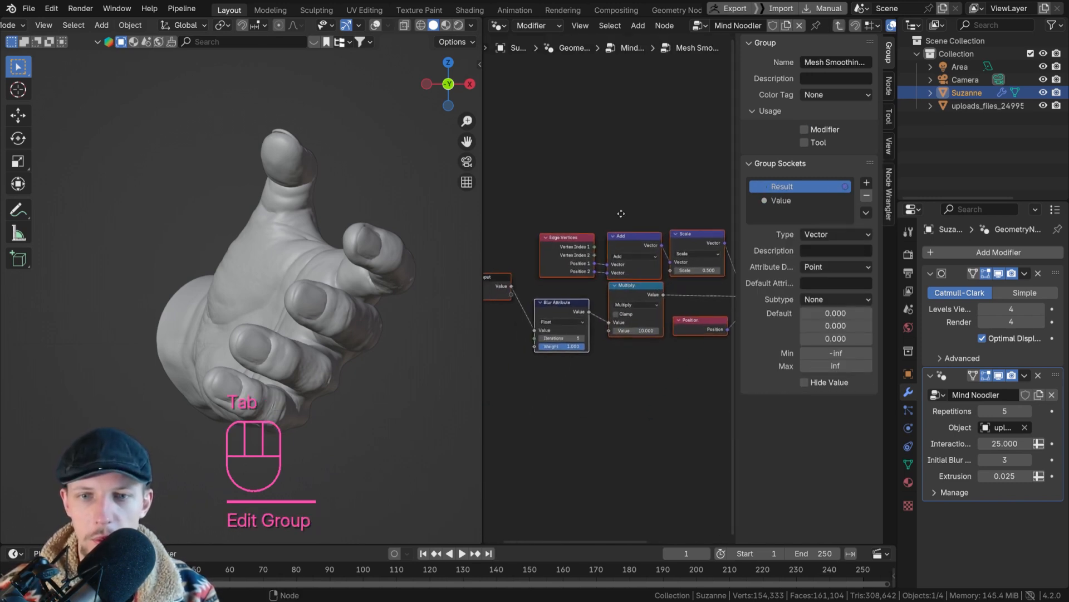
pyautogui.moveTo(577, 305); pyautogui.dragTo(574, 306)
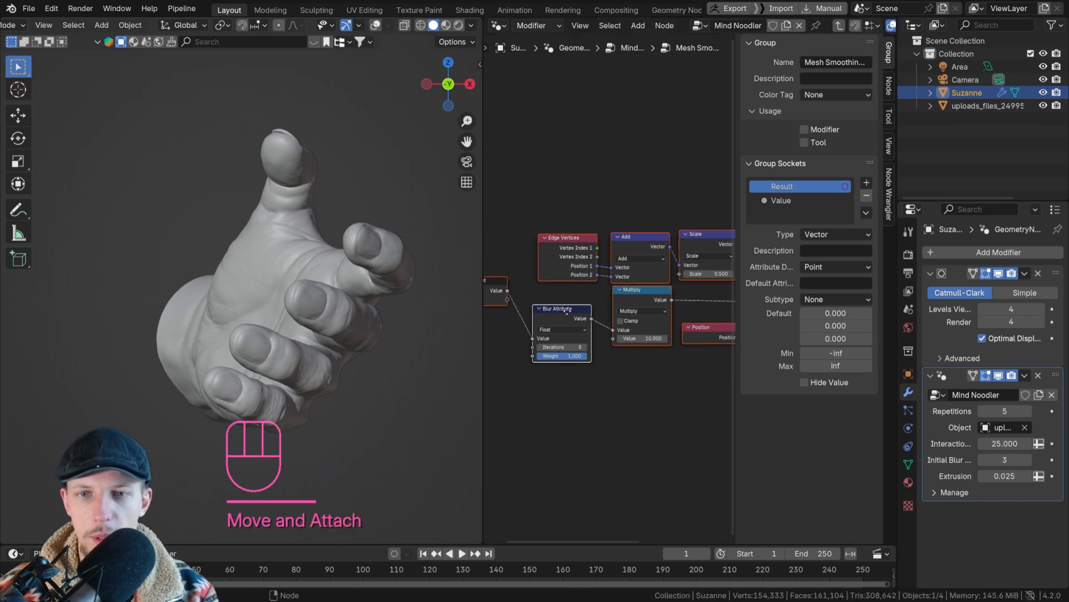
pyautogui.moveTo(519, 288); pyautogui.dragTo(561, 278, button='middle')
pyautogui.click(562, 284)
pyautogui.scroll(4, 564, 317)
pyautogui.moveTo(583, 341); pyautogui.dragTo(548, 277)
pyautogui.rightClick(557, 225)
pyautogui.click(559, 226)
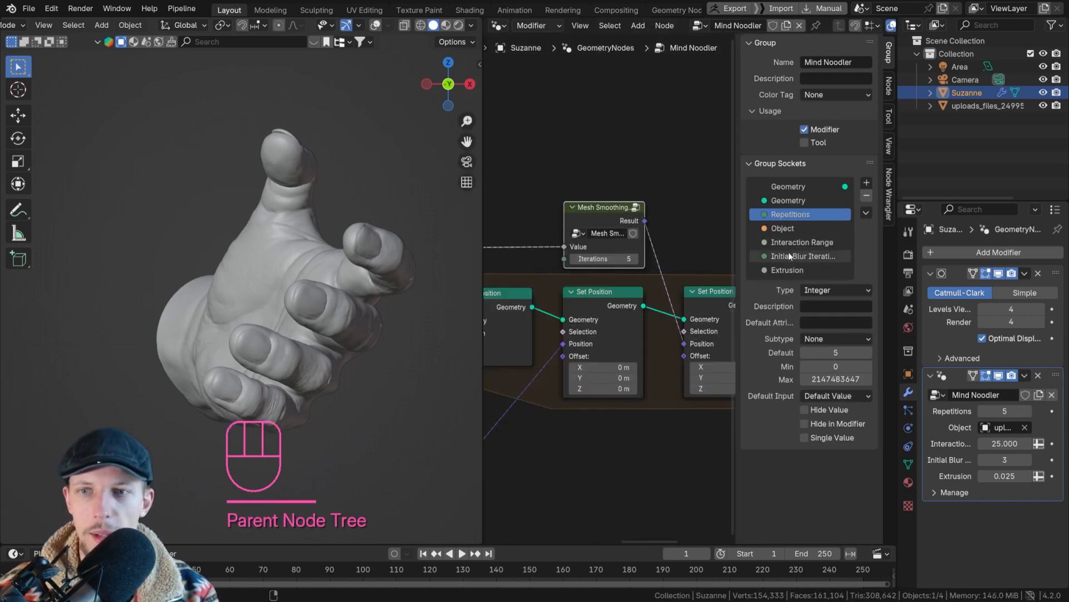
# Link Mesh Smoothing's Iterations to a new Mind Noodler group input and name that socket "Mesh Smoothing Blur"
pyautogui.moveTo(656, 274); pyautogui.dragTo(693, 241, button='middle')
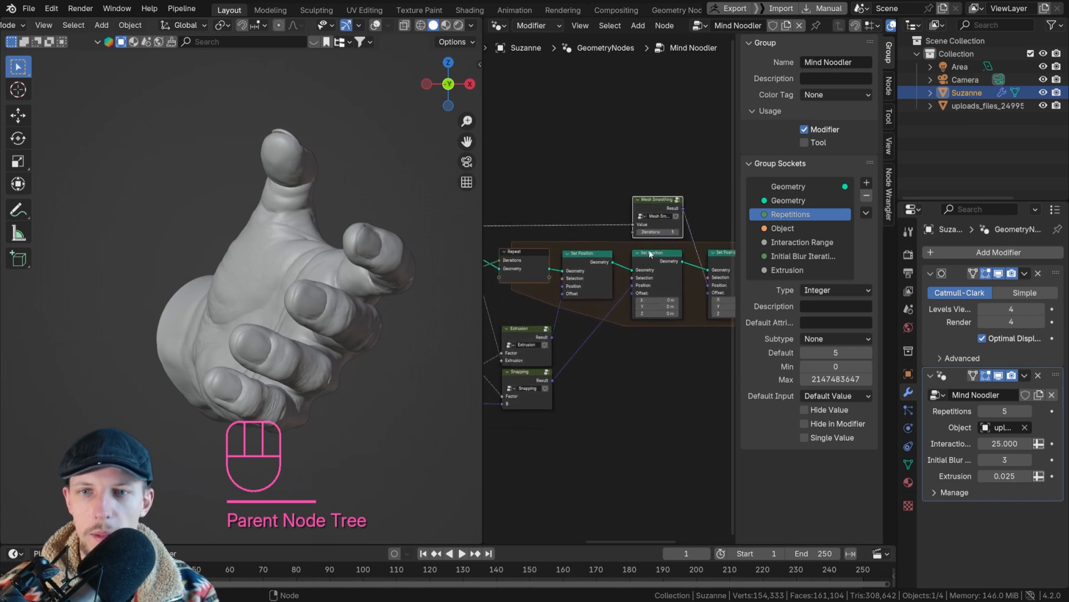
pyautogui.moveTo(634, 232); pyautogui.dragTo(701, 294)
pyautogui.doubleClick(795, 285)
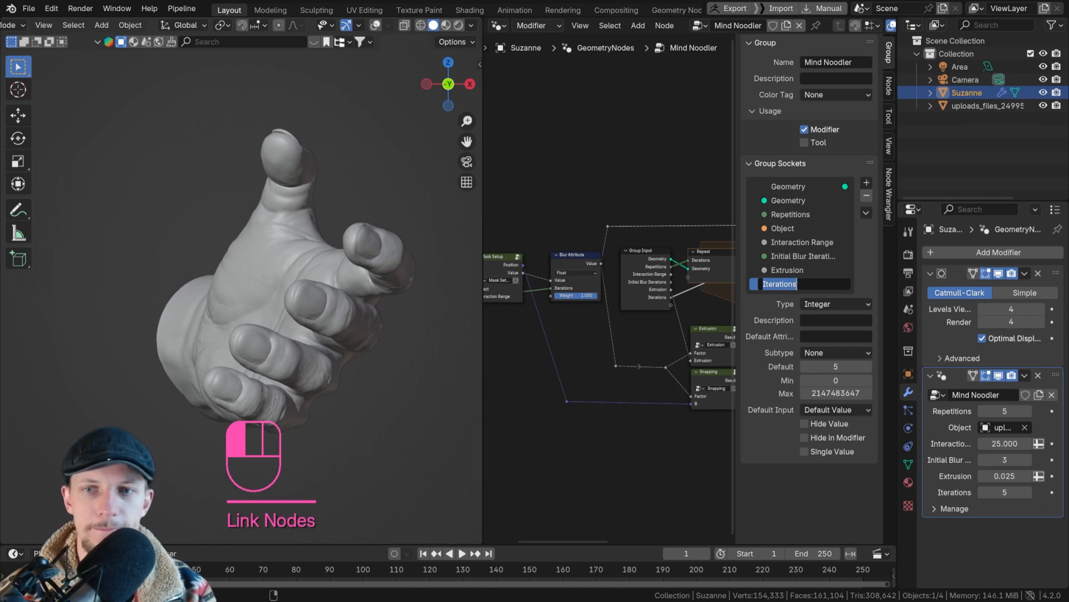
pyautogui.write('Mesh Smoothin')
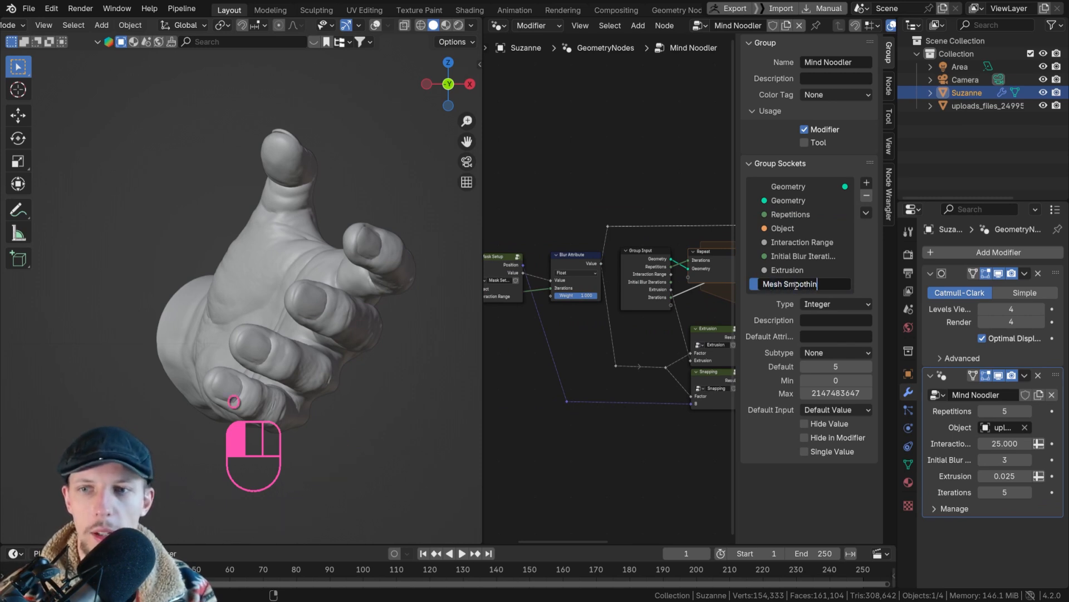
pyautogui.write('g Bl')
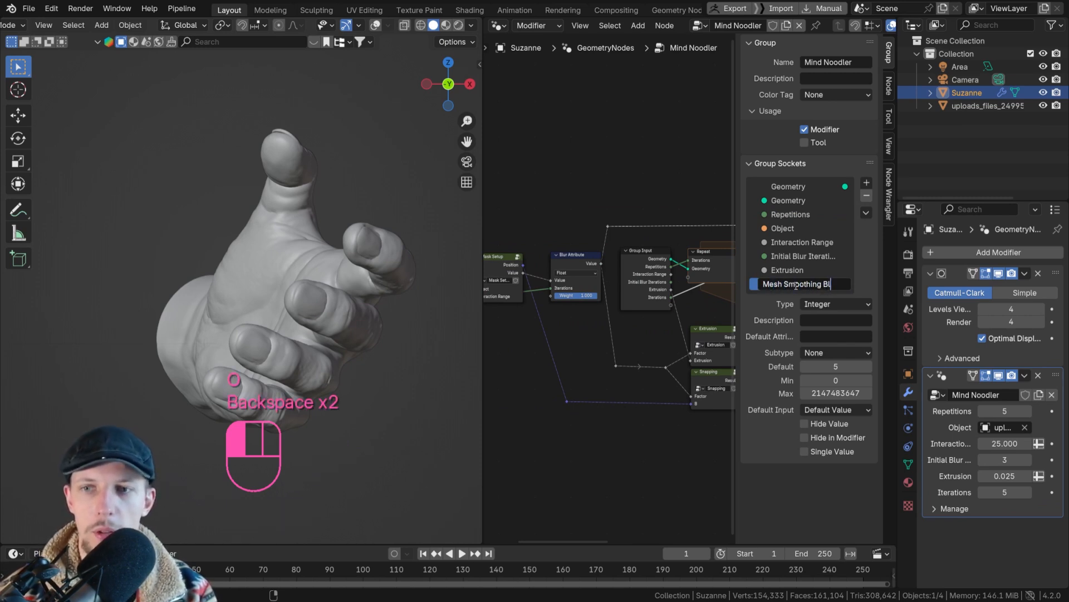
pyautogui.write('ur')
pyautogui.press('Return')
# Move the Object and Interaction Range sockets above Repetitions in the group socket list
pyautogui.click(791, 228)
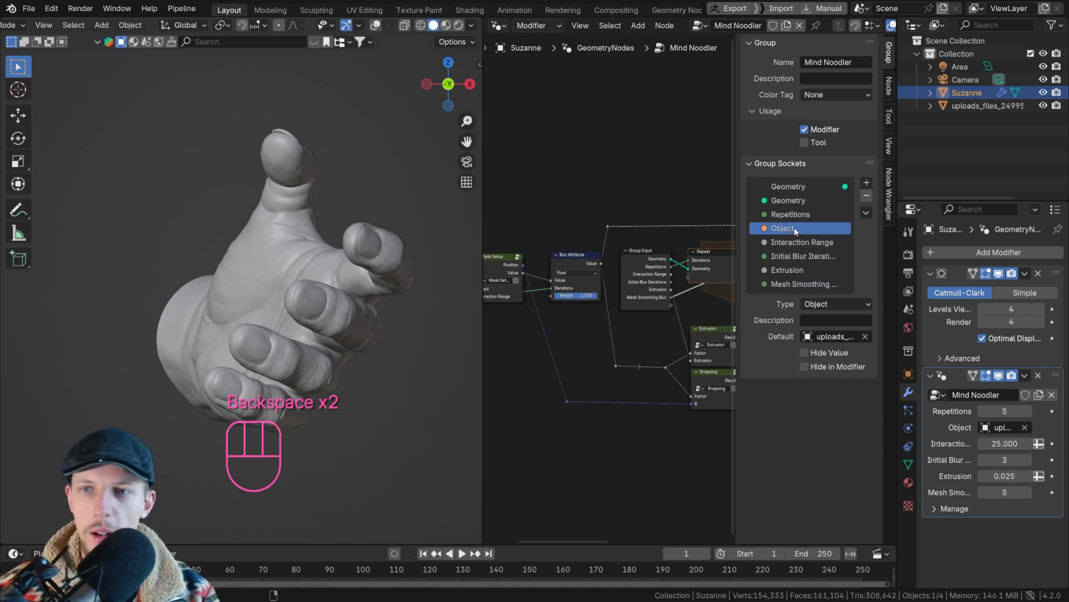
pyautogui.moveTo(794, 228)
pyautogui.mouseDown()
pyautogui.moveTo(796, 210)
pyautogui.moveTo(805, 226)
pyautogui.mouseUp()
pyautogui.click(804, 243)
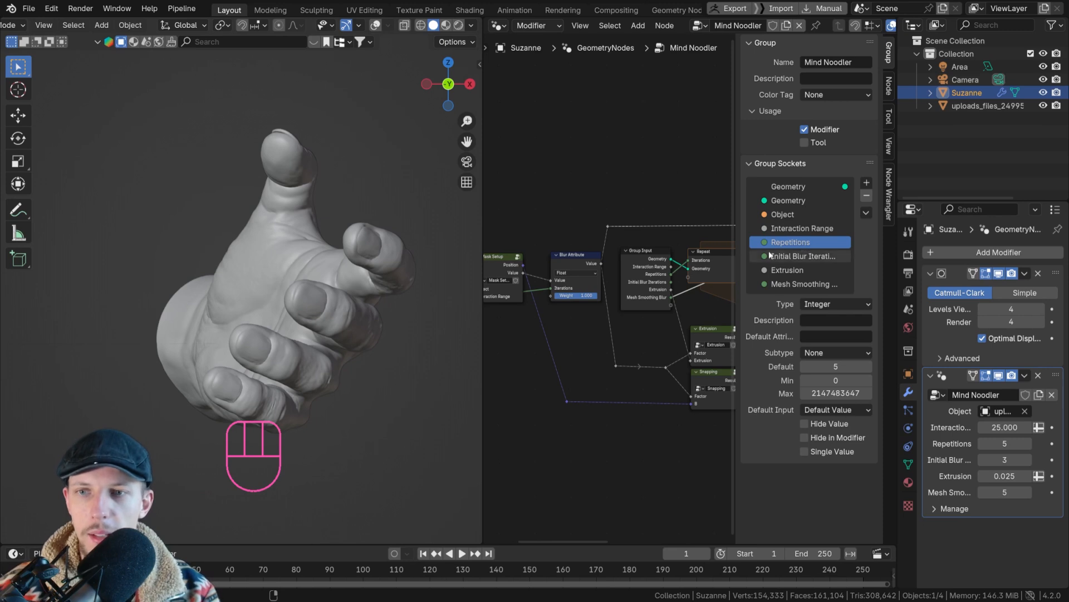
# Rename the Repetitions socket to "Repeat Zone Repetitions" and move the Extrusion socket directly above it
pyautogui.doubleClick(785, 243)
pyautogui.write('Repeat Zone')
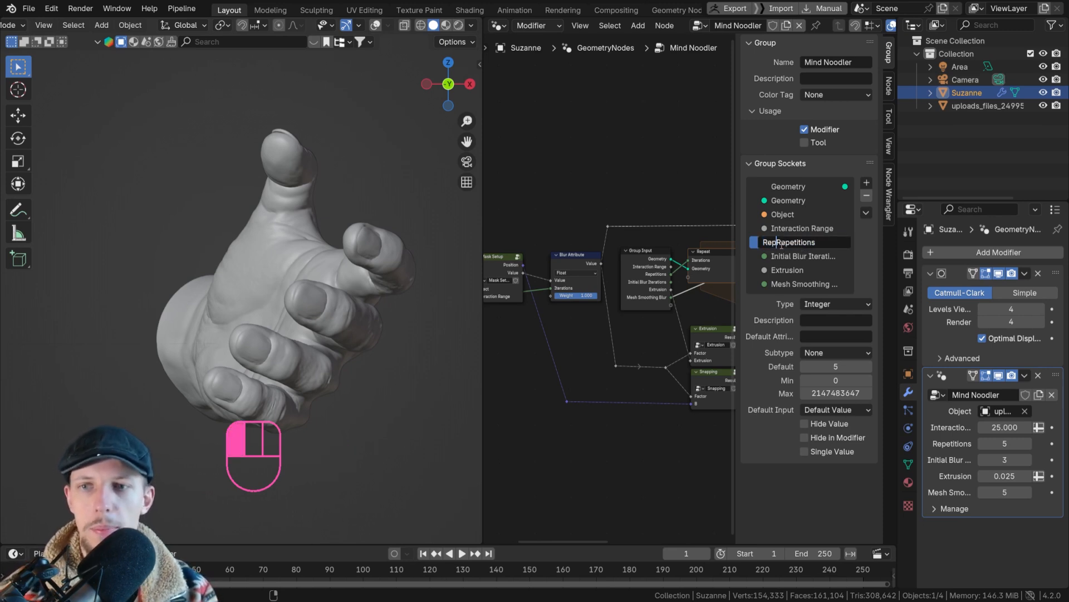
pyautogui.press('Return')
pyautogui.click(777, 256)
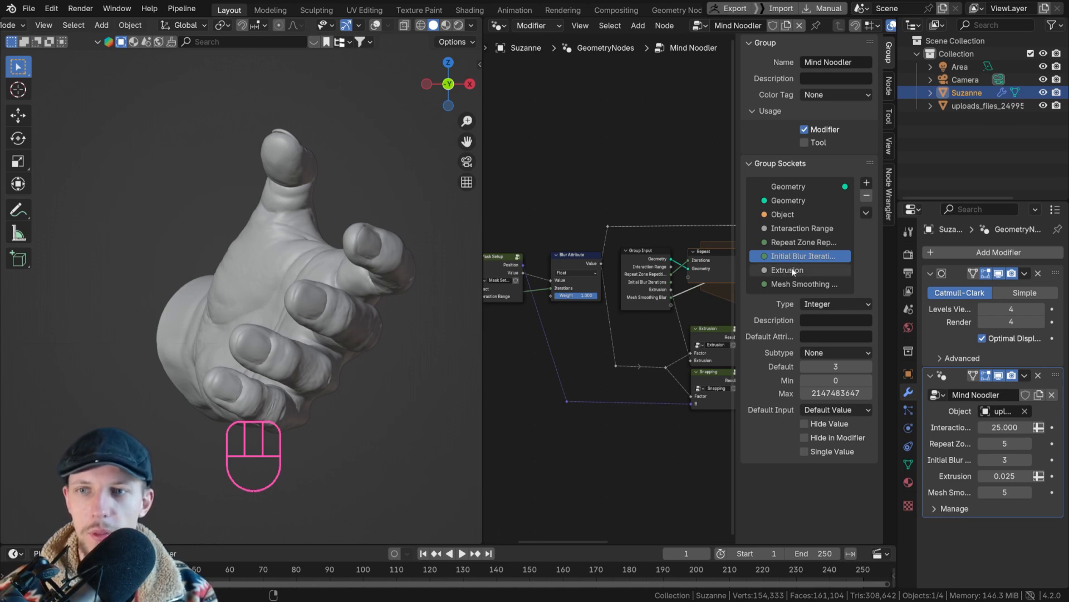
pyautogui.moveTo(792, 271); pyautogui.dragTo(817, 246)
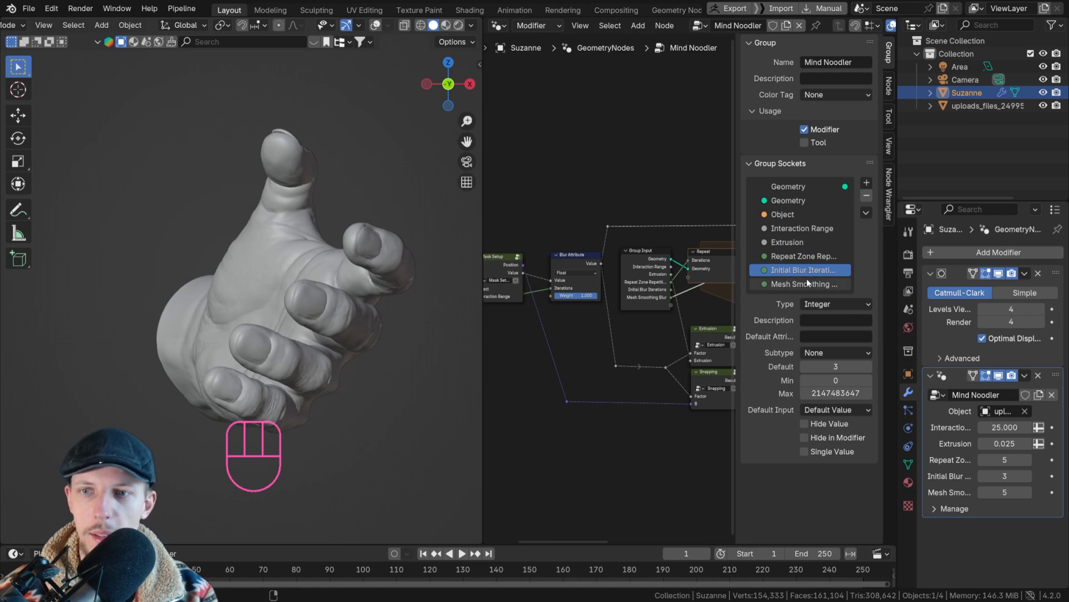
pyautogui.click(796, 256)
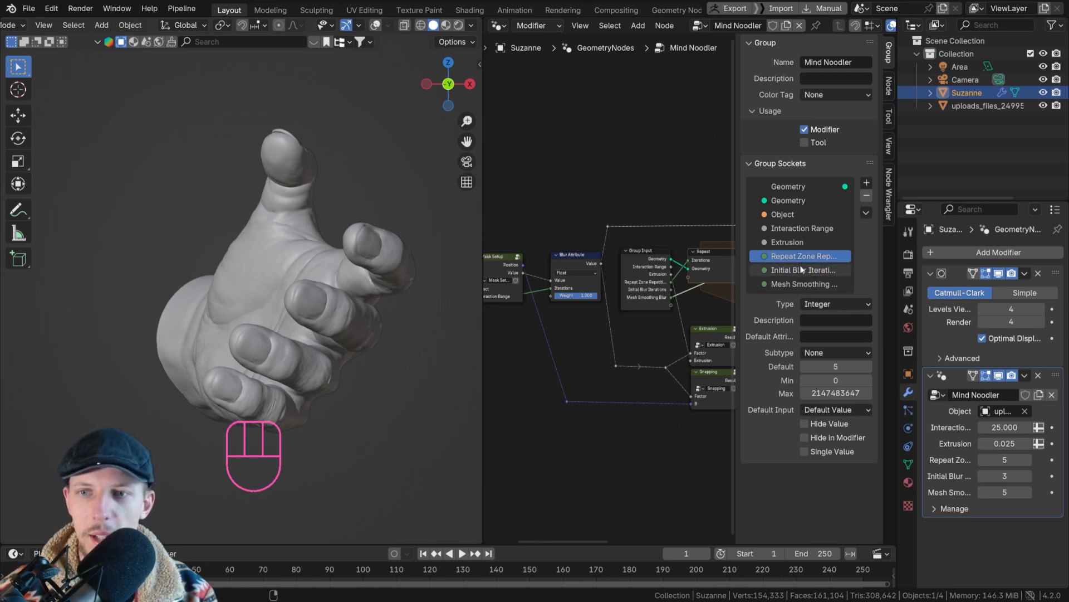
# Save the wiggler.blend file
pyautogui.scroll(-3, 655, 282)
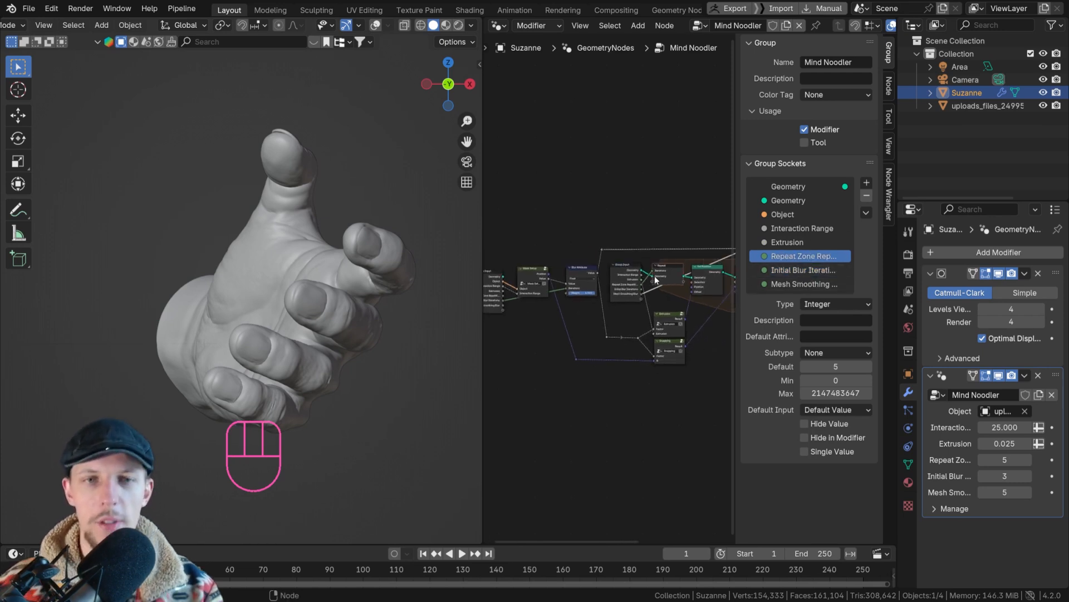
pyautogui.hotkey('ctrl', 's')
pyautogui.keyDown('ctrl'); pyautogui.scroll(-5, 613, 262); pyautogui.keyUp('ctrl')
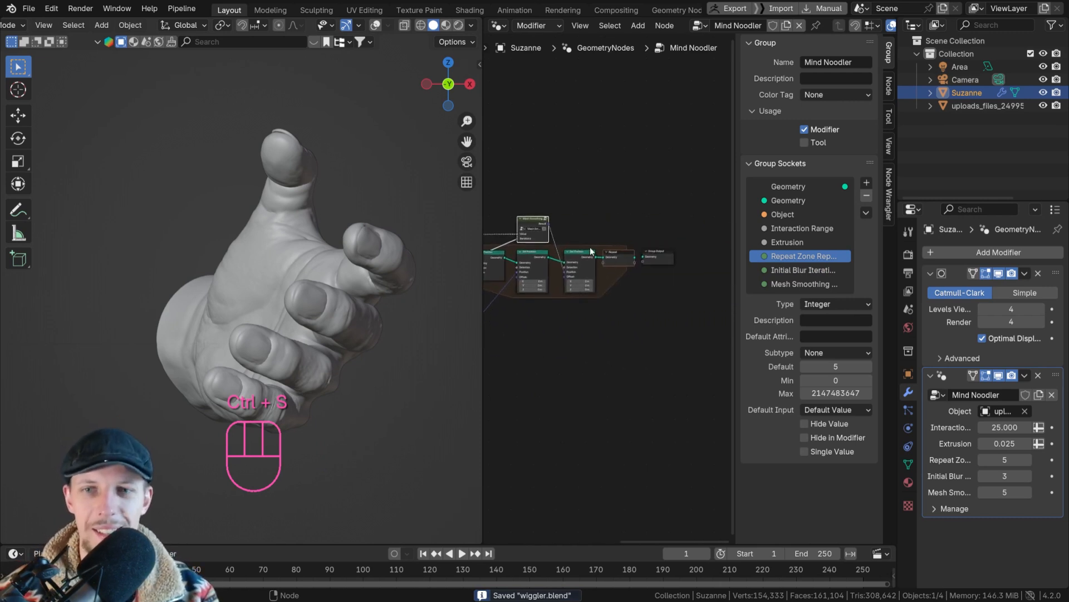
# Clear the default object of the Mind Noodler group's Object socket
pyautogui.scroll(7, 647, 252)
pyautogui.scroll(-6, 529, 254)
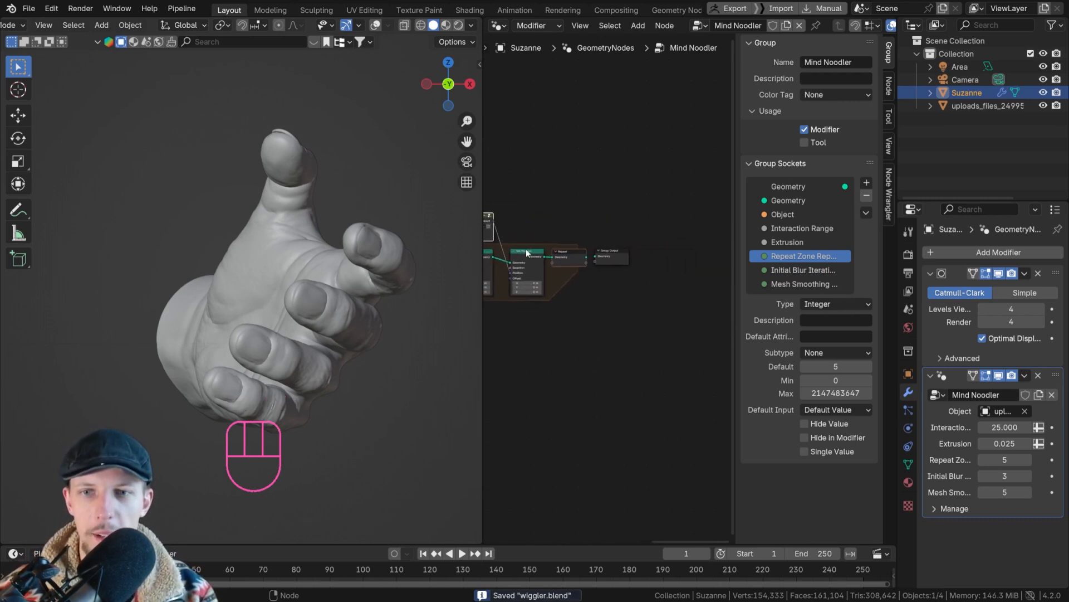
pyautogui.scroll(2, 526, 253)
pyautogui.click(779, 214)
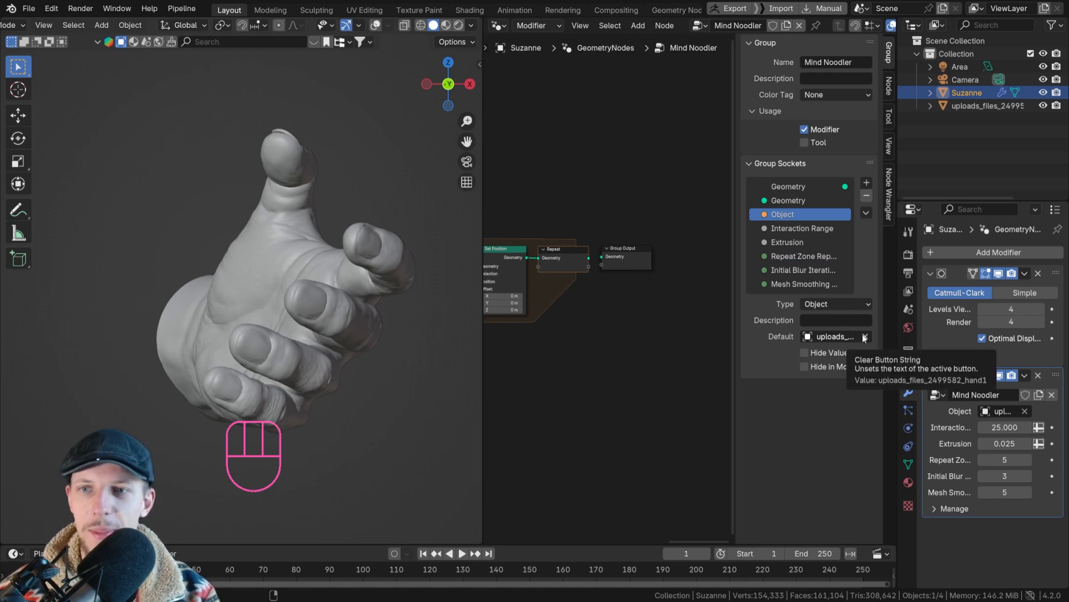
pyautogui.click(867, 336)
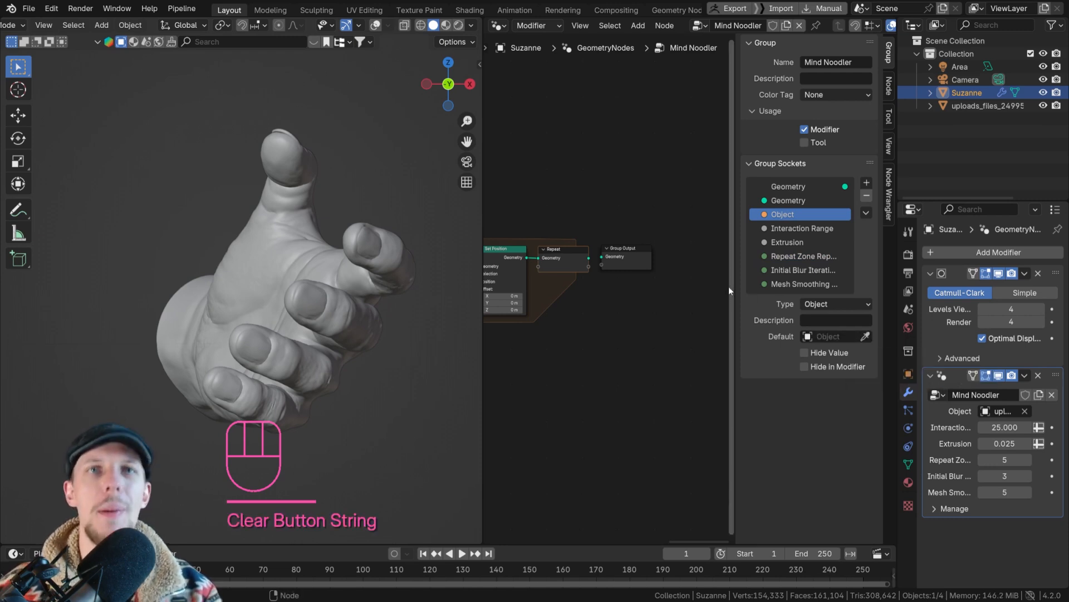
pyautogui.scroll(-3, 608, 288)
pyautogui.moveTo(607, 288); pyautogui.dragTo(560, 282, button='middle')
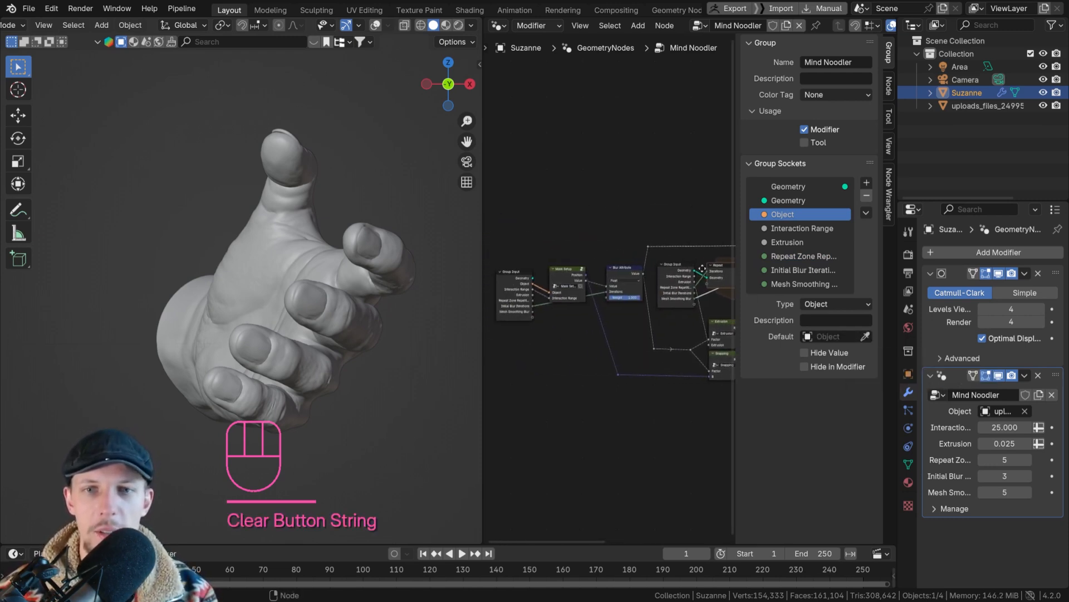
pyautogui.scroll(5, 560, 282)
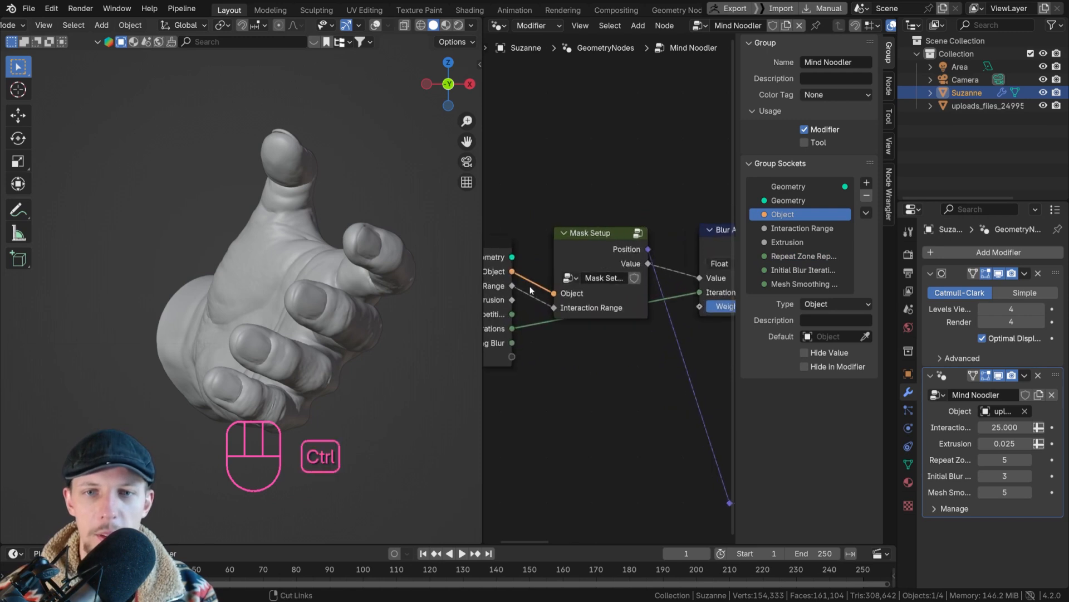
# Cut the Object link into the Mask Setup node, clear the object stored in its Object input and reconnect Group Input's Object socket
pyautogui.keyDown('ctrl'); pyautogui.moveTo(530, 286); pyautogui.dragTo(531, 267, button='right'); pyautogui.keyUp('ctrl')
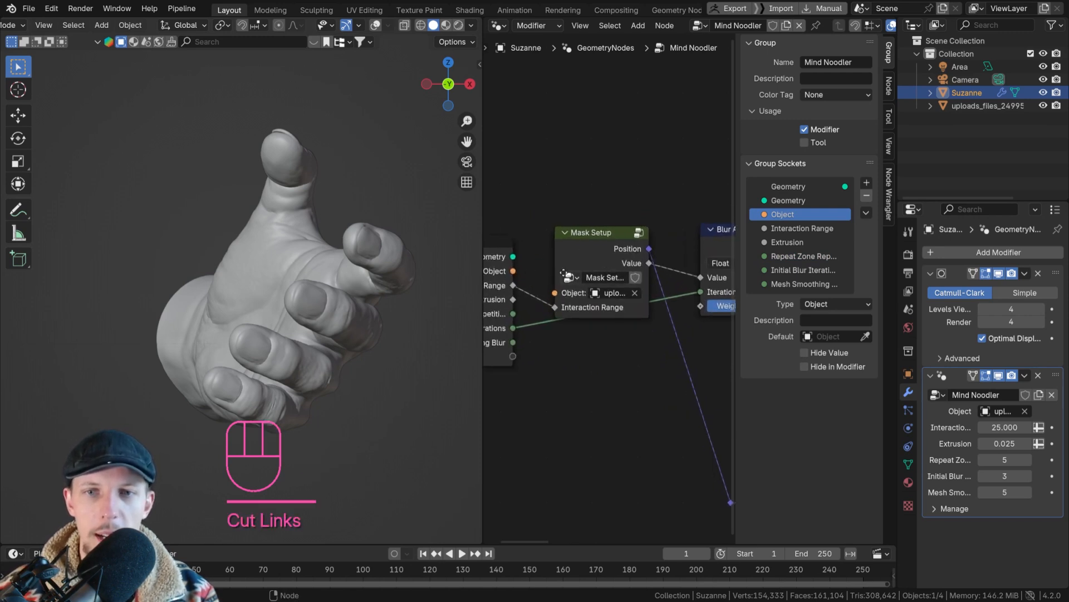
pyautogui.scroll(2, 672, 282)
pyautogui.moveTo(672, 281); pyautogui.dragTo(633, 276, button='middle')
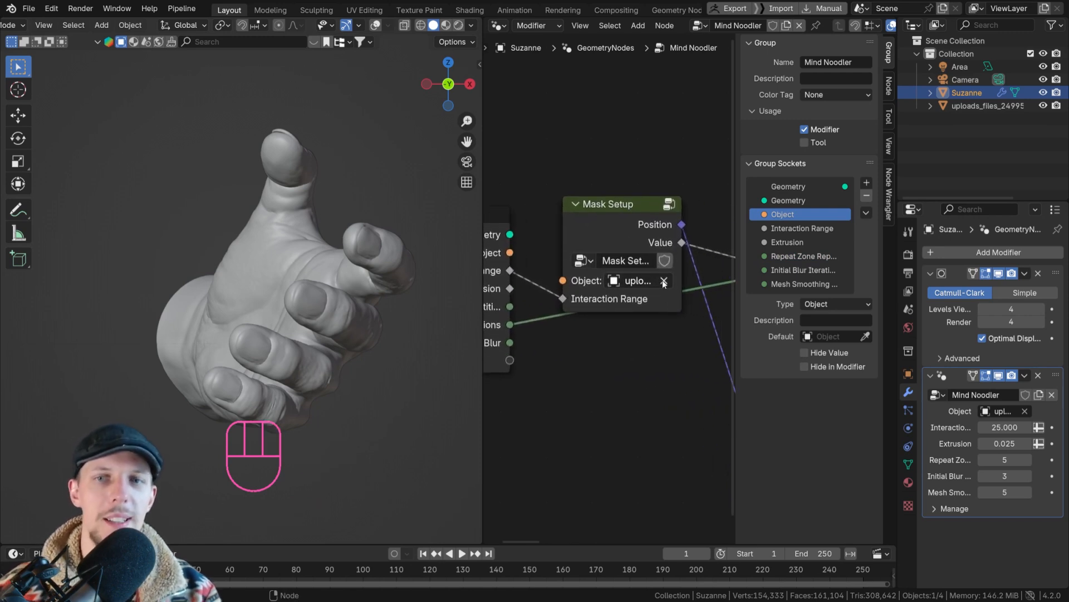
pyautogui.click(663, 282)
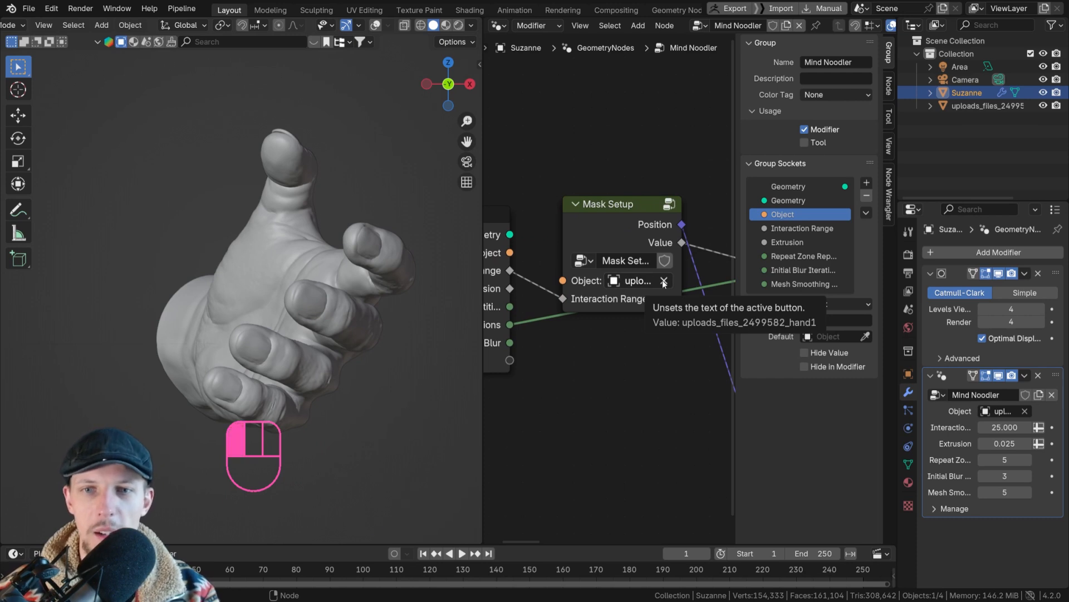
pyautogui.moveTo(664, 282); pyautogui.dragTo(687, 280, button='middle')
pyautogui.moveTo(535, 251); pyautogui.dragTo(581, 275)
# Inside the Mask Setup group, clear the object stored in Object Info, reconnect it to Group Input's Object socket and exit the group
pyautogui.click(646, 218)
pyautogui.press('Tab')
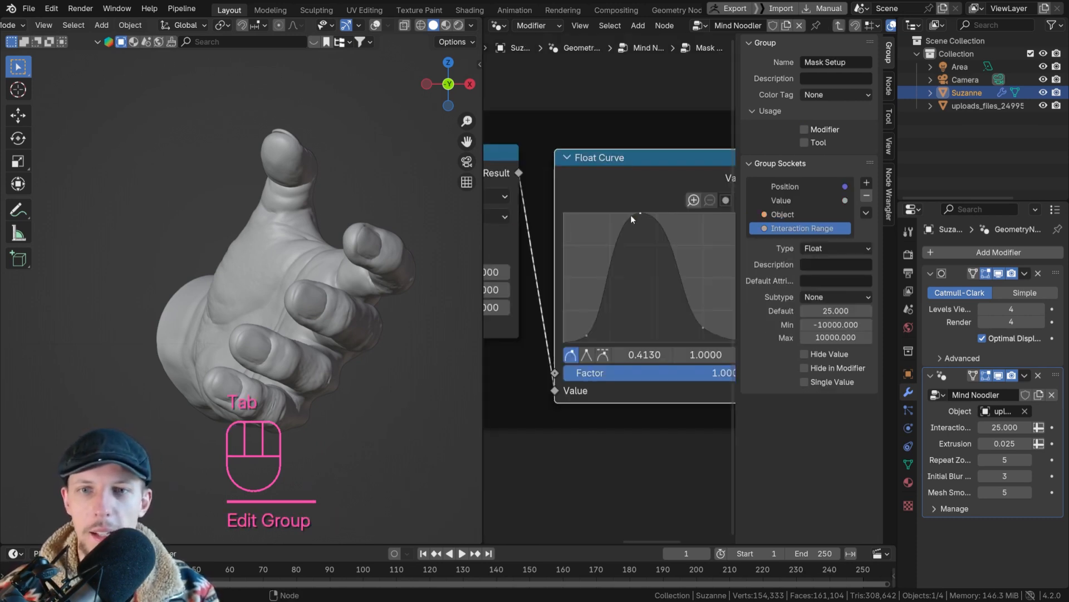
pyautogui.scroll(12, 559, 226)
pyautogui.moveTo(502, 224); pyautogui.dragTo(565, 225, button='middle')
pyautogui.keyDown('ctrl'); pyautogui.moveTo(555, 224); pyautogui.dragTo(582, 244, button='right'); pyautogui.keyUp('ctrl')
pyautogui.click(692, 288)
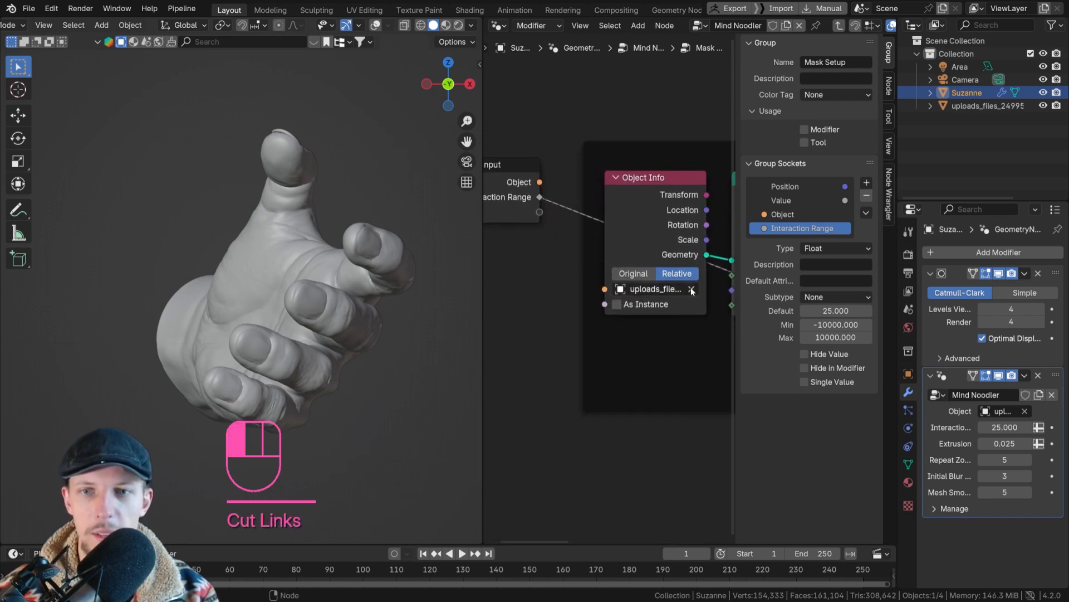
pyautogui.moveTo(605, 289); pyautogui.dragTo(540, 182)
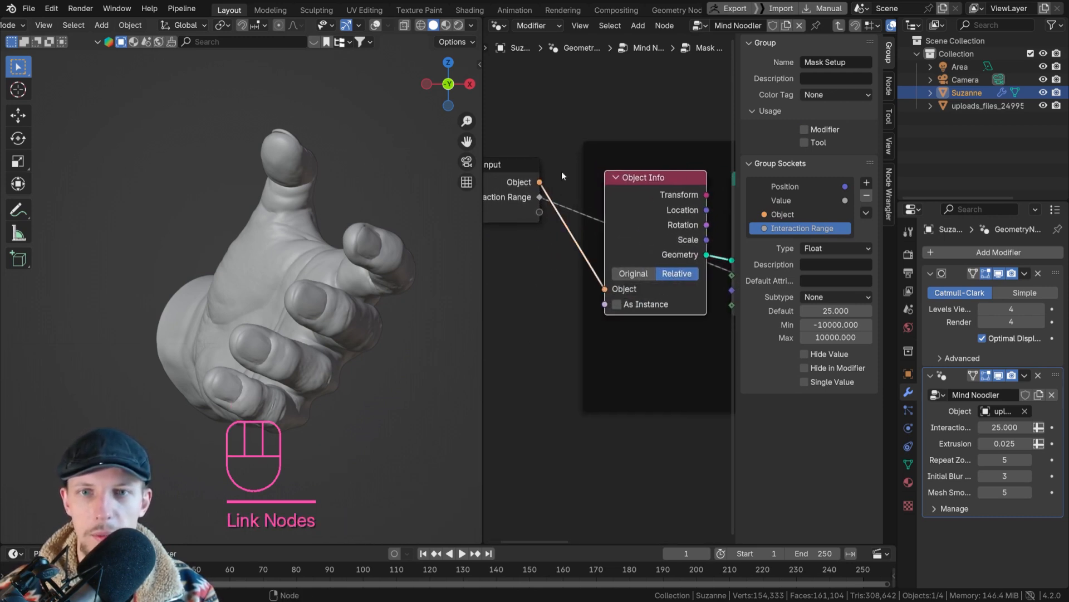
pyautogui.rightClick(574, 147)
pyautogui.press('Escape')
pyautogui.rightClick(557, 151)
pyautogui.click(559, 152)
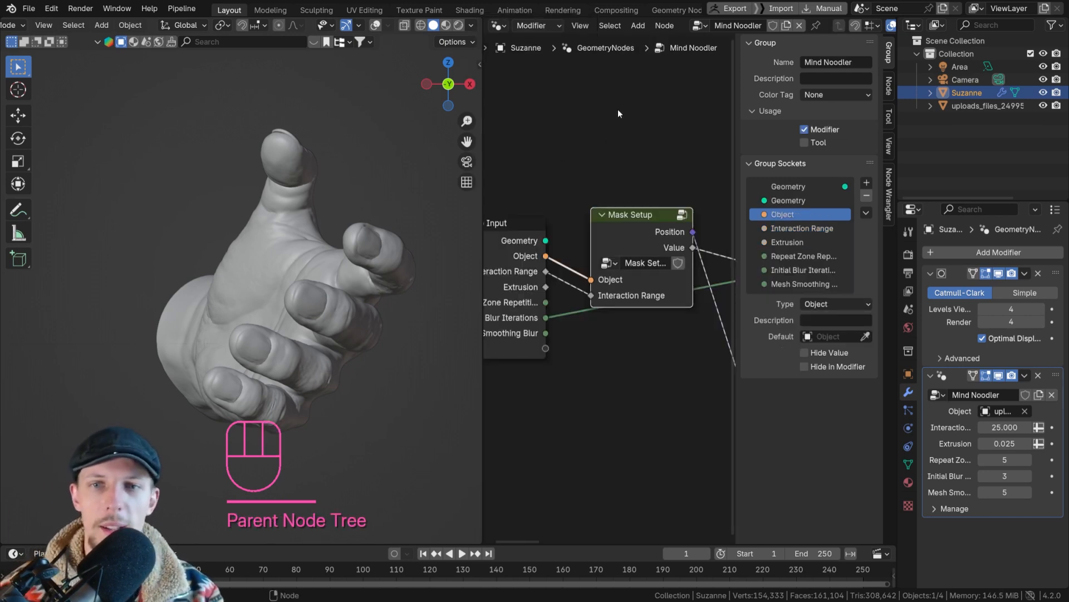
# Re-enter the Mask Setup group, clear the default object of its Object socket and return to the parent node tree
pyautogui.press('Tab')
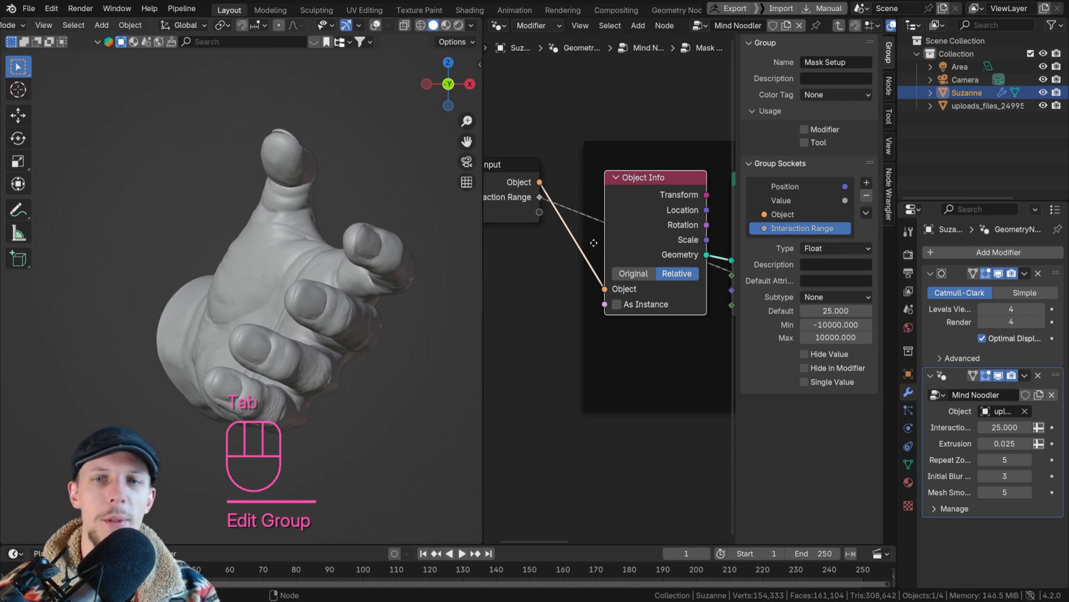
pyautogui.rightClick(572, 172)
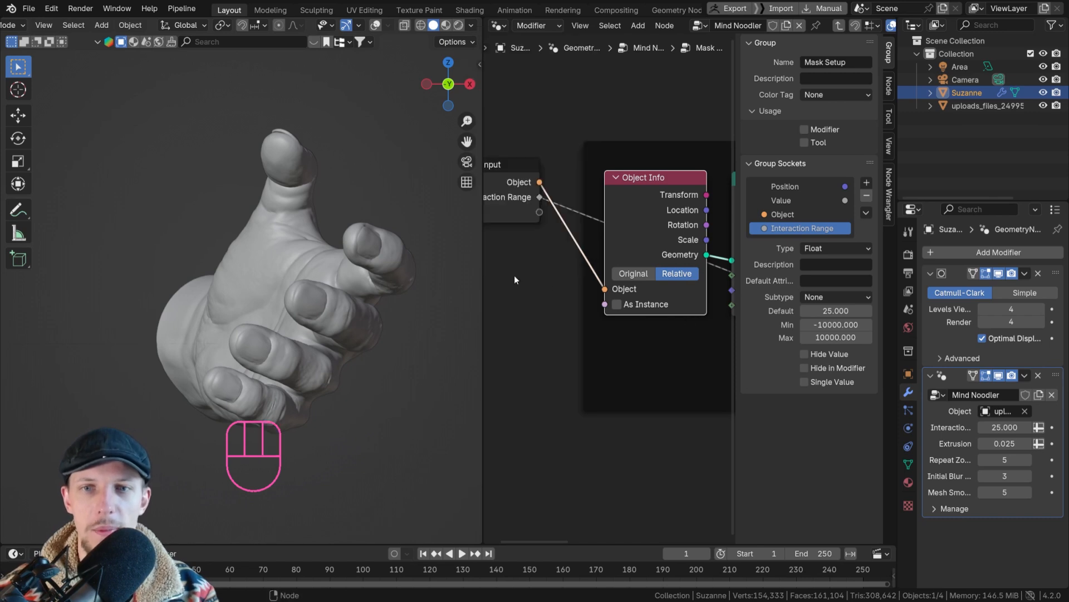
pyautogui.keyDown('ctrl'); pyautogui.moveTo(574, 227); pyautogui.dragTo(543, 258, button='right'); pyautogui.keyUp('ctrl')
pyautogui.hotkey('ctrl', 'z')
pyautogui.click(779, 215)
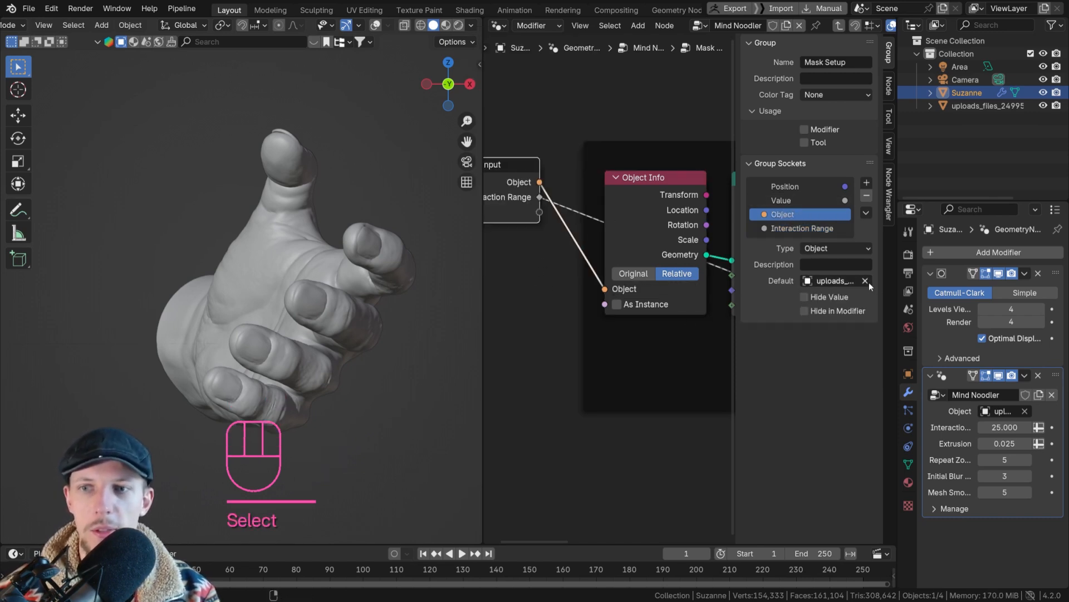
pyautogui.click(866, 280)
pyautogui.rightClick(567, 269)
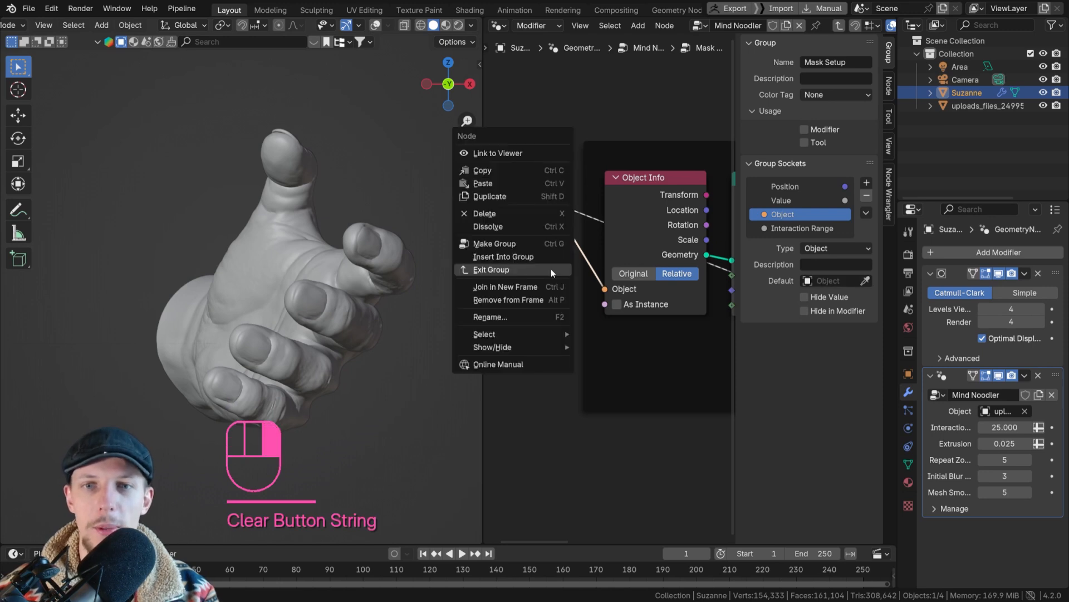
pyautogui.click(566, 269)
# Save the wiggler.blend file
pyautogui.scroll(-3, 567, 261)
pyautogui.click(546, 244)
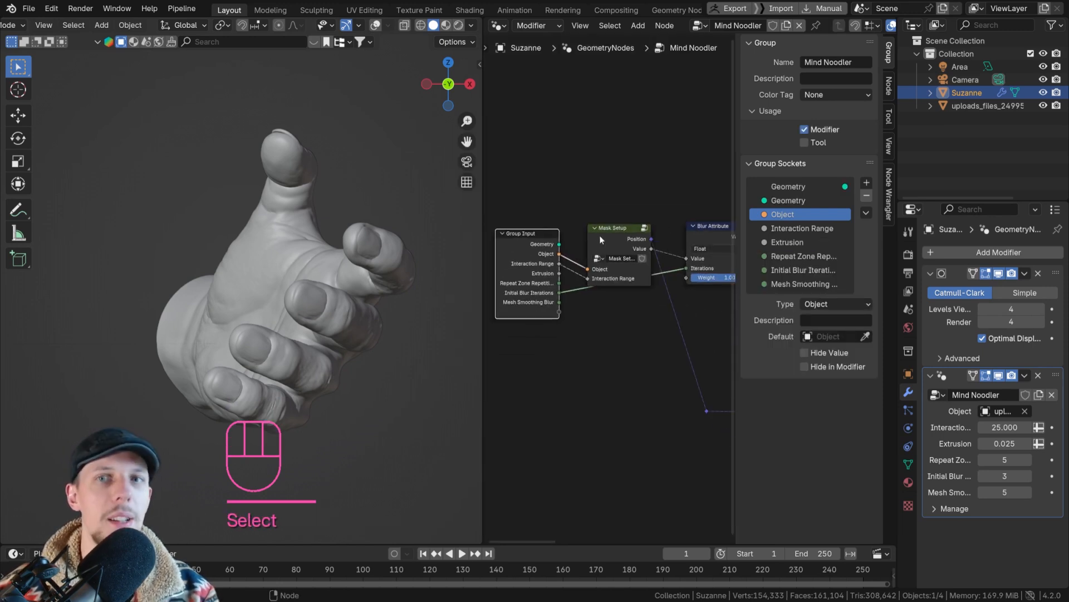
pyautogui.scroll(-5, 610, 231)
pyautogui.hotkey('ctrl', 's')
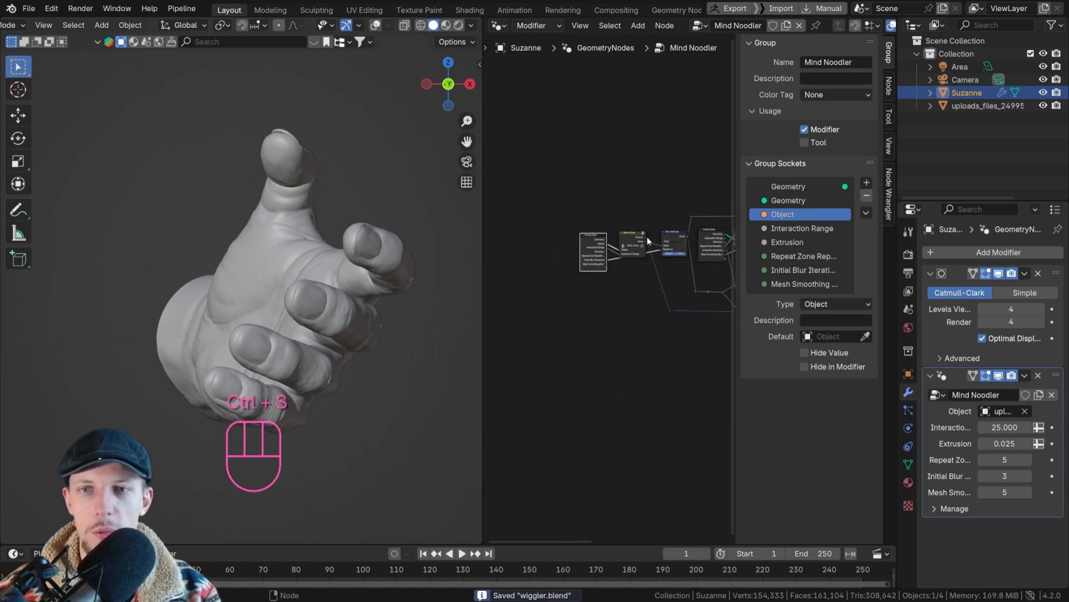
# Rename the Mind Noodler group's Object socket to "Interaction Object" and save the file
pyautogui.moveTo(648, 241); pyautogui.dragTo(593, 235, button='middle')
pyautogui.doubleClick(791, 214)
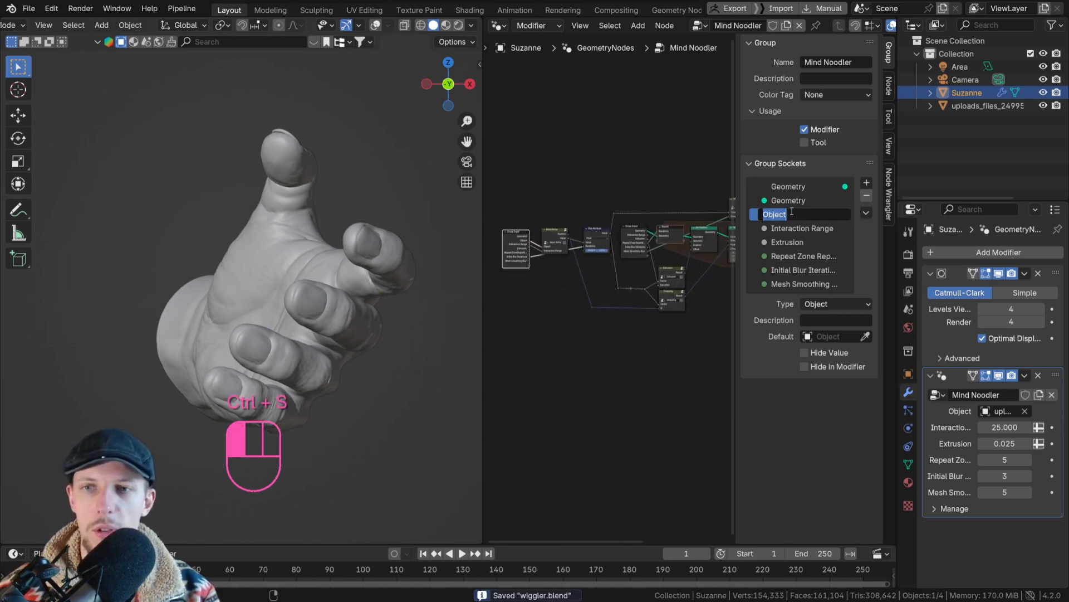
pyautogui.write('Interaction')
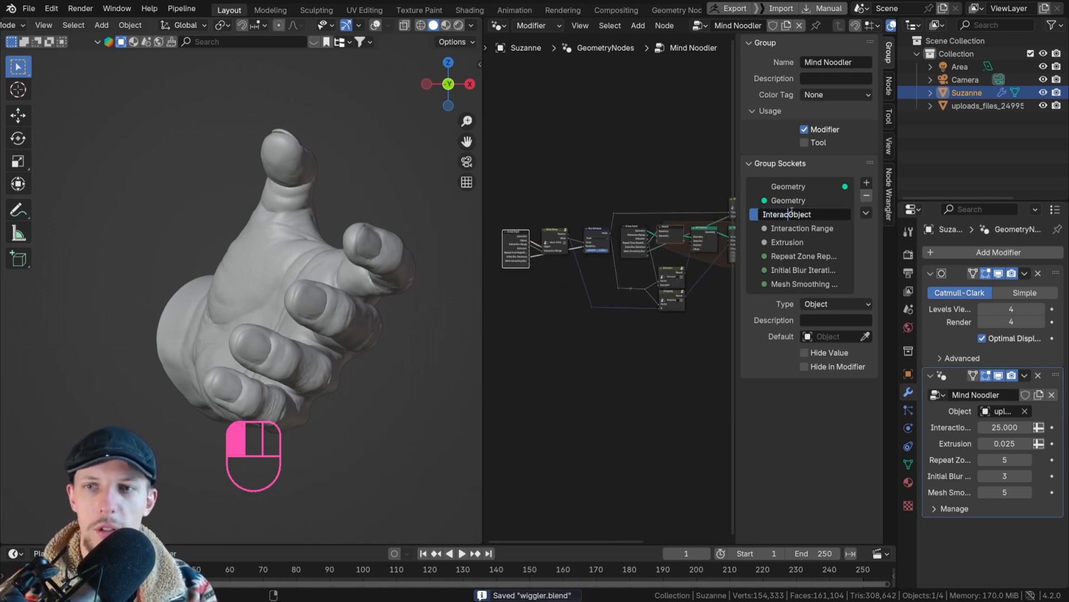
pyautogui.press('Return')
pyautogui.hotkey('ctrl', 's')
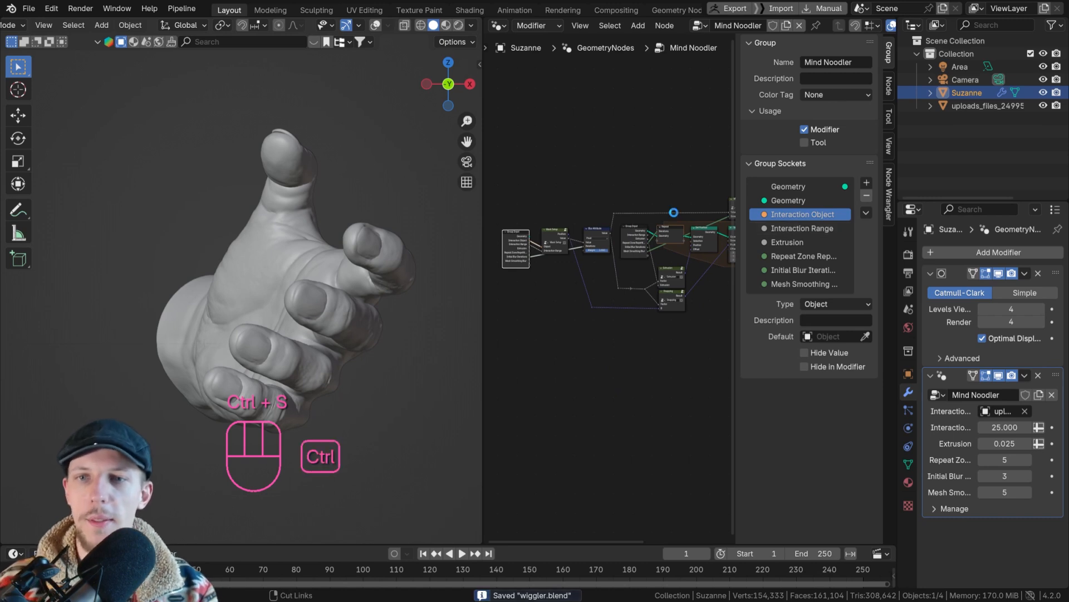
pyautogui.hotkey('ctrl', 's')
# Open the recent file Deadpool Effect.blend and start appending data into it
pyautogui.click(29, 8)
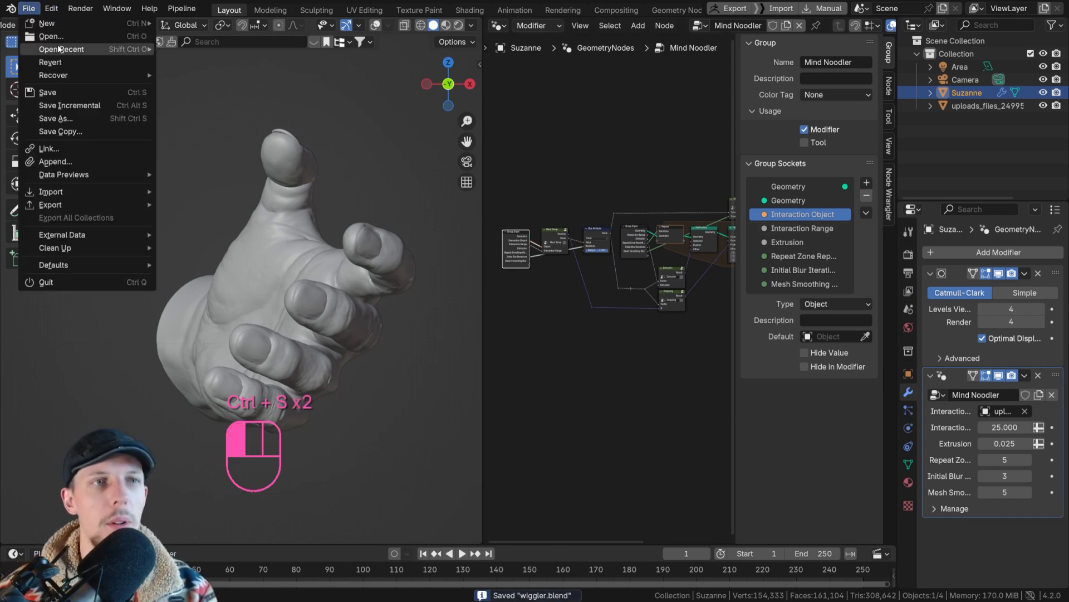
pyautogui.moveTo(84, 49)
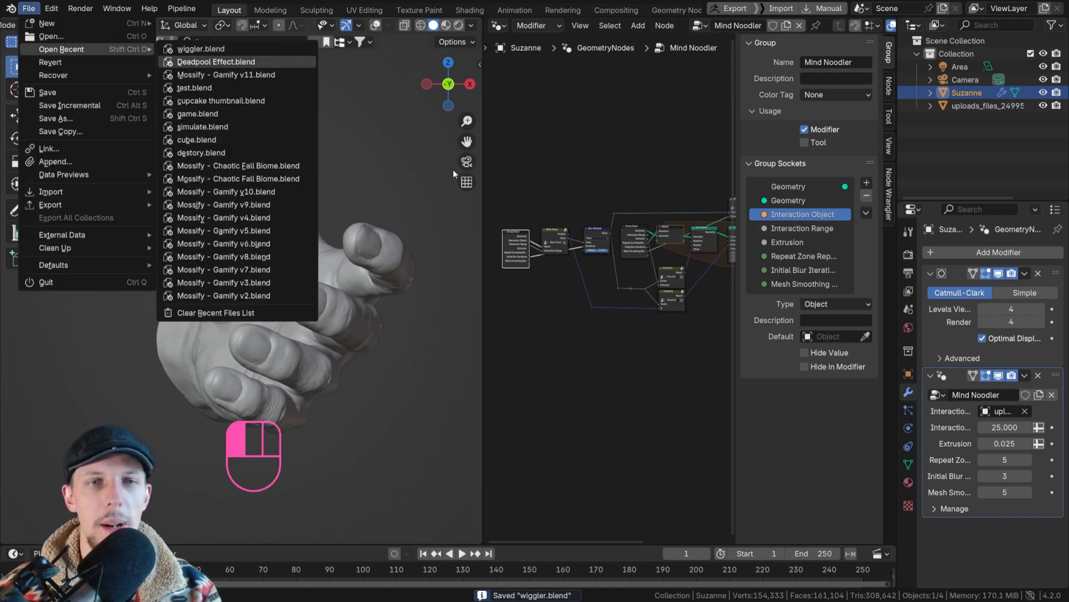
pyautogui.scroll(2, 469, 174)
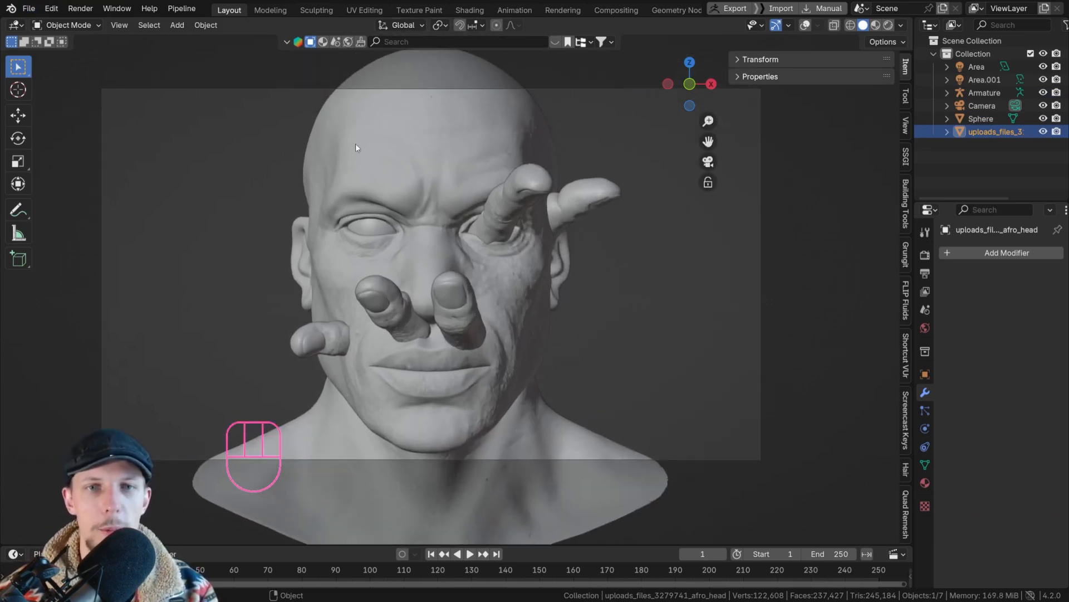
pyautogui.click(29, 8)
pyautogui.click(73, 159)
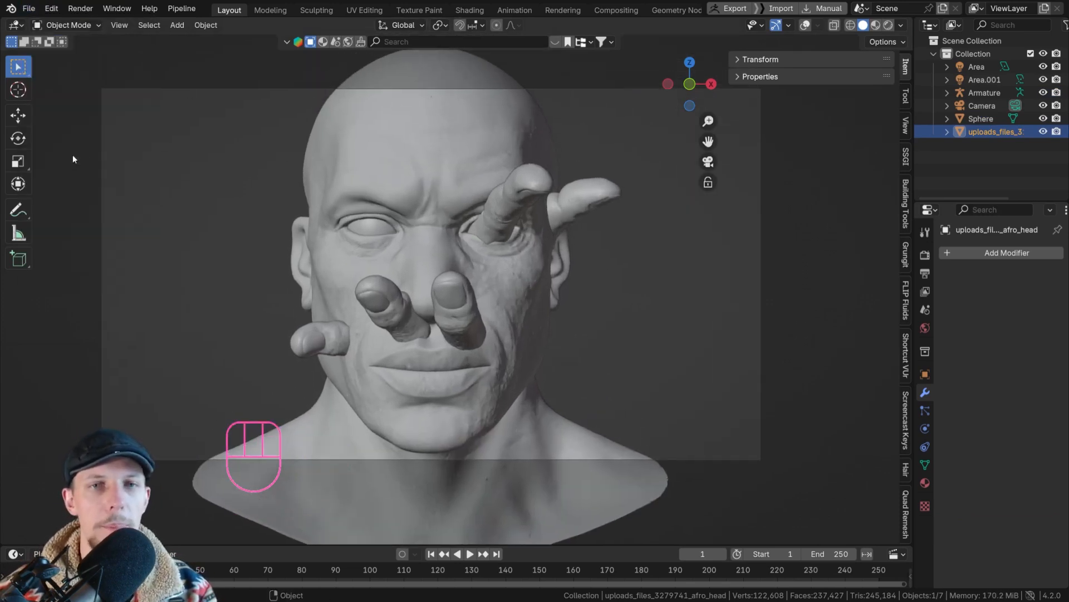
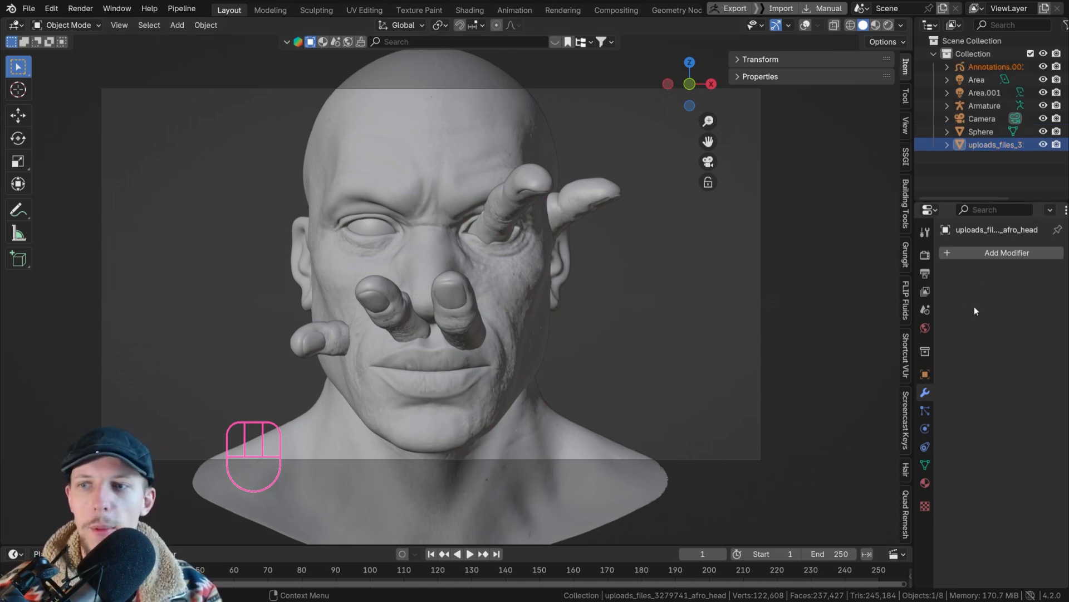
# Add a Geometry Nodes modifier to the head object and assign the Mind Noodler node tree to it
pyautogui.click(991, 252)
pyautogui.click(991, 248)
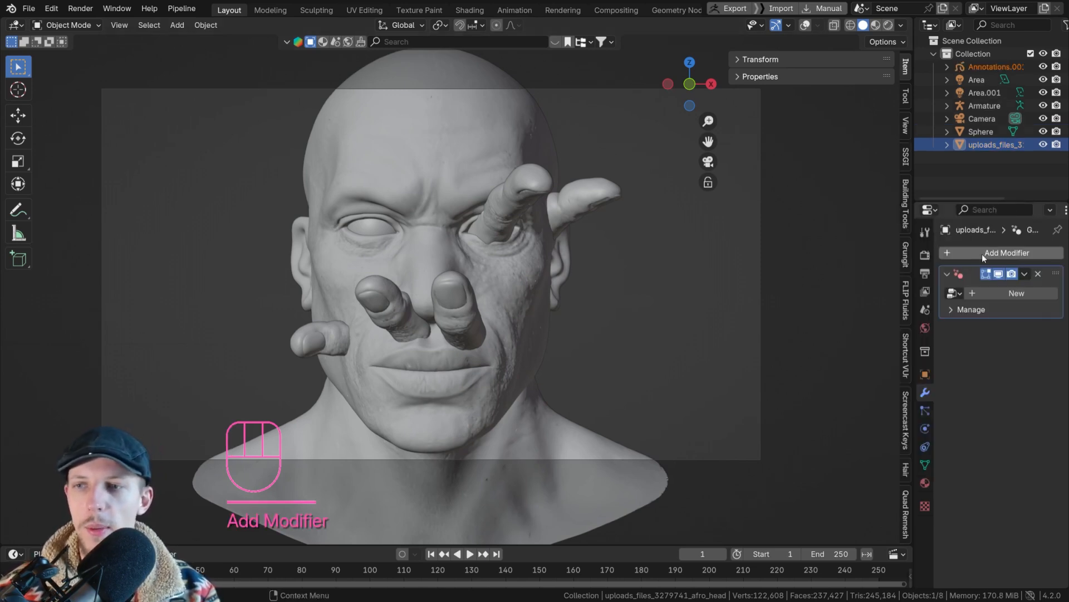
pyautogui.click(954, 293)
pyautogui.click(891, 326)
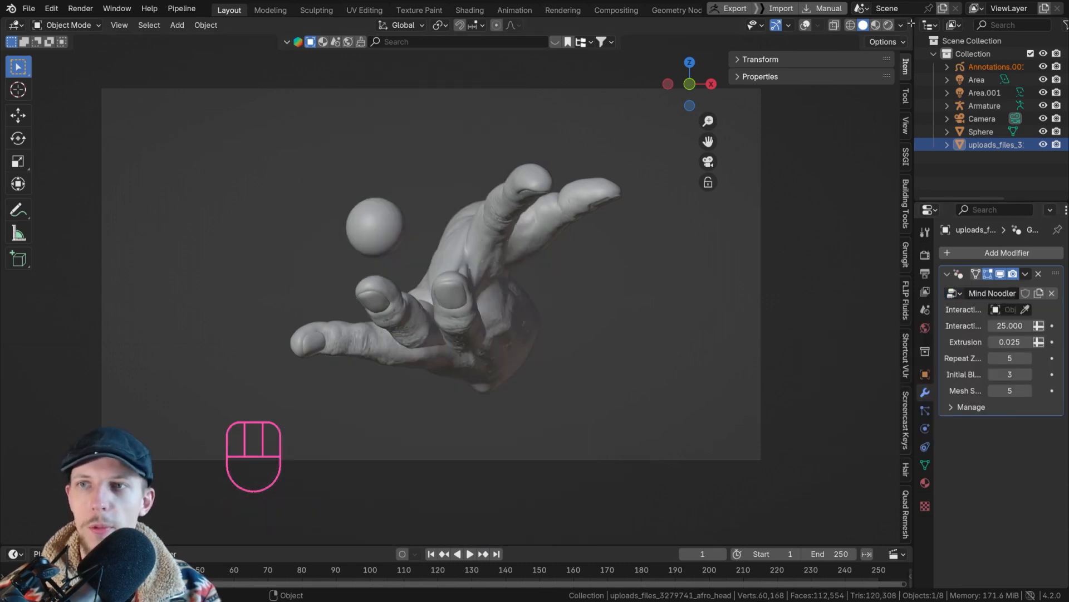
# Split the 3D viewport vertically and turn the new area into a Geometry Node Editor
pyautogui.moveTo(911, 22); pyautogui.dragTo(452, 43)
pyautogui.click(463, 25)
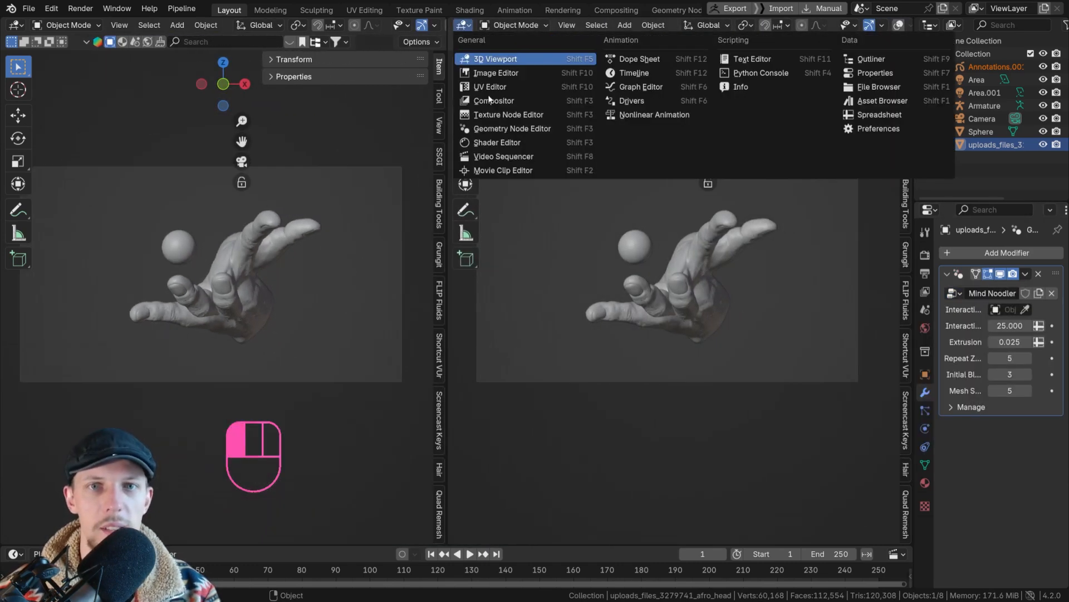
pyautogui.click(499, 130)
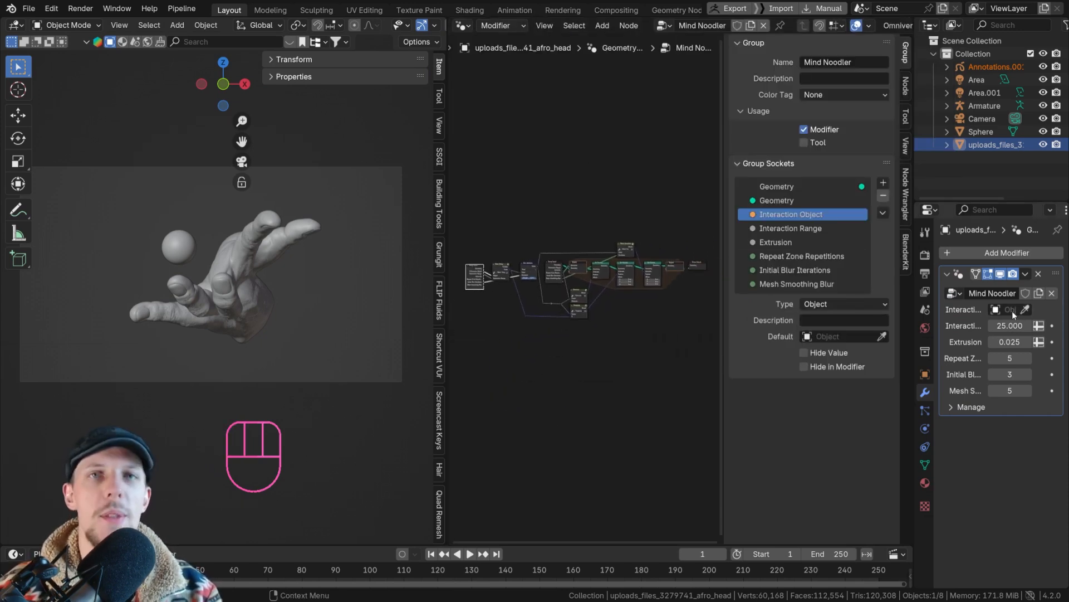
# Examine the Mind Noodler node tree, especially the connections between the Set Position node, the Repeat zone's end and the Group Output
pyautogui.press('Home')
pyautogui.scroll(1, 695, 302)
pyautogui.moveTo(580, 278); pyautogui.dragTo(673, 279, button='middle')
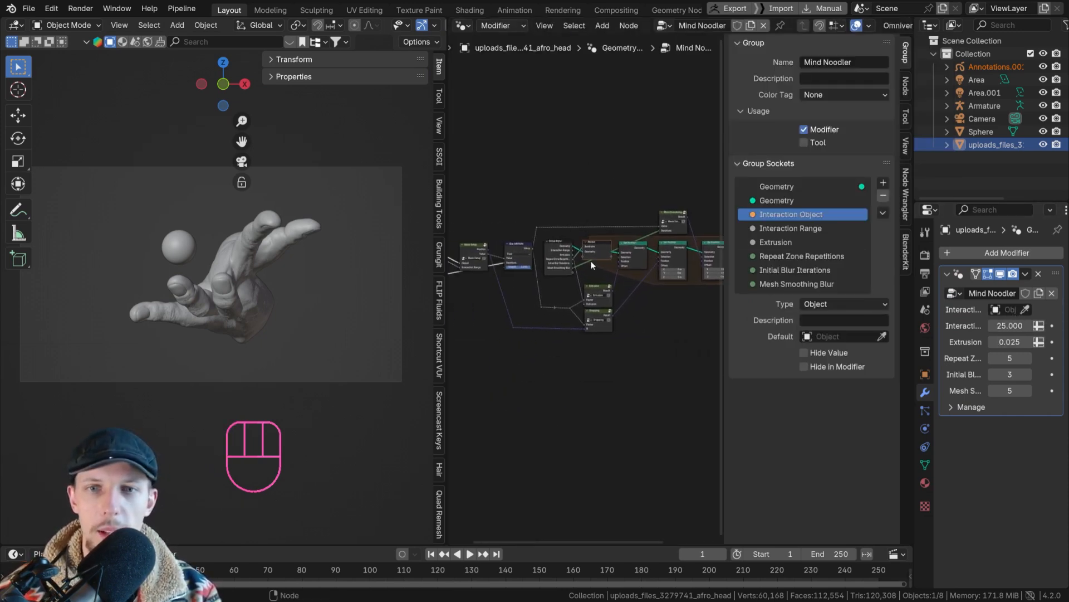
pyautogui.moveTo(536, 262); pyautogui.dragTo(633, 264, button='middle')
pyautogui.scroll(10, 633, 260)
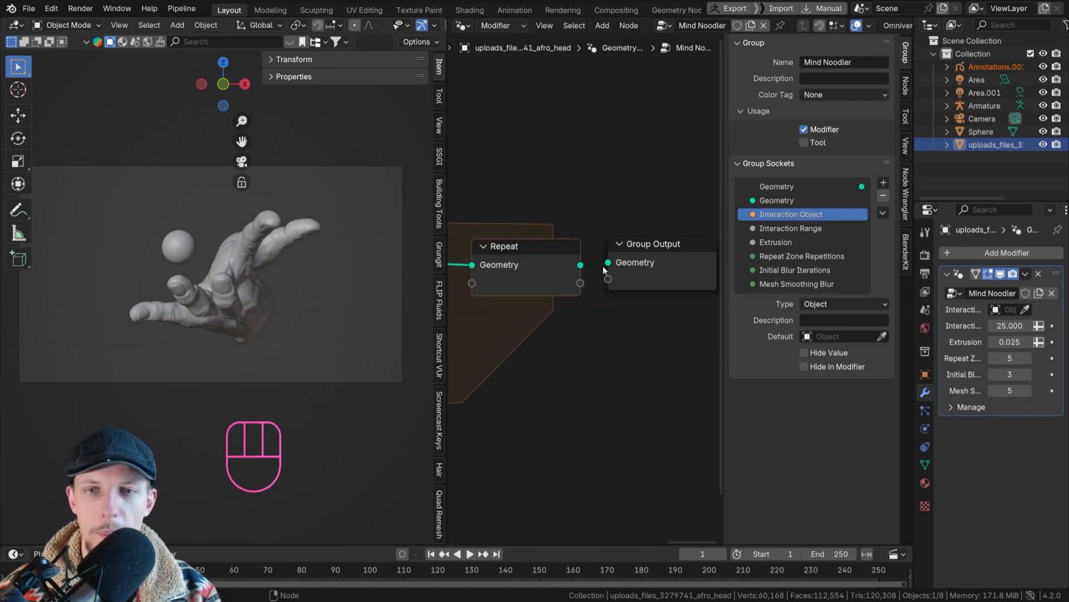
pyautogui.scroll(-4, 579, 273)
pyautogui.scroll(3, 583, 273)
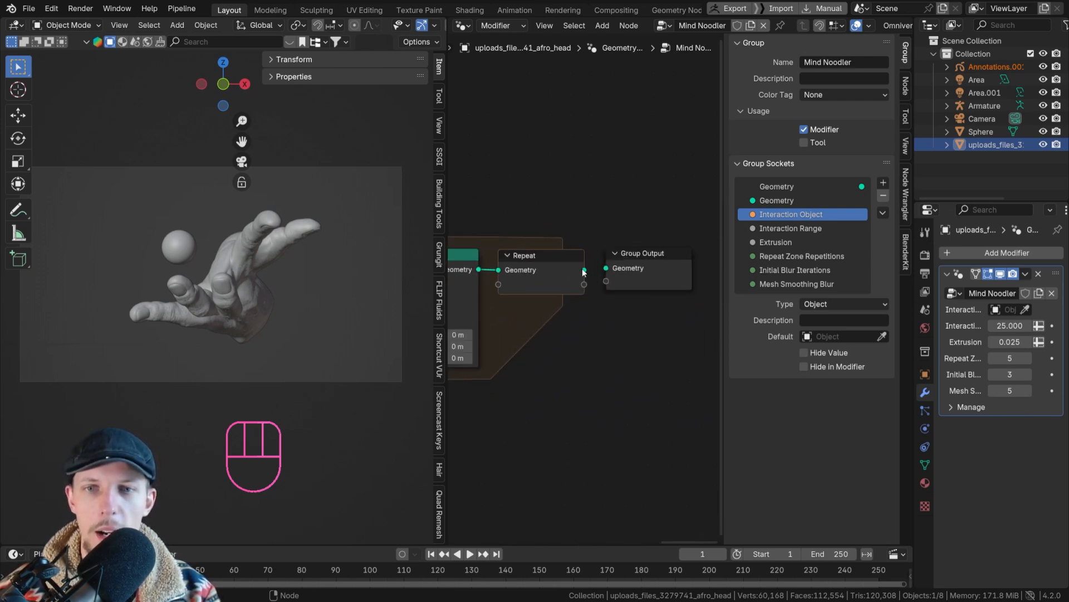
pyautogui.moveTo(571, 271); pyautogui.dragTo(643, 266, button='middle')
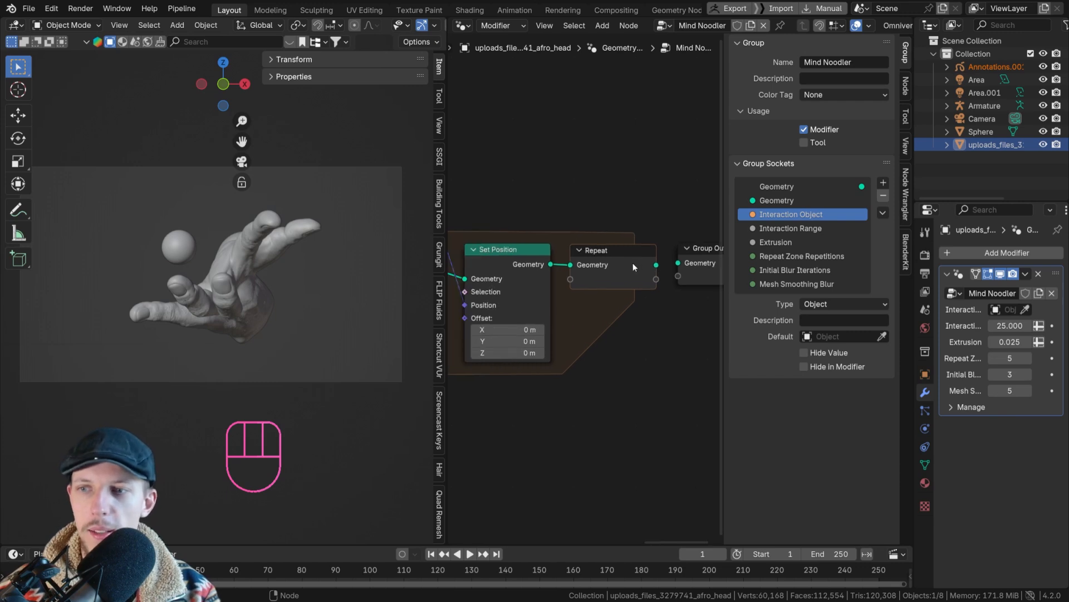
# Set the head modifier's Interaction Object to uploads_files_2499582_hand1
pyautogui.click(1007, 309)
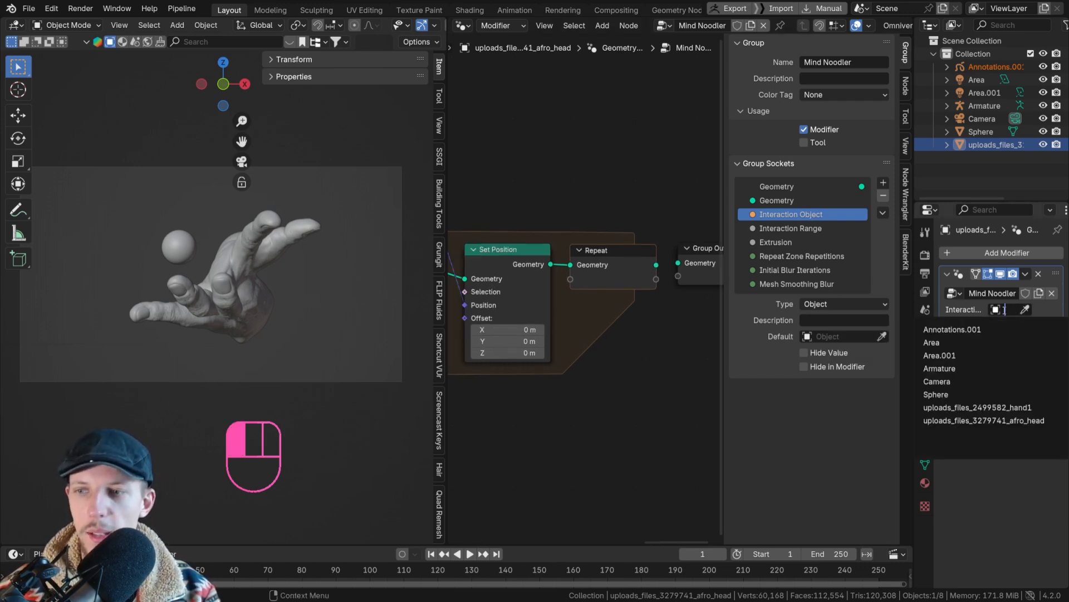
pyautogui.click(1014, 407)
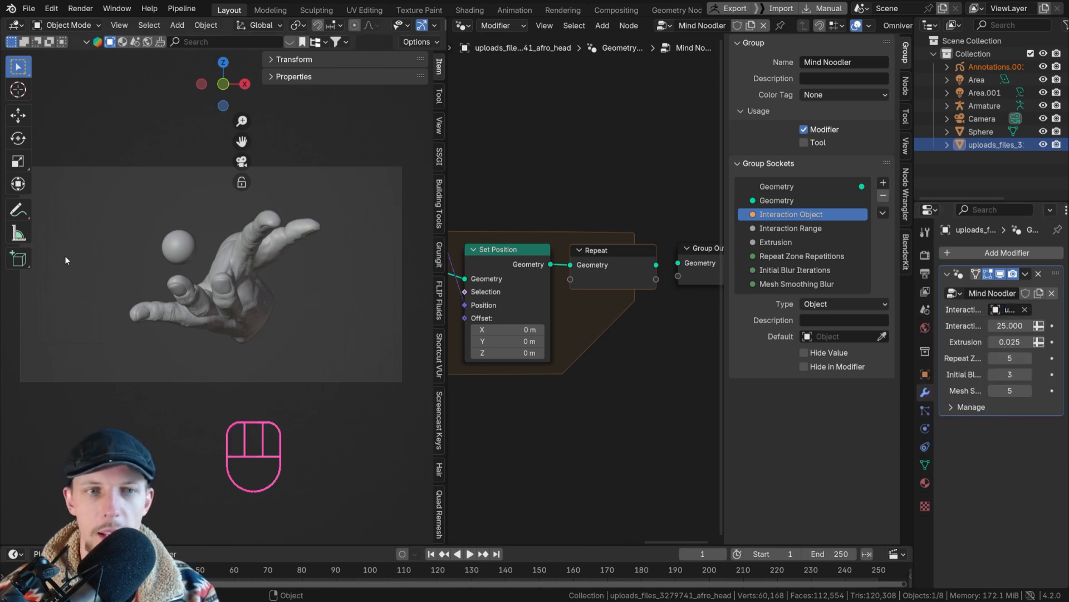
pyautogui.scroll(3, 255, 274)
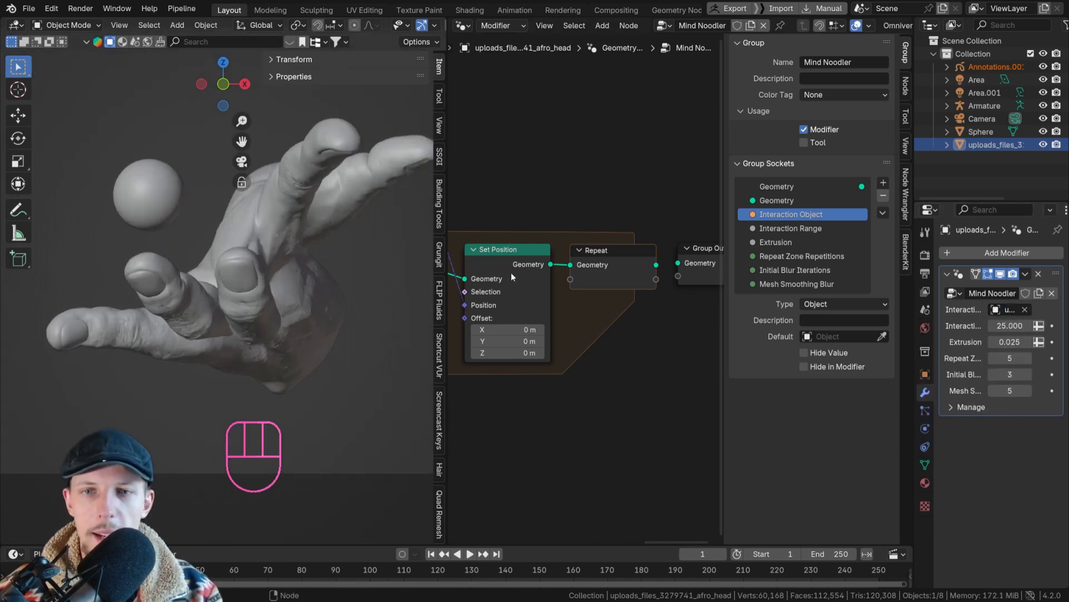
# Widen the Properties editor to show full parameter names and set the head modifier's Interaction Range to 23
pyautogui.scroll(-6, 663, 268)
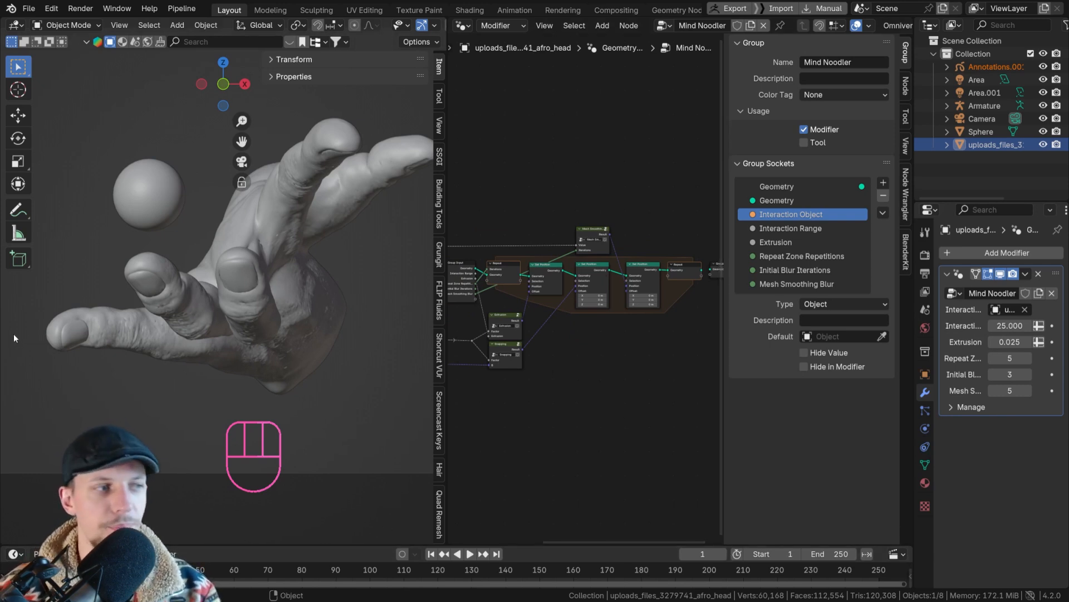
pyautogui.moveTo(490, 262); pyautogui.dragTo(641, 261, button='middle')
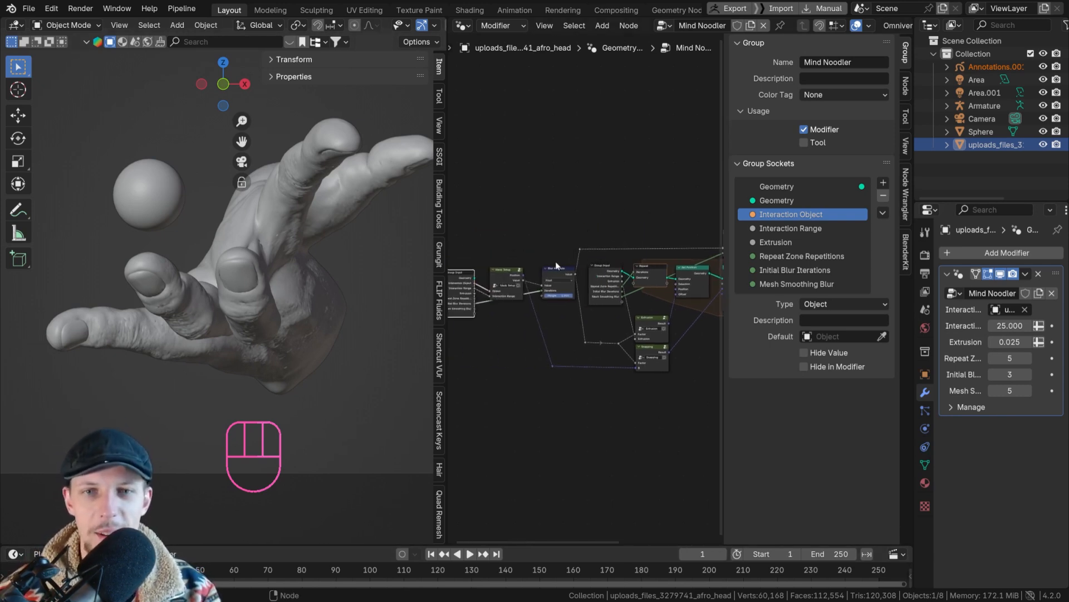
pyautogui.moveTo(531, 263); pyautogui.dragTo(610, 257, button='middle')
pyautogui.scroll(2, 611, 257)
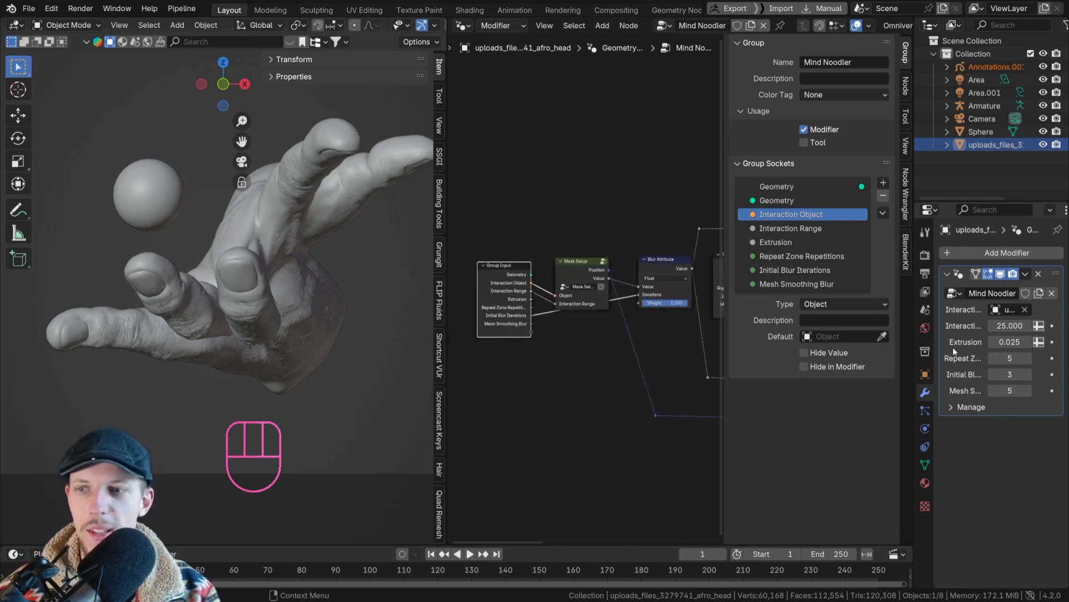
pyautogui.moveTo(912, 347); pyautogui.dragTo(797, 347)
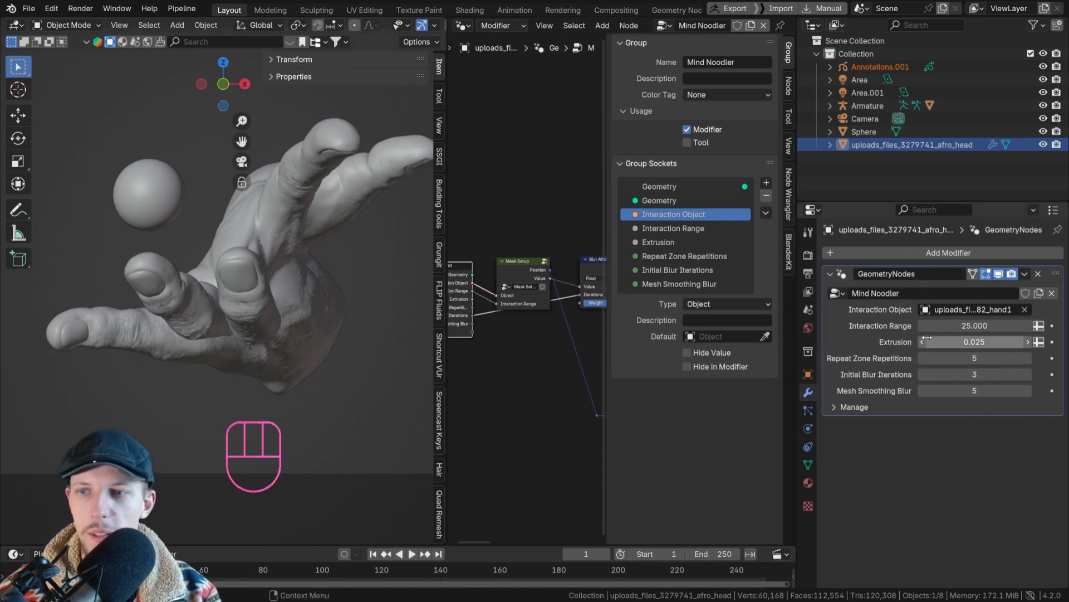
pyautogui.click(966, 325)
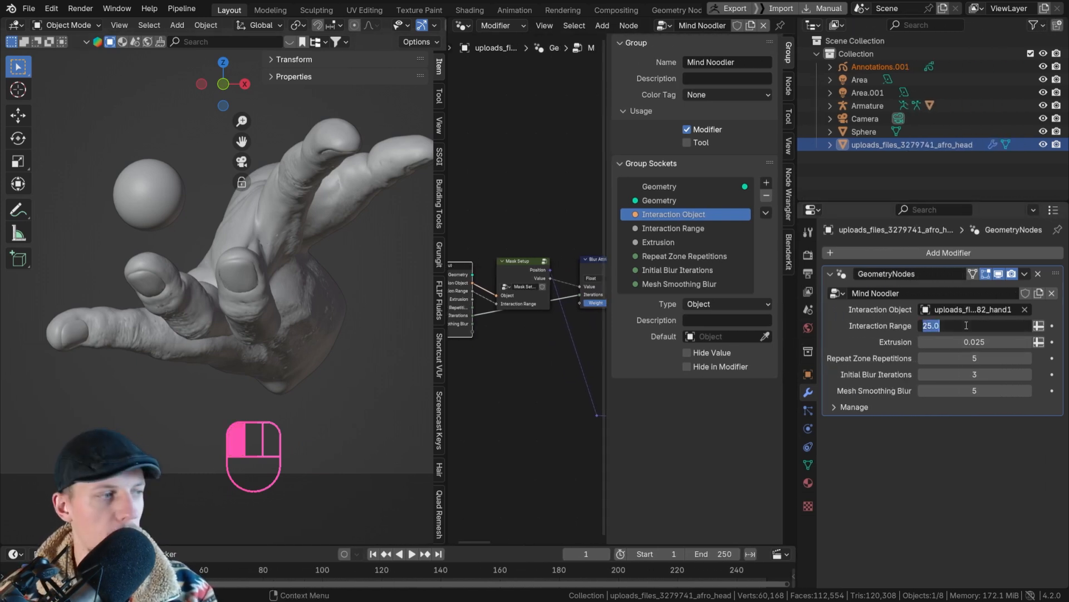
pyautogui.write('15')
pyautogui.press('Return')
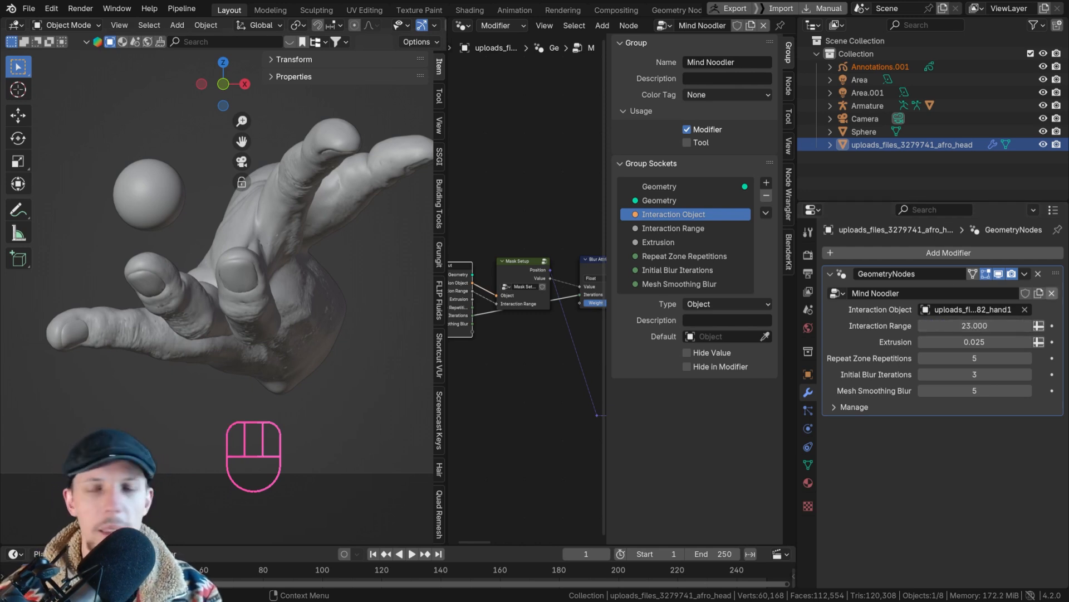
# Set the head modifier's Initial Blur Iterations to 1 and Mesh Smoothing Blur to 3
pyautogui.click(956, 376)
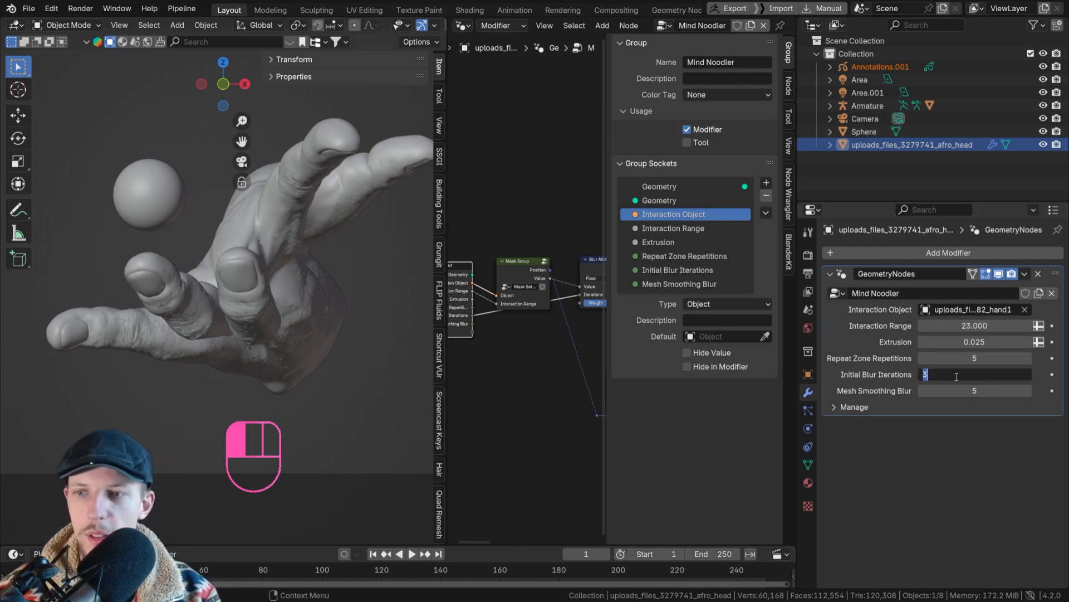
pyautogui.write('1')
pyautogui.press('Return')
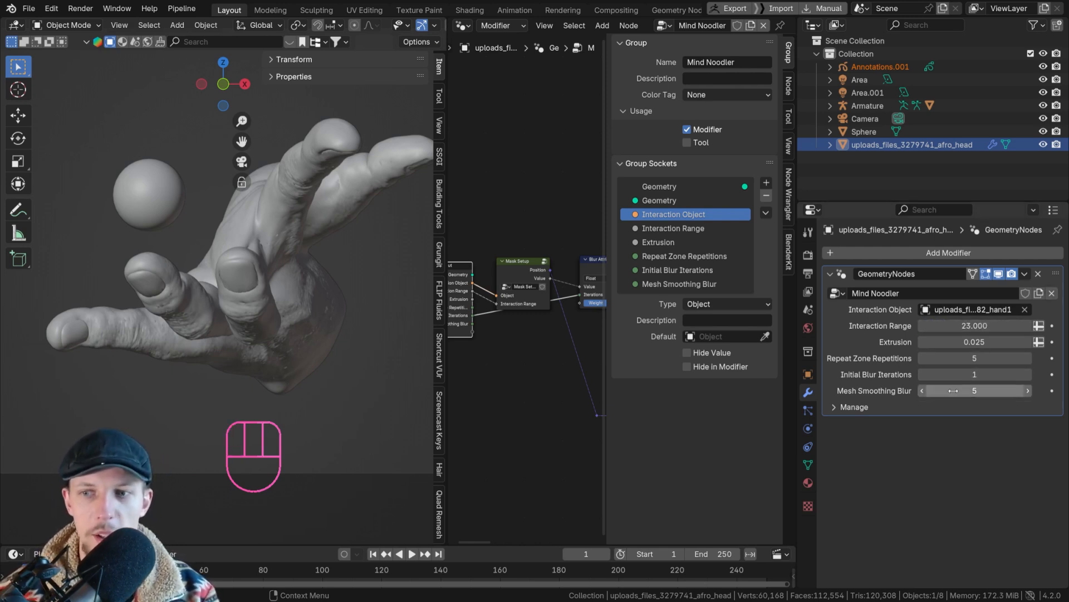
pyautogui.click(954, 390)
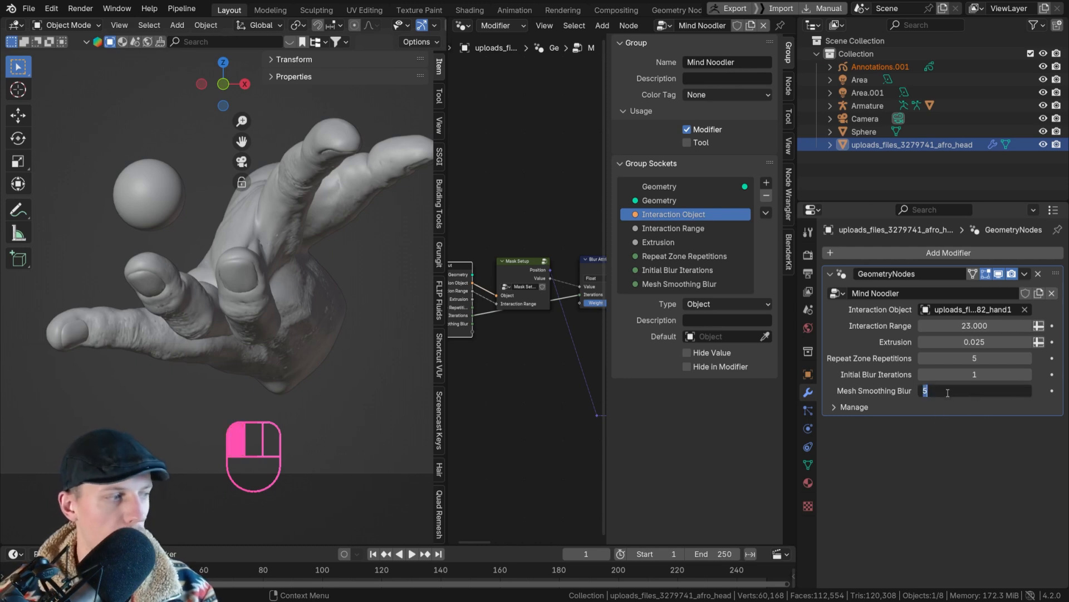
pyautogui.write('3')
pyautogui.press('Return')
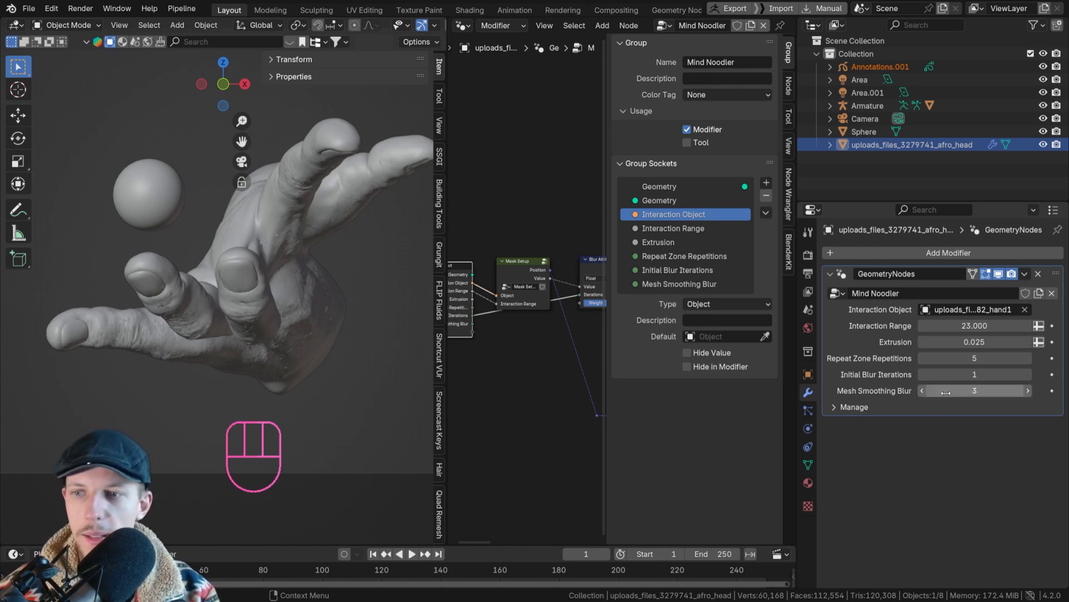
# Set Repeat Zone Repetitions to 10 and Extrusion to 0.022 on the head modifier, and save the file
pyautogui.click(972, 360)
pyautogui.write('10')
pyautogui.press('Return')
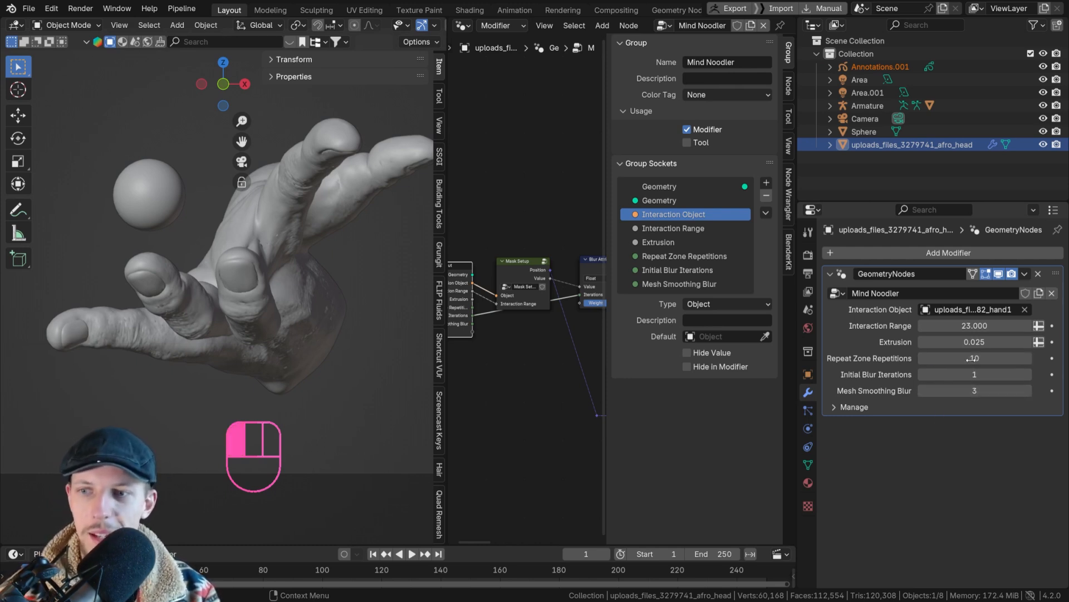
pyautogui.click(986, 344)
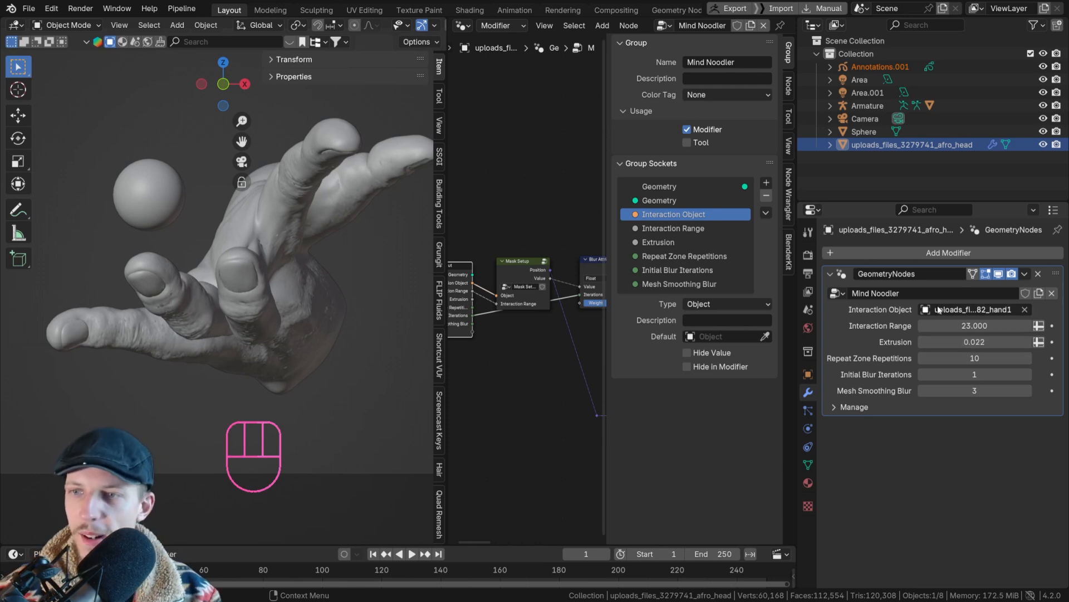
pyautogui.hotkey('ctrl', 's')
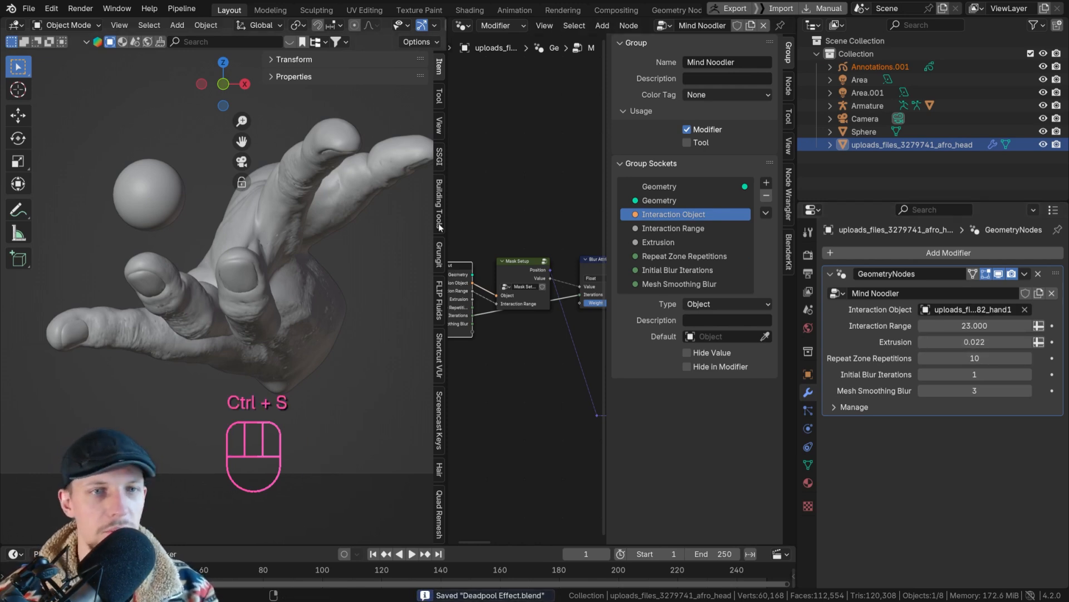
# Examine the hand and the sphere from the front and from behind, ending in the front view
pyautogui.scroll(-5, 308, 244)
pyautogui.moveTo(303, 253); pyautogui.dragTo(280, 396, button='middle')
pyautogui.scroll(5, 313, 287)
pyautogui.press('KP_1')
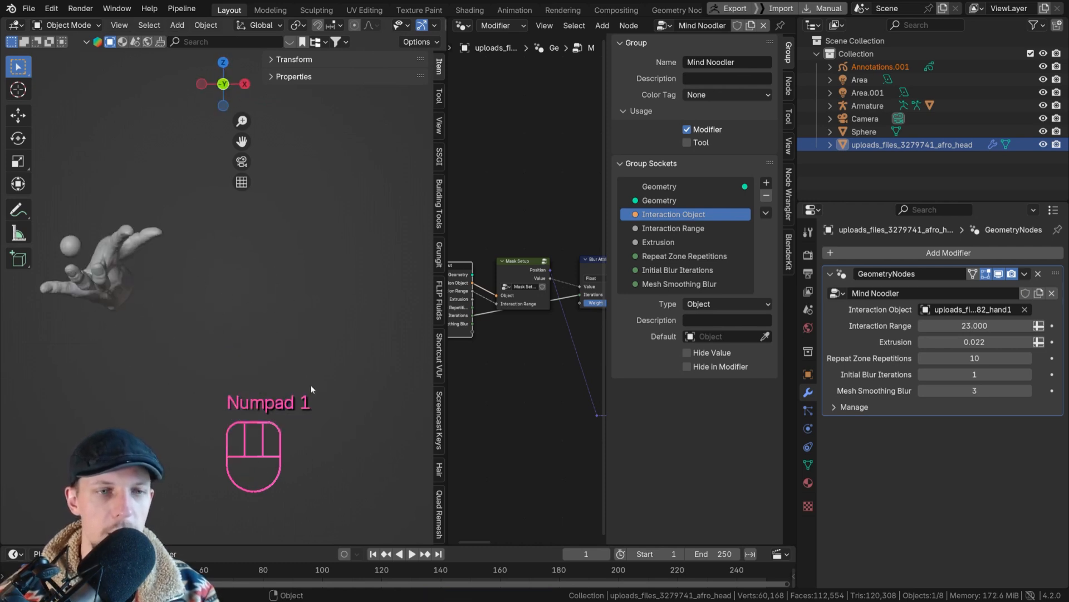
pyautogui.scroll(3, 55, 295)
pyautogui.keyDown('shift'); pyautogui.moveTo(144, 274); pyautogui.dragTo(246, 312, button='middle'); pyautogui.keyUp('shift')
pyautogui.scroll(2, 217, 282)
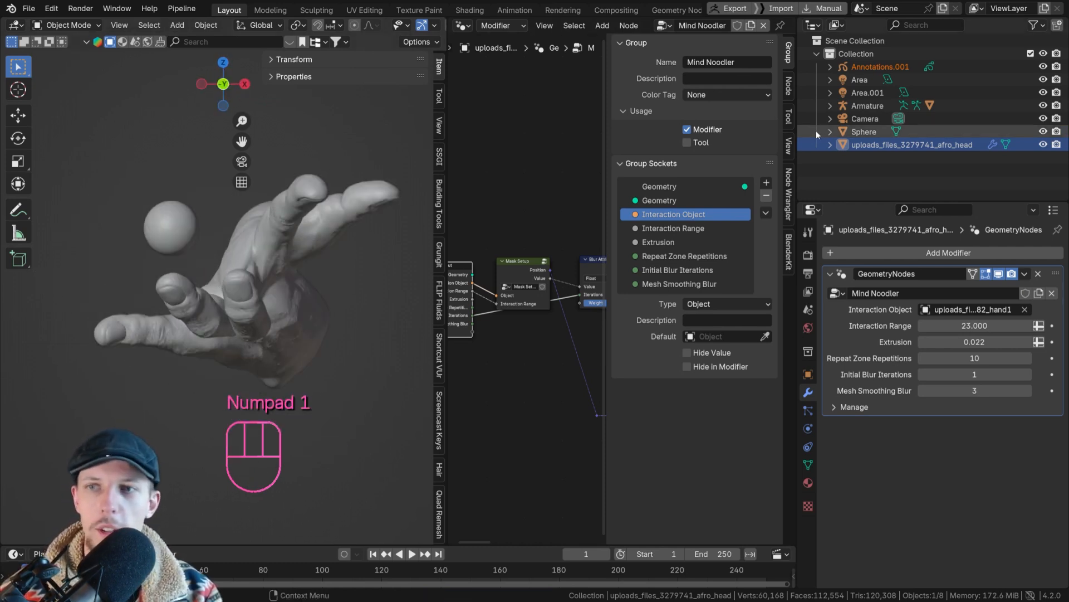
pyautogui.scroll(-4, 507, 264)
pyautogui.moveTo(276, 273); pyautogui.dragTo(193, 204, button='middle')
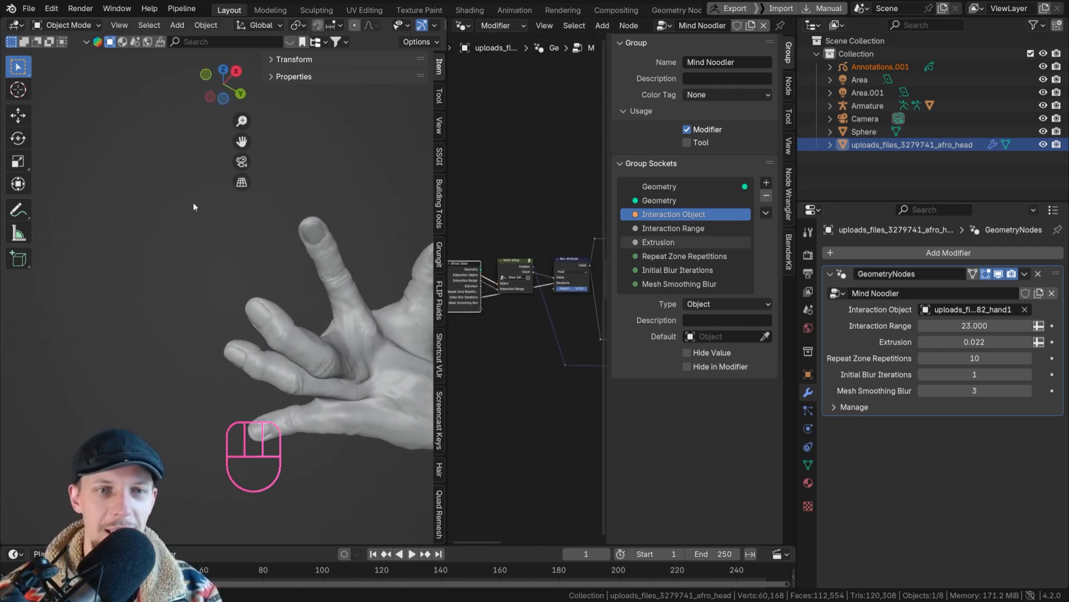
pyautogui.scroll(2, 246, 251)
pyautogui.keyDown('shift'); pyautogui.moveTo(267, 273); pyautogui.dragTo(176, 253, button='middle'); pyautogui.keyUp('shift')
pyautogui.moveTo(176, 254); pyautogui.dragTo(189, 234, button='middle')
pyautogui.moveTo(189, 234); pyautogui.dragTo(208, 295, button='middle')
pyautogui.scroll(-5, 574, 318)
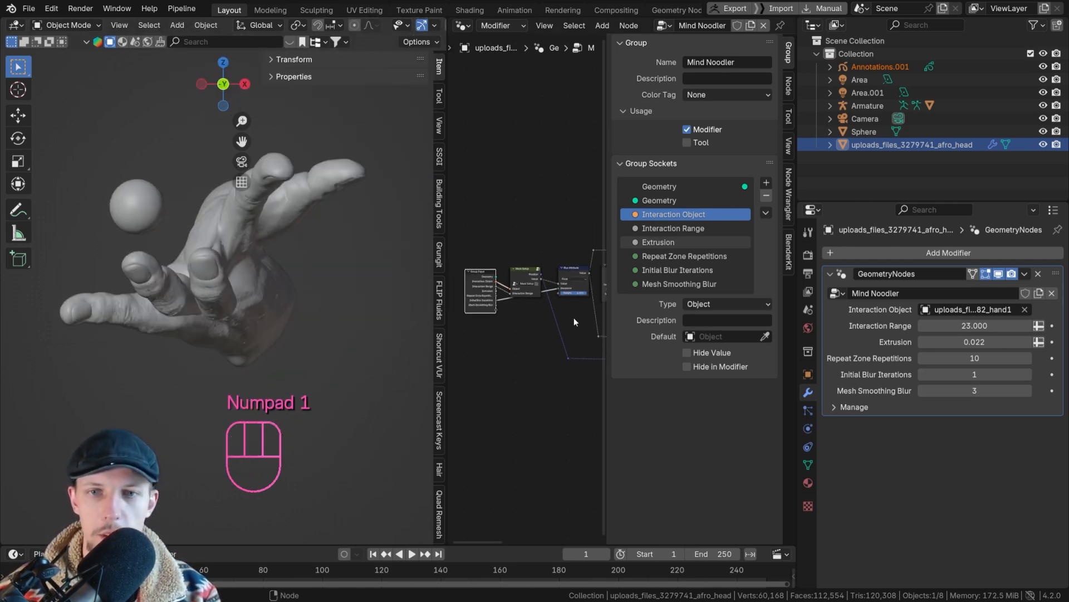
# Connect the Repeat zone's Geometry output to the Geometry input of the Group Output
pyautogui.moveTo(582, 316); pyautogui.dragTo(663, 290, button='middle')
pyautogui.scroll(8, 564, 286)
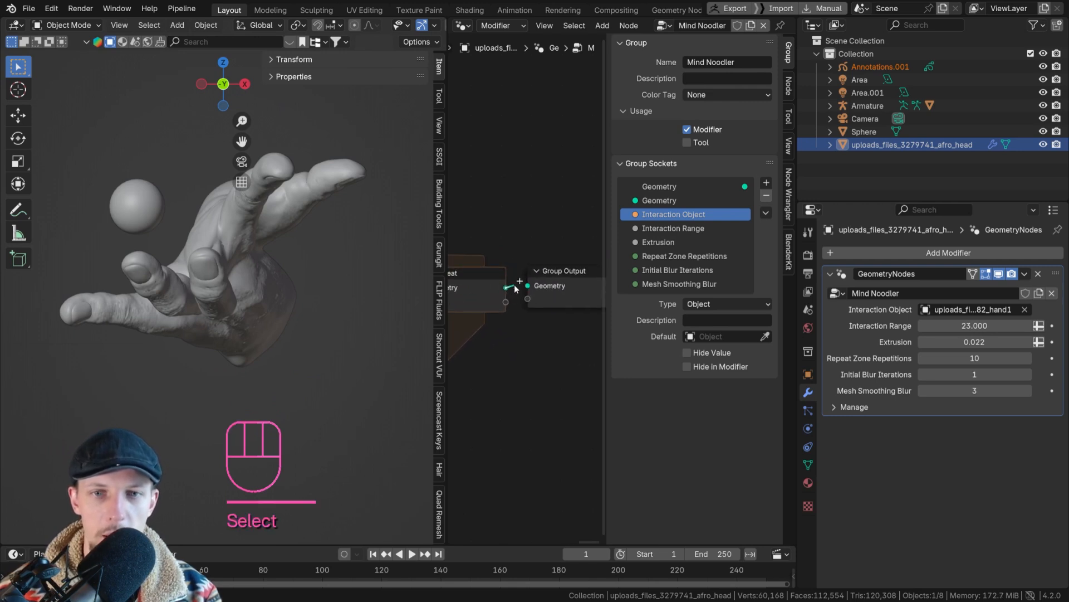
pyautogui.moveTo(514, 286)
pyautogui.mouseDown()
pyautogui.moveTo(540, 282)
pyautogui.moveTo(531, 274)
pyautogui.mouseUp()
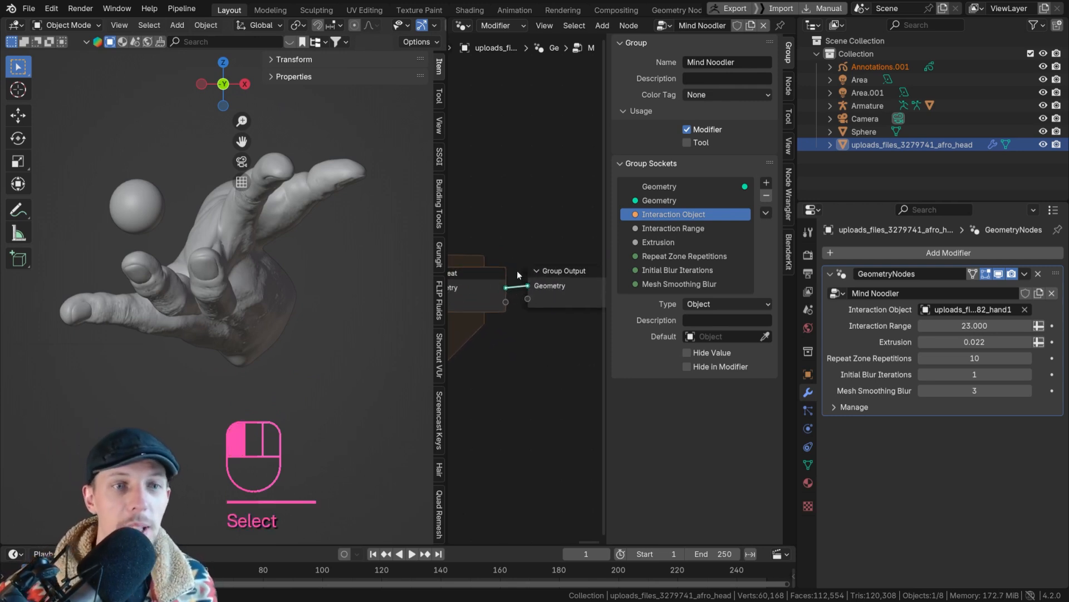
pyautogui.moveTo(526, 271); pyautogui.dragTo(529, 269)
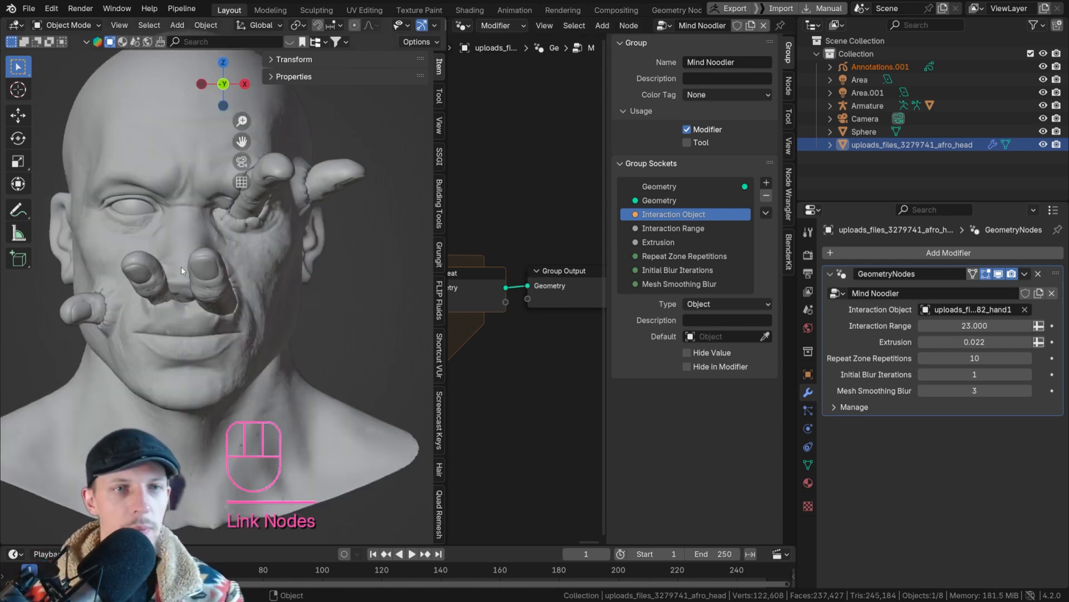
# Save the file and examine the skin folds where the fingers push through the cheek
pyautogui.scroll(4, 160, 243)
pyautogui.keyDown('shift'); pyautogui.moveTo(118, 284); pyautogui.dragTo(203, 276, button='middle'); pyautogui.keyUp('shift')
pyautogui.hotkey('ctrl', 's')
pyautogui.keyDown('shift'); pyautogui.moveTo(125, 351); pyautogui.dragTo(194, 318, button='middle'); pyautogui.keyUp('shift')
pyautogui.scroll(3, 194, 316)
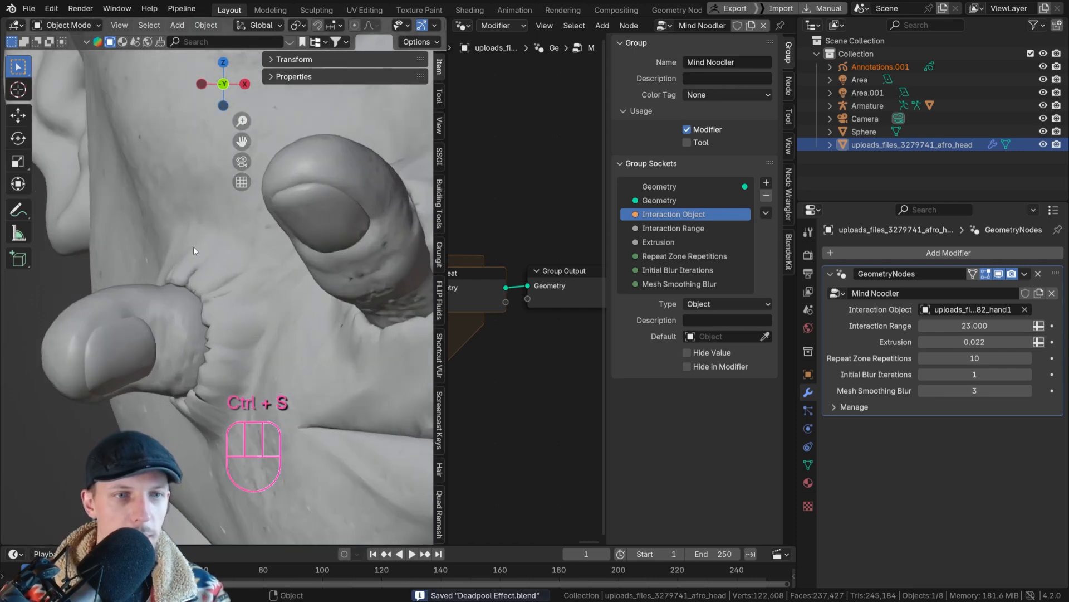
# Draw an annotation stroke over the folds beside the outermost finger and turn on the viewport overlays
pyautogui.press('d')
pyautogui.moveTo(193, 247)
pyautogui.mouseDown()
pyautogui.moveTo(157, 280)
pyautogui.moveTo(190, 272)
pyautogui.mouseUp()
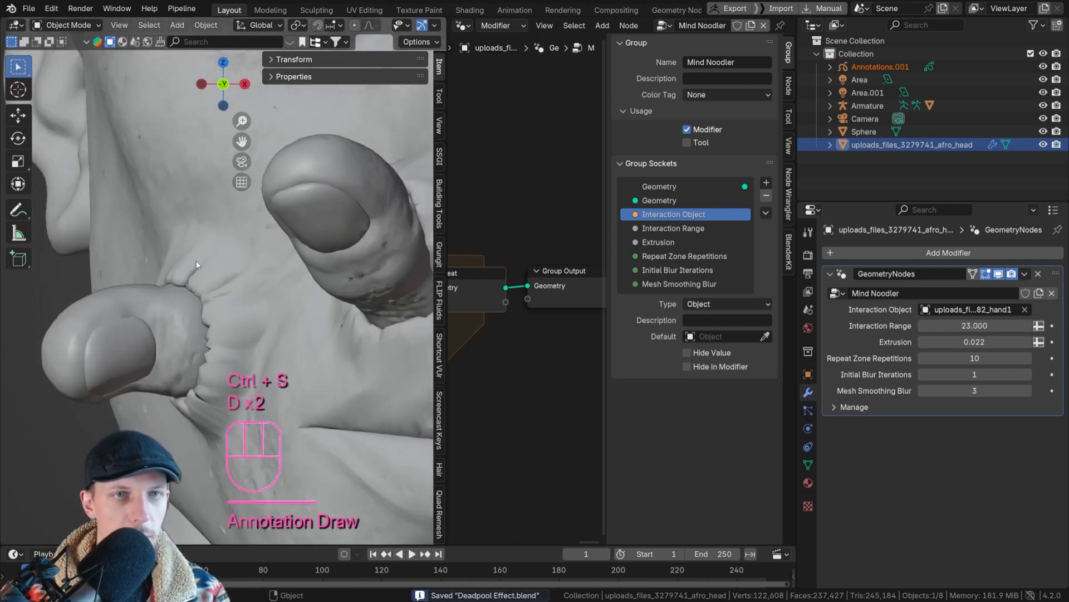
pyautogui.hscroll(3, 379, 25)
pyautogui.click(392, 26)
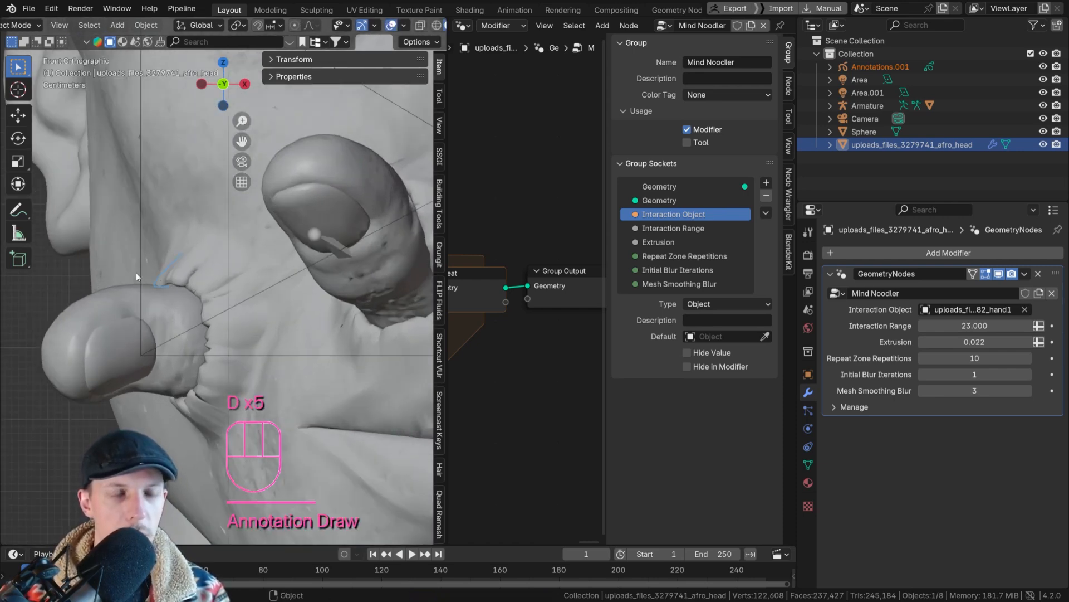
# Erase the annotation strokes from the skin folds beside the outermost finger
pyautogui.scroll(2, 167, 262)
pyautogui.press('d')
pyautogui.moveTo(203, 248)
pyautogui.mouseDown(button='right')
pyautogui.moveTo(190, 254)
pyautogui.moveTo(200, 283)
pyautogui.mouseUp(button='right')
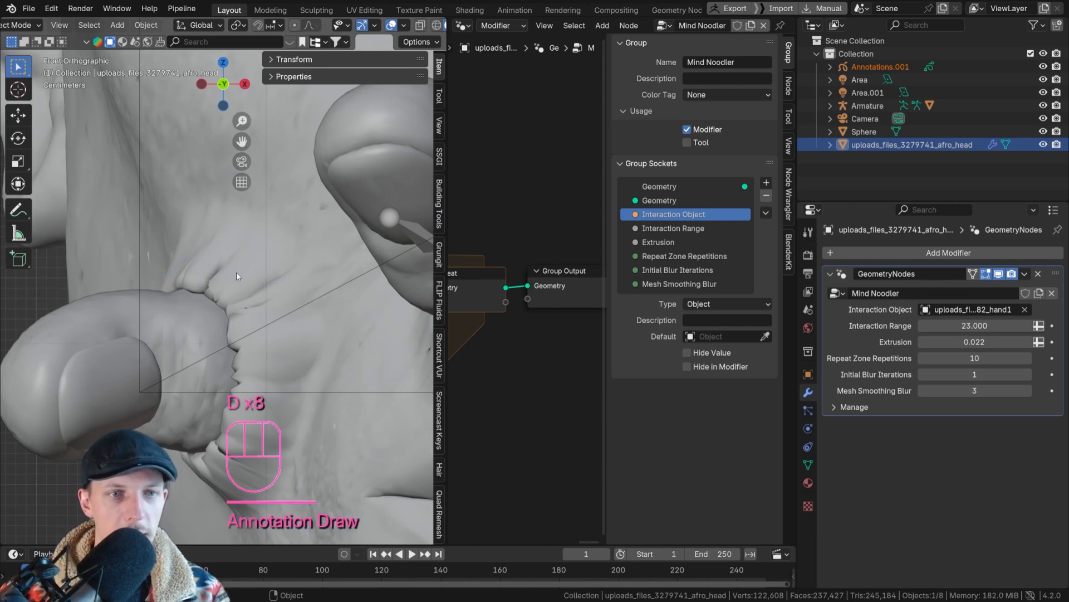
# View the head through the camera and collapse the node editor area so the 3D viewport fills its space
pyautogui.scroll(-6, 279, 306)
pyautogui.keyDown('shift'); pyautogui.moveTo(378, 272); pyautogui.dragTo(202, 266, button='middle'); pyautogui.keyUp('shift')
pyautogui.keyDown('shift'); pyautogui.moveTo(273, 246); pyautogui.dragTo(255, 315, button='middle'); pyautogui.keyUp('shift')
pyautogui.scroll(-4, 267, 239)
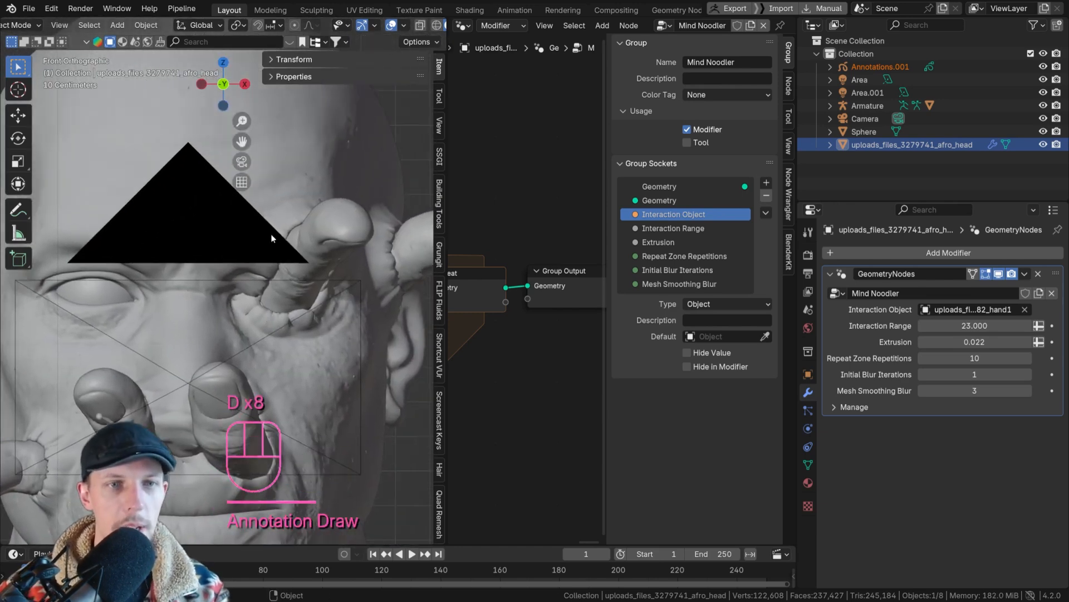
pyautogui.press('KP_Decimal')
pyautogui.press('KP_0')
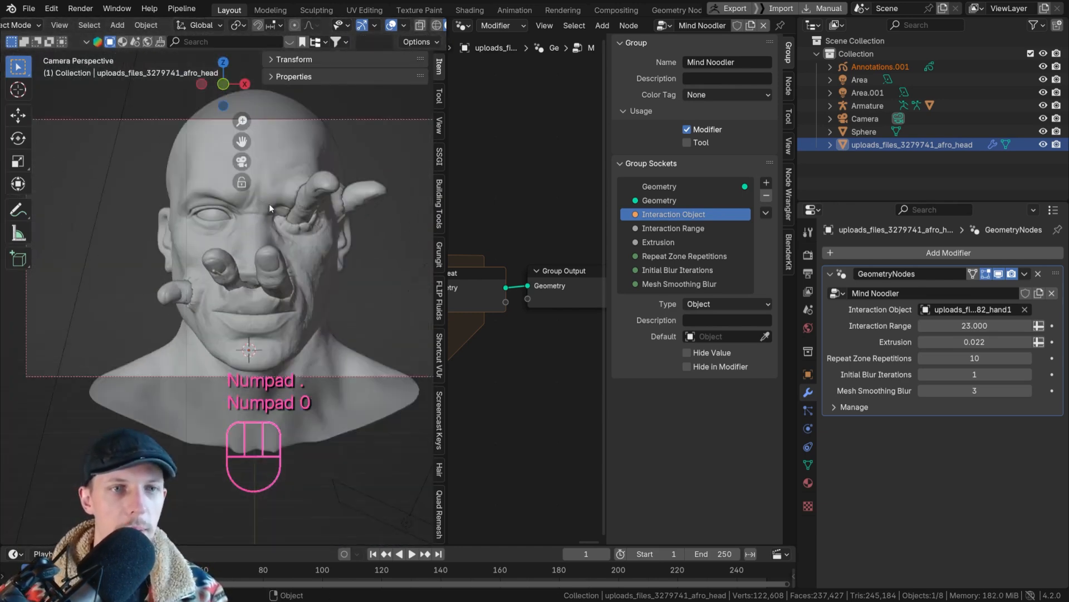
pyautogui.keyDown('shift'); pyautogui.moveTo(269, 203); pyautogui.dragTo(199, 266, button='middle'); pyautogui.keyUp('shift')
pyautogui.moveTo(445, 19); pyautogui.dragTo(517, 31)
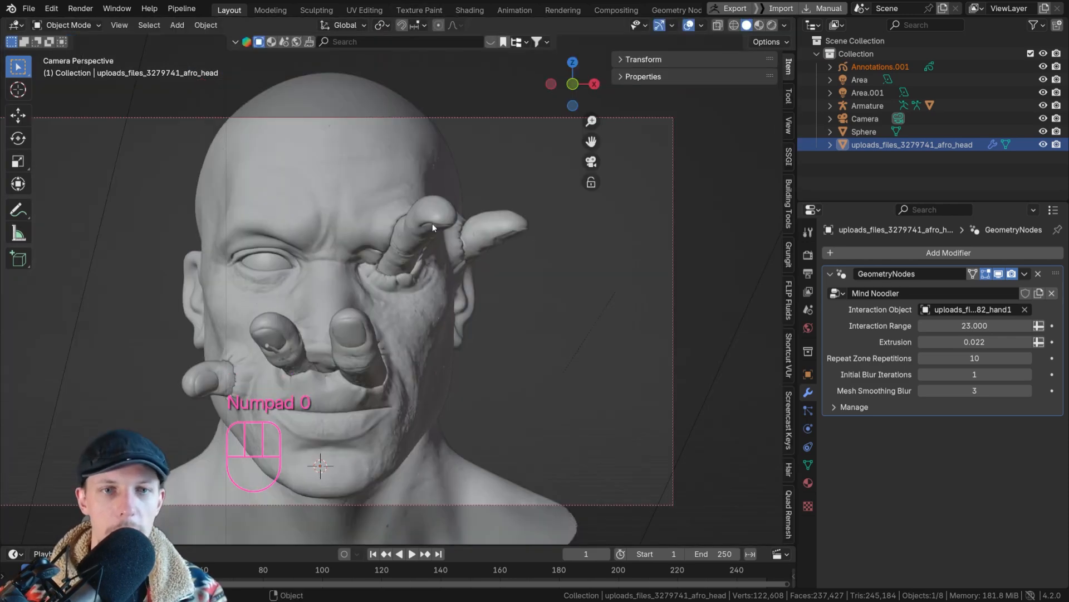
# Preview the deformed head in rendered shading with the viewport overlays hidden
pyautogui.keyDown('shift'); pyautogui.moveTo(356, 277); pyautogui.dragTo(408, 224, button='middle'); pyautogui.keyUp('shift')
pyautogui.scroll(2, 409, 223)
pyautogui.click(773, 25)
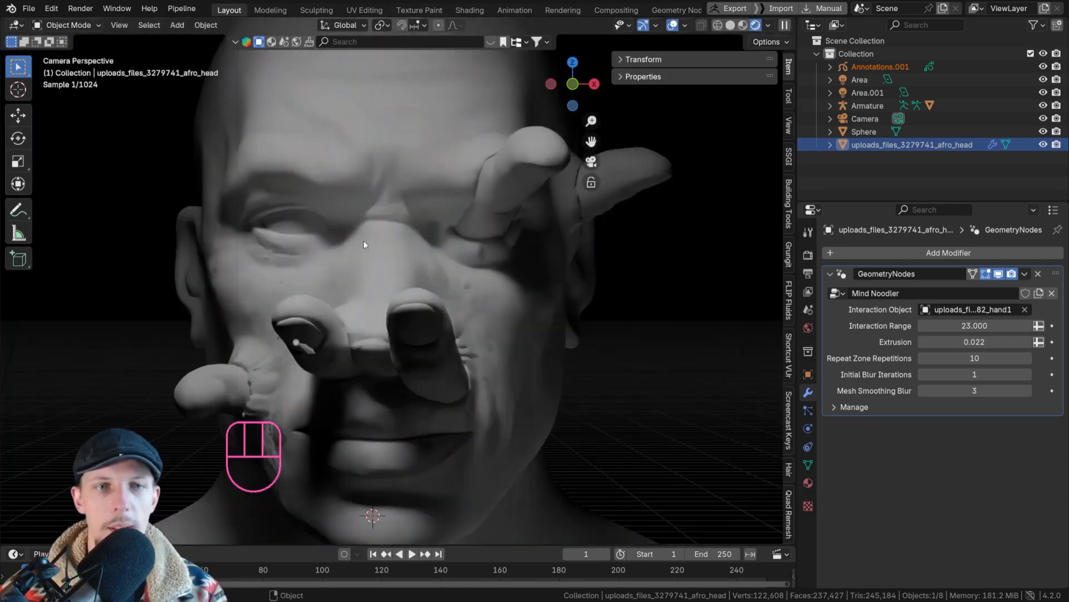
pyautogui.keyDown('shift'); pyautogui.moveTo(332, 300); pyautogui.dragTo(360, 238, button='middle'); pyautogui.keyUp('shift')
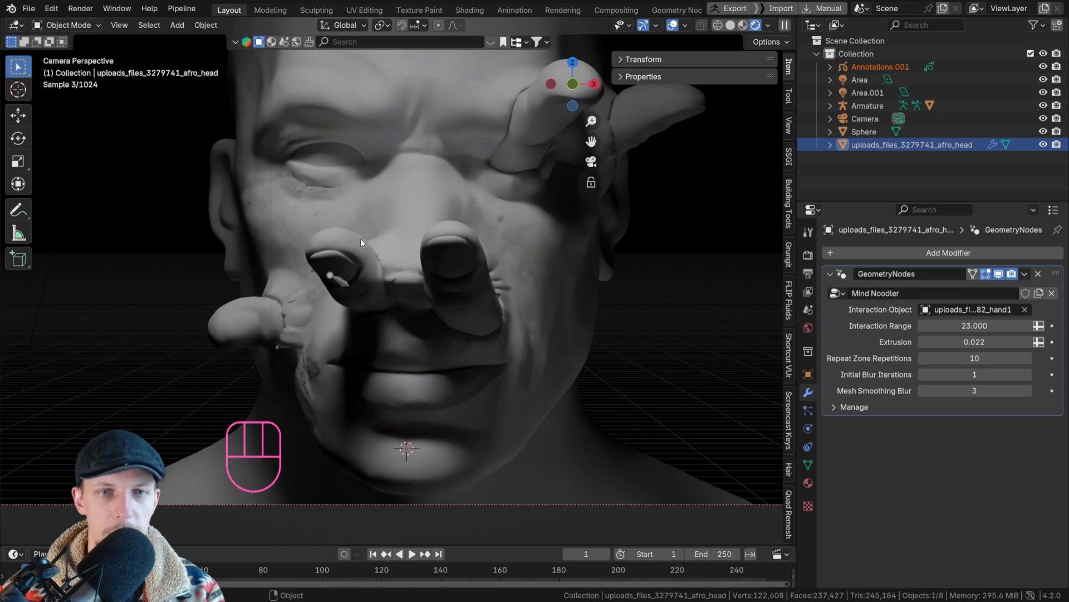
pyautogui.hotkey('alt', 'z')
pyautogui.click(676, 24)
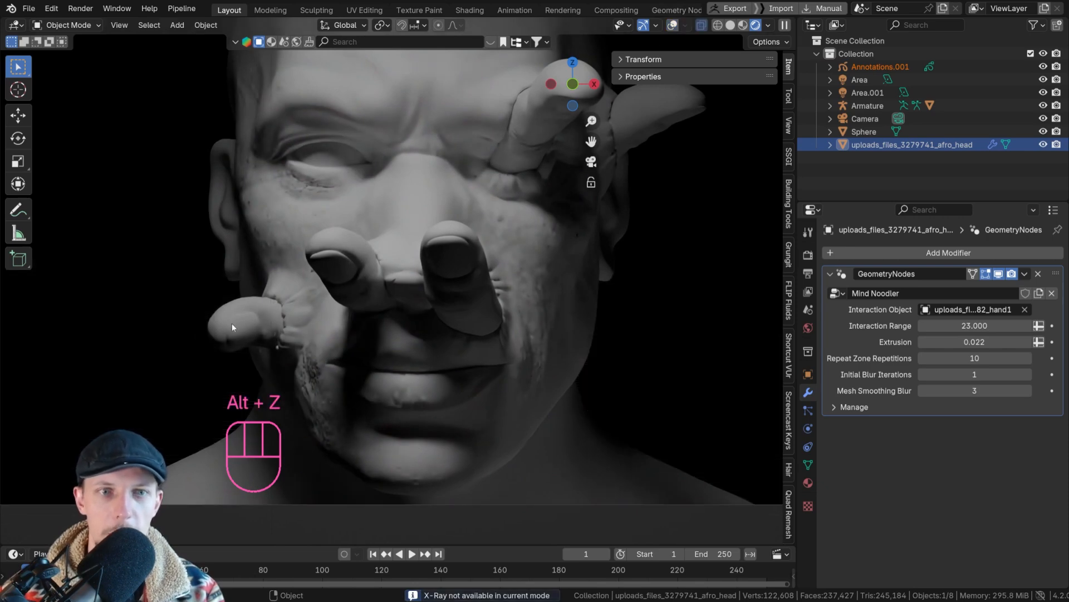
pyautogui.scroll(1, 273, 323)
pyautogui.scroll(-4, 281, 300)
pyautogui.keyDown('shift'); pyautogui.moveTo(338, 255); pyautogui.dragTo(346, 245, button='middle'); pyautogui.keyUp('shift')
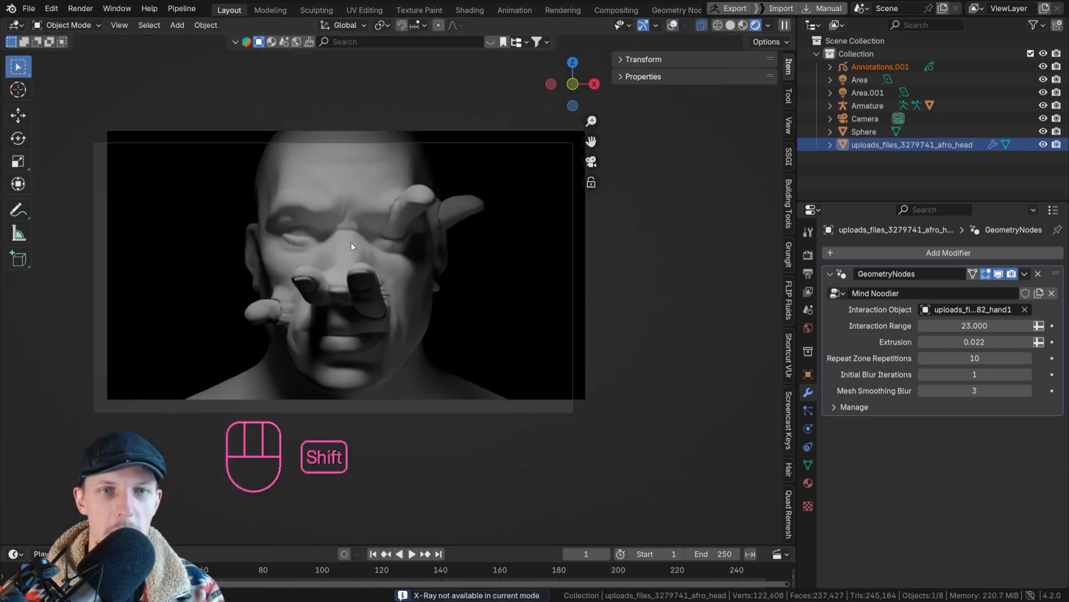
pyautogui.scroll(1, 345, 245)
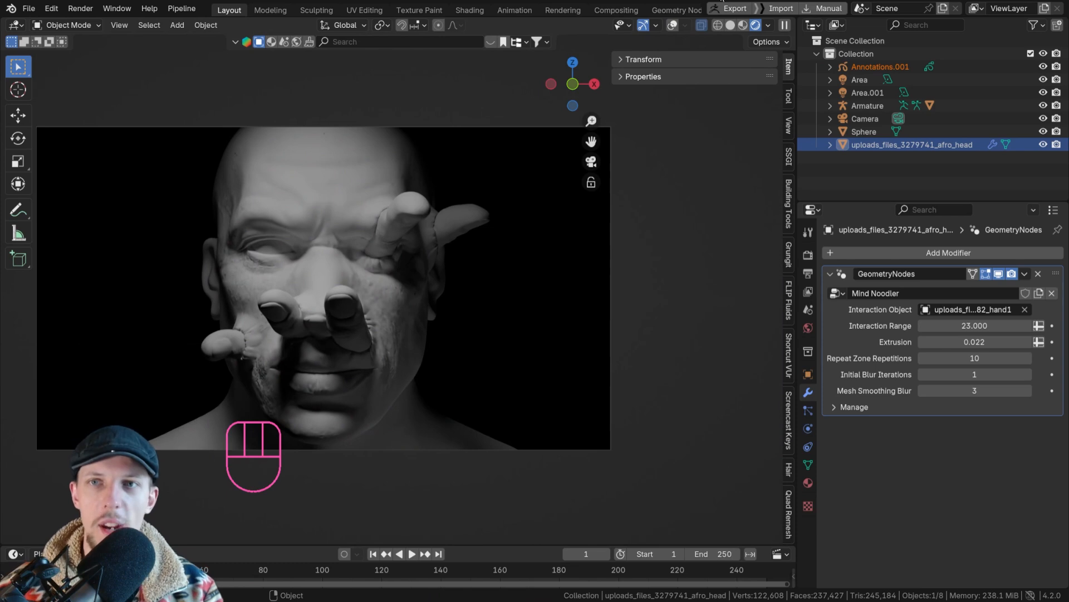
# Return the viewport to solid shading with overlays shown and X-ray off, and save the file
pyautogui.click(730, 25)
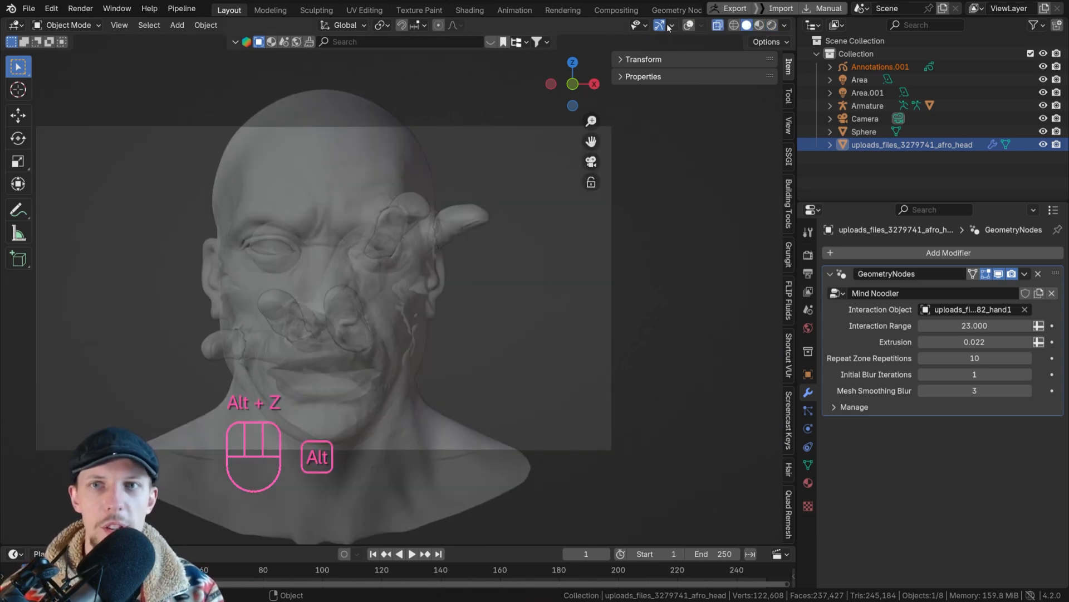
pyautogui.click(689, 25)
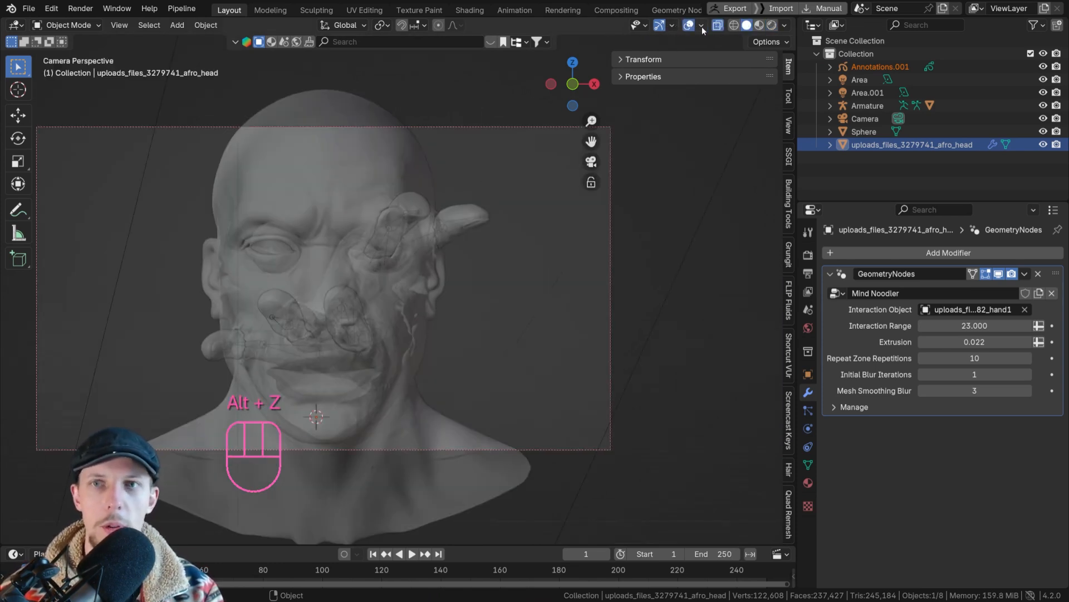
pyautogui.hotkey('alt', 'z')
pyautogui.hotkey('ctrl', 's')
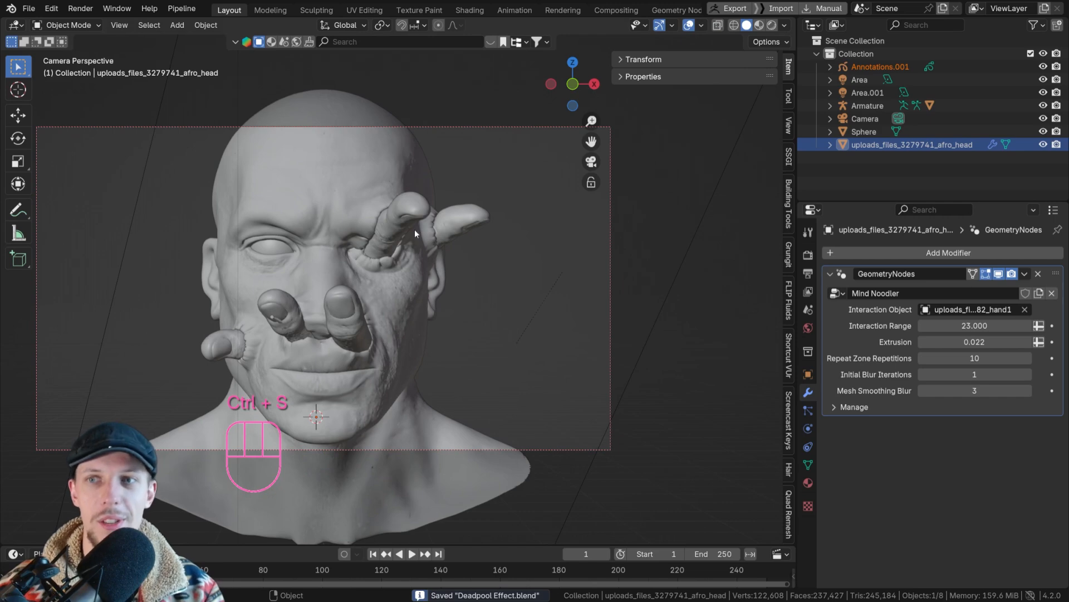
# Split the 3D viewport vertically and show the head's Mind Noodler tree in a Geometry Node Editor beside it
pyautogui.click(411, 225)
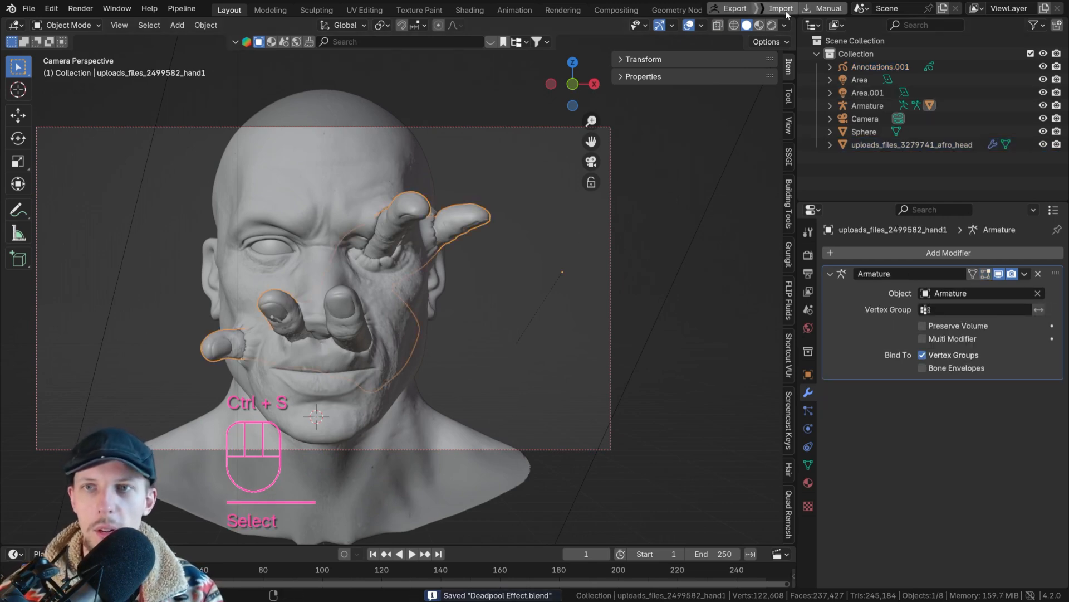
pyautogui.moveTo(793, 20); pyautogui.dragTo(474, 34)
pyautogui.click(490, 25)
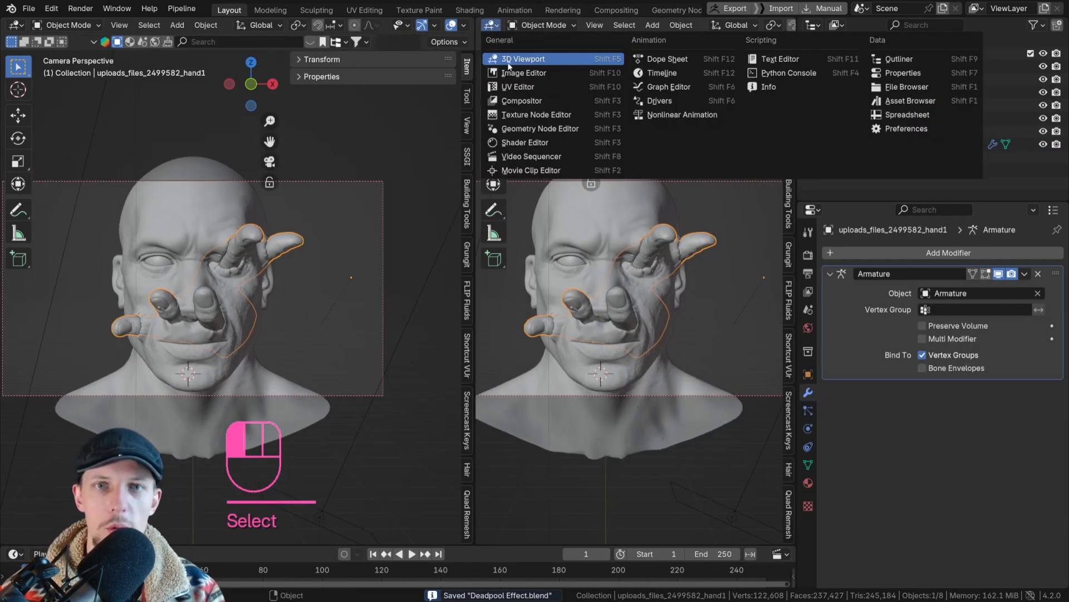
pyautogui.click(526, 117)
pyautogui.click(212, 205)
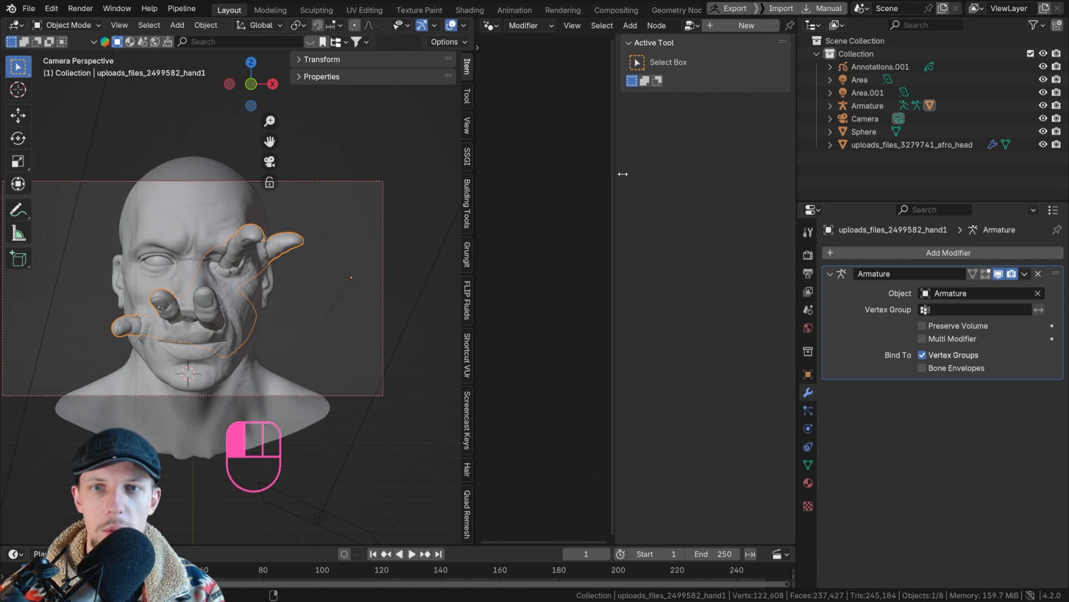
pyautogui.scroll(8, 663, 236)
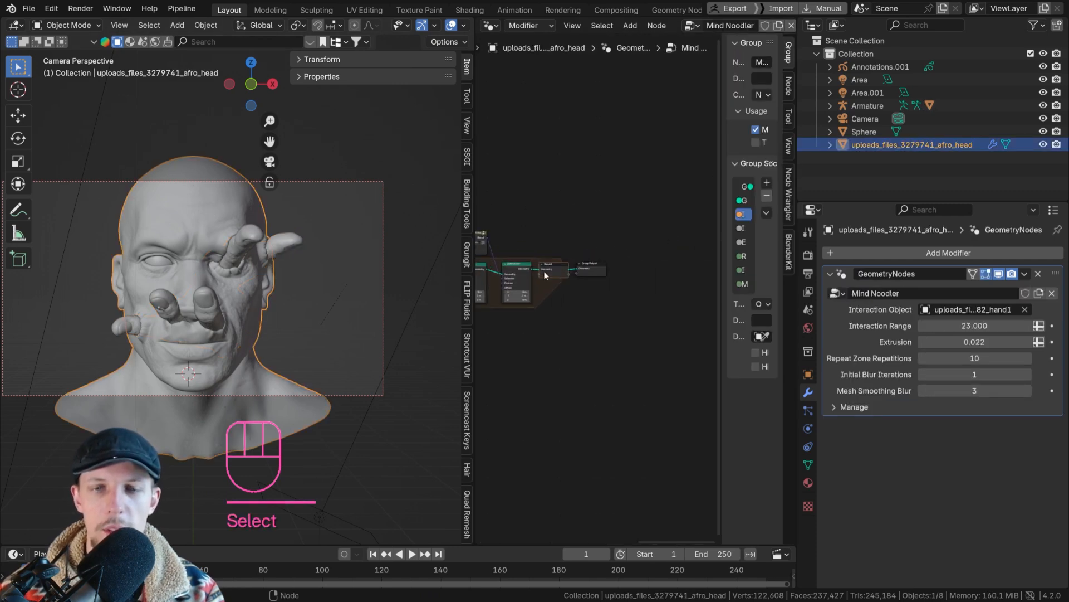
# Cut the link into the Group Output to remove the head's geometry, and select the hand's armature
pyautogui.keyDown('ctrl'); pyautogui.moveTo(598, 241); pyautogui.dragTo(610, 279, button='right'); pyautogui.keyUp('ctrl')
pyautogui.click(861, 105)
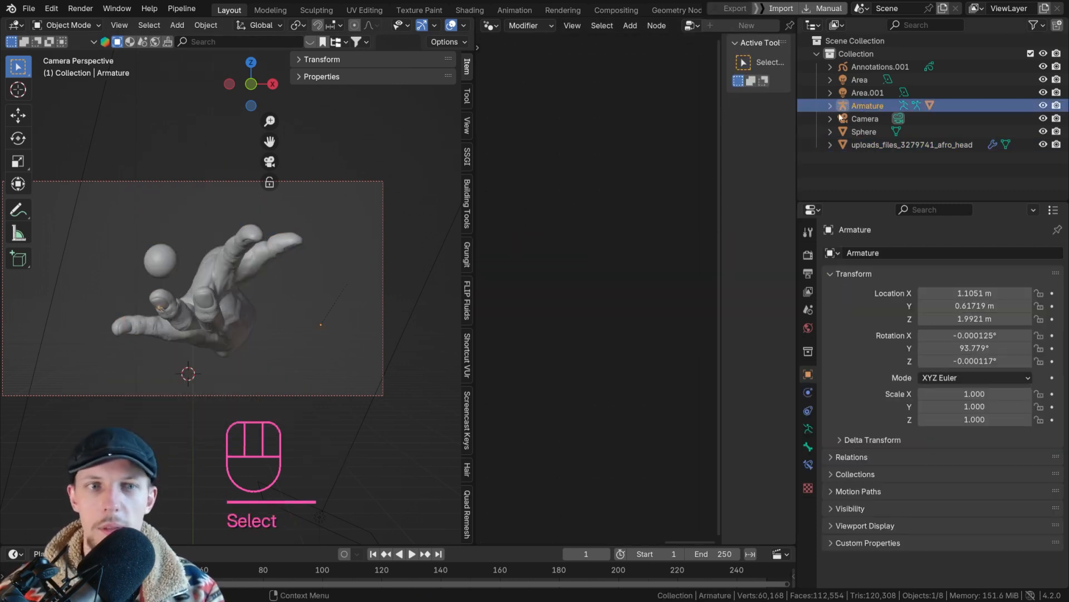
pyautogui.click(55, 25)
pyautogui.click(63, 68)
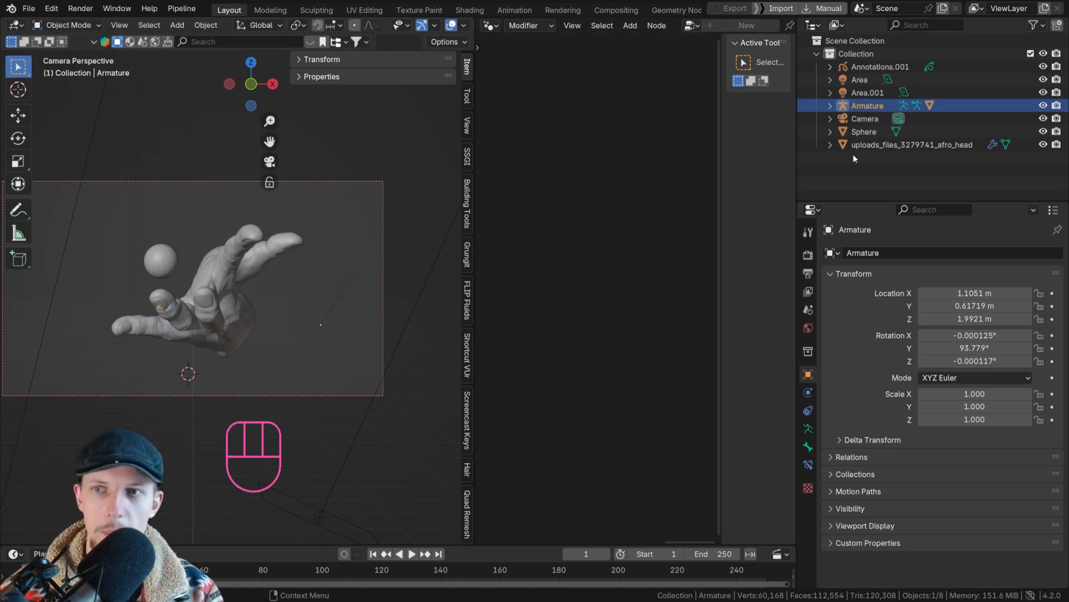
# Select the head and reconnect the Repeat zone's Geometry output to the Group Output
pyautogui.click(857, 145)
pyautogui.scroll(-4, 543, 250)
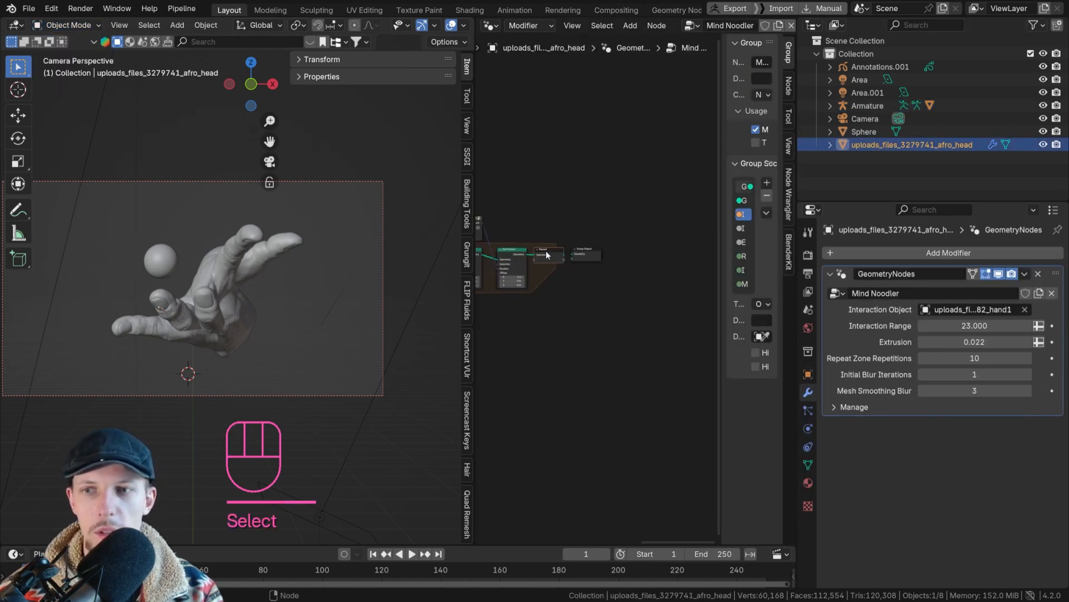
pyautogui.scroll(8, 600, 249)
pyautogui.moveTo(525, 255); pyautogui.dragTo(542, 255)
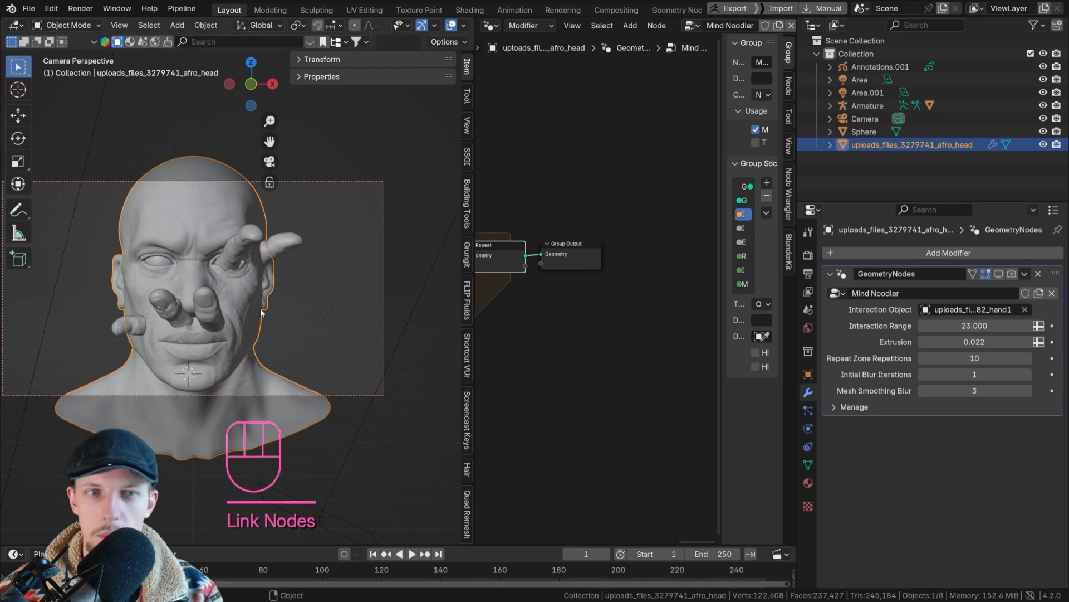
pyautogui.click(231, 249)
pyautogui.press('g')
pyautogui.rightClick(243, 248)
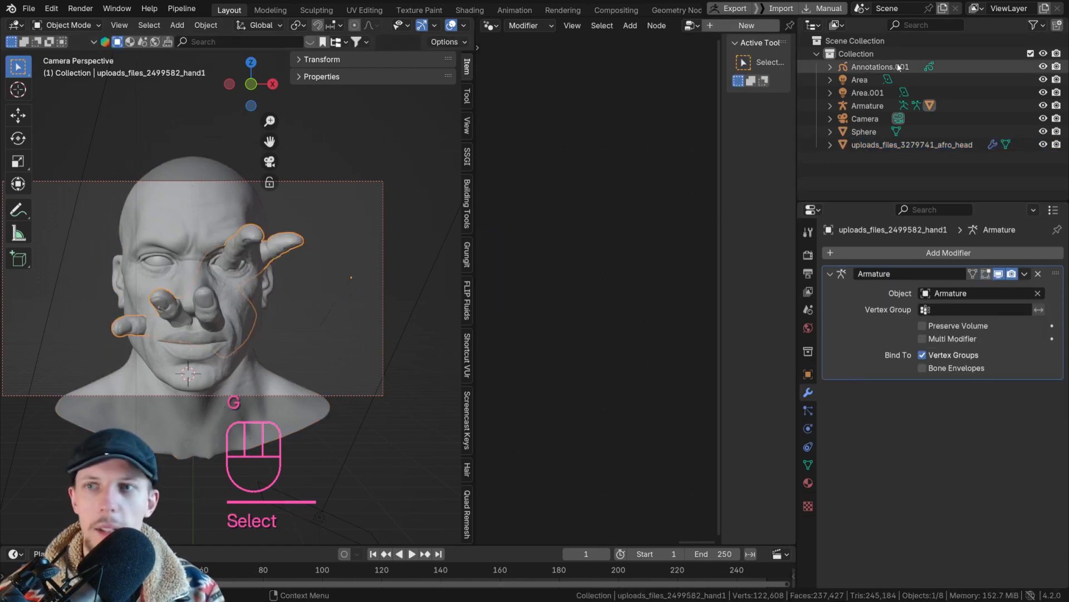
# Select the hand's armature and put it in Pose Mode, with the head seen at an angle
pyautogui.click(874, 105)
pyautogui.click(70, 29)
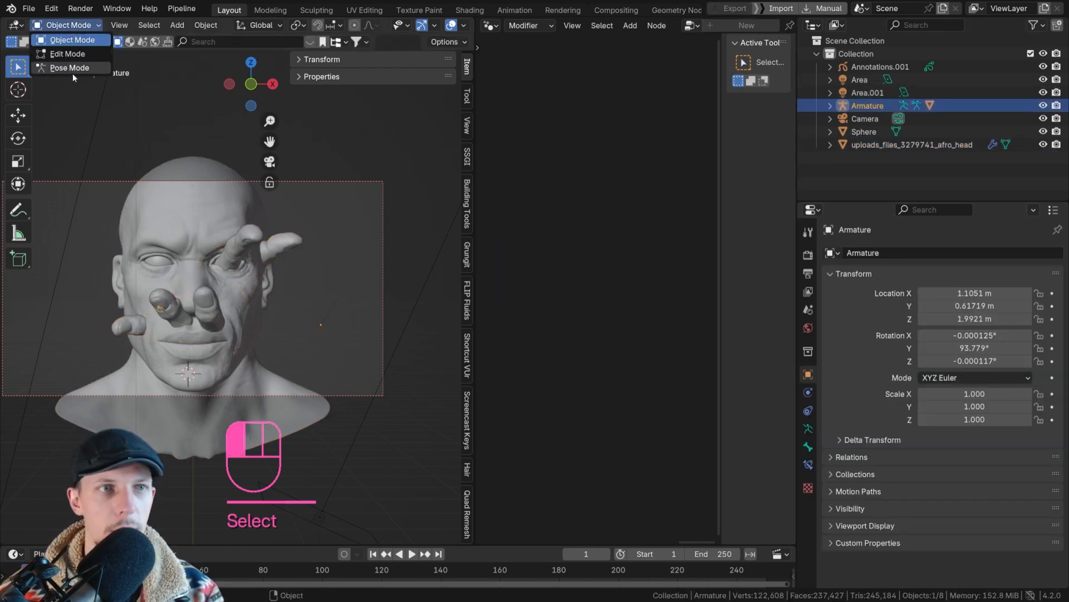
pyautogui.click(72, 72)
pyautogui.moveTo(146, 267); pyautogui.dragTo(89, 289, button='middle')
pyautogui.scroll(8, 179, 282)
pyautogui.moveTo(272, 250); pyautogui.dragTo(239, 245, button='middle')
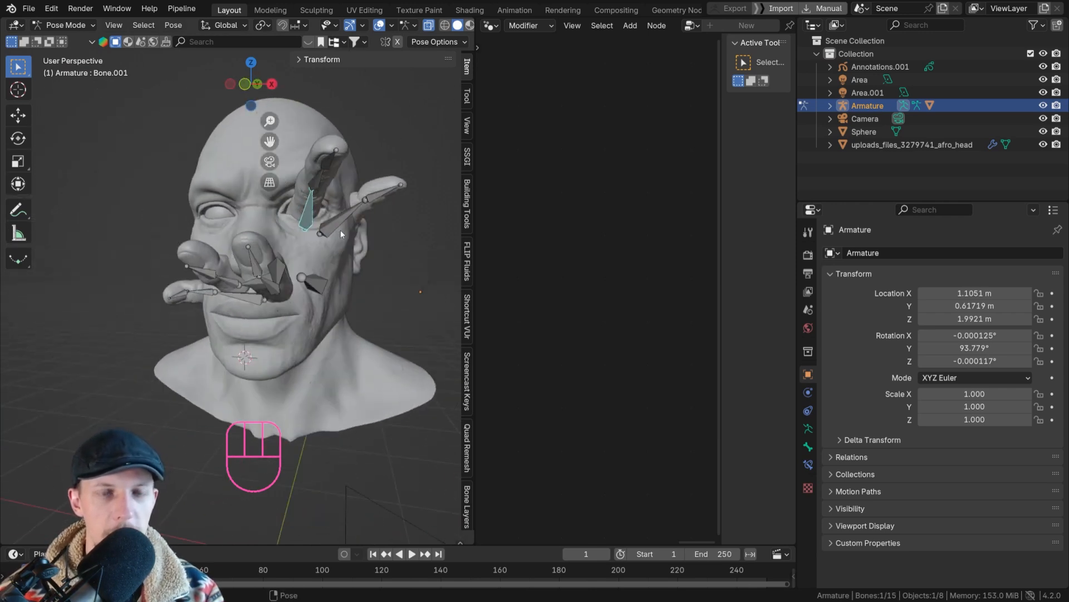
# Select all the hand's bones, rotate them so several fingers point down the face, and move the hand toward the brow
pyautogui.press('a')
pyautogui.press('r')
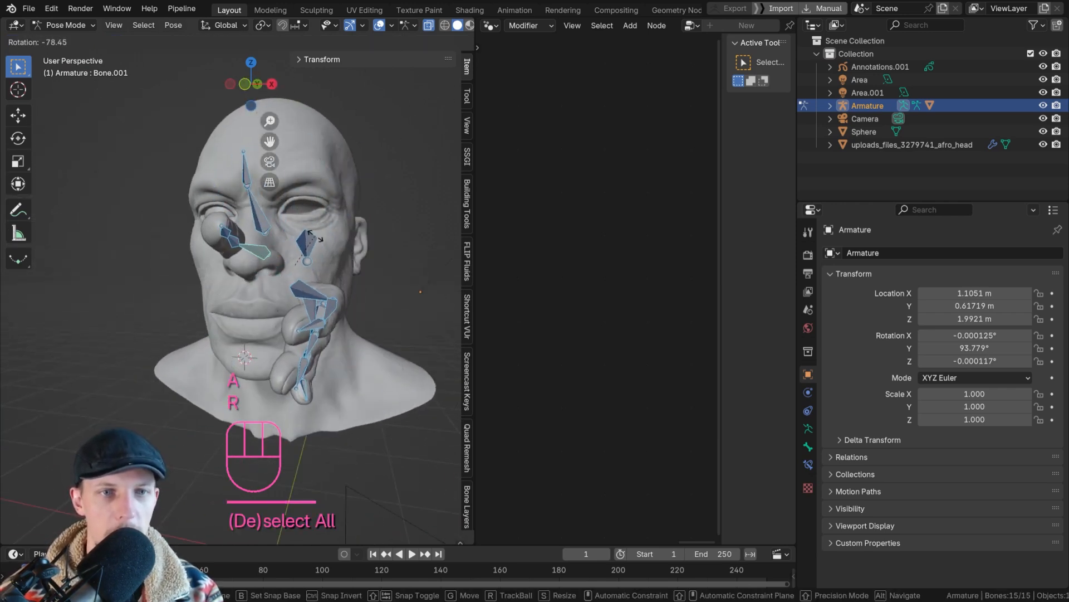
pyautogui.click(314, 250)
pyautogui.press('g')
pyautogui.click(262, 216)
pyautogui.moveTo(263, 216); pyautogui.dragTo(363, 252, button='middle')
pyautogui.press('g')
pyautogui.click(264, 244)
# Reposition all the hand's bones from the front and side so the fingers protrude from the face
pyautogui.moveTo(264, 244); pyautogui.dragTo(108, 236, button='middle')
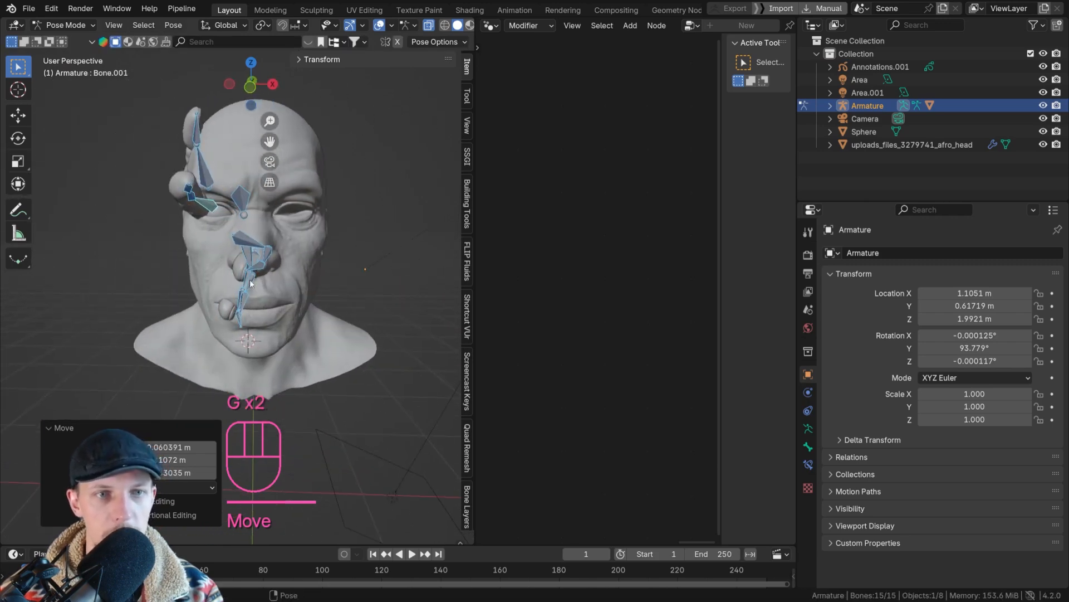
pyautogui.press('g')
pyautogui.click(299, 270)
pyautogui.moveTo(299, 270); pyautogui.dragTo(139, 260, button='middle')
pyautogui.press('g')
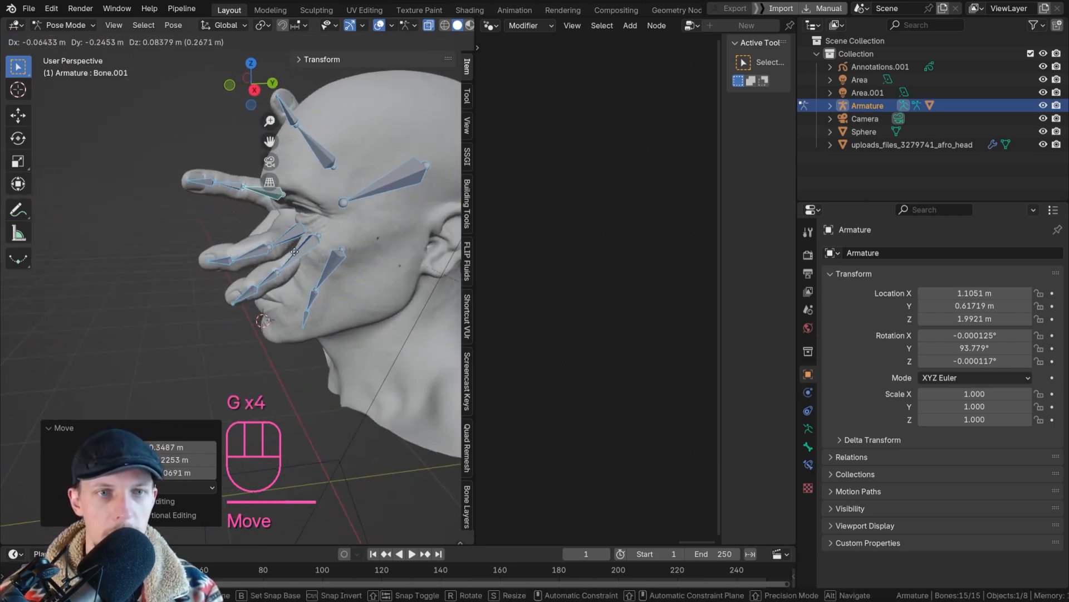
pyautogui.click(294, 251)
# Rotate the whole hand slightly and shift it to refine where the fingers emerge from the face
pyautogui.moveTo(294, 252); pyautogui.dragTo(383, 257, button='middle')
pyautogui.press('r')
pyautogui.click(256, 288)
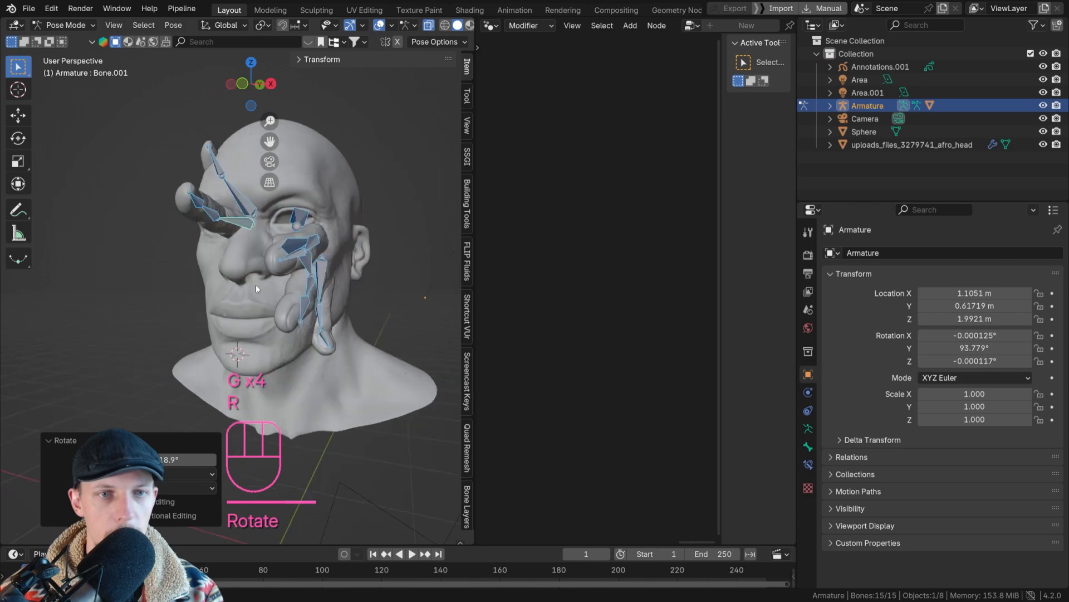
pyautogui.moveTo(256, 288); pyautogui.dragTo(201, 287, button='middle')
pyautogui.press('g')
pyautogui.click(280, 273)
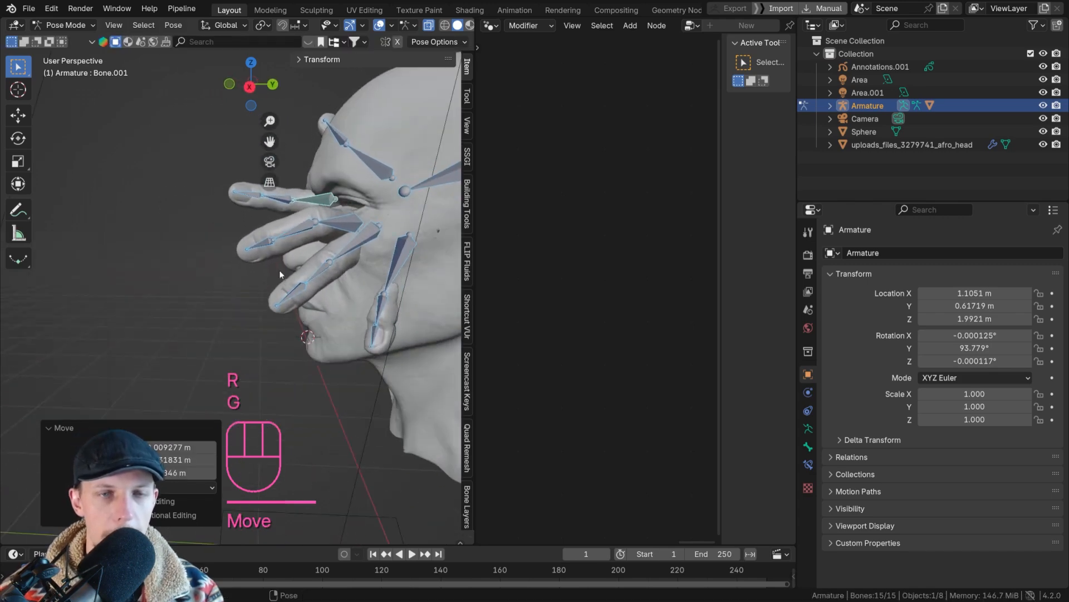
# Rotate Bone.001, the base bone of the finger in front of the eye, from the side and from above
pyautogui.click(326, 202)
pyautogui.press('r')
pyautogui.click(248, 225)
pyautogui.moveTo(247, 225); pyautogui.dragTo(276, 190, button='middle')
pyautogui.press('r')
pyautogui.click(172, 232)
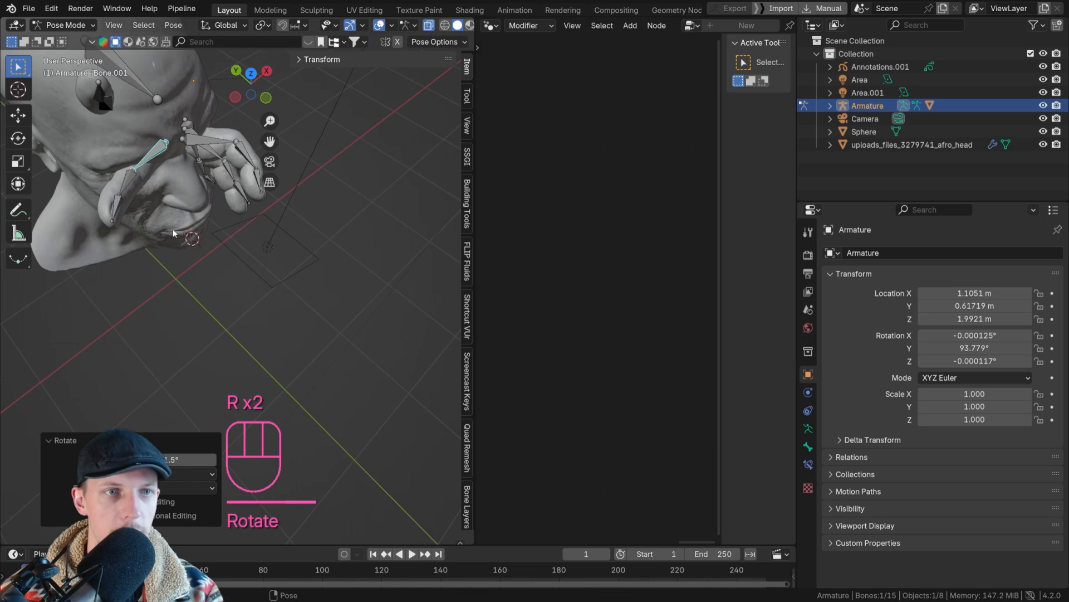
# Rotate Bone.004, the base bone of the neighbouring finger, to change where it leaves the face
pyautogui.moveTo(173, 230)
pyautogui.mouseDown(button='middle')
pyautogui.moveTo(76, 132)
pyautogui.moveTo(307, 186)
pyautogui.moveTo(157, 241)
pyautogui.mouseUp(button='middle')
pyautogui.click(232, 166)
pyautogui.press('r')
pyautogui.click(299, 154)
pyautogui.keyDown('shift'); pyautogui.moveTo(183, 170); pyautogui.dragTo(148, 212, button='middle'); pyautogui.keyUp('shift')
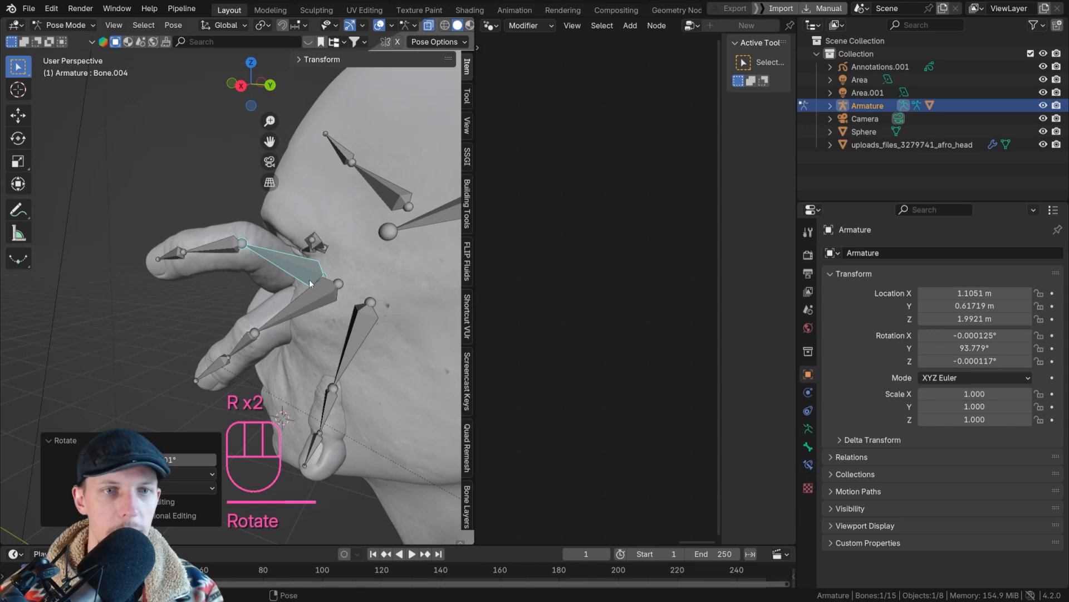
# Rotate and shift Bone.007, the base bone of the next finger down, seen from the side
pyautogui.moveTo(310, 304); pyautogui.dragTo(270, 325, button='middle')
pyautogui.click(271, 325)
pyautogui.press('r')
pyautogui.click(340, 286)
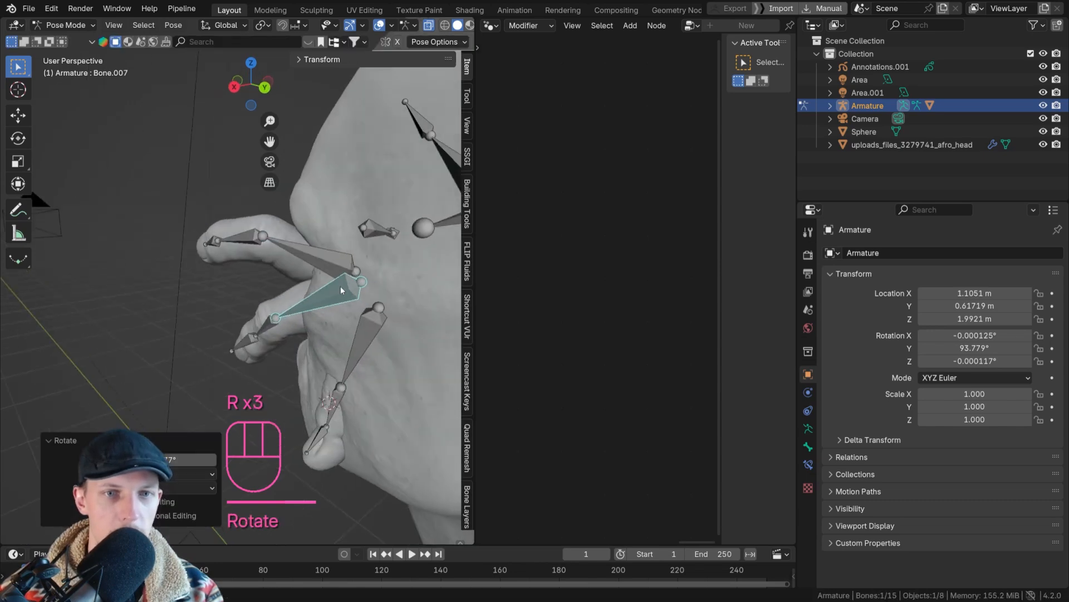
pyautogui.moveTo(340, 285); pyautogui.dragTo(344, 276, button='middle')
pyautogui.press('g')
pyautogui.click(344, 292)
# Rotate Bone.010, the base bone of the lowest finger, along the cheek
pyautogui.click(355, 312)
pyautogui.moveTo(355, 312); pyautogui.dragTo(328, 278, button='middle')
pyautogui.moveTo(329, 278); pyautogui.dragTo(457, 245, button='middle')
pyautogui.press('r')
pyautogui.click(264, 266)
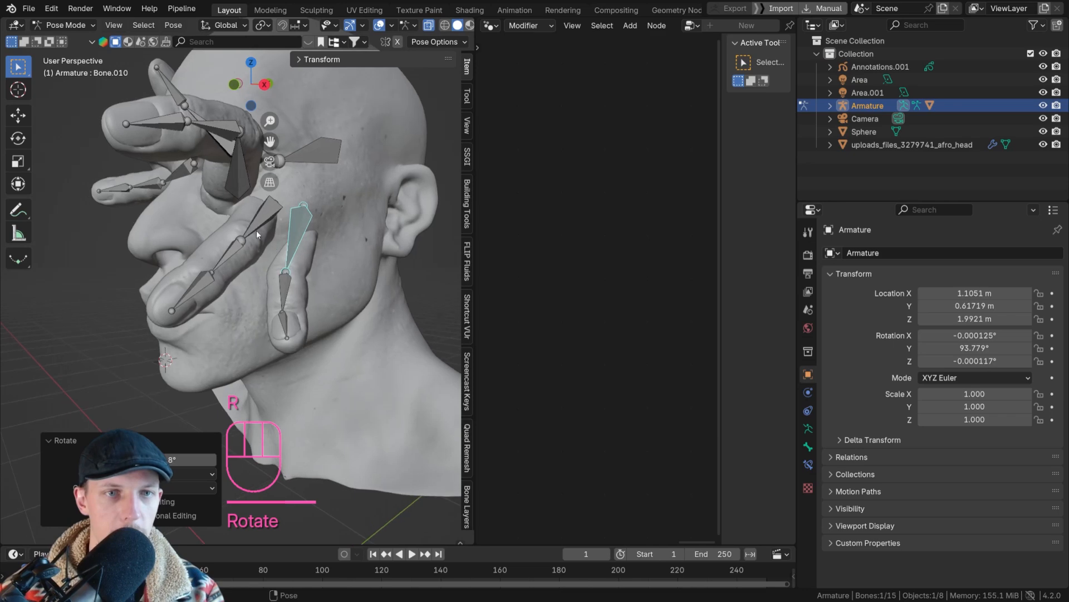
# Rotate Bone.007 from several angles so its finger swings up from the cheek and sticks out beside the eye
pyautogui.click(257, 230)
pyautogui.moveTo(256, 229); pyautogui.dragTo(273, 323, button='middle')
pyautogui.press('r')
pyautogui.click(366, 166)
pyautogui.moveTo(366, 166); pyautogui.dragTo(372, 241, button='middle')
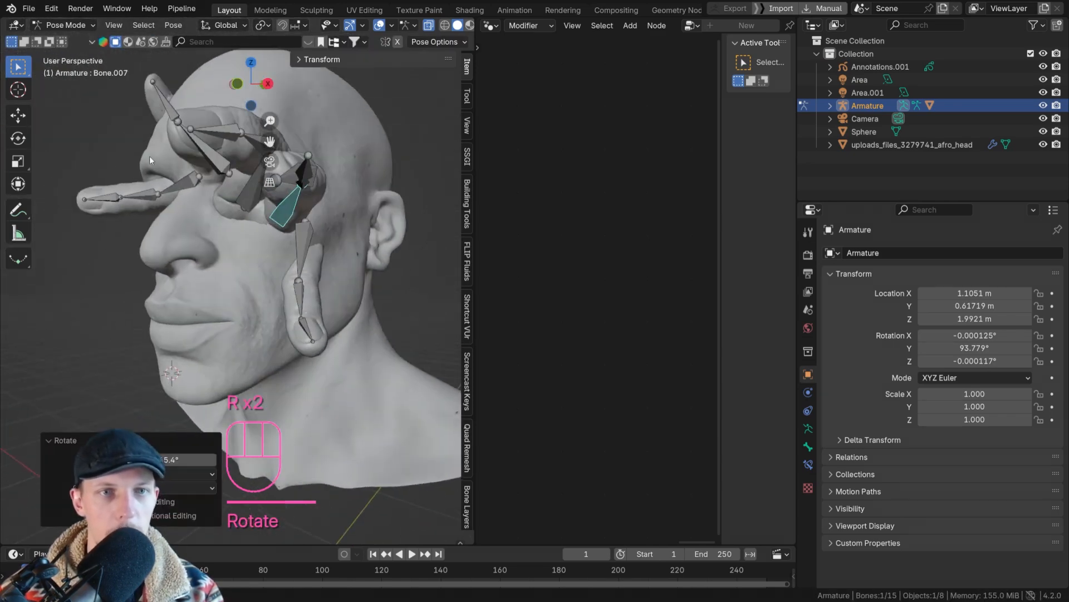
pyautogui.press('r')
pyautogui.click(333, 193)
pyautogui.moveTo(333, 193); pyautogui.dragTo(146, 244, button='middle')
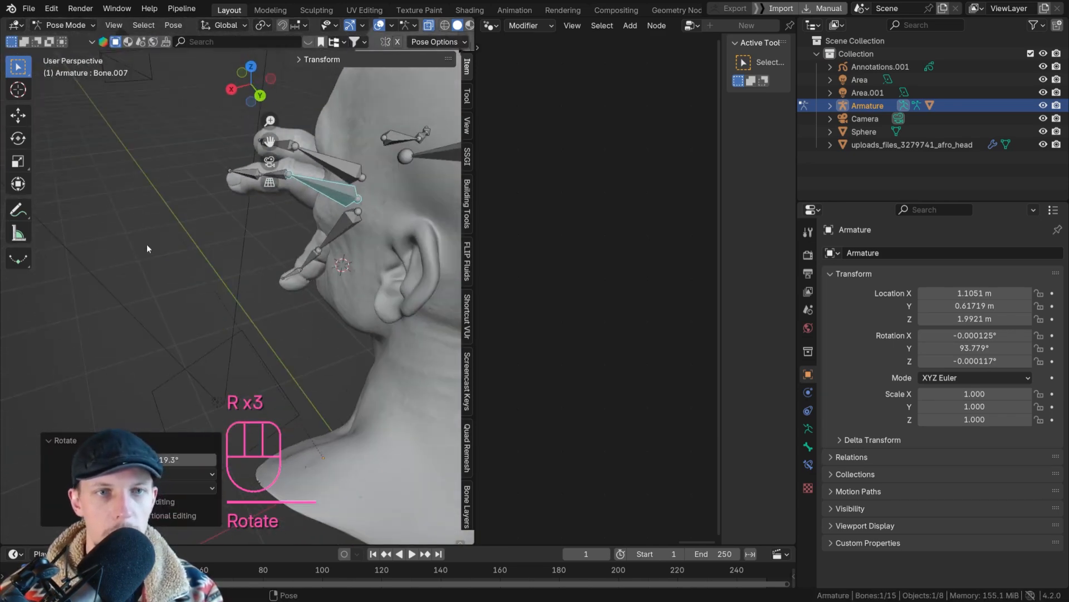
pyautogui.press('r')
pyautogui.click(121, 245)
# Bend the outer part of that same finger by rotating Bone.008 and its tip bone, Bone.009
pyautogui.click(268, 204)
pyautogui.scroll(3, 268, 206)
pyautogui.moveTo(263, 225); pyautogui.dragTo(287, 145, button='middle')
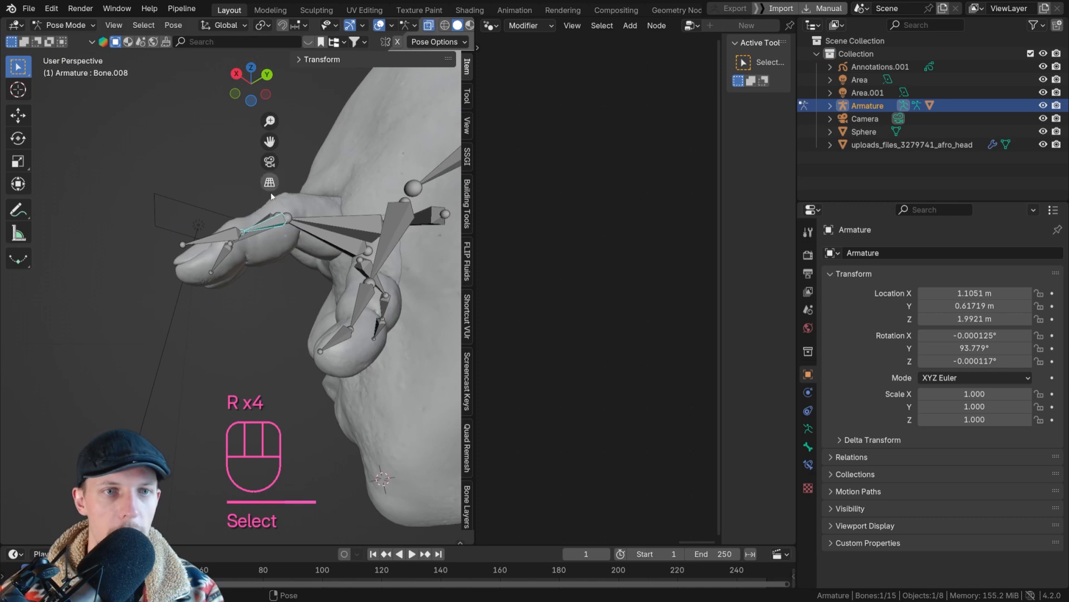
pyautogui.press('r')
pyautogui.click(231, 225)
pyautogui.click(224, 188)
pyautogui.press('r')
pyautogui.click(210, 174)
pyautogui.press('r')
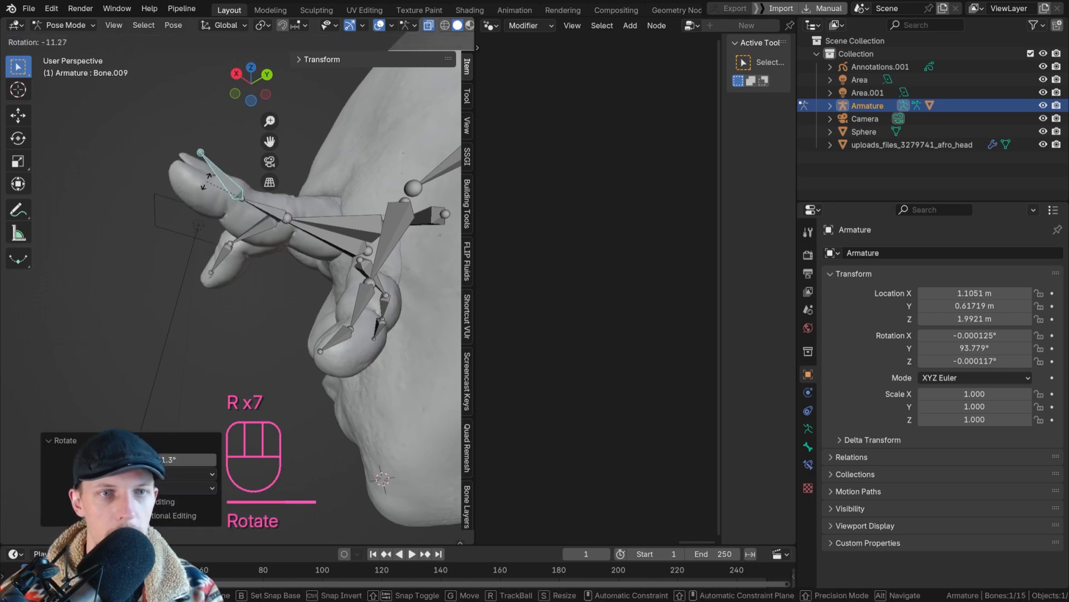
pyautogui.click(229, 196)
pyautogui.click(261, 208)
pyautogui.press('r')
pyautogui.click(264, 195)
# Review the posed hand against the whole head in Object Mode and return the armature to Pose Mode
pyautogui.moveTo(273, 195); pyautogui.dragTo(352, 238, button='middle')
pyautogui.scroll(-5, 352, 237)
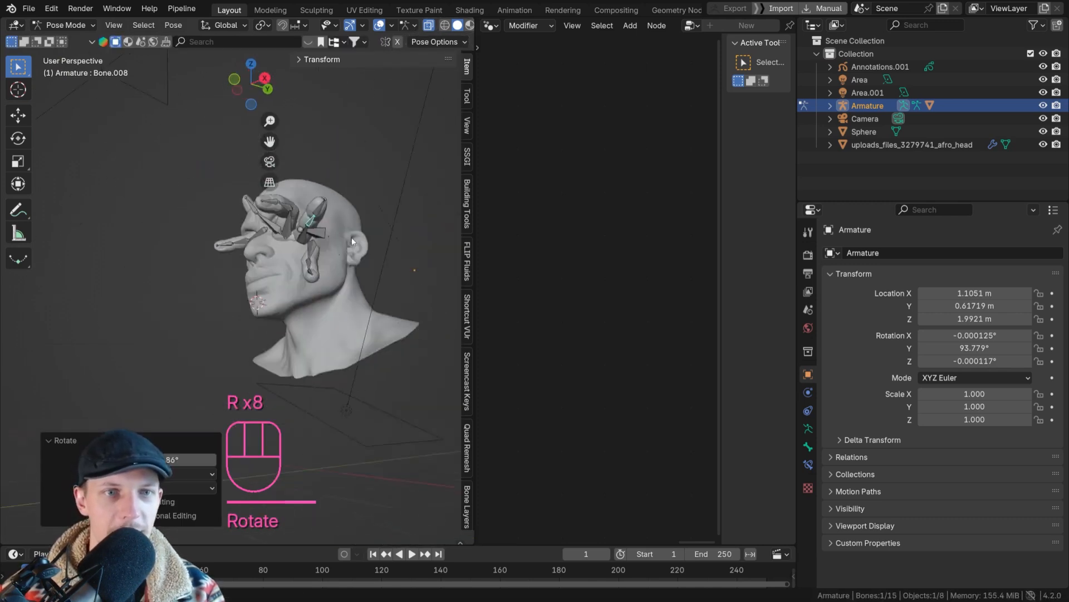
pyautogui.moveTo(239, 240); pyautogui.dragTo(315, 243, button='middle')
pyautogui.press('Tab')
pyautogui.press('Tab')
pyautogui.click(63, 25)
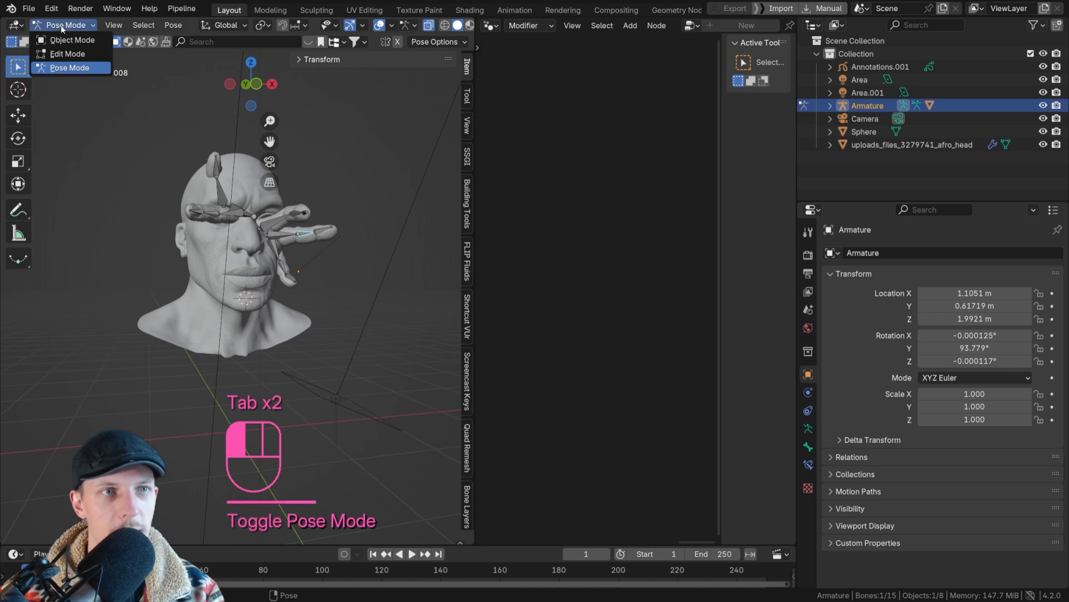
pyautogui.click(56, 36)
pyautogui.moveTo(284, 170); pyautogui.dragTo(243, 175, button='middle')
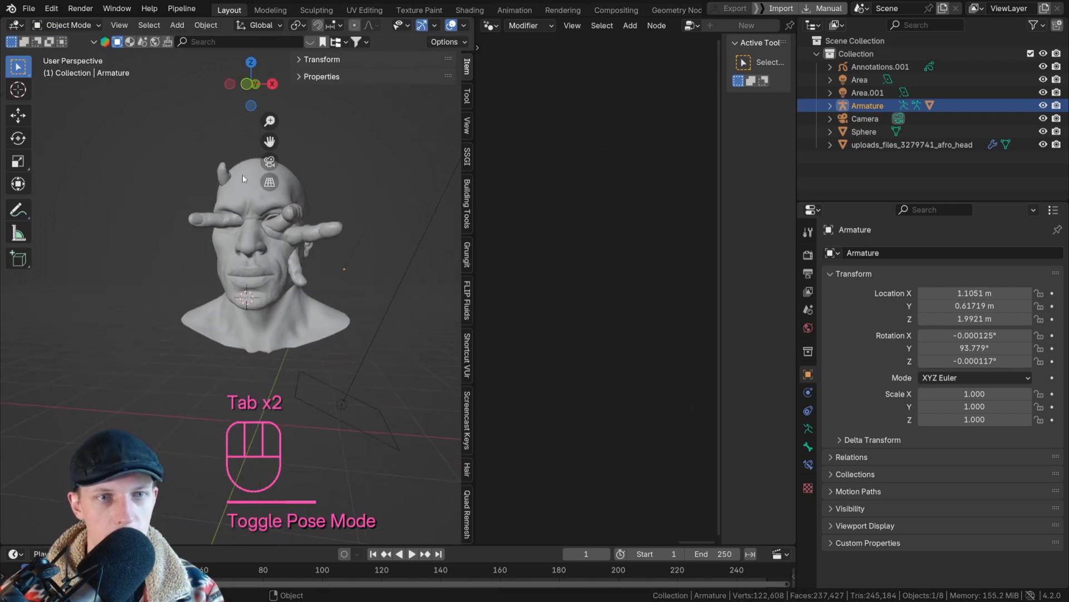
pyautogui.click(63, 25)
pyautogui.click(59, 68)
# Select the base bones Bone.004, Bone.007 and Bone.010 together and move the three fingers to a better position on the face
pyautogui.scroll(4, 246, 174)
pyautogui.moveTo(318, 267); pyautogui.dragTo(212, 278, button='middle')
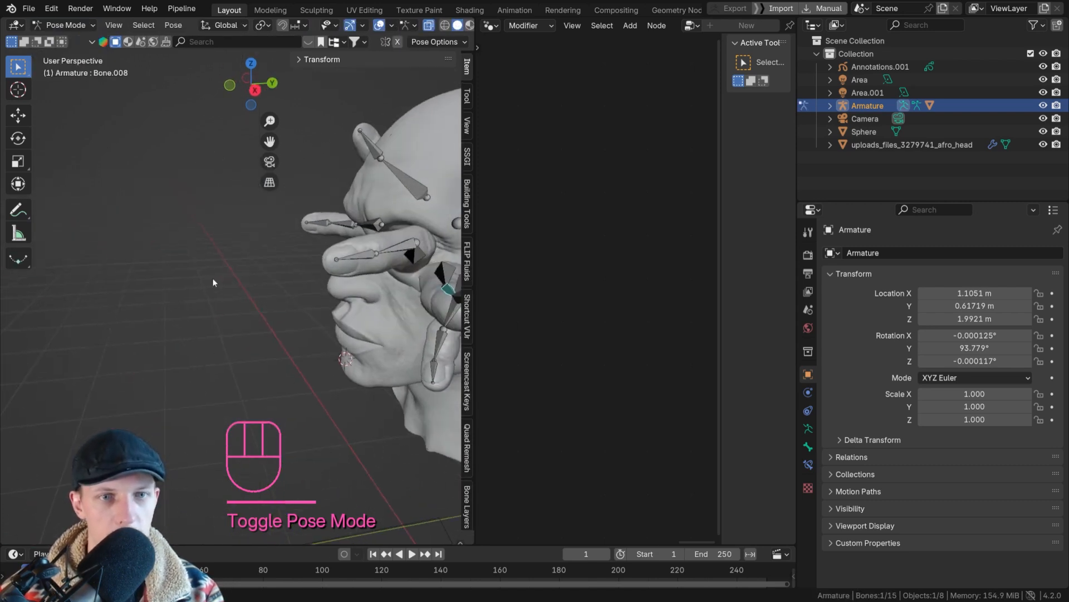
pyautogui.keyDown('shift'); pyautogui.moveTo(339, 240); pyautogui.dragTo(229, 267, button='middle'); pyautogui.keyUp('shift')
pyautogui.click(249, 239)
pyautogui.keyDown('shift'); pyautogui.click(261, 266); pyautogui.keyUp('shift')
pyautogui.keyDown('shift'); pyautogui.click(273, 280); pyautogui.keyUp('shift')
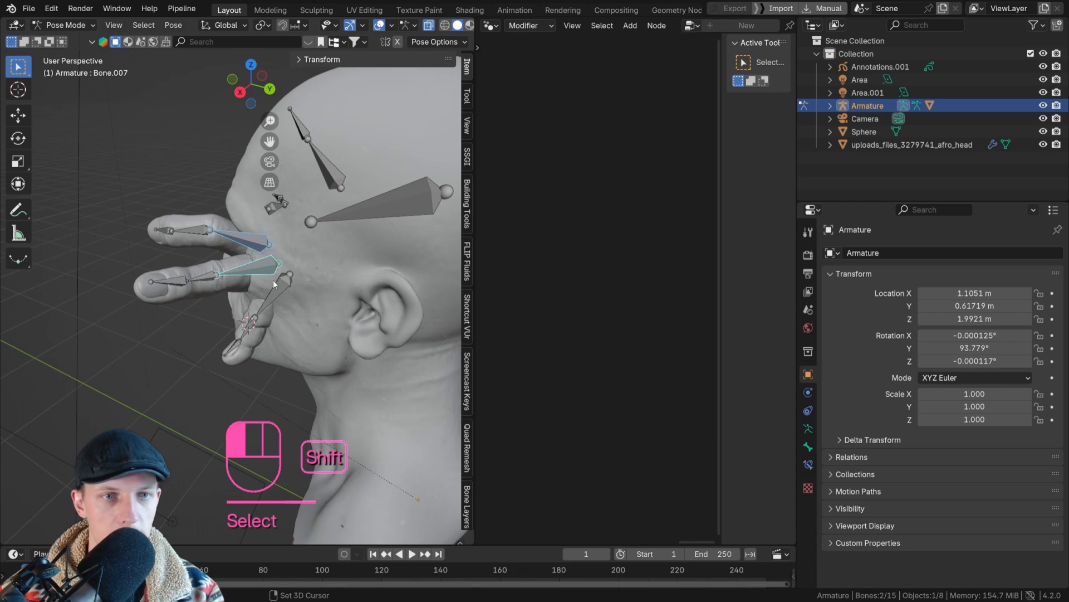
pyautogui.press('g')
pyautogui.click(291, 281)
pyautogui.moveTo(291, 282); pyautogui.dragTo(185, 202, button='middle')
pyautogui.press('g')
pyautogui.click(309, 269)
# Rotate and move Bone.001 so its finger protrudes from the other eye, and return to Object Mode
pyautogui.keyDown('shift'); pyautogui.moveTo(133, 229); pyautogui.dragTo(214, 135, button='middle'); pyautogui.keyUp('shift')
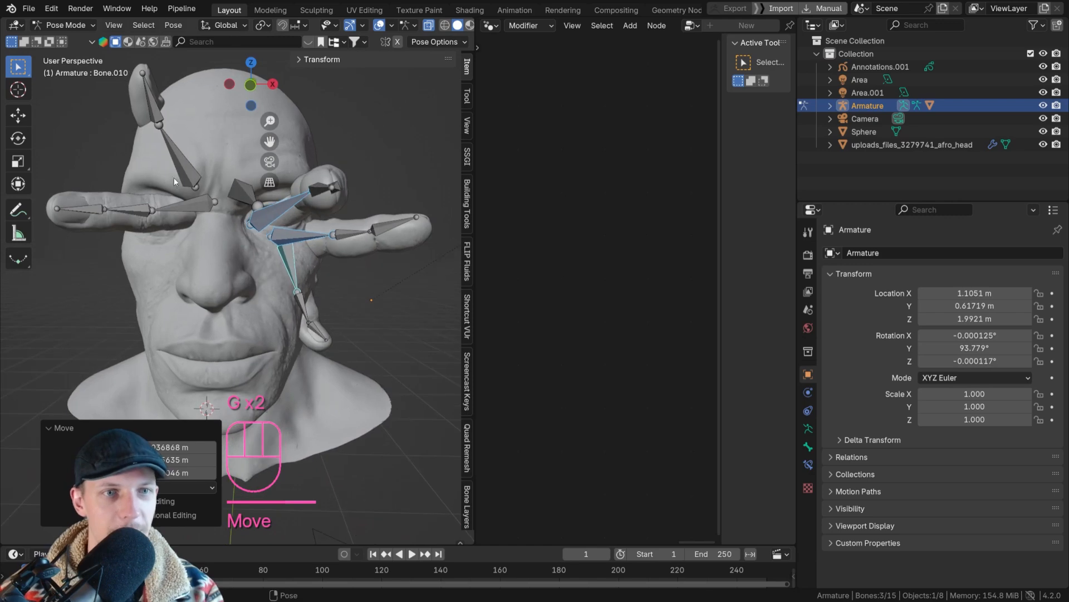
pyautogui.click(183, 208)
pyautogui.moveTo(174, 232); pyautogui.dragTo(183, 205, button='middle')
pyautogui.press('r')
pyautogui.click(182, 213)
pyautogui.press('g')
pyautogui.click(167, 233)
pyautogui.click(62, 26)
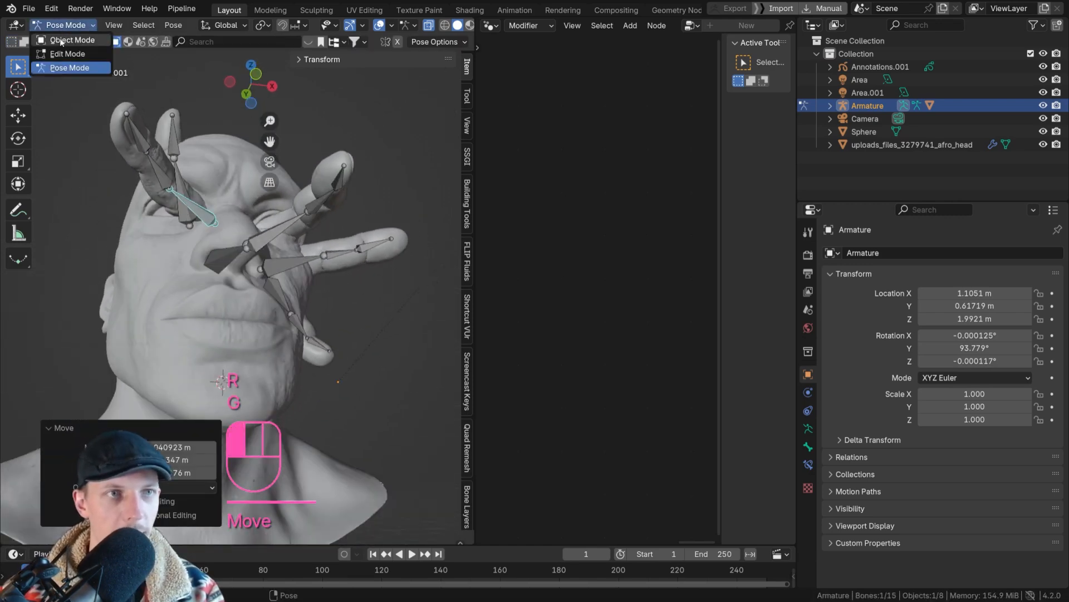
pyautogui.click(62, 40)
# Show the front view with the viewport overlays hidden and select the head
pyautogui.press('KP_1')
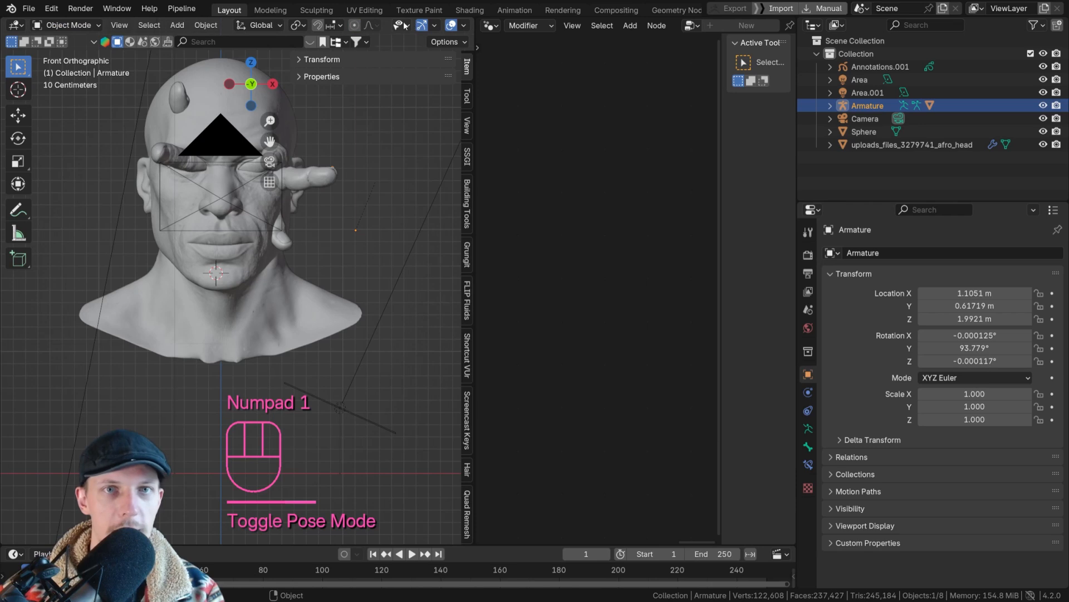
pyautogui.scroll(-3, 423, 28)
pyautogui.click(391, 25)
pyautogui.keyDown('shift'); pyautogui.moveTo(245, 159); pyautogui.dragTo(127, 205, button='middle'); pyautogui.keyUp('shift')
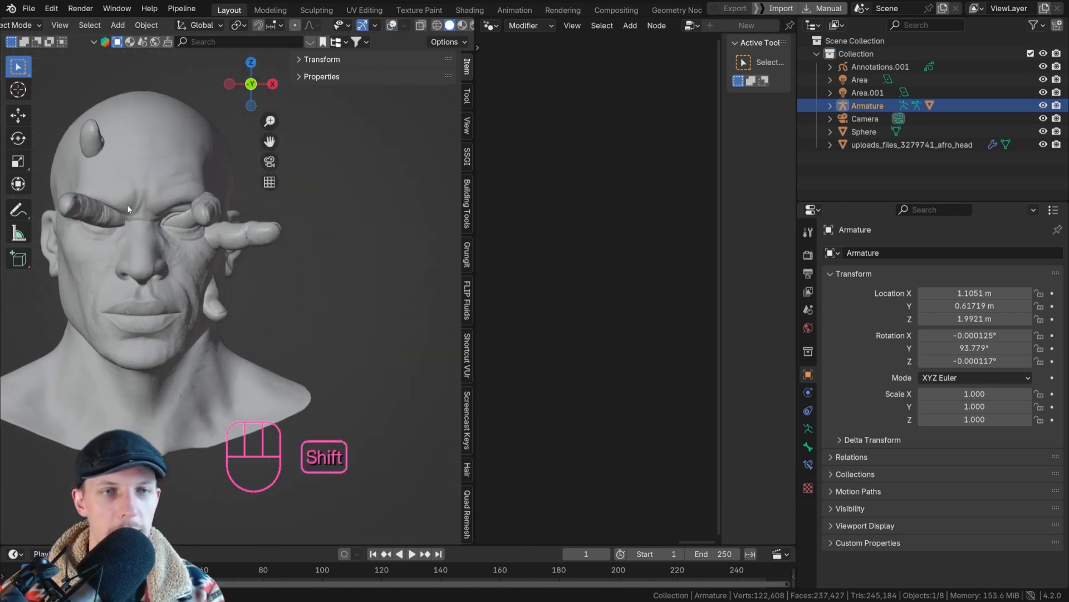
pyautogui.click(163, 165)
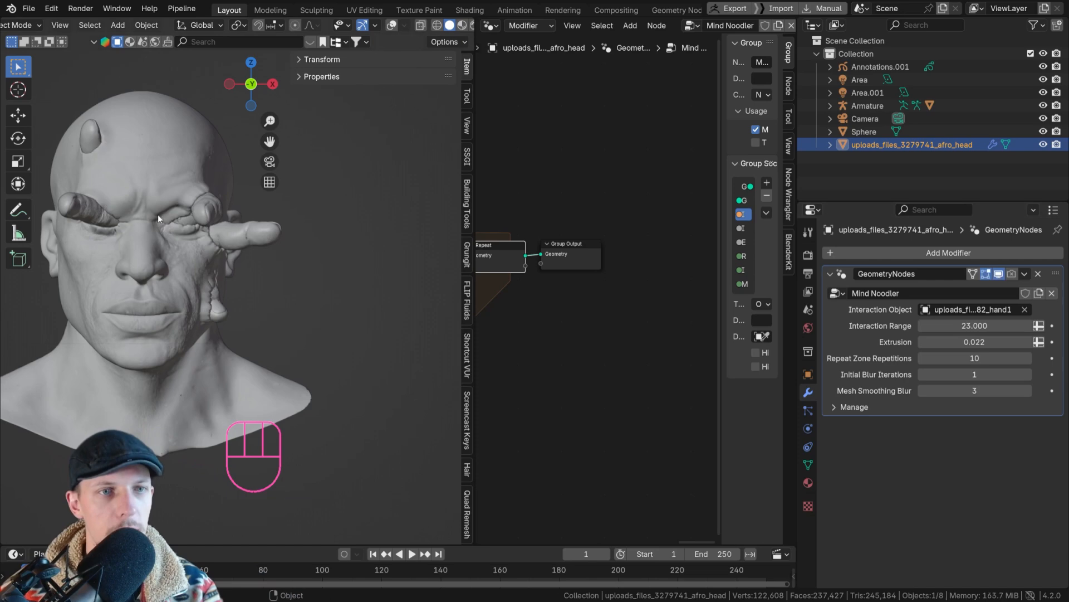
# Examine the skin deformation around the fingers at both eyes, the cheek and the forehead
pyautogui.scroll(2, 201, 221)
pyautogui.keyDown('shift'); pyautogui.moveTo(198, 222); pyautogui.dragTo(238, 252, button='middle'); pyautogui.keyUp('shift')
pyautogui.scroll(4, 169, 222)
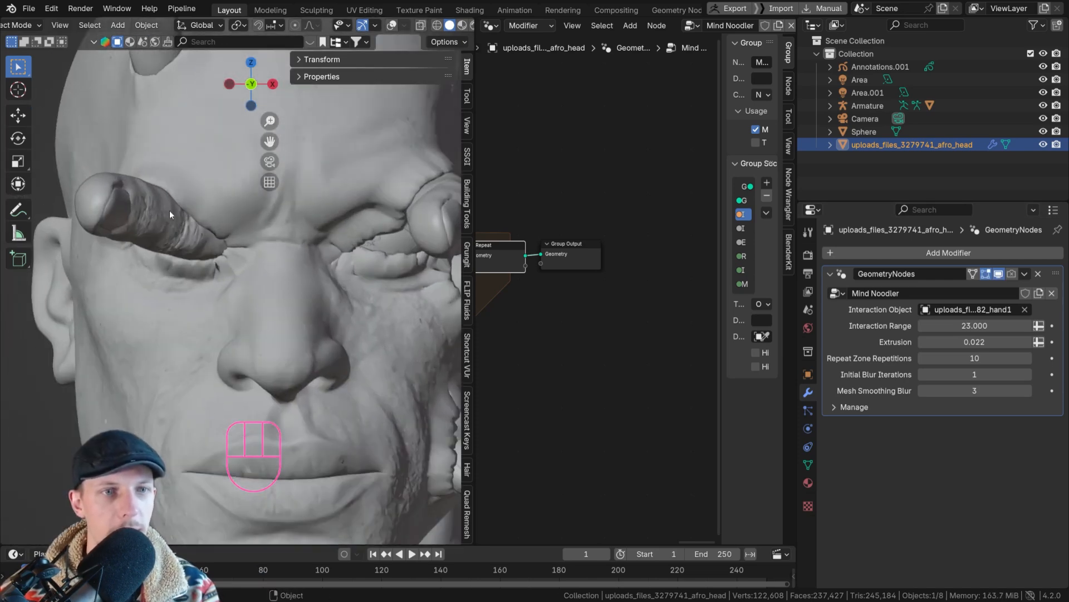
pyautogui.moveTo(205, 235)
pyautogui.mouseDown(button='middle')
pyautogui.moveTo(195, 175)
pyautogui.moveTo(296, 202)
pyautogui.moveTo(219, 230)
pyautogui.moveTo(239, 237)
pyautogui.moveTo(190, 235)
pyautogui.moveTo(254, 260)
pyautogui.moveTo(262, 274)
pyautogui.moveTo(199, 266)
pyautogui.moveTo(418, 292)
pyautogui.moveTo(320, 350)
pyautogui.moveTo(353, 316)
pyautogui.mouseUp(button='middle')
pyautogui.scroll(-4, 320, 350)
pyautogui.press('KP_1')
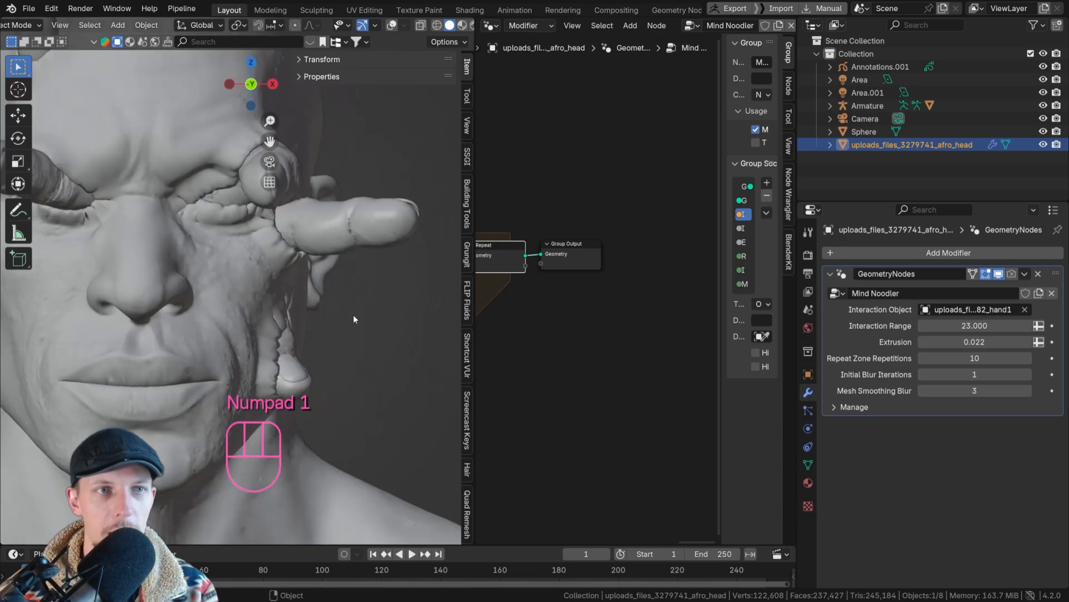
pyautogui.scroll(-3, 172, 178)
pyautogui.keyDown('shift'); pyautogui.moveTo(157, 161); pyautogui.dragTo(188, 186, button='middle'); pyautogui.keyUp('shift')
pyautogui.scroll(5, 122, 110)
pyautogui.keyDown('shift'); pyautogui.moveTo(122, 109); pyautogui.dragTo(193, 199, button='middle'); pyautogui.keyUp('shift')
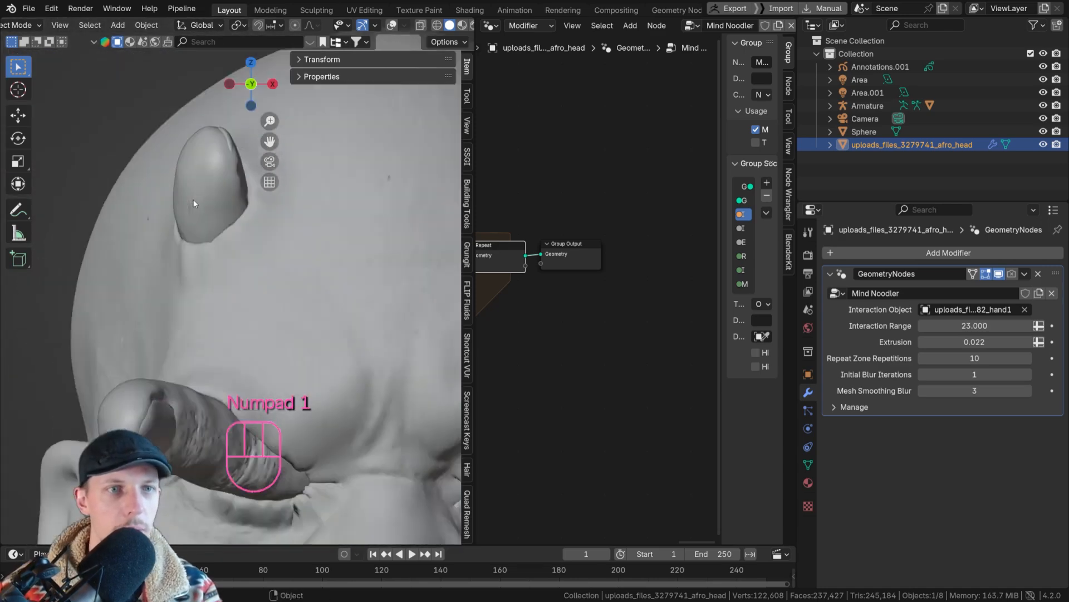
pyautogui.scroll(4, 192, 199)
pyautogui.scroll(-7, 269, 205)
pyautogui.keyDown('shift'); pyautogui.moveTo(319, 322); pyautogui.dragTo(193, 241, button='middle'); pyautogui.keyUp('shift')
# View the head through the camera in rendered shading and save the file
pyautogui.press('KP_0')
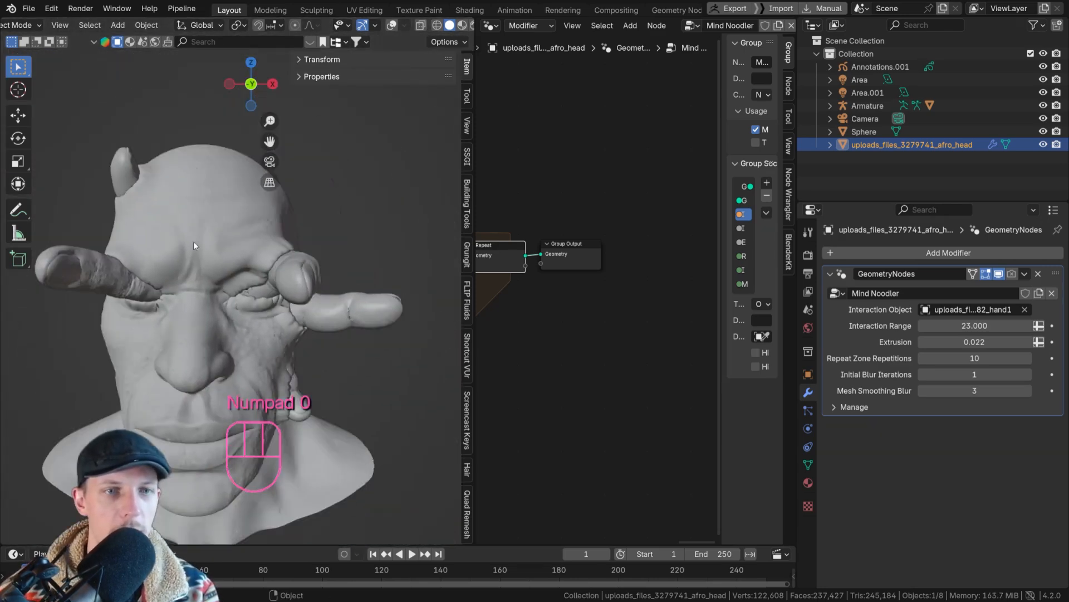
pyautogui.click(473, 27)
pyautogui.scroll(5, 250, 242)
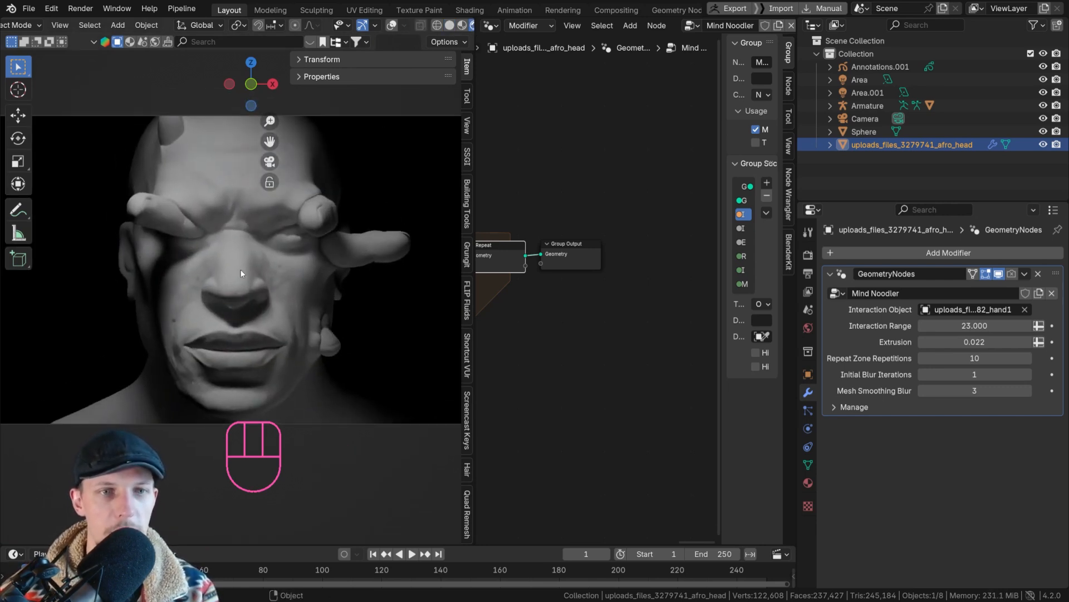
pyautogui.hotkey('ctrl', 's')
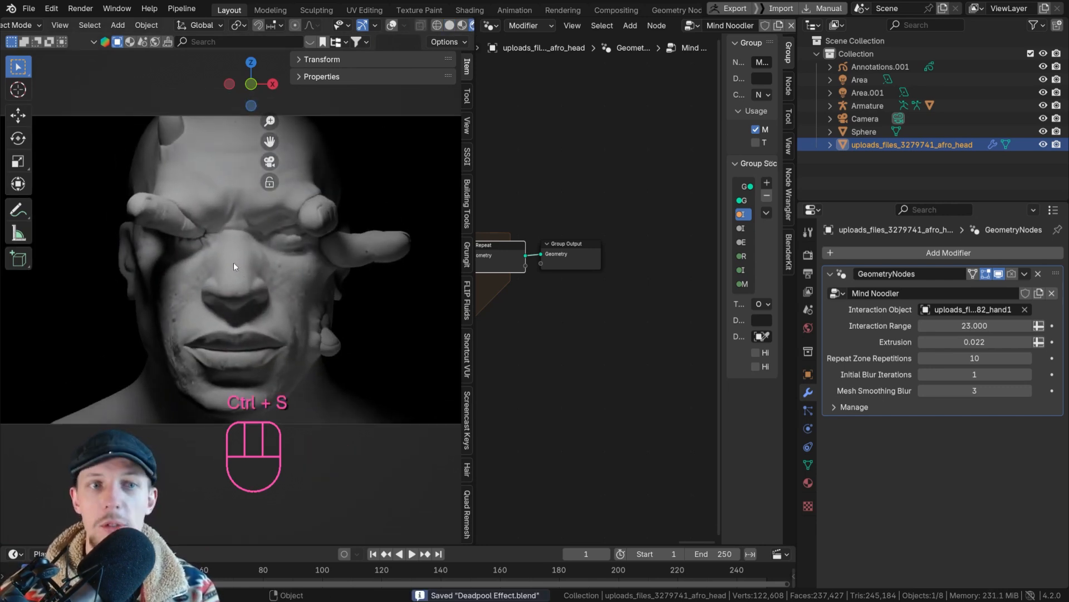